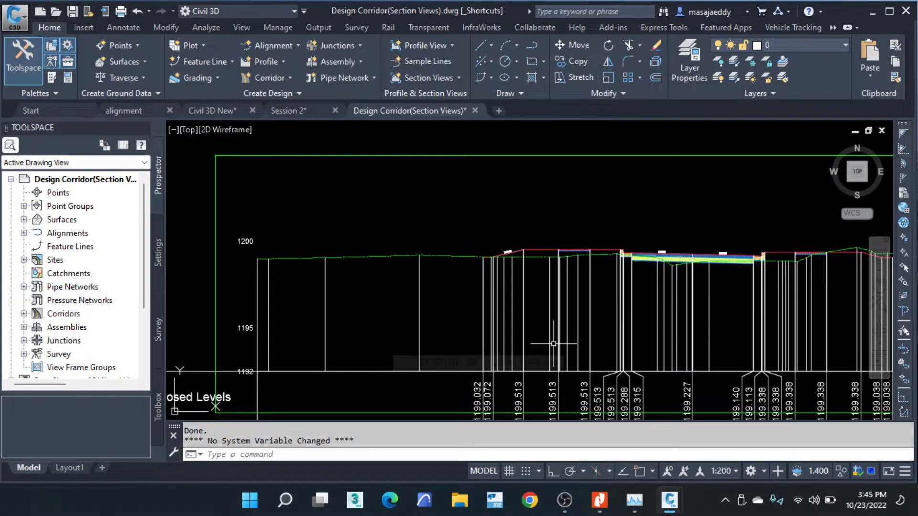
# Step: Examine the chainage 171.777 section view, including its vertical offset lines, side axes and level bands
pyautogui.scroll(-3, 553, 343)
pyautogui.moveTo(454, 311)
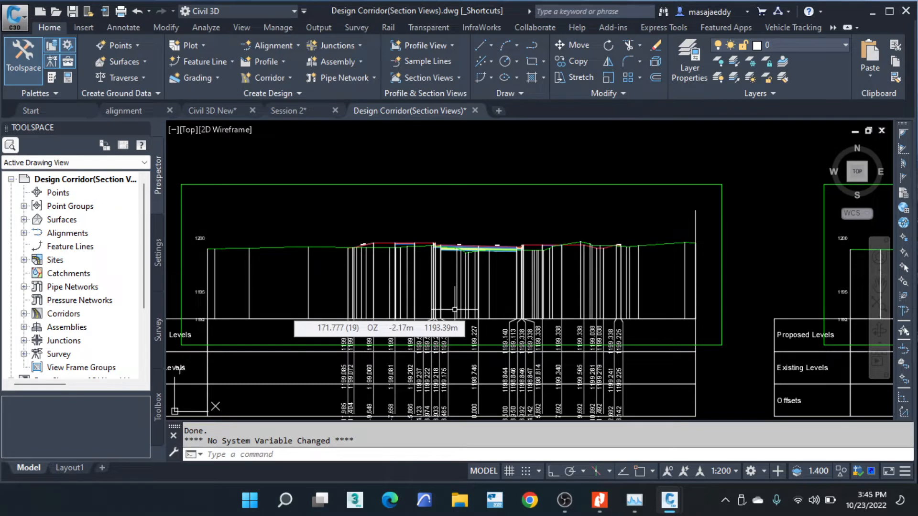
pyautogui.scroll(5, 417, 248)
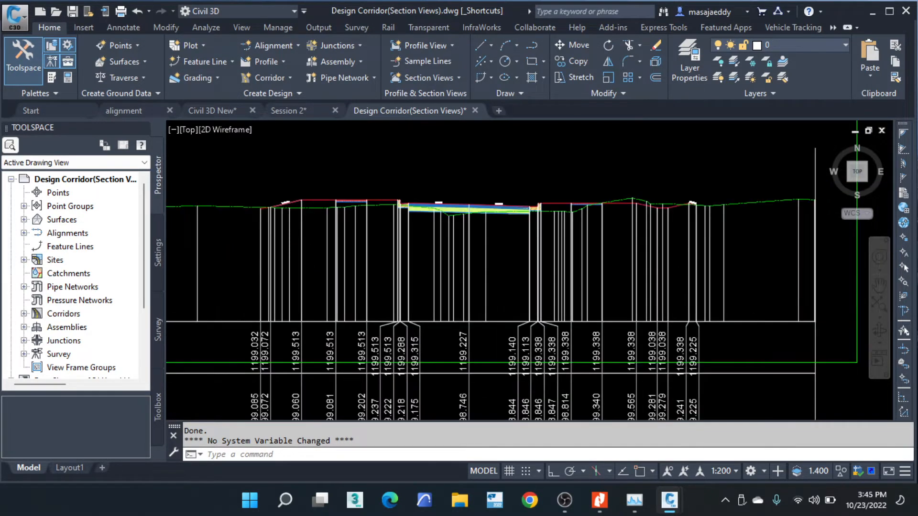
pyautogui.moveTo(417, 248); pyautogui.dragTo(484, 234, button='middle')
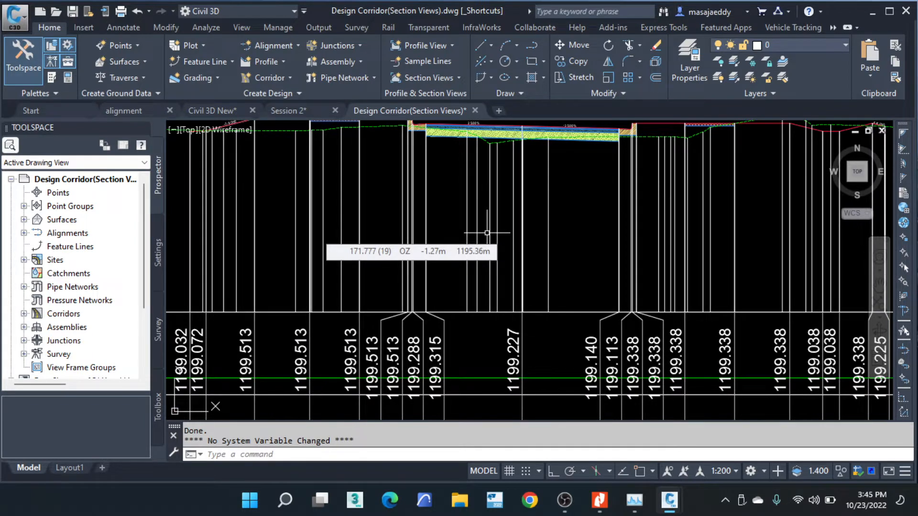
pyautogui.scroll(-2, 404, 210)
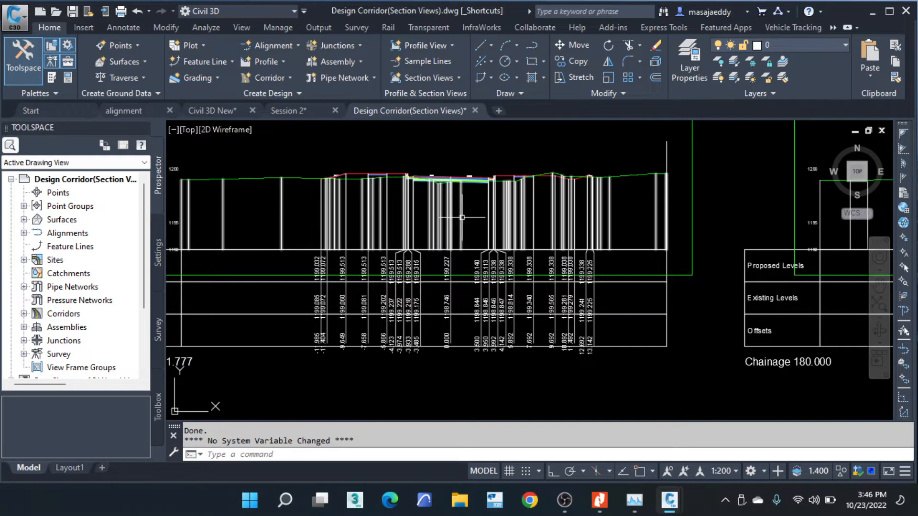
pyautogui.scroll(2, 386, 188)
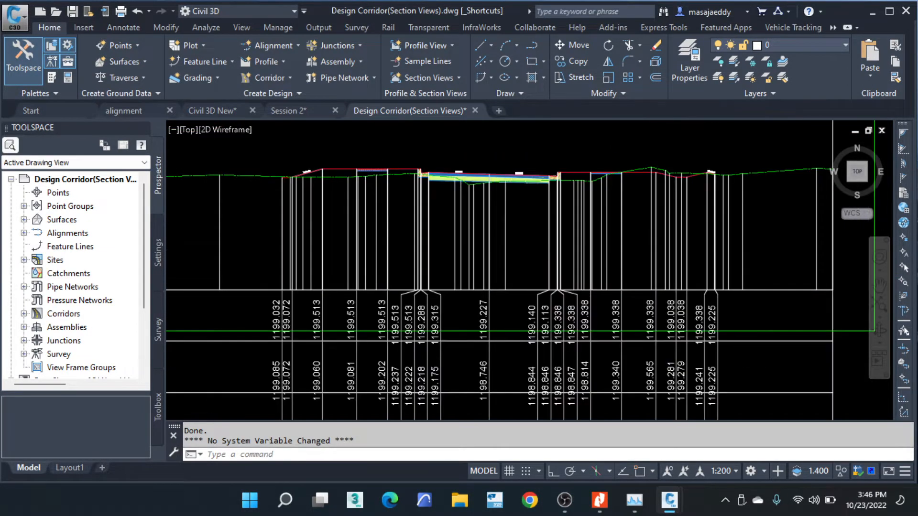
pyautogui.scroll(2, 385, 186)
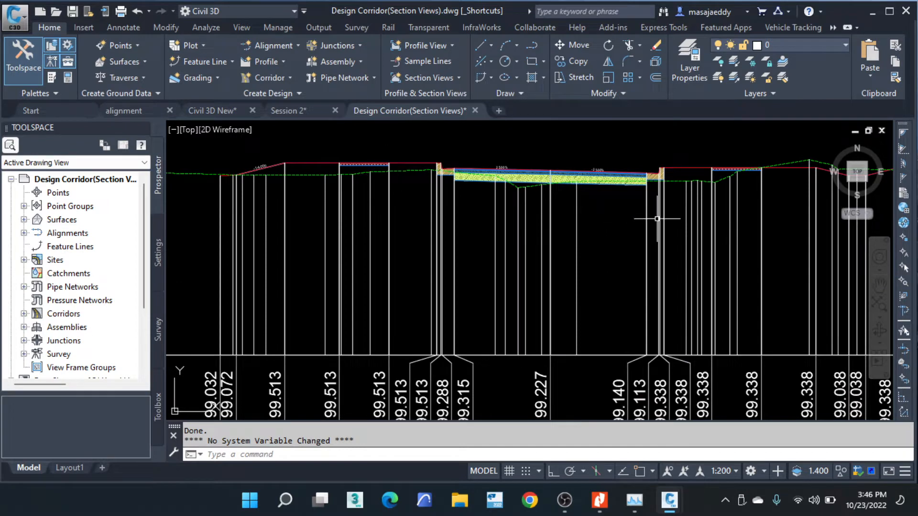
pyautogui.scroll(-5, 575, 201)
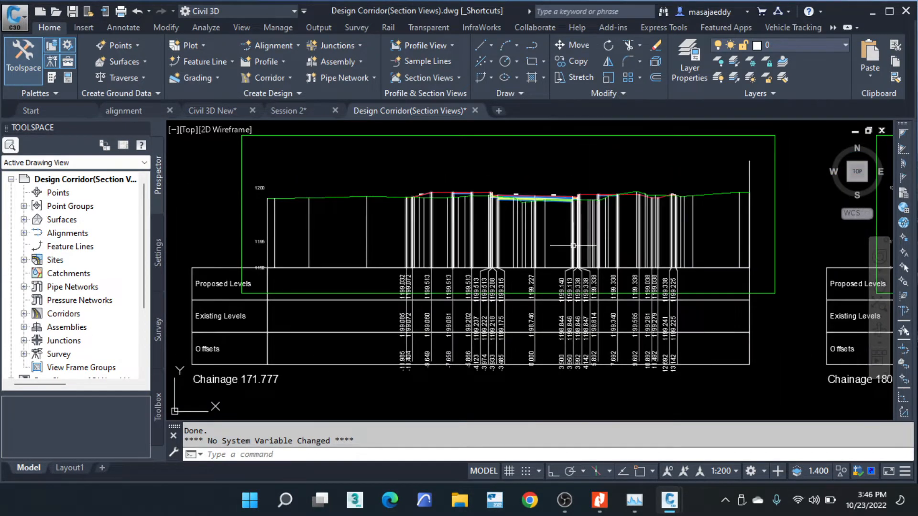
pyautogui.scroll(2, 318, 203)
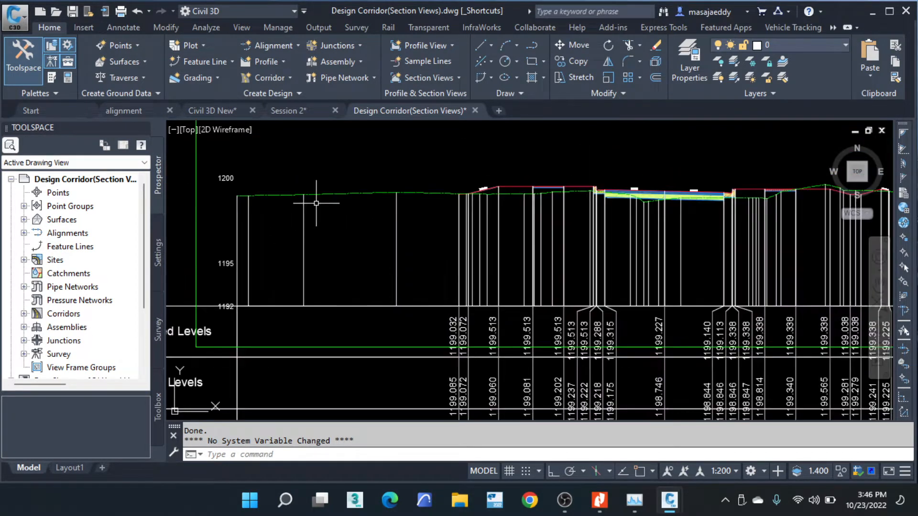
pyautogui.scroll(2, 269, 232)
pyautogui.scroll(-3, 296, 220)
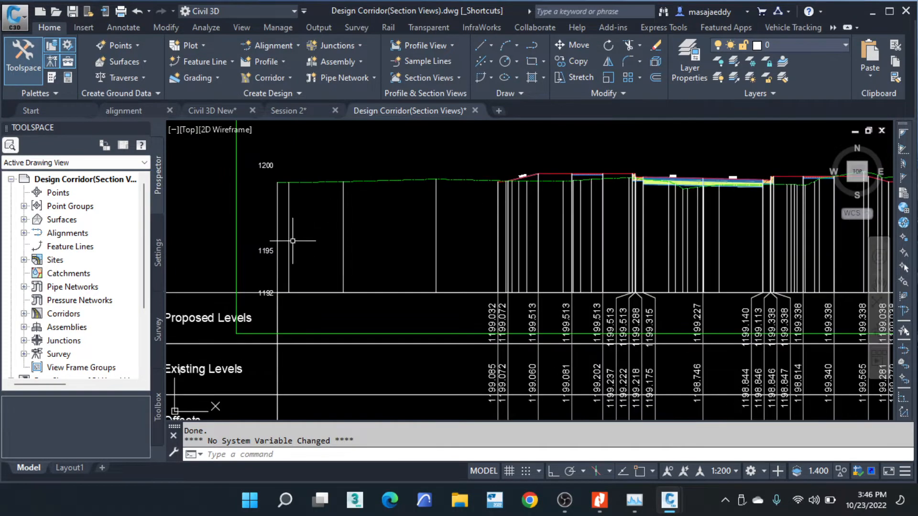
pyautogui.scroll(3, 293, 242)
pyautogui.scroll(-6, 287, 229)
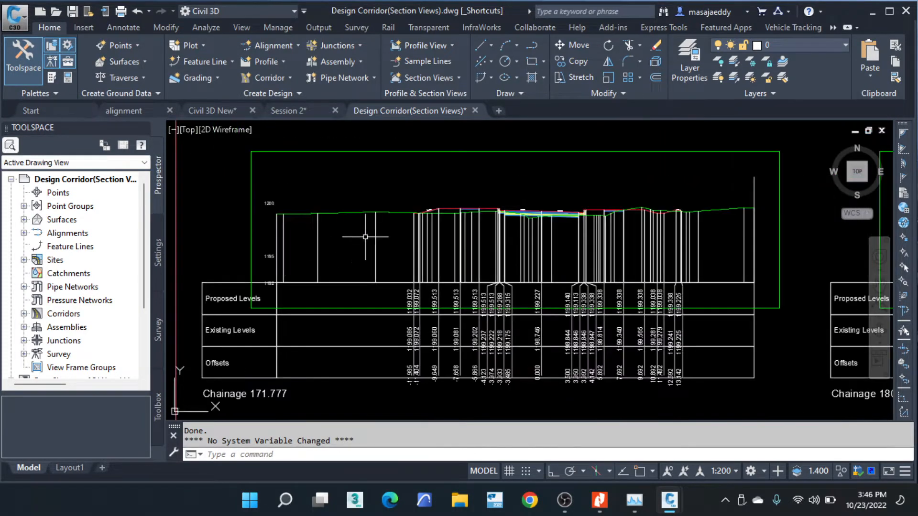
pyautogui.scroll(6, 518, 264)
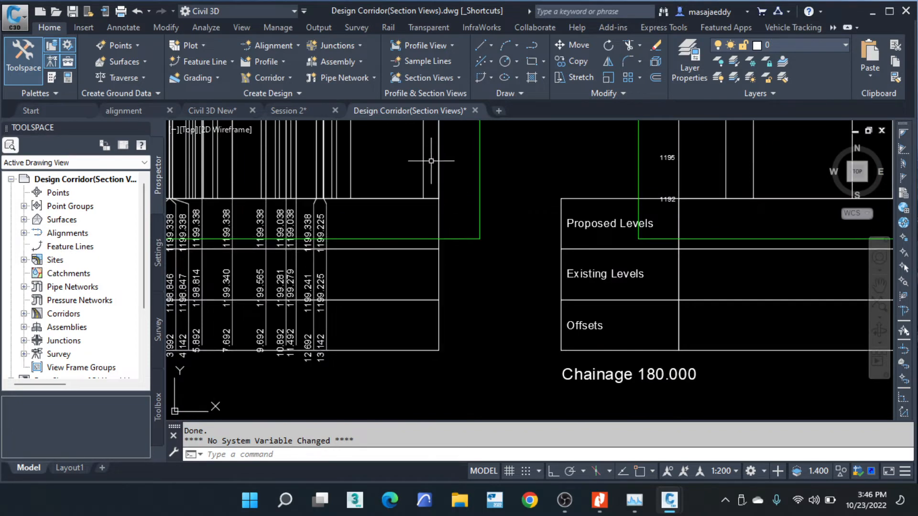
pyautogui.click(439, 177)
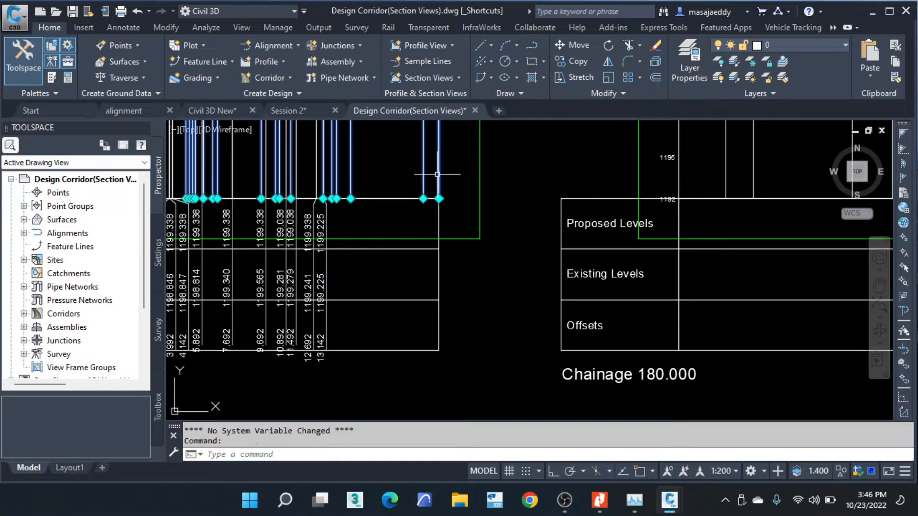
pyautogui.press('Escape')
pyautogui.press('Escape')
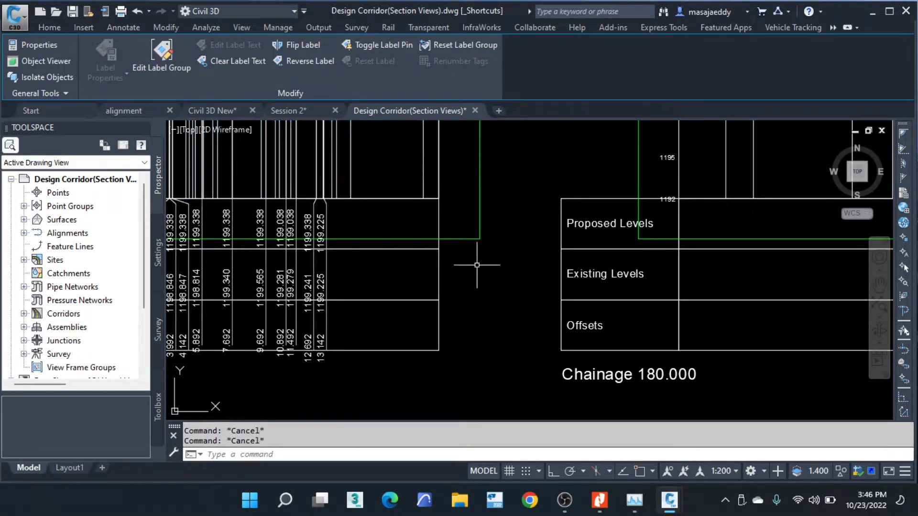
pyautogui.click(452, 278)
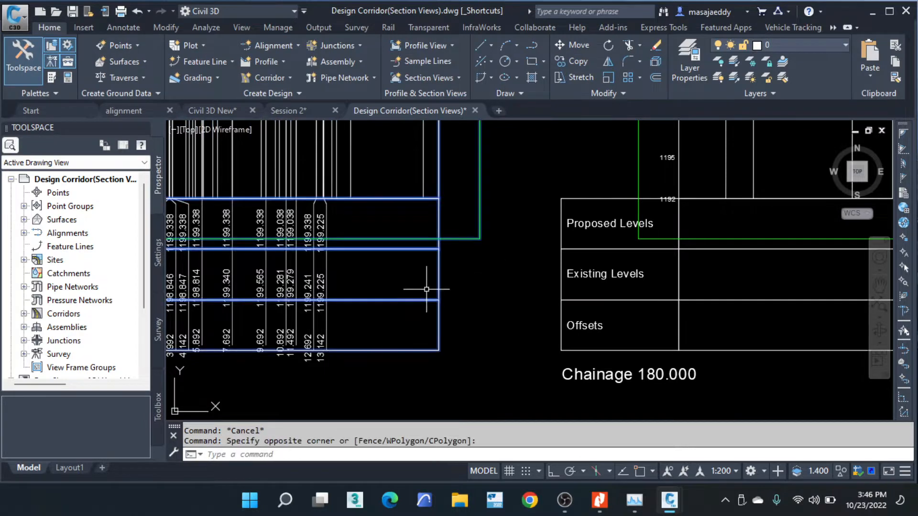
pyautogui.click(427, 290)
pyautogui.scroll(-4, 494, 301)
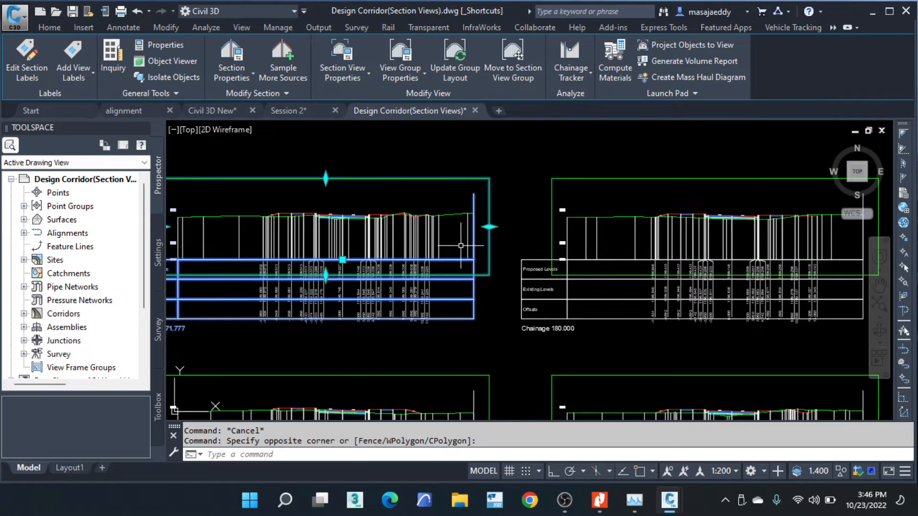
pyautogui.scroll(-6, 450, 245)
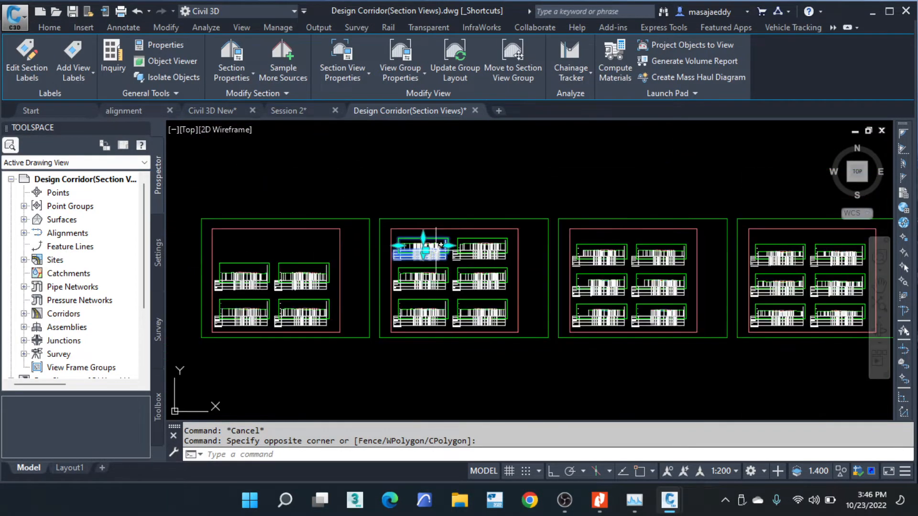
pyautogui.press('Escape')
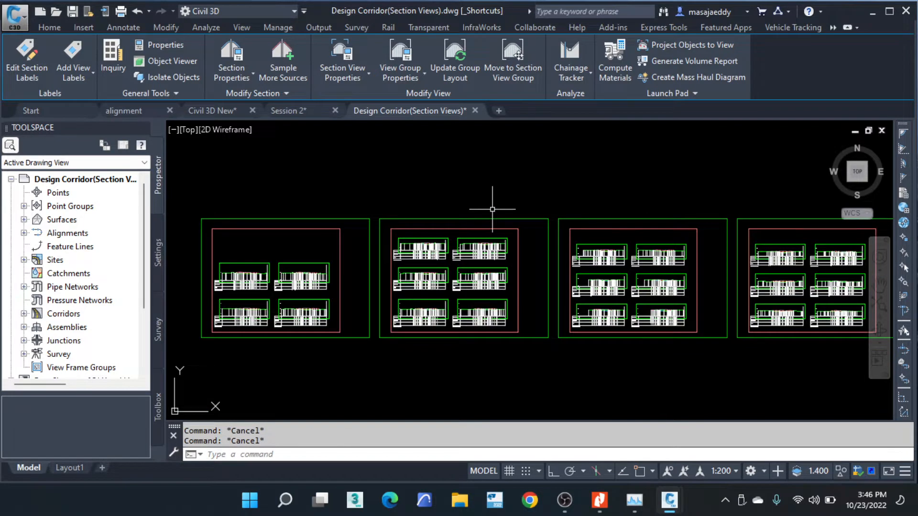
# Step: Look over the row of section sheets and the end of the corridor plan, returning to the chainage 171.777 section view
pyautogui.scroll(-8, 490, 245)
pyautogui.moveTo(465, 200); pyautogui.dragTo(391, 281, button='middle')
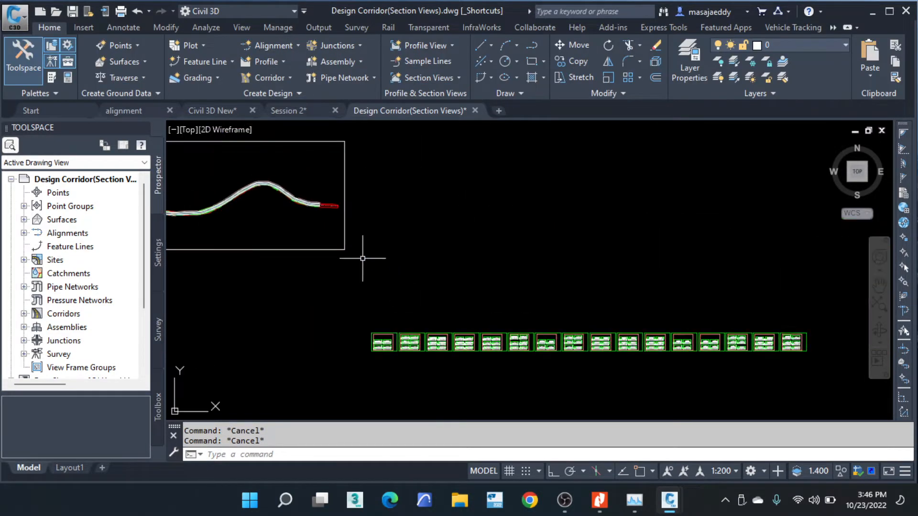
pyautogui.scroll(6, 307, 209)
pyautogui.moveTo(365, 252); pyautogui.dragTo(333, 213, button='middle')
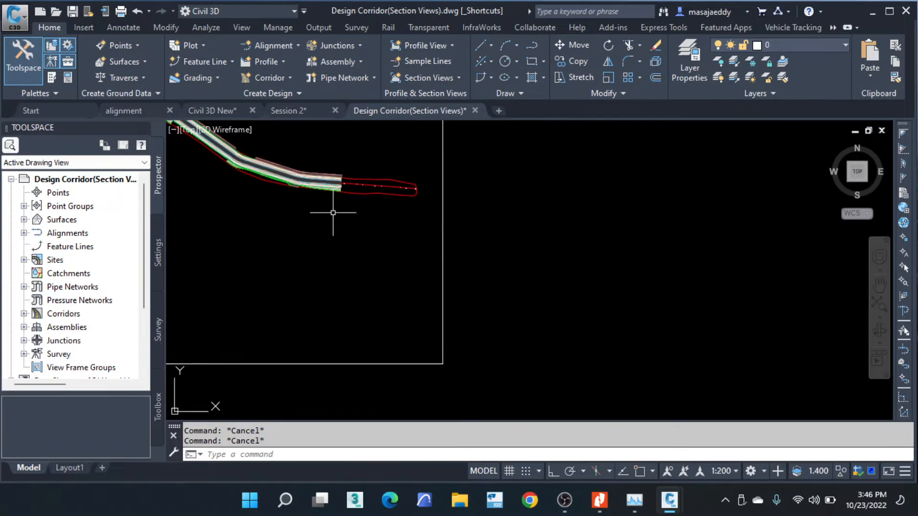
pyautogui.scroll(-5, 343, 205)
pyautogui.moveTo(475, 348); pyautogui.dragTo(377, 231, button='middle')
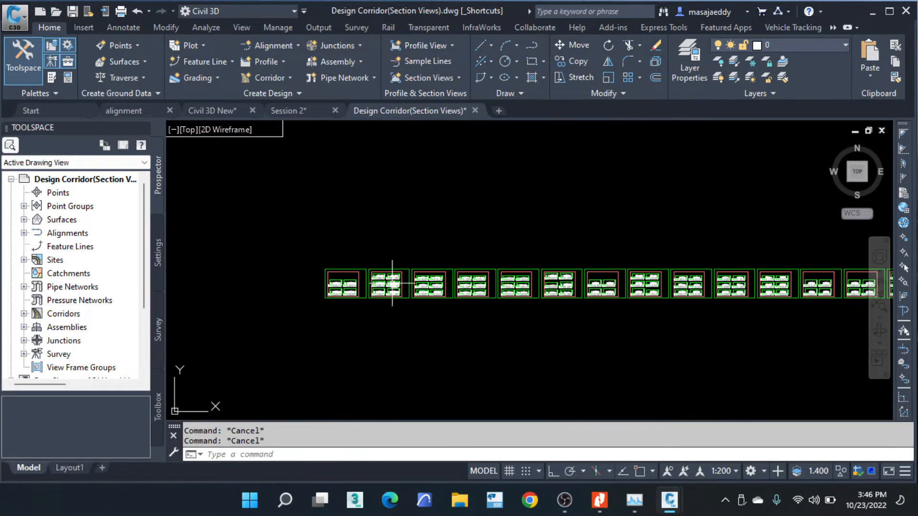
pyautogui.scroll(12, 392, 283)
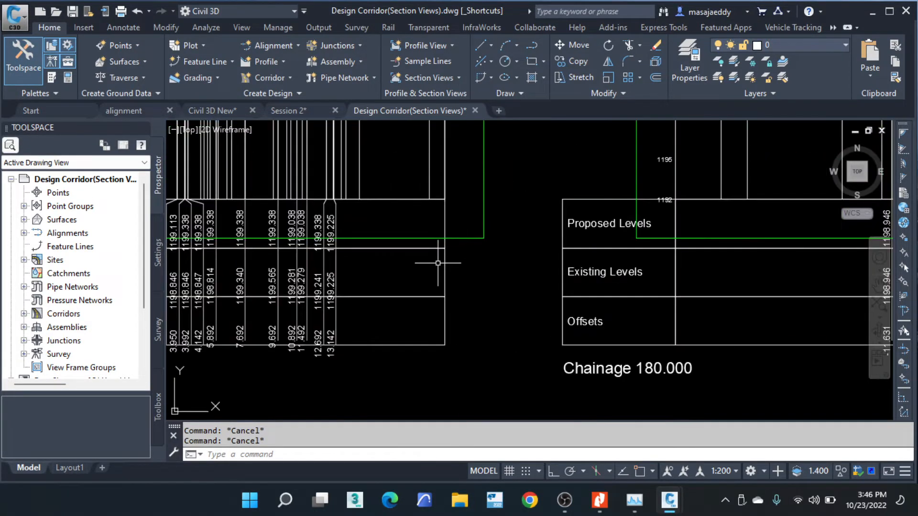
pyautogui.scroll(-2, 421, 262)
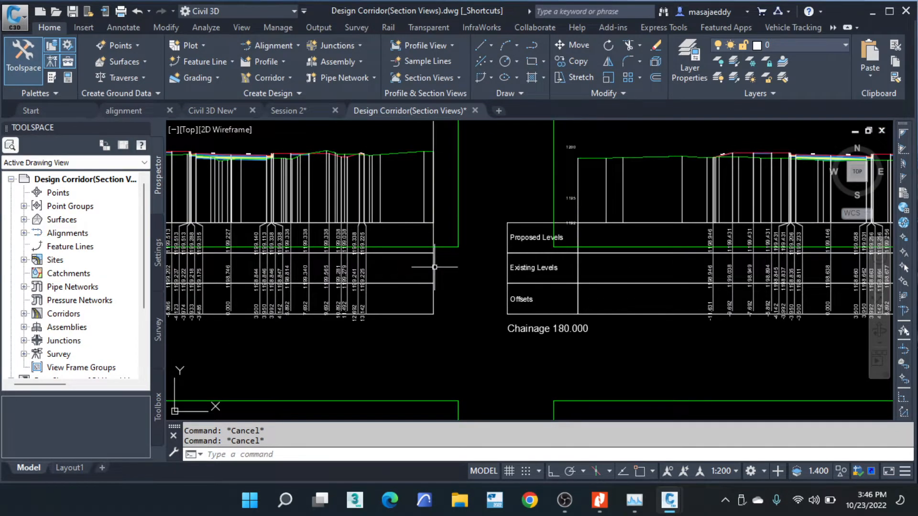
# Step: Hide the Right Axis and Left Axis Annotation Major components in the chainage 171.777 section view's style, X Section Natural Scale
pyautogui.click(435, 267)
pyautogui.scroll(4, 430, 267)
pyautogui.click(400, 273)
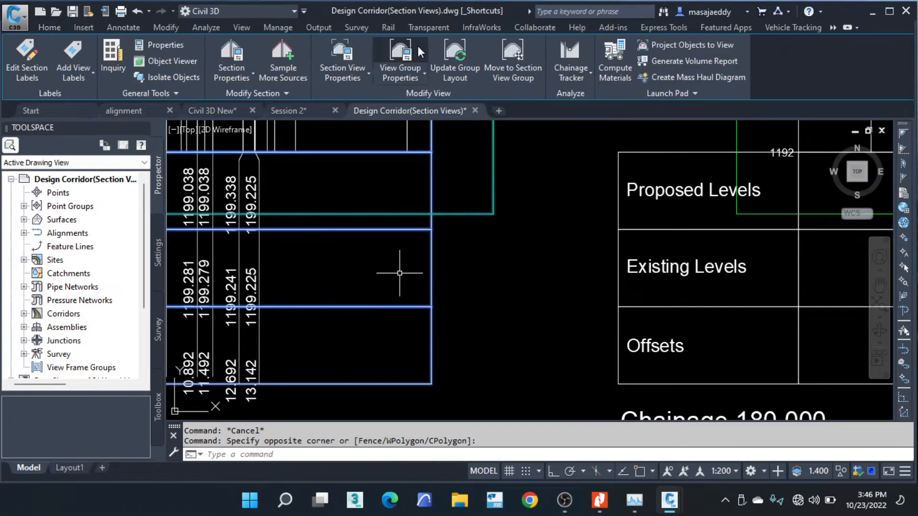
pyautogui.click(345, 73)
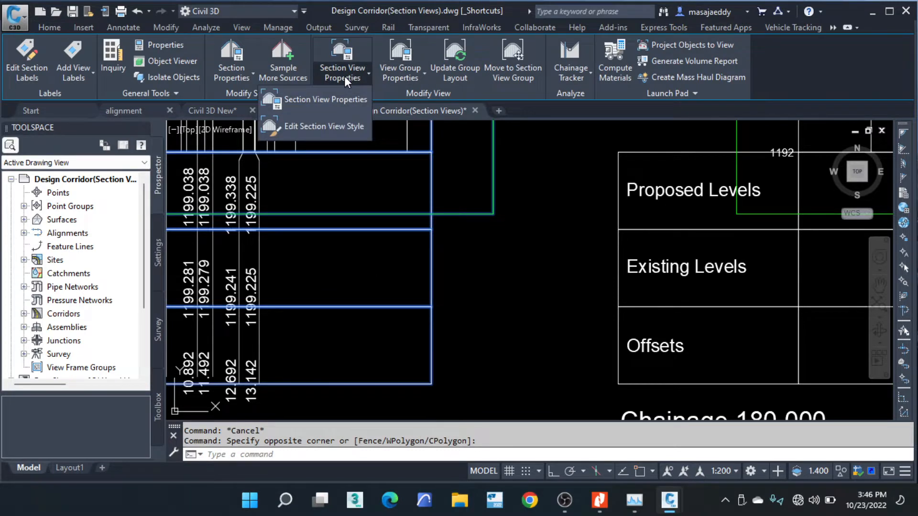
pyautogui.click(302, 124)
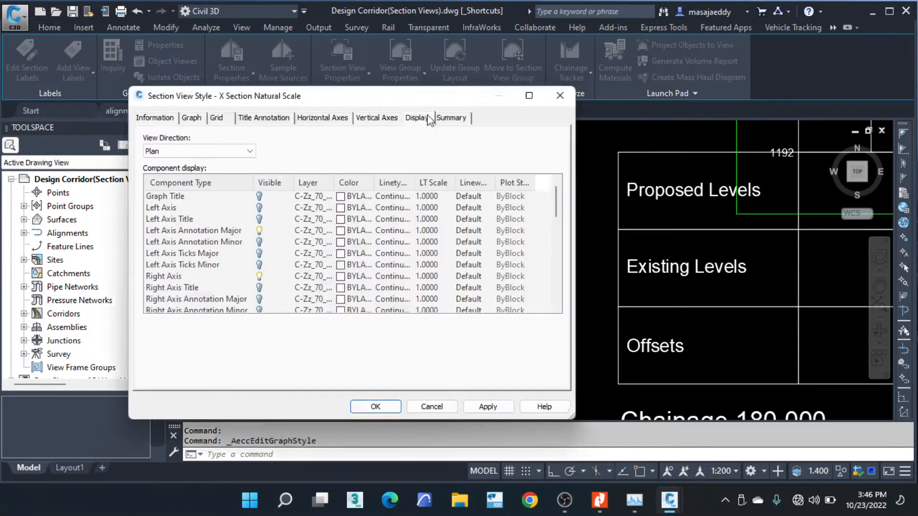
pyautogui.moveTo(411, 97); pyautogui.dragTo(681, 24)
pyautogui.scroll(-1, 578, 140)
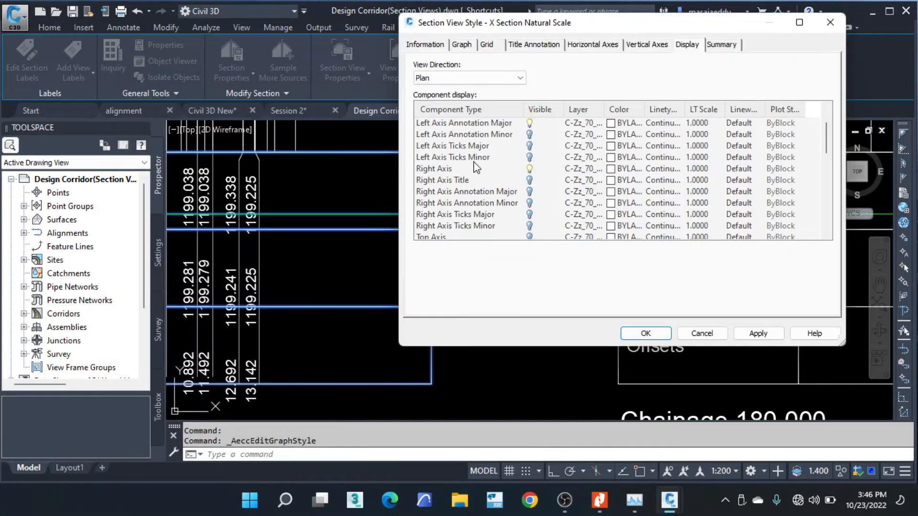
pyautogui.click(529, 171)
pyautogui.scroll(1, 481, 162)
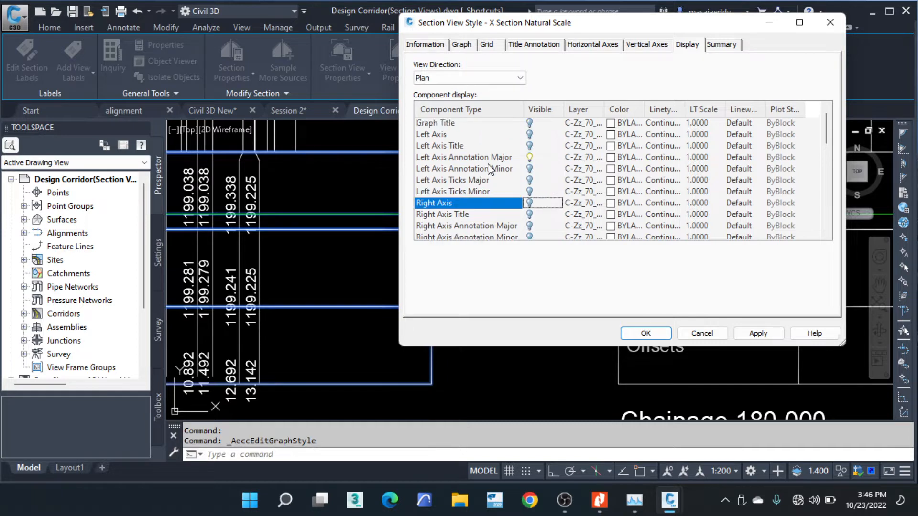
pyautogui.click(529, 157)
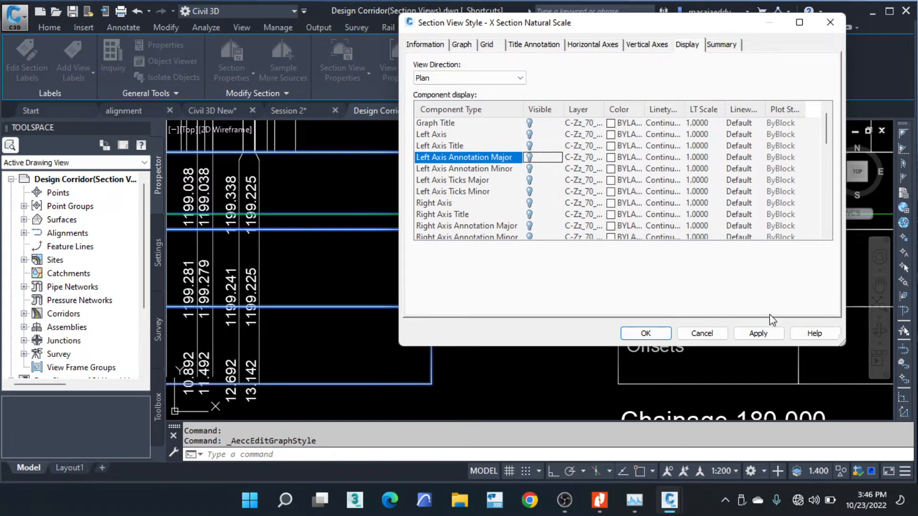
pyautogui.click(642, 332)
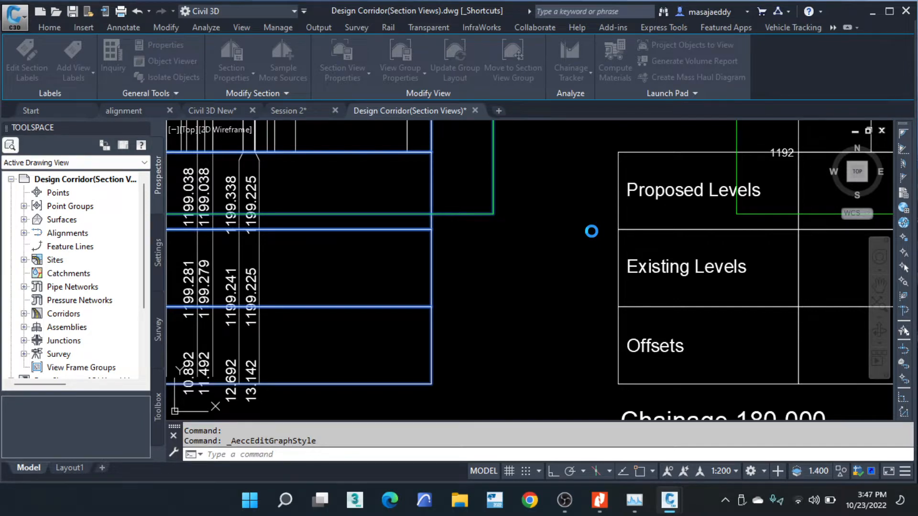
# Step: Inspect the axes and vertical lines of the section views at chainages 171.777 and 180.000 after the style change
pyautogui.scroll(-6, 502, 191)
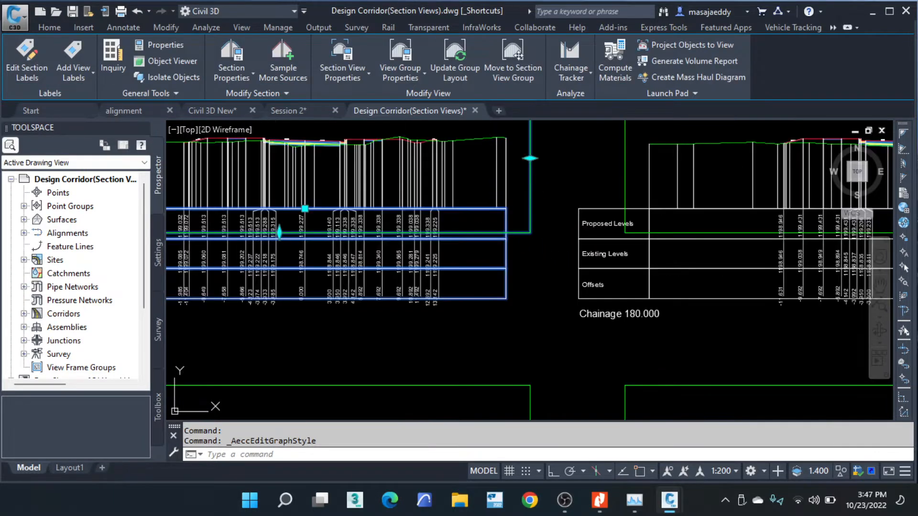
pyautogui.scroll(5, 372, 203)
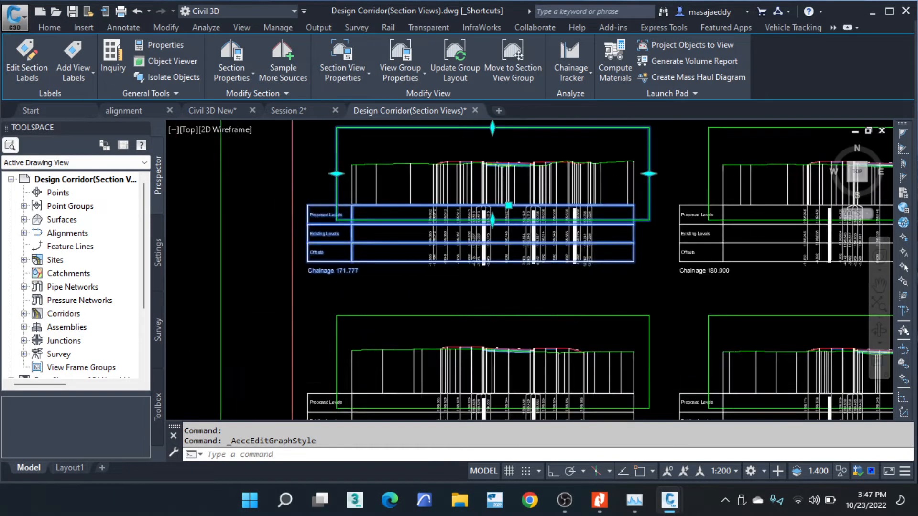
pyautogui.scroll(-1, 248, 226)
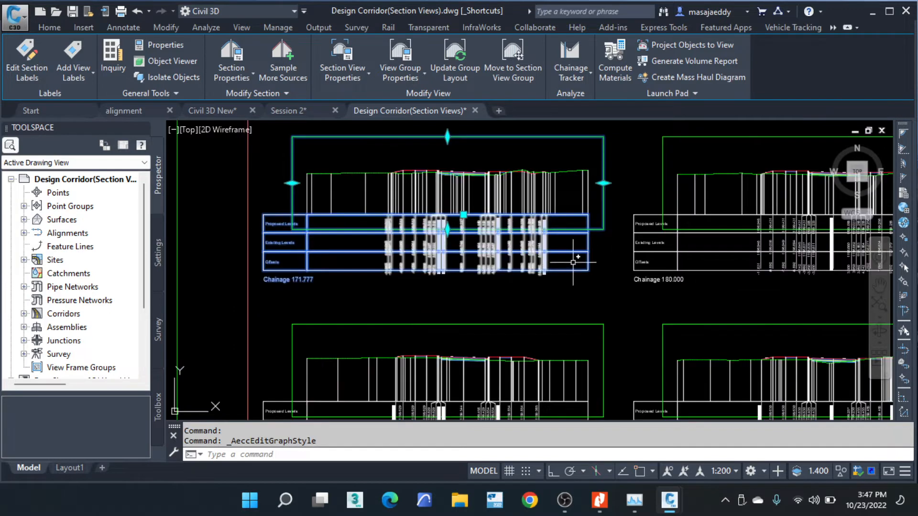
pyautogui.scroll(2, 591, 239)
pyautogui.scroll(-3, 325, 210)
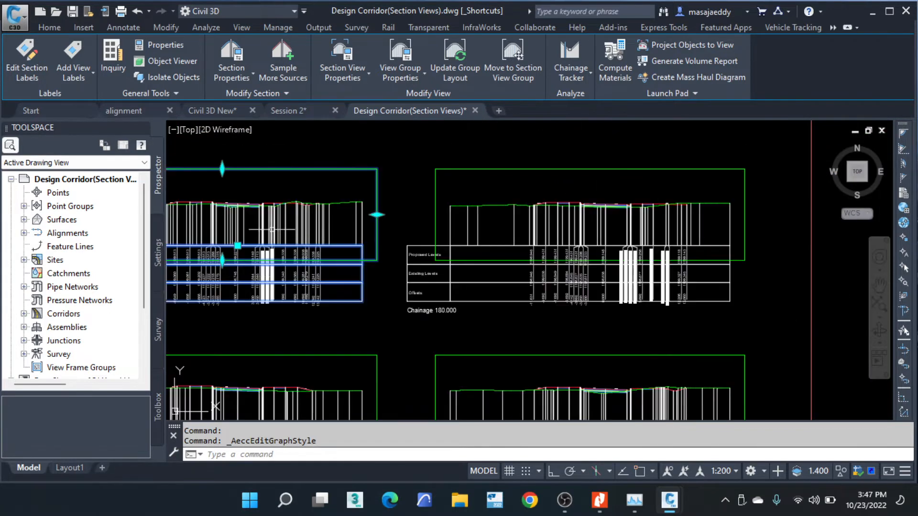
pyautogui.scroll(3, 317, 211)
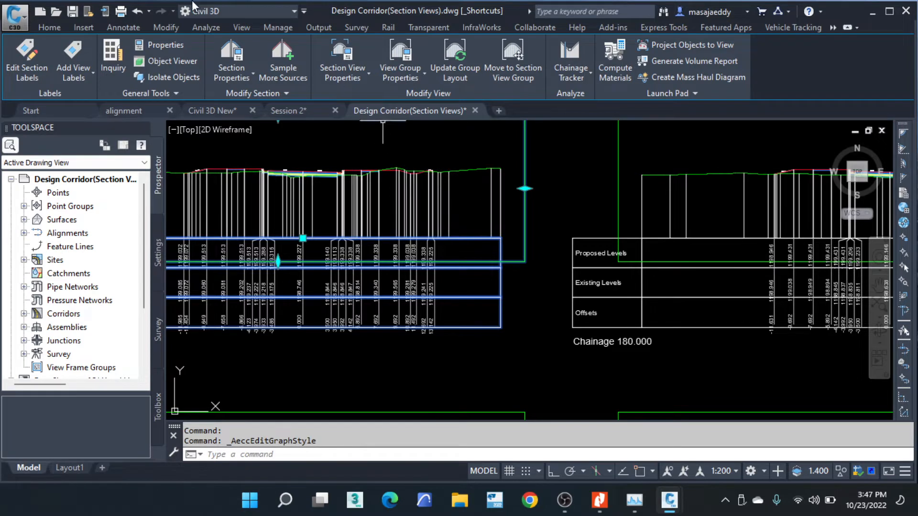
pyautogui.click(354, 76)
pyautogui.scroll(4, 436, 199)
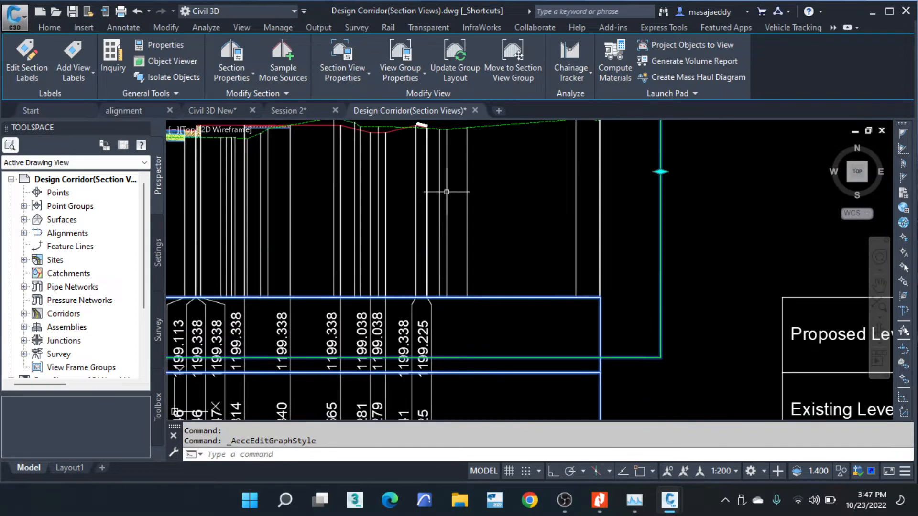
pyautogui.scroll(-5, 213, 192)
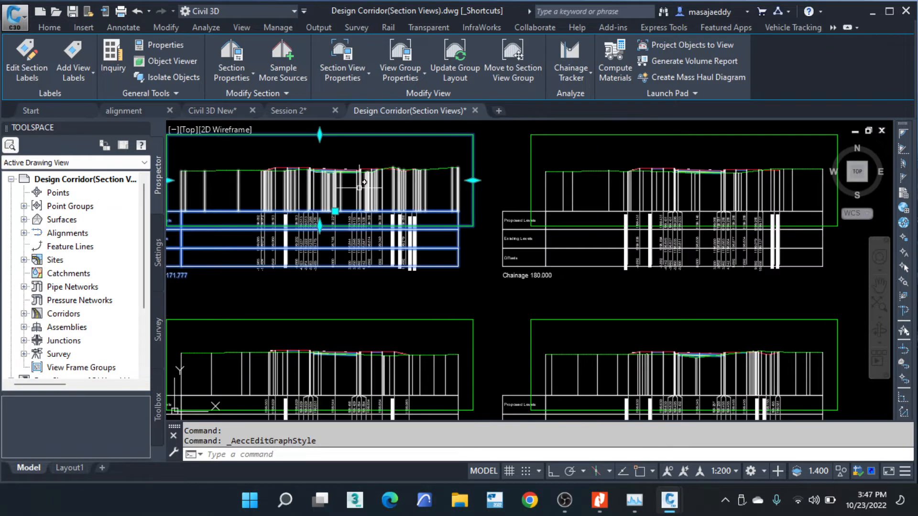
pyautogui.scroll(2, 214, 192)
pyautogui.scroll(2, 214, 193)
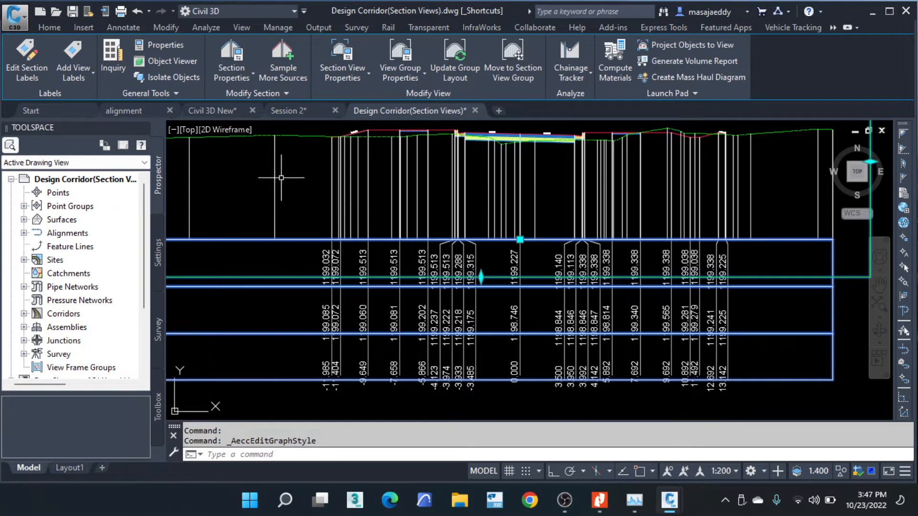
pyautogui.click(281, 173)
pyautogui.click(263, 185)
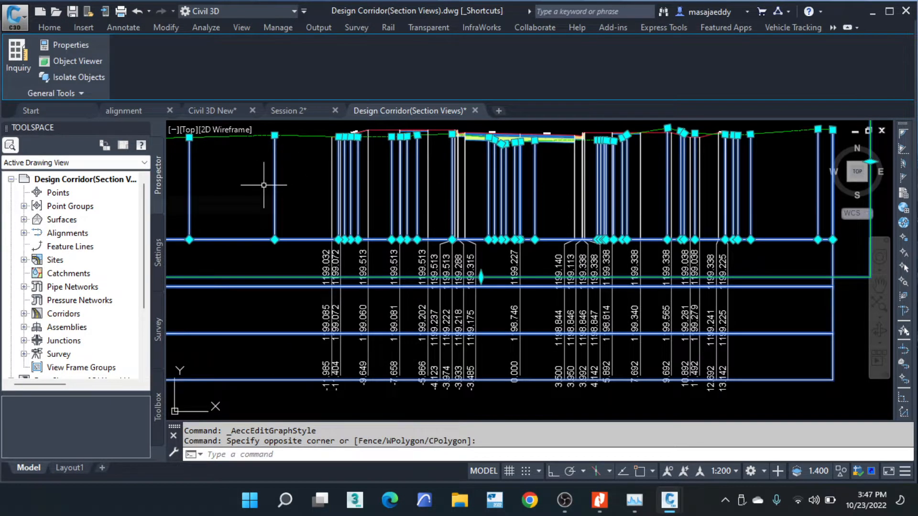
pyautogui.press('Escape')
pyautogui.press('Escape')
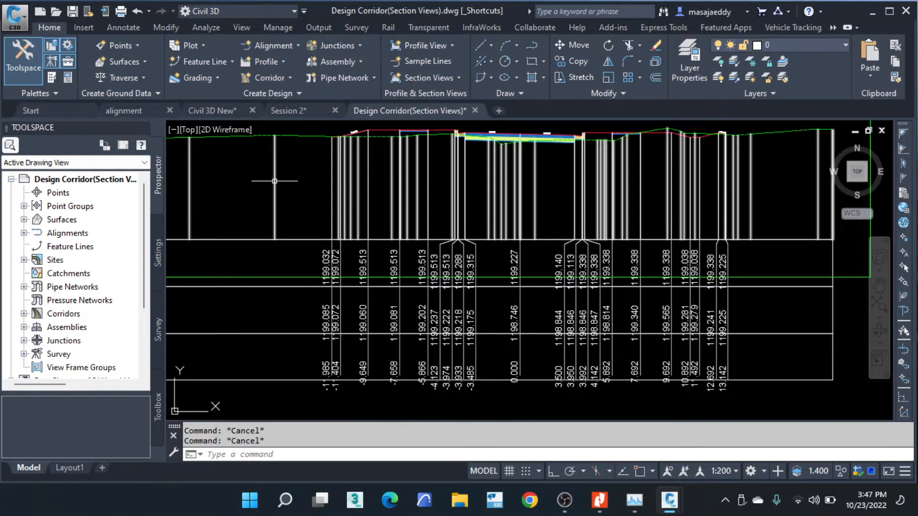
# Step: Delete the Gradient Breaks labels from the Mityana EG section label group in the chainage 171.777 section view
pyautogui.click(274, 180)
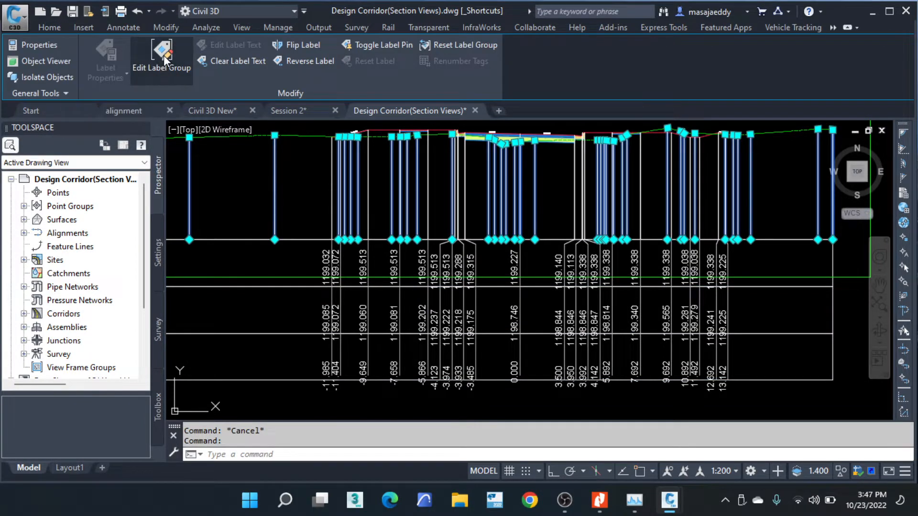
pyautogui.click(163, 53)
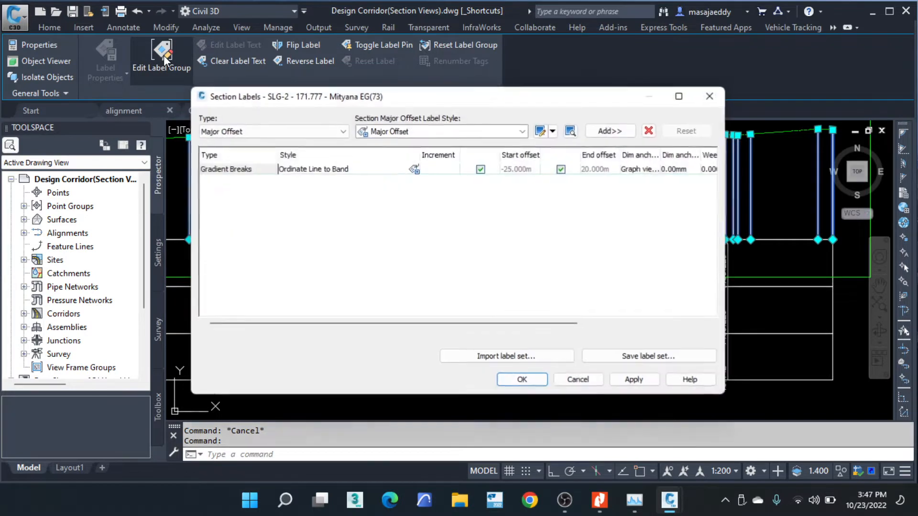
pyautogui.click(352, 170)
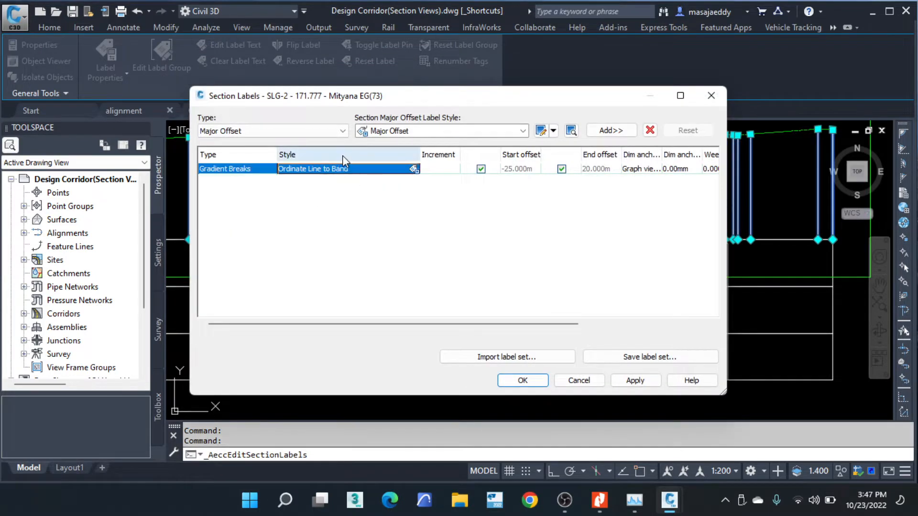
pyautogui.click(650, 130)
pyautogui.click(531, 380)
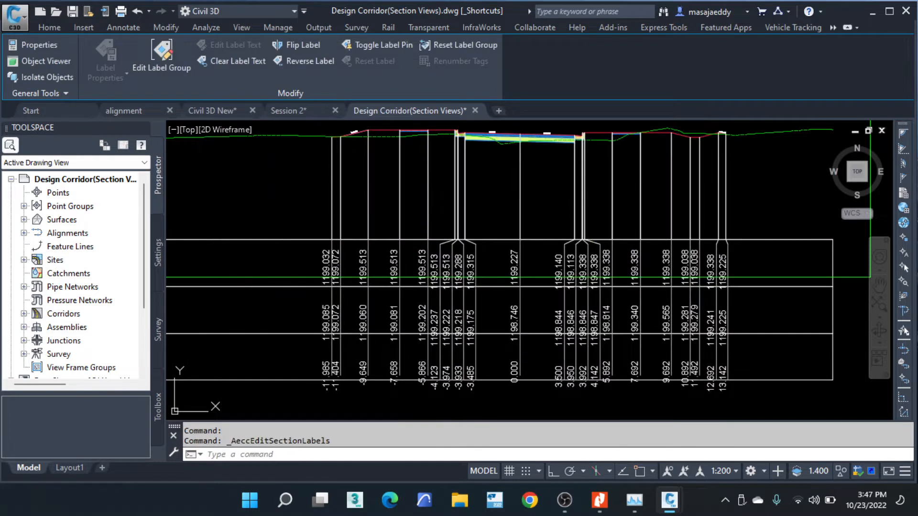
# Step: Delete the Gradient Breaks labels from the corridor datum section's label group in the chainage 171.777 section view
pyautogui.click(341, 183)
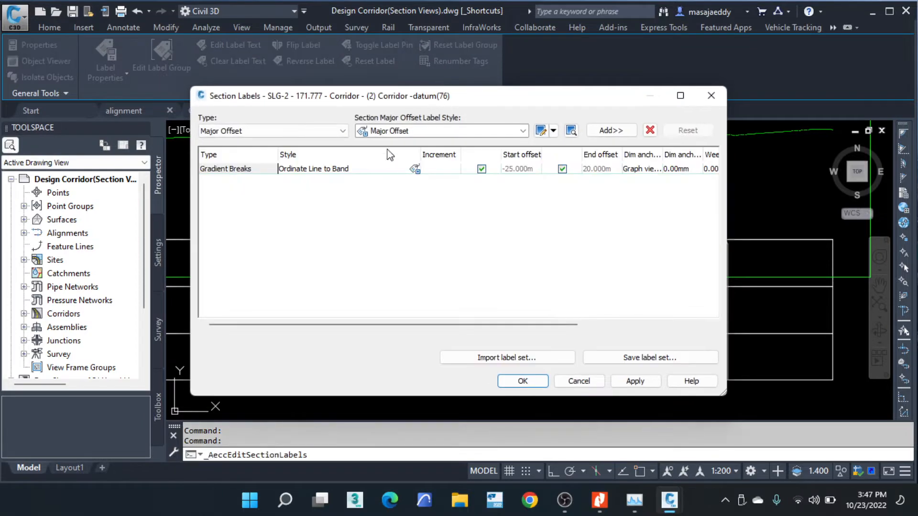
pyautogui.click(336, 170)
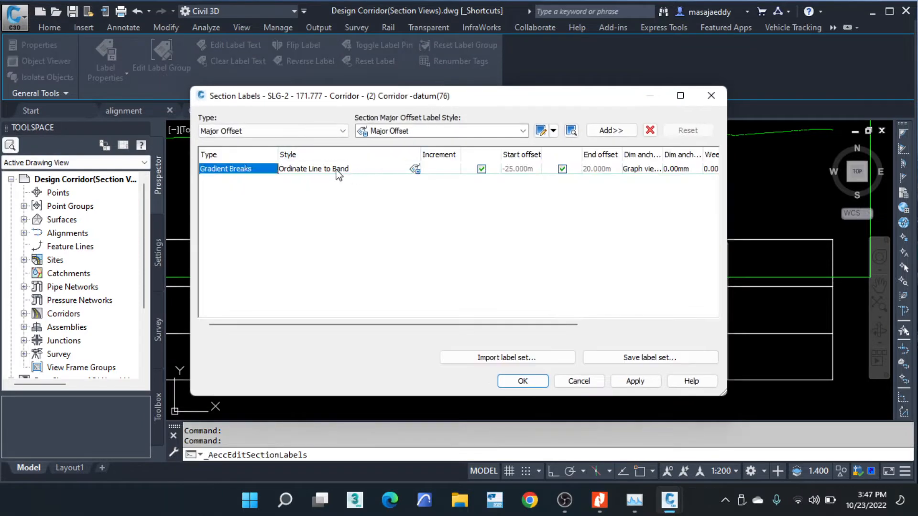
pyautogui.click(649, 130)
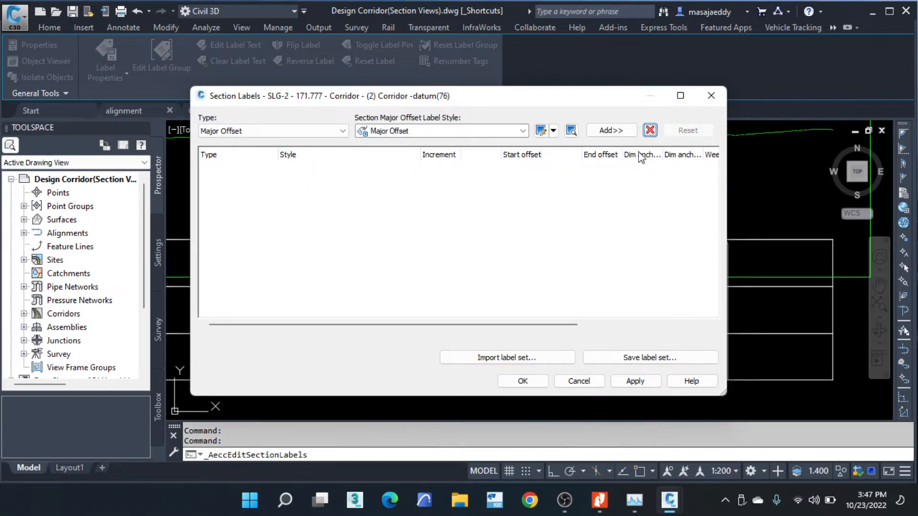
pyautogui.click(526, 381)
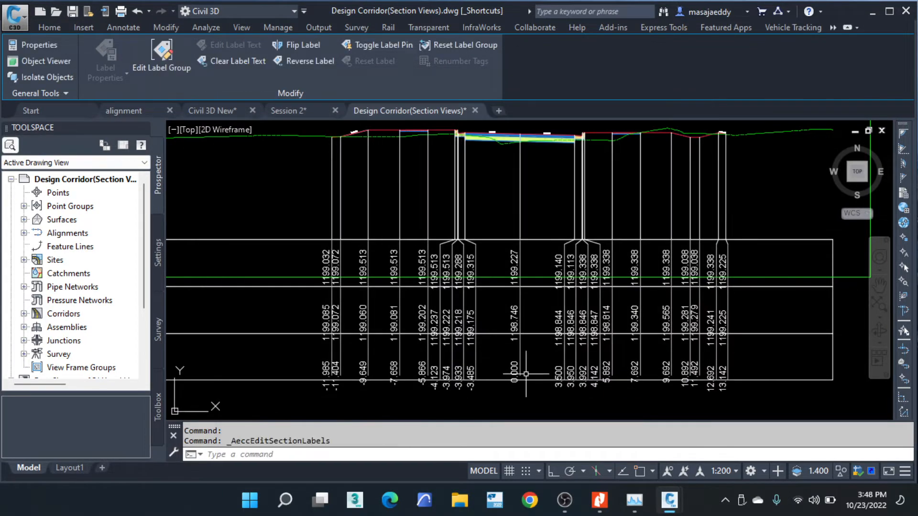
# Step: Delete the Gradient Breaks labels from the top of corridor section's label group in the chainage 171.777 section view
pyautogui.click(463, 192)
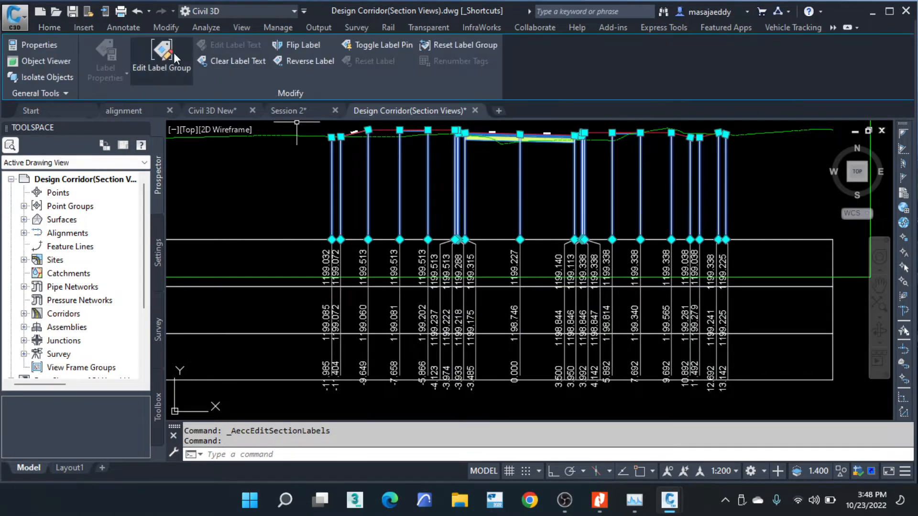
pyautogui.click(169, 56)
pyautogui.click(458, 171)
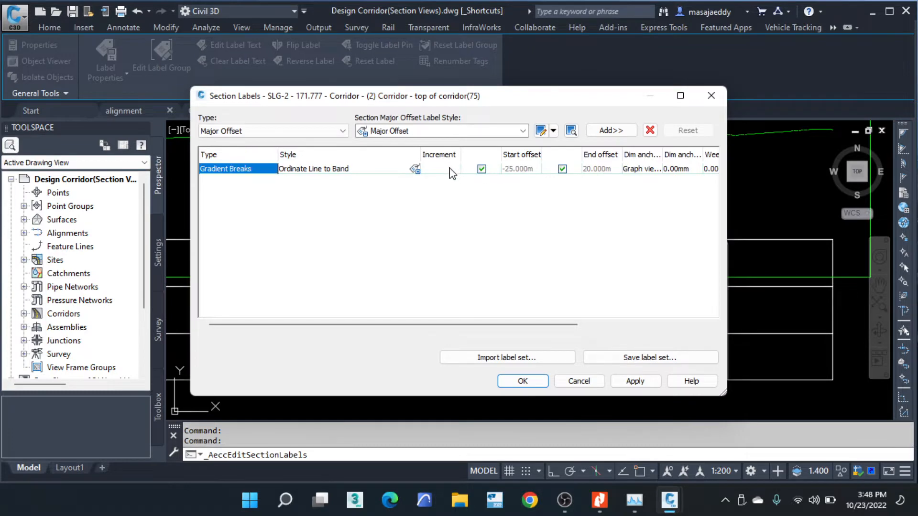
pyautogui.click(650, 131)
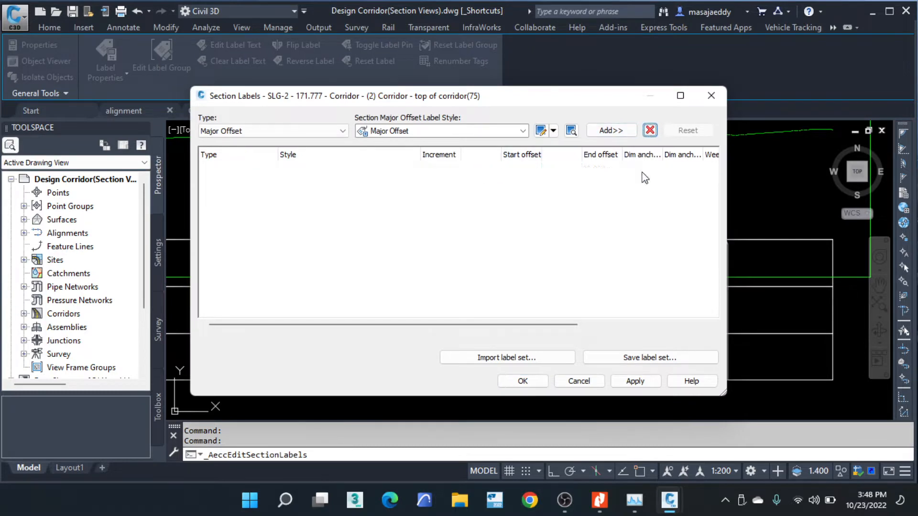
pyautogui.click(571, 382)
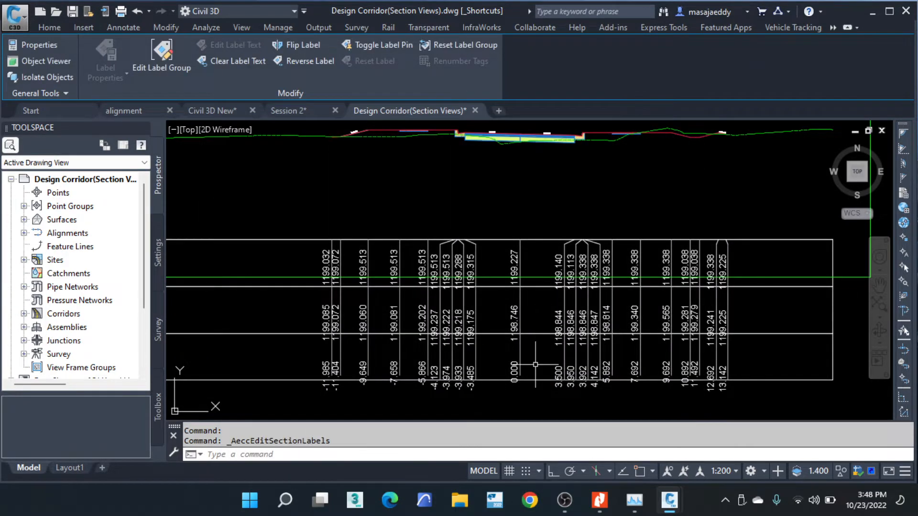
# Step: Make the Grid Vertical Major and Grid Vertical Minor components visible in the chainage 171.777 section view's style, X Section Natural Scale
pyautogui.scroll(-3, 438, 214)
pyautogui.scroll(1, 356, 211)
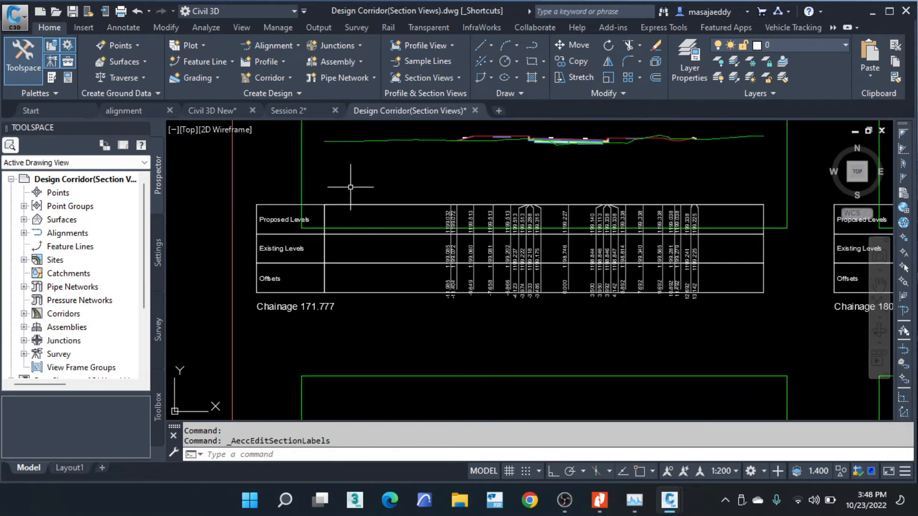
pyautogui.scroll(2, 311, 222)
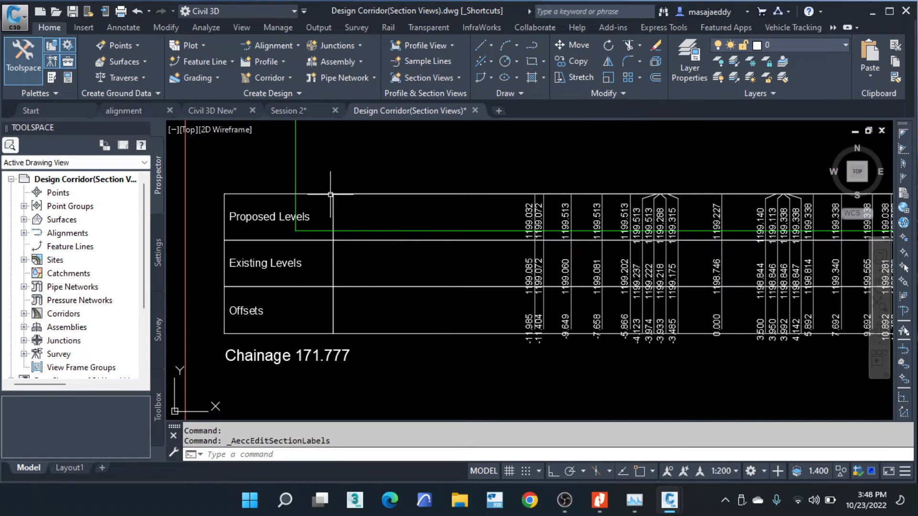
pyautogui.click(332, 194)
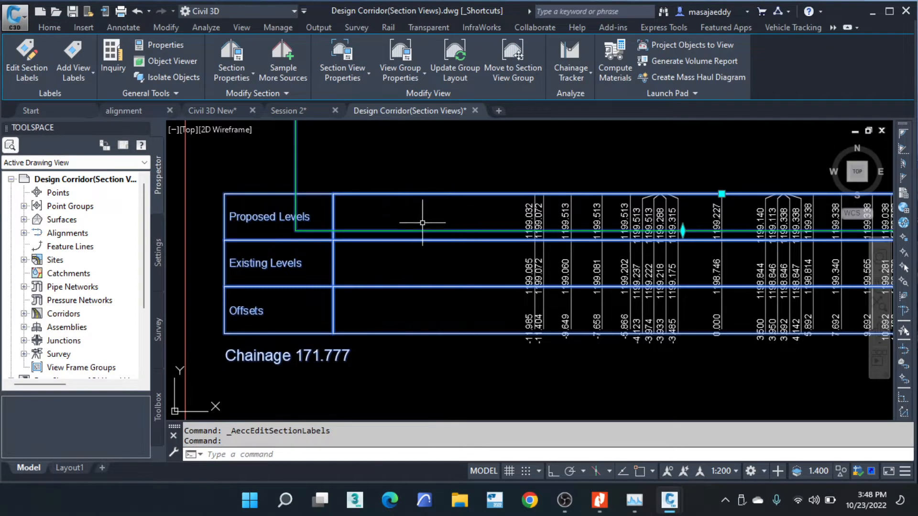
pyautogui.scroll(-3, 423, 223)
pyautogui.scroll(2, 430, 189)
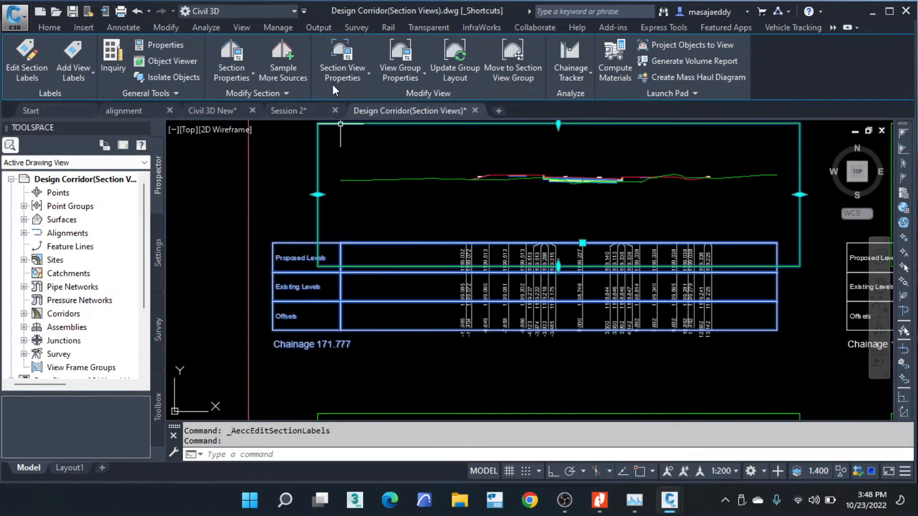
pyautogui.click(361, 80)
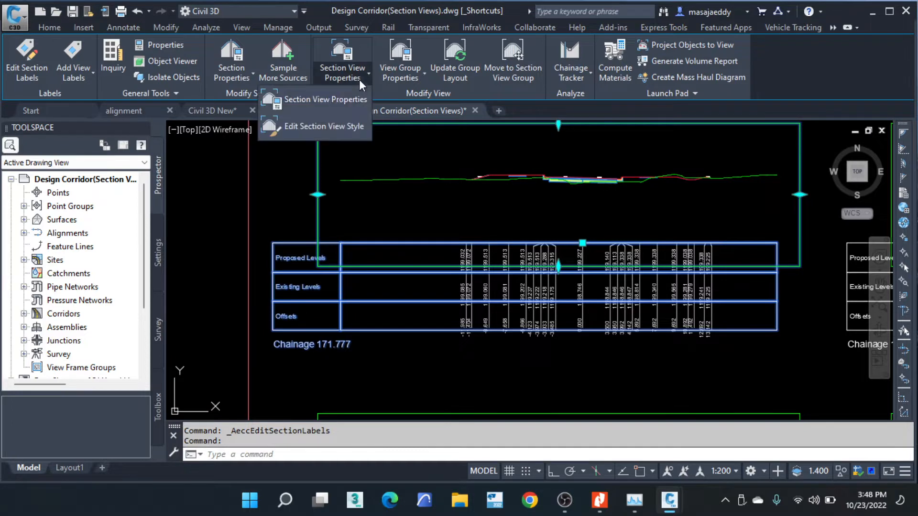
pyautogui.click(313, 127)
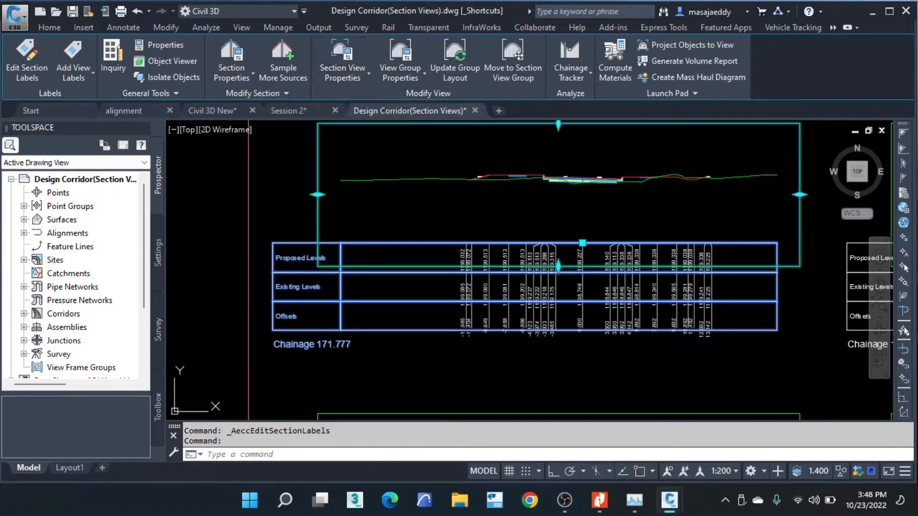
pyautogui.scroll(-3, 492, 201)
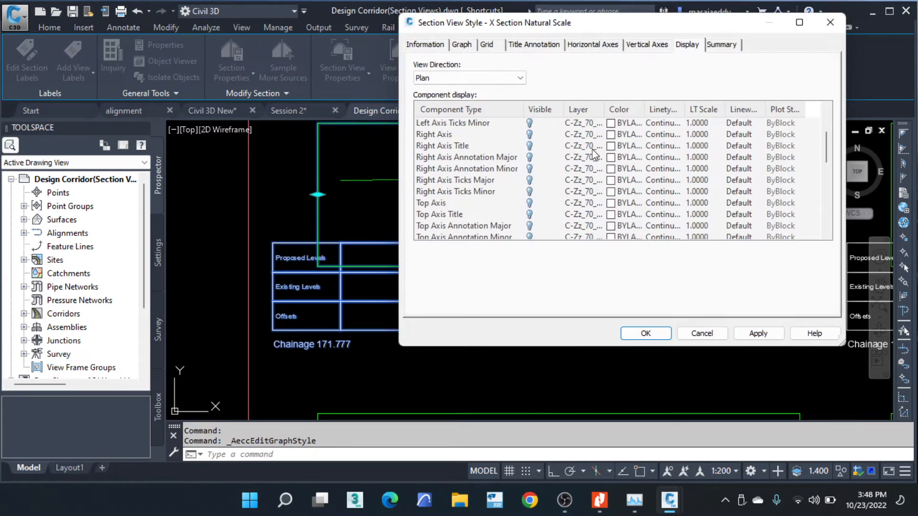
pyautogui.scroll(-6, 492, 202)
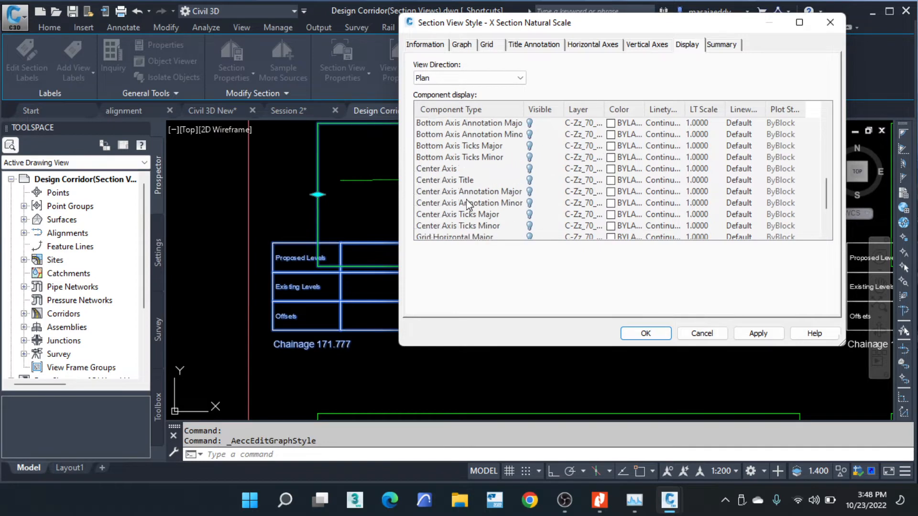
pyautogui.click(529, 191)
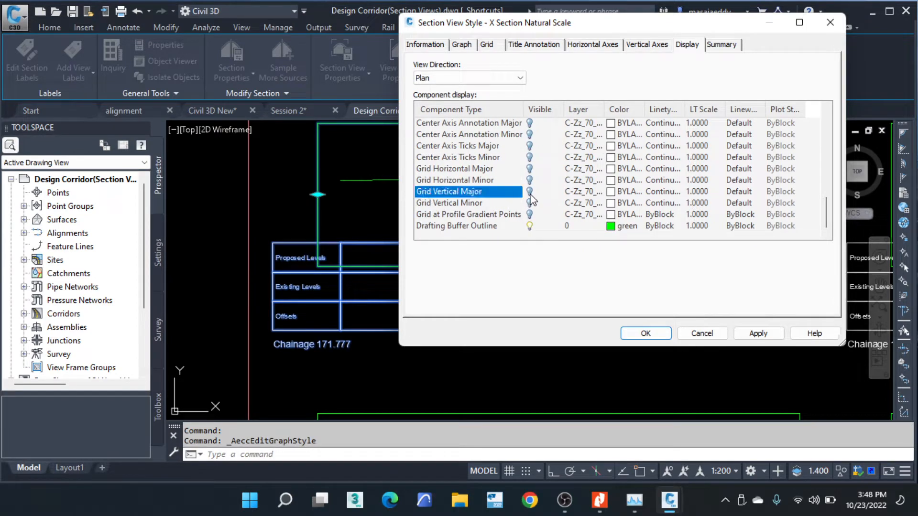
pyautogui.click(529, 203)
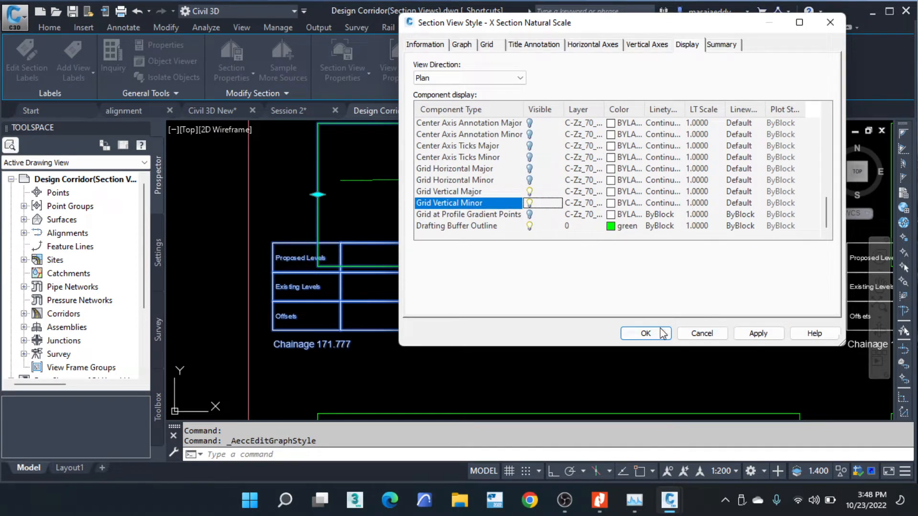
pyautogui.click(642, 333)
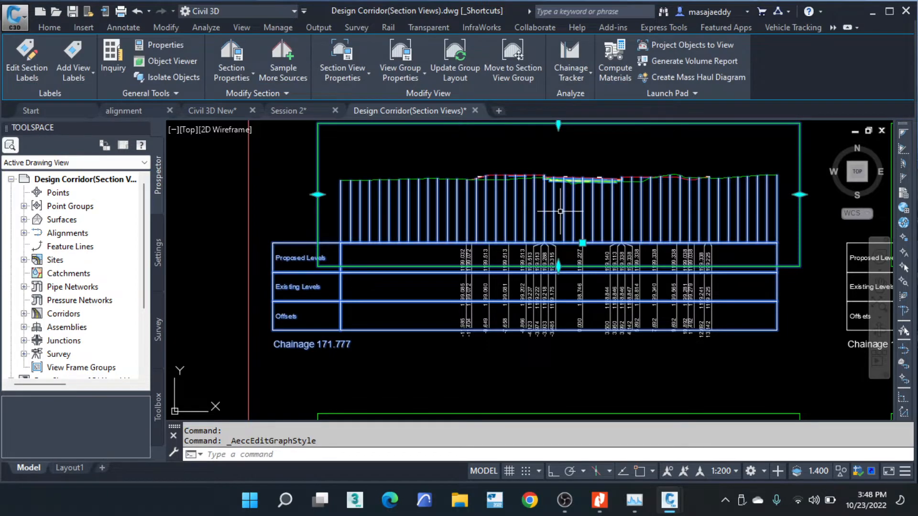
# Step: Inspect the vertical grid lines between the section and the level bands in the chainage 171.777 section view
pyautogui.scroll(5, 553, 199)
pyautogui.scroll(-5, 529, 201)
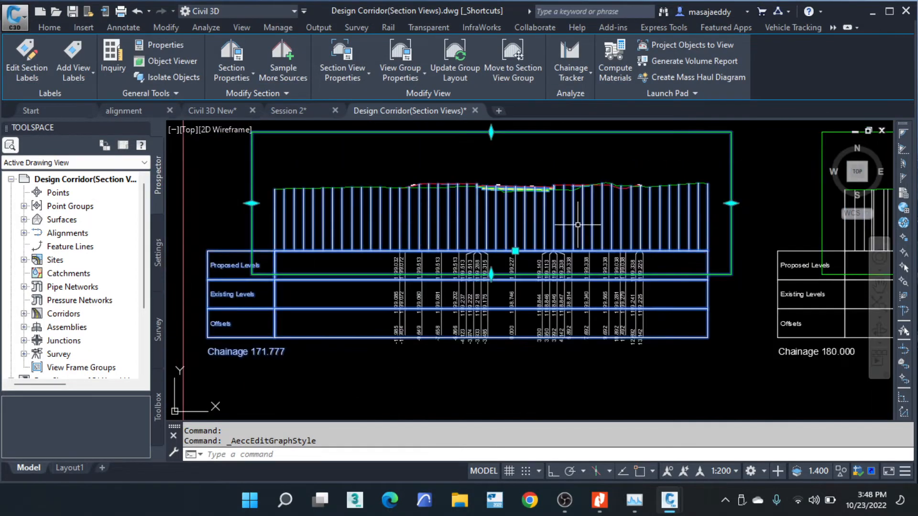
pyautogui.press('Escape')
pyautogui.press('Escape')
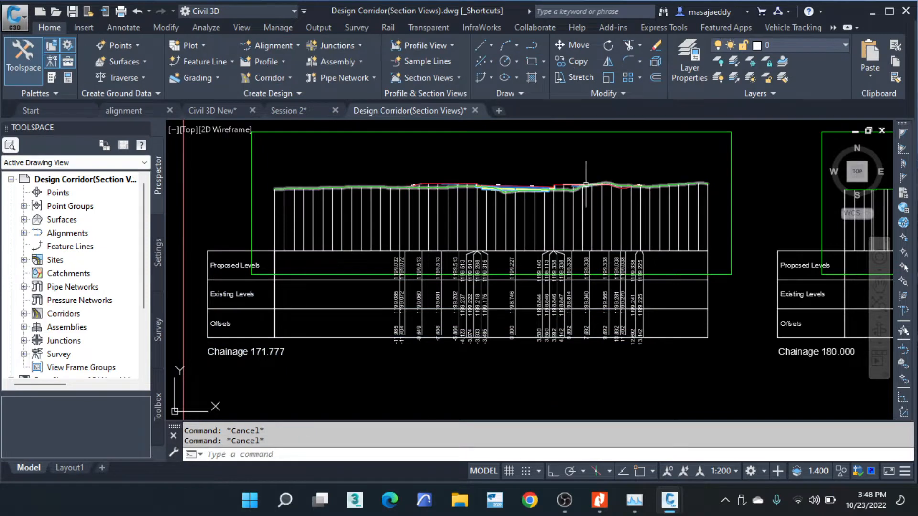
pyautogui.scroll(5, 315, 234)
pyautogui.scroll(-4, 363, 222)
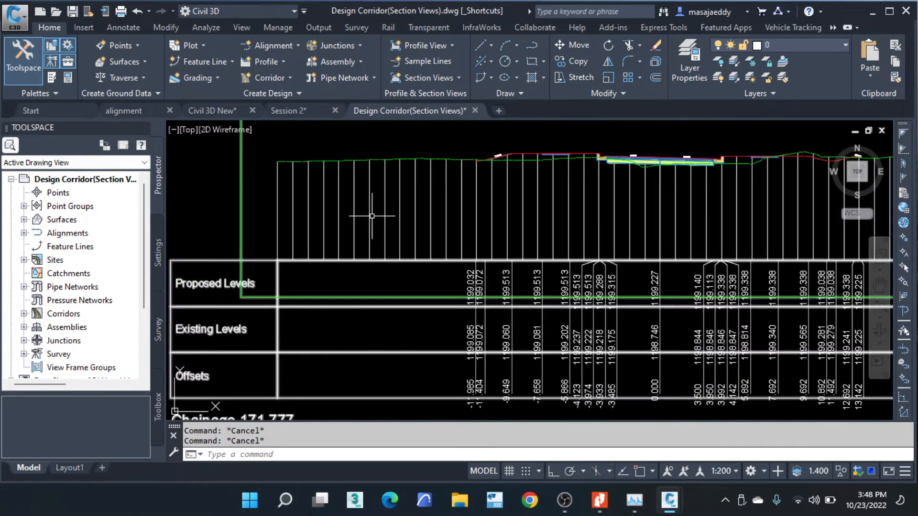
# Step: Set the Grid Vertical Minor component's colour to index colour 251 in the chainage 171.777 section view's style
pyautogui.click(371, 215)
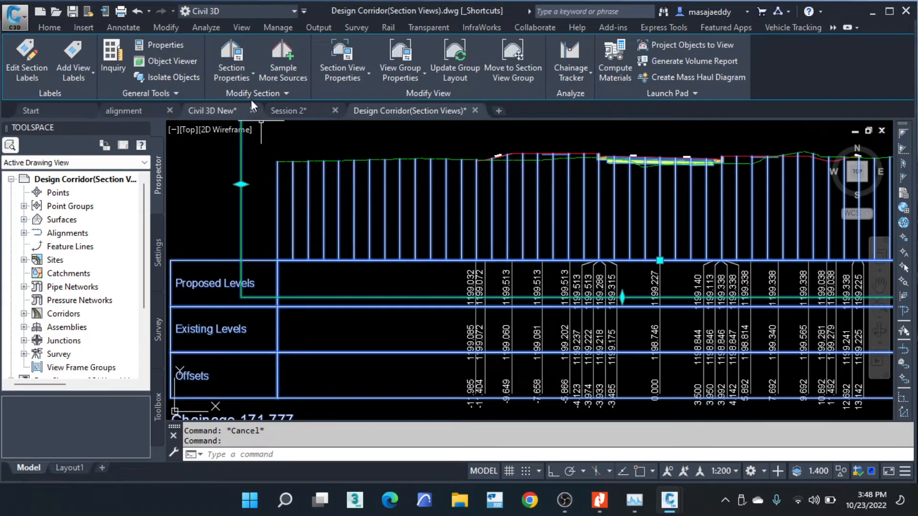
pyautogui.click(348, 79)
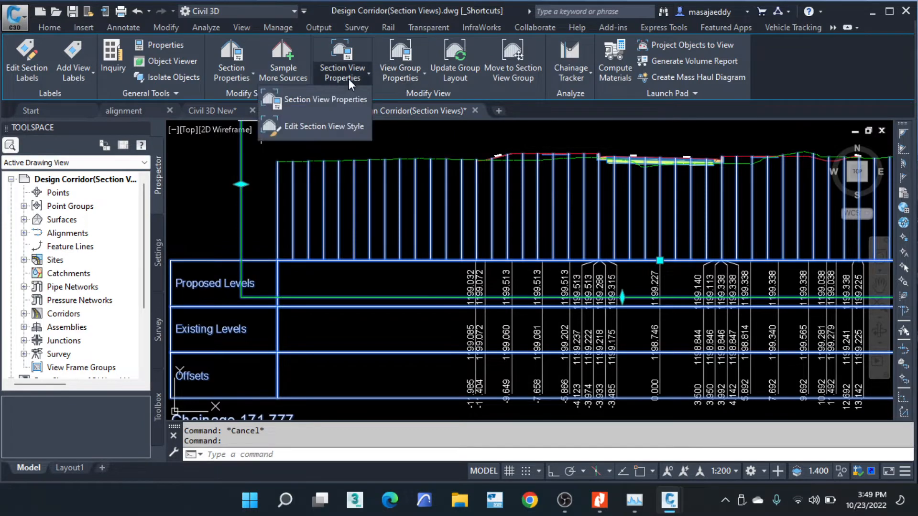
pyautogui.click(332, 125)
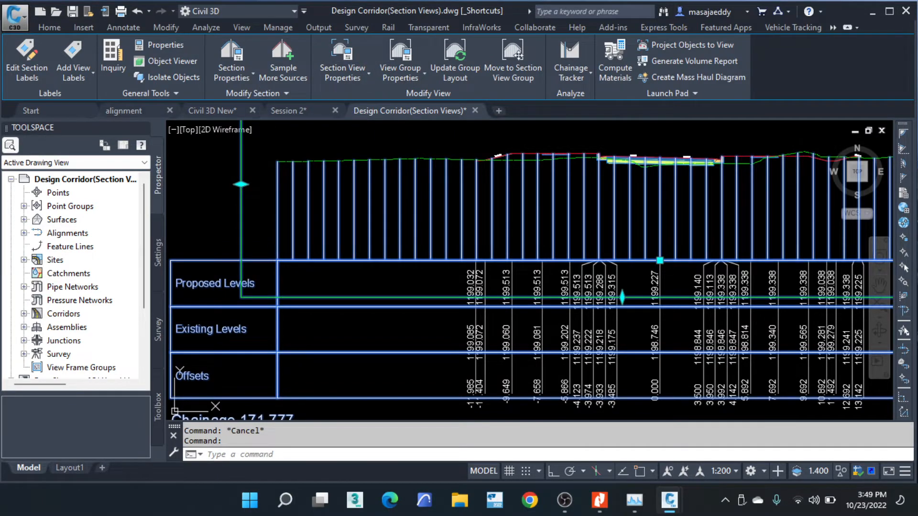
pyautogui.scroll(-4, 495, 182)
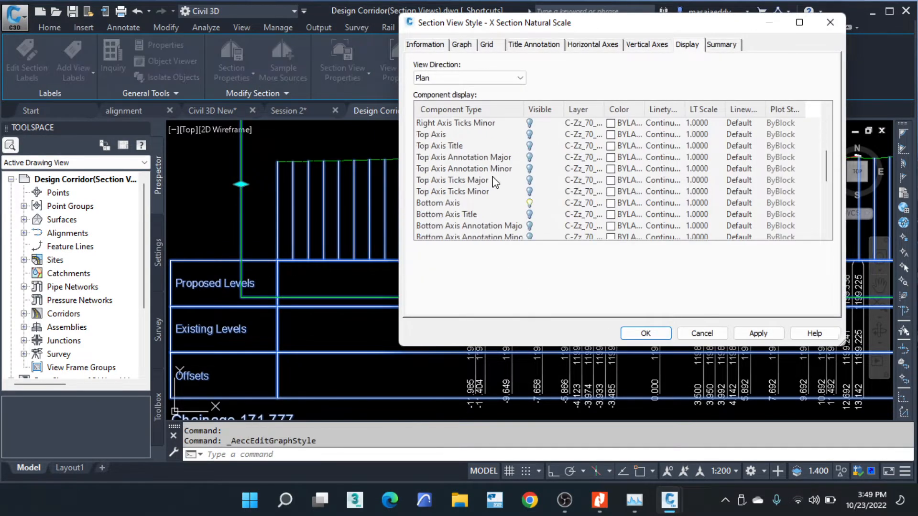
pyautogui.scroll(-4, 495, 182)
pyautogui.scroll(-1, 527, 209)
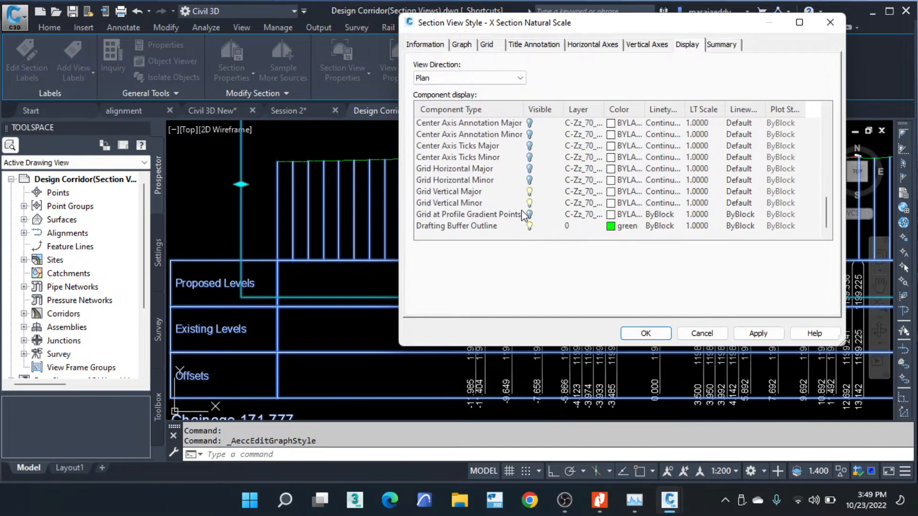
pyautogui.click(611, 203)
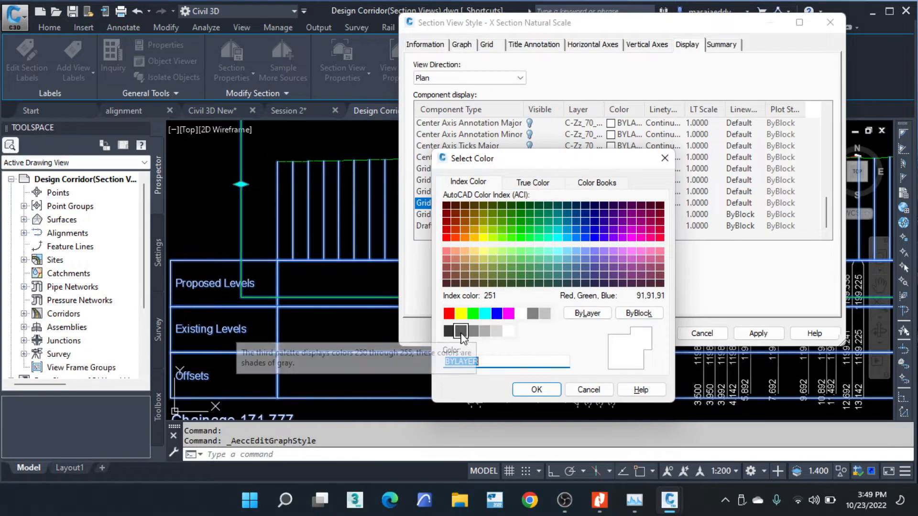
pyautogui.click(461, 334)
pyautogui.click(525, 389)
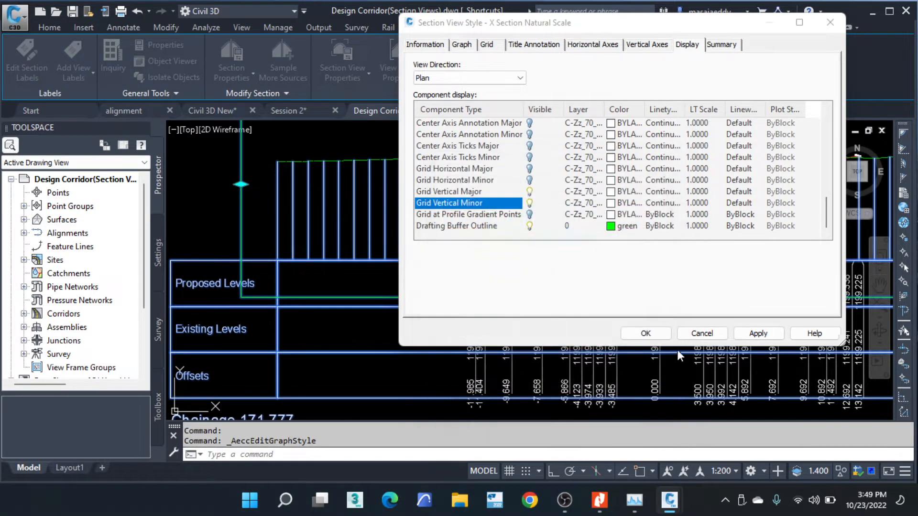
pyautogui.click(645, 333)
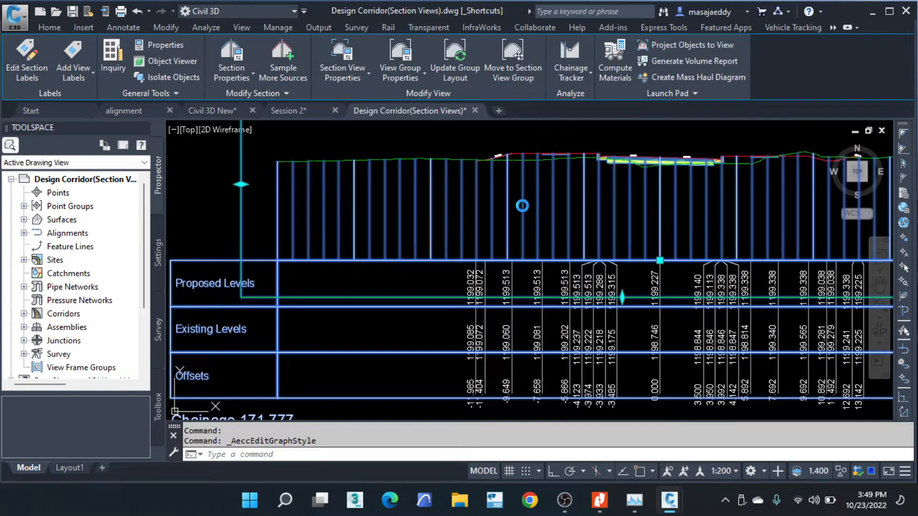
pyautogui.press('Escape')
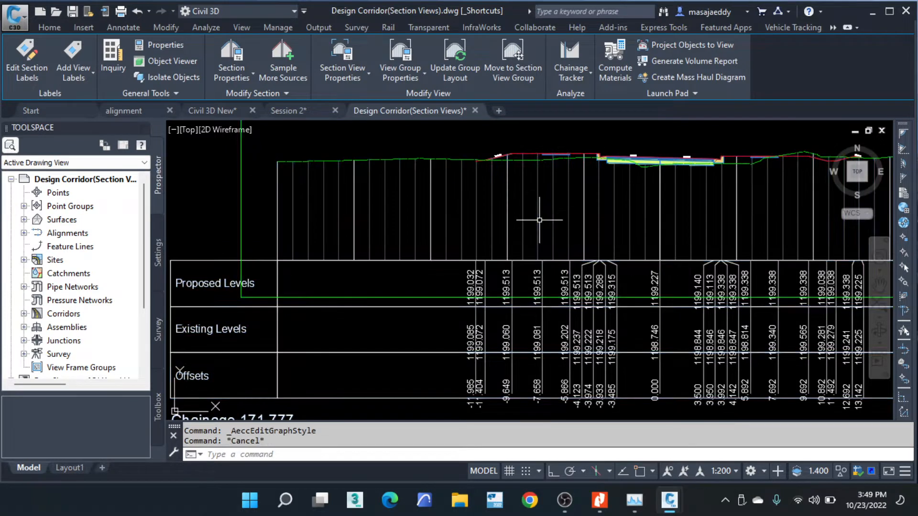
pyautogui.press('Escape')
pyautogui.scroll(-2, 225, 168)
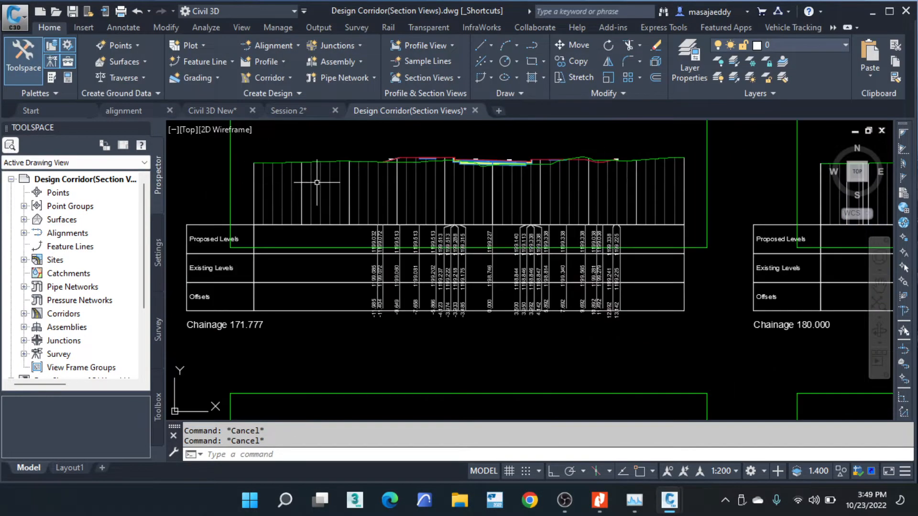
pyautogui.moveTo(324, 175); pyautogui.dragTo(338, 186, button='middle')
pyautogui.scroll(2, 315, 215)
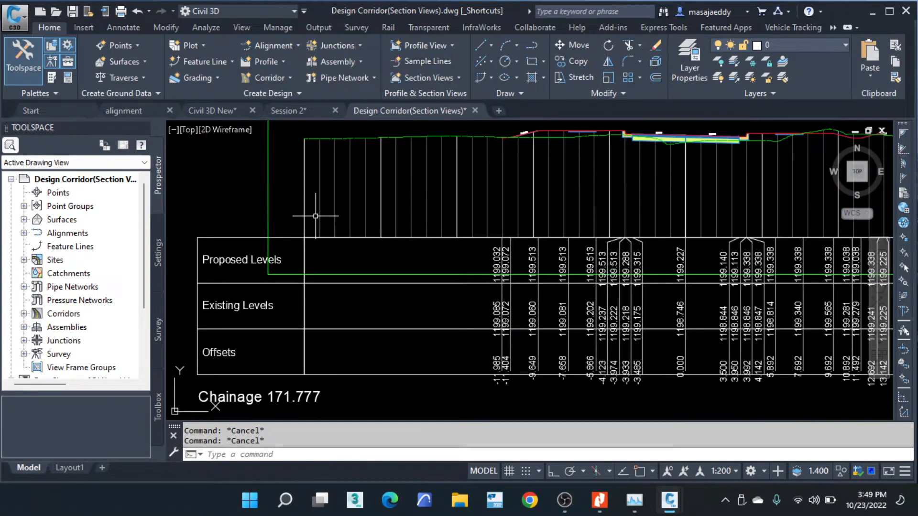
pyautogui.click(320, 192)
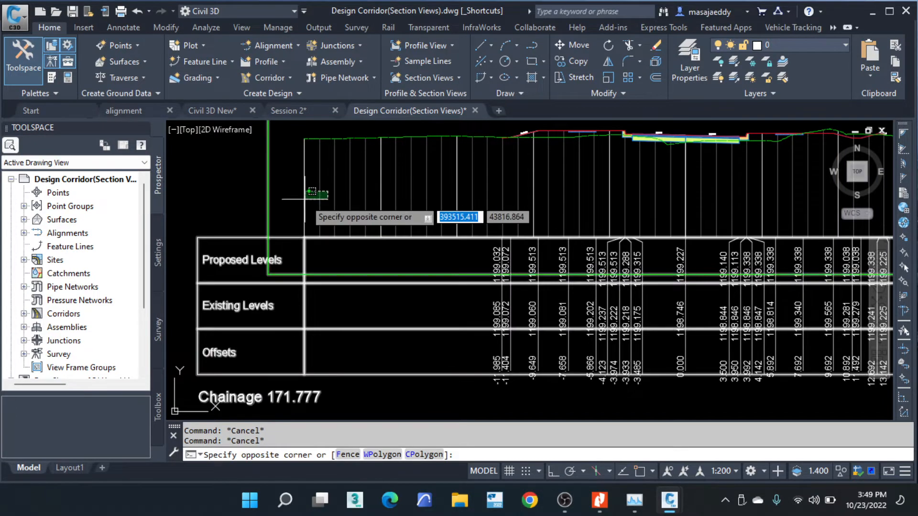
pyautogui.click(305, 198)
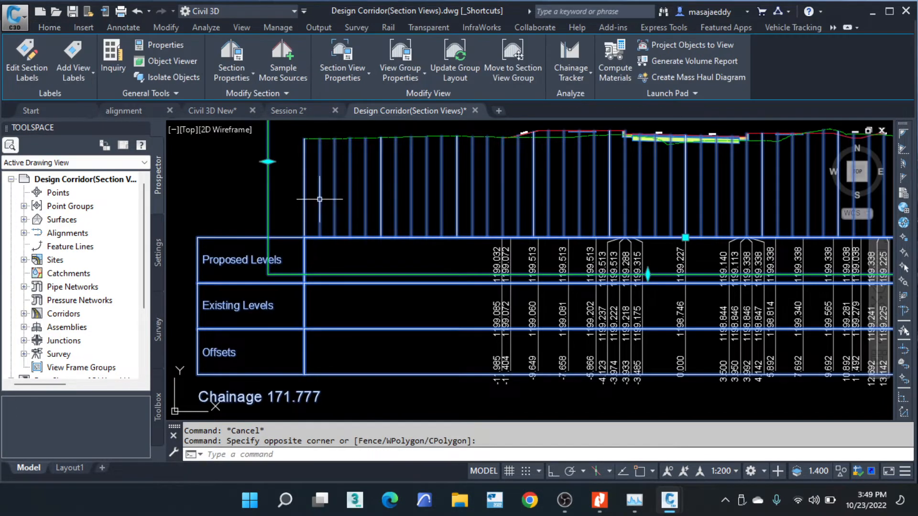
pyautogui.click(357, 76)
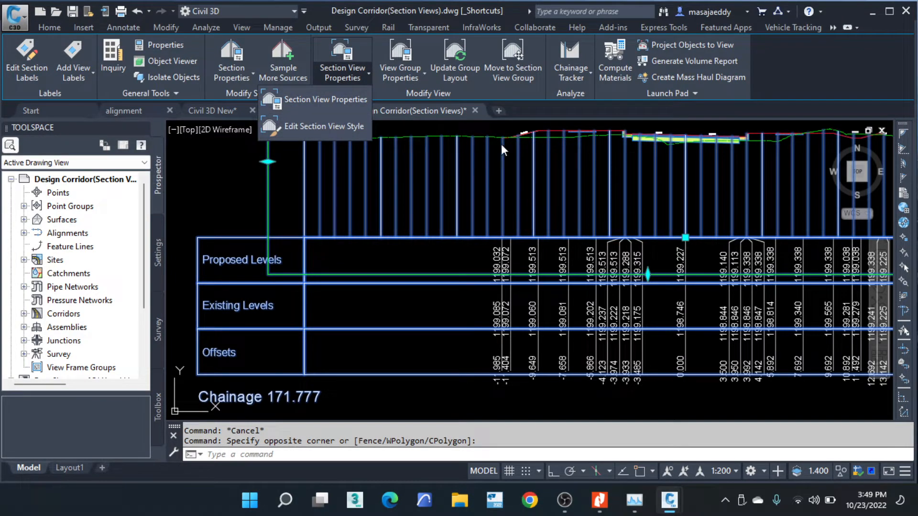
pyautogui.click(322, 126)
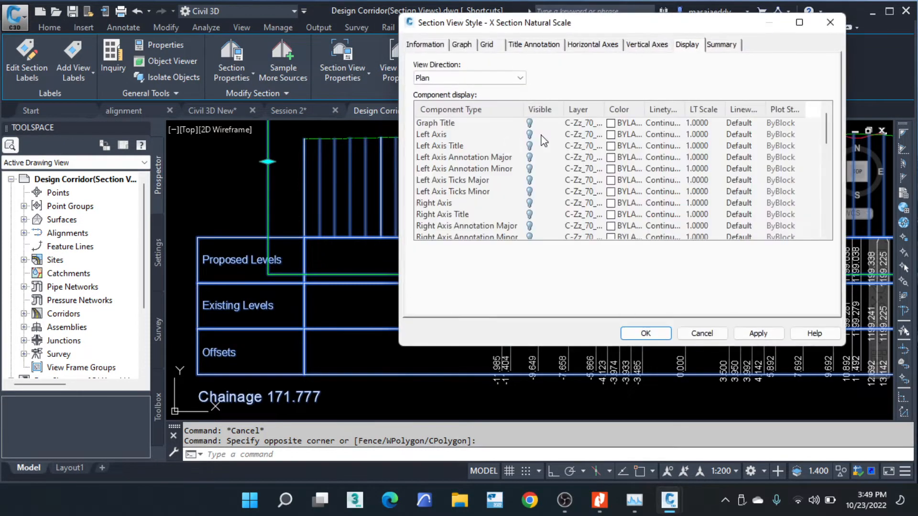
pyautogui.click(821, 26)
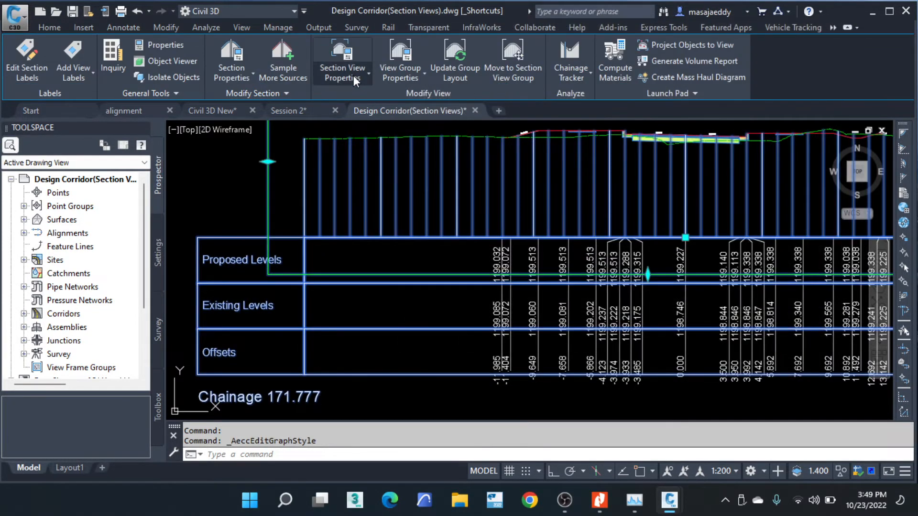
# Step: Open the chainage 171.777 section view's properties at its list of bands
pyautogui.click(354, 75)
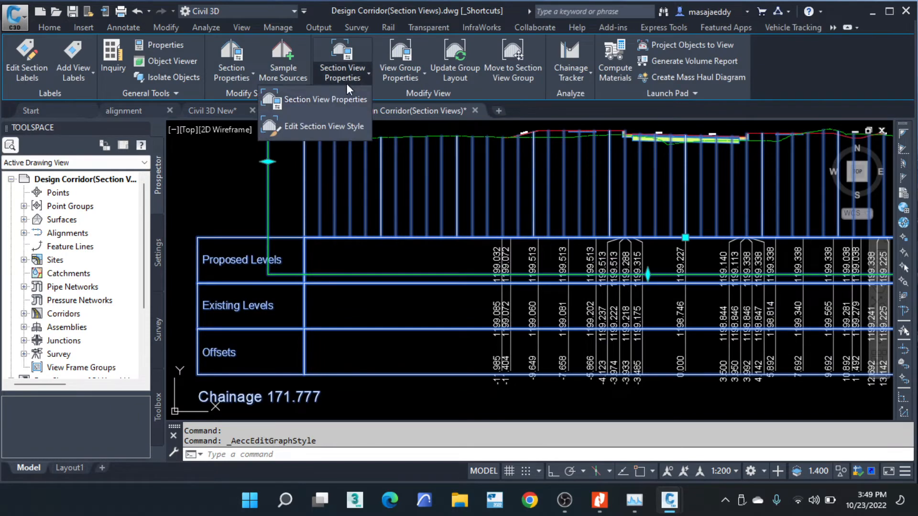
pyautogui.click(323, 100)
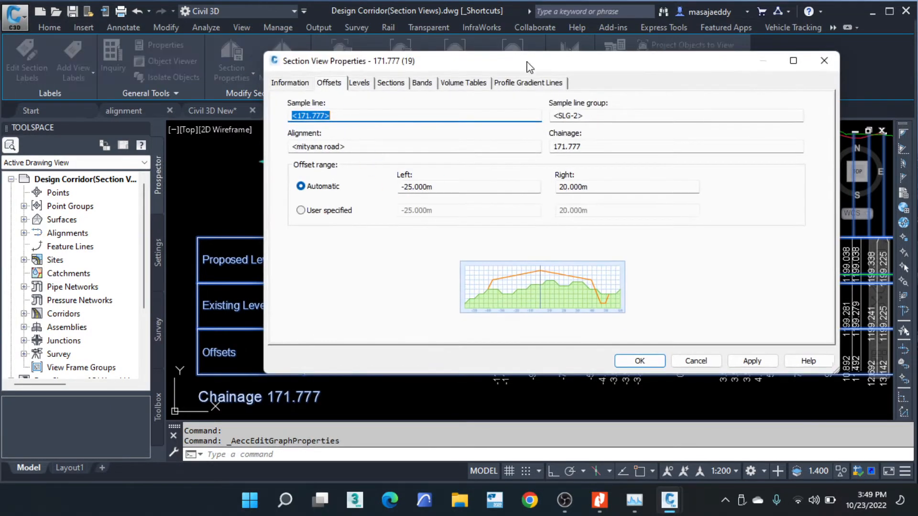
pyautogui.moveTo(529, 64); pyautogui.dragTo(226, 252)
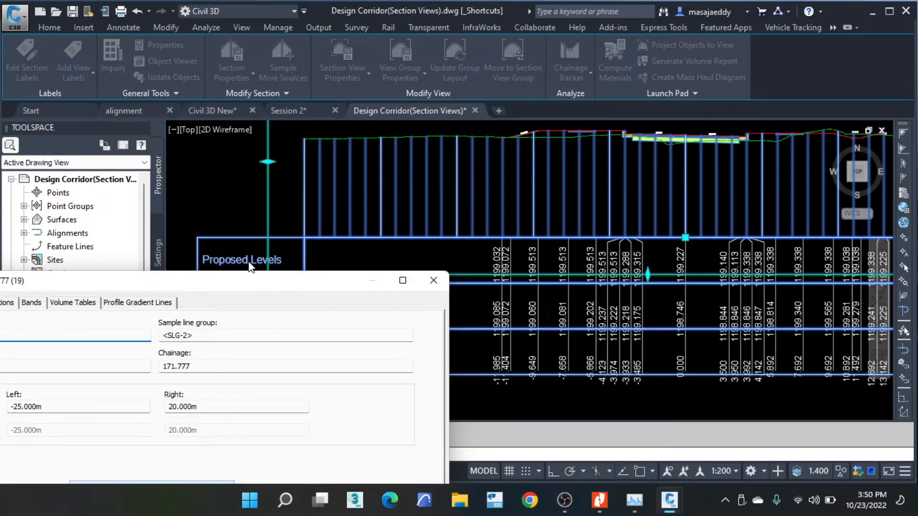
pyautogui.moveTo(243, 285); pyautogui.dragTo(597, 126)
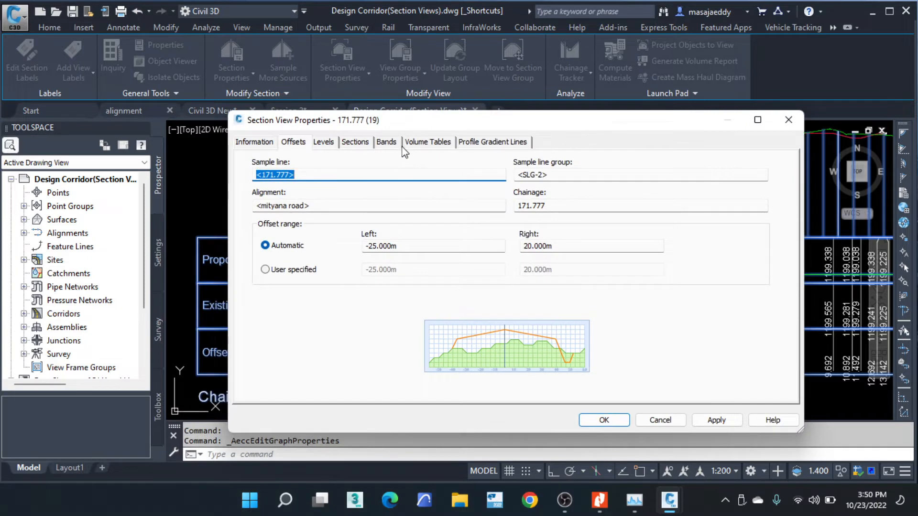
pyautogui.moveTo(395, 126); pyautogui.dragTo(387, 105)
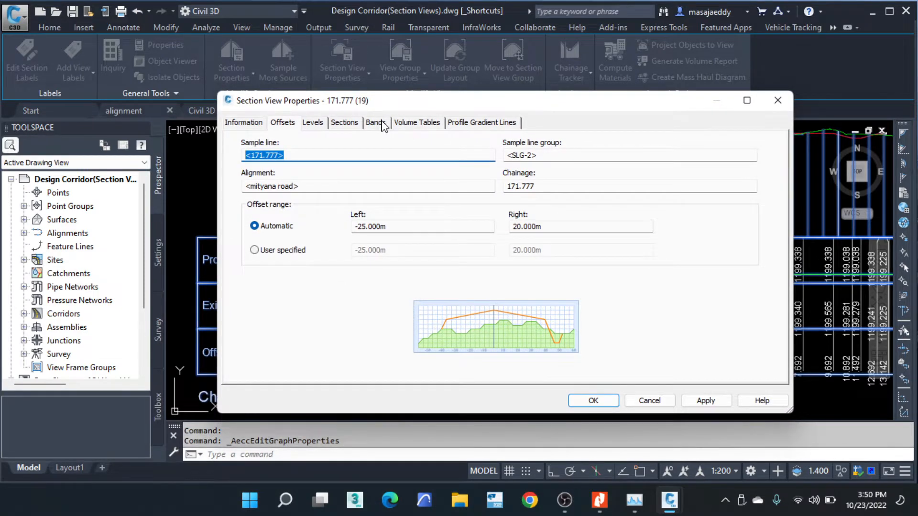
pyautogui.click(376, 123)
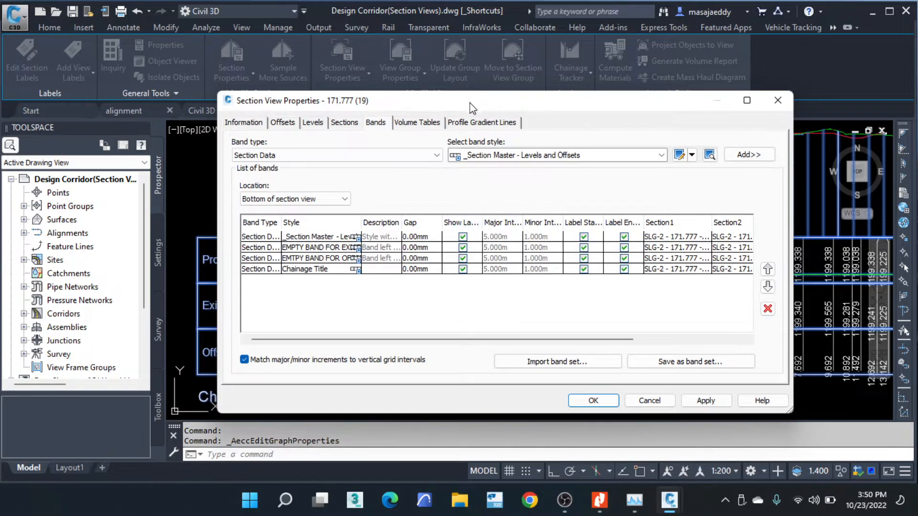
pyautogui.moveTo(469, 106); pyautogui.dragTo(461, 53)
pyautogui.moveTo(319, 67); pyautogui.dragTo(436, 133)
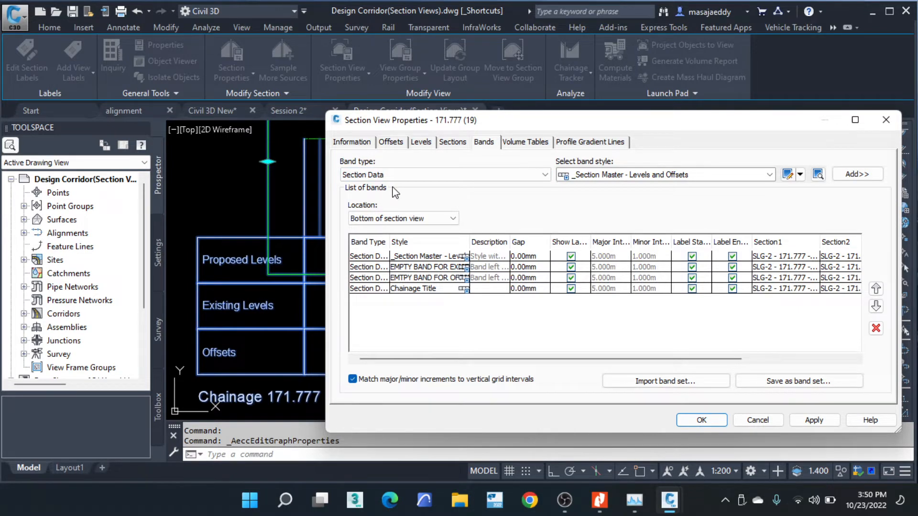
pyautogui.moveTo(411, 120); pyautogui.dragTo(437, 73)
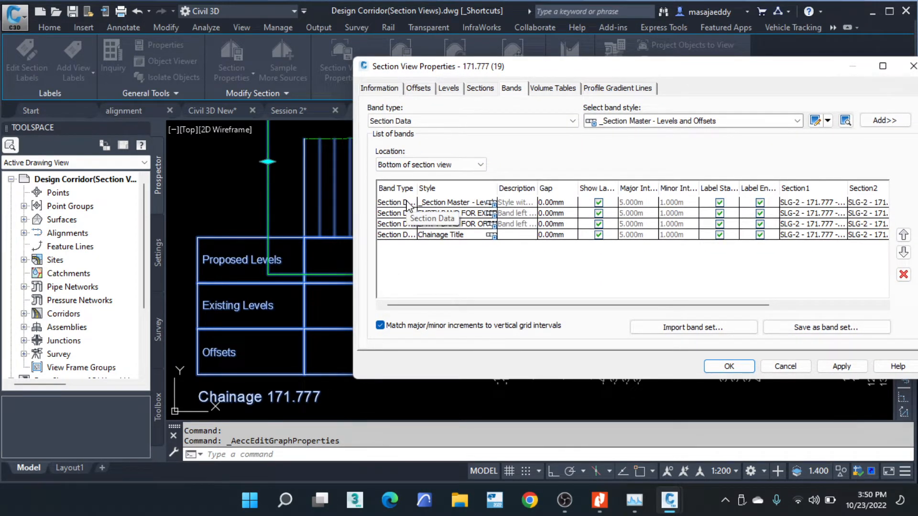
# Step: Remove all four bands, from _Section Master - Levels and Offsets through Chainage Title, from the bottom of the chainage 171.777 section view
pyautogui.click(407, 204)
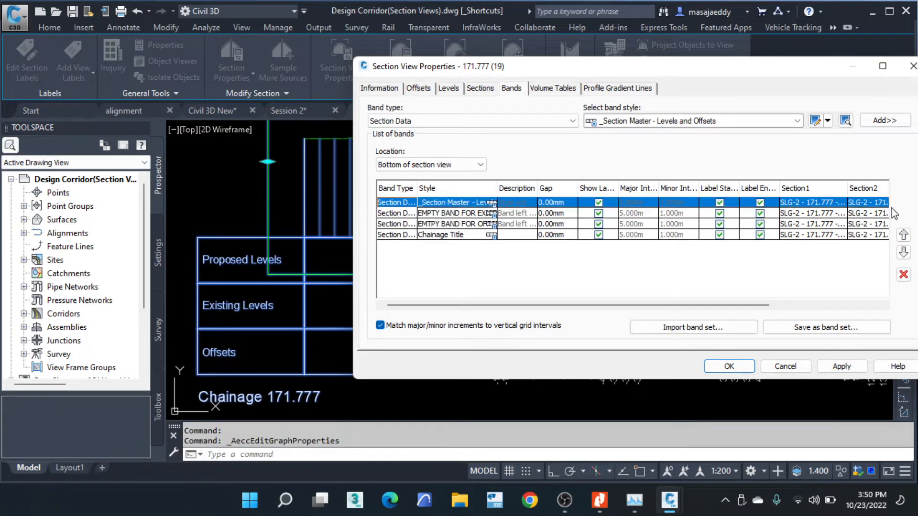
pyautogui.click(897, 273)
pyautogui.click(799, 208)
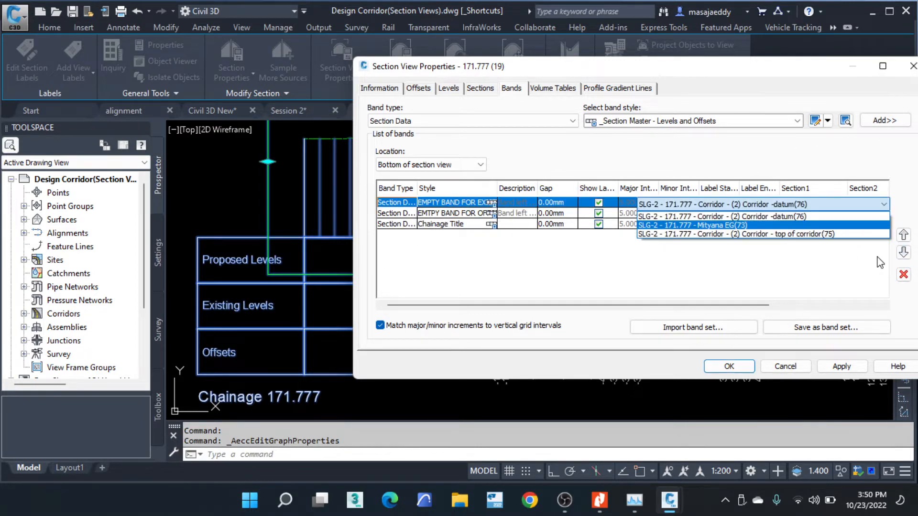
pyautogui.click(400, 204)
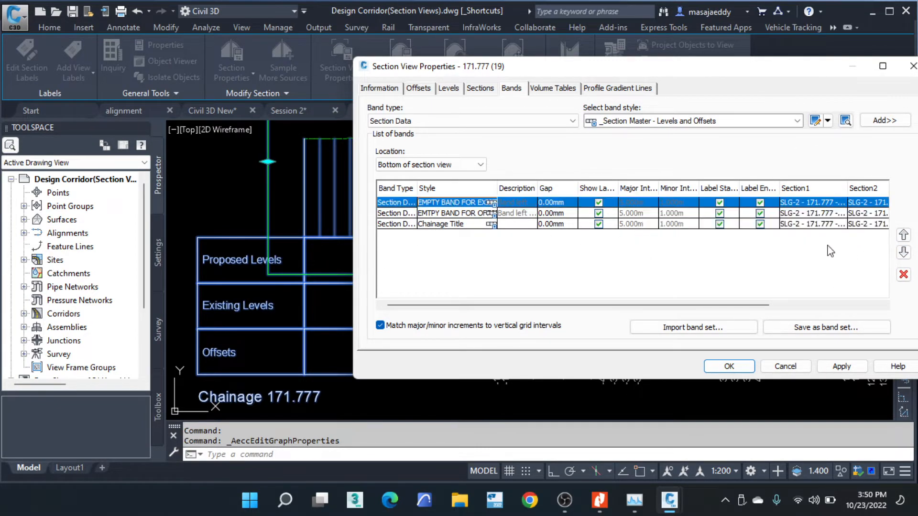
pyautogui.click(903, 274)
pyautogui.click(903, 274)
pyautogui.click(903, 274)
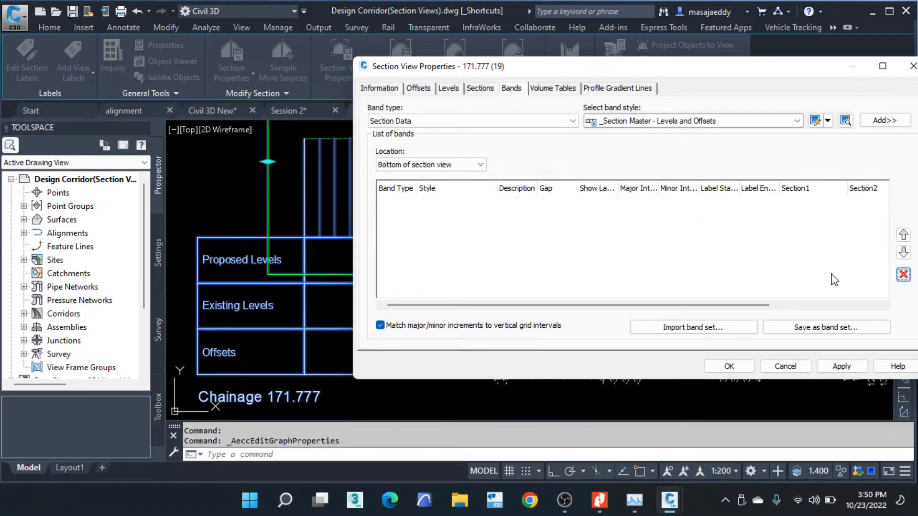
pyautogui.click(728, 366)
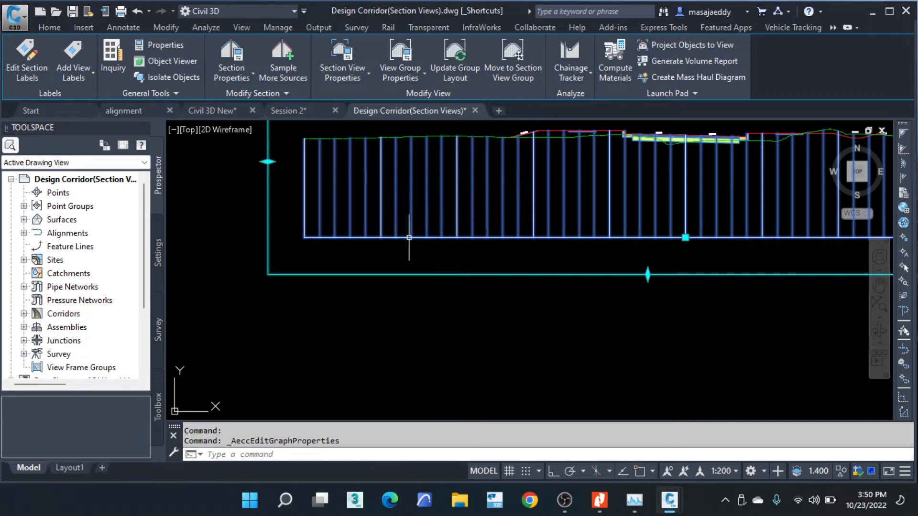
pyautogui.press('Escape')
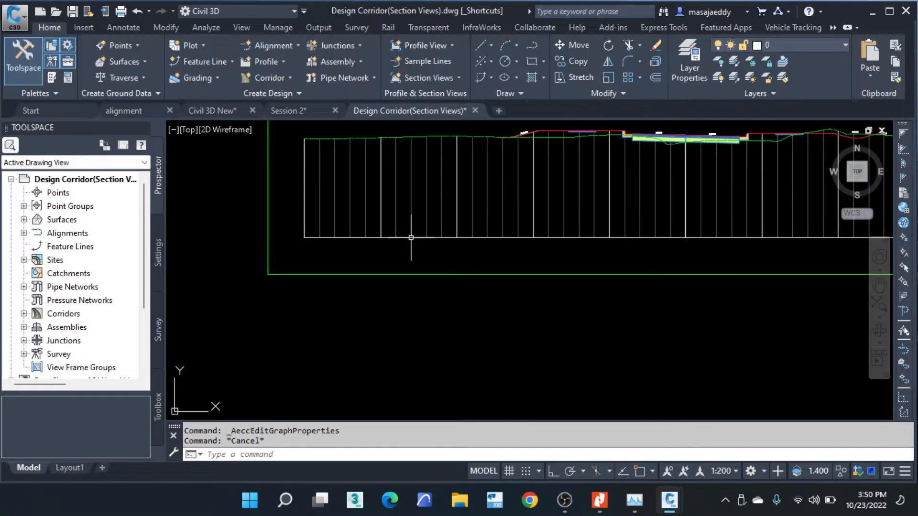
pyautogui.press('Escape')
# Step: Hide the Drafting Buffer Outline component in the X Section Natural Scale style of the chainage 171.777 section view
pyautogui.scroll(-2, 344, 256)
pyautogui.scroll(-2, 344, 257)
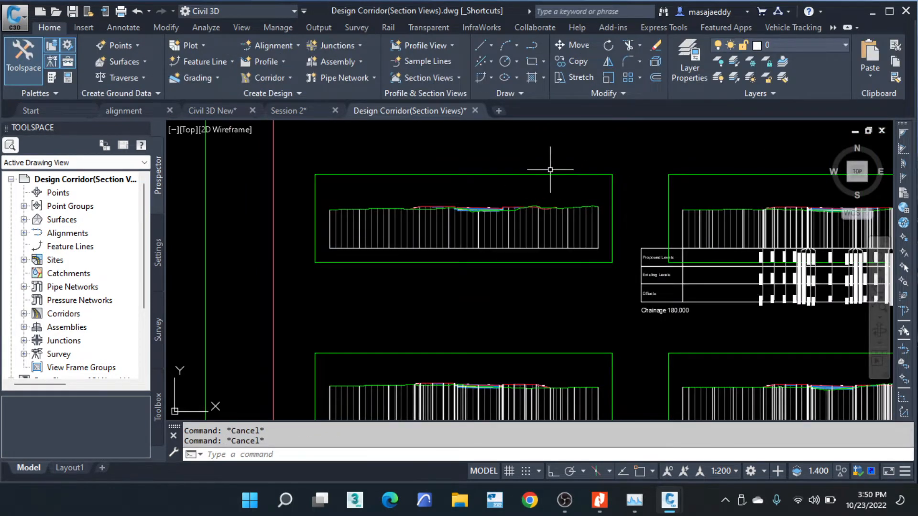
pyautogui.scroll(4, 602, 175)
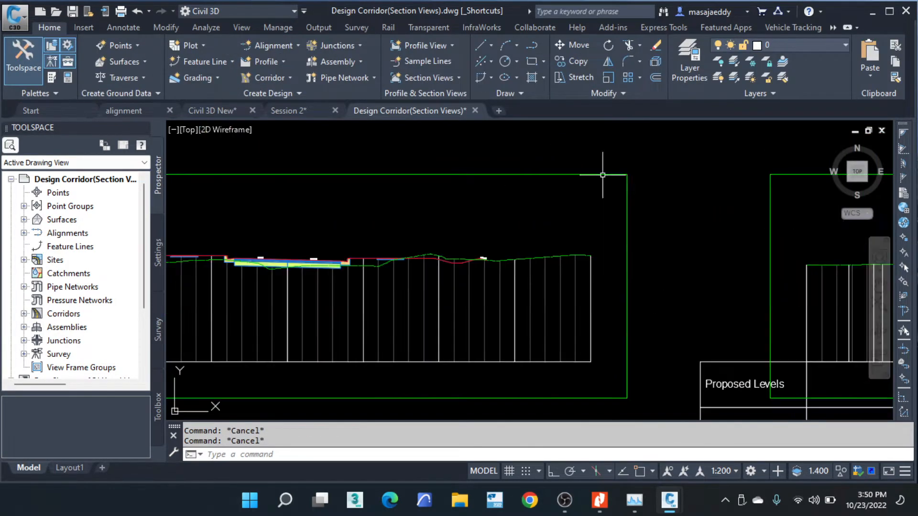
pyautogui.click(591, 275)
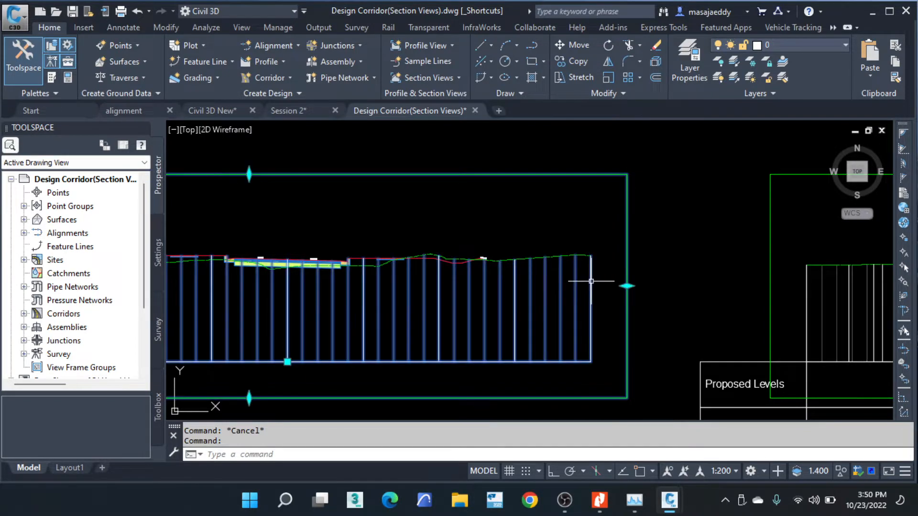
pyautogui.click(357, 79)
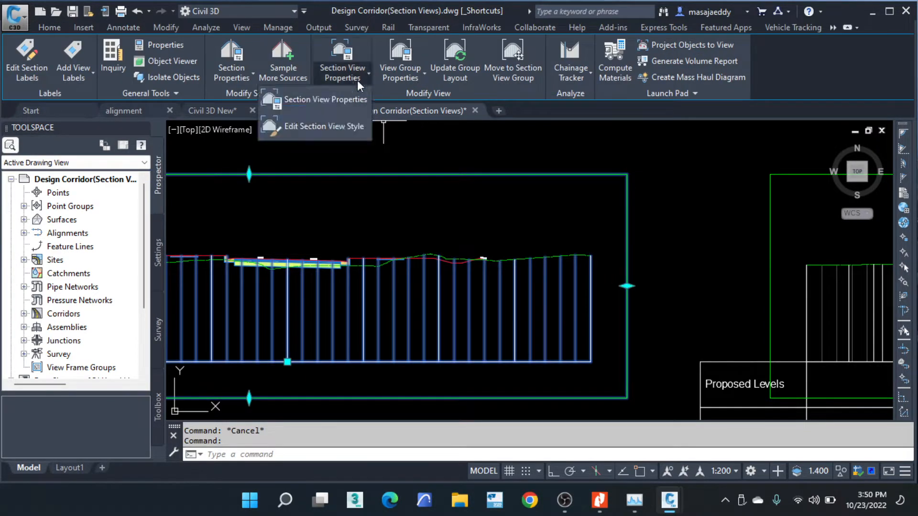
pyautogui.click(332, 126)
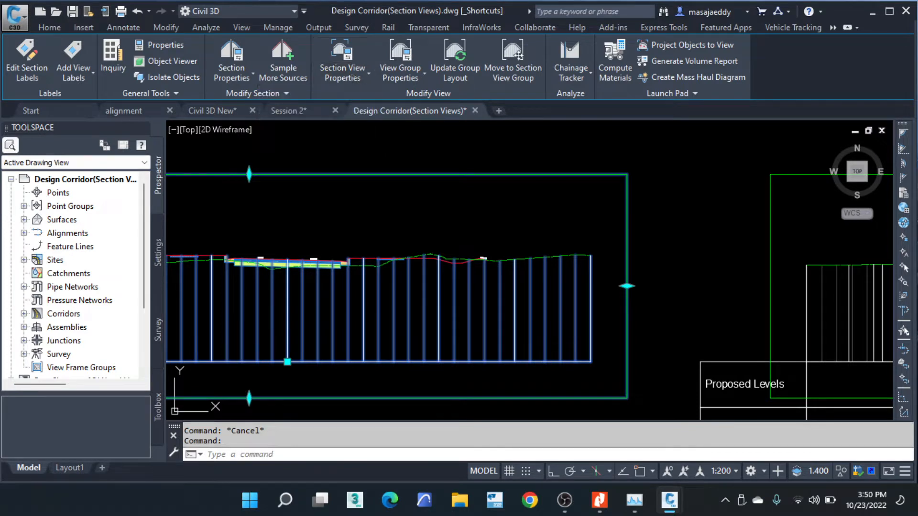
pyautogui.scroll(-8, 653, 193)
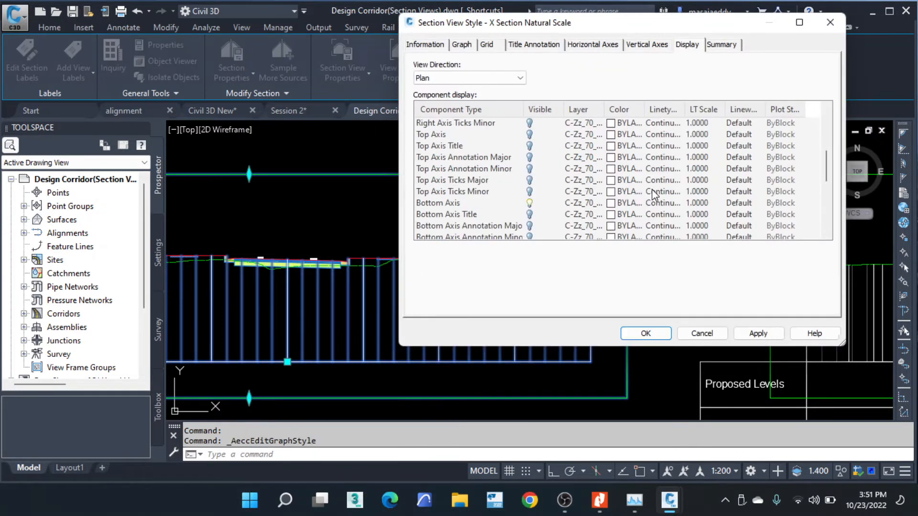
pyautogui.scroll(-1, 653, 192)
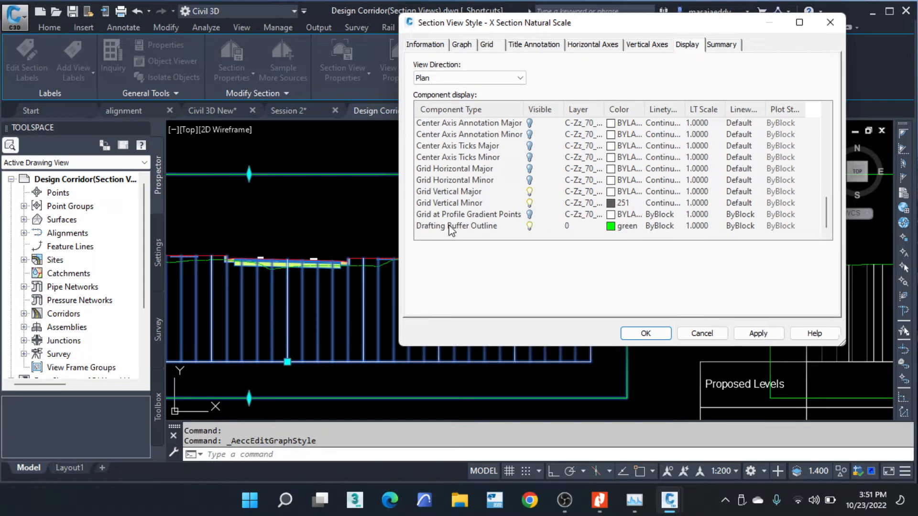
pyautogui.click(529, 225)
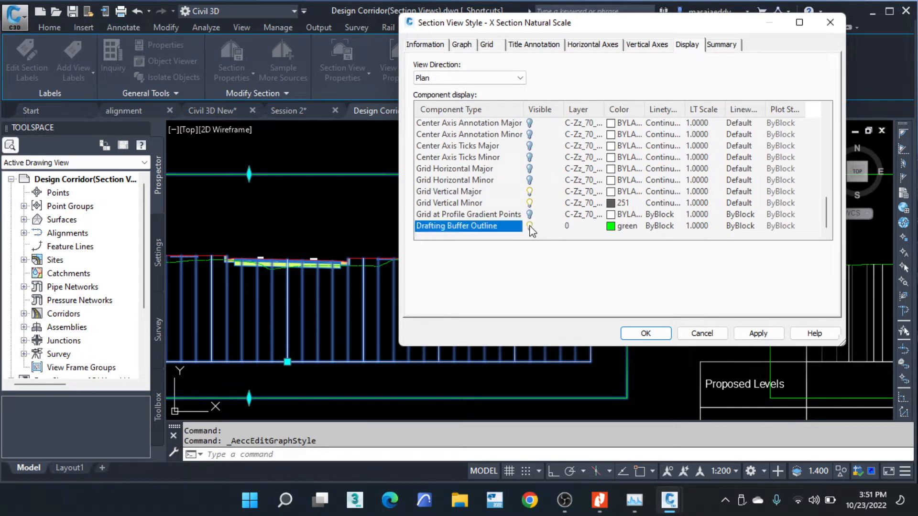
pyautogui.click(755, 333)
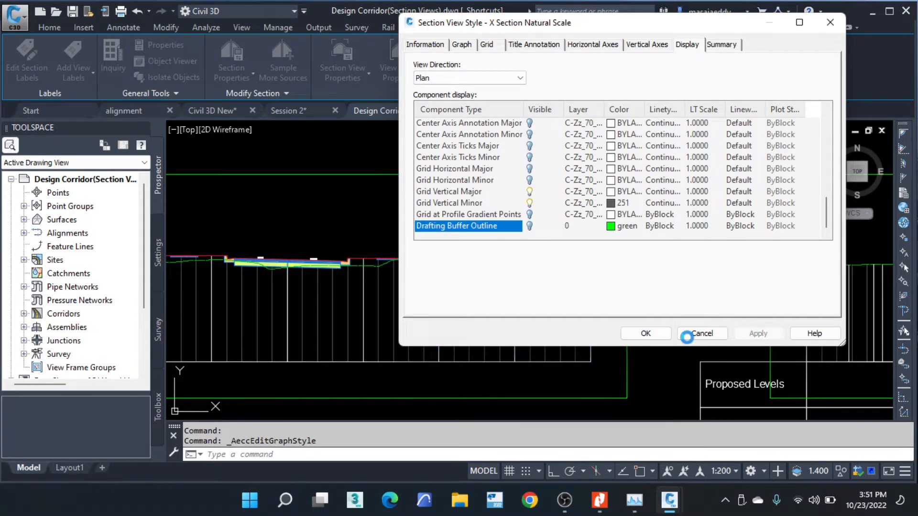
pyautogui.click(649, 333)
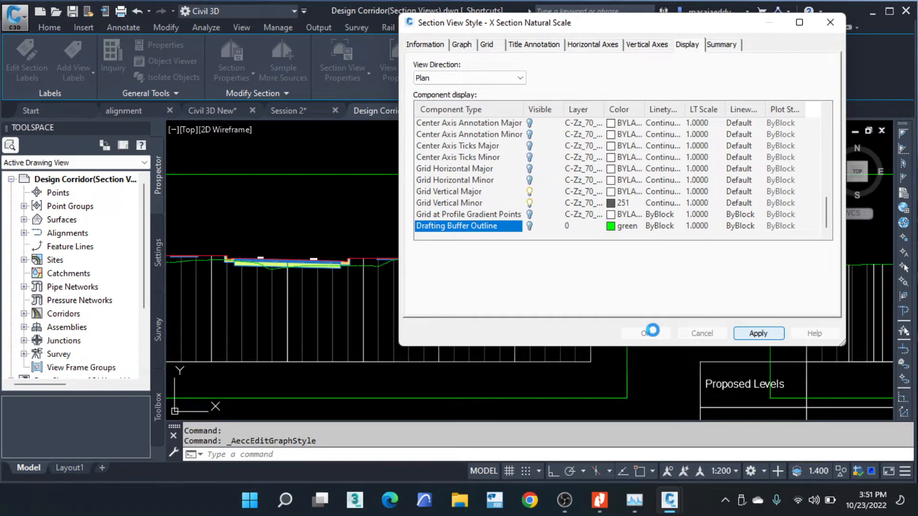
pyautogui.click(654, 334)
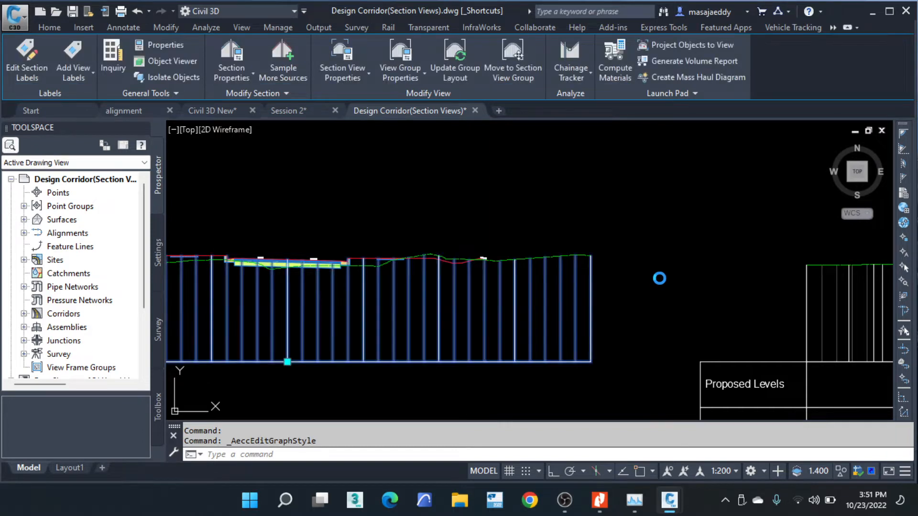
pyautogui.rightClick(669, 245)
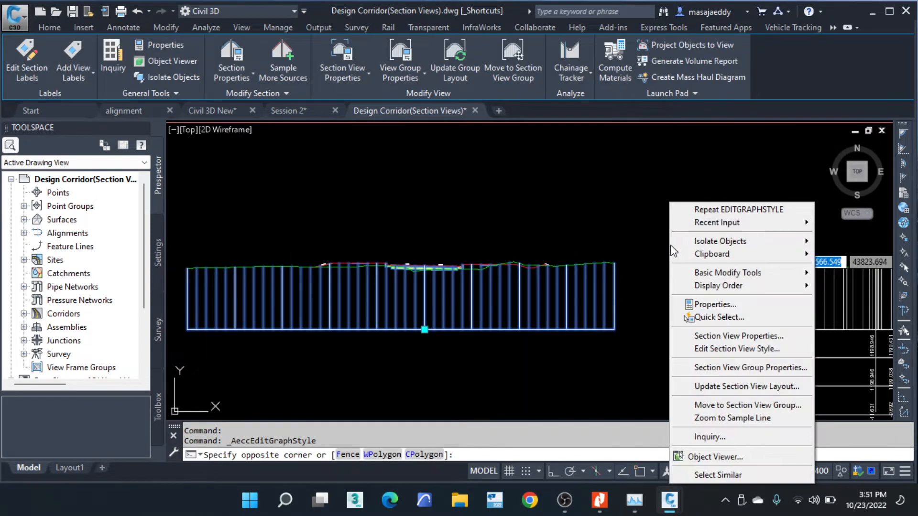
pyautogui.click(620, 185)
pyautogui.click(618, 184)
pyautogui.click(609, 186)
pyautogui.click(590, 190)
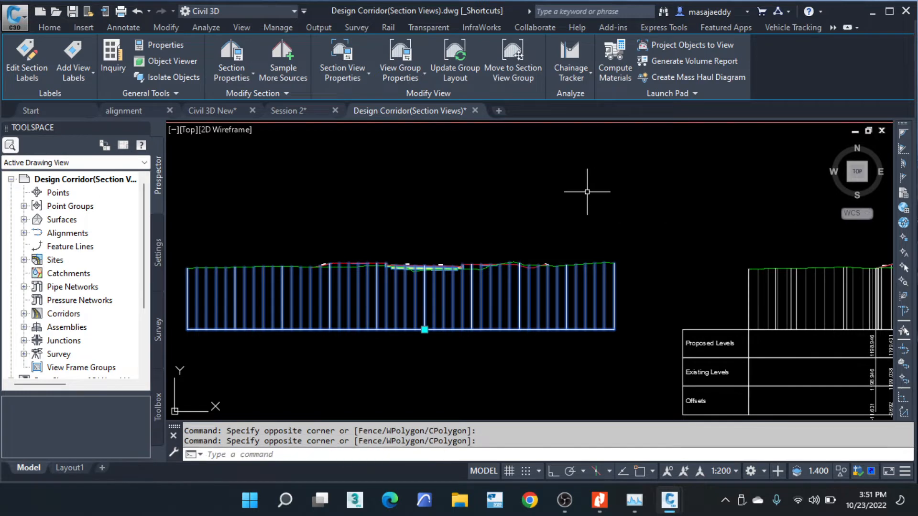
# Step: Examine the row of section sheets and compare the chainage 171.777 section view with its neighbours that still have bands
pyautogui.scroll(-5, 482, 215)
pyautogui.scroll(3, 462, 222)
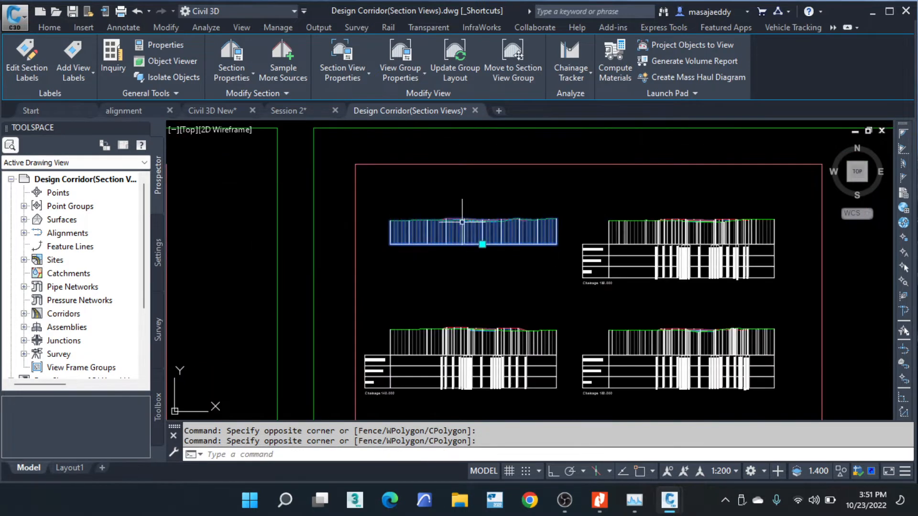
pyautogui.scroll(-6, 461, 235)
pyautogui.moveTo(713, 263); pyautogui.dragTo(334, 269, button='middle')
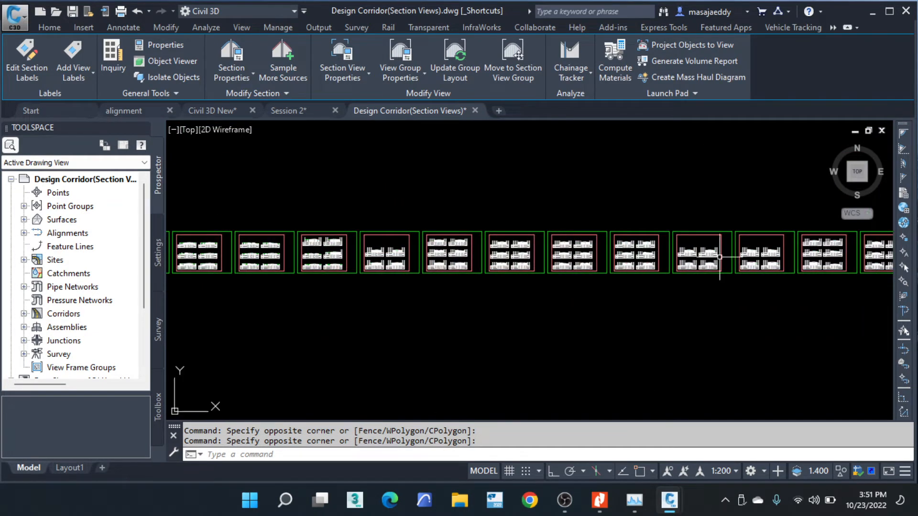
pyautogui.scroll(-5, 333, 268)
pyautogui.scroll(-2, 643, 243)
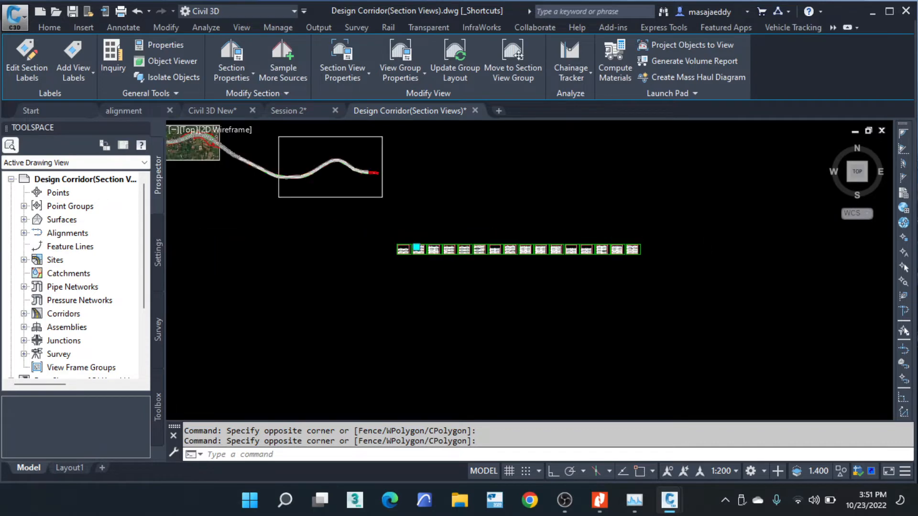
pyautogui.scroll(1, 445, 250)
pyautogui.scroll(-1, 415, 249)
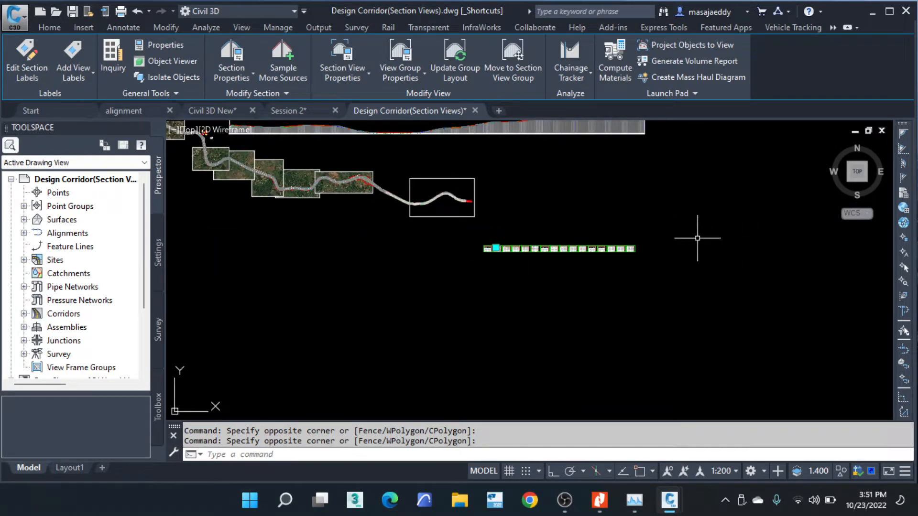
pyautogui.scroll(2, 573, 257)
pyautogui.scroll(5, 572, 255)
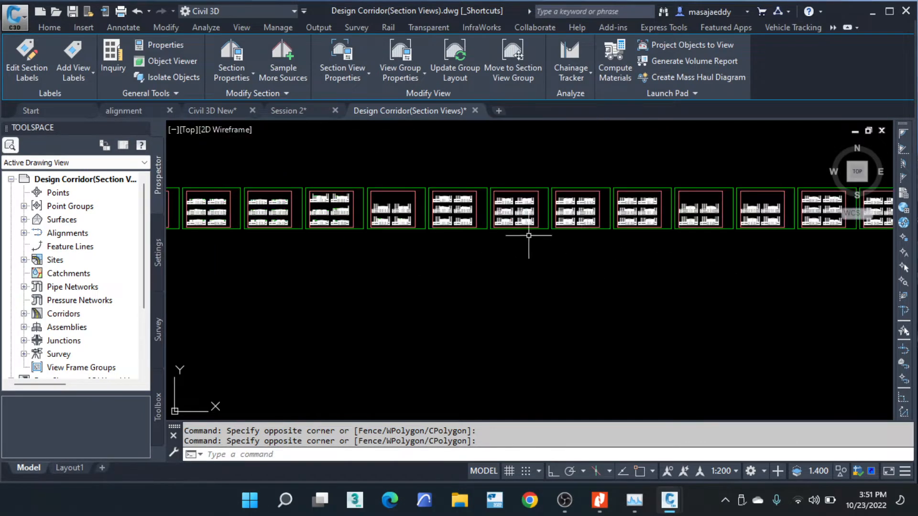
pyautogui.moveTo(304, 204); pyautogui.dragTo(469, 224, button='middle')
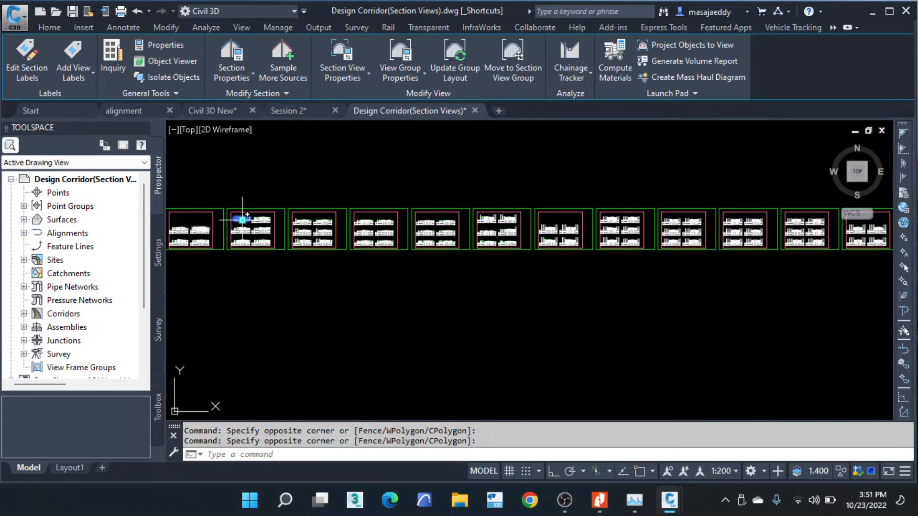
pyautogui.scroll(8, 242, 217)
pyautogui.scroll(-2, 445, 218)
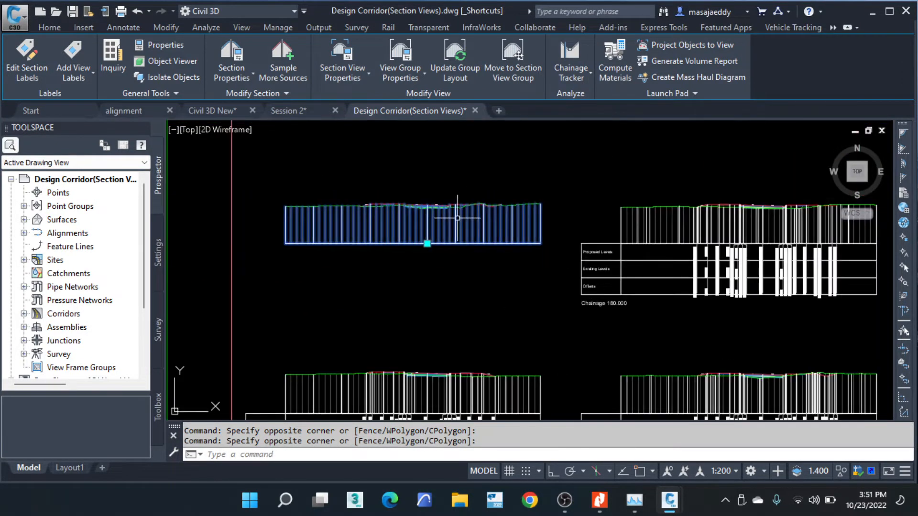
pyautogui.moveTo(387, 243); pyautogui.dragTo(479, 256, button='middle')
pyautogui.scroll(2, 571, 272)
pyautogui.scroll(-2, 611, 280)
pyautogui.moveTo(584, 276); pyautogui.dragTo(584, 276, button='middle')
pyautogui.scroll(5, 436, 239)
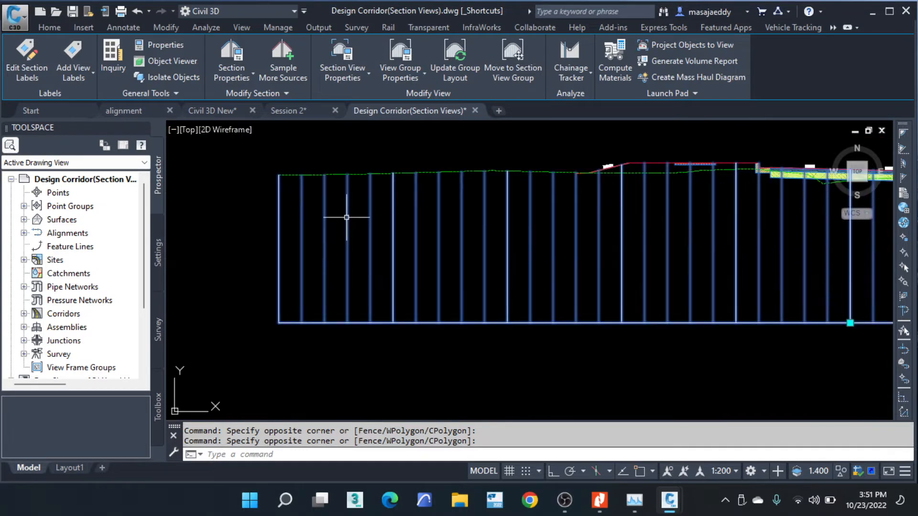
# Step: Switch to the Civil 3D New drawing and examine how its section view's vertical grid lines relate to the existing ground level band
pyautogui.click(214, 111)
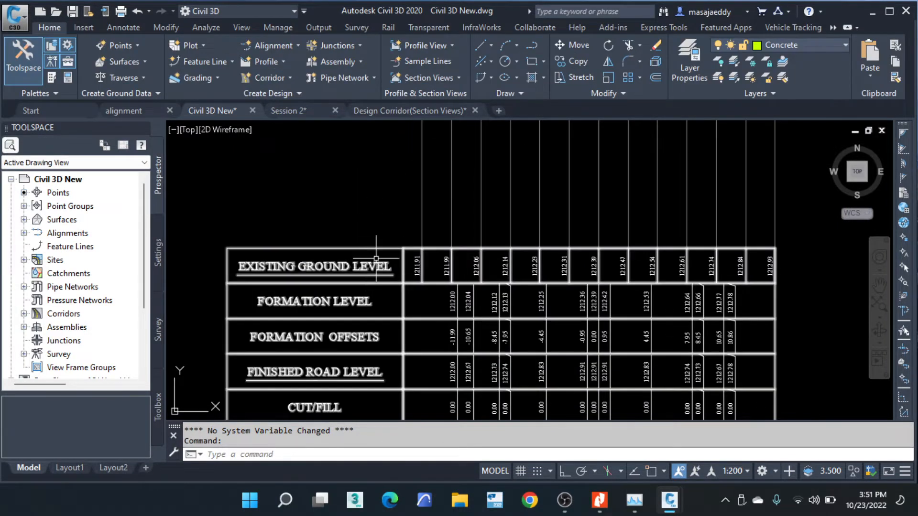
pyautogui.scroll(4, 373, 254)
pyautogui.scroll(-2, 362, 303)
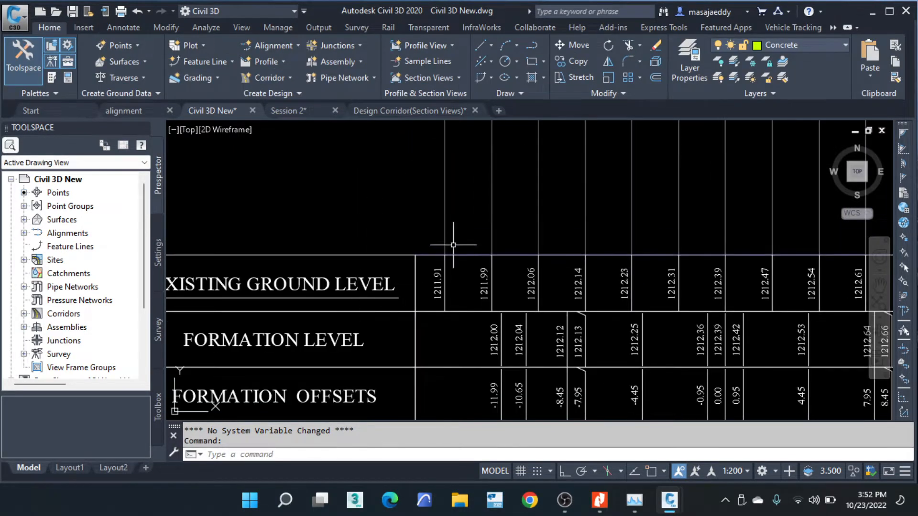
pyautogui.scroll(-3, 478, 344)
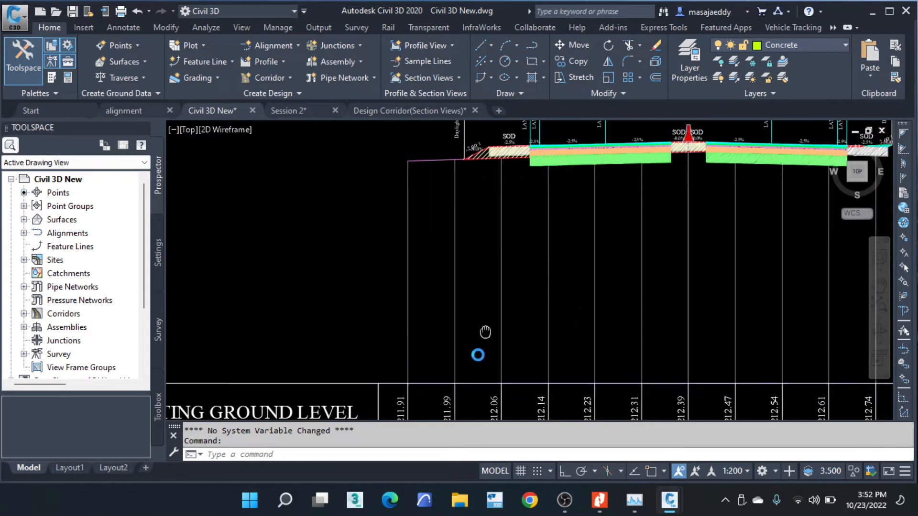
pyautogui.scroll(6, 459, 234)
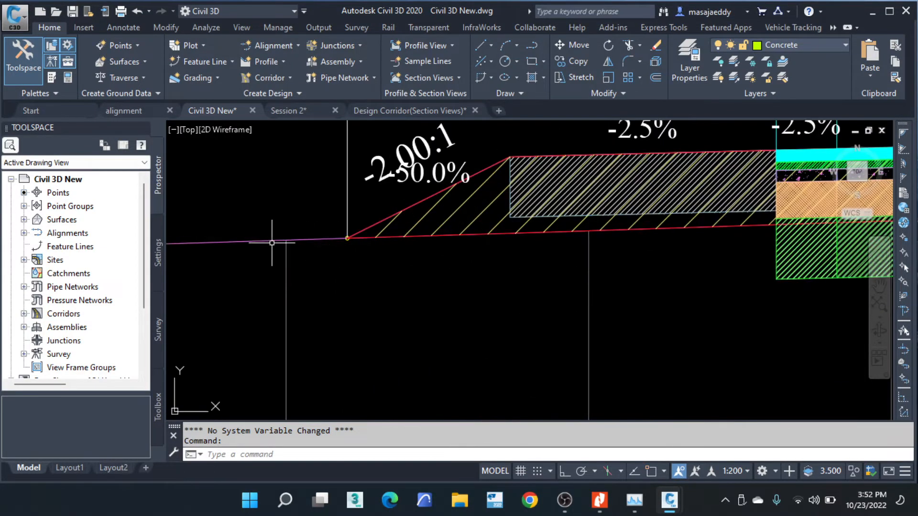
pyautogui.scroll(-5, 390, 230)
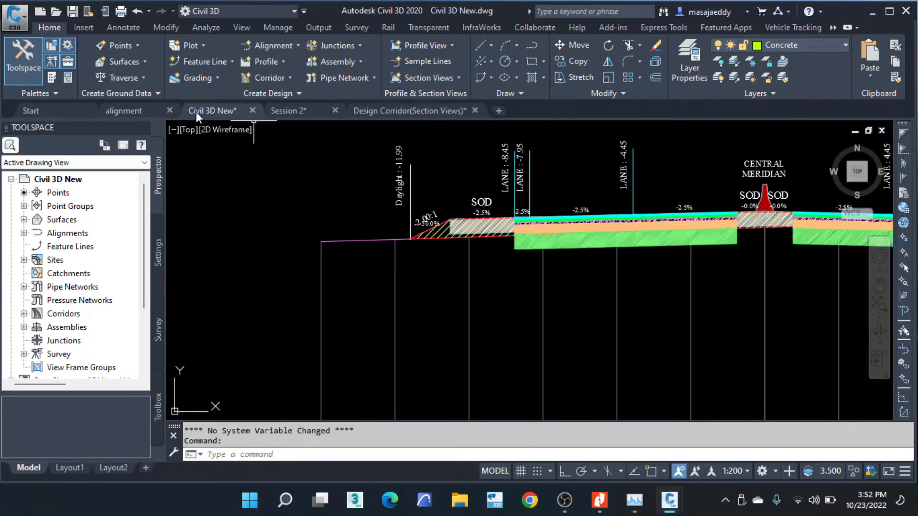
# Step: Return to the Design Corridor(Section Views) drawing and open the chainage 171.777 section view's properties at its bands
pyautogui.click(411, 111)
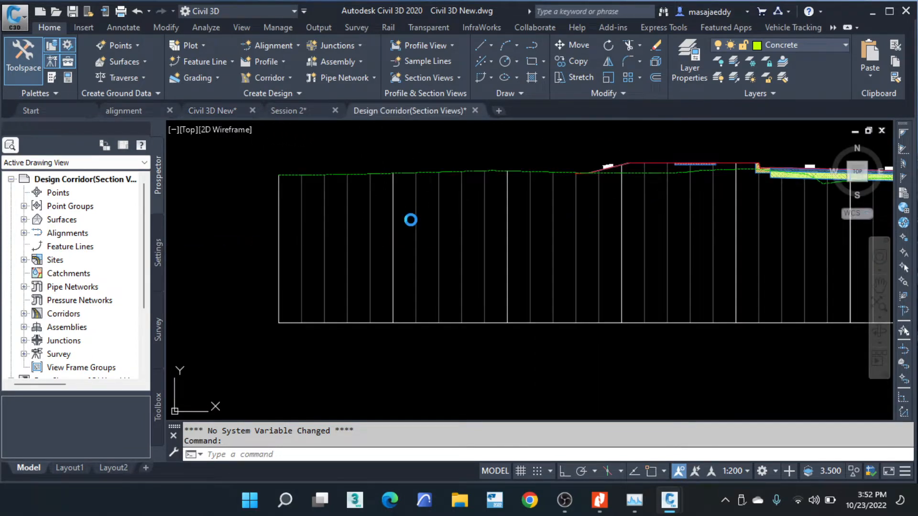
pyautogui.scroll(2, 338, 242)
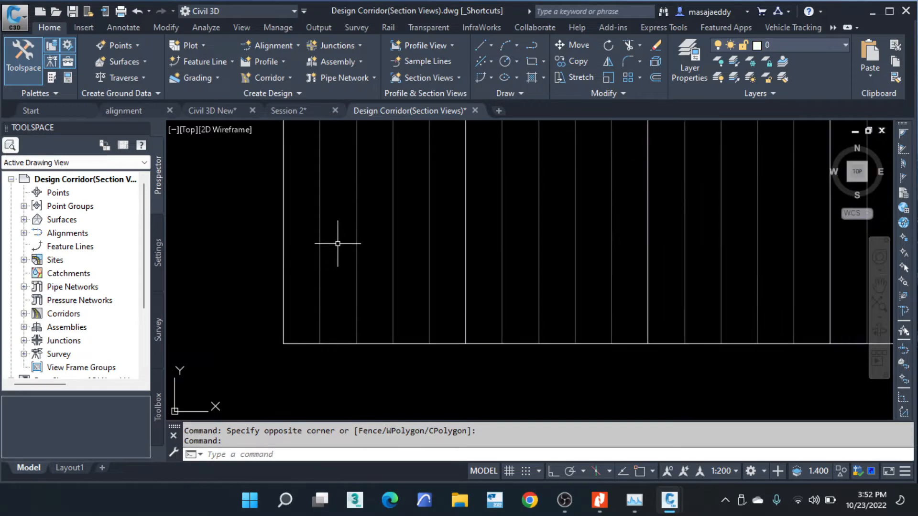
pyautogui.click(368, 229)
pyautogui.click(303, 259)
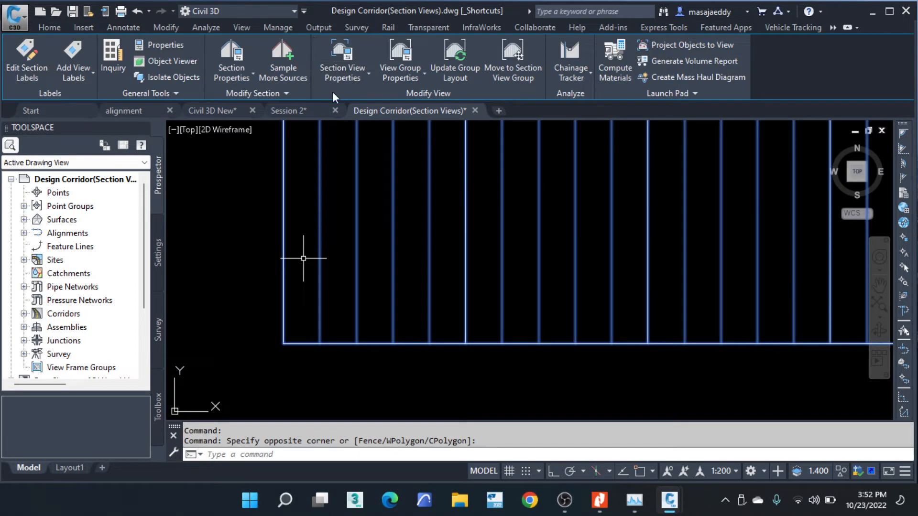
pyautogui.click(345, 76)
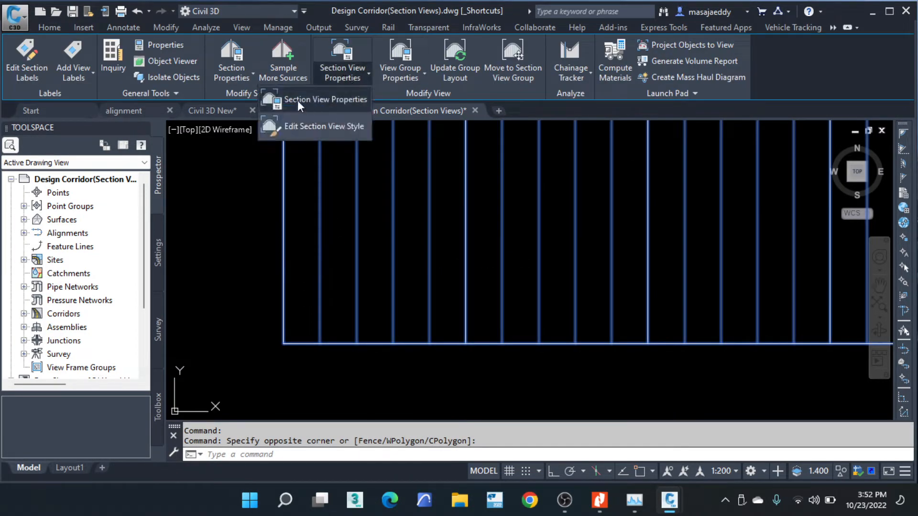
pyautogui.click(315, 100)
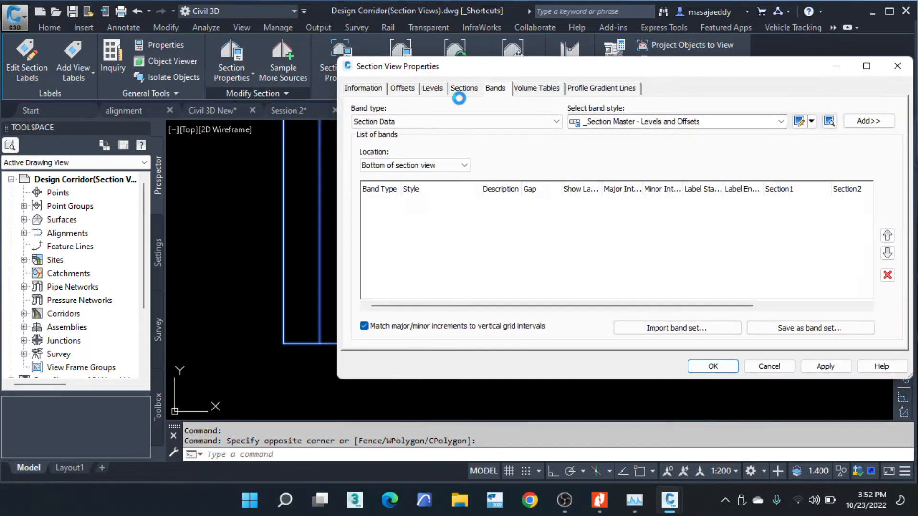
# Step: Examine the section data band styles available for the chainage 171.777 section view
pyautogui.click(474, 122)
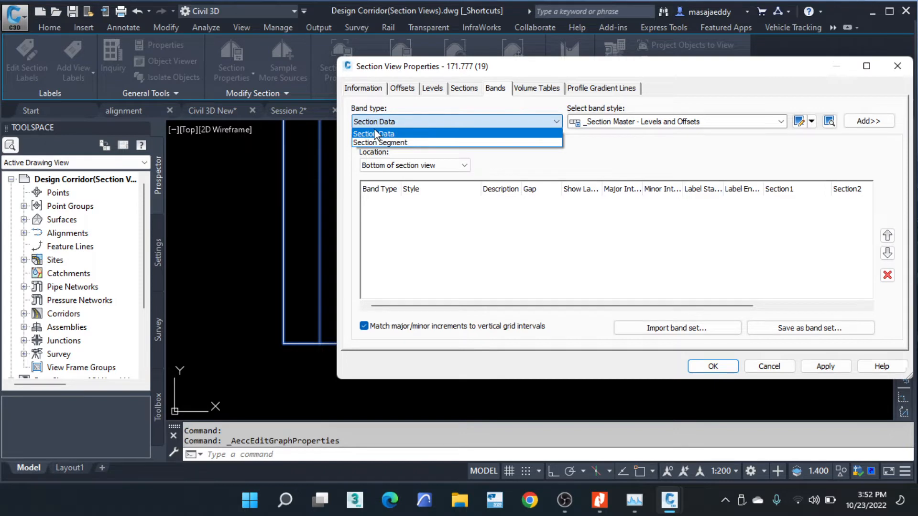
pyautogui.click(496, 135)
pyautogui.click(664, 120)
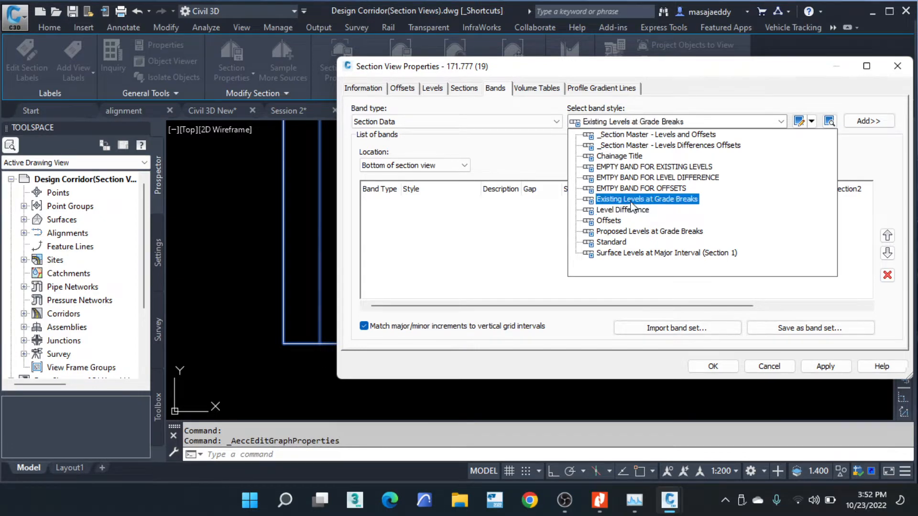
pyautogui.click(811, 122)
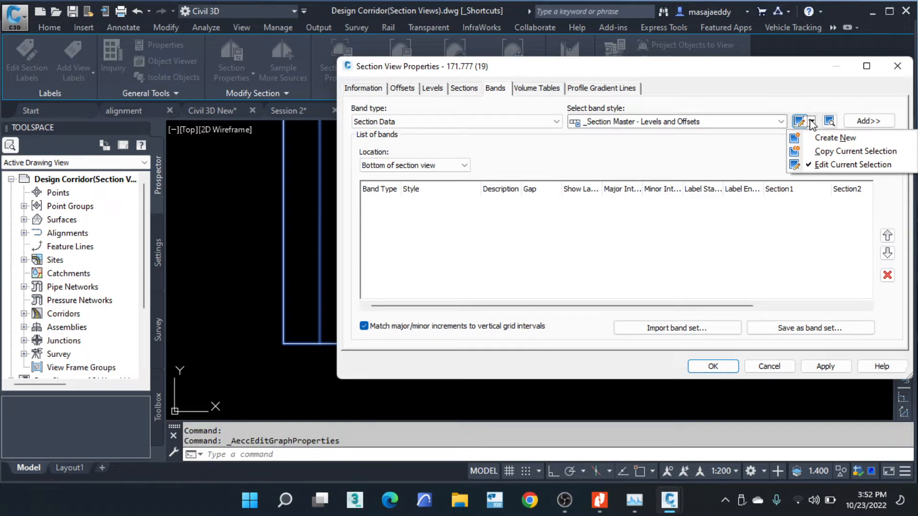
pyautogui.click(747, 121)
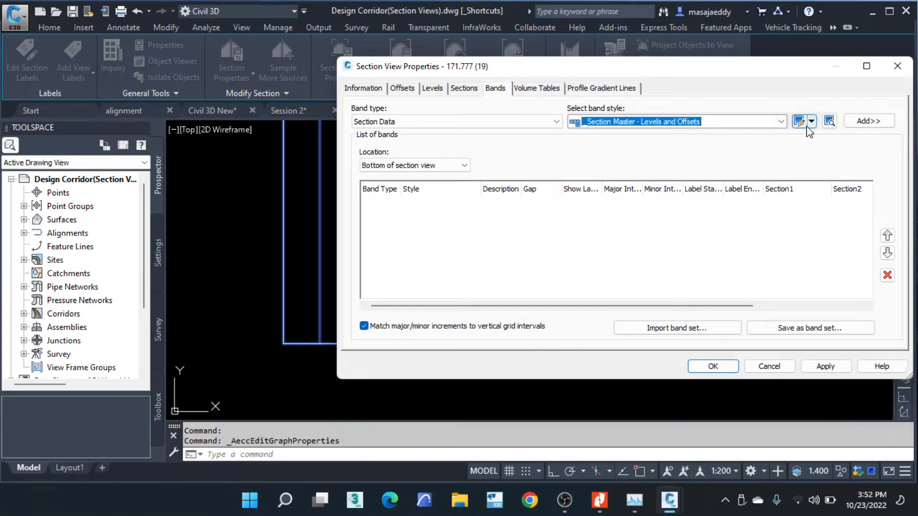
pyautogui.click(780, 122)
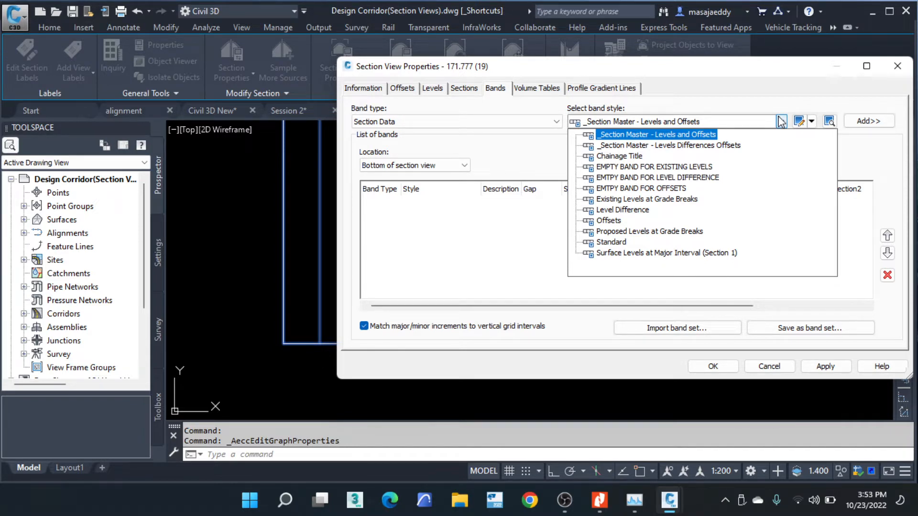
pyautogui.click(653, 165)
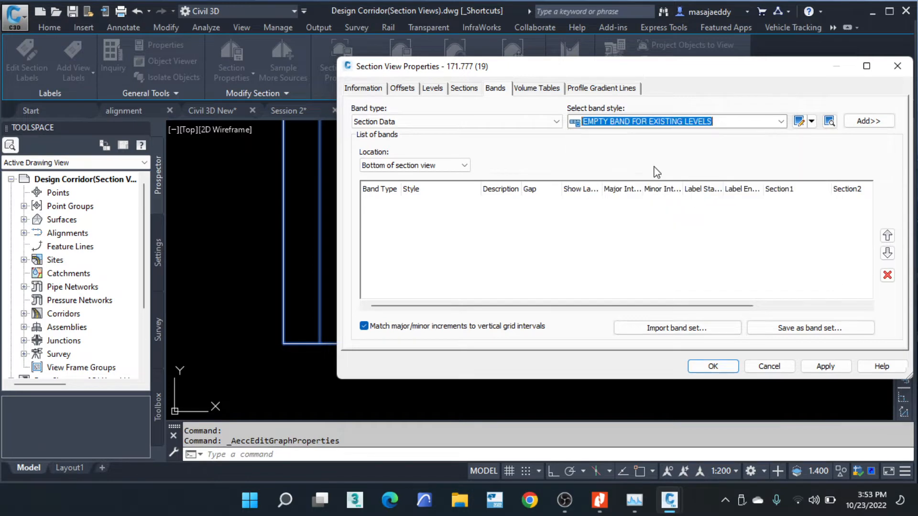
pyautogui.moveTo(643, 78); pyautogui.dragTo(411, 37)
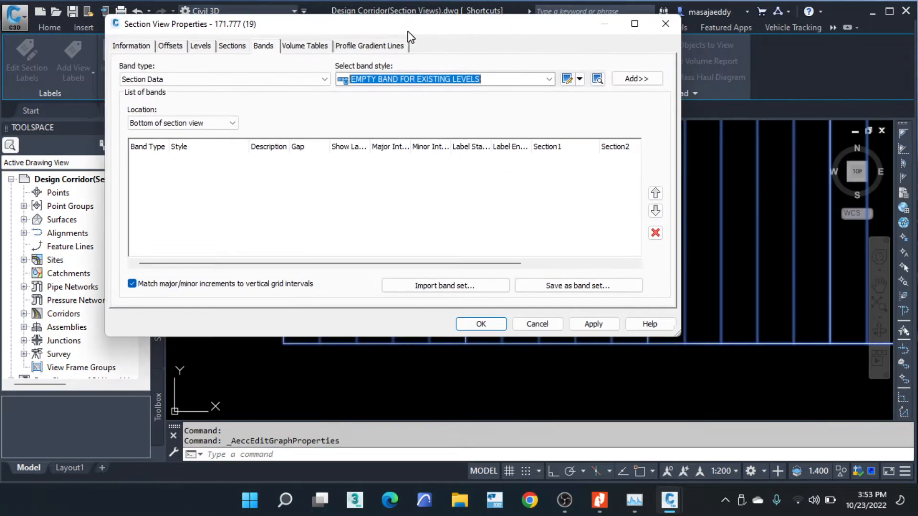
pyautogui.click(481, 325)
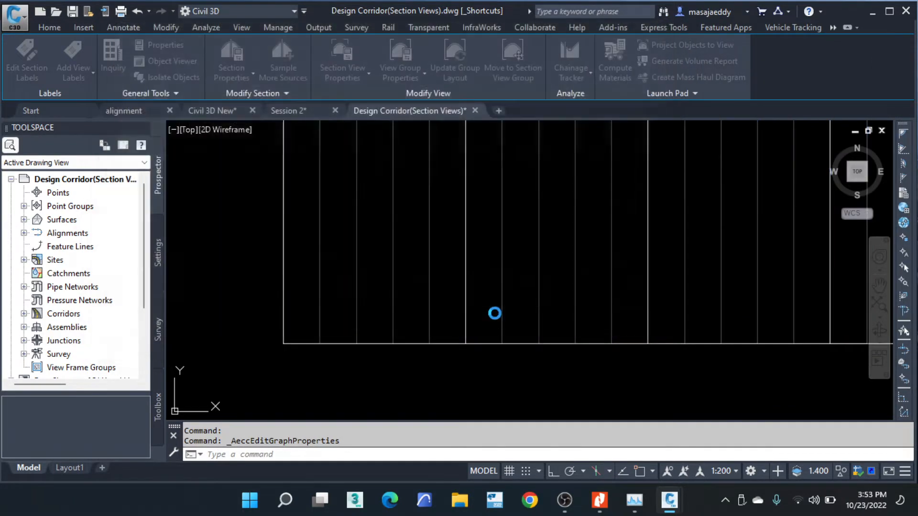
# Step: Add a section data band with the EMPTY BAND FOR EXISTING LEVELS style at the bottom of the chainage 171.777 section view
pyautogui.scroll(-4, 368, 252)
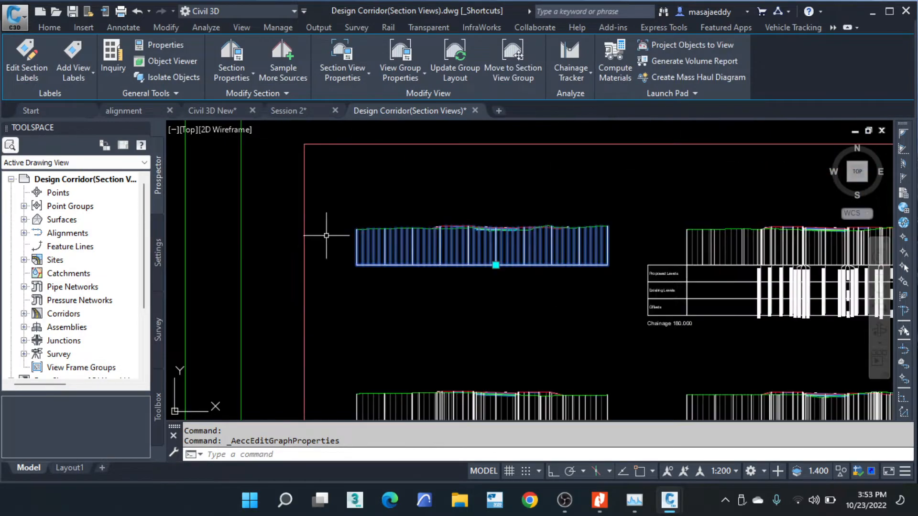
pyautogui.scroll(2, 394, 256)
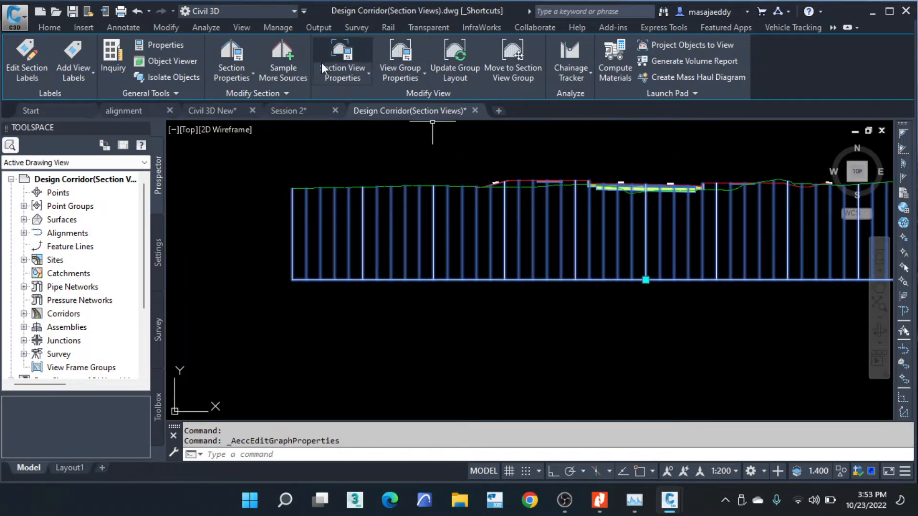
pyautogui.click(355, 77)
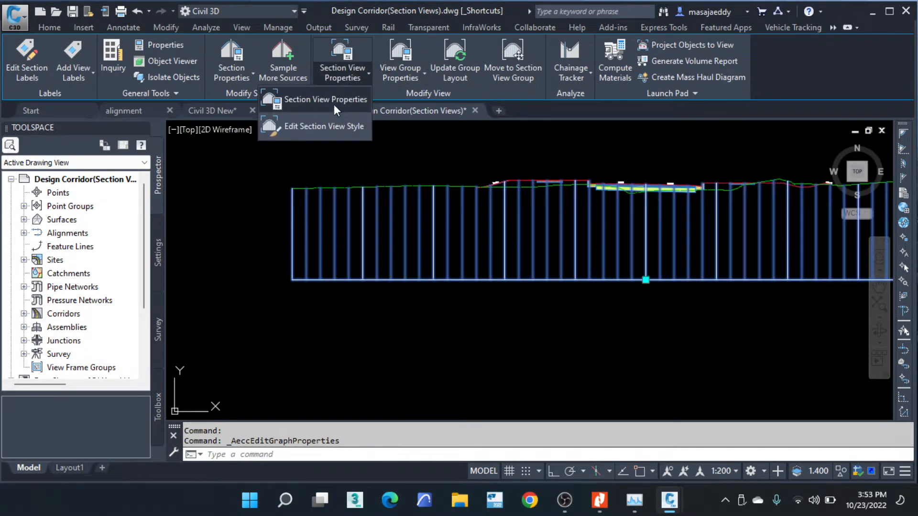
pyautogui.click(333, 104)
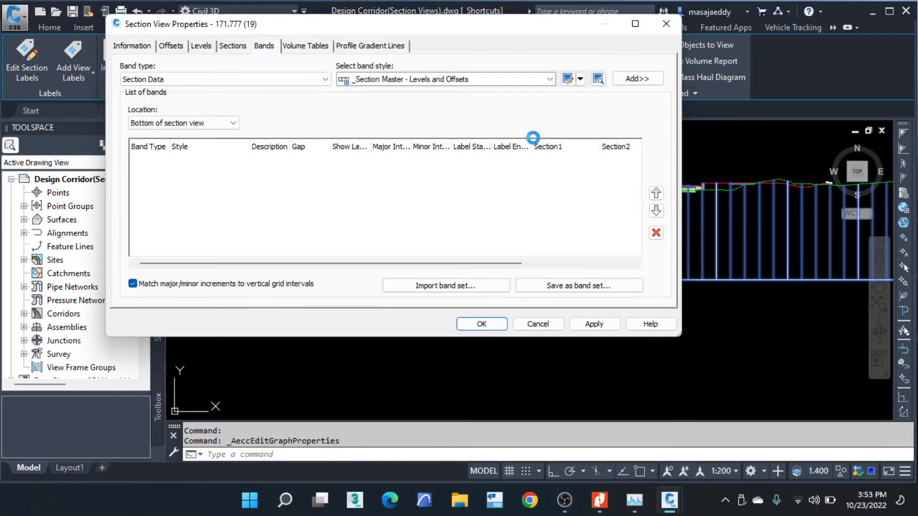
pyautogui.click(521, 80)
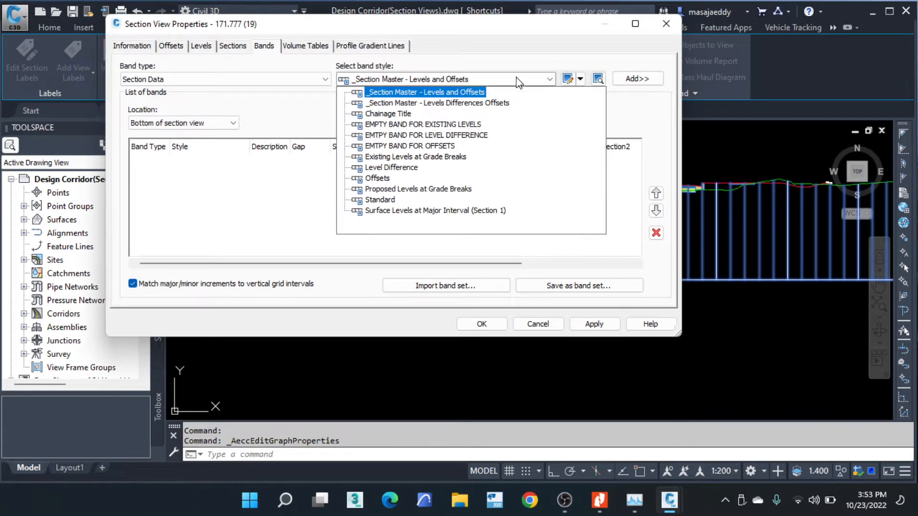
pyautogui.click(401, 126)
pyautogui.click(636, 79)
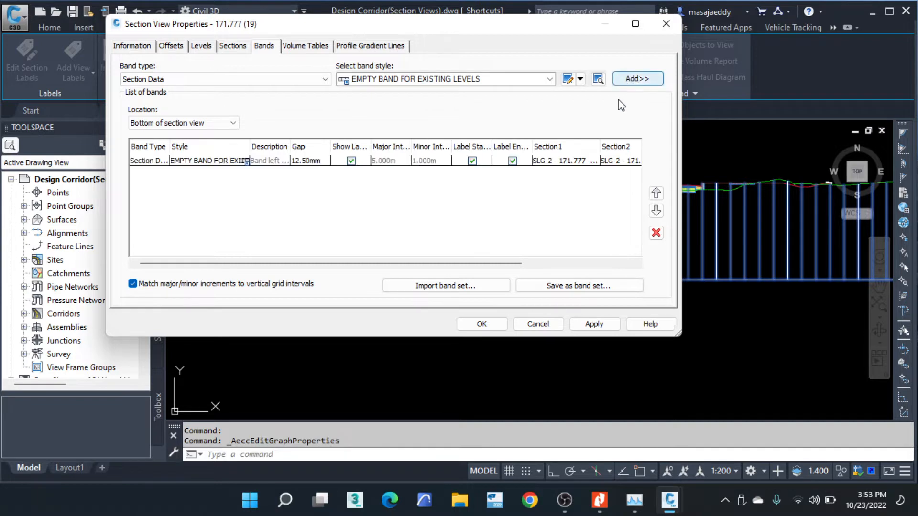
pyautogui.click(480, 324)
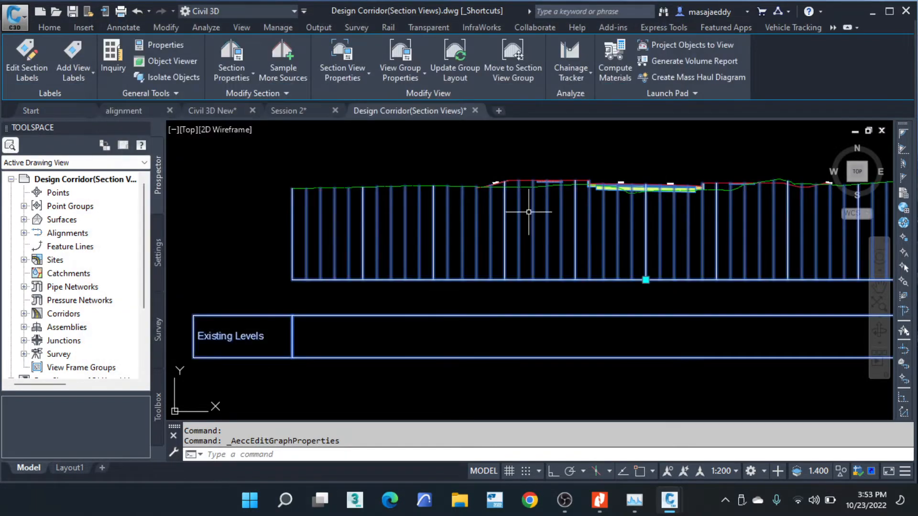
pyautogui.moveTo(318, 330); pyautogui.dragTo(361, 216, button='middle')
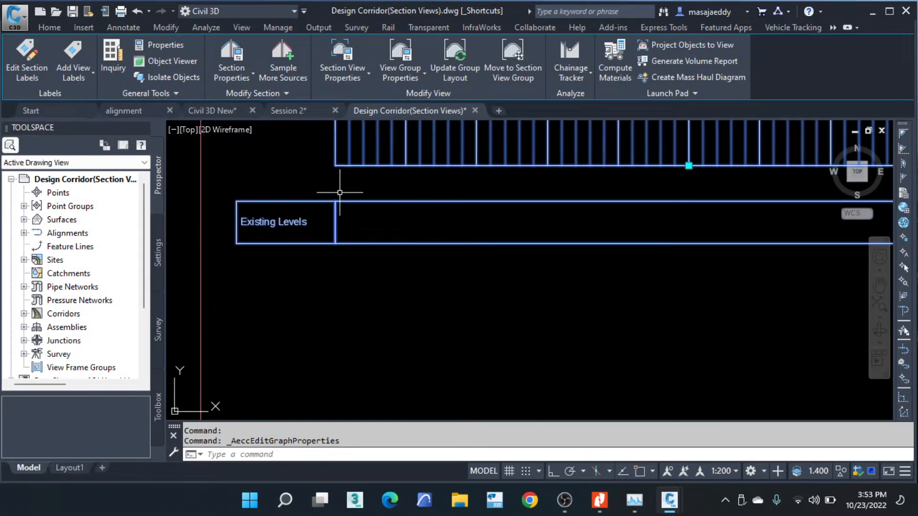
pyautogui.scroll(2, 347, 189)
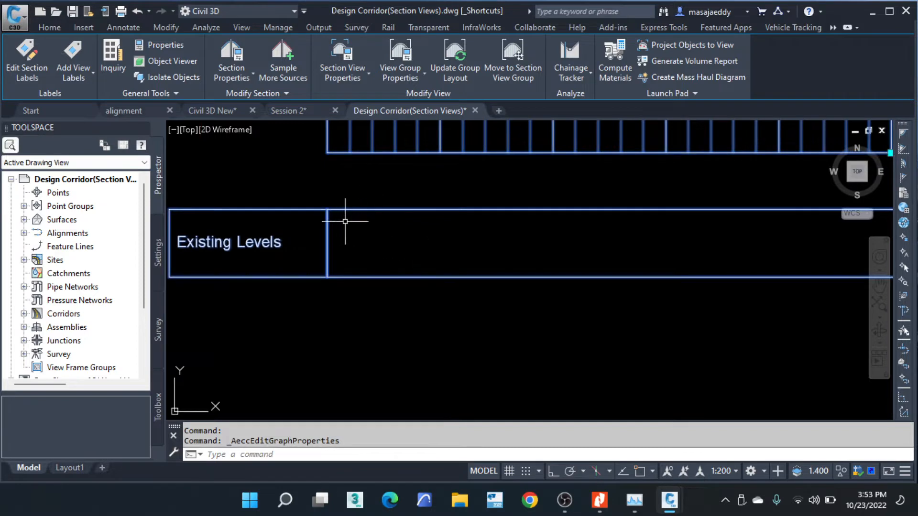
pyautogui.scroll(-2, 382, 199)
pyautogui.click(403, 75)
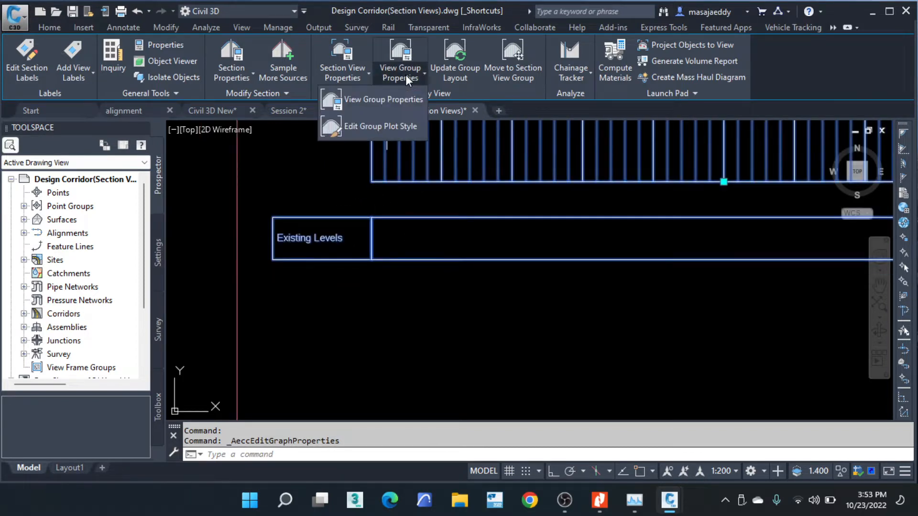
pyautogui.click(339, 75)
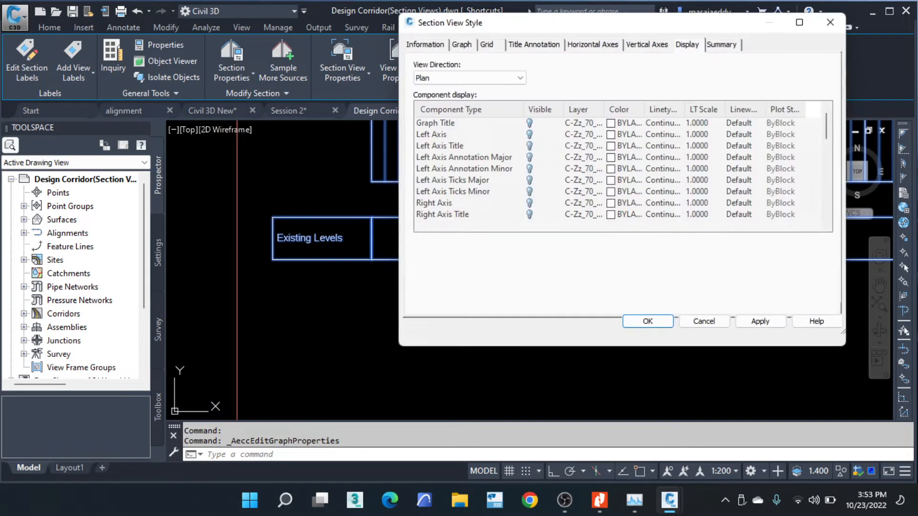
pyautogui.click(835, 24)
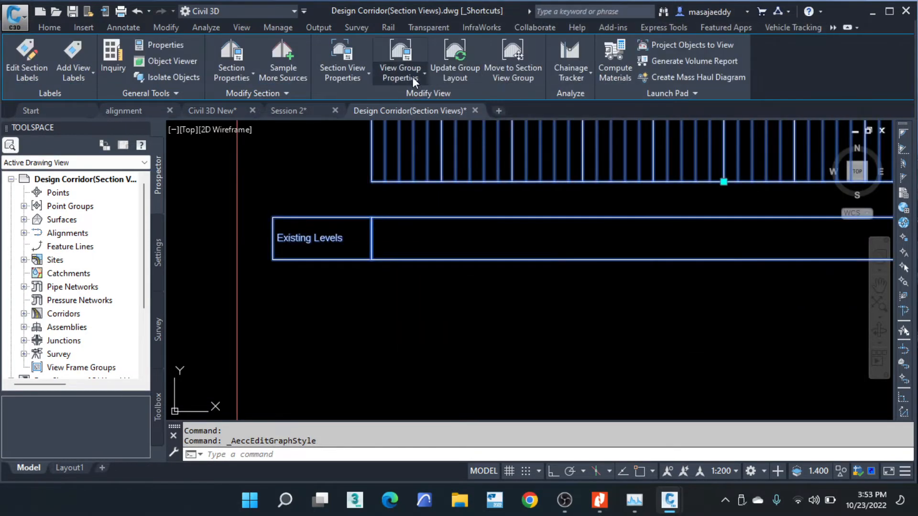
# Step: Set the existing levels band's gap to 0 mm in the section view's properties and apply it
pyautogui.click(343, 76)
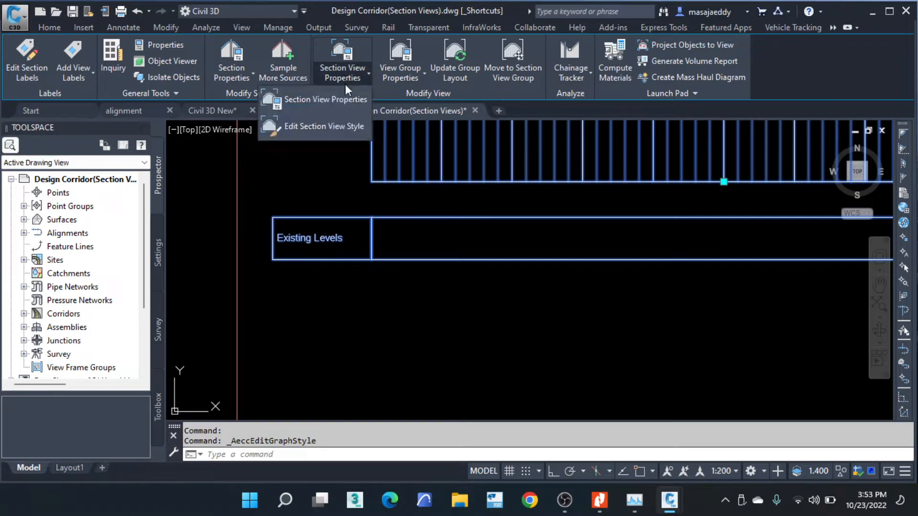
pyautogui.click(322, 102)
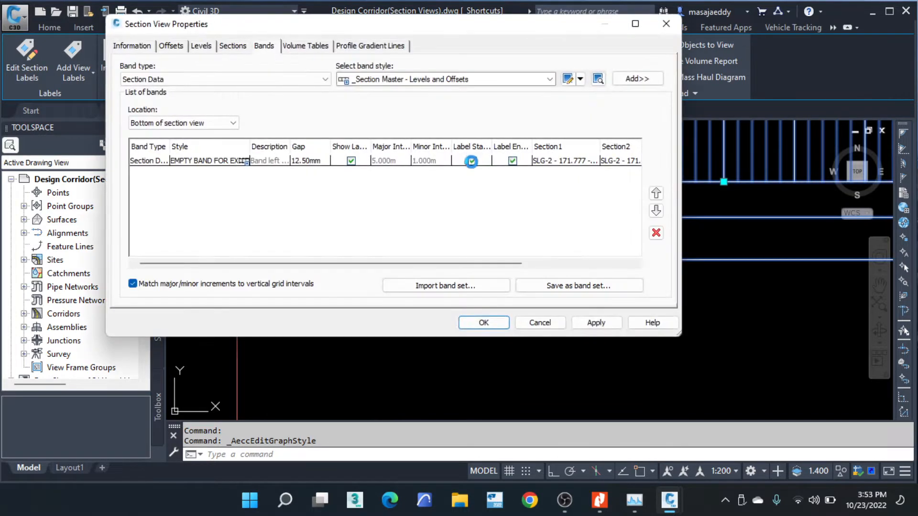
pyautogui.doubleClick(308, 161)
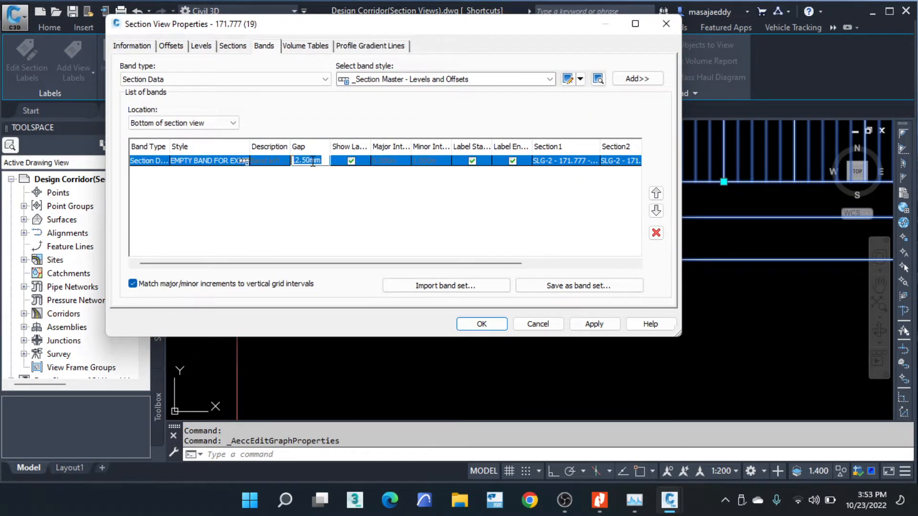
pyautogui.write('0')
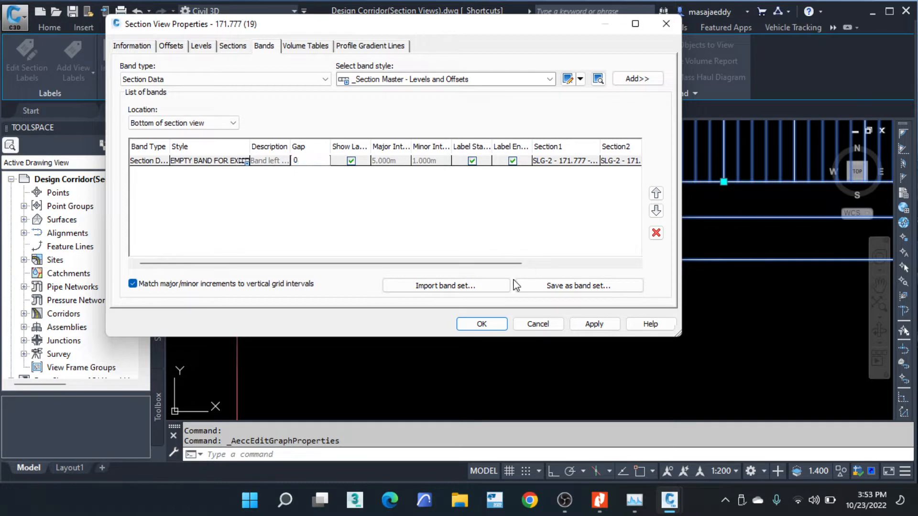
pyautogui.moveTo(432, 25); pyautogui.dragTo(314, 12)
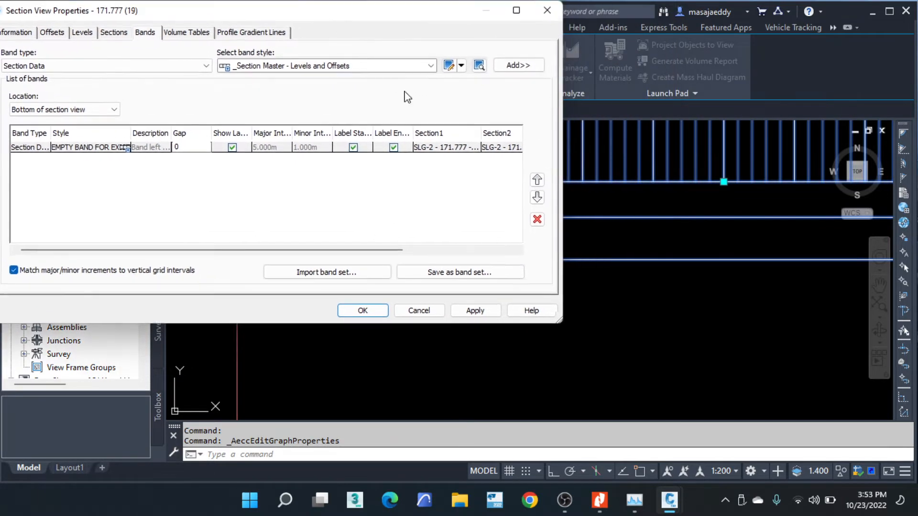
pyautogui.click(475, 311)
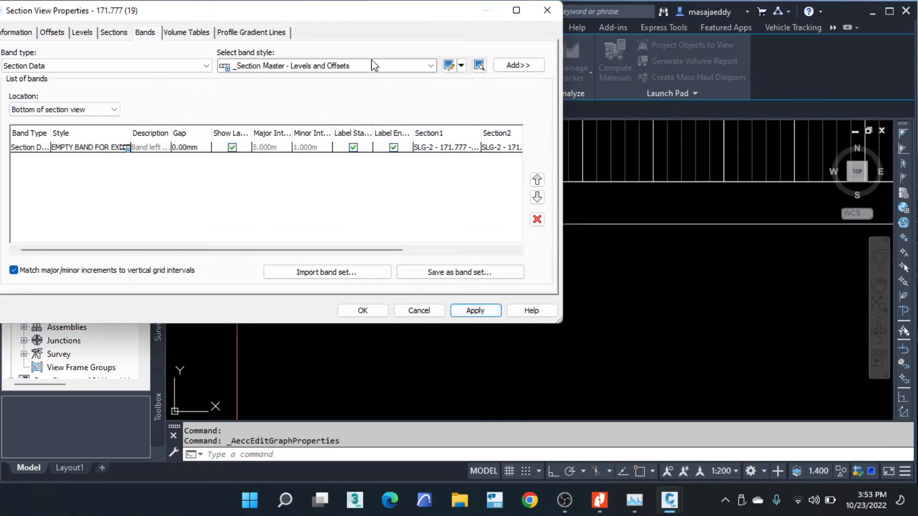
# Step: Change the title text of the EMPTY BAND FOR EXISTING LEVELS band style to "EXISTING LEVELS"
pyautogui.moveTo(301, 17)
pyautogui.mouseDown()
pyautogui.moveTo(654, 231)
pyautogui.moveTo(560, 117)
pyautogui.mouseUp()
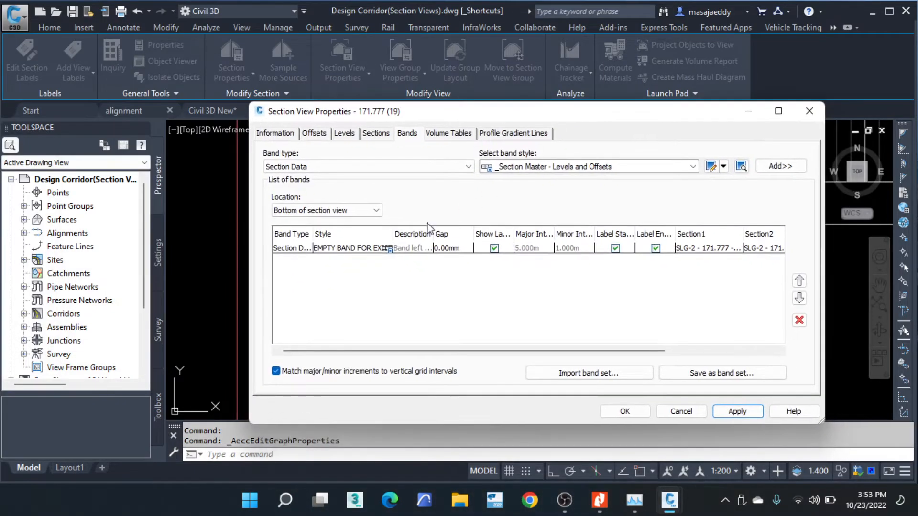
pyautogui.click(390, 249)
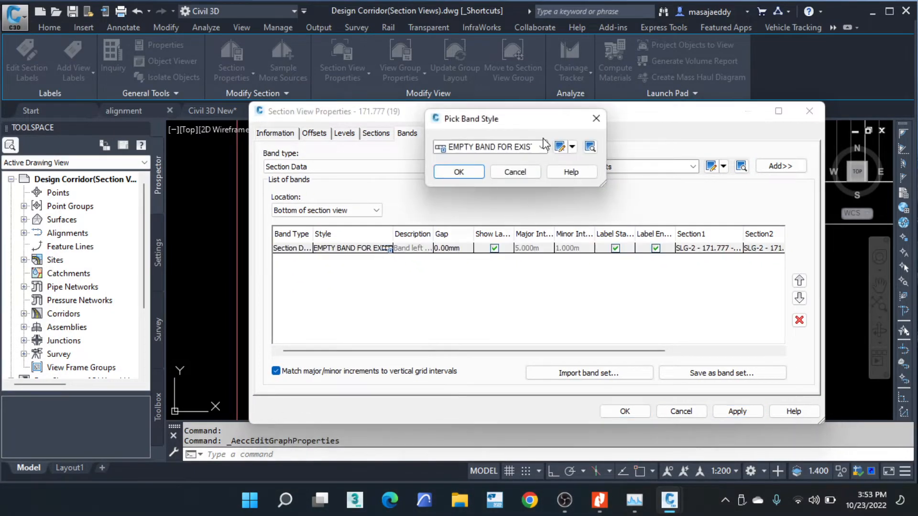
pyautogui.click(572, 148)
pyautogui.click(598, 191)
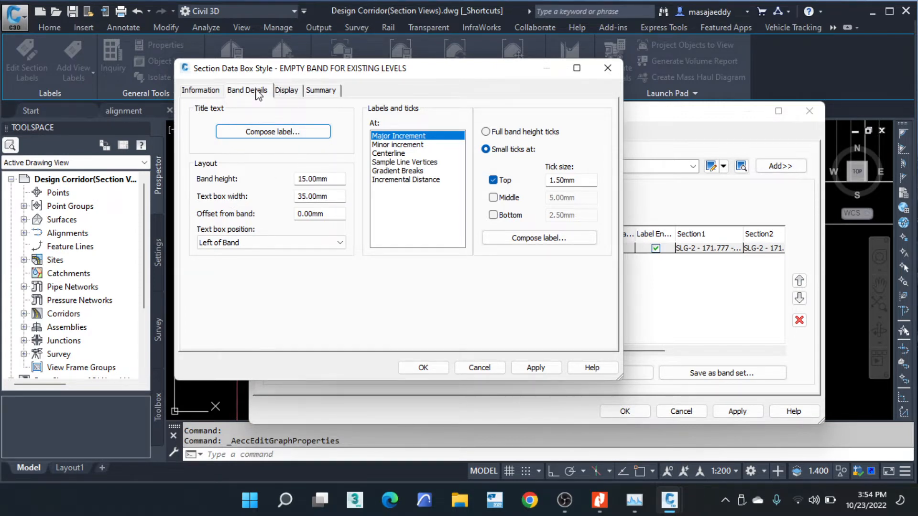
pyautogui.click(275, 134)
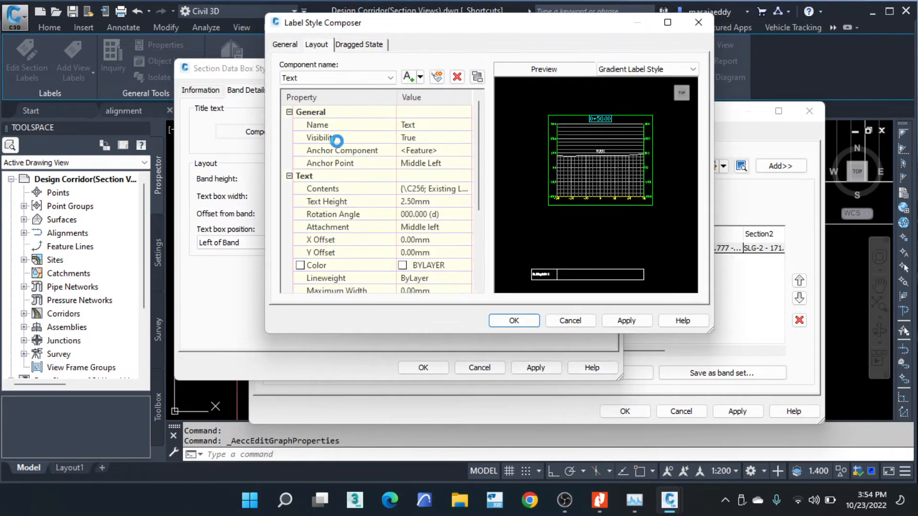
pyautogui.click(422, 190)
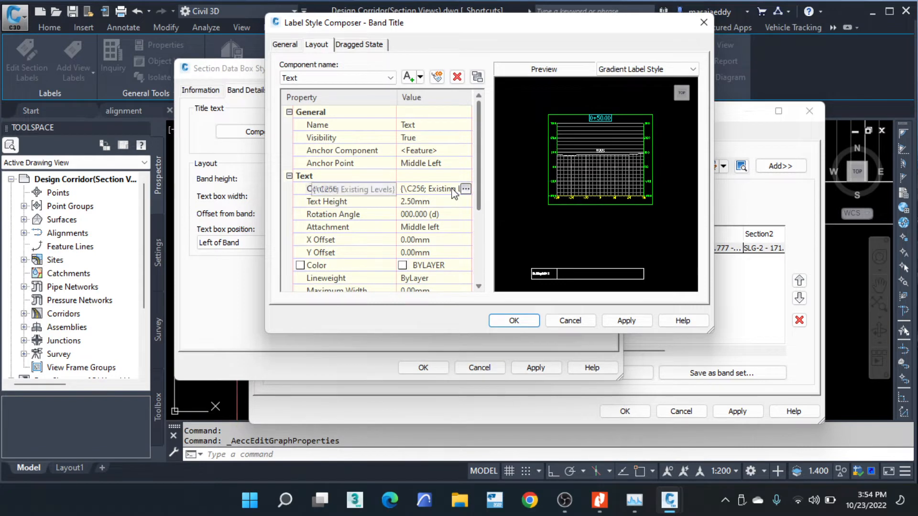
pyautogui.click(465, 187)
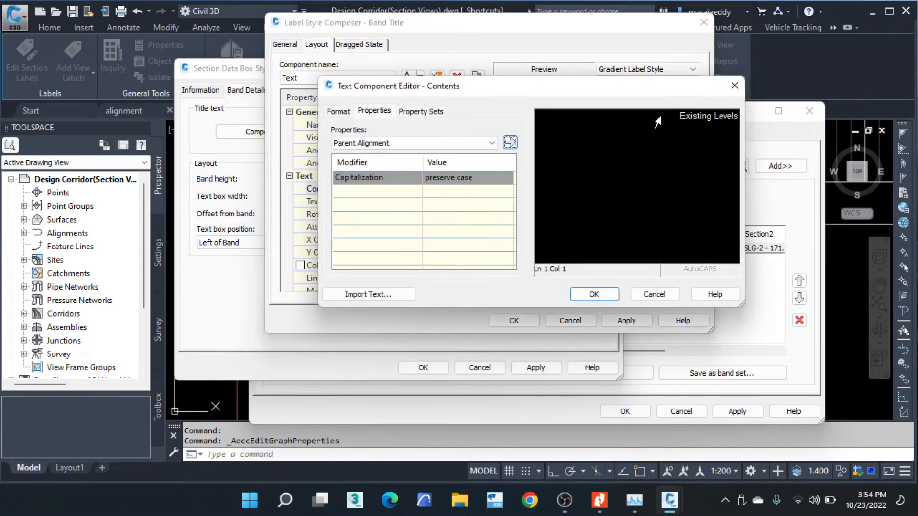
pyautogui.moveTo(656, 120); pyautogui.dragTo(732, 123)
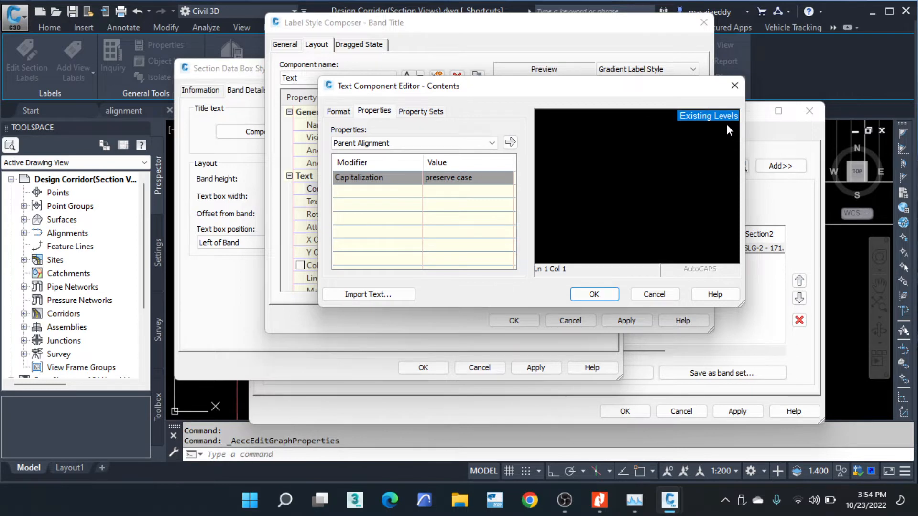
pyautogui.write('EXISTING LEVELS')
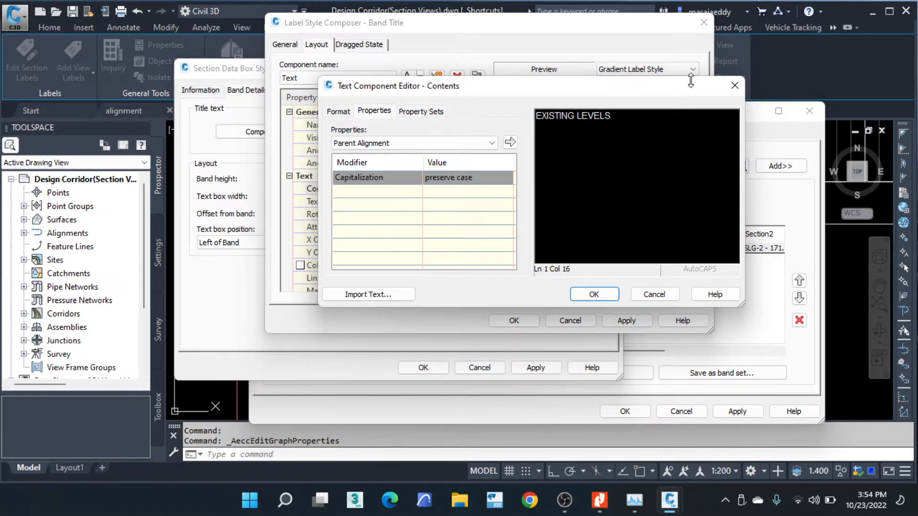
# Step: Set the existing levels band title's font to Times New Roman and accept the label changes
pyautogui.click(340, 113)
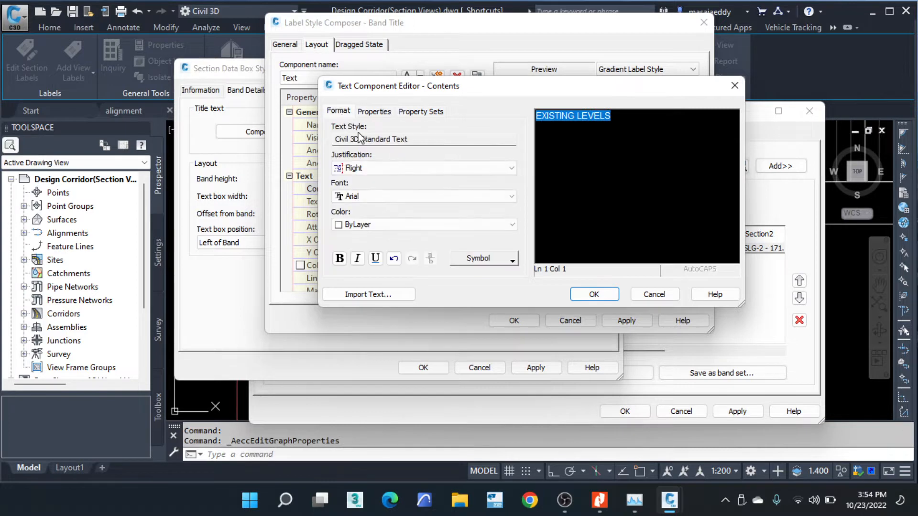
pyautogui.click(383, 196)
pyautogui.press('t')
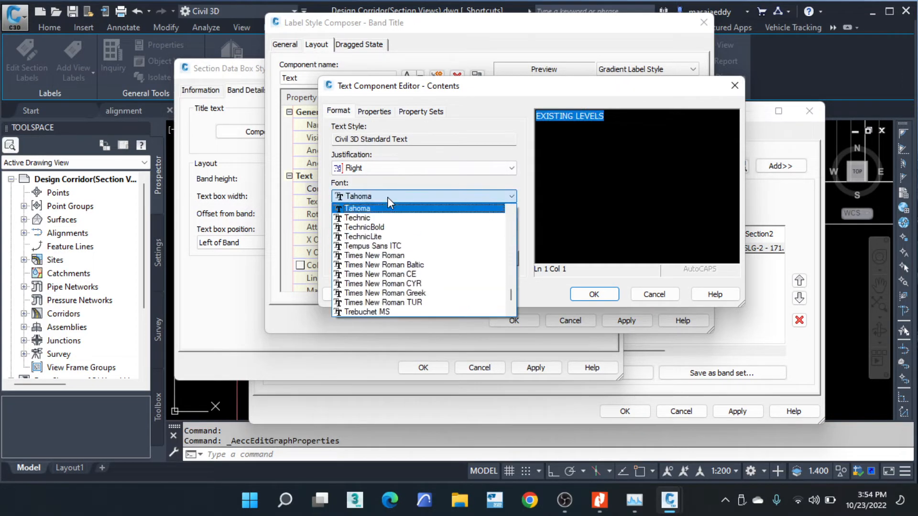
pyautogui.click(387, 262)
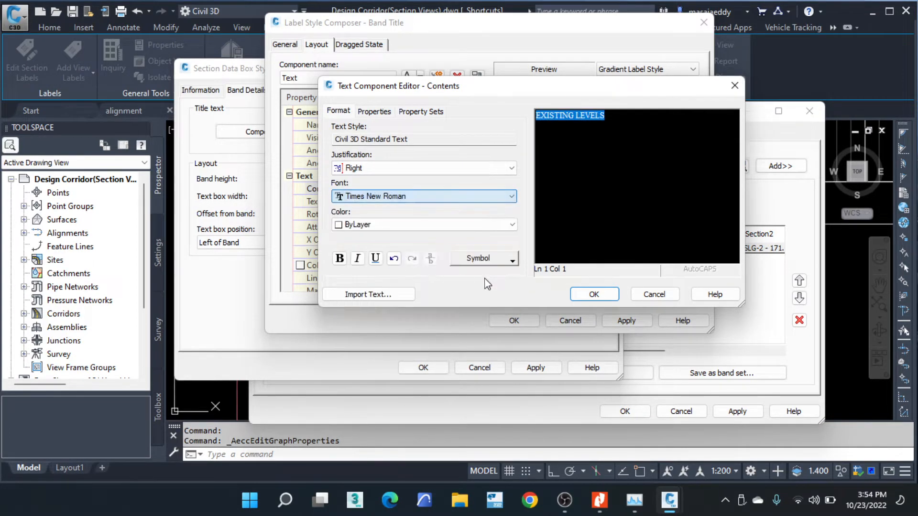
pyautogui.click(592, 294)
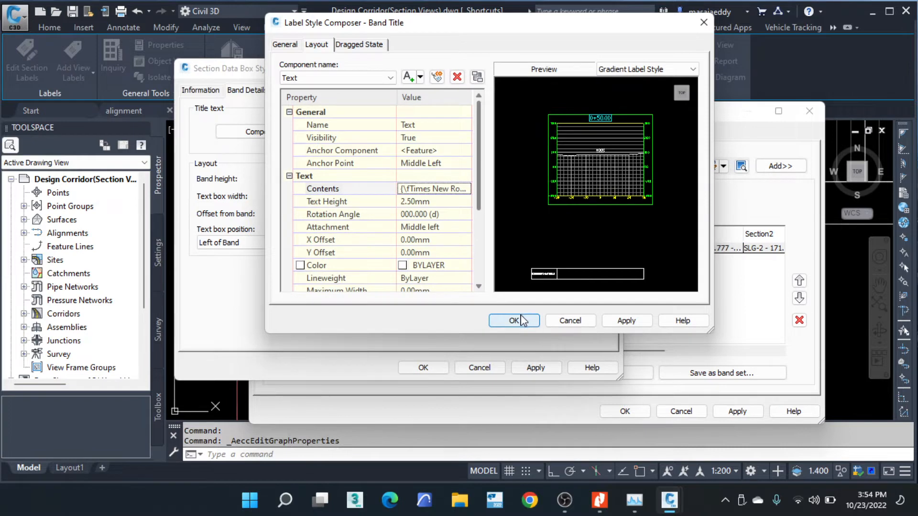
pyautogui.click(514, 320)
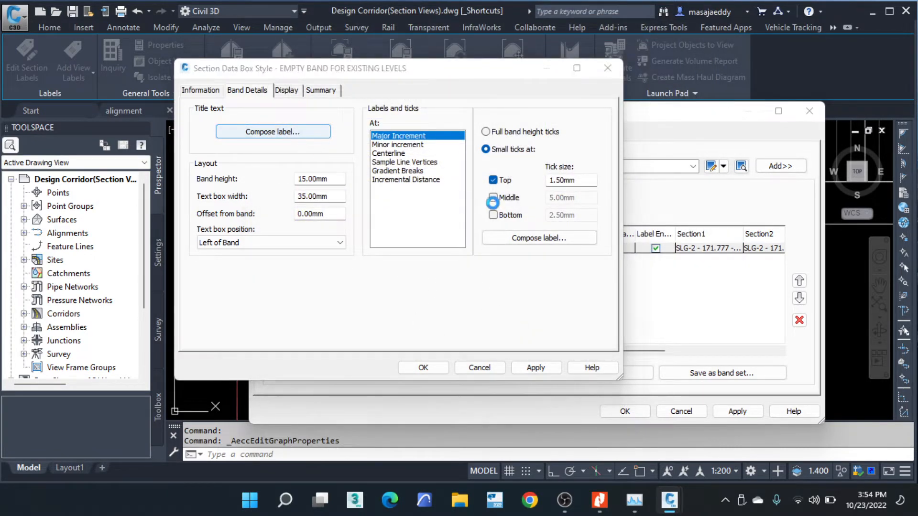
# Step: Centre the band title in its box with anchor point Middle Center and attachment Middle center, and save the section view's properties
pyautogui.moveTo(545, 262); pyautogui.dragTo(570, 170, button='middle')
pyautogui.scroll(5, 548, 193)
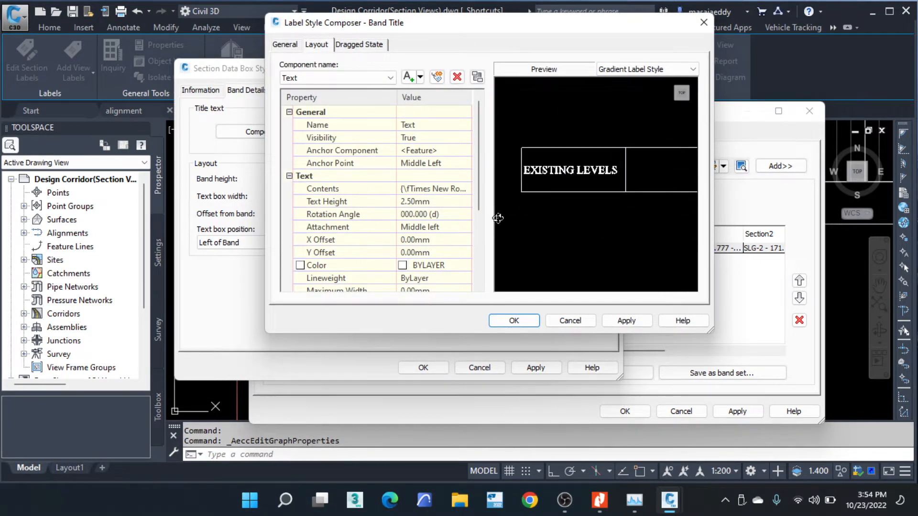
pyautogui.click(433, 163)
pyautogui.click(433, 163)
pyautogui.click(434, 217)
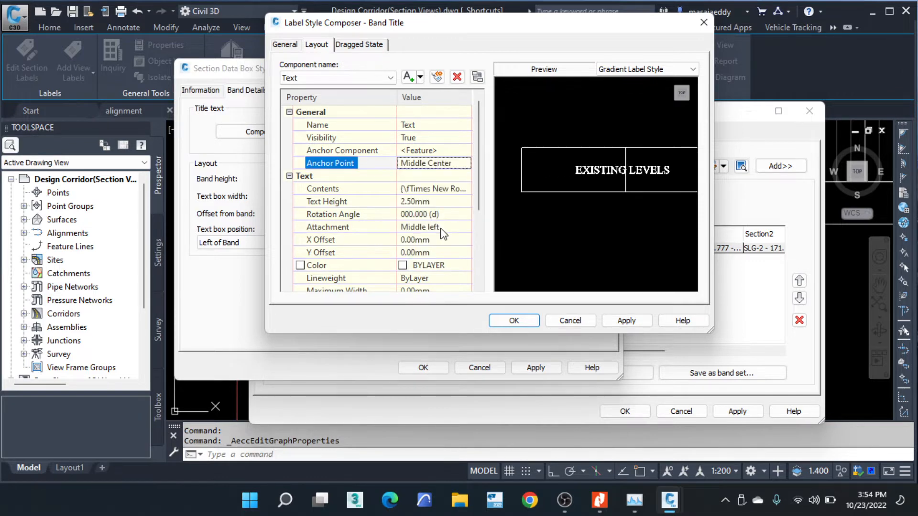
pyautogui.click(424, 228)
pyautogui.click(428, 277)
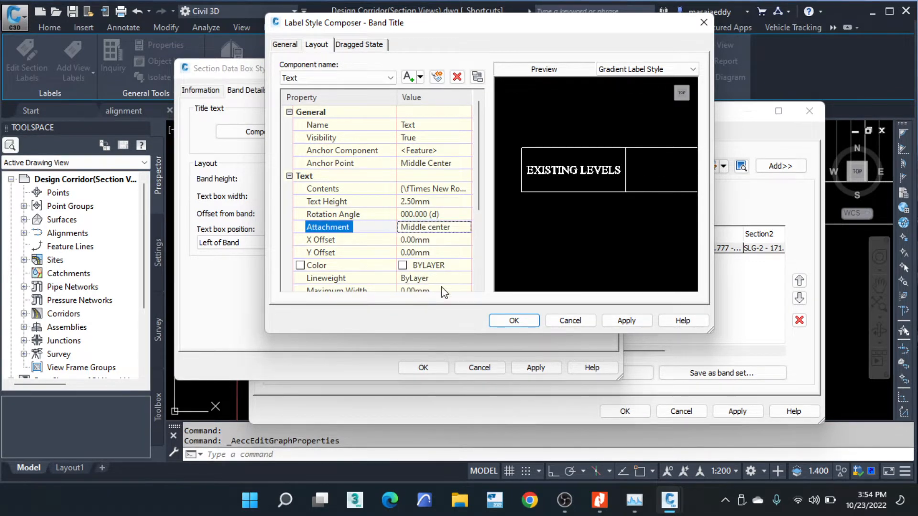
pyautogui.click(527, 321)
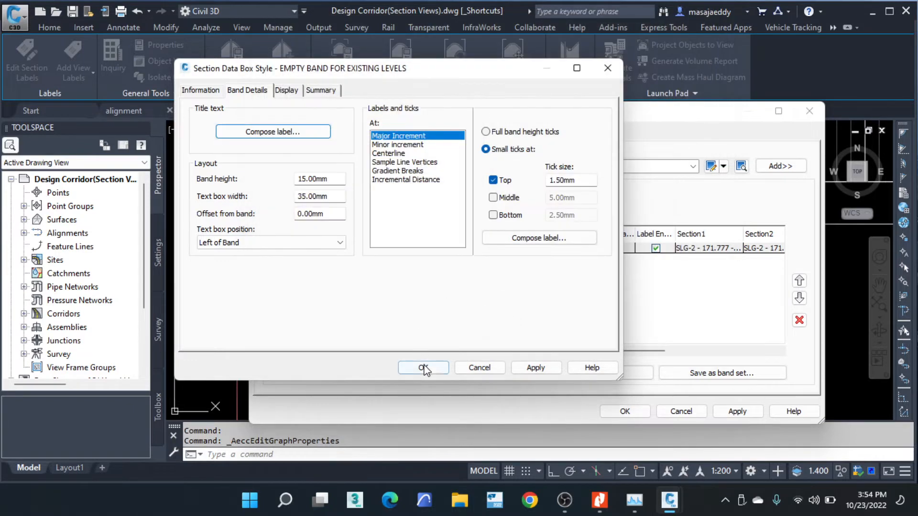
pyautogui.click(424, 368)
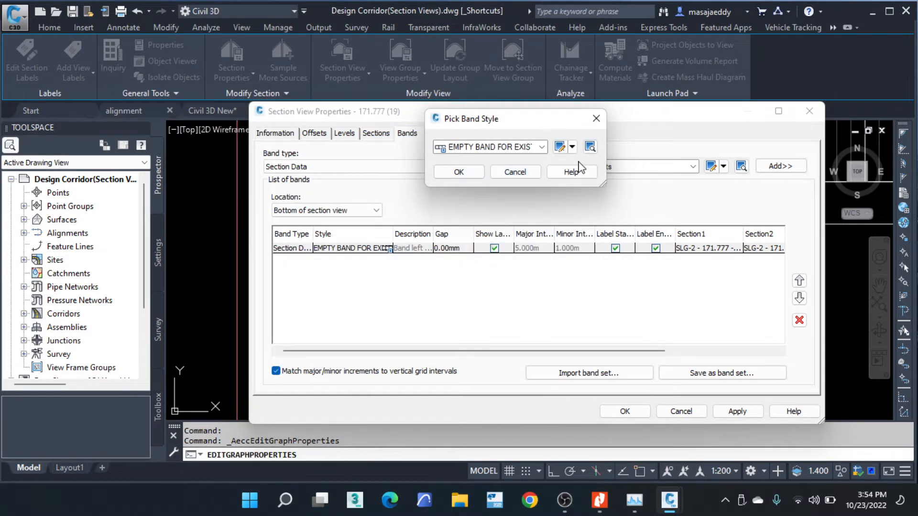
pyautogui.click(458, 172)
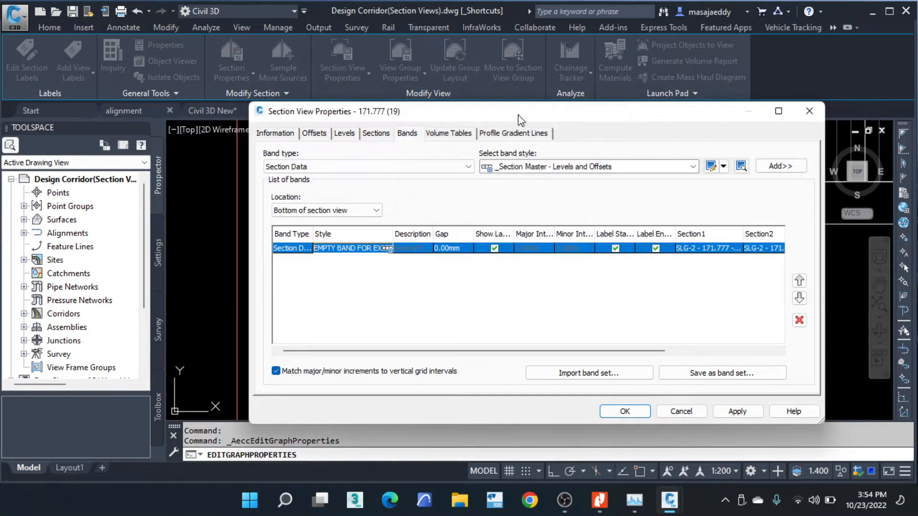
pyautogui.moveTo(512, 123); pyautogui.dragTo(596, 50)
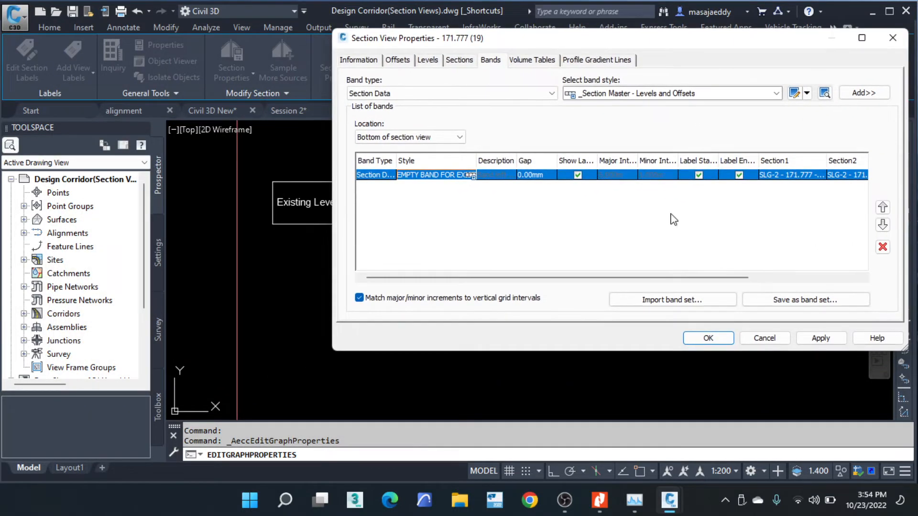
pyautogui.click(716, 336)
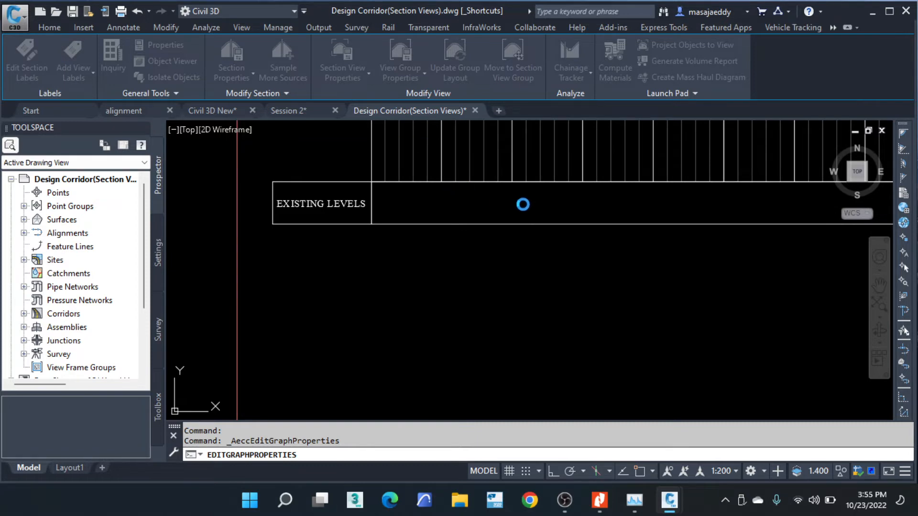
# Step: Set the bottom horizontal axis's major tick interval to 2.5 m in the X Section Natural Scale section view style
pyautogui.scroll(-8, 432, 203)
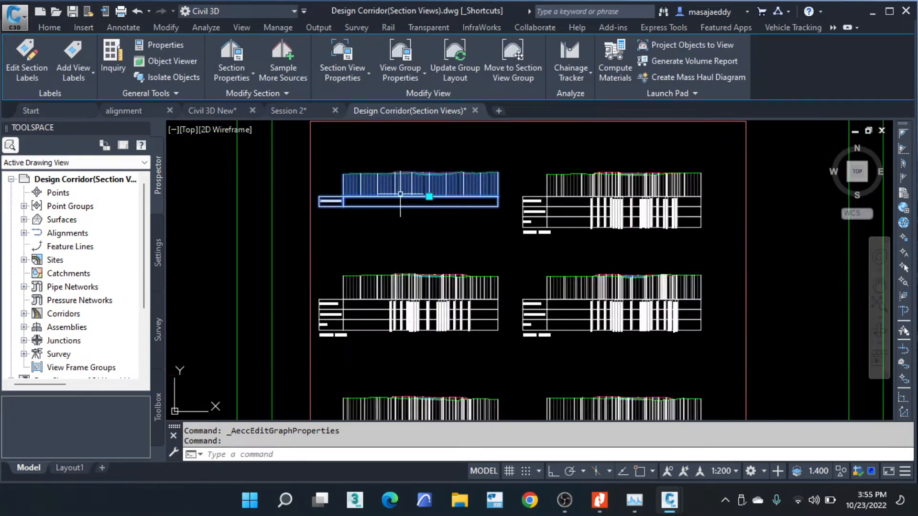
pyautogui.scroll(6, 362, 192)
pyautogui.scroll(4, 362, 191)
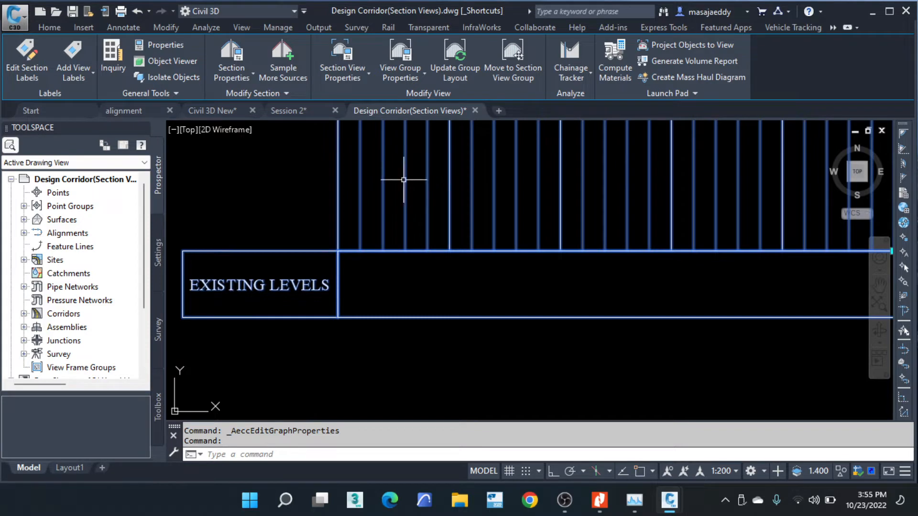
pyautogui.moveTo(422, 194); pyautogui.dragTo(392, 199, button='middle')
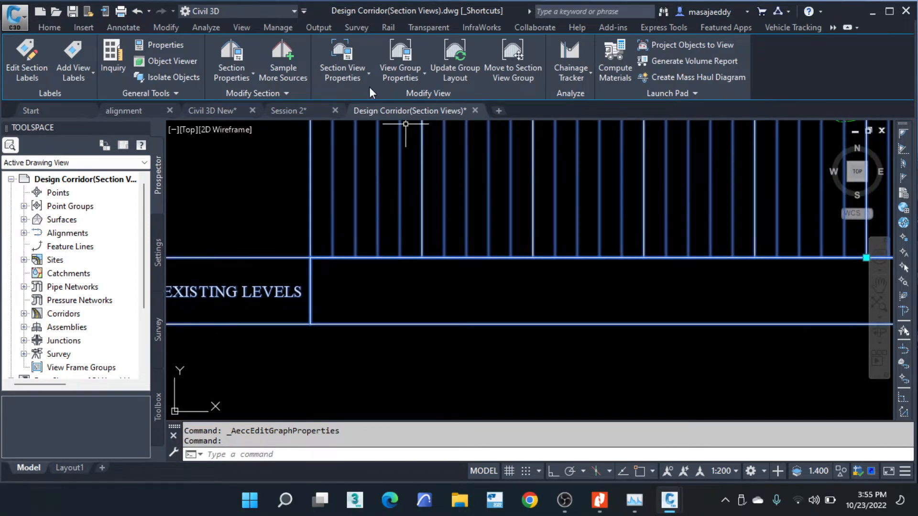
pyautogui.click(356, 79)
pyautogui.click(315, 127)
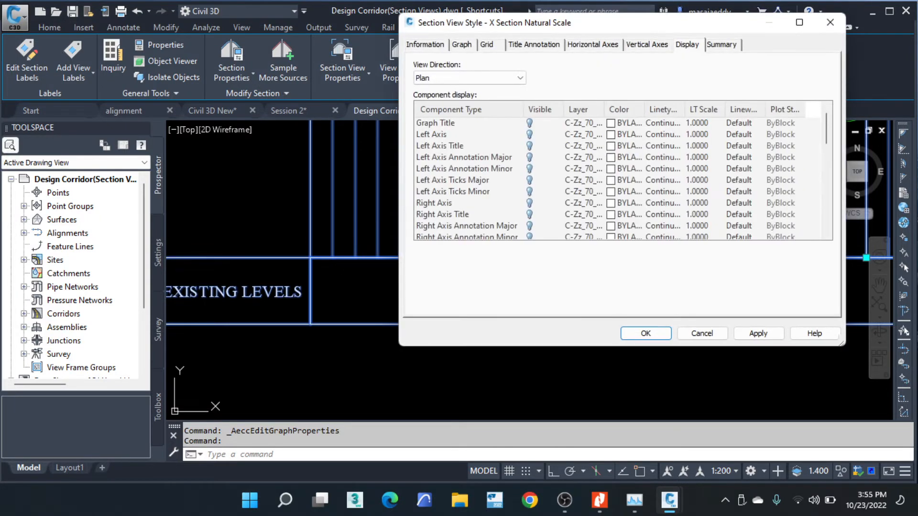
pyautogui.click(610, 47)
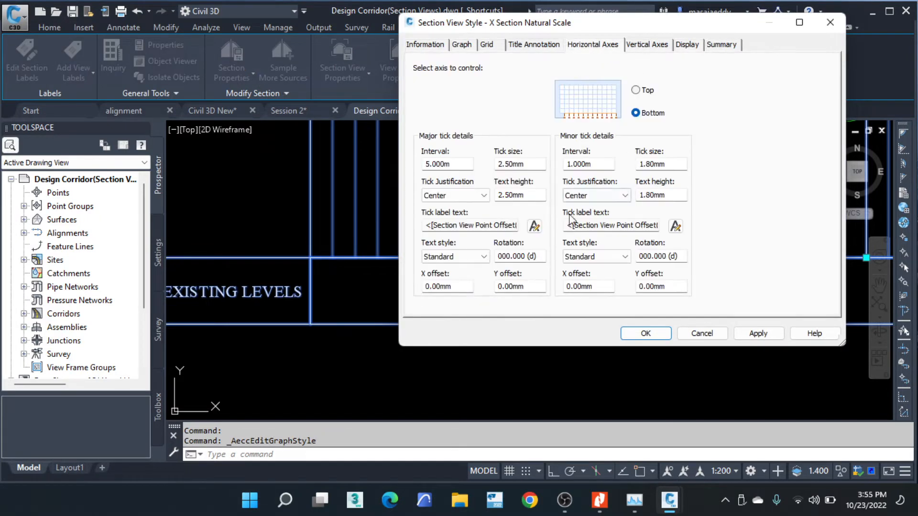
pyautogui.moveTo(454, 164); pyautogui.dragTo(412, 159)
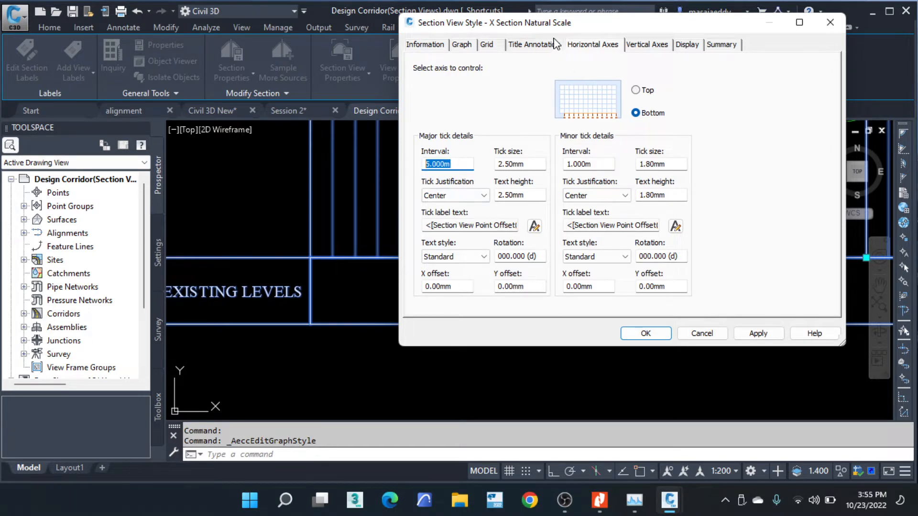
pyautogui.moveTo(555, 24); pyautogui.dragTo(637, 43)
pyautogui.moveTo(677, 181); pyautogui.dragTo(629, 181)
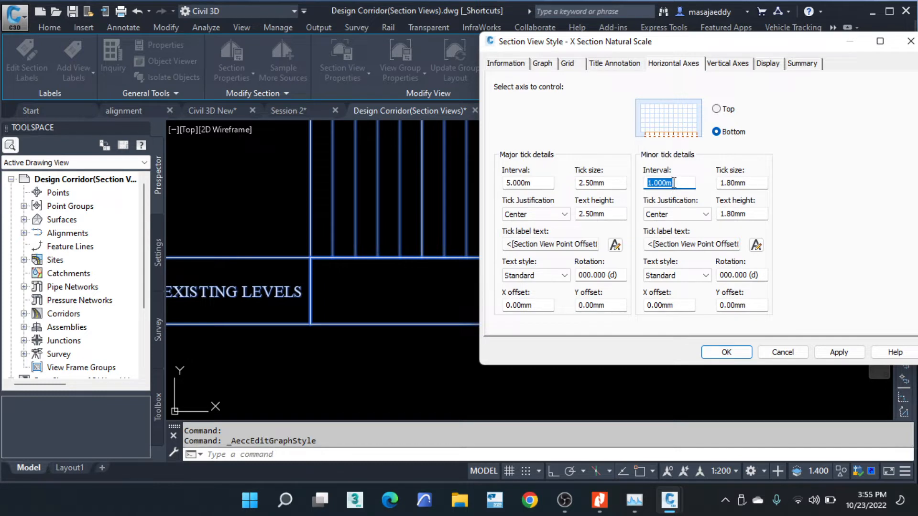
pyautogui.moveTo(535, 183); pyautogui.dragTo(503, 184)
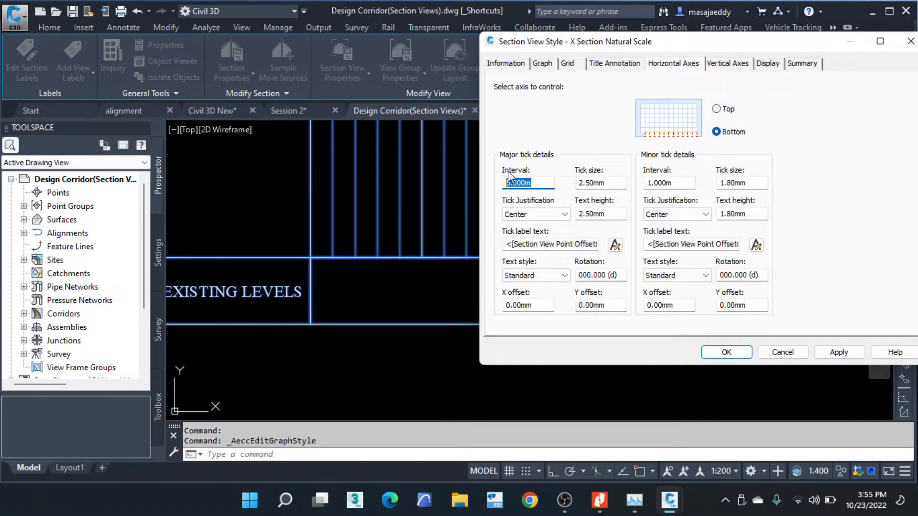
pyautogui.write('2.5')
pyautogui.moveTo(675, 182); pyautogui.dragTo(642, 183)
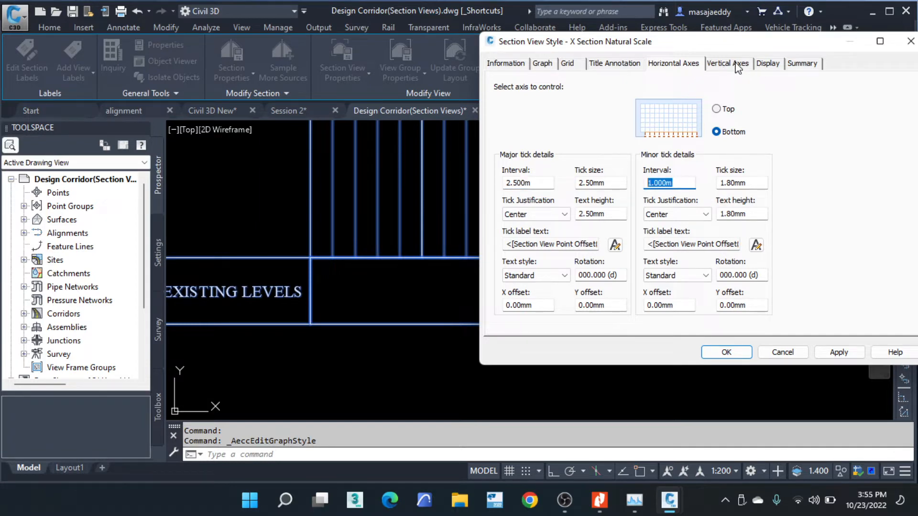
# Step: Turn off the Grid Vertical Minor component's visibility in the X Section Natural Scale style and save the style
pyautogui.click(767, 64)
pyautogui.scroll(-8, 616, 215)
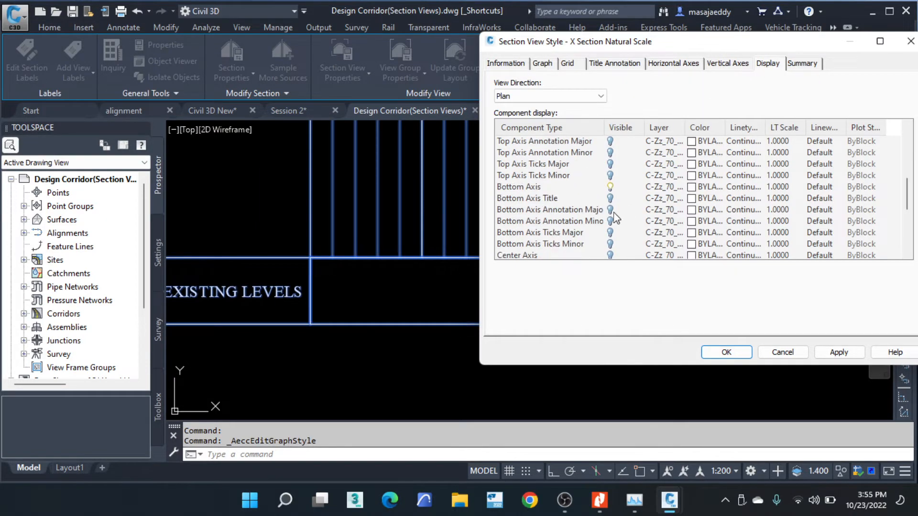
pyautogui.scroll(-1, 576, 234)
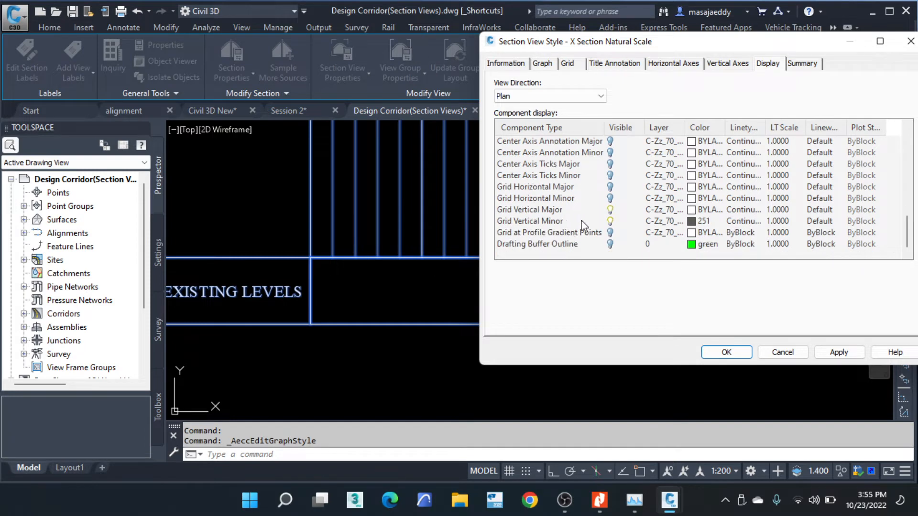
pyautogui.click(611, 222)
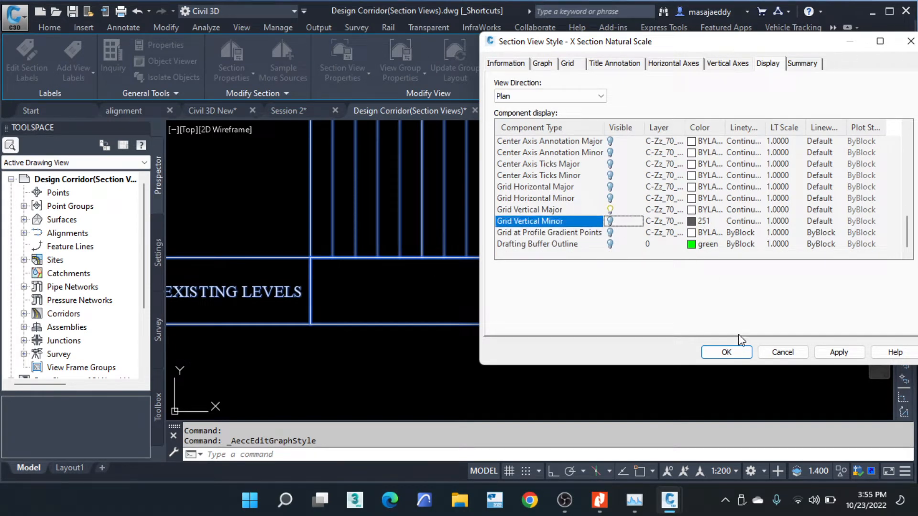
pyautogui.click(714, 352)
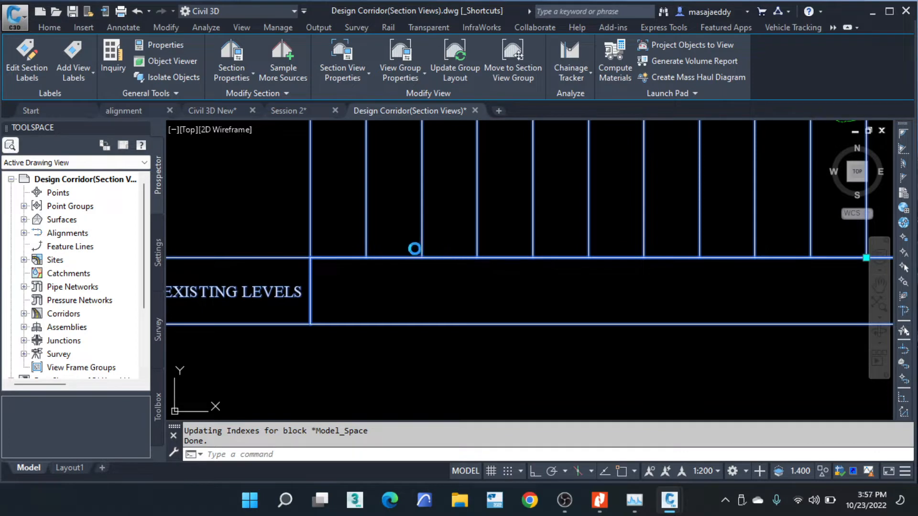
pyautogui.scroll(-2, 414, 247)
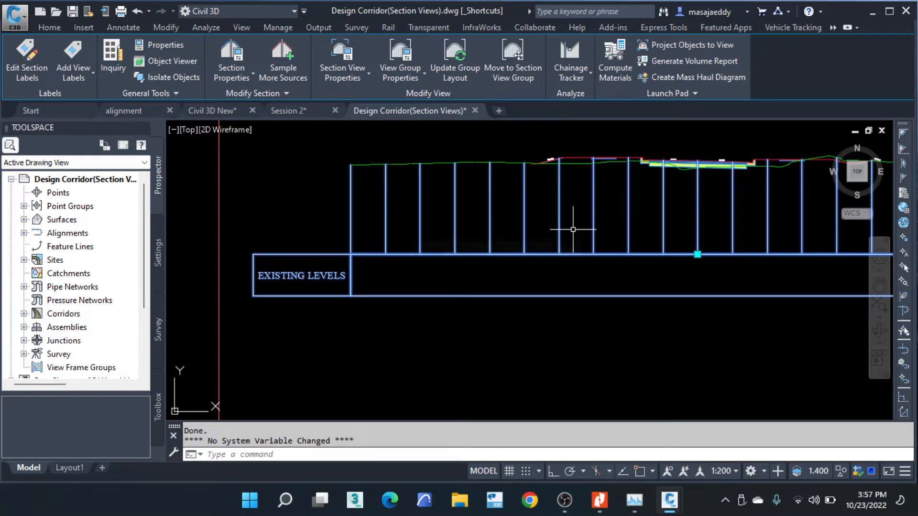
# Step: Compare the edited section view's vertical grid lines with those in the neighbouring section views
pyautogui.scroll(-8, 449, 186)
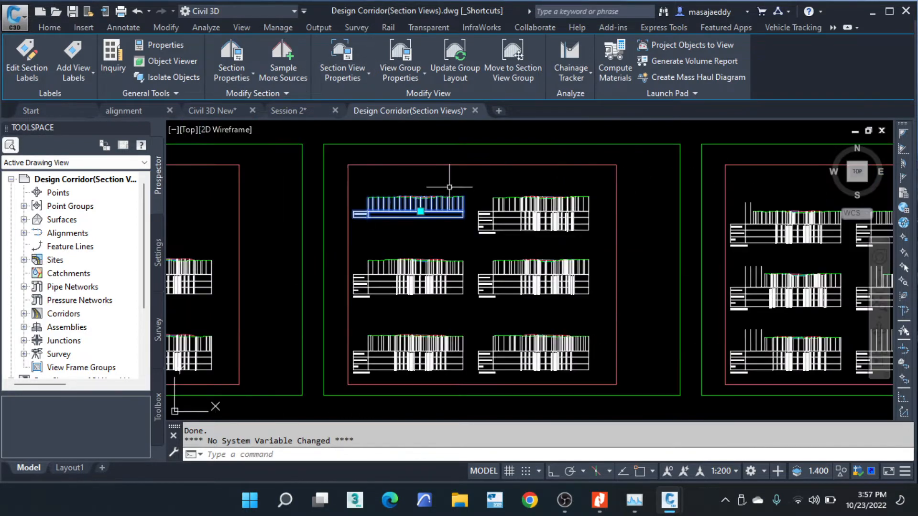
pyautogui.scroll(10, 477, 192)
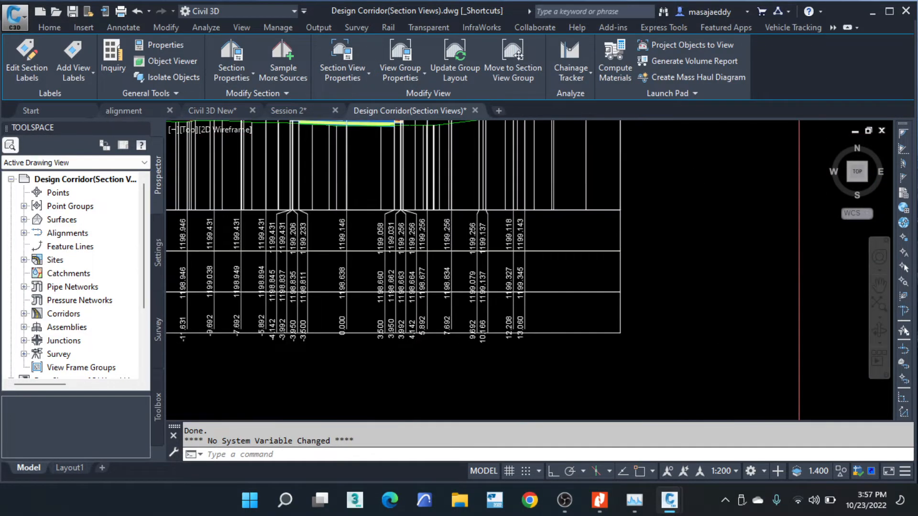
pyautogui.scroll(-5, 512, 165)
pyautogui.scroll(5, 511, 165)
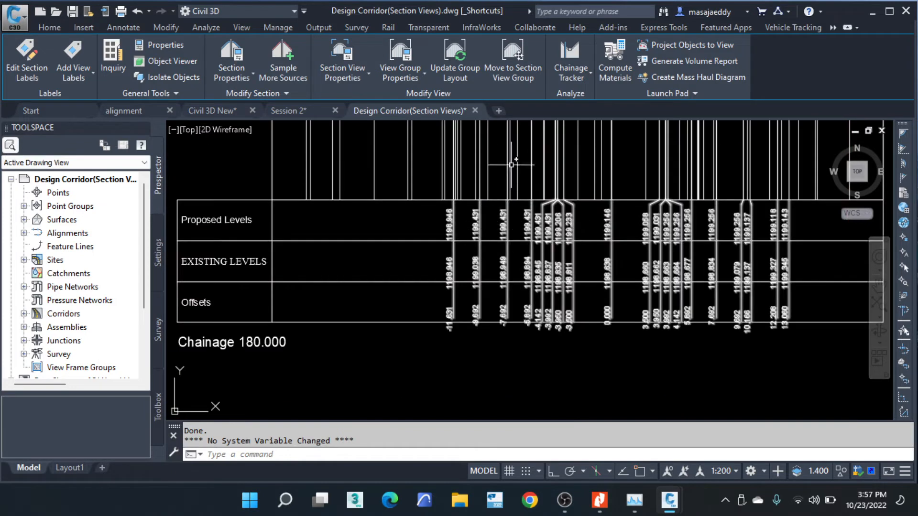
pyautogui.scroll(5, 512, 165)
pyautogui.scroll(-4, 478, 172)
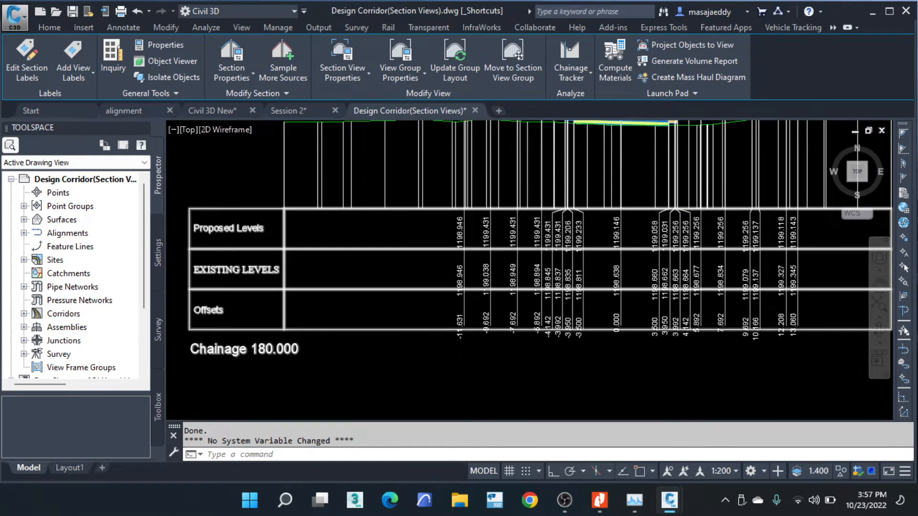
pyautogui.scroll(-5, 497, 229)
pyautogui.scroll(3, 261, 329)
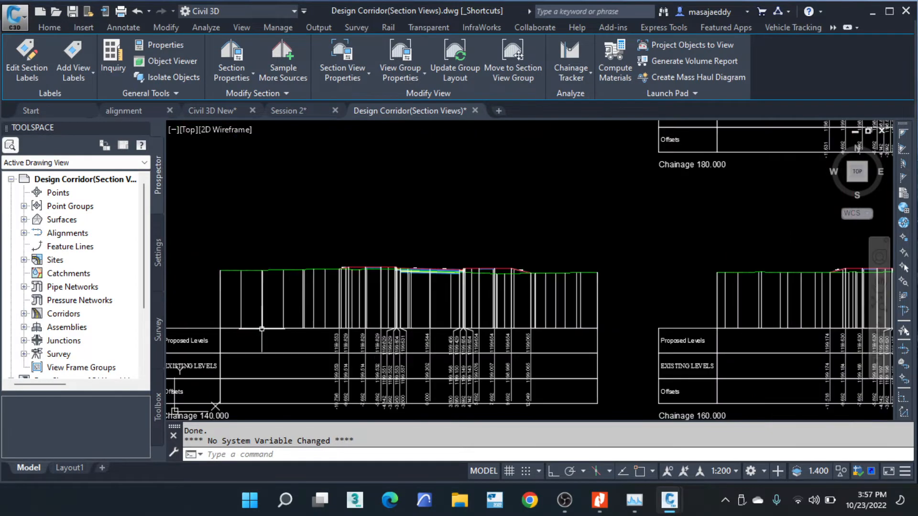
pyautogui.scroll(4, 229, 294)
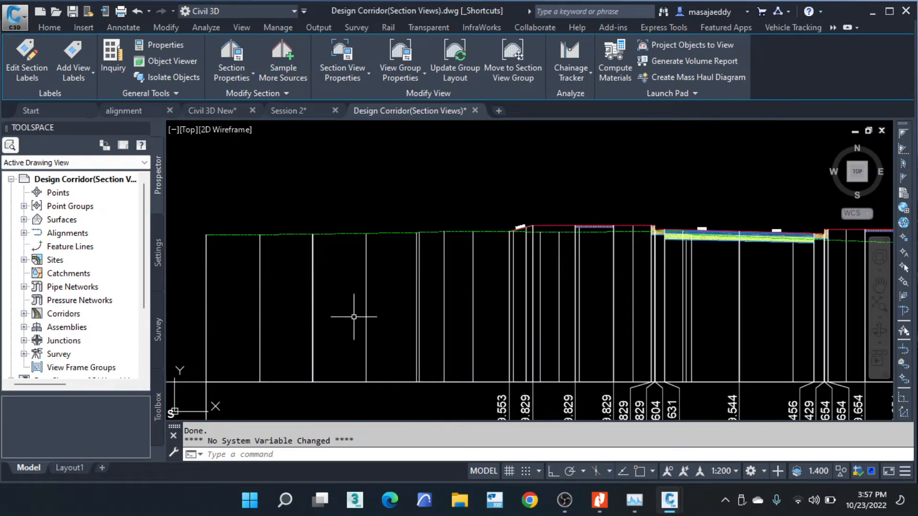
pyautogui.scroll(-4, 463, 342)
pyautogui.moveTo(523, 199); pyautogui.dragTo(512, 279, button='middle')
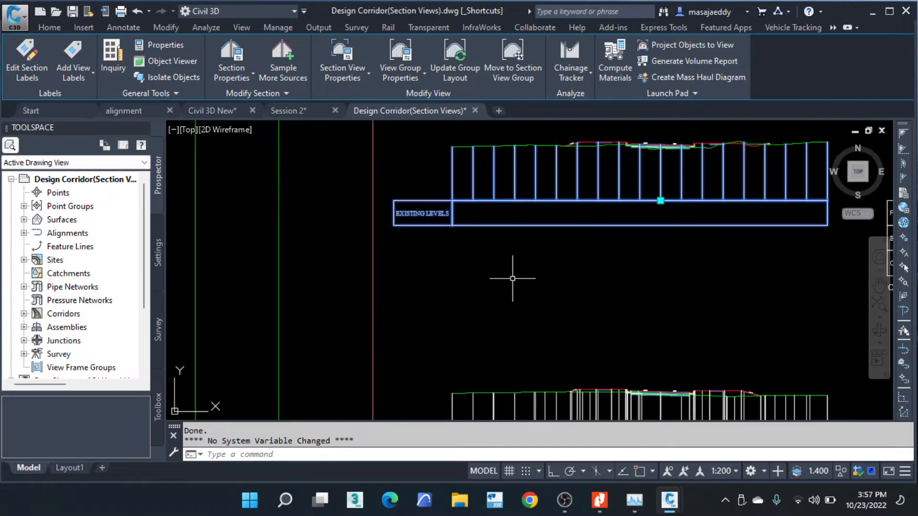
pyautogui.scroll(6, 476, 147)
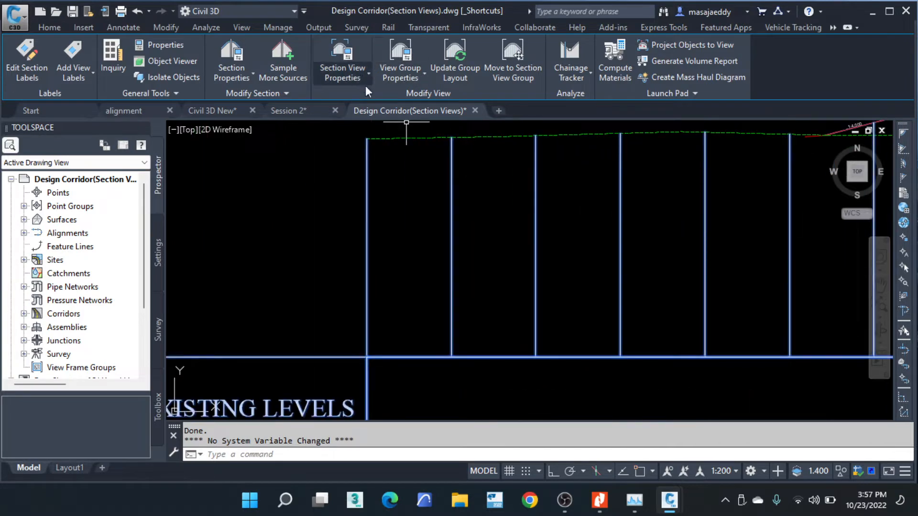
# Step: Delete all section sheets and their section views beyond the first three sheets in the row
pyautogui.scroll(-6, 365, 211)
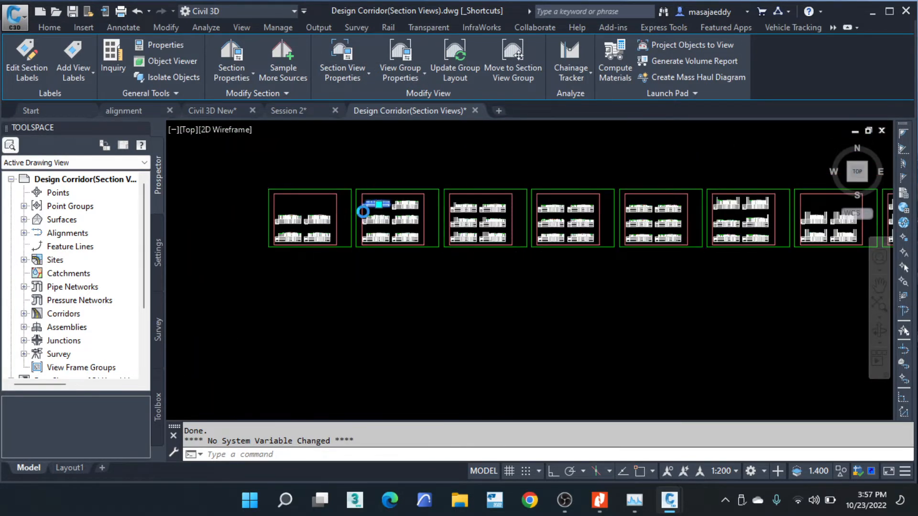
pyautogui.scroll(-4, 364, 211)
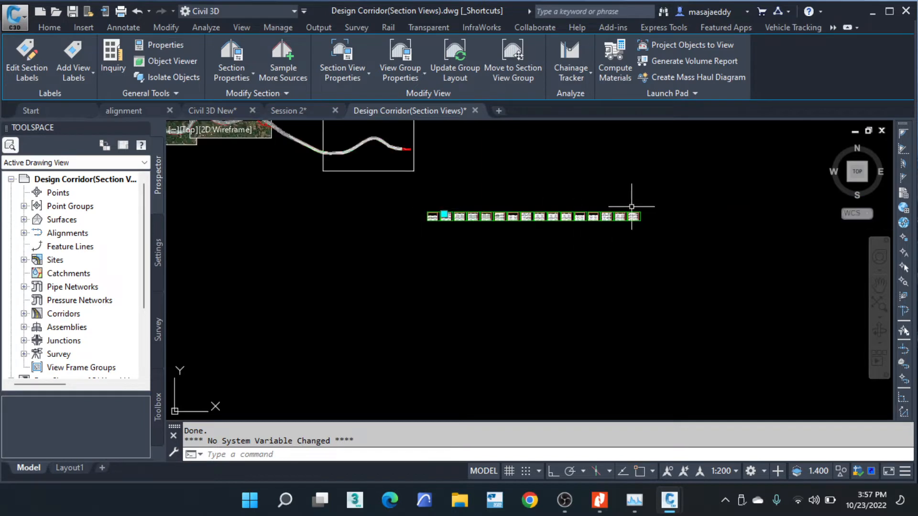
pyautogui.press('Escape')
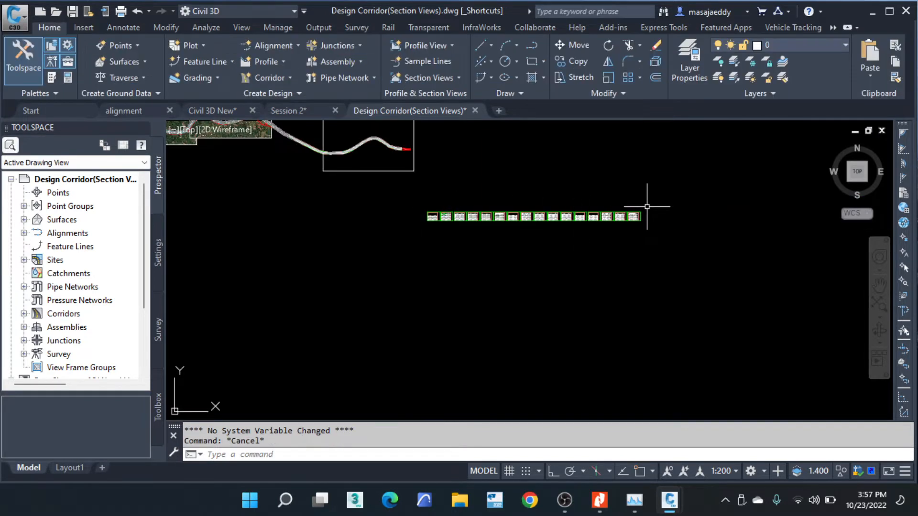
pyautogui.press('Escape')
pyautogui.click(651, 202)
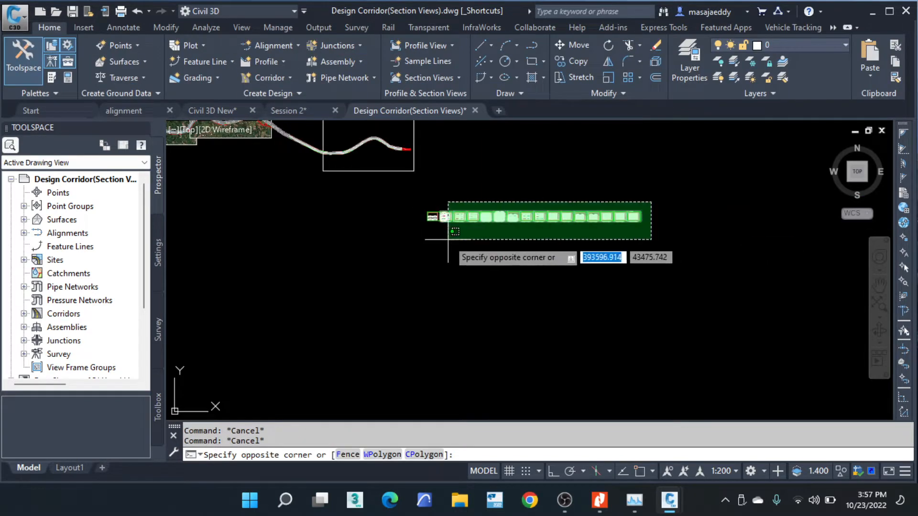
pyautogui.click(469, 235)
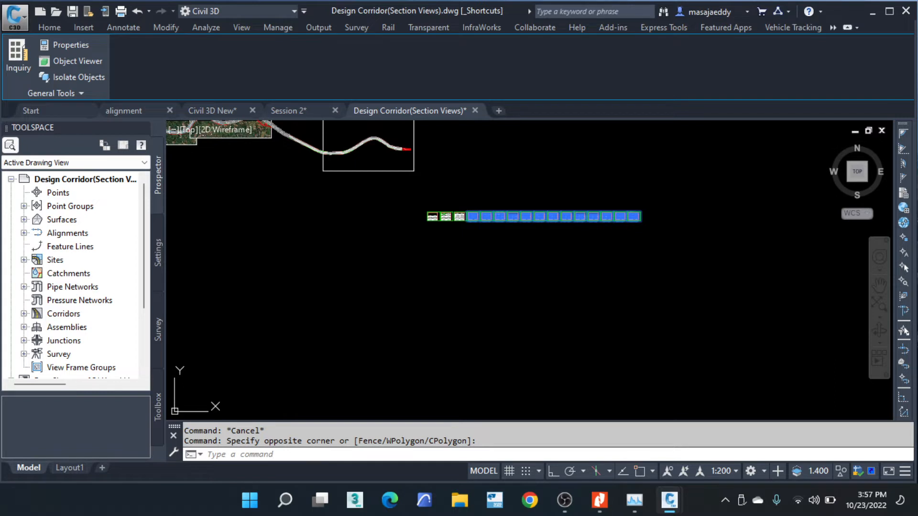
pyautogui.press('Delete')
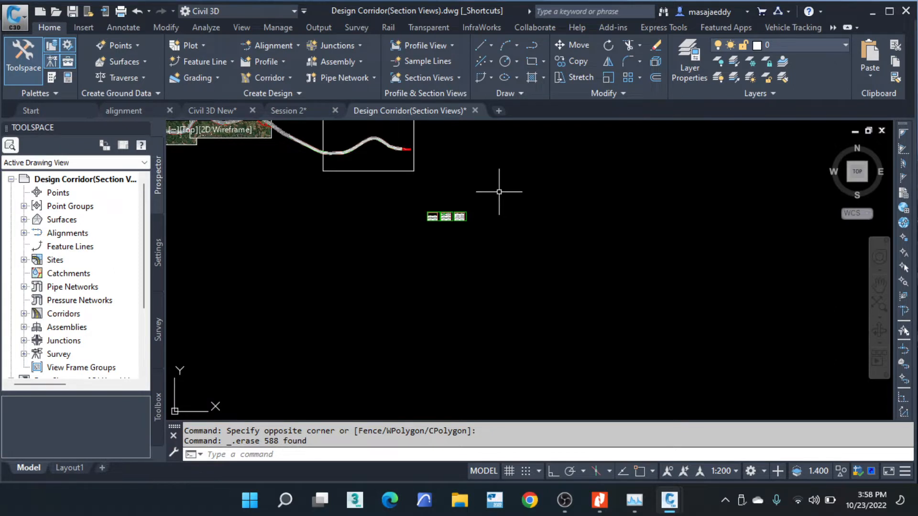
# Step: Set the Grid Vertical Major component's colour to 251 in the X Section Natural Scale section view style and save the style
pyautogui.scroll(4, 450, 212)
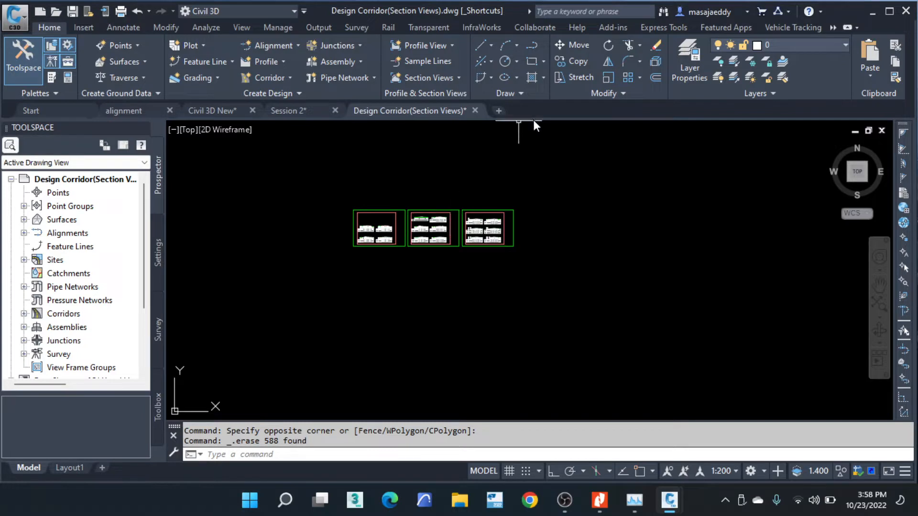
pyautogui.scroll(5, 384, 235)
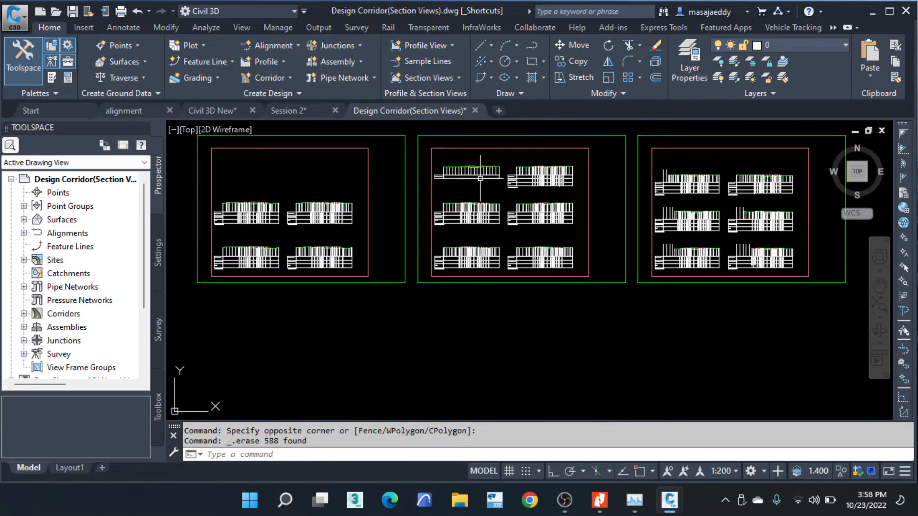
pyautogui.scroll(6, 430, 178)
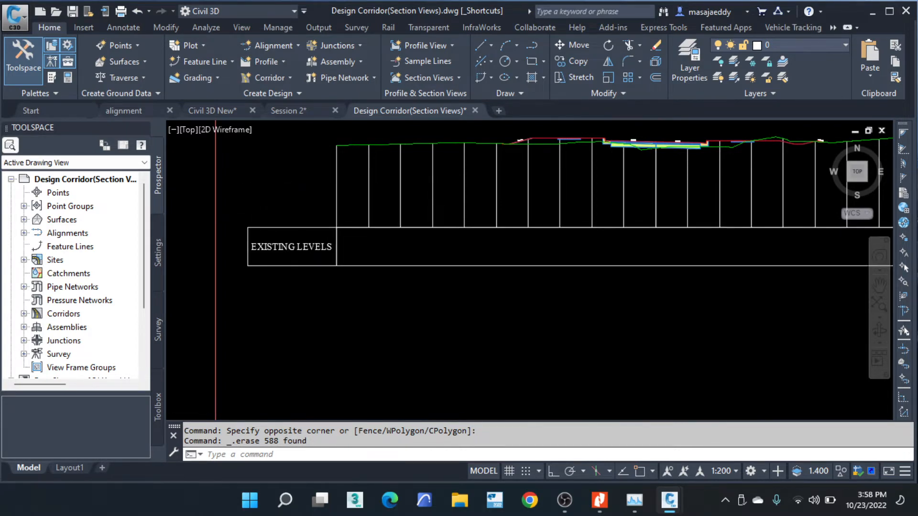
pyautogui.scroll(2, 428, 178)
pyautogui.scroll(-2, 399, 203)
pyautogui.click(390, 184)
pyautogui.click(367, 194)
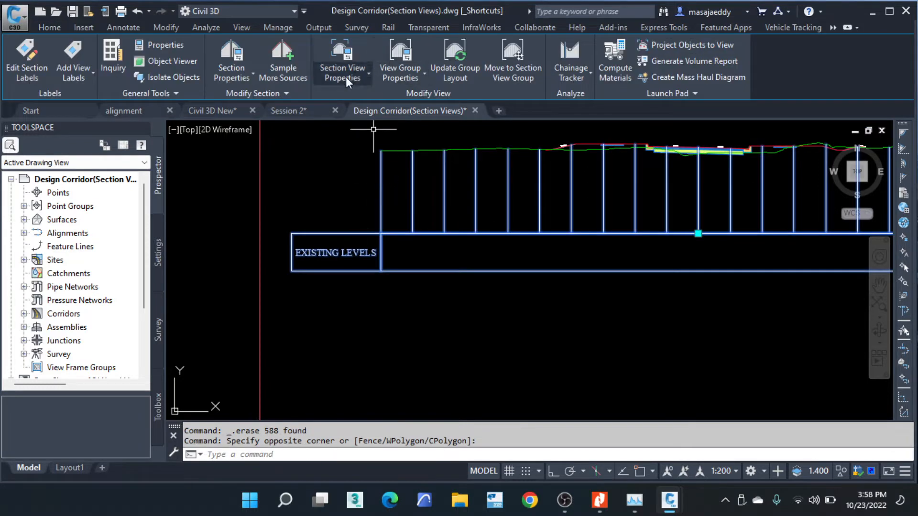
pyautogui.click(346, 76)
pyautogui.click(337, 127)
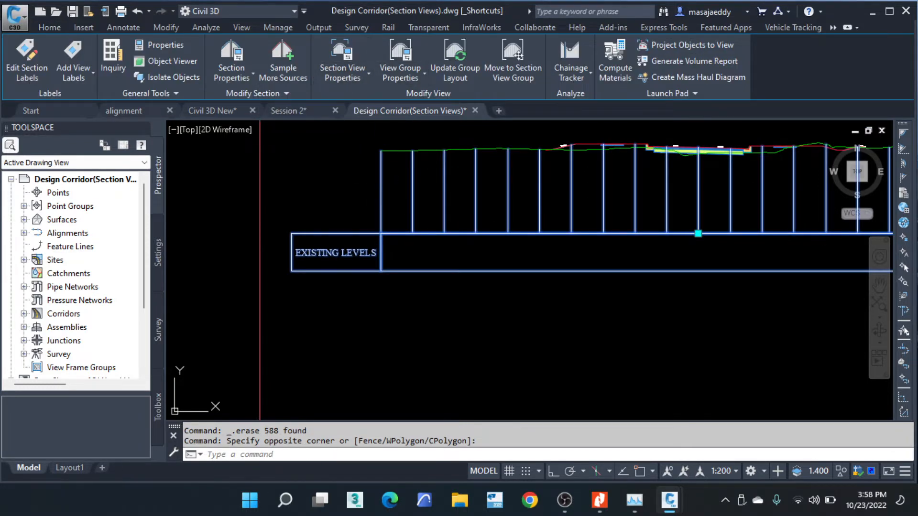
pyautogui.scroll(-9, 643, 205)
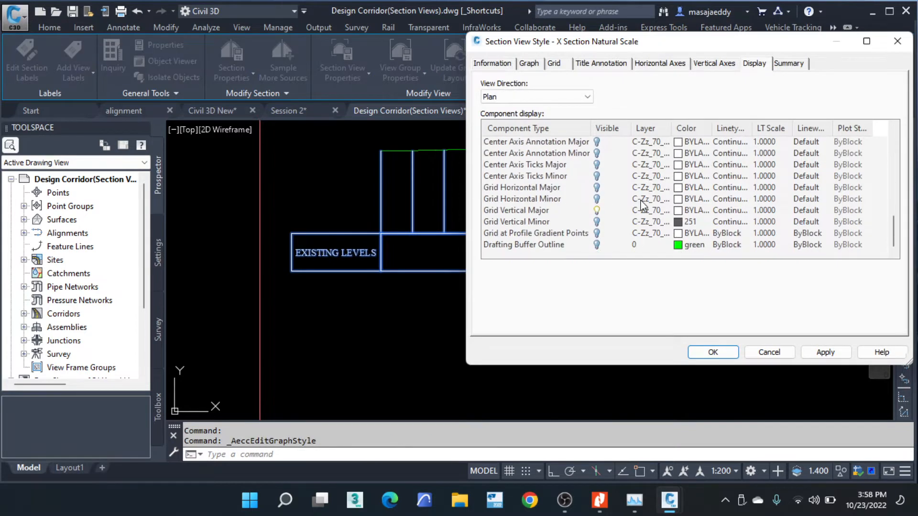
pyautogui.click(676, 212)
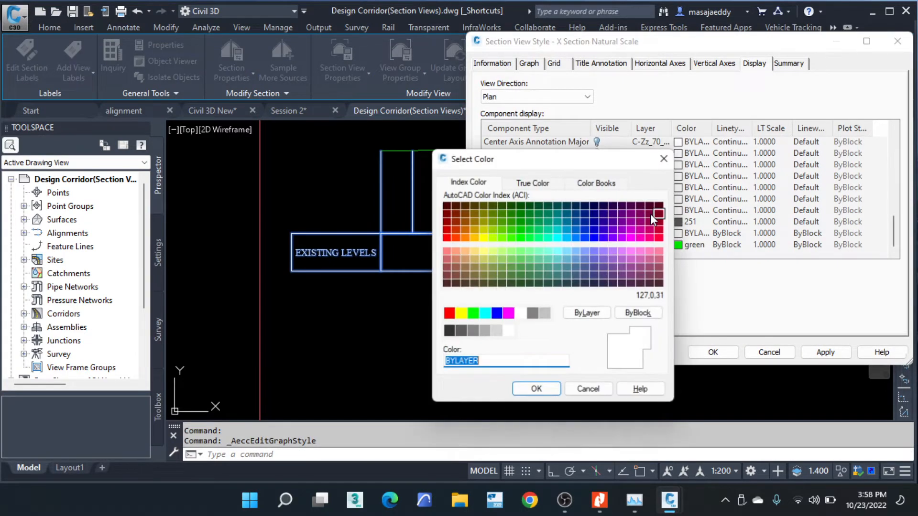
pyautogui.click(460, 331)
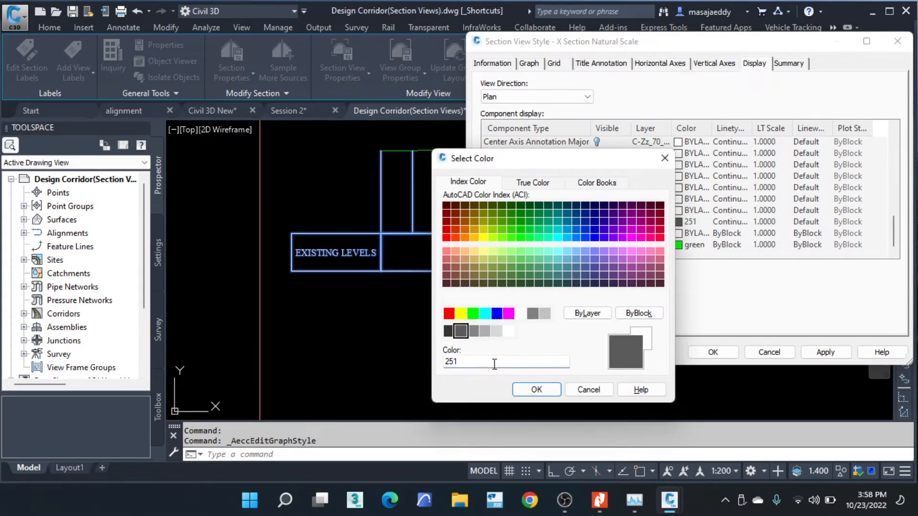
pyautogui.click(522, 390)
pyautogui.click(707, 352)
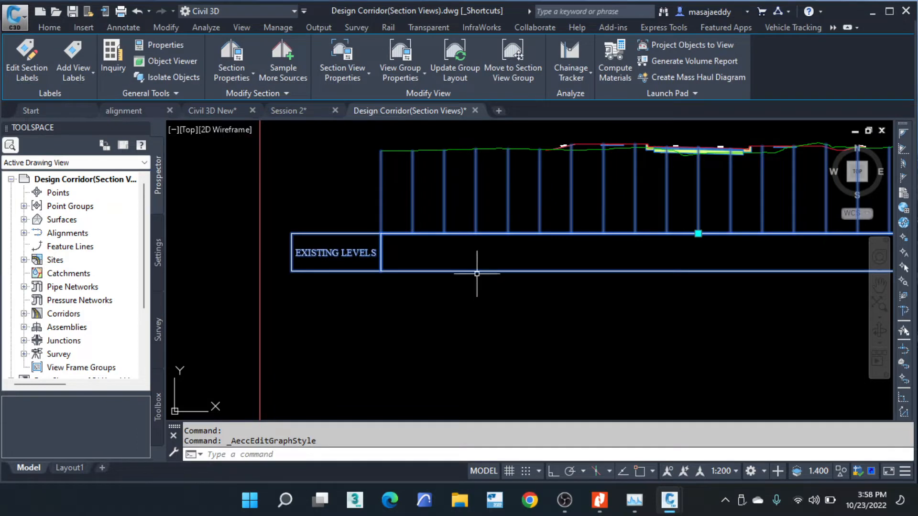
pyautogui.press('Escape')
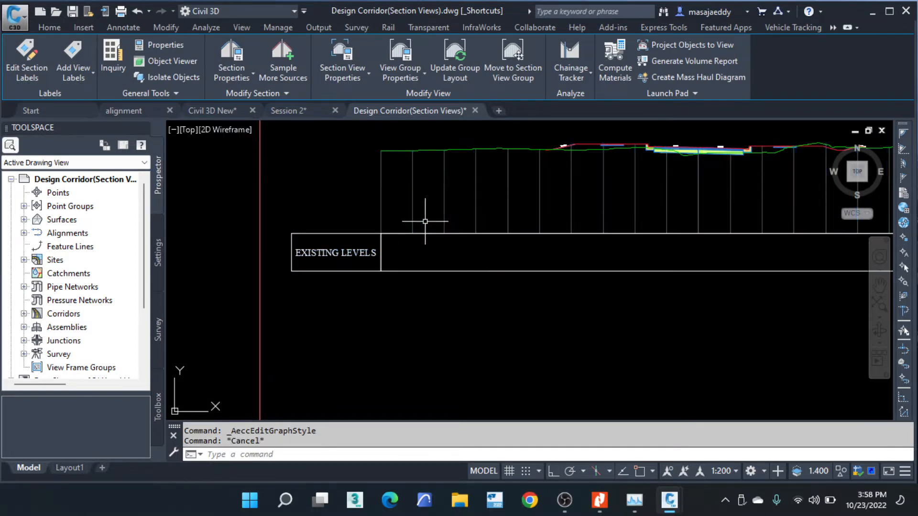
pyautogui.press('Escape')
# Step: Examine how the section view's vertical grid lines run between the existing ground line and the EXISTING LEVELS band
pyautogui.scroll(2, 396, 191)
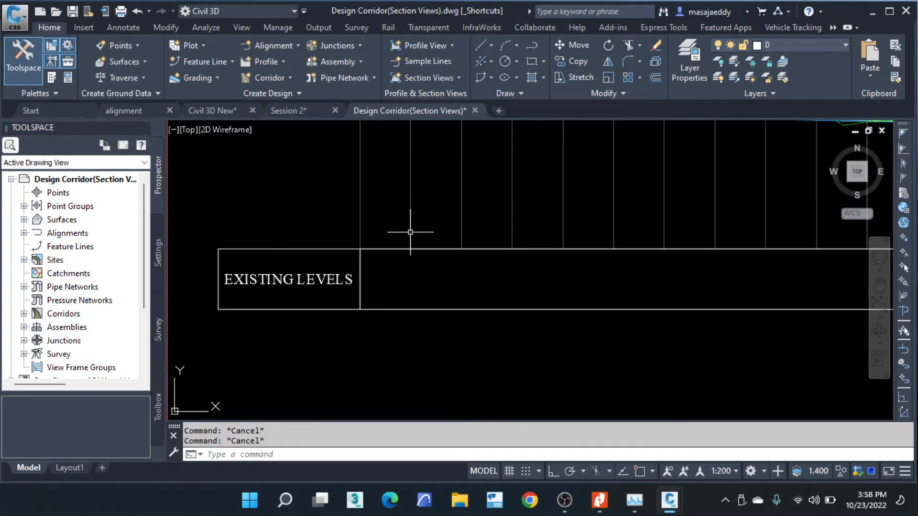
pyautogui.scroll(-2, 316, 214)
pyautogui.scroll(2, 374, 223)
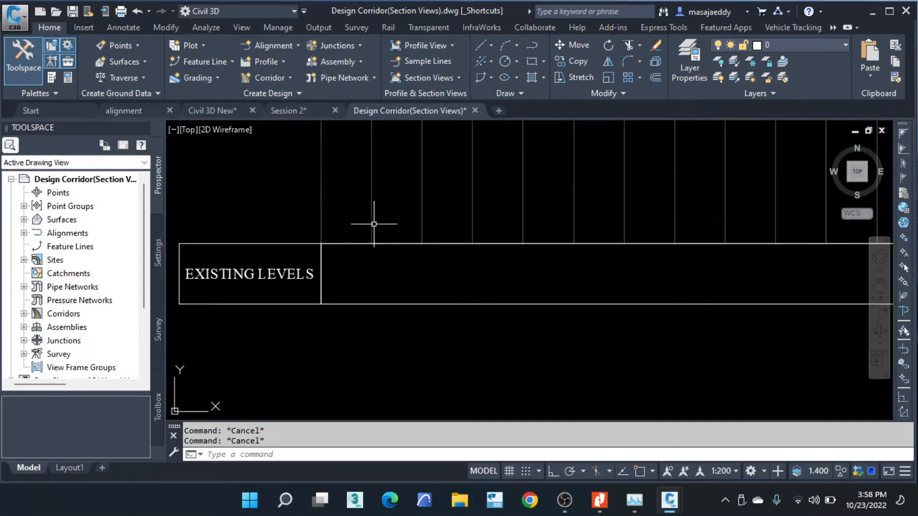
pyautogui.click(334, 223)
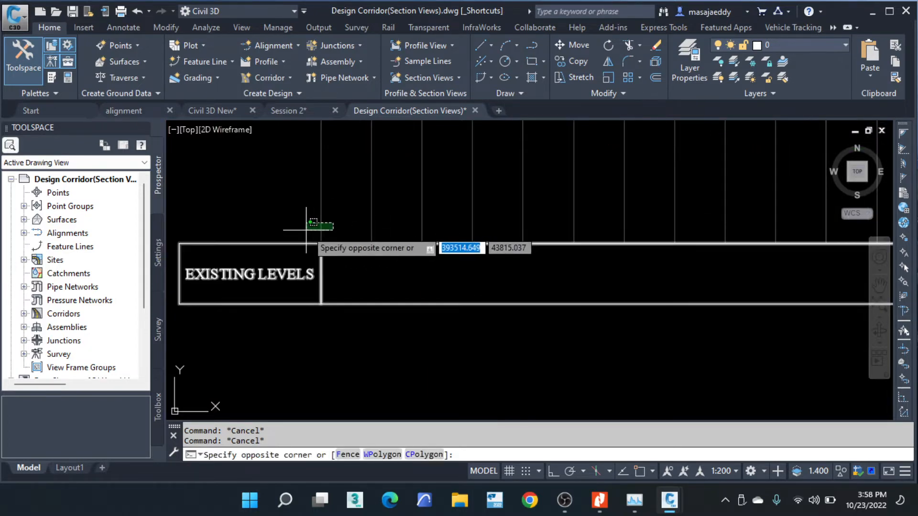
pyautogui.click(308, 229)
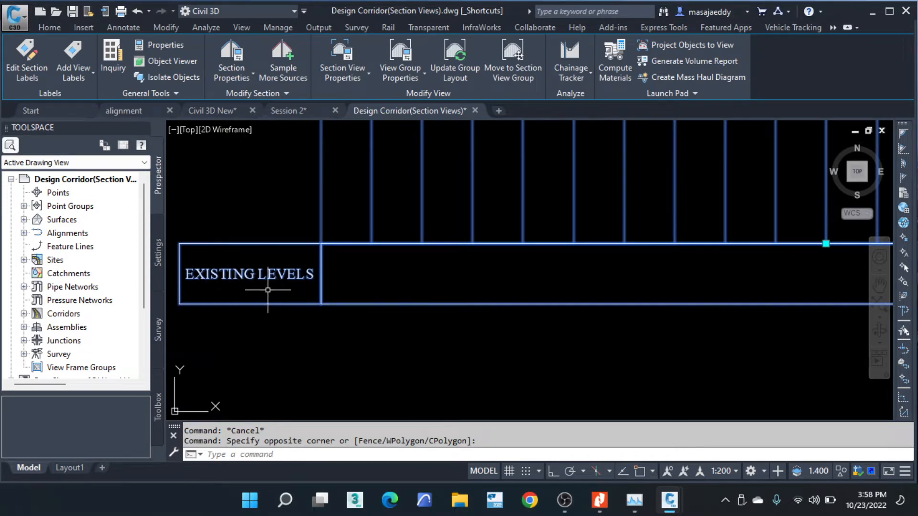
pyautogui.scroll(-5, 318, 299)
pyautogui.scroll(6, 335, 268)
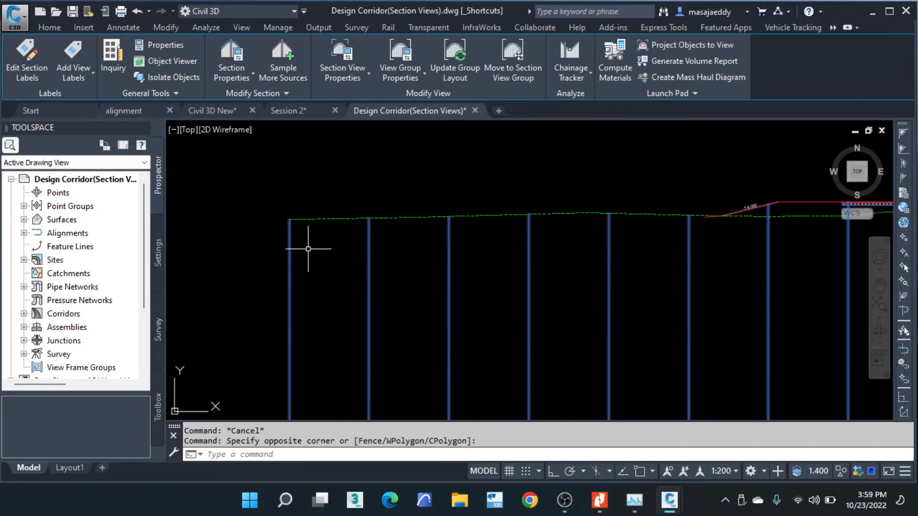
pyautogui.scroll(2, 314, 216)
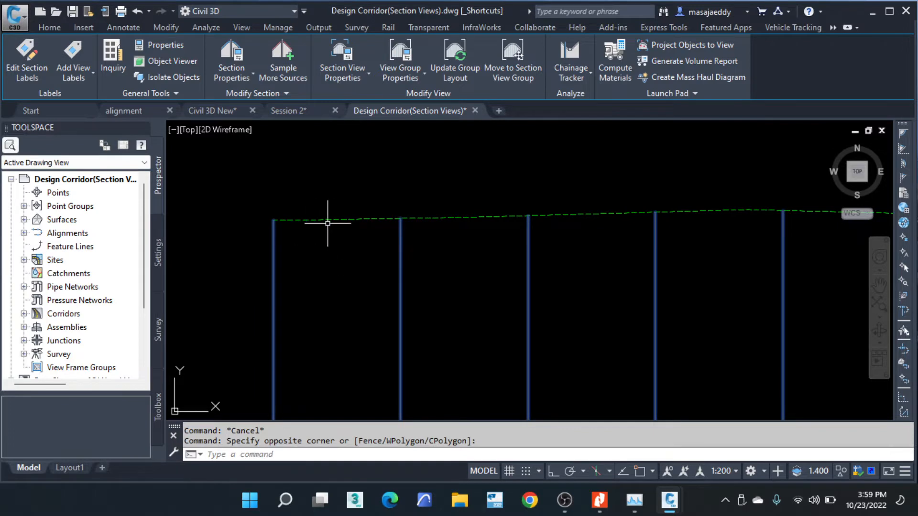
pyautogui.scroll(-2, 328, 222)
pyautogui.scroll(2, 327, 219)
pyautogui.scroll(2, 327, 219)
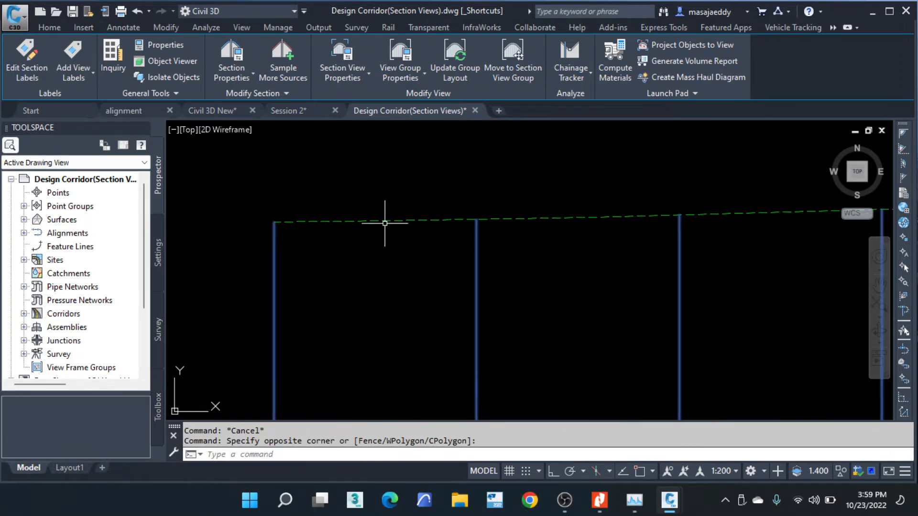
pyautogui.scroll(-3, 385, 184)
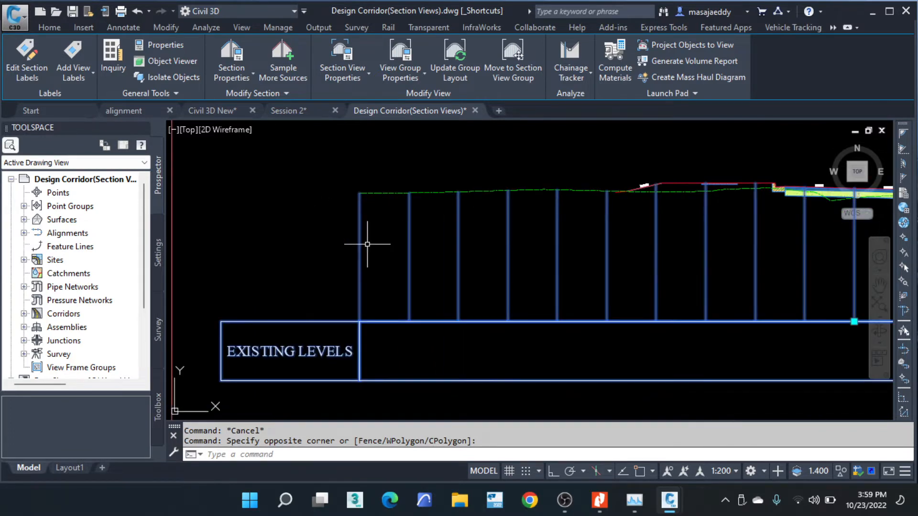
pyautogui.moveTo(341, 263); pyautogui.dragTo(363, 232, button='middle')
pyautogui.scroll(1, 348, 331)
pyautogui.scroll(1, 350, 288)
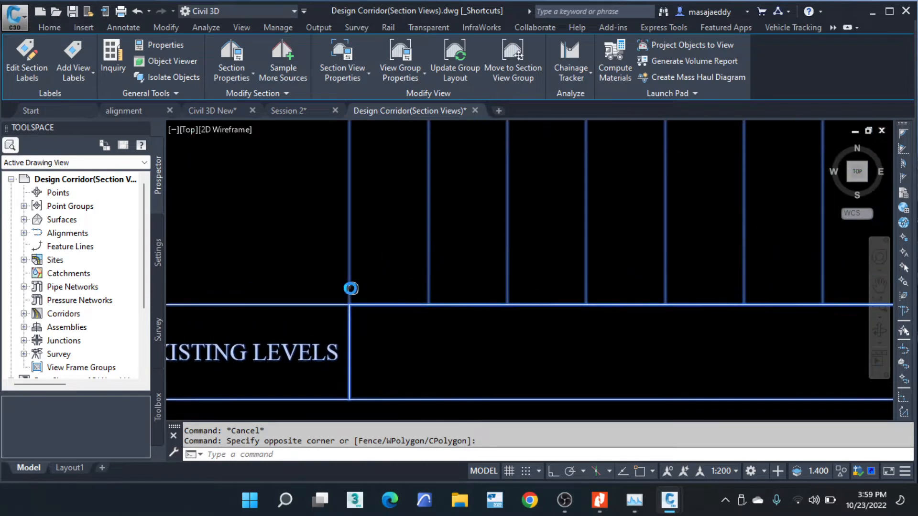
pyautogui.scroll(-2, 371, 269)
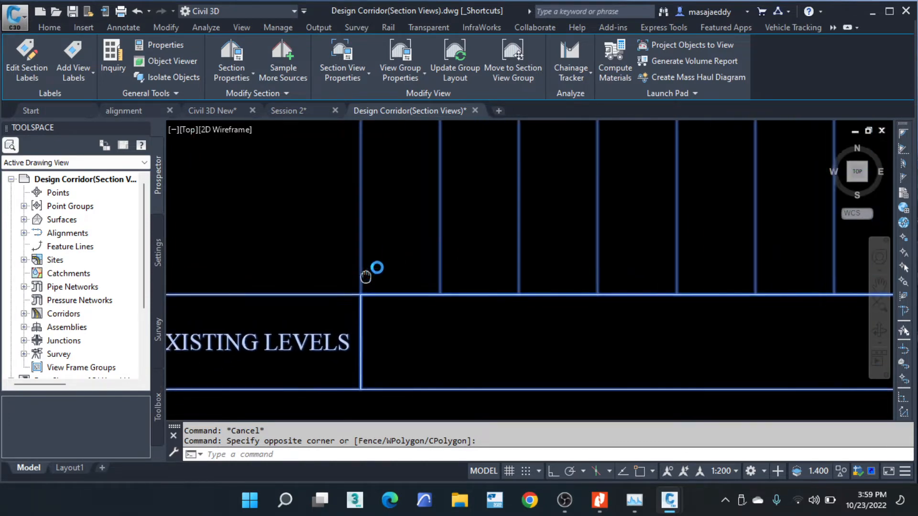
# Step: Open the selected section view's EMPTY BAND FOR EXISTING LEVELS band style for editing and open its title label in the composer
pyautogui.click(349, 82)
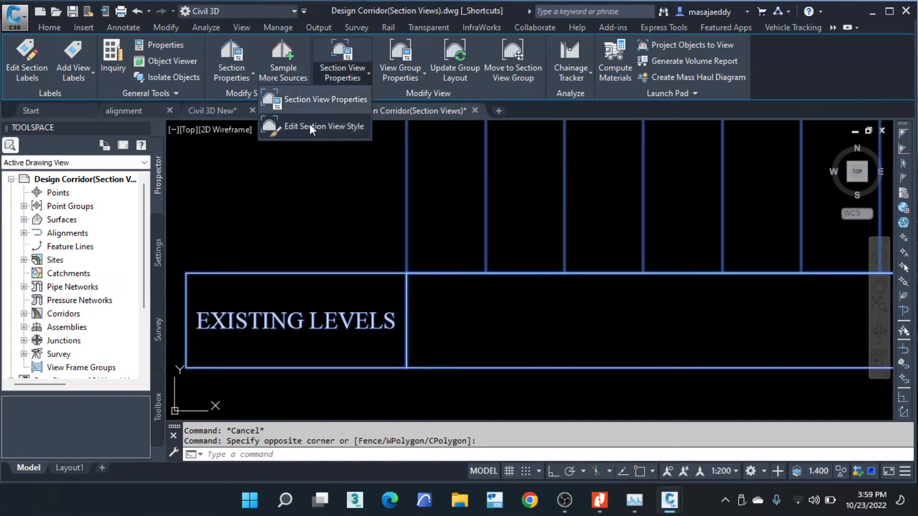
pyautogui.click(488, 143)
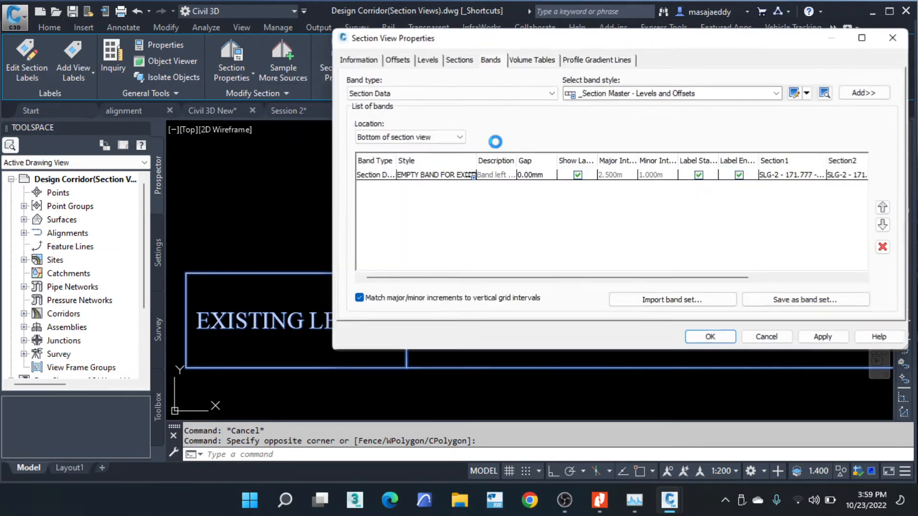
pyautogui.click(473, 175)
pyautogui.click(472, 175)
pyautogui.click(572, 146)
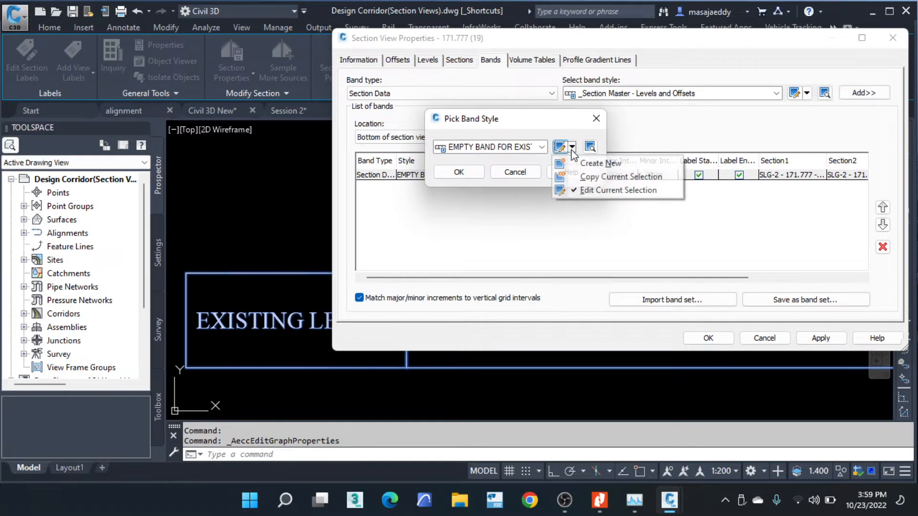
pyautogui.click(588, 190)
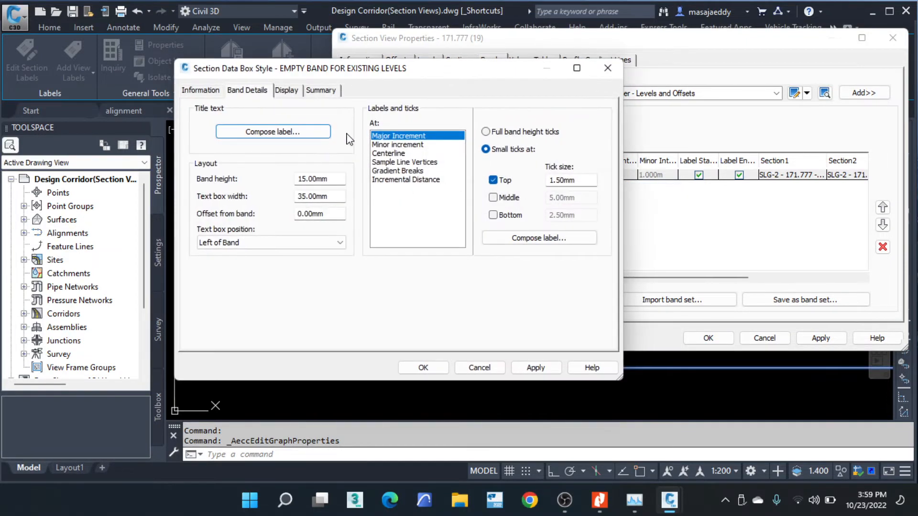
pyautogui.click(384, 134)
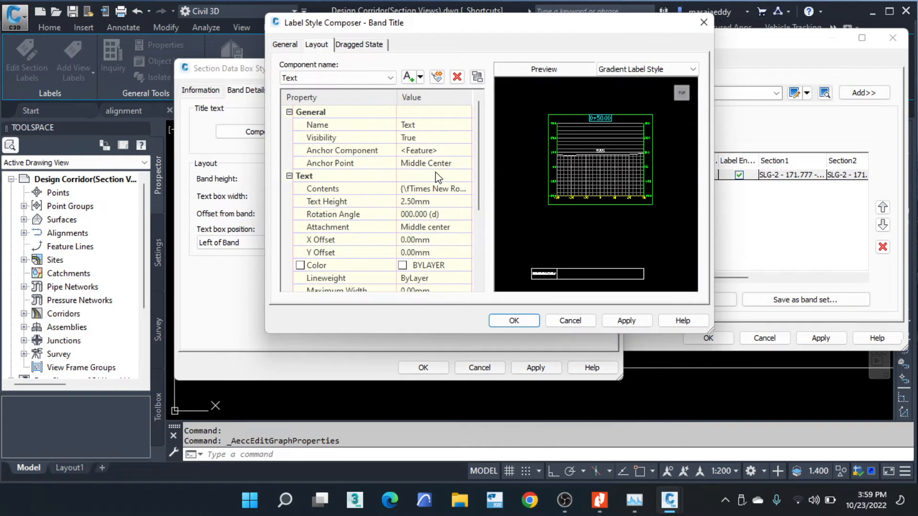
# Step: Add a line component to the EXISTING LEVELS band title label
pyautogui.click(386, 79)
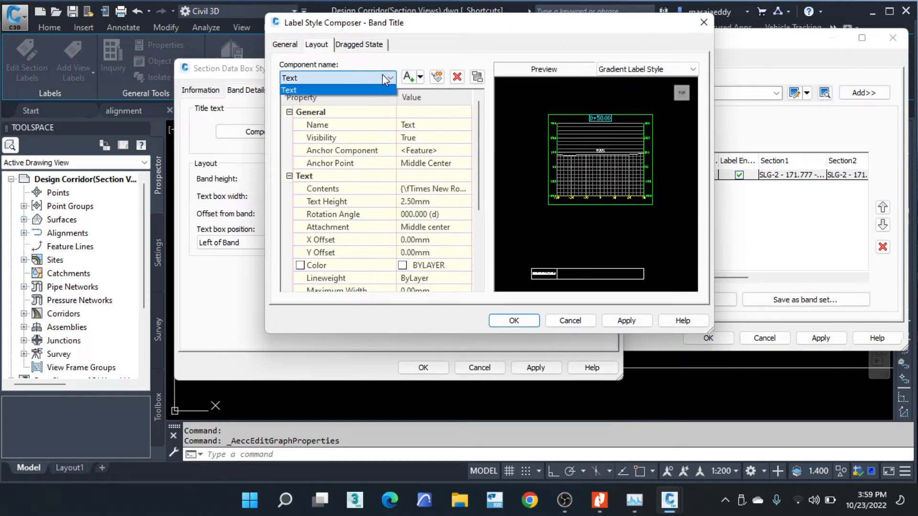
pyautogui.click(419, 79)
pyautogui.click(420, 79)
pyautogui.click(433, 106)
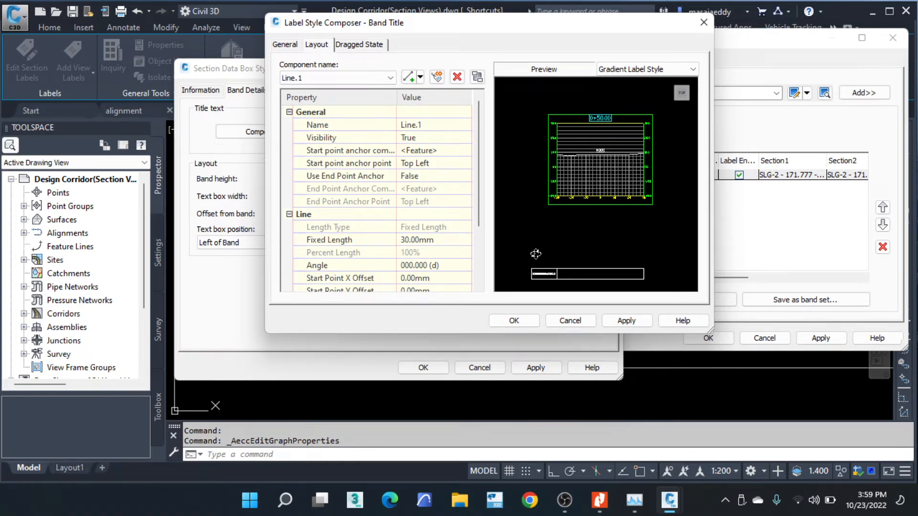
pyautogui.moveTo(564, 277); pyautogui.dragTo(553, 149, button='middle')
pyautogui.scroll(5, 539, 196)
# Step: Anchor the new line's start point to the Text component at Bottom Left
pyautogui.click(428, 151)
pyautogui.click(429, 151)
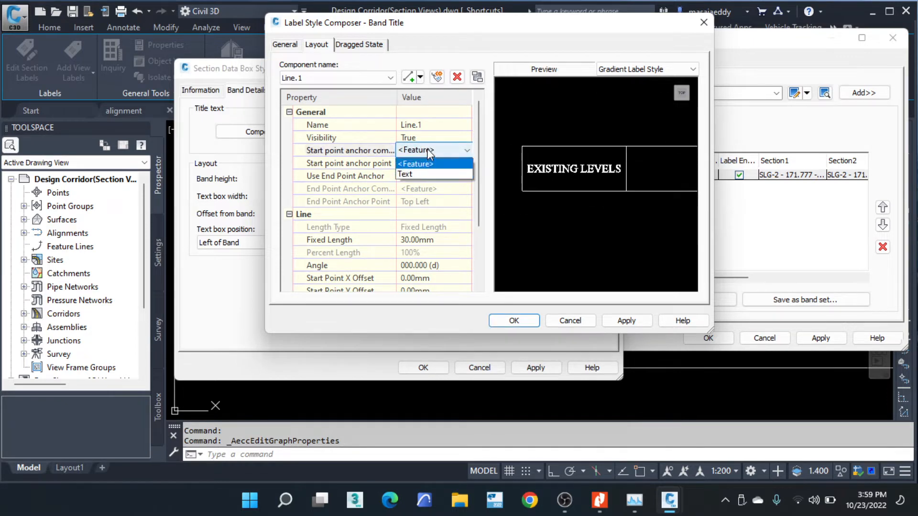
pyautogui.click(435, 173)
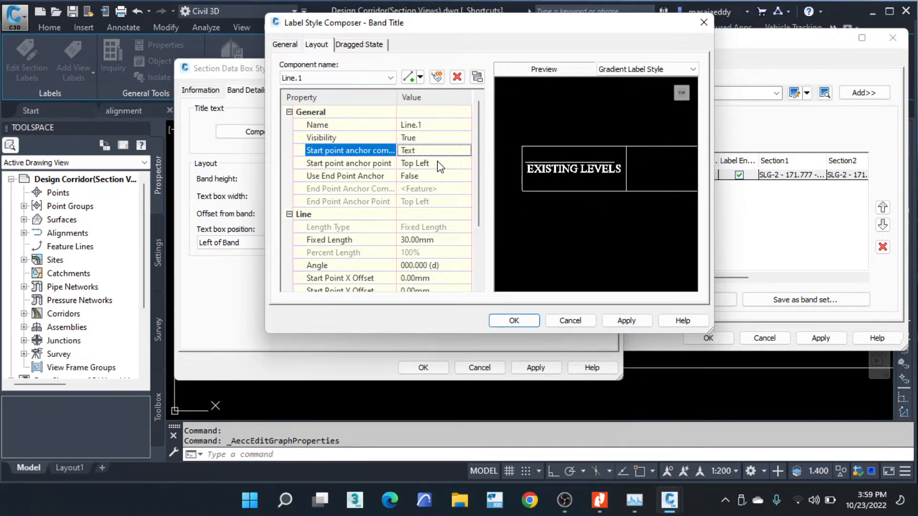
pyautogui.click(439, 165)
pyautogui.click(424, 168)
pyautogui.click(425, 168)
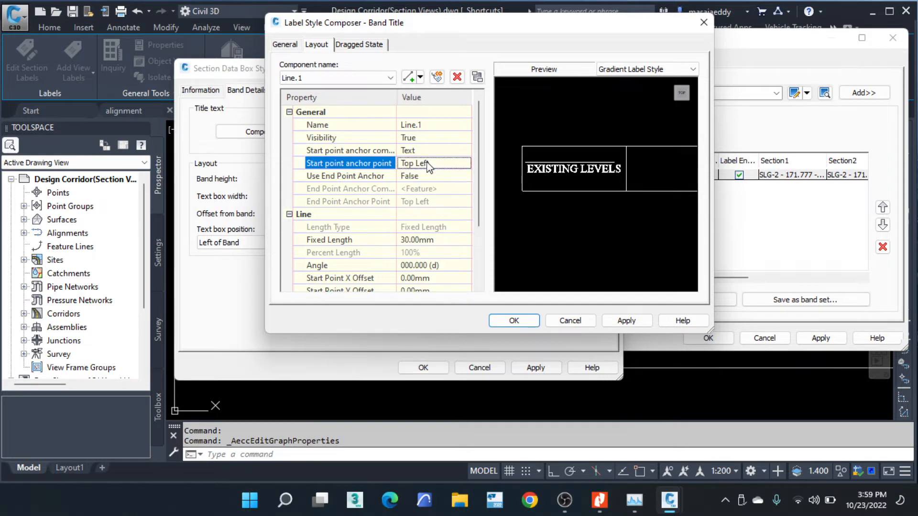
pyautogui.click(428, 164)
pyautogui.click(428, 163)
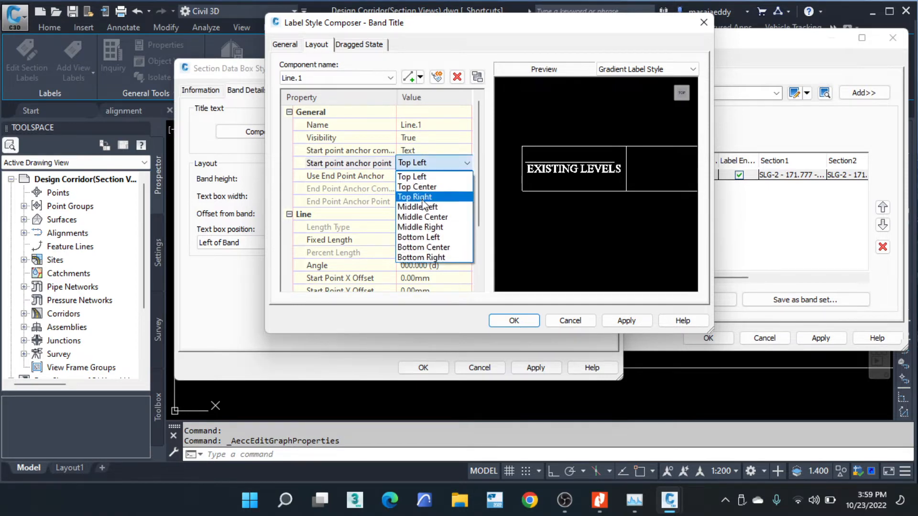
pyautogui.click(425, 237)
# Step: Enable the line's end point anchor and attach it to the Text component at Bottom Right
pyautogui.click(428, 177)
pyautogui.click(428, 177)
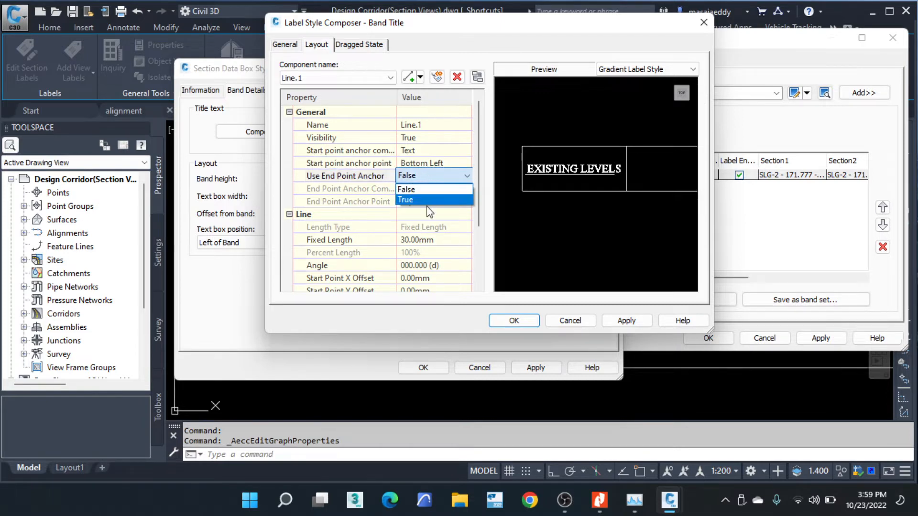
pyautogui.click(428, 197)
pyautogui.click(431, 189)
pyautogui.click(431, 190)
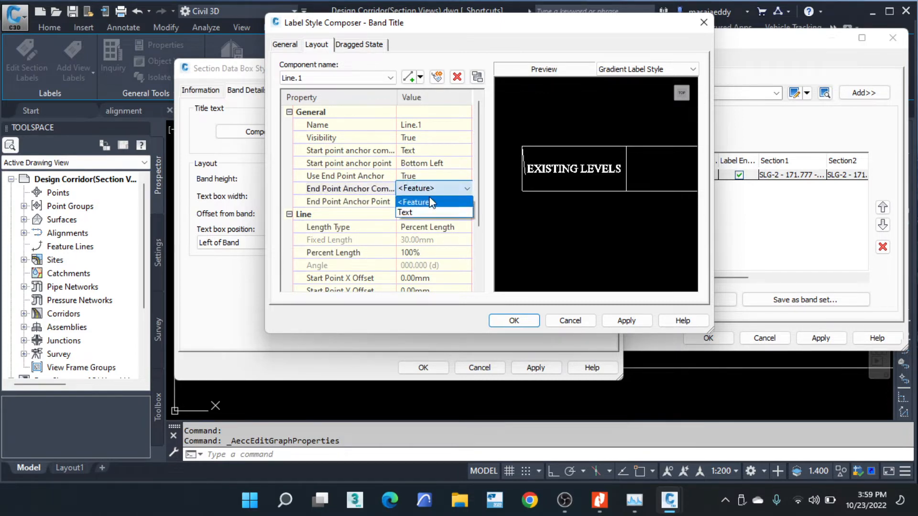
pyautogui.click(425, 202)
pyautogui.click(425, 202)
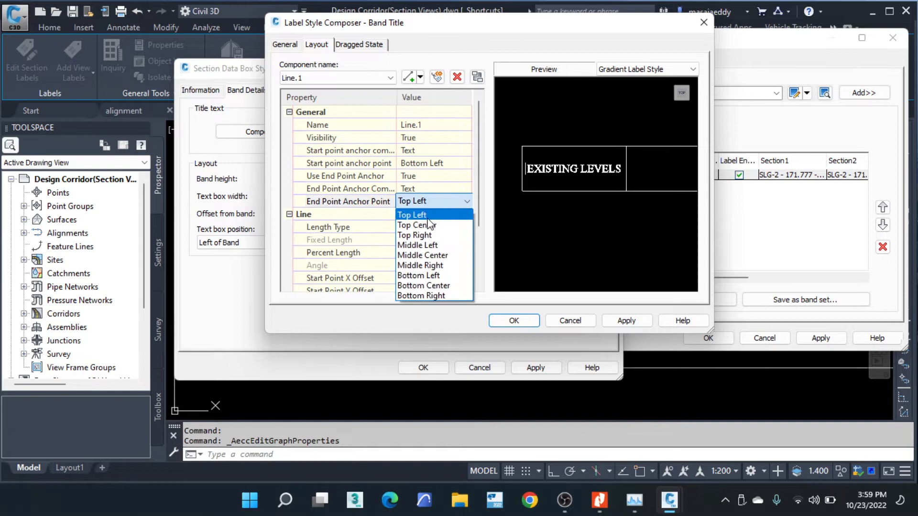
pyautogui.click(427, 295)
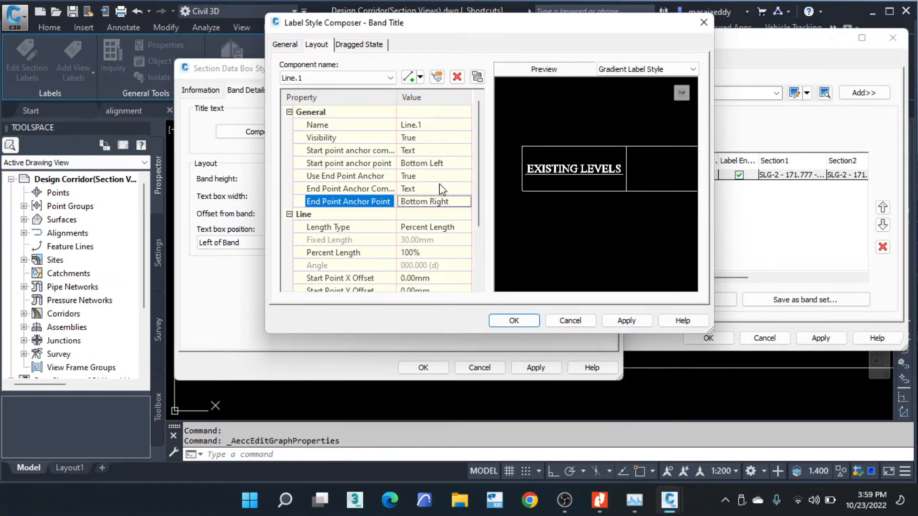
# Step: Try start point Y offsets of -2 mm and -1.5 mm for the title underline
pyautogui.scroll(-2, 438, 210)
pyautogui.click(436, 214)
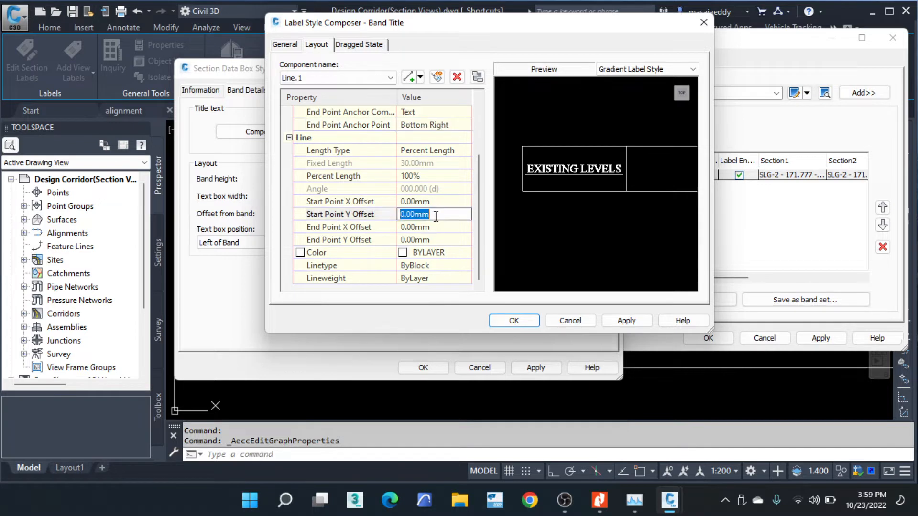
pyautogui.write('-2')
pyautogui.click(432, 240)
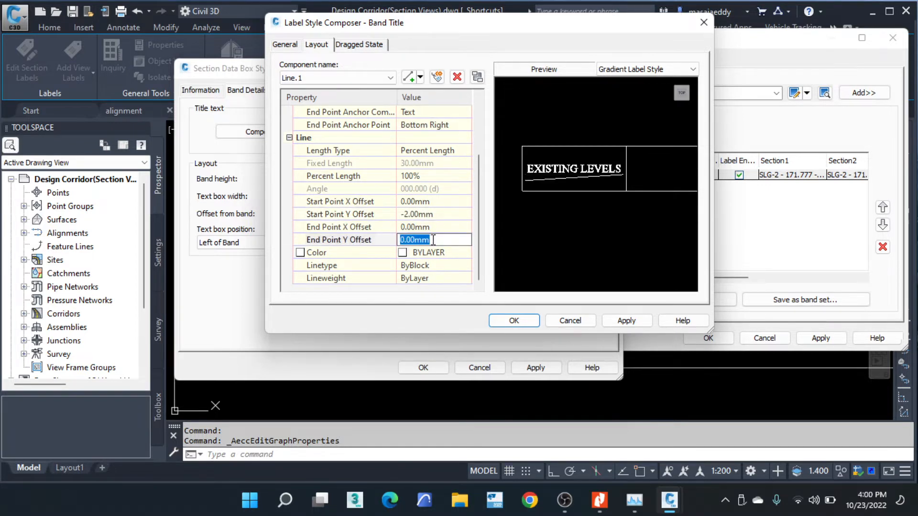
pyautogui.click(434, 214)
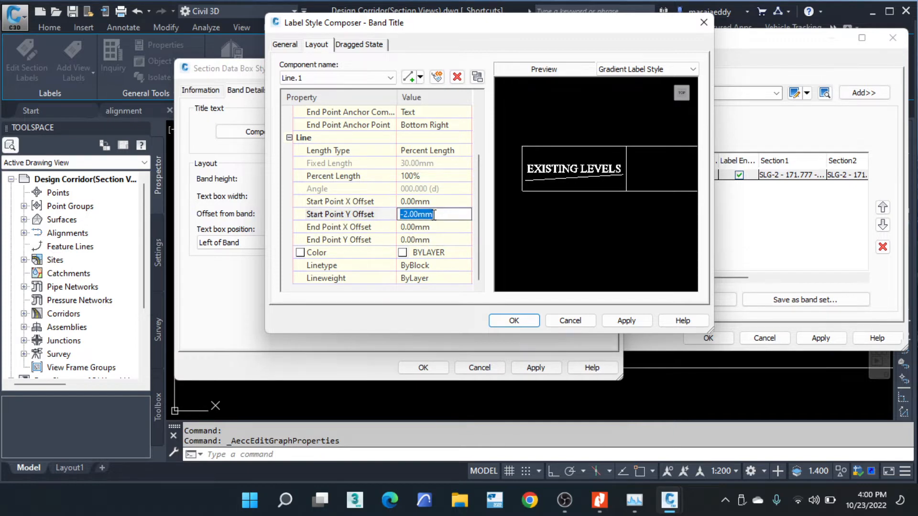
pyautogui.write('-1.5')
pyautogui.click(423, 239)
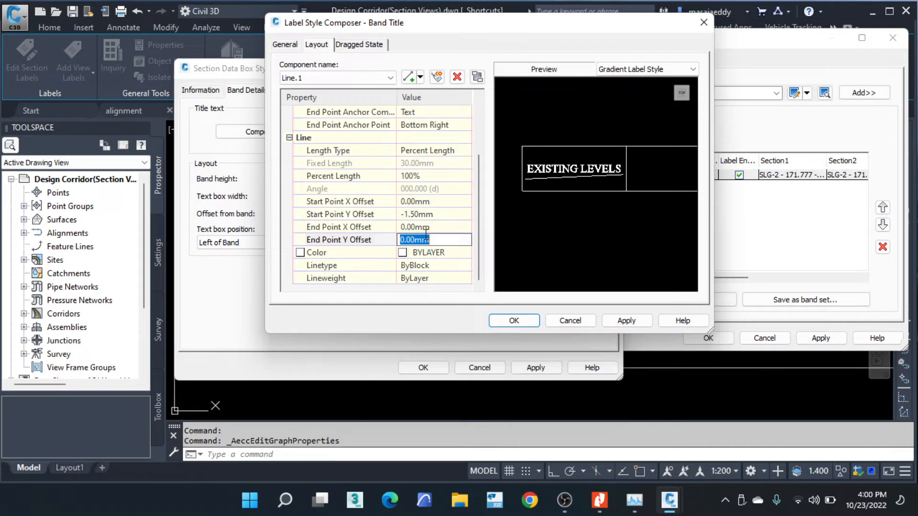
# Step: Set both the start point and end point Y offsets of the title underline to -1 mm
pyautogui.click(439, 215)
pyautogui.write('-1')
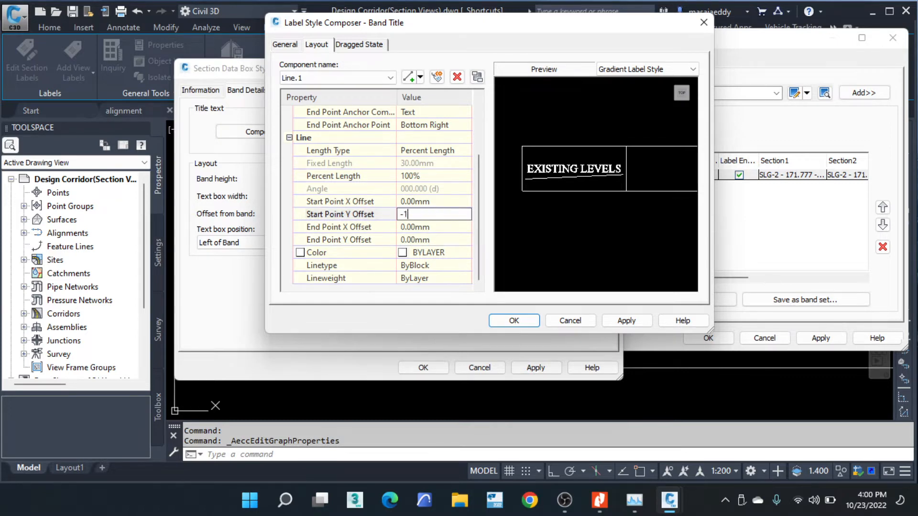
pyautogui.click(422, 240)
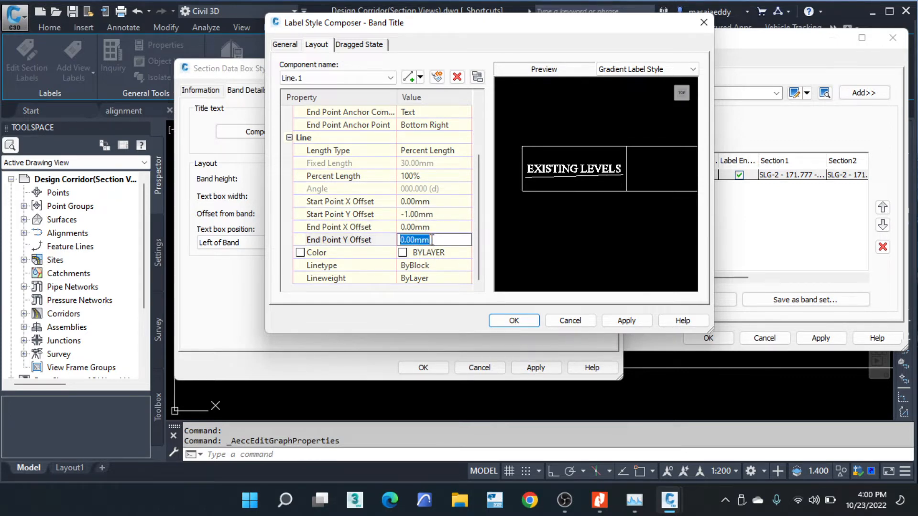
pyautogui.write('-1')
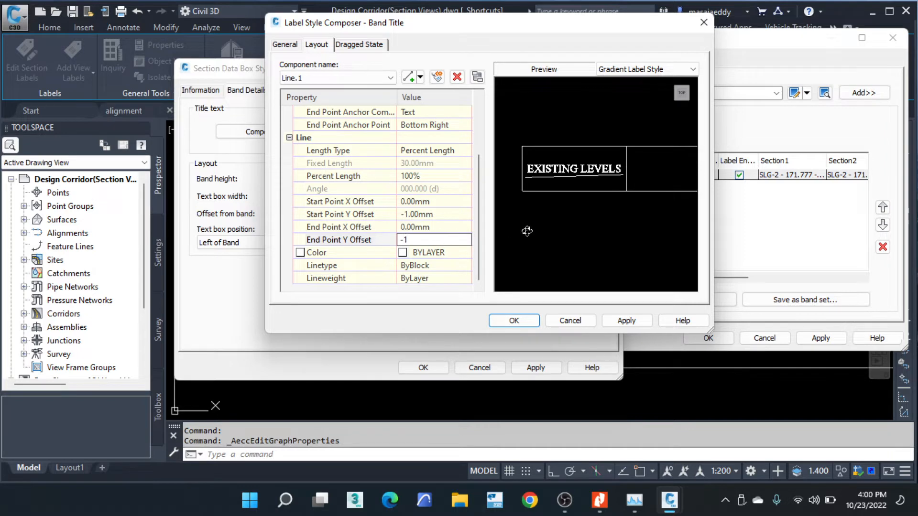
pyautogui.press('Return')
# Step: Set the title underline's colour to index colour 90
pyautogui.click(437, 252)
pyautogui.click(466, 252)
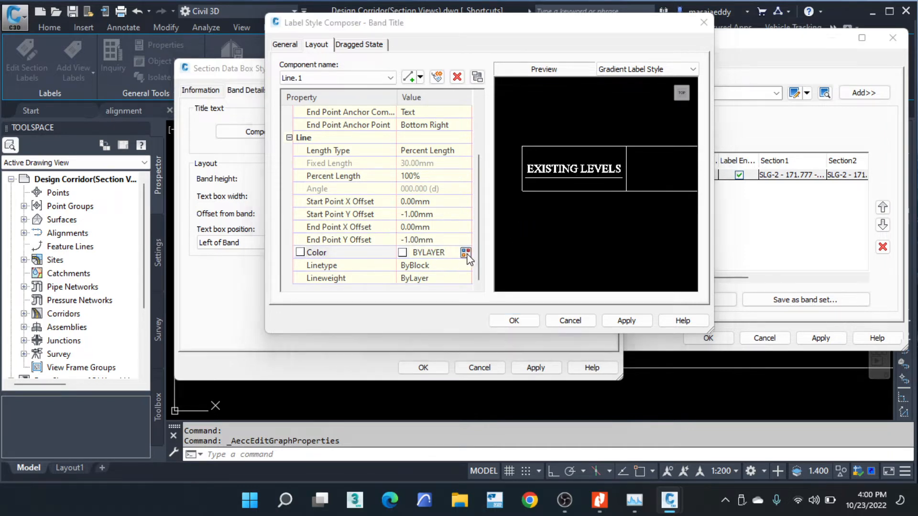
pyautogui.click(521, 238)
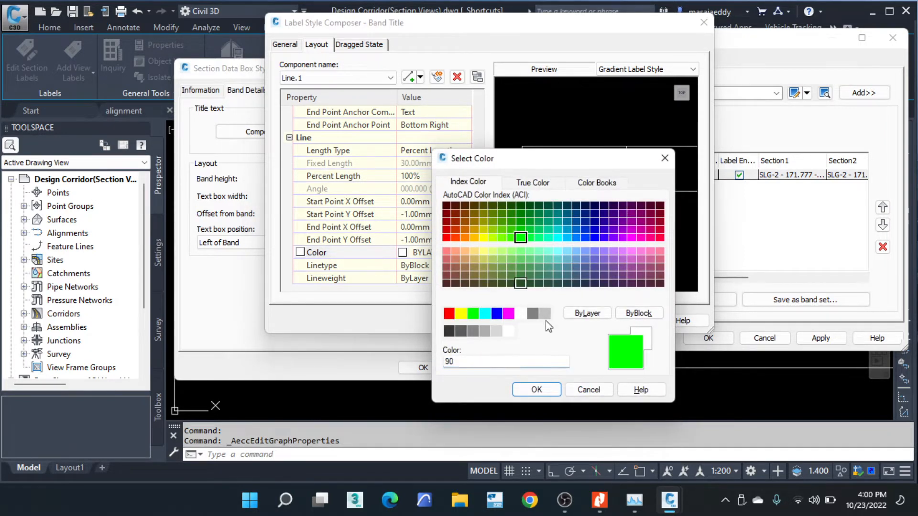
pyautogui.click(536, 389)
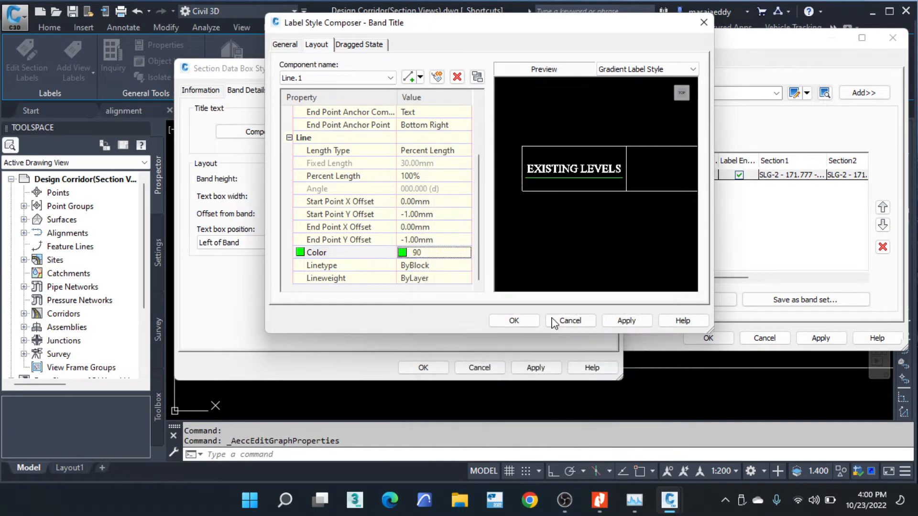
# Step: Set the title underline's linetype to DASHED from the acadiso.lin file and accept the band title label
pyautogui.click(427, 266)
pyautogui.click(467, 265)
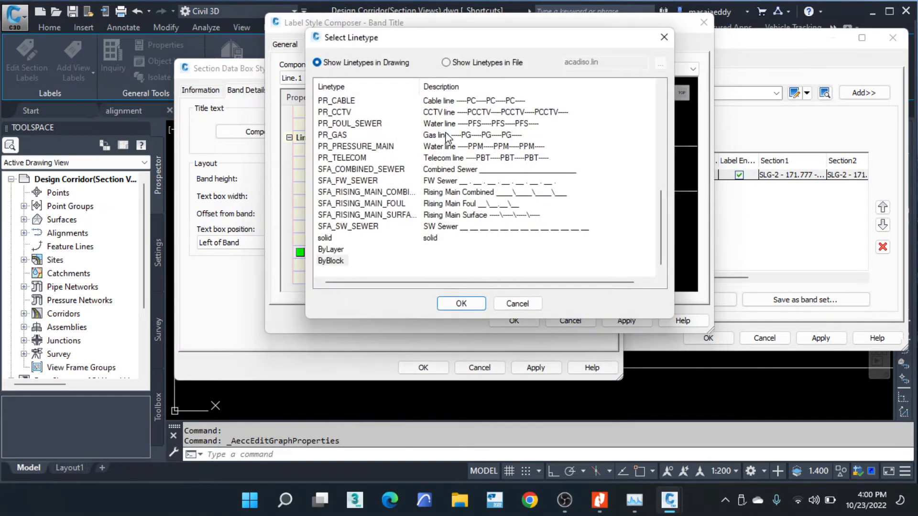
pyautogui.click(446, 63)
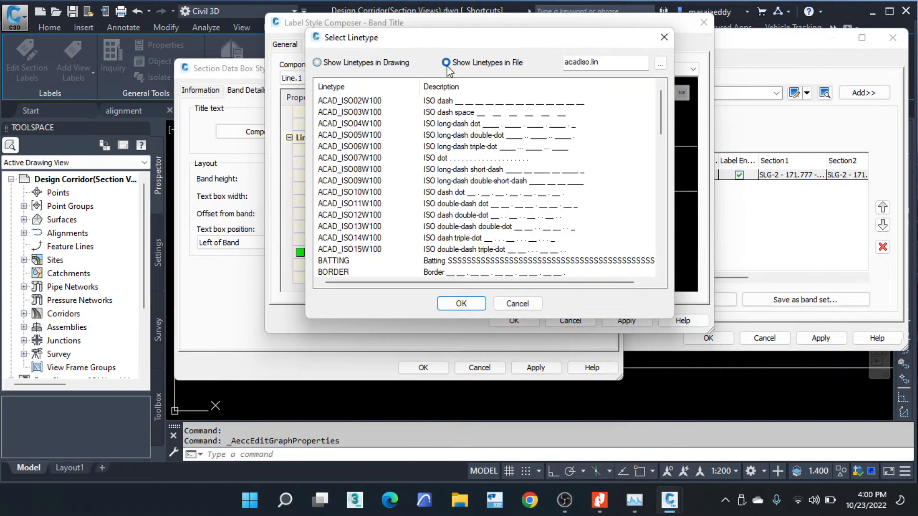
pyautogui.scroll(-5, 471, 136)
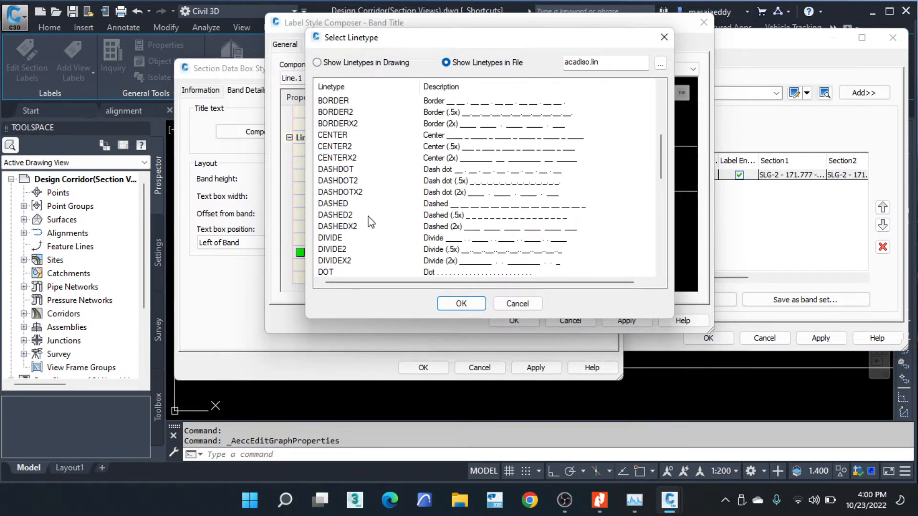
pyautogui.click(332, 204)
pyautogui.click(477, 308)
pyautogui.click(505, 322)
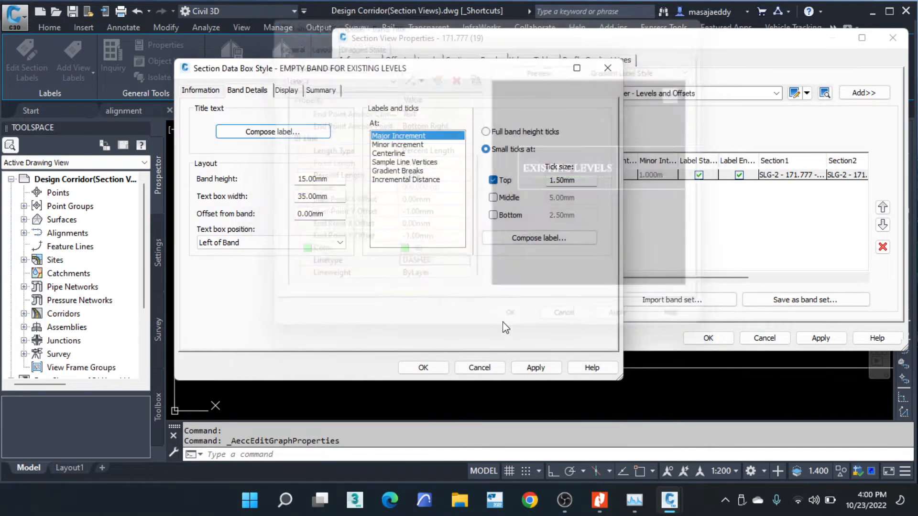
# Step: Make the band style's Labels at Major Increments visible and use full band height ticks at the major increment
pyautogui.moveTo(427, 68); pyautogui.dragTo(685, 67)
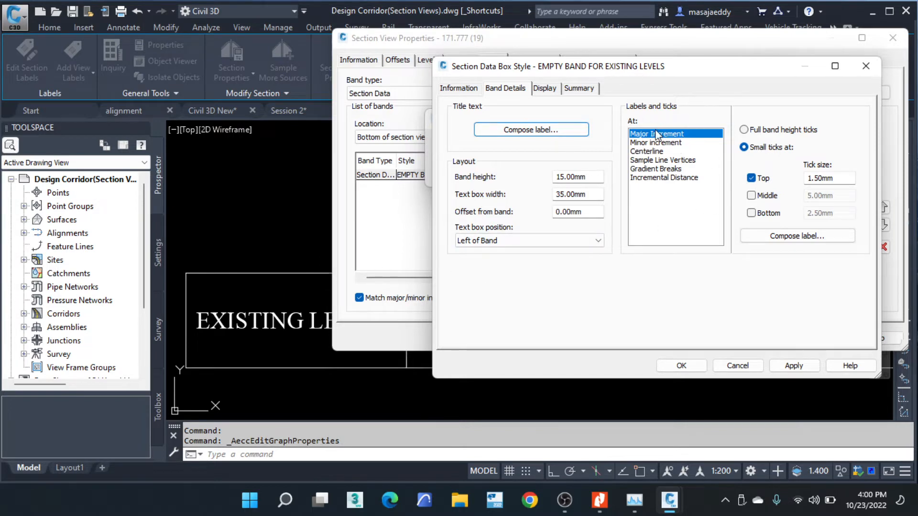
pyautogui.click(545, 88)
pyautogui.scroll(-2, 564, 191)
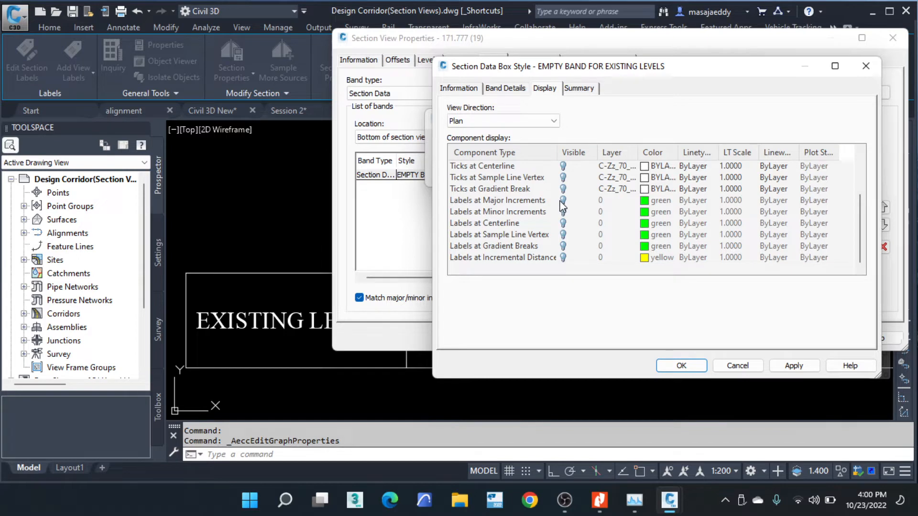
pyautogui.click(566, 203)
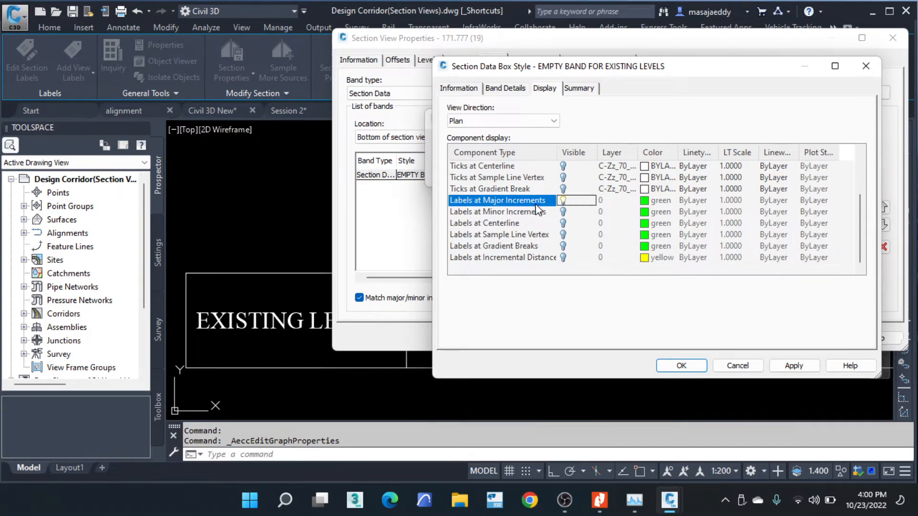
pyautogui.click(499, 90)
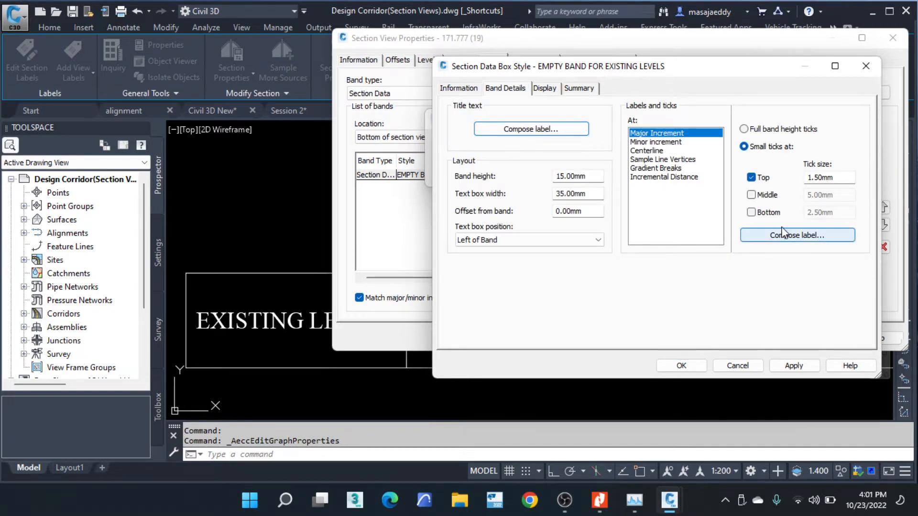
pyautogui.click(744, 129)
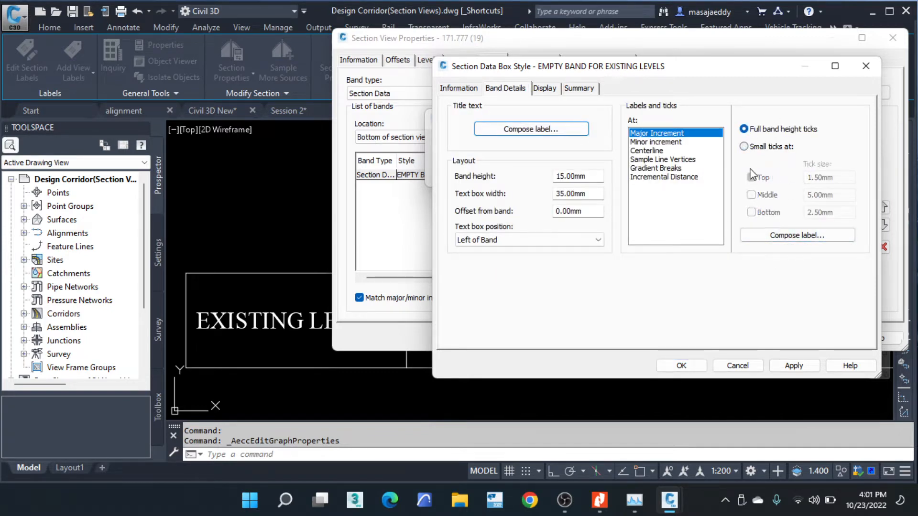
# Step: Add a text component named MAJOR LEVEL to the major increment label and anchor it at Band Middle
pyautogui.click(791, 235)
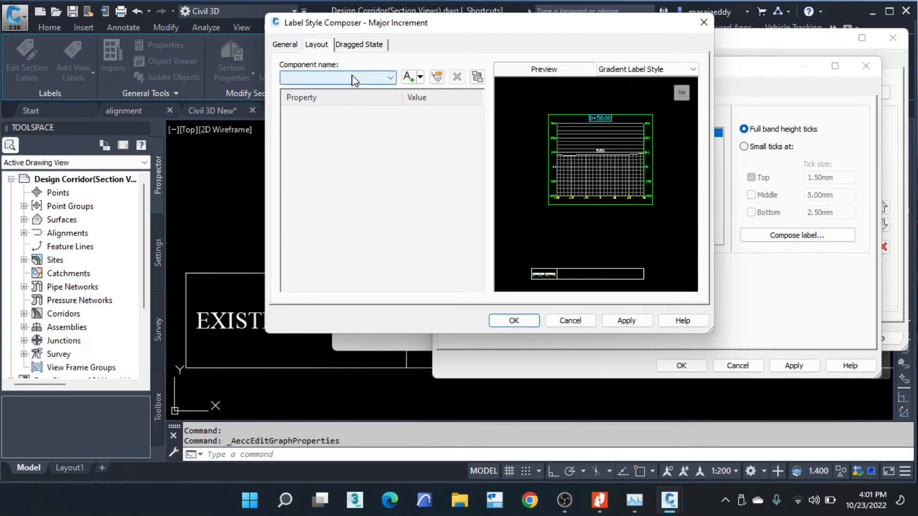
pyautogui.click(420, 77)
pyautogui.click(436, 92)
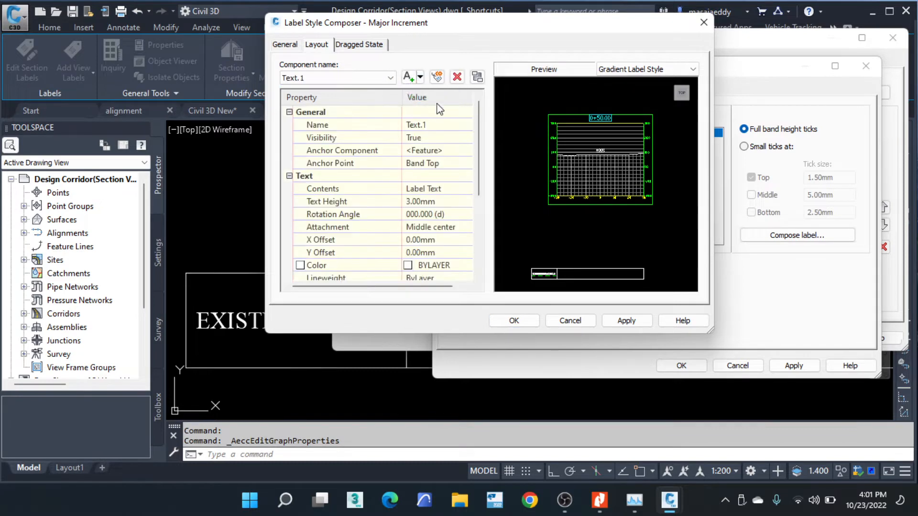
pyautogui.click(435, 125)
pyautogui.write('MAJOR LEVEL')
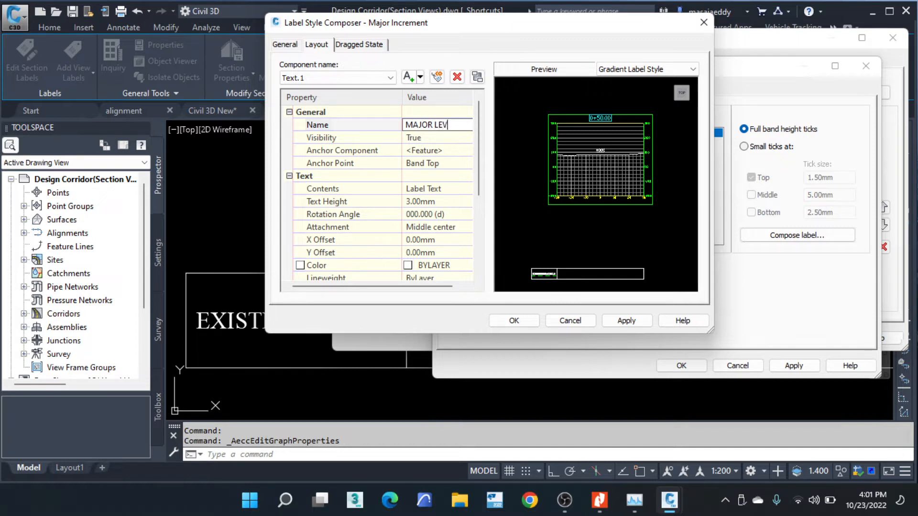
pyautogui.click(448, 163)
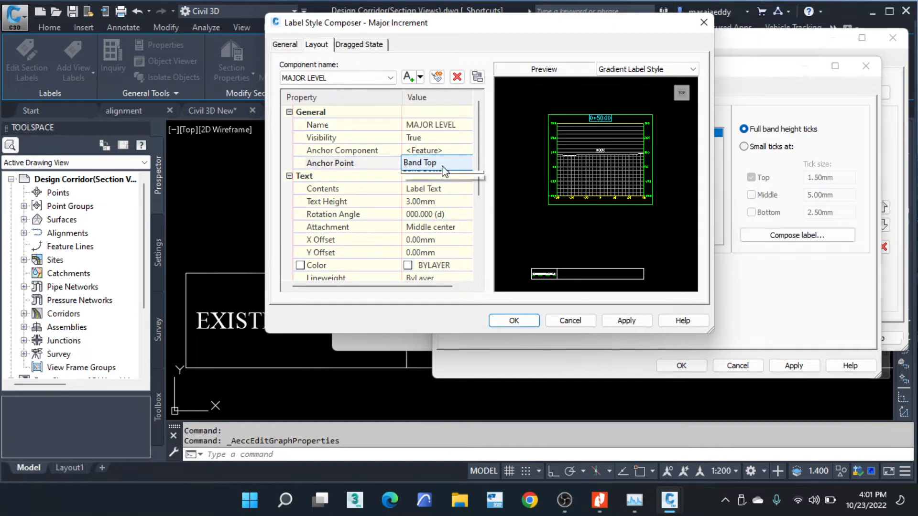
pyautogui.click(442, 163)
pyautogui.click(434, 187)
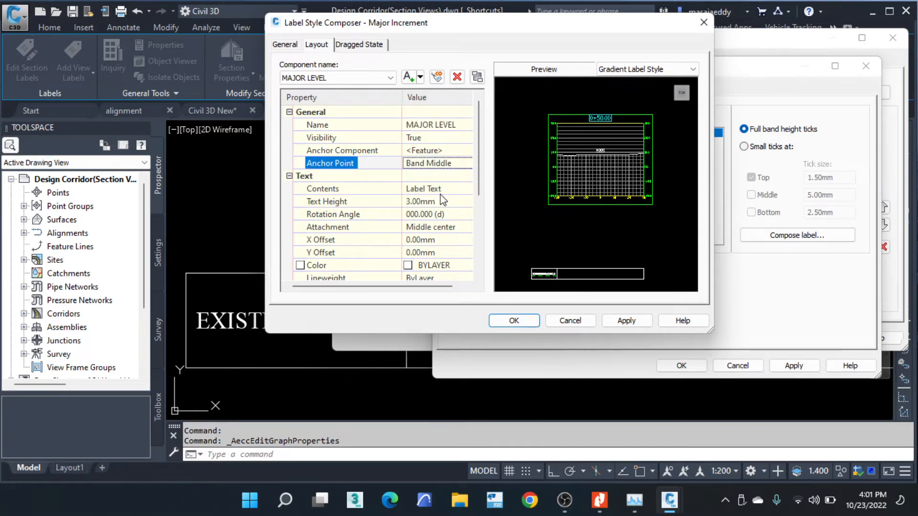
# Step: Replace the MAJOR LEVEL component's default text with the Section1 Level property at a precision of 1
pyautogui.click(446, 190)
pyautogui.click(466, 189)
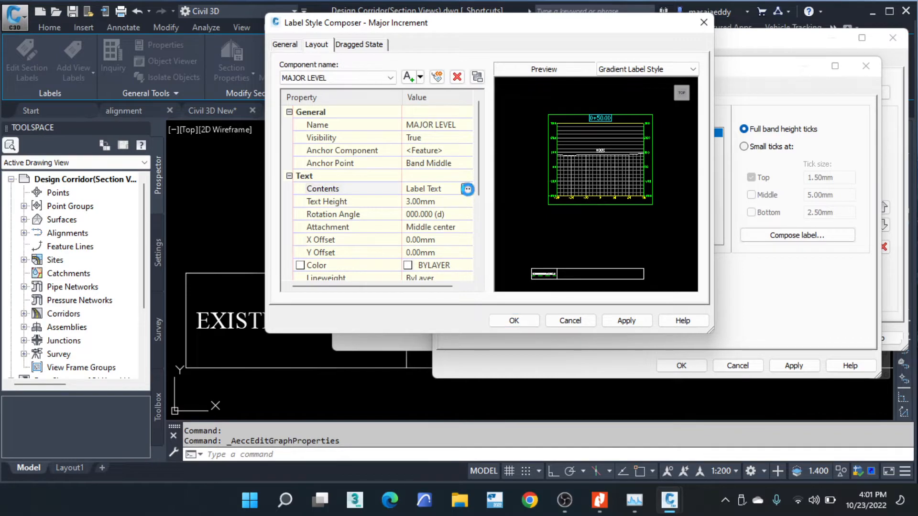
pyautogui.hotkey('ctrl', 'a')
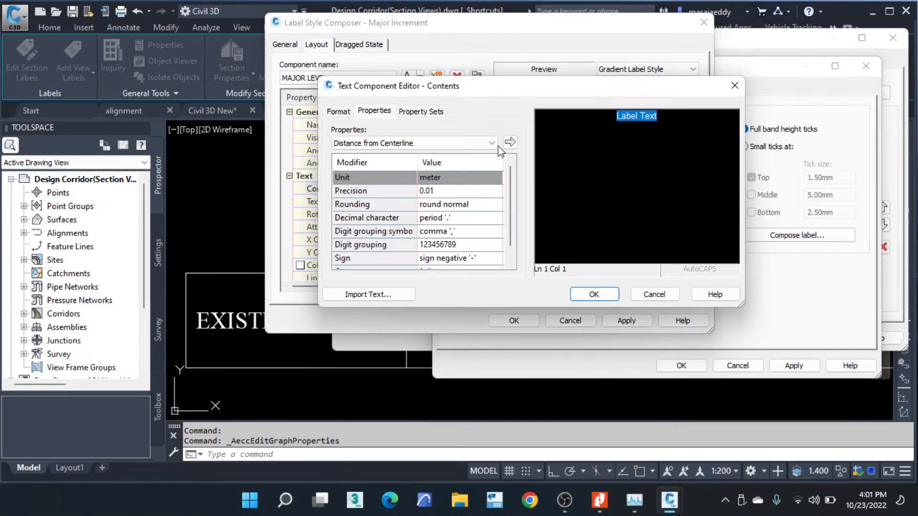
pyautogui.click(472, 144)
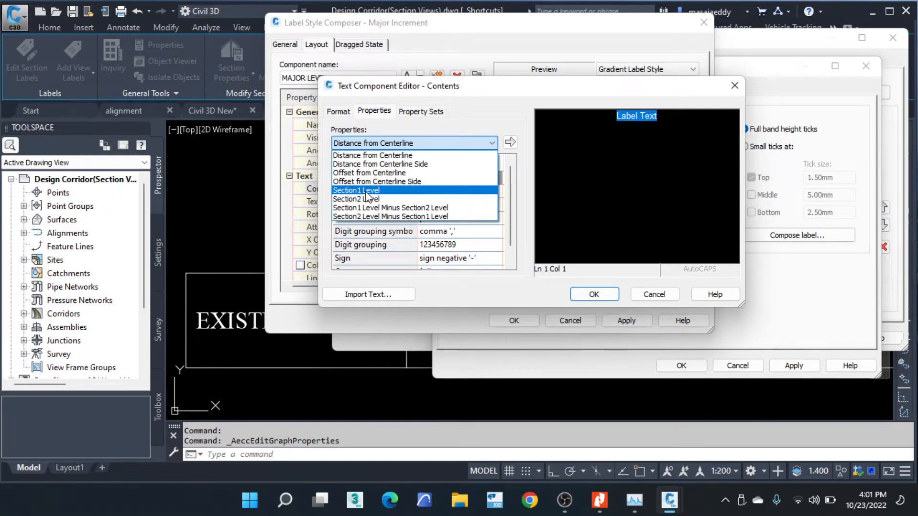
pyautogui.click(367, 190)
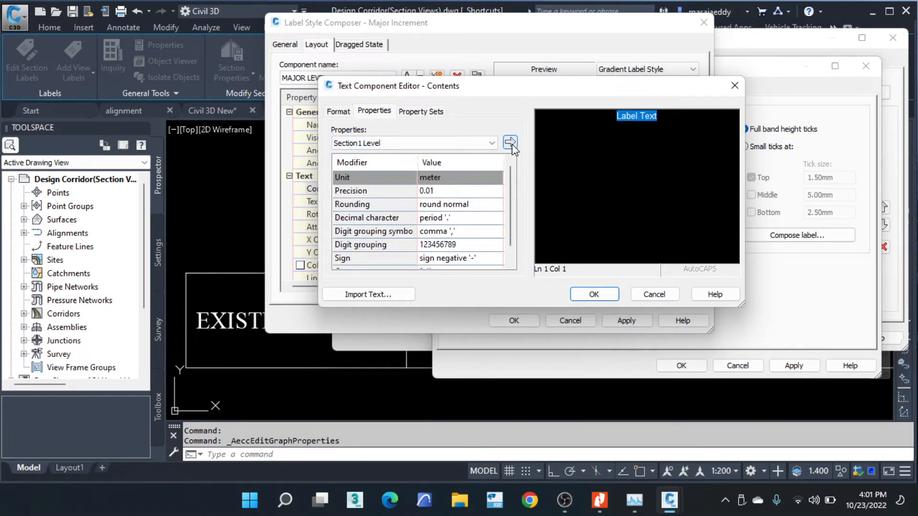
pyautogui.click(439, 191)
pyautogui.click(438, 191)
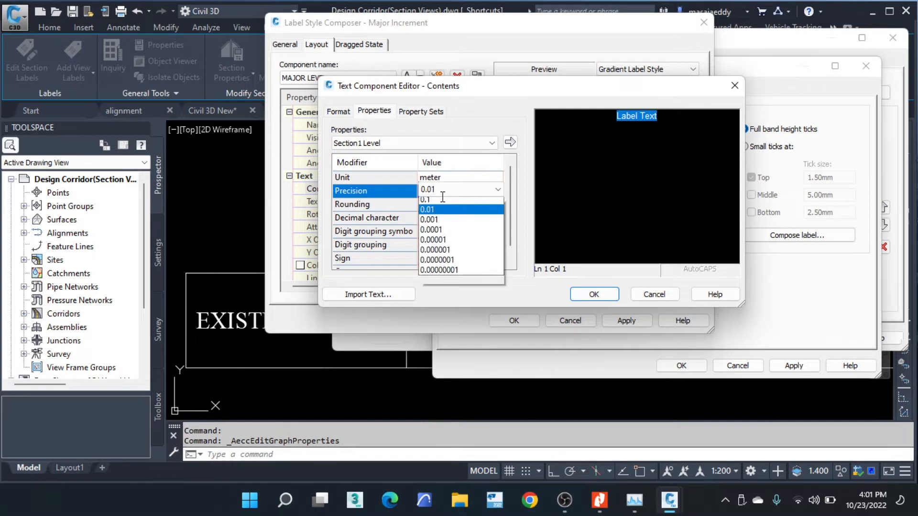
pyautogui.click(440, 200)
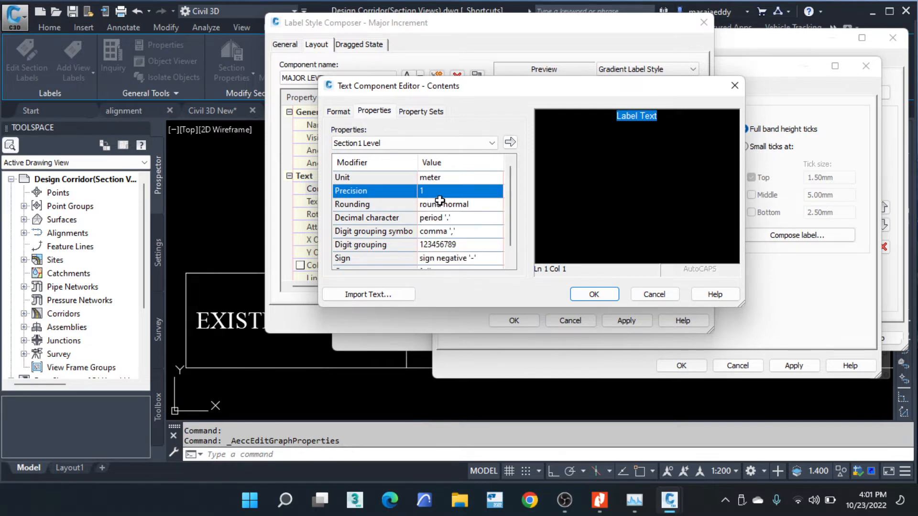
pyautogui.click(510, 142)
pyautogui.click(594, 294)
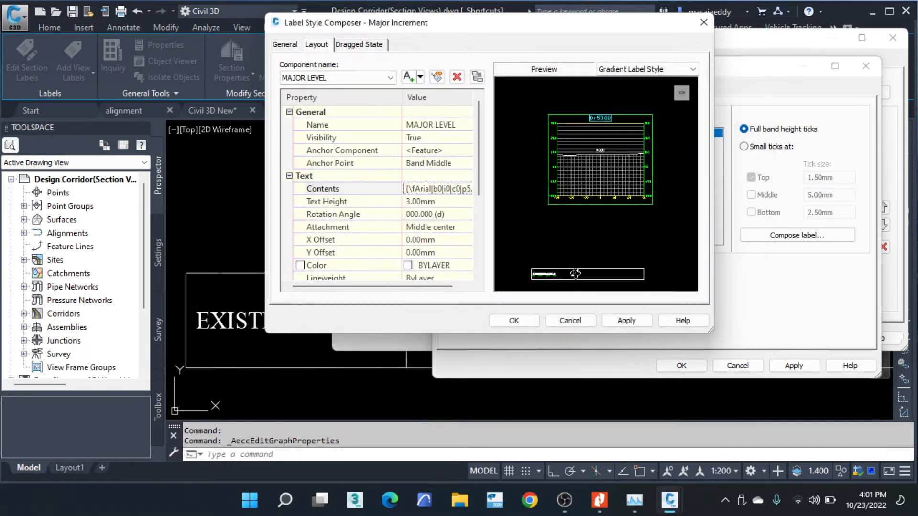
# Step: Set the MAJOR LEVEL text's rotation angle to 90 degrees and its colour to index colour 100, and accept the label
pyautogui.click(432, 214)
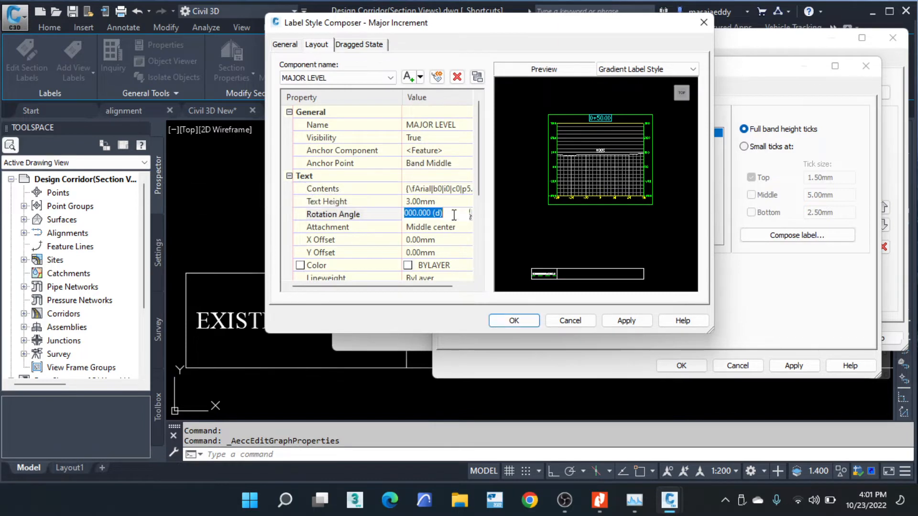
pyautogui.write('90')
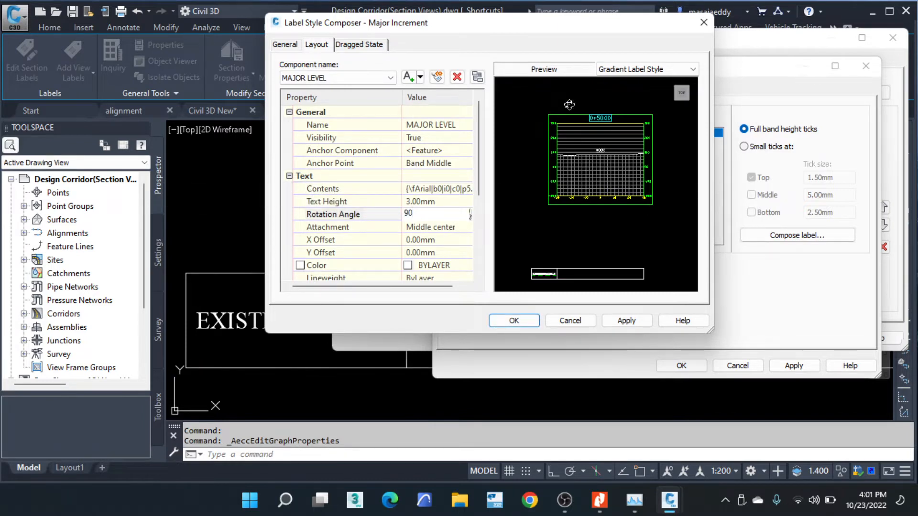
pyautogui.press('Return')
pyautogui.scroll(-1, 453, 216)
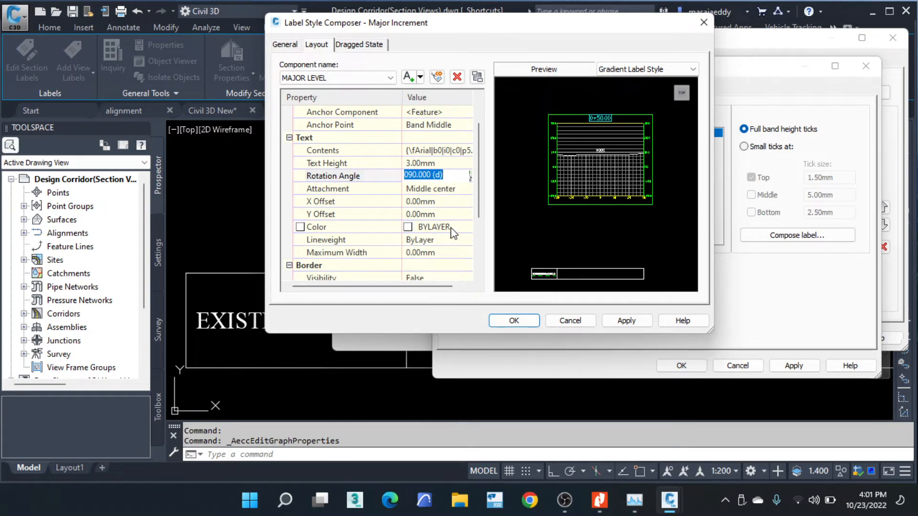
pyautogui.click(452, 227)
pyautogui.click(470, 227)
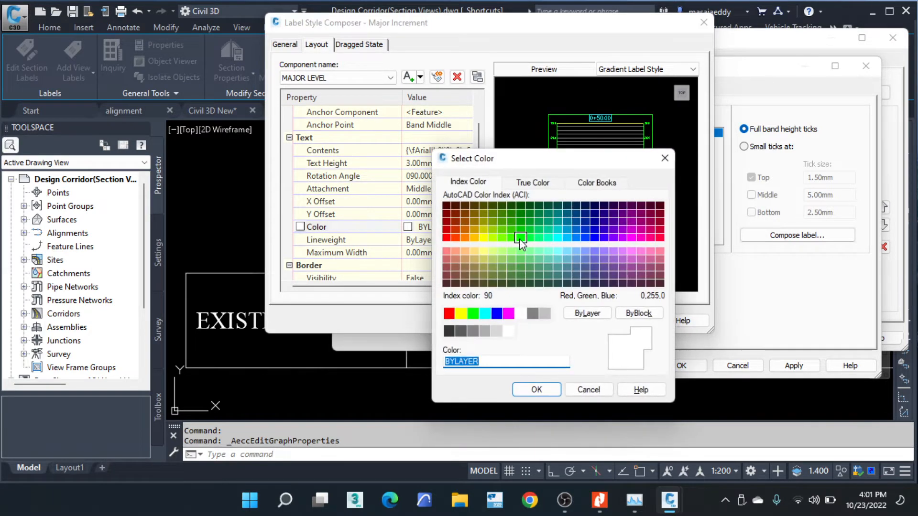
pyautogui.click(529, 238)
pyautogui.click(535, 389)
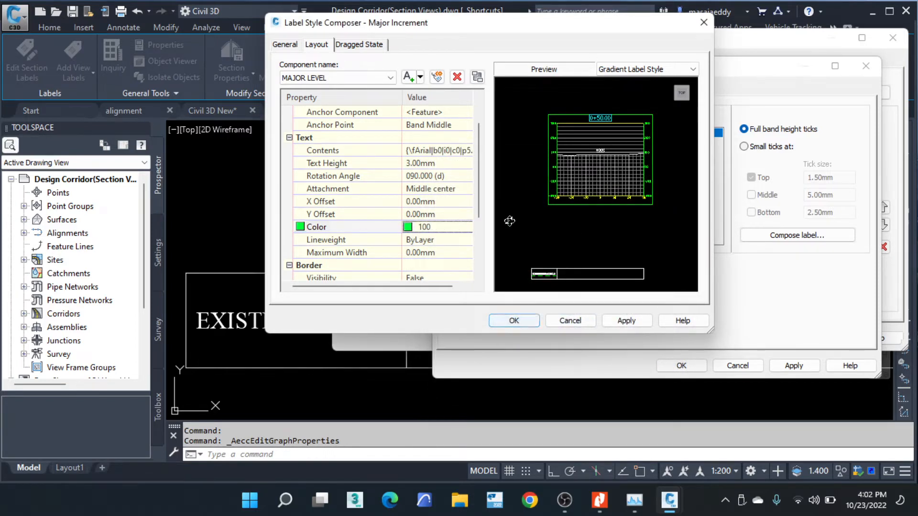
pyautogui.click(513, 321)
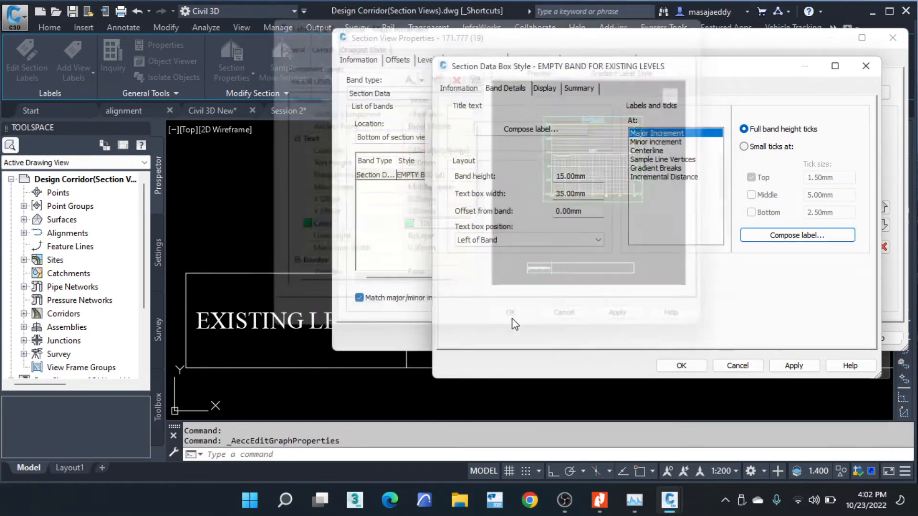
# Step: Apply the edited band style and section view properties, and check the level labels along the band
pyautogui.click(683, 366)
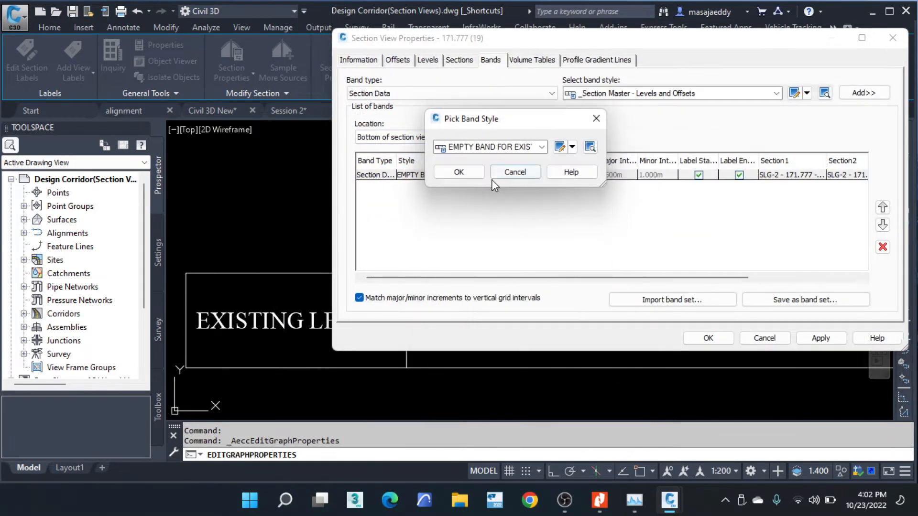
pyautogui.click(437, 171)
pyautogui.click(731, 338)
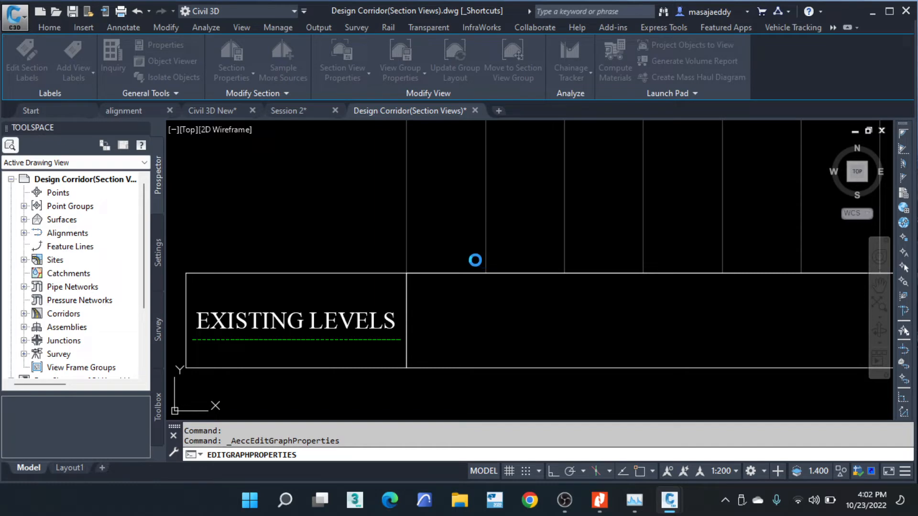
pyautogui.scroll(-1, 359, 245)
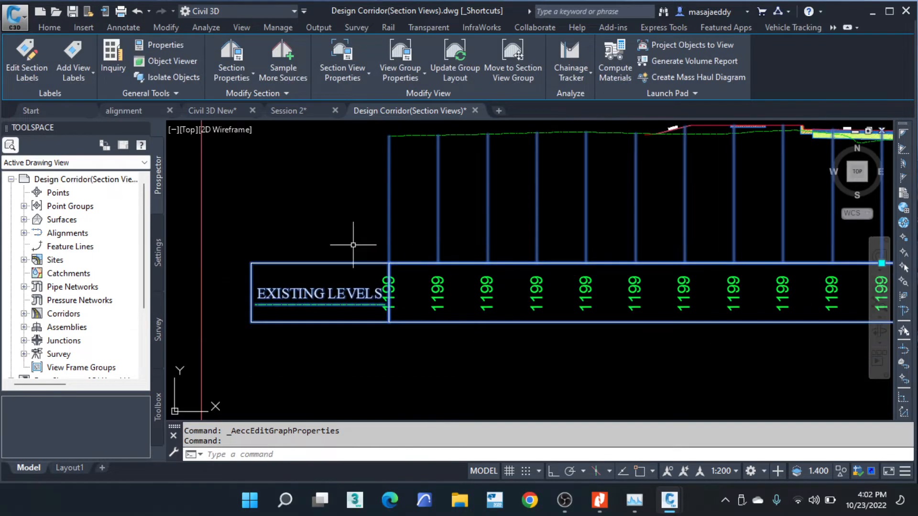
pyautogui.moveTo(713, 292); pyautogui.dragTo(511, 274, button='middle')
pyautogui.scroll(-4, 511, 274)
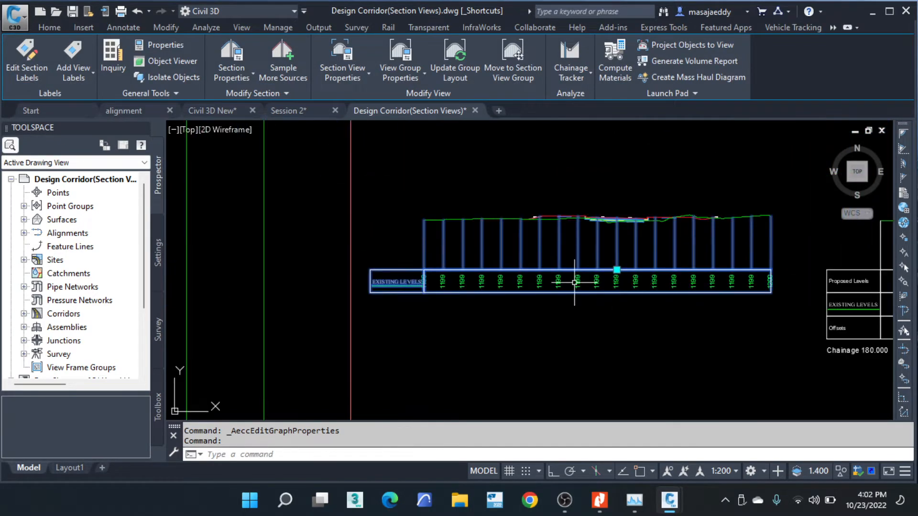
# Step: Open the section view properties of the selected section view that carries the single EXISTING LEVELS band
pyautogui.scroll(9, 384, 291)
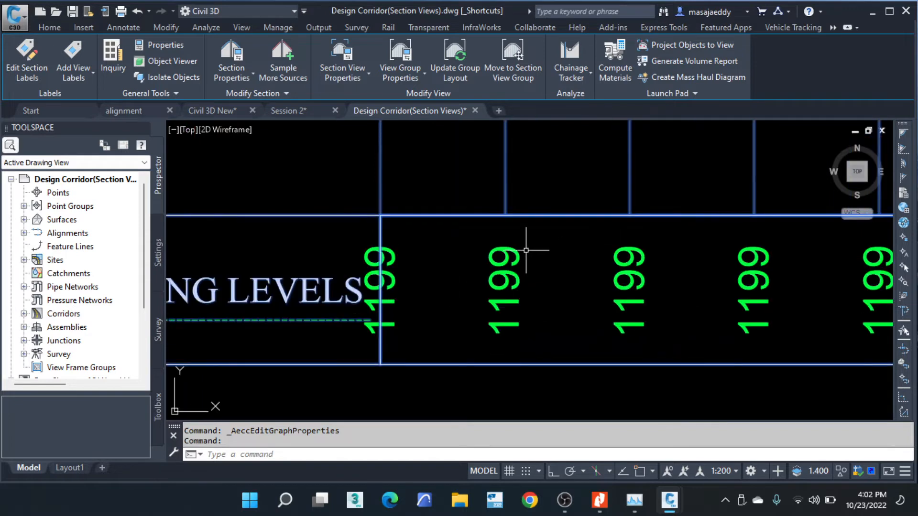
pyautogui.moveTo(753, 205); pyautogui.dragTo(614, 233, button='middle')
pyautogui.moveTo(694, 217); pyautogui.dragTo(581, 217, button='middle')
pyautogui.scroll(-5, 584, 214)
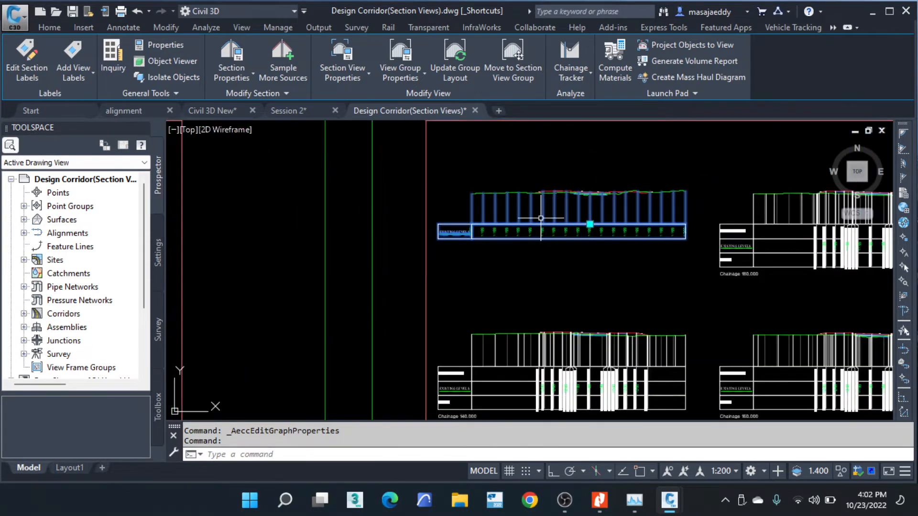
pyautogui.scroll(5, 522, 222)
pyautogui.scroll(-2, 445, 244)
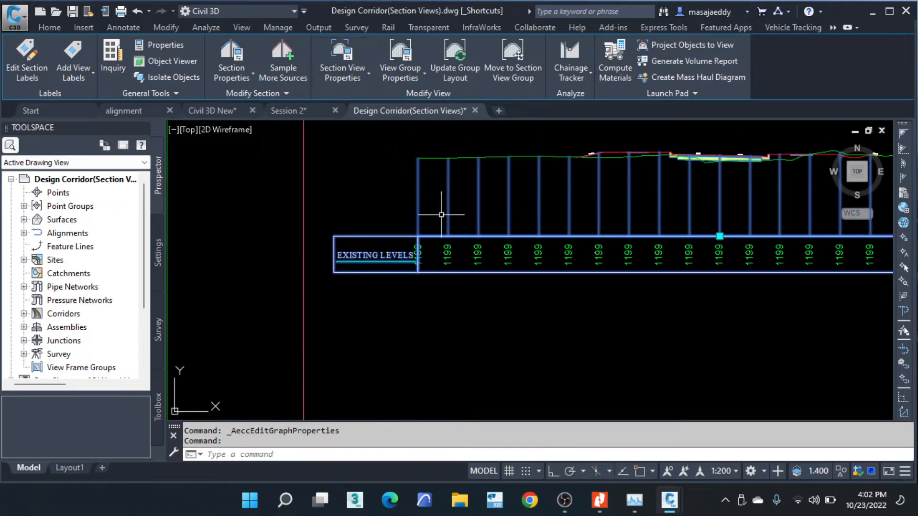
pyautogui.rightClick(458, 192)
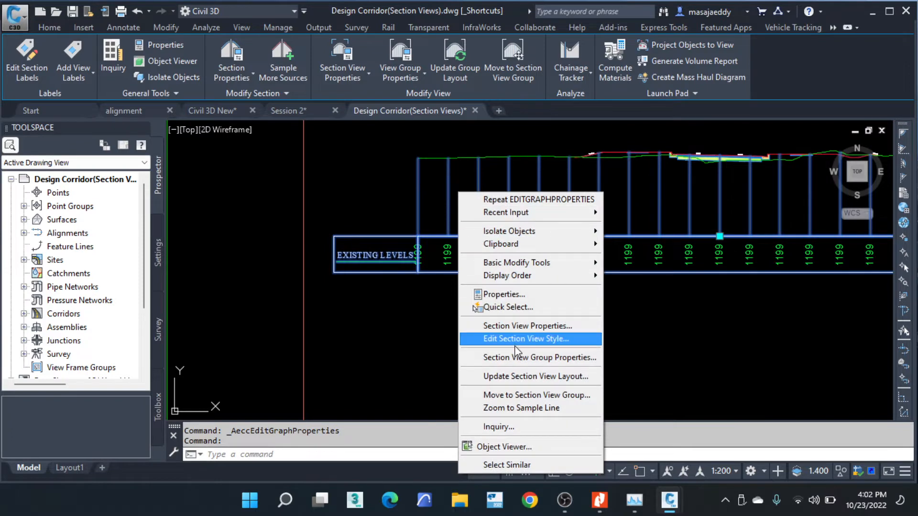
pyautogui.click(526, 326)
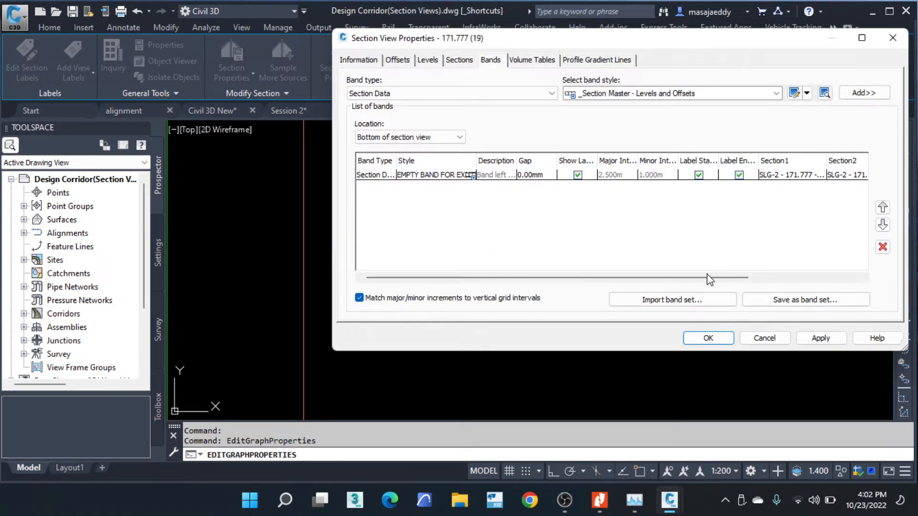
# Step: Assign the Mityana EG section as Section1 of the existing levels band and pick its Section2 source
pyautogui.moveTo(710, 280); pyautogui.dragTo(841, 280)
pyautogui.click(646, 178)
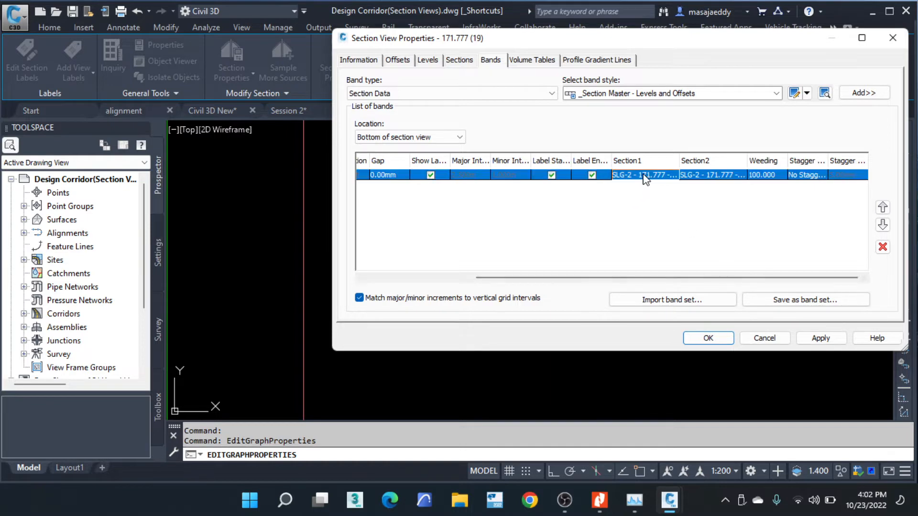
pyautogui.click(644, 177)
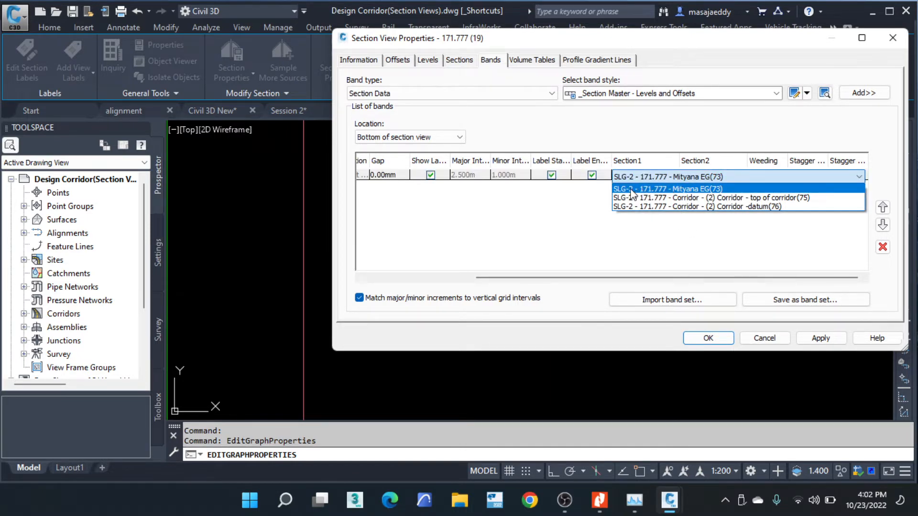
pyautogui.click(710, 197)
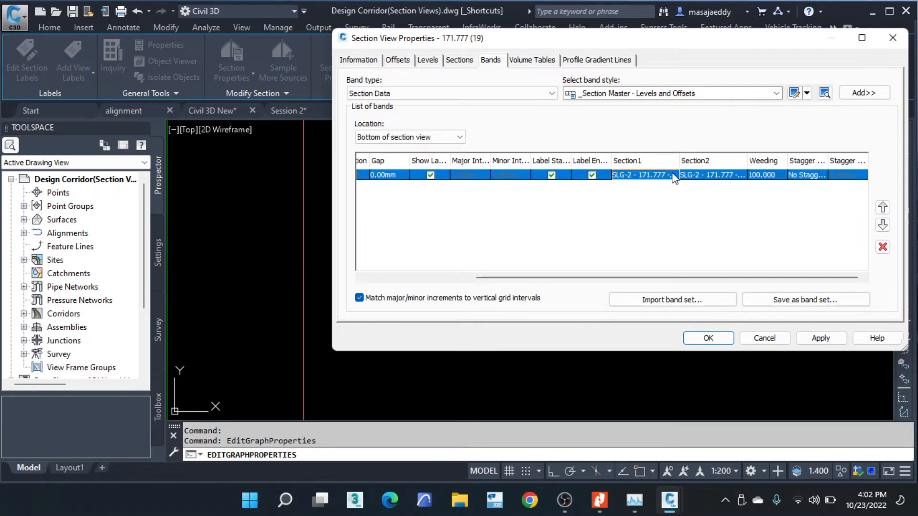
pyautogui.click(720, 176)
pyautogui.click(723, 178)
pyautogui.click(705, 197)
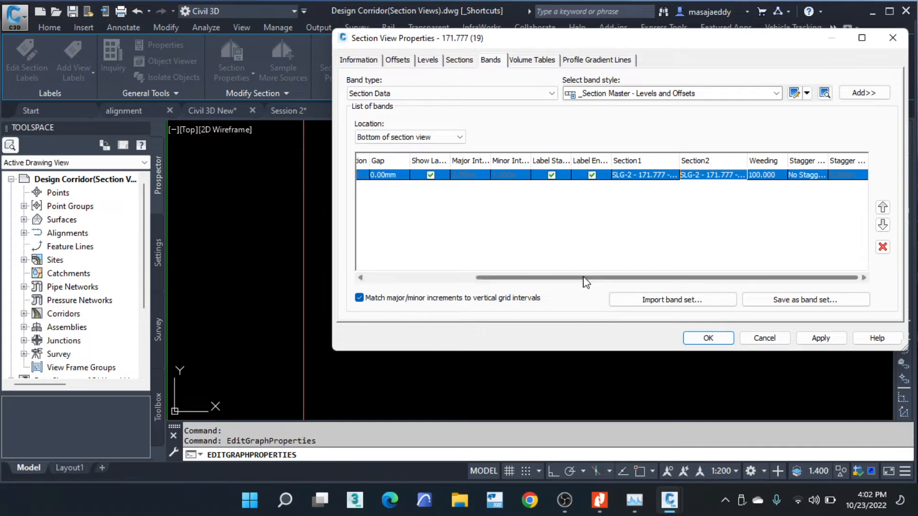
# Step: Edit the band style EMPTY BAND FOR EXISTING LEVELS and open the label composer for its Major Increment
pyautogui.moveTo(586, 279); pyautogui.dragTo(403, 275)
pyautogui.click(421, 175)
pyautogui.click(471, 175)
pyautogui.click(471, 175)
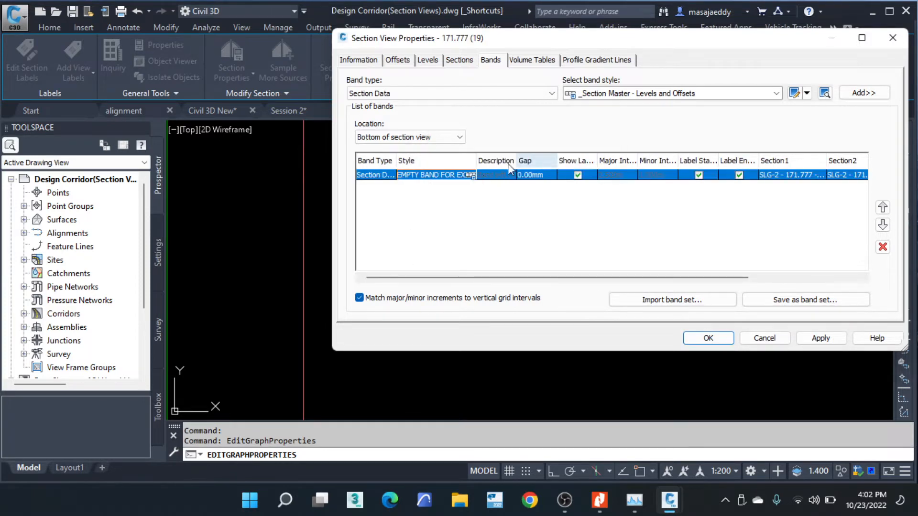
pyautogui.click(473, 176)
pyautogui.click(572, 146)
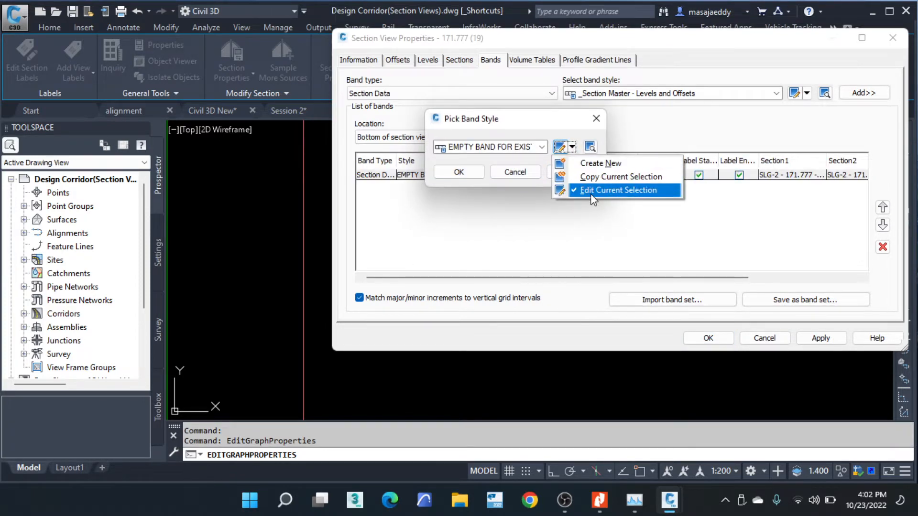
pyautogui.click(593, 190)
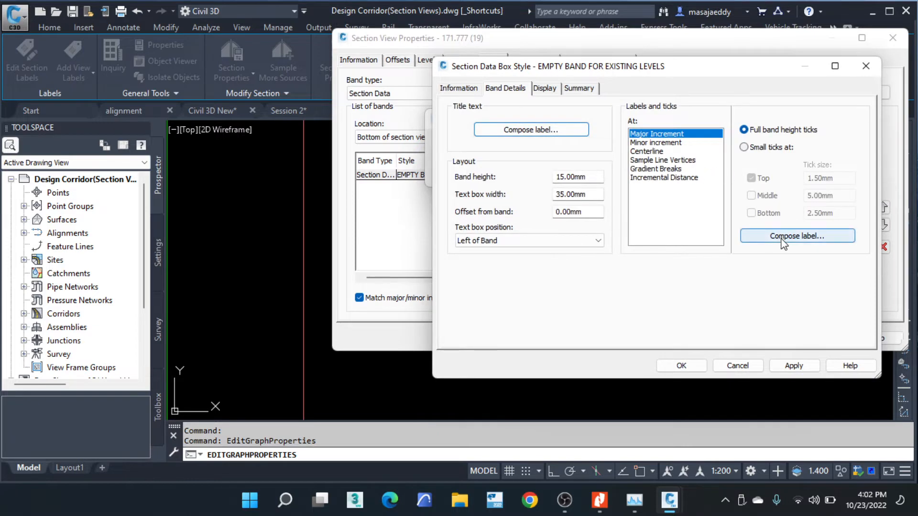
pyautogui.click(781, 239)
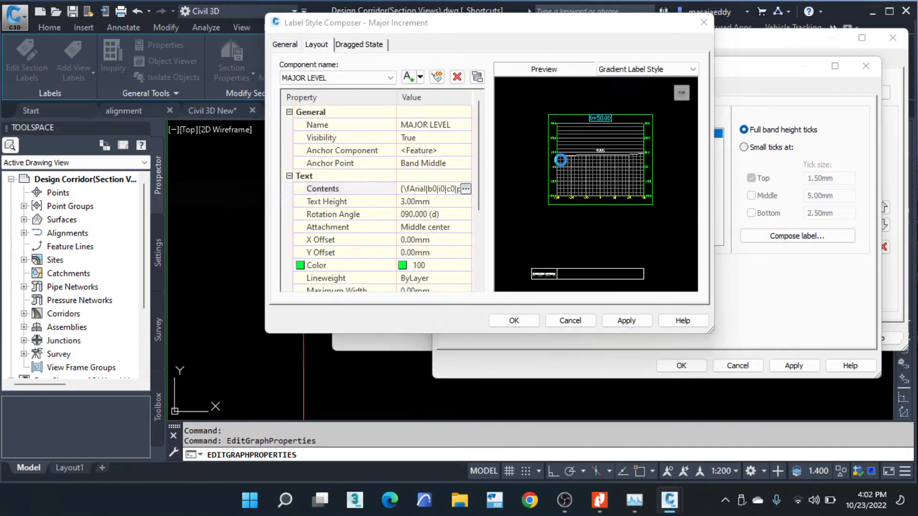
# Step: Replace the MAJOR LEVEL text contents with the Section1 Level property at a precision of 0.01
pyautogui.click(465, 188)
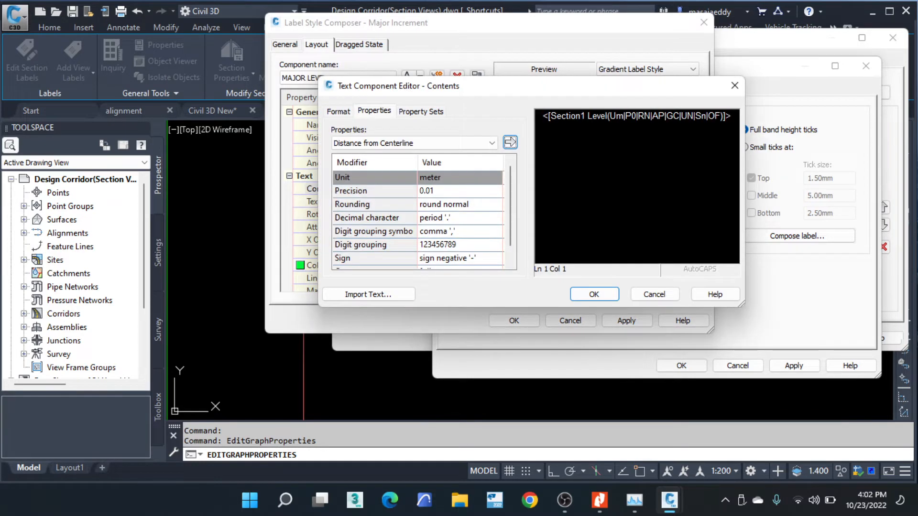
pyautogui.moveTo(731, 116); pyautogui.dragTo(515, 120)
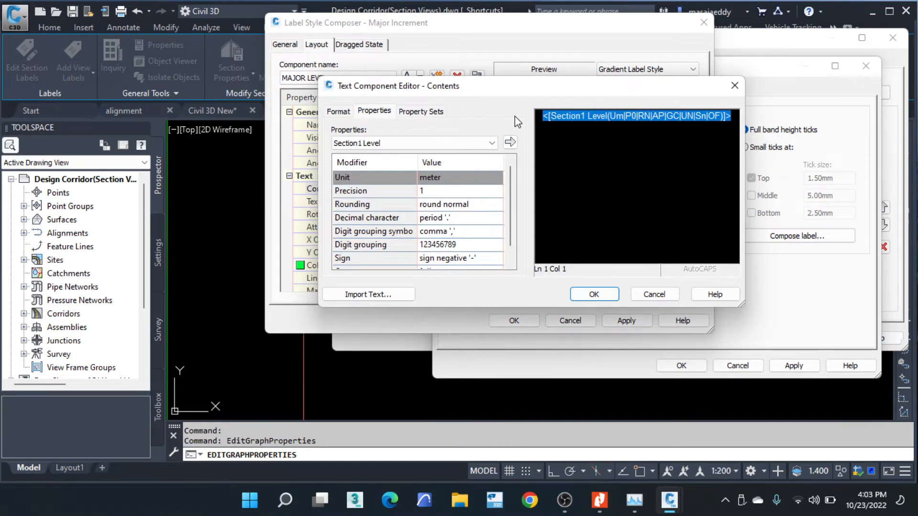
pyautogui.press('Delete')
pyautogui.click(435, 191)
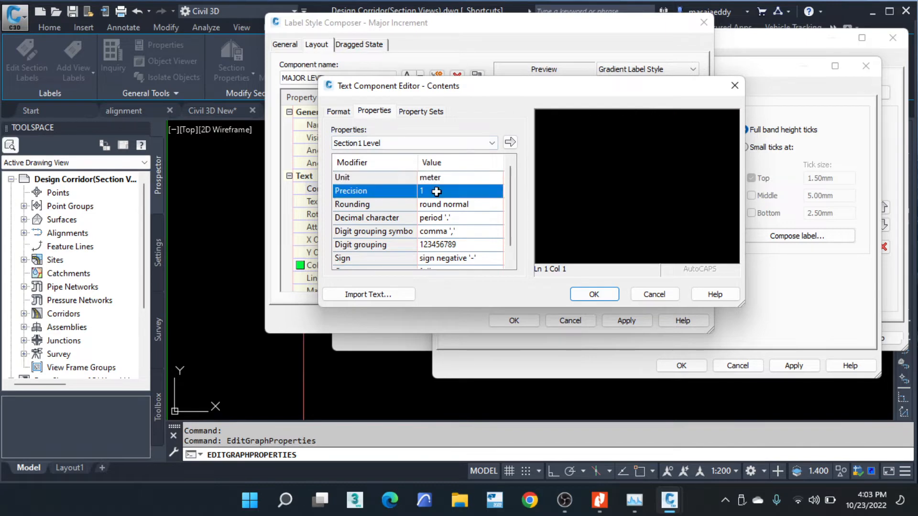
pyautogui.click(436, 191)
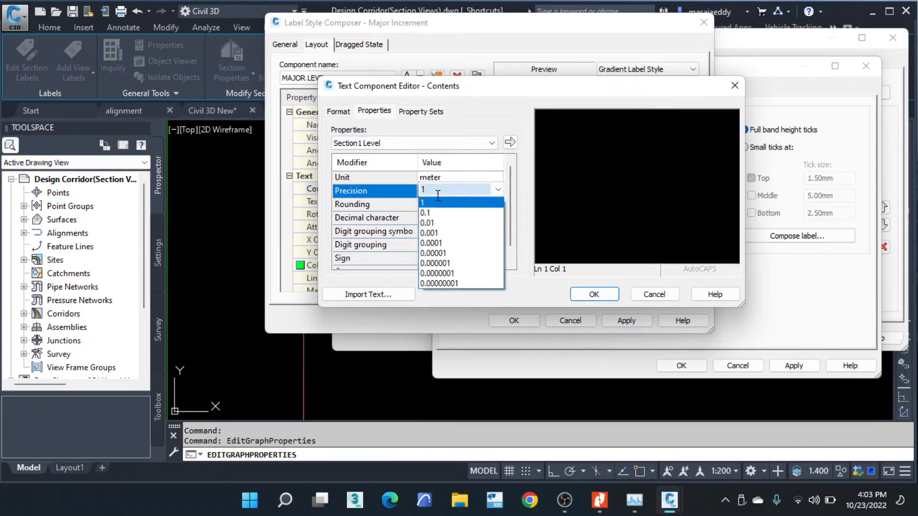
pyautogui.click(438, 223)
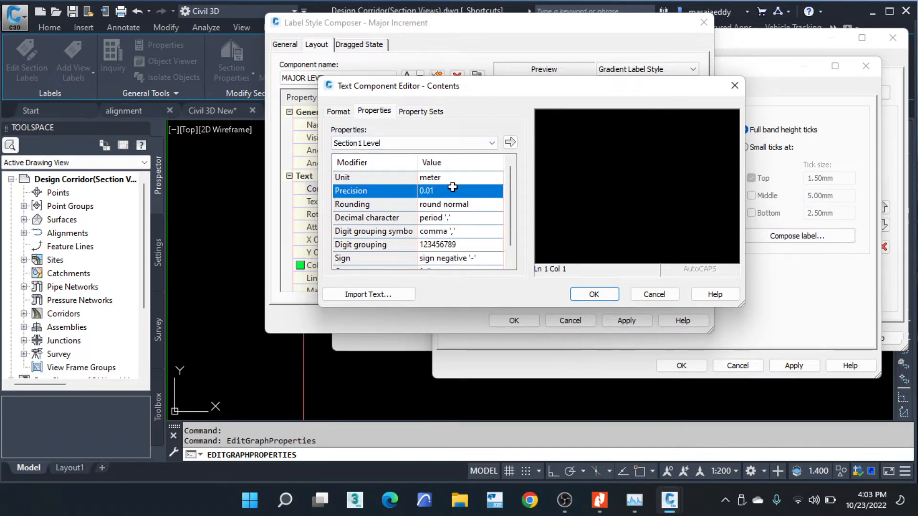
pyautogui.click(476, 143)
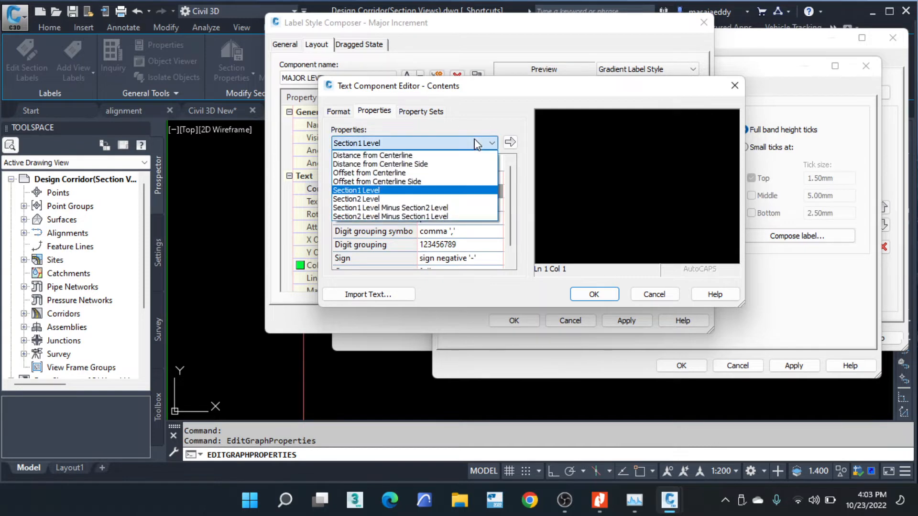
pyautogui.click(476, 143)
pyautogui.click(509, 142)
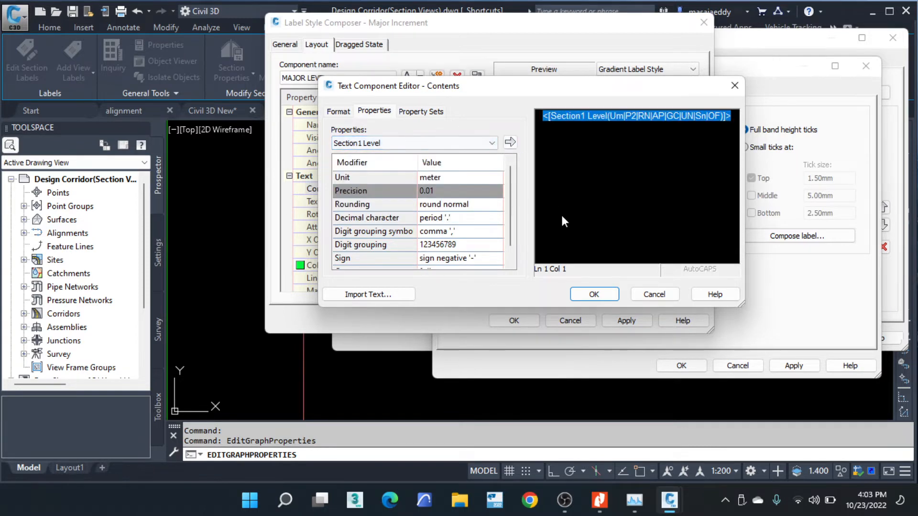
pyautogui.click(593, 294)
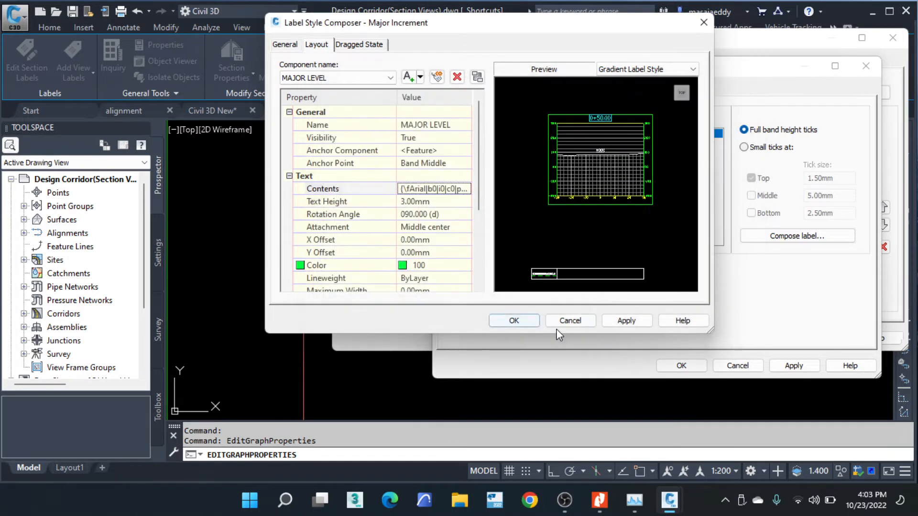
pyautogui.click(512, 320)
# Step: Set the band title text colour to index 110 and accept the band style and section view property changes
pyautogui.click(543, 129)
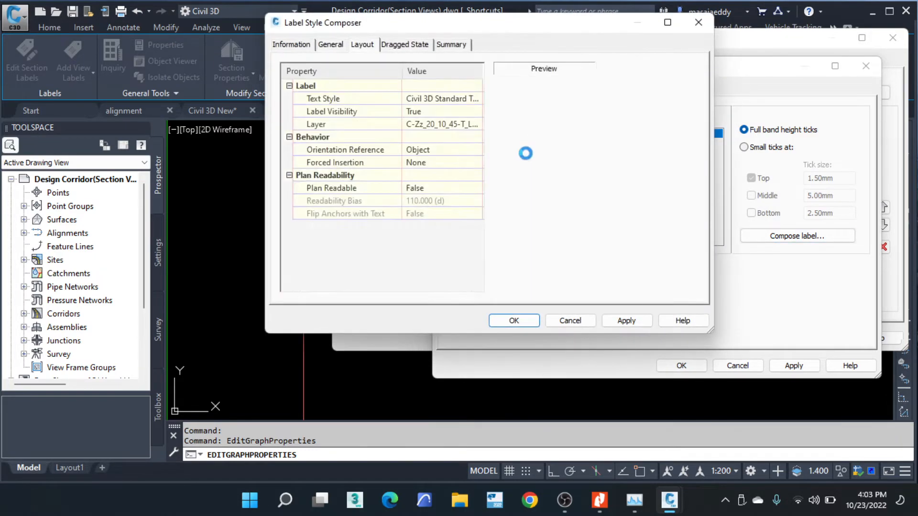
pyautogui.click(433, 265)
pyautogui.click(465, 266)
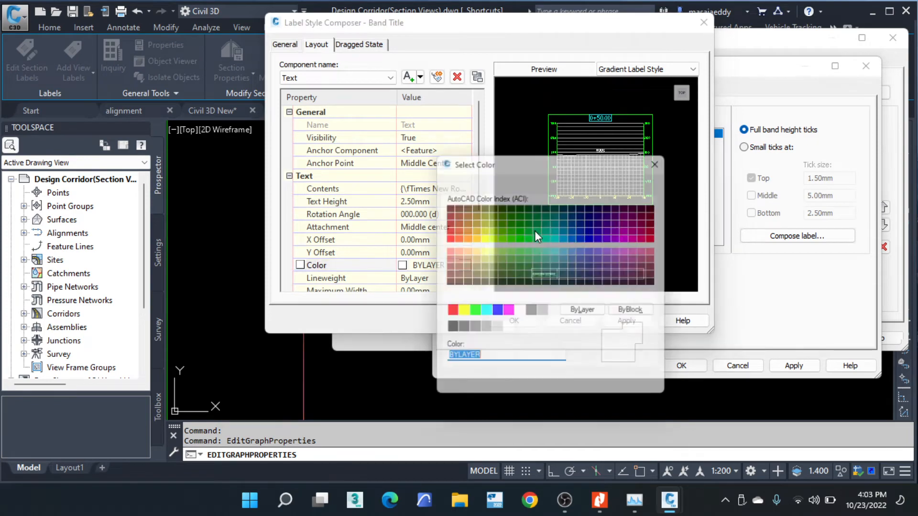
pyautogui.click(539, 237)
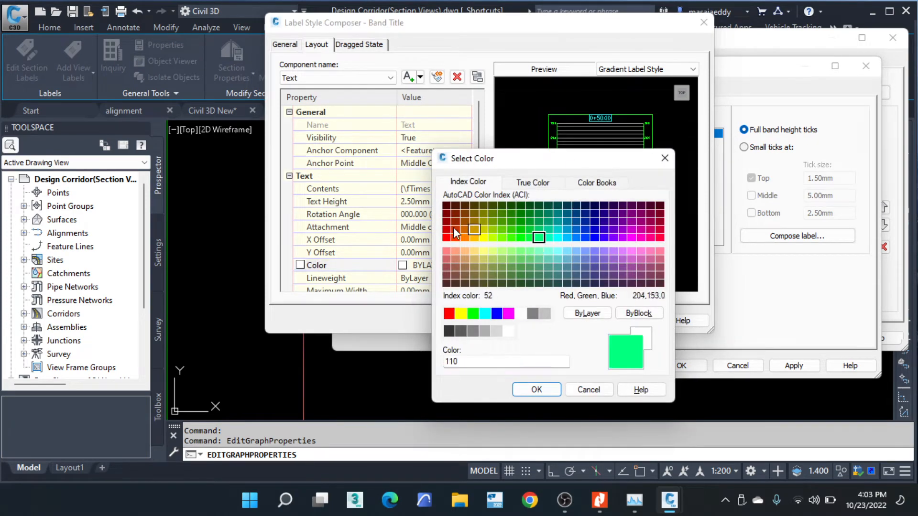
pyautogui.click(536, 389)
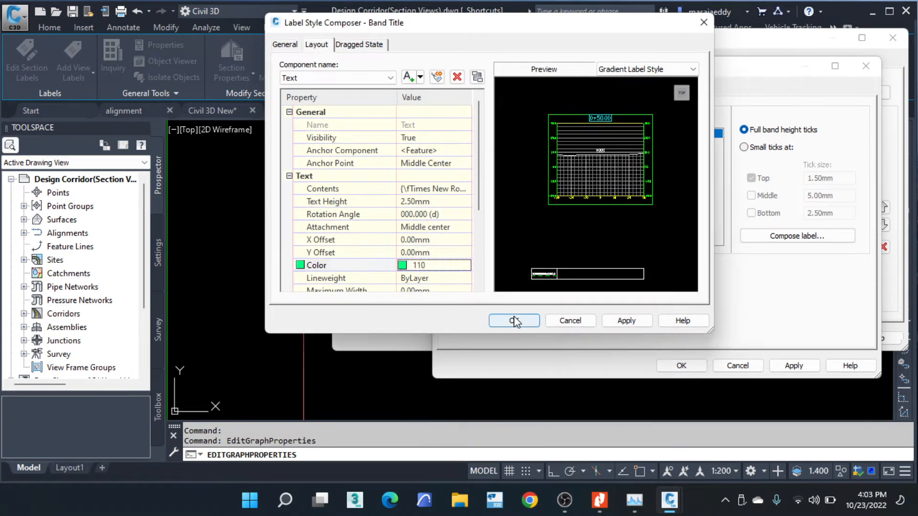
pyautogui.click(527, 318)
pyautogui.click(681, 366)
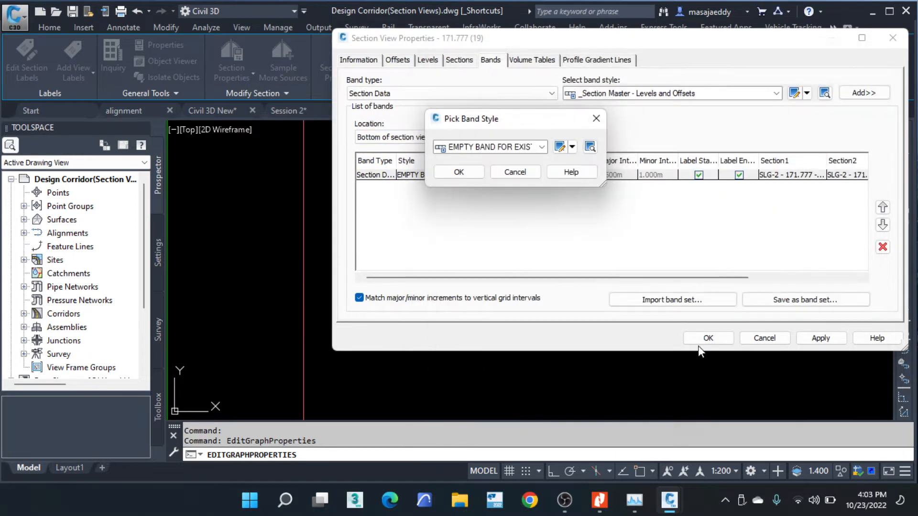
pyautogui.click(458, 172)
pyautogui.click(707, 338)
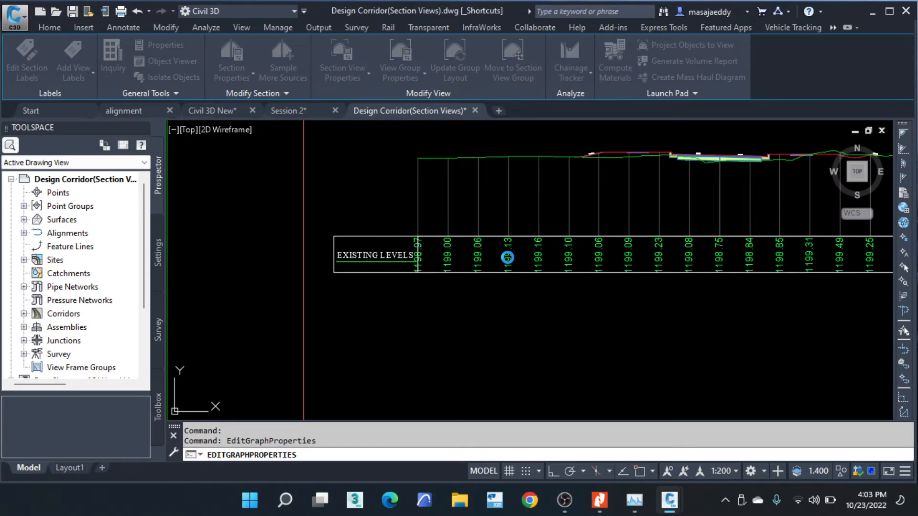
# Step: Examine the level labels along the EXISTING LEVELS band, including the fit of the first one beside the title
pyautogui.press('Escape')
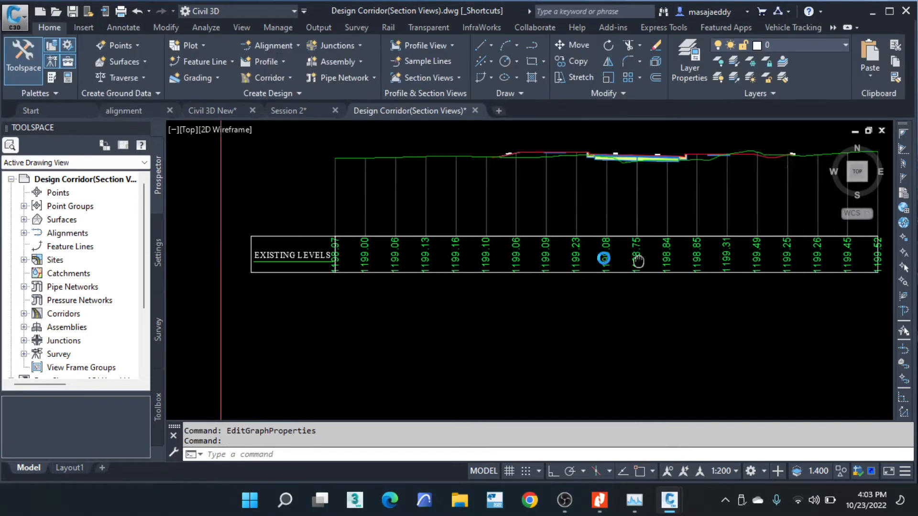
pyautogui.scroll(5, 635, 260)
pyautogui.scroll(2, 706, 243)
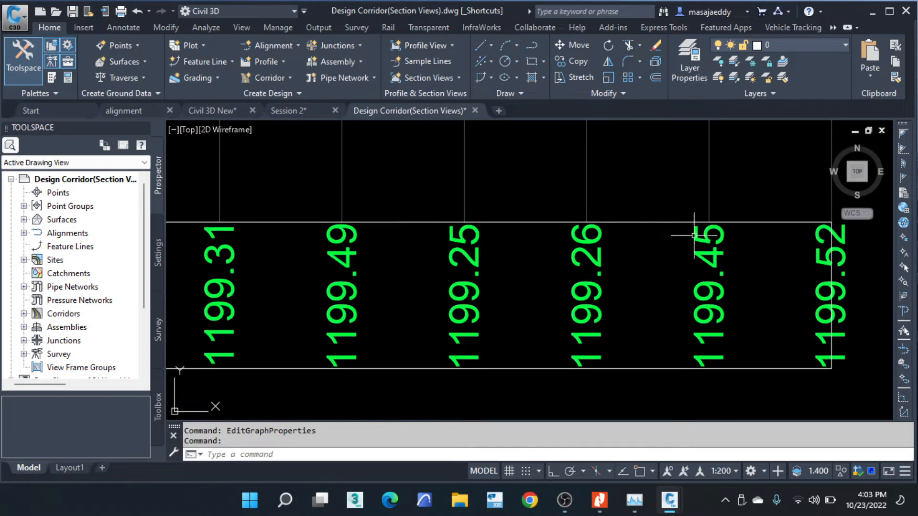
pyautogui.scroll(-2, 669, 254)
pyautogui.scroll(-2, 654, 238)
pyautogui.moveTo(437, 238); pyautogui.dragTo(765, 260, button='middle')
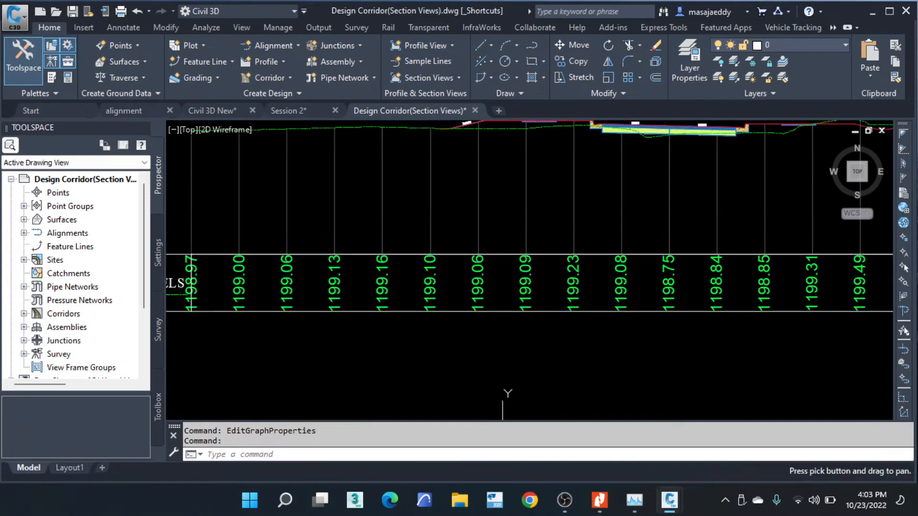
pyautogui.moveTo(297, 240); pyautogui.dragTo(559, 218, button='middle')
pyautogui.scroll(2, 432, 253)
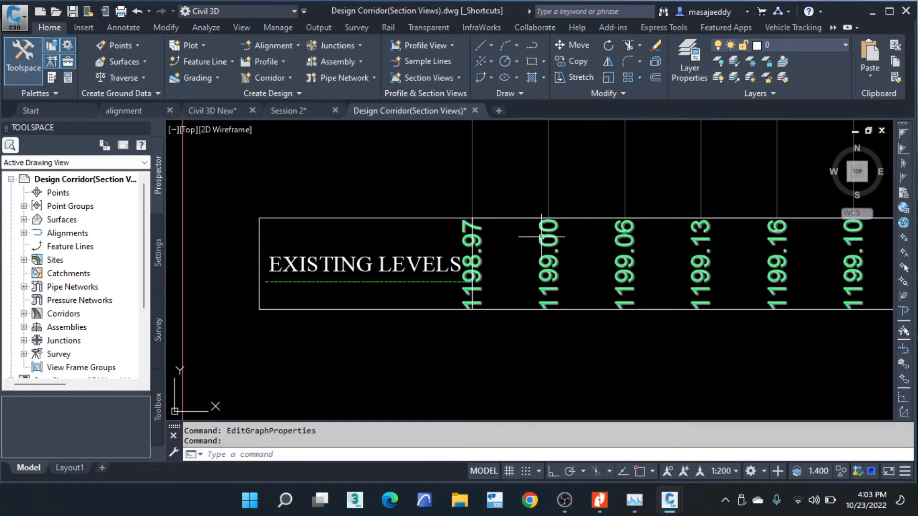
pyautogui.scroll(2, 551, 227)
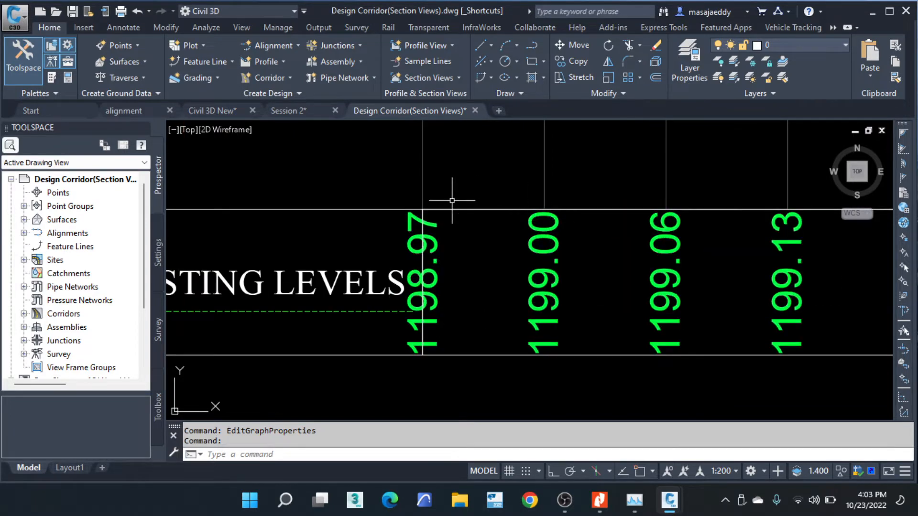
pyautogui.scroll(-1, 449, 199)
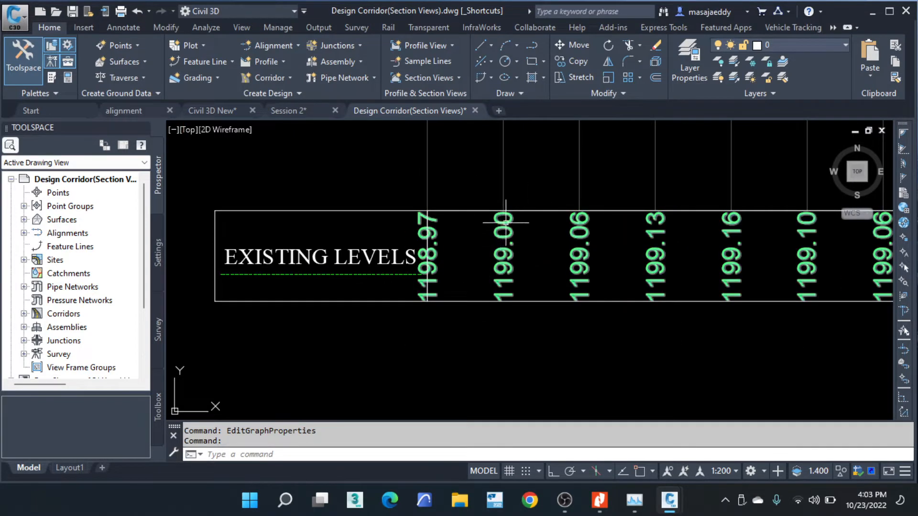
# Step: Open the band style EMPTY BAND FOR EXISTING LEVELS for editing from the section view's band list
pyautogui.click(467, 164)
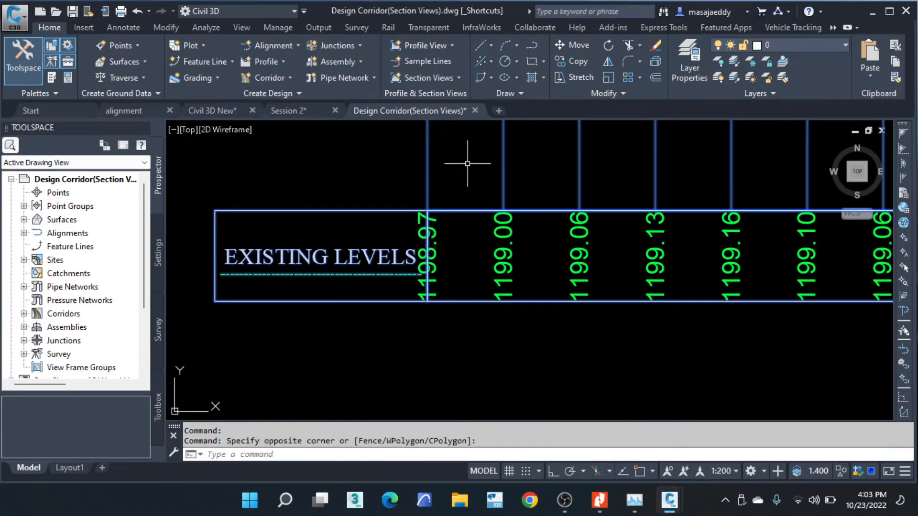
pyautogui.rightClick(525, 287)
pyautogui.click(590, 139)
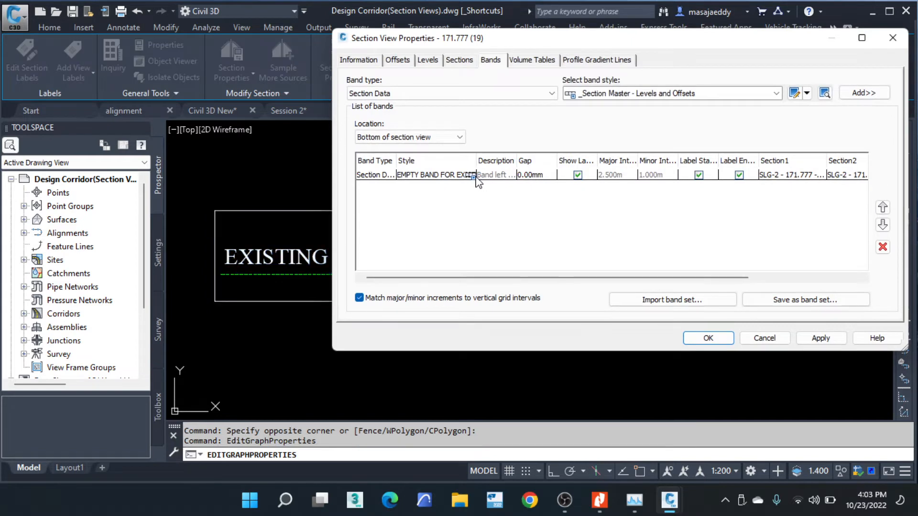
pyautogui.click(474, 176)
pyautogui.click(474, 176)
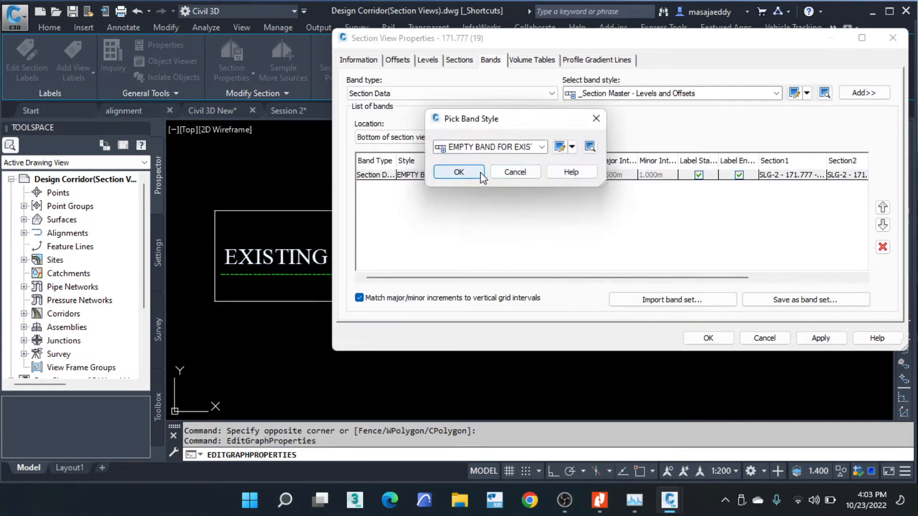
pyautogui.click(572, 147)
pyautogui.click(587, 191)
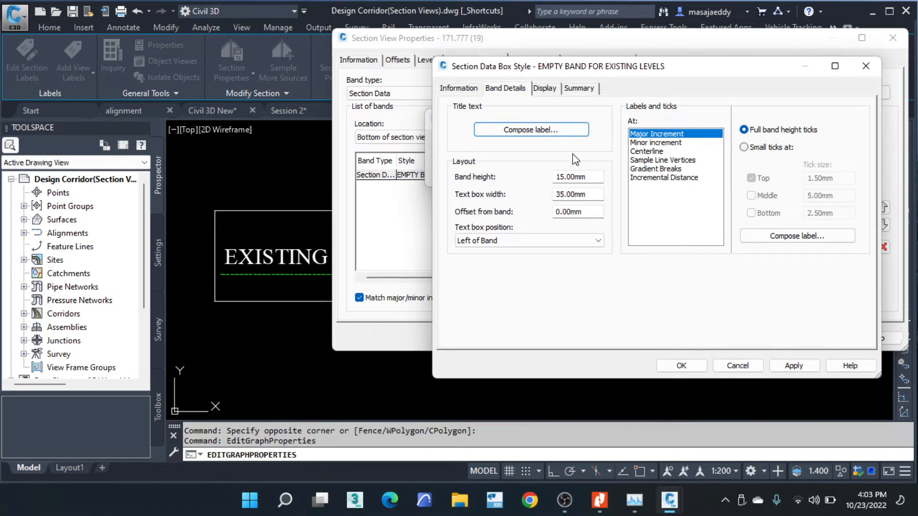
# Step: Make the Ticks at Major Increments component visible in the existing levels band style
pyautogui.click(582, 128)
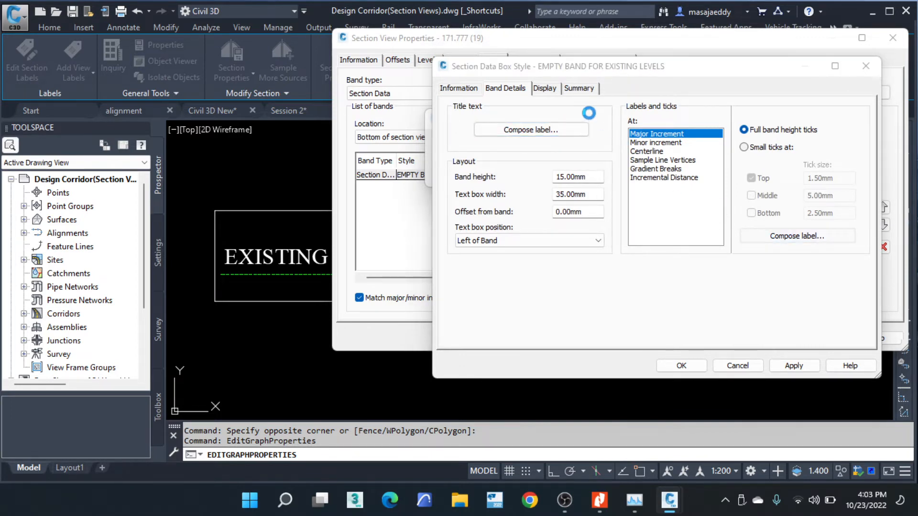
pyautogui.click(706, 24)
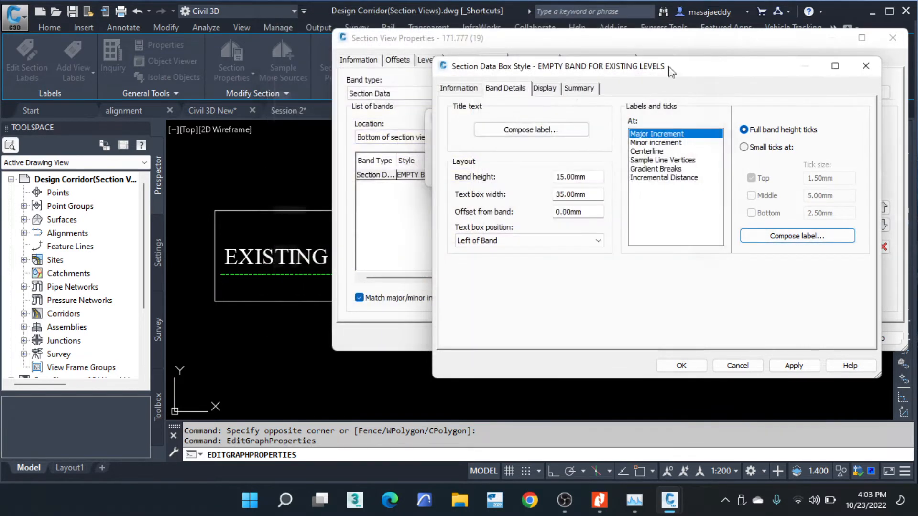
pyautogui.click(545, 88)
pyautogui.scroll(-2, 562, 201)
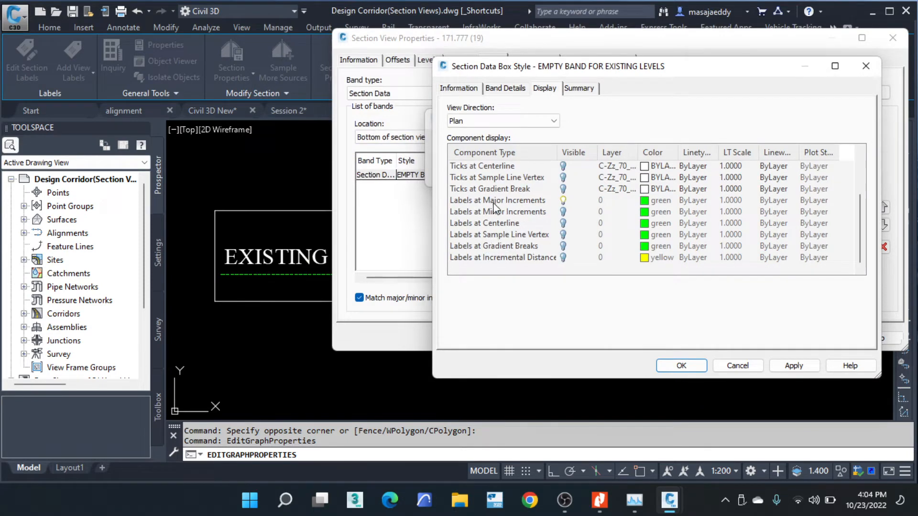
pyautogui.scroll(1, 520, 204)
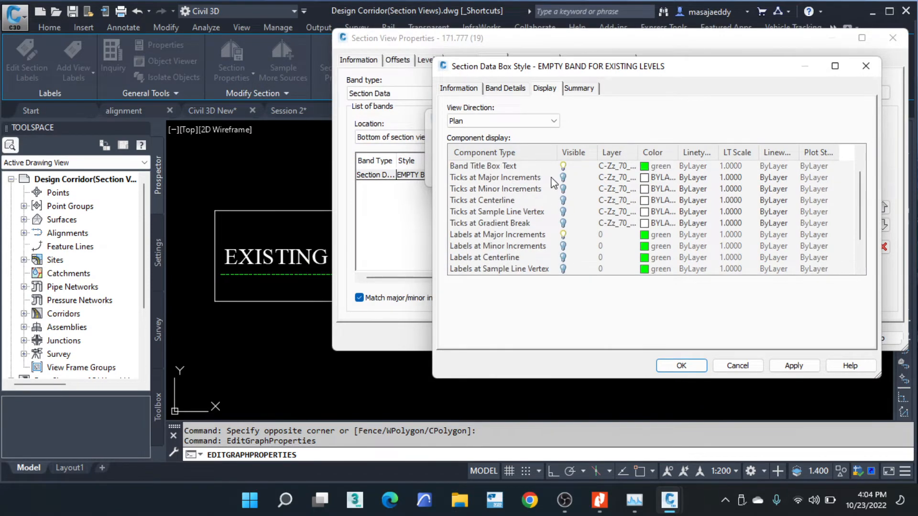
pyautogui.click(563, 177)
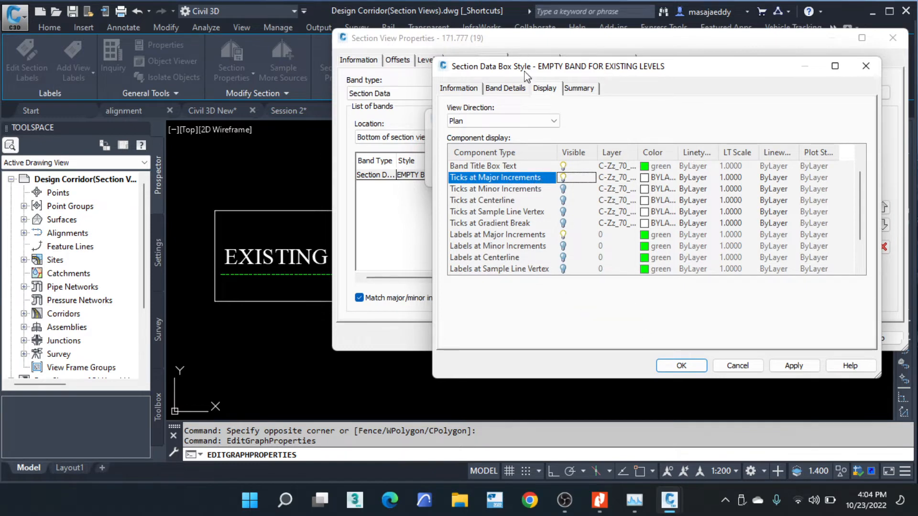
# Step: Set the MAJOR LEVEL label's text height to 2 mm and X offset to -2 mm, and accept the band style and section view properties
pyautogui.click(507, 89)
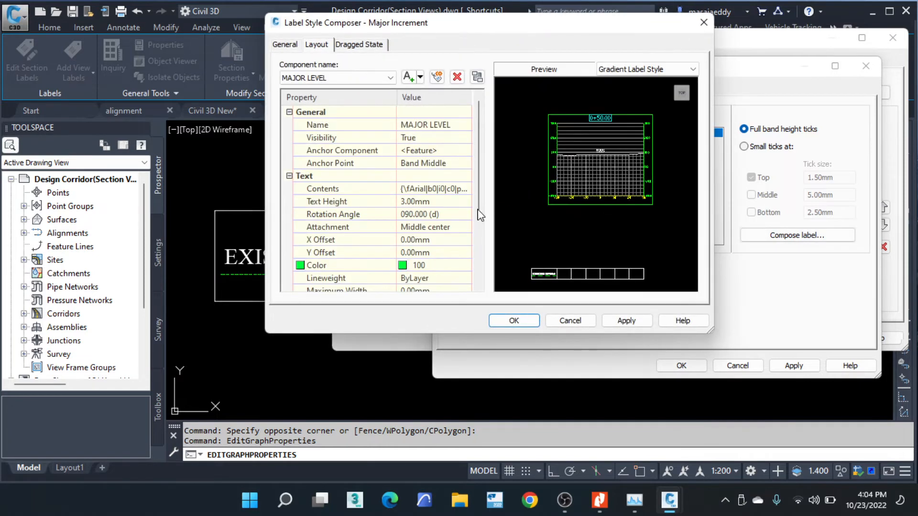
pyautogui.click(436, 203)
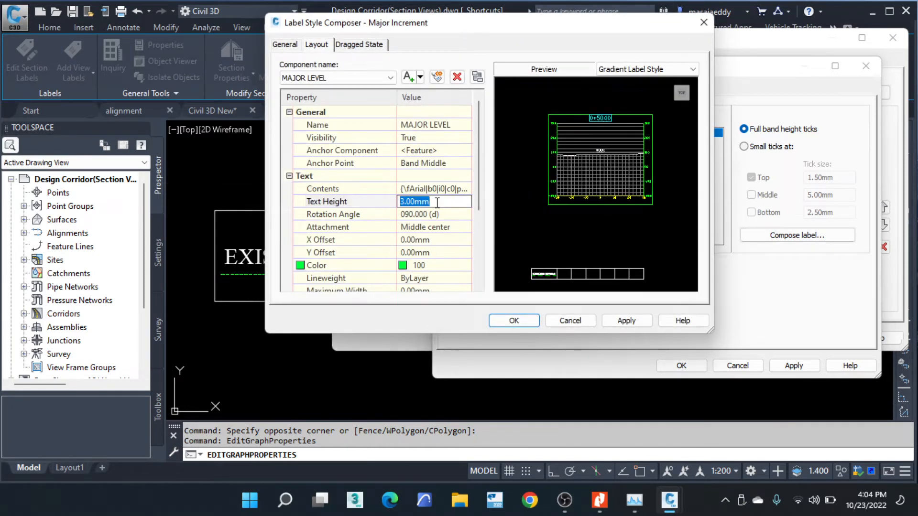
pyautogui.write('2')
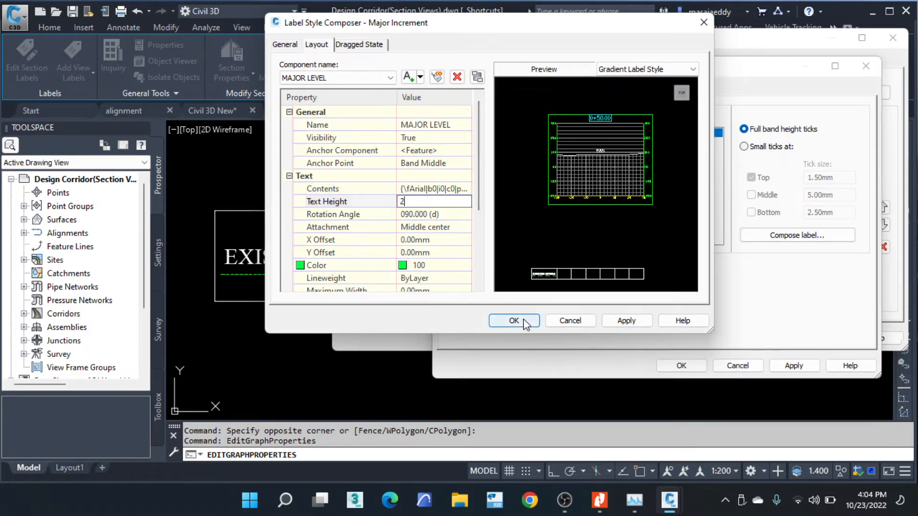
pyautogui.scroll(-2, 435, 228)
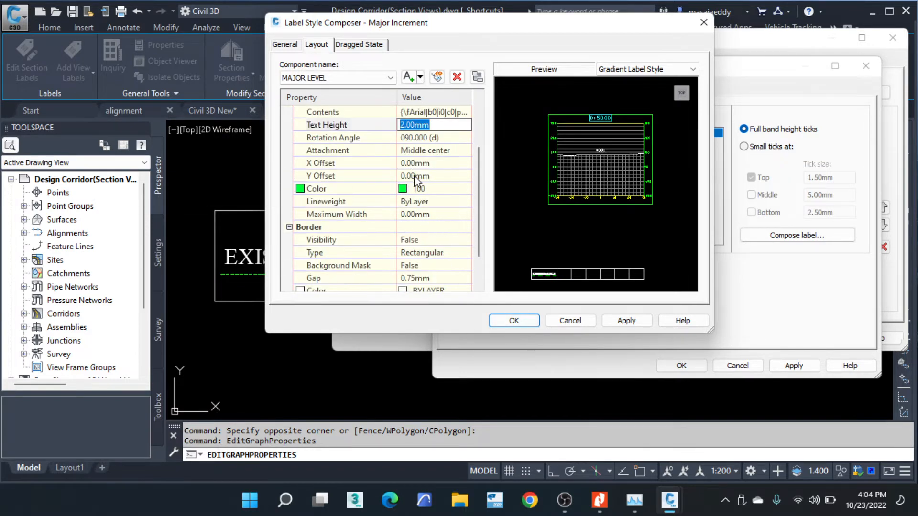
pyautogui.scroll(2, 417, 180)
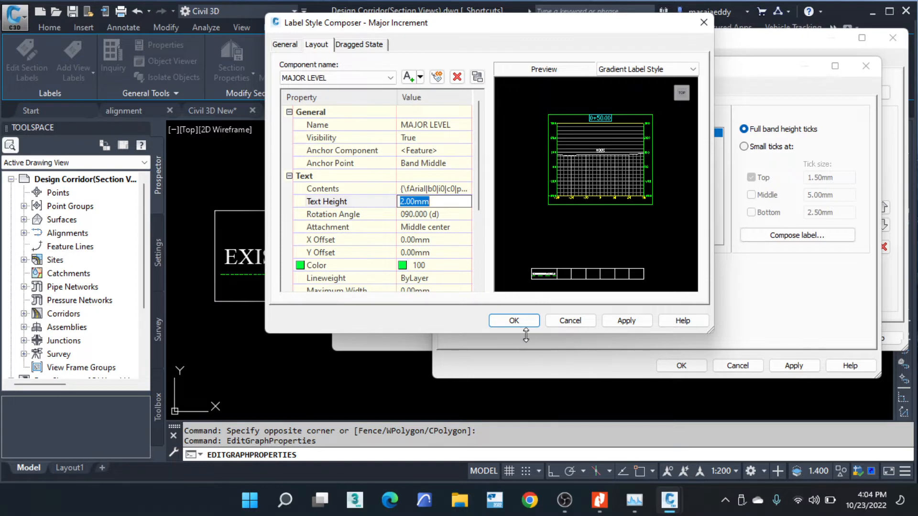
pyautogui.click(440, 240)
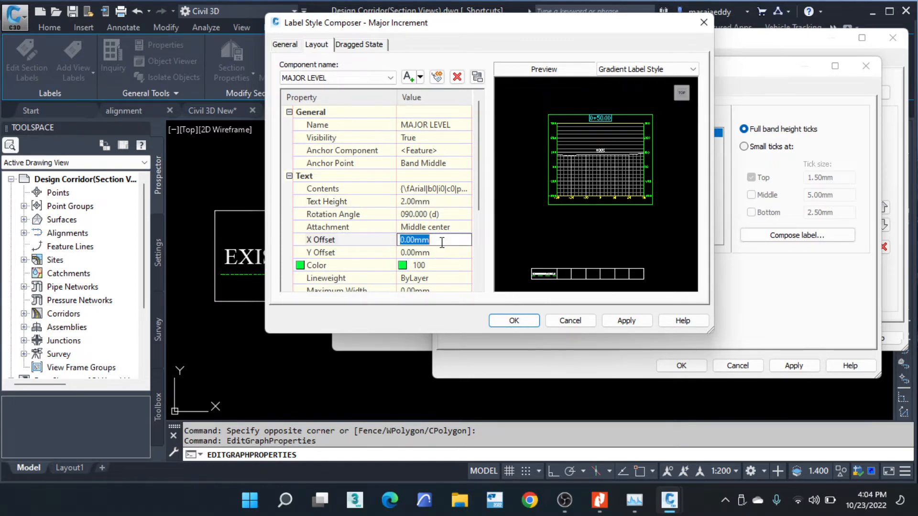
pyautogui.write('-2')
pyautogui.click(512, 320)
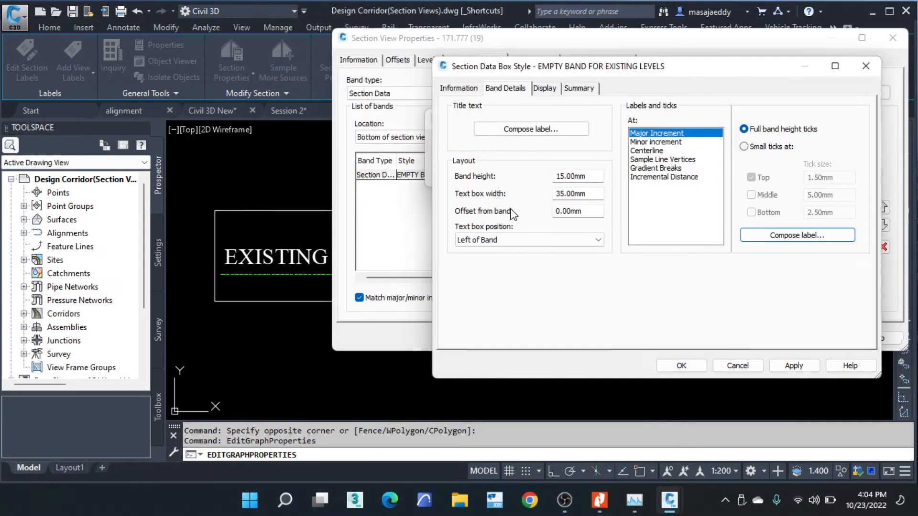
pyautogui.click(691, 368)
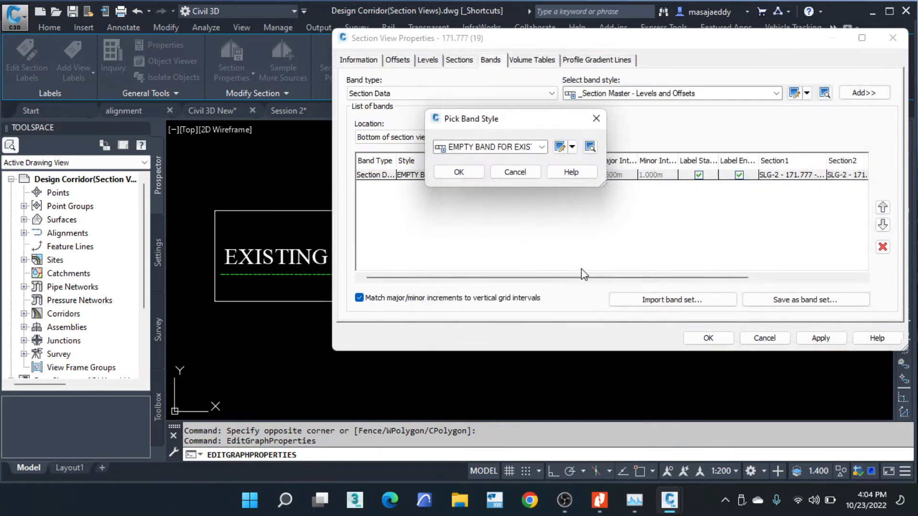
pyautogui.click(460, 175)
pyautogui.click(707, 337)
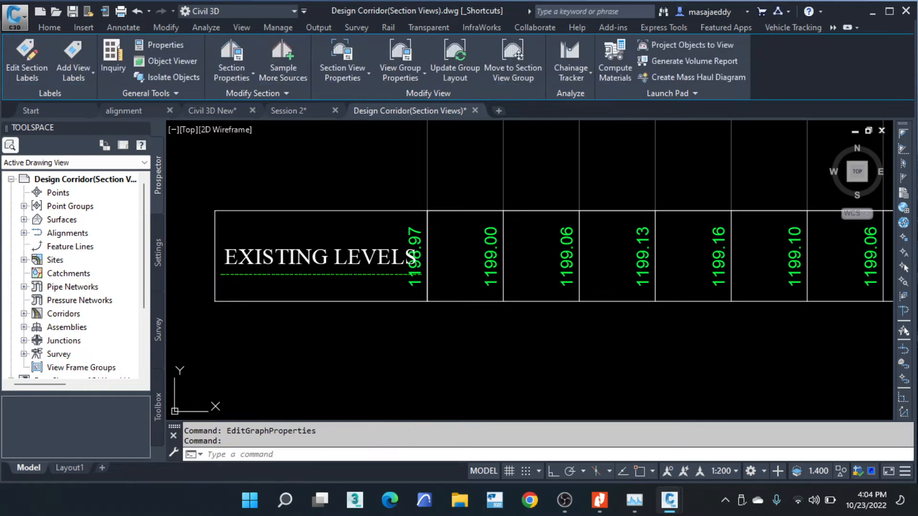
# Step: Check the level labels along the EXISTING LEVELS band and select the section view
pyautogui.scroll(-3, 606, 246)
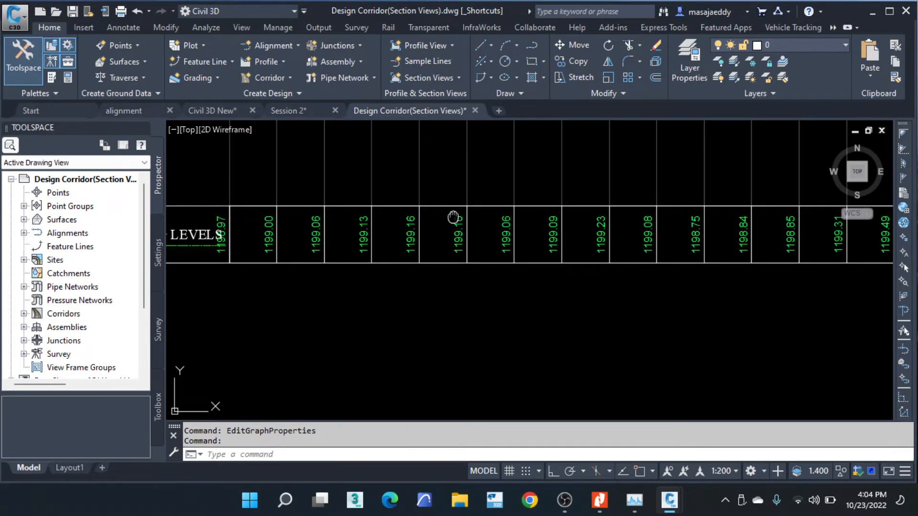
pyautogui.scroll(-4, 499, 213)
pyautogui.scroll(4, 344, 224)
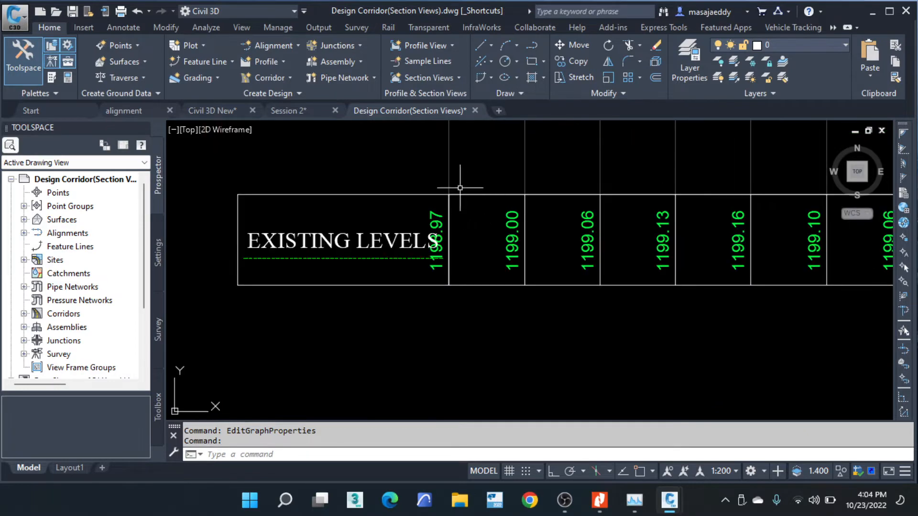
pyautogui.click(440, 183)
pyautogui.click(440, 187)
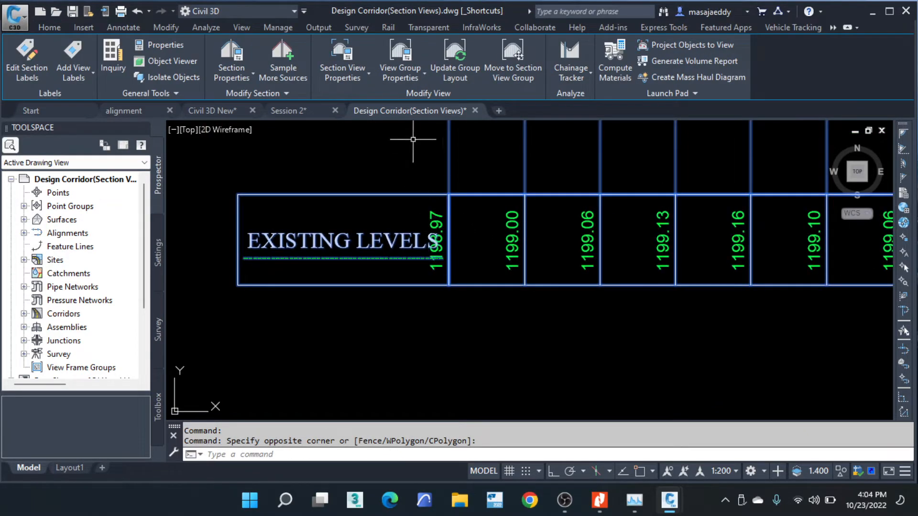
pyautogui.click(345, 72)
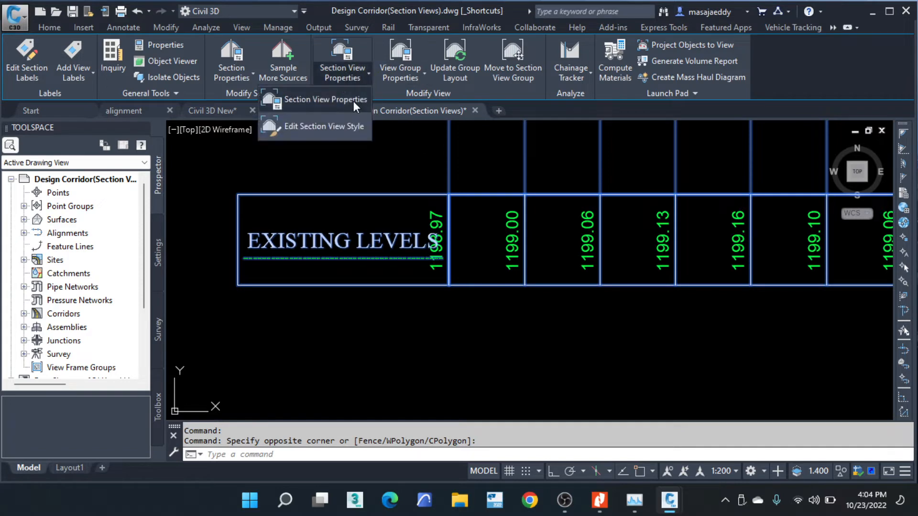
pyautogui.click(326, 101)
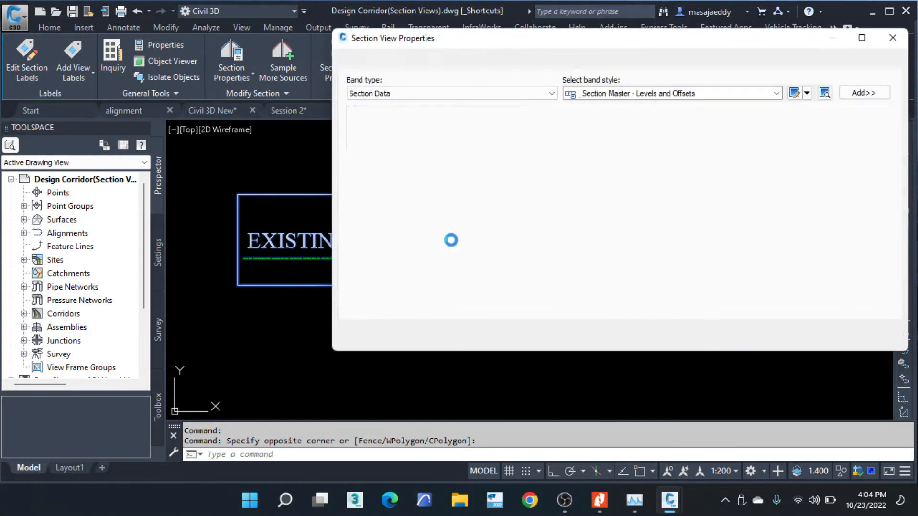
pyautogui.click(893, 41)
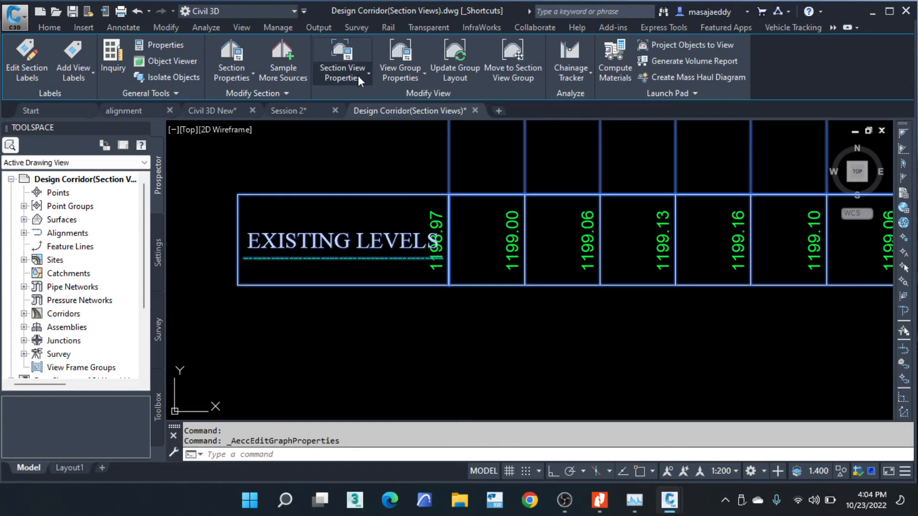
# Step: Open the section view style X Section Natural Scale at its grid settings, keeping the band title in view
pyautogui.click(358, 76)
pyautogui.click(330, 132)
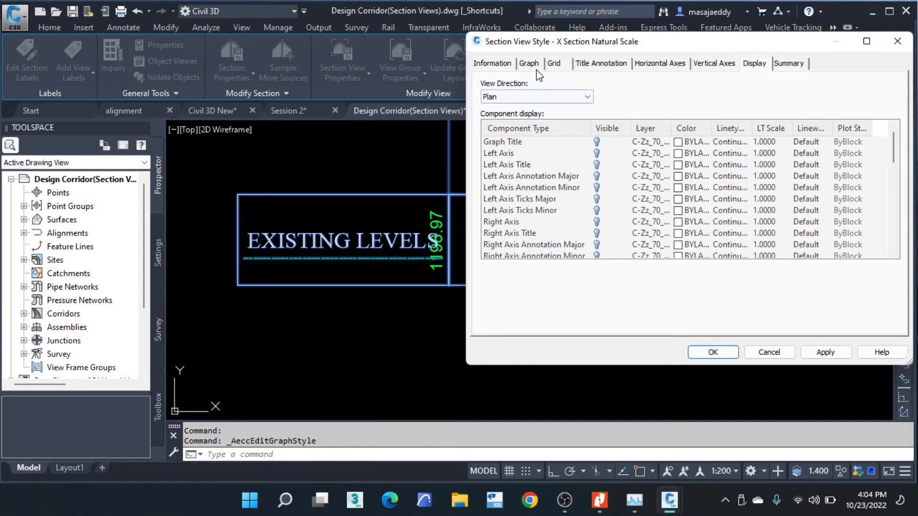
pyautogui.click(554, 65)
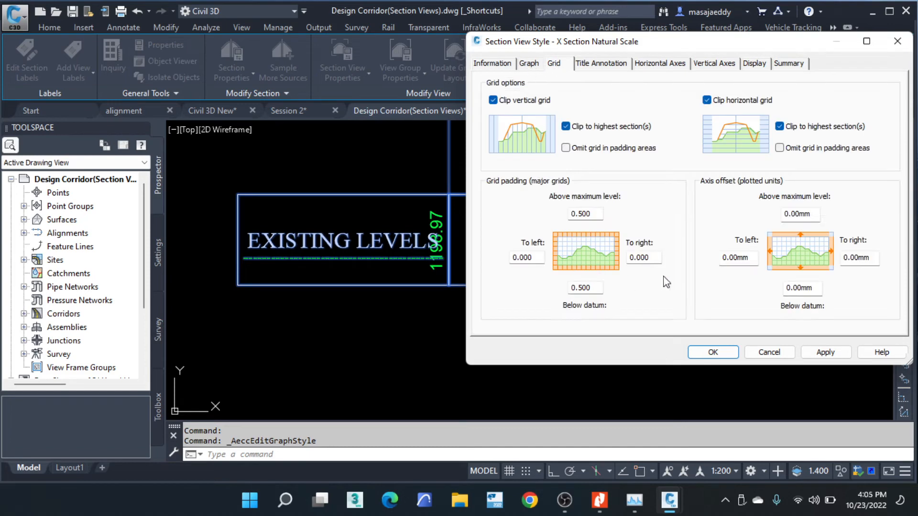
pyautogui.moveTo(734, 48); pyautogui.dragTo(766, 44)
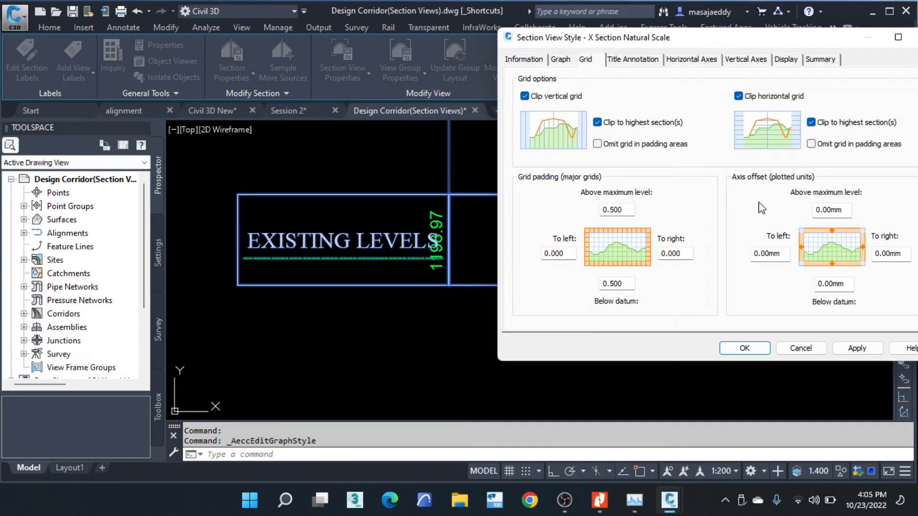
# Step: Try left axis offsets of 1 mm, 2 mm and 4 mm in the section view style, applying each
pyautogui.moveTo(782, 254); pyautogui.dragTo(723, 253)
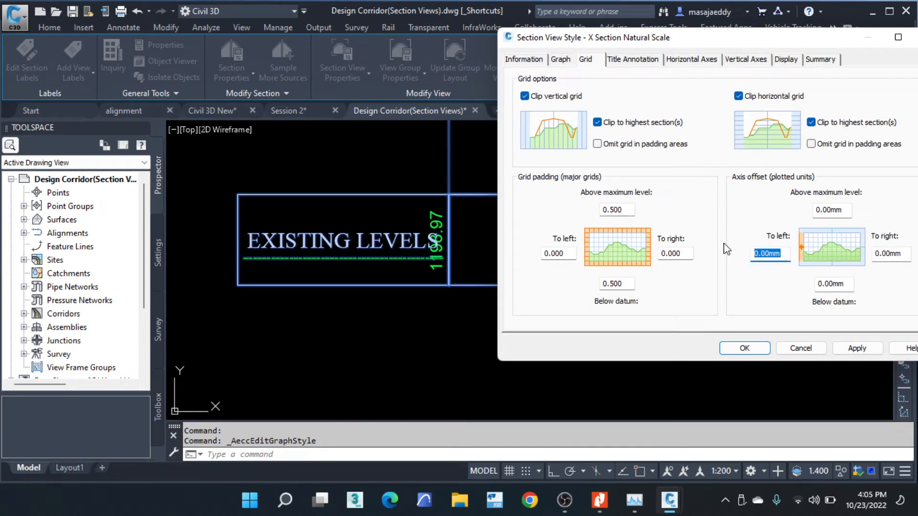
pyautogui.write('1')
pyautogui.click(854, 349)
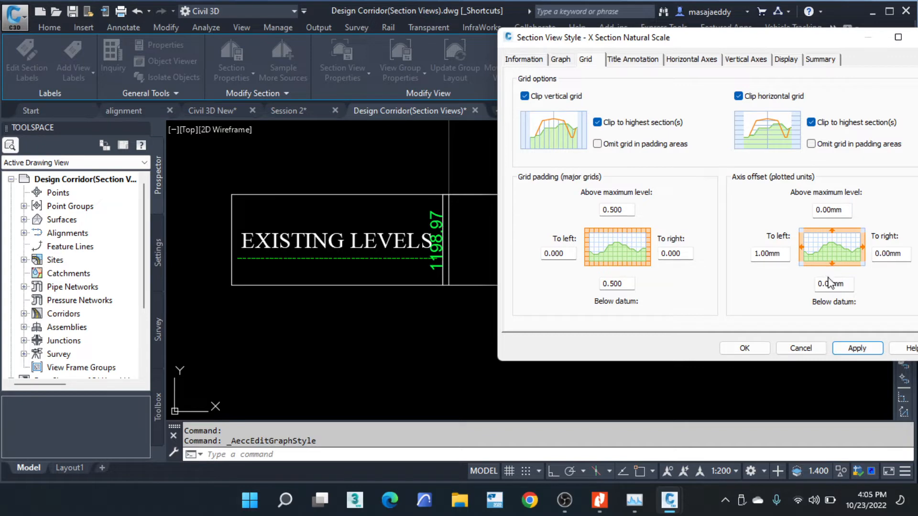
pyautogui.click(782, 255)
pyautogui.write('12')
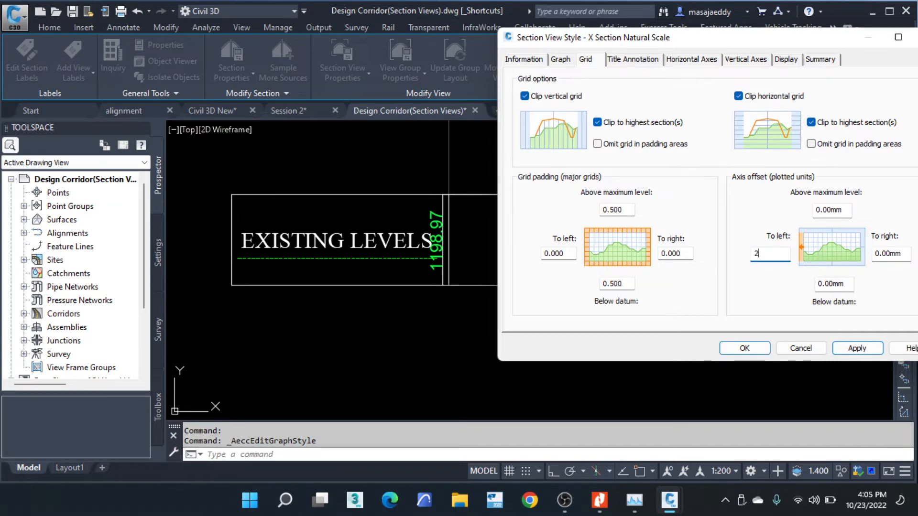
pyautogui.click(856, 348)
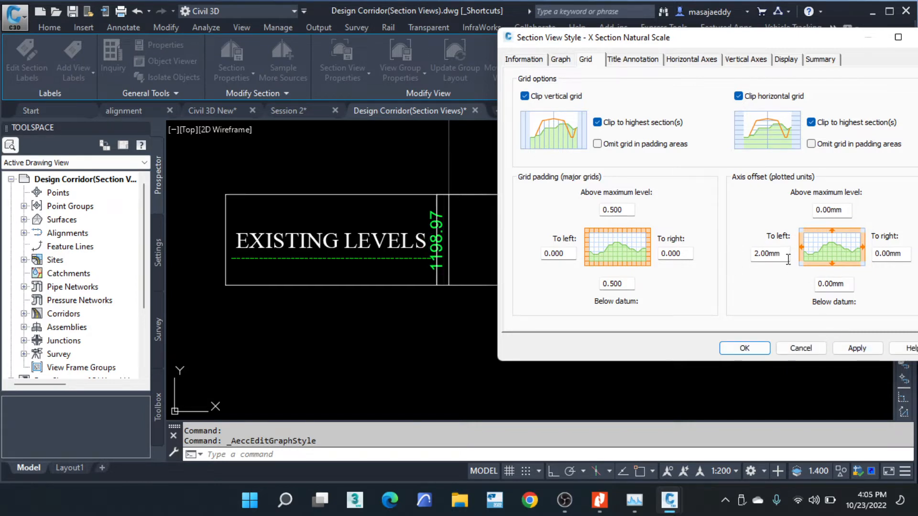
pyautogui.moveTo(787, 259); pyautogui.dragTo(752, 255)
pyautogui.write('4')
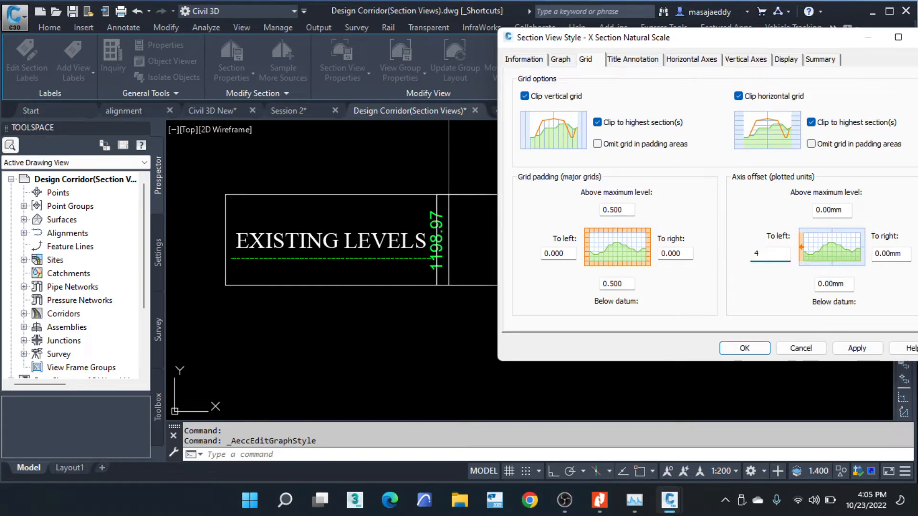
pyautogui.click(859, 349)
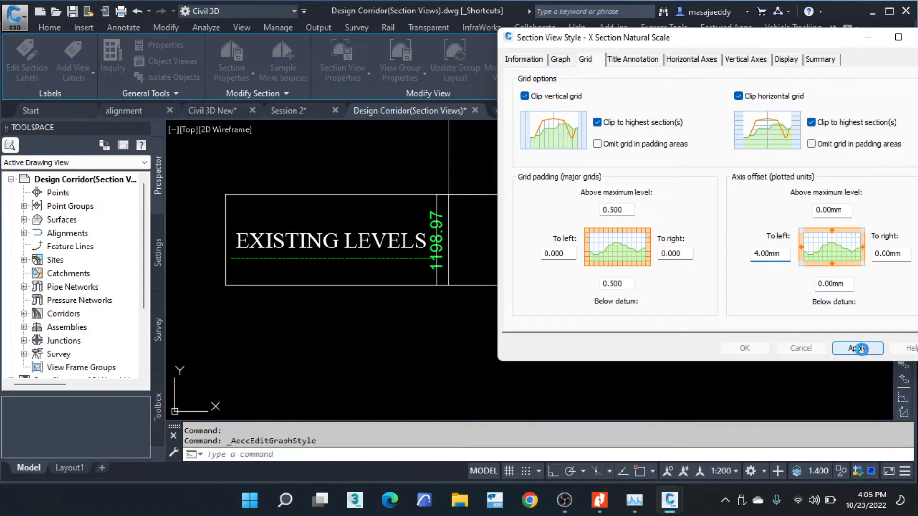
# Step: Try a left axis offset of 6 mm, settle on 10 mm, and accept the section view style
pyautogui.moveTo(784, 254); pyautogui.dragTo(739, 260)
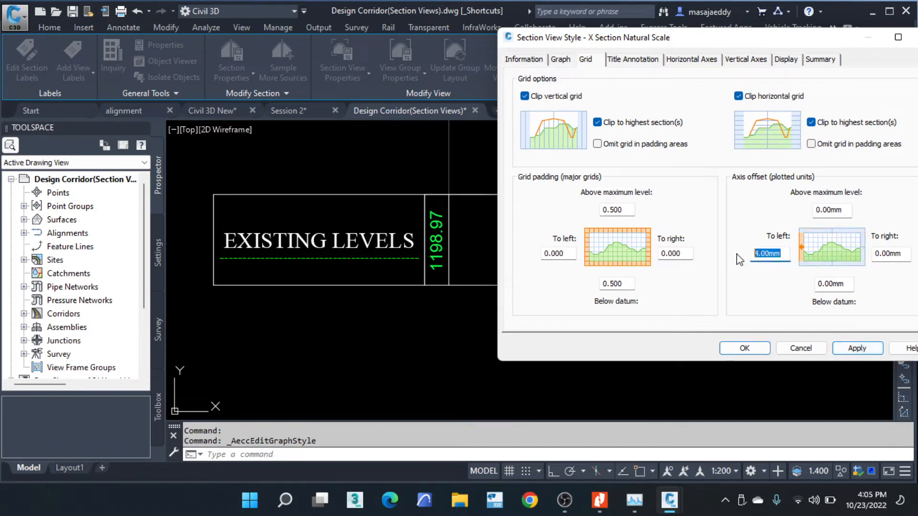
pyautogui.write('6')
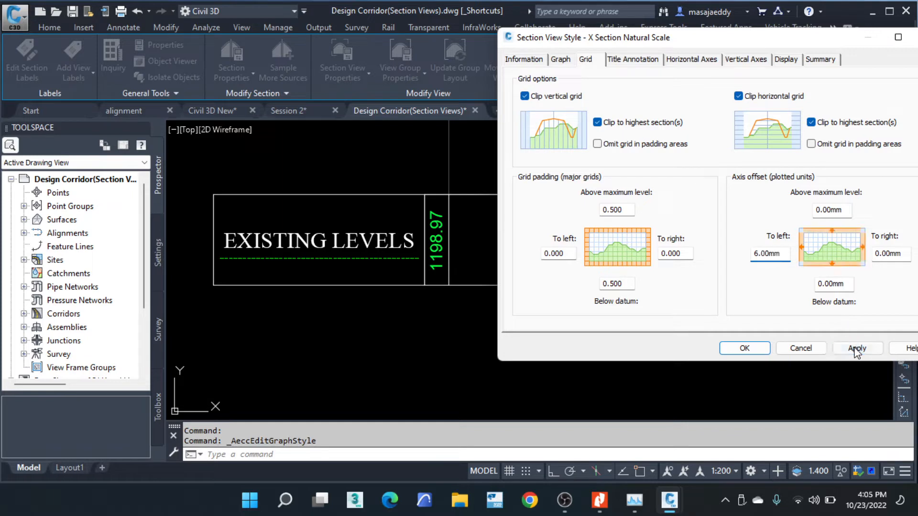
pyautogui.click(855, 348)
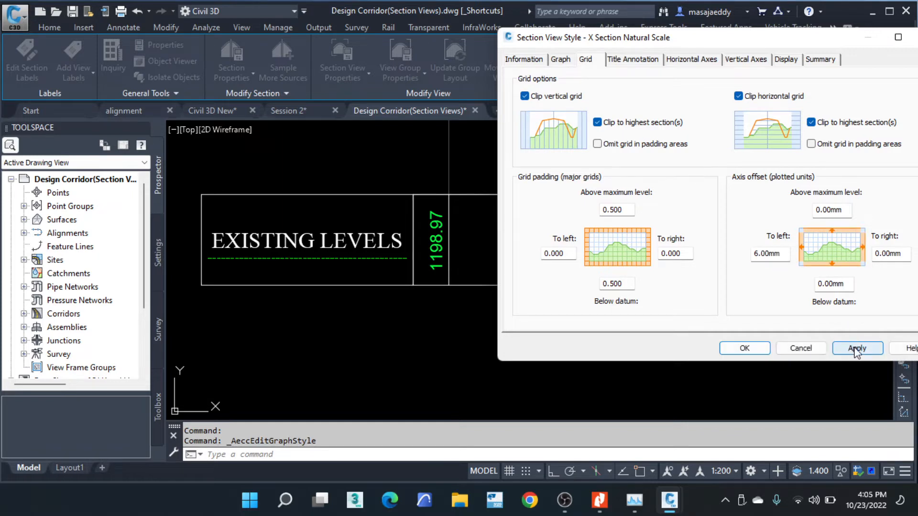
pyautogui.moveTo(782, 254); pyautogui.dragTo(746, 251)
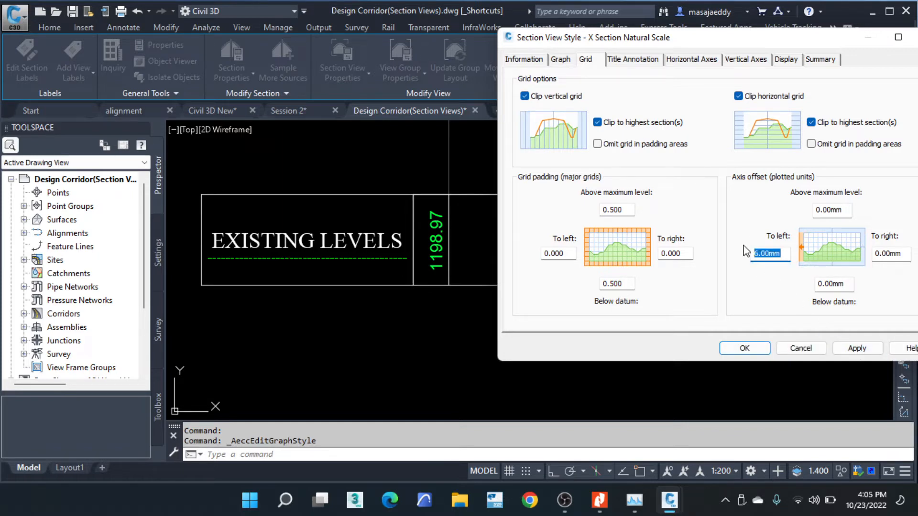
pyautogui.write('10')
pyautogui.click(856, 348)
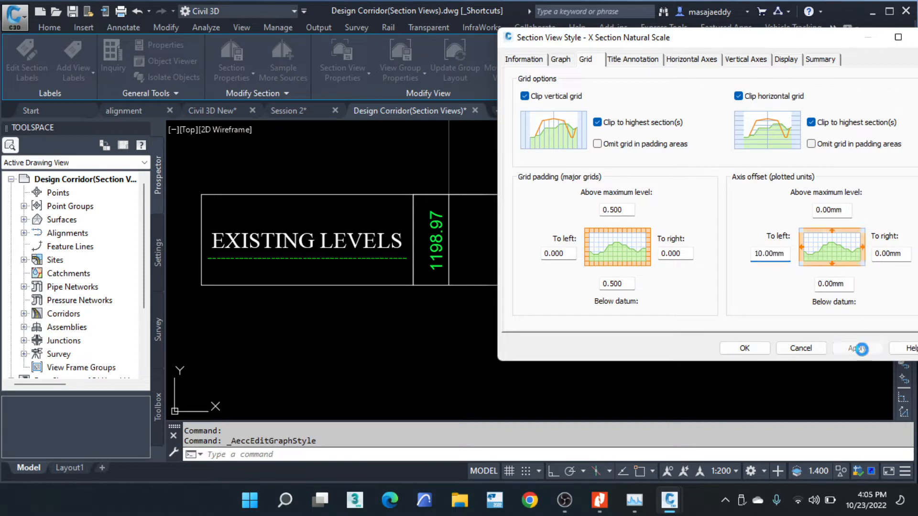
pyautogui.click(747, 348)
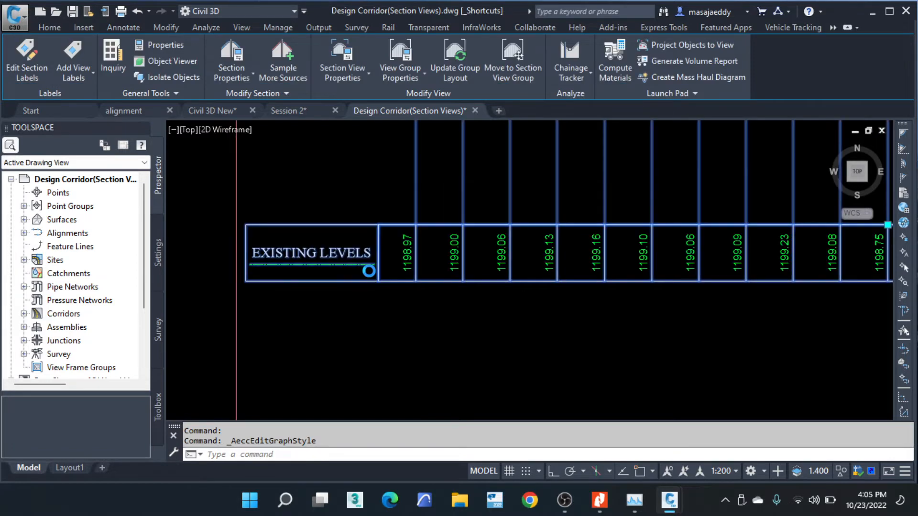
pyautogui.press('Escape')
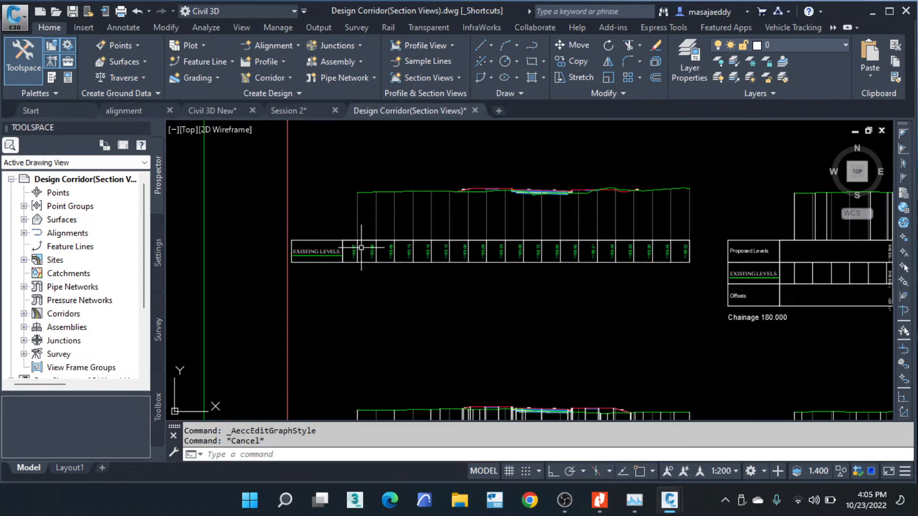
# Step: Compare the EXISTING LEVELS band with the band rows in the Civil 3D New drawing, and return to the Design Corridor(Section Views) drawing
pyautogui.scroll(4, 337, 248)
pyautogui.scroll(-2, 311, 227)
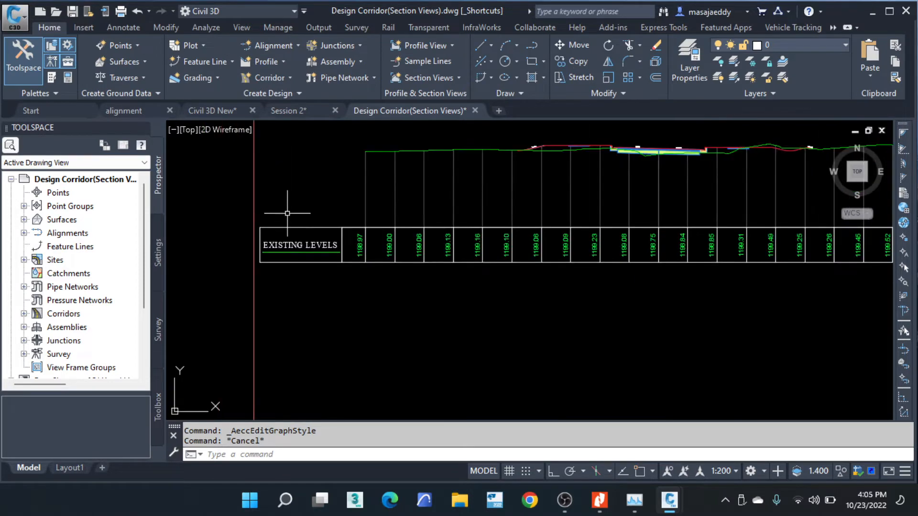
pyautogui.click(213, 111)
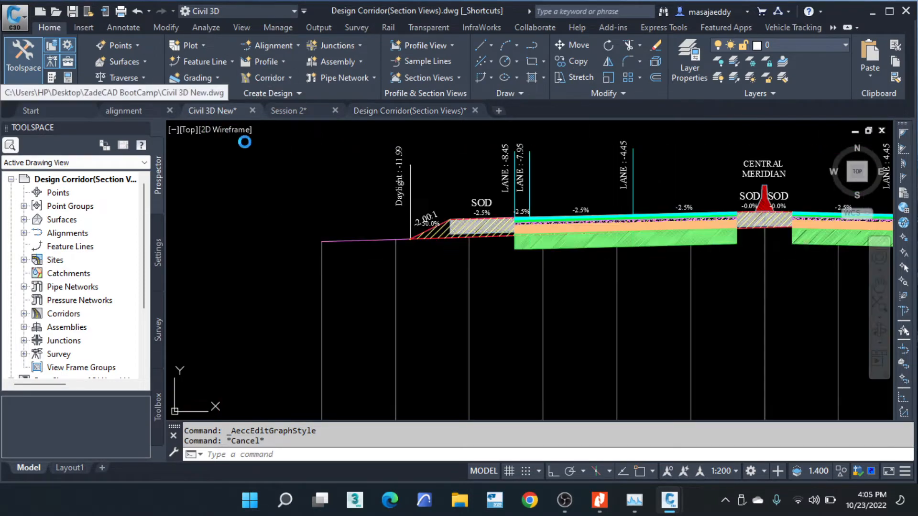
pyautogui.moveTo(394, 260); pyautogui.dragTo(380, 104, button='middle')
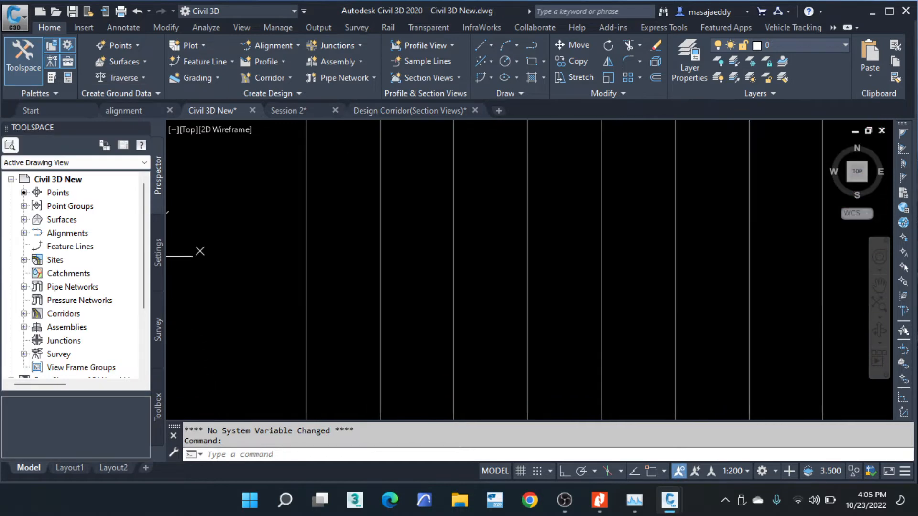
pyautogui.moveTo(365, 251); pyautogui.dragTo(351, 105, button='middle')
pyautogui.moveTo(317, 303)
pyautogui.mouseDown(button='middle')
pyautogui.moveTo(398, 241)
pyautogui.moveTo(532, 170)
pyautogui.mouseUp(button='middle')
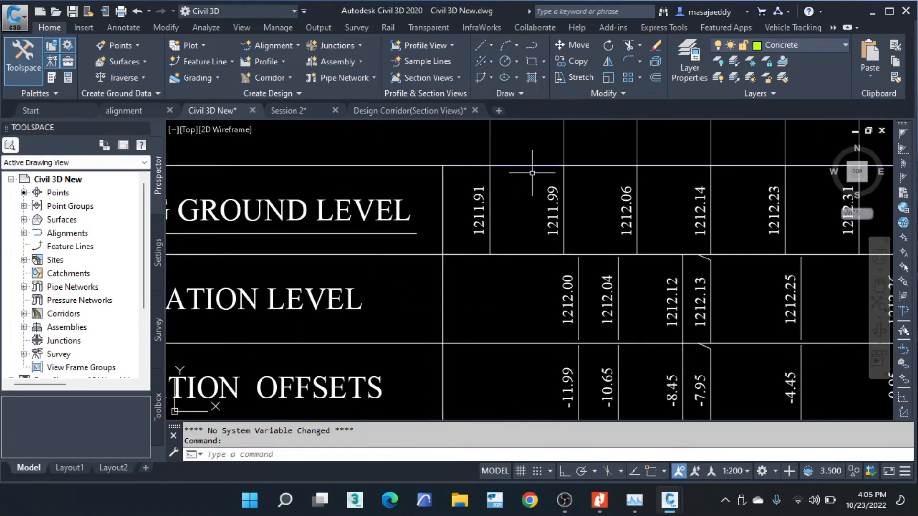
pyautogui.moveTo(430, 260); pyautogui.dragTo(466, 233, button='middle')
pyautogui.scroll(-3, 416, 268)
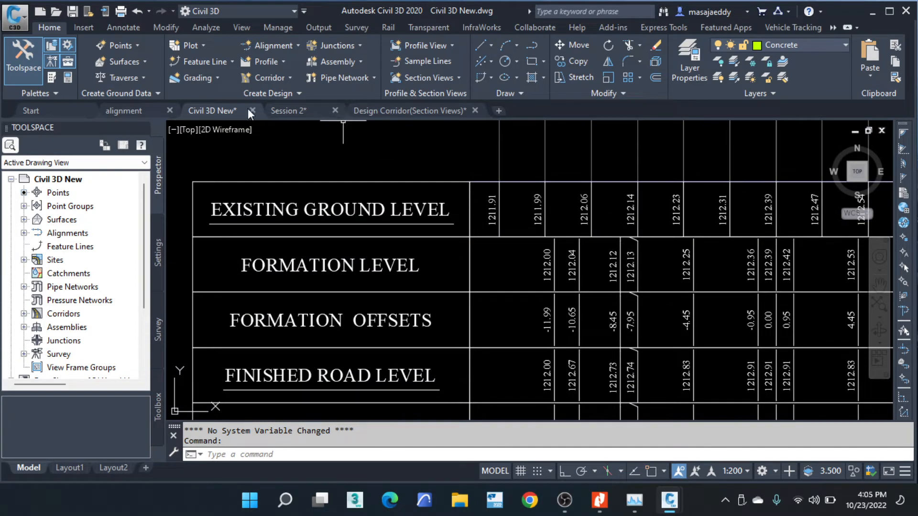
pyautogui.click(382, 111)
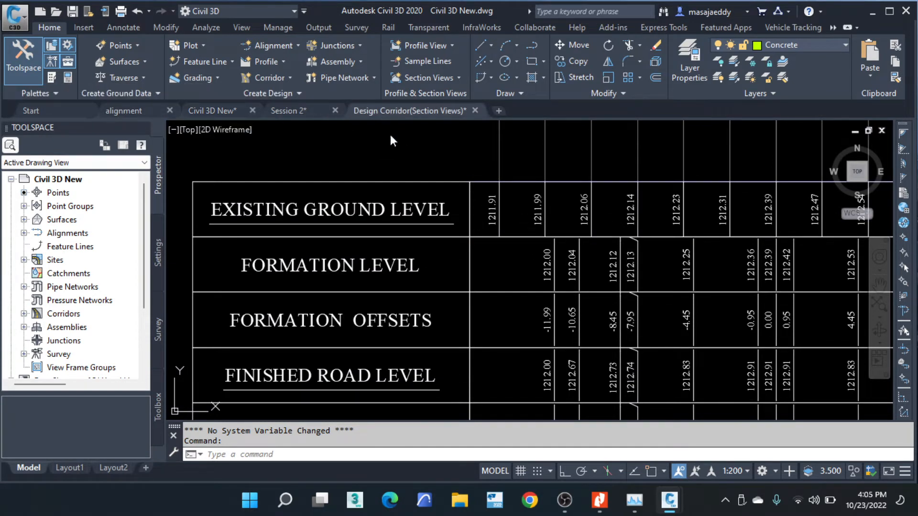
# Step: Select the section view with the EXISTING LEVELS band and open its section view properties
pyautogui.scroll(3, 334, 237)
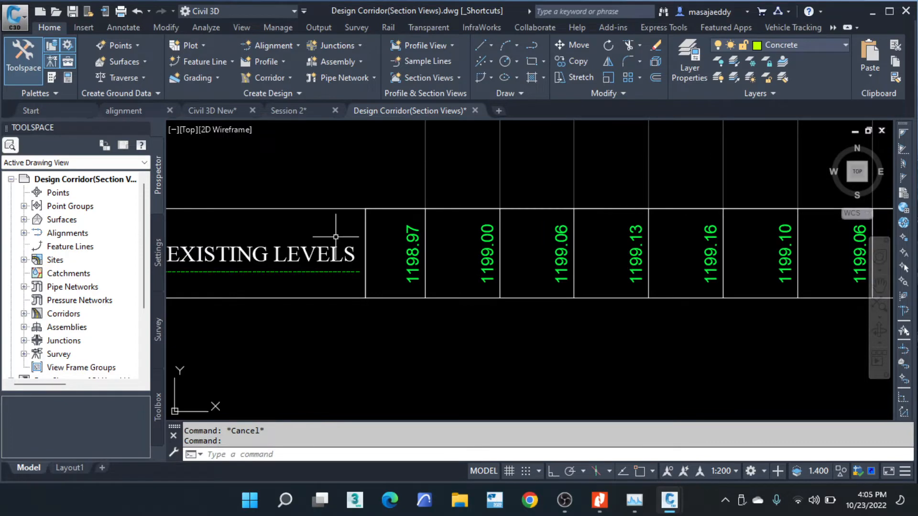
pyautogui.scroll(-2, 525, 225)
pyautogui.click(478, 178)
pyautogui.click(456, 182)
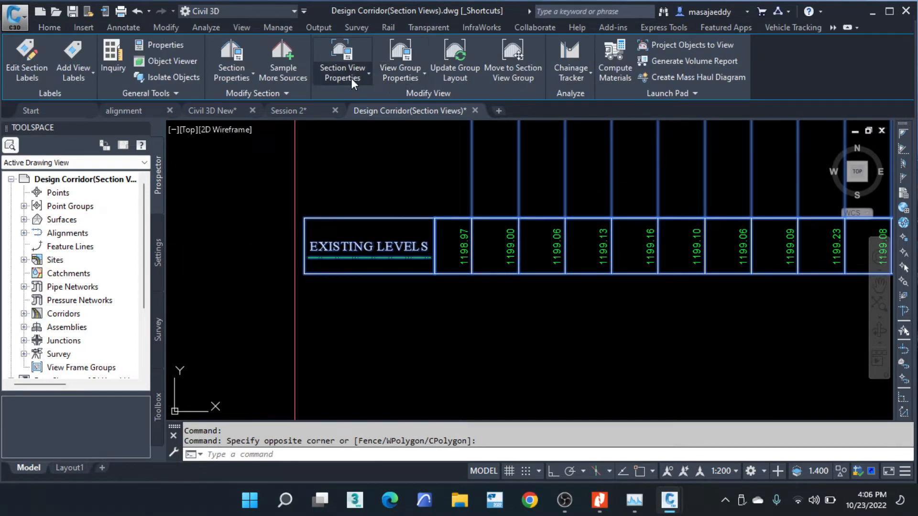
pyautogui.click(351, 79)
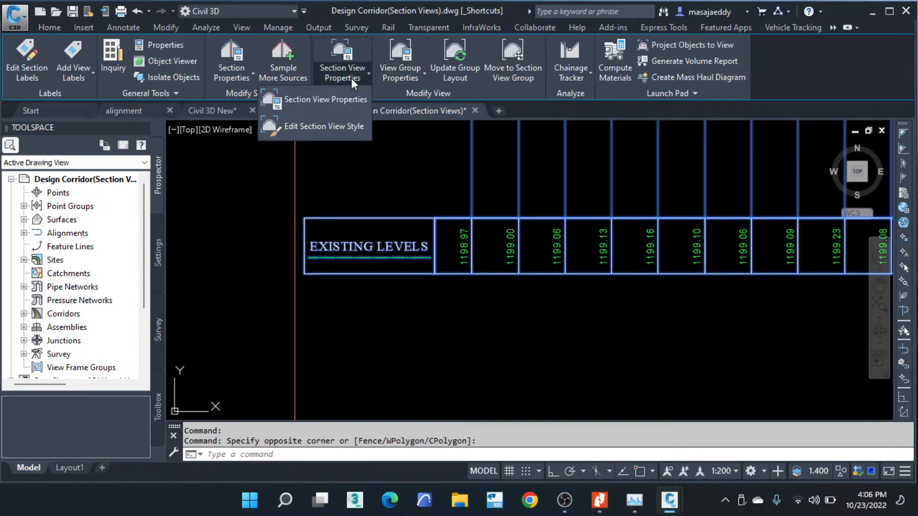
pyautogui.click(317, 102)
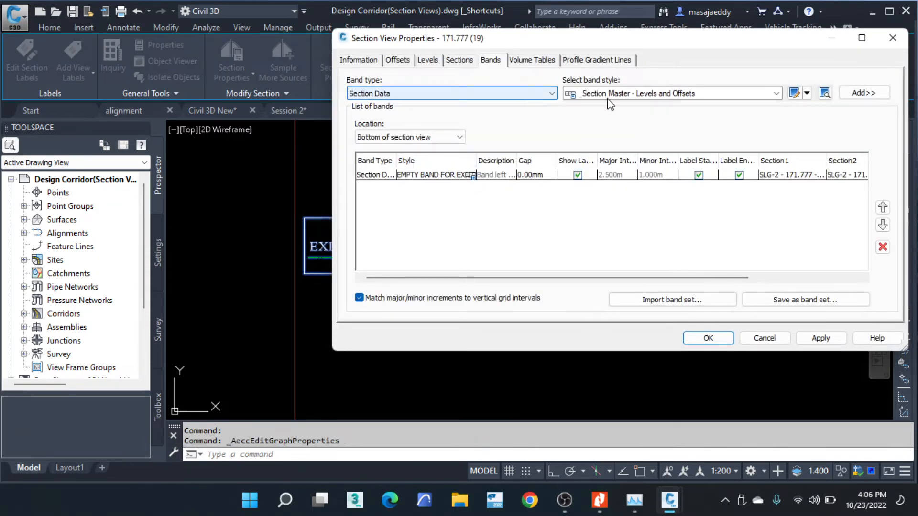
# Step: Create a new section data band style named FORMATION LEVEL
pyautogui.click(777, 93)
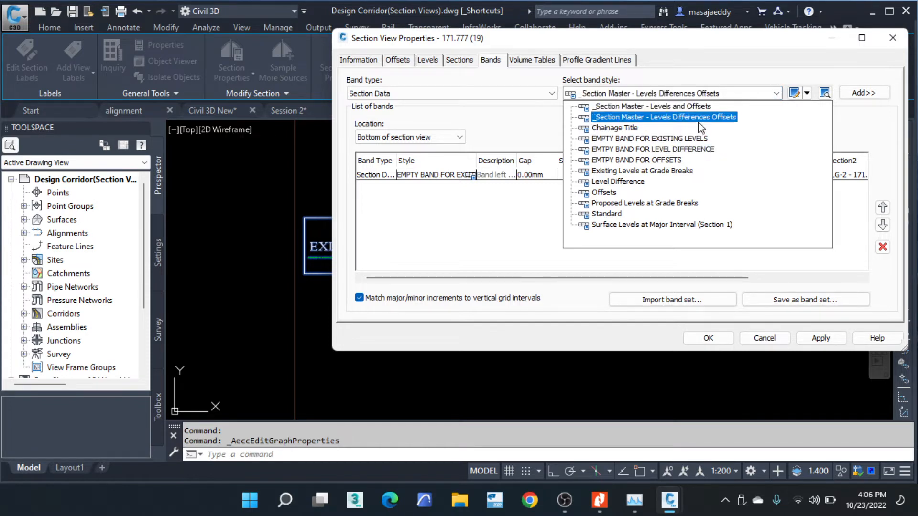
pyautogui.click(806, 93)
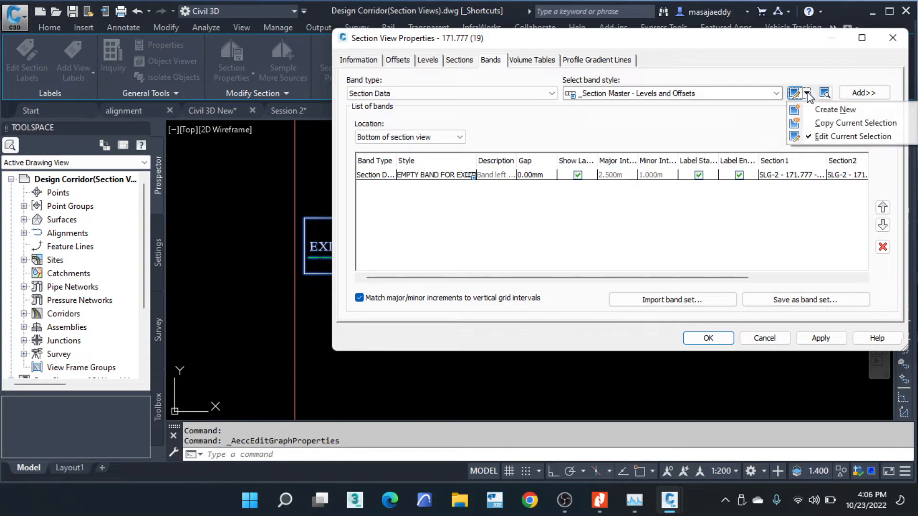
pyautogui.click(835, 109)
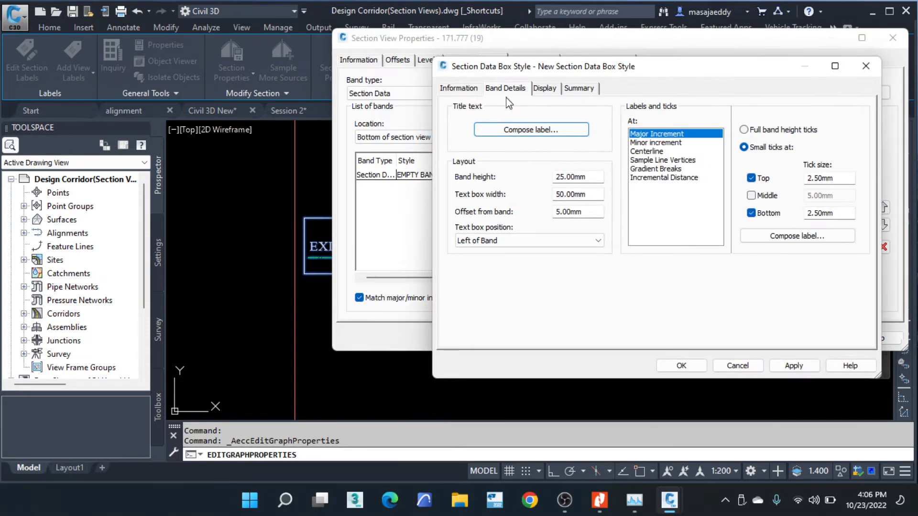
pyautogui.click(466, 89)
pyautogui.moveTo(545, 120); pyautogui.dragTo(401, 120)
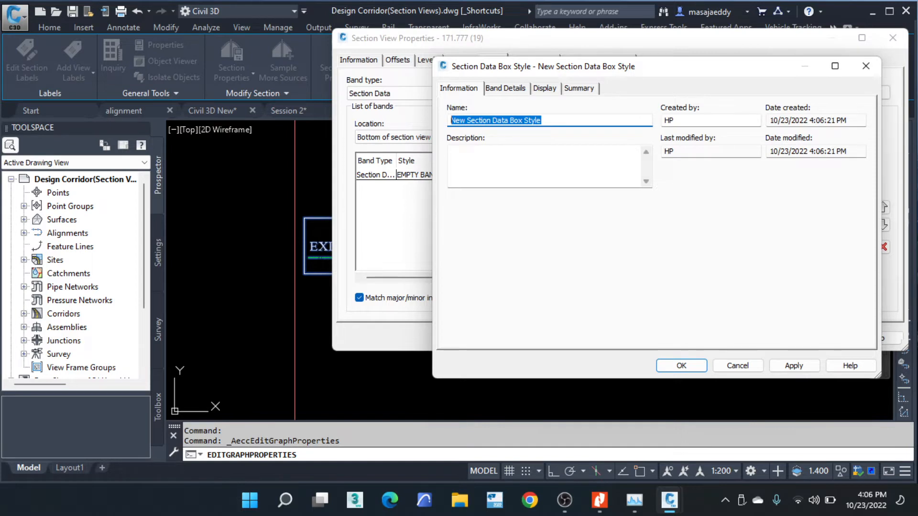
pyautogui.write('fo')
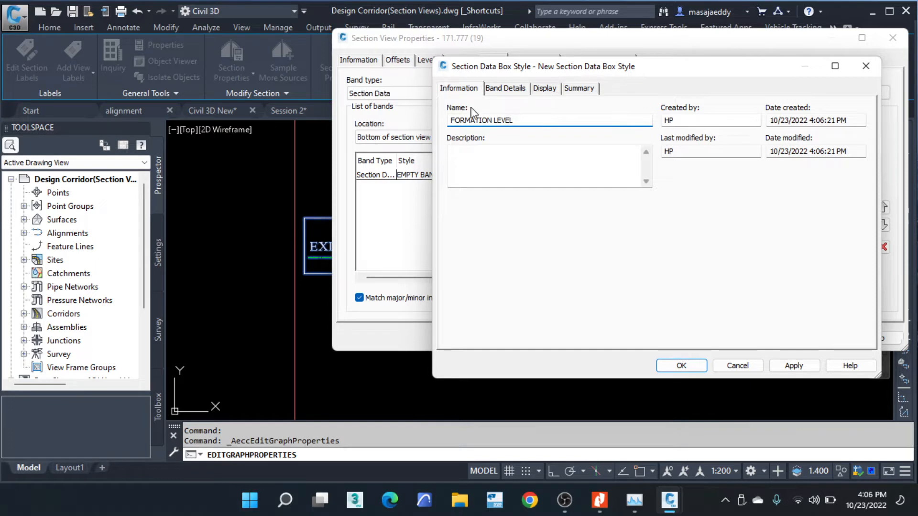
# Step: Change the new band style's title text contents to FORMATION LEVEL
pyautogui.click(505, 88)
pyautogui.click(521, 129)
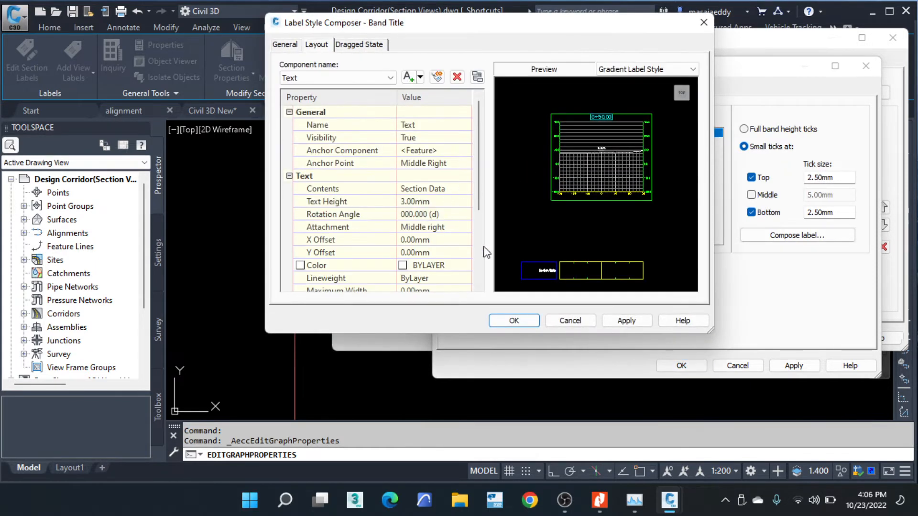
pyautogui.moveTo(542, 276); pyautogui.dragTo(631, 160, button='middle')
pyautogui.scroll(3, 556, 211)
pyautogui.moveTo(553, 202); pyautogui.dragTo(598, 188, button='middle')
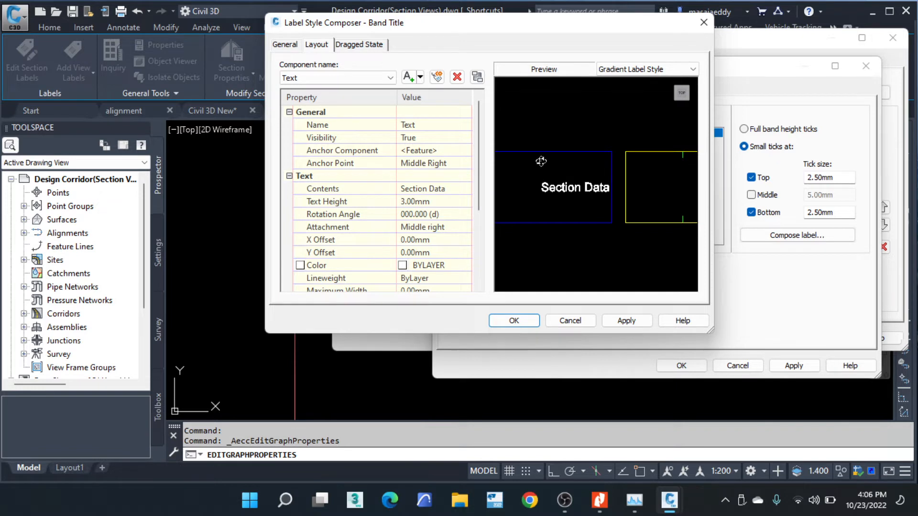
pyautogui.scroll(-1, 554, 169)
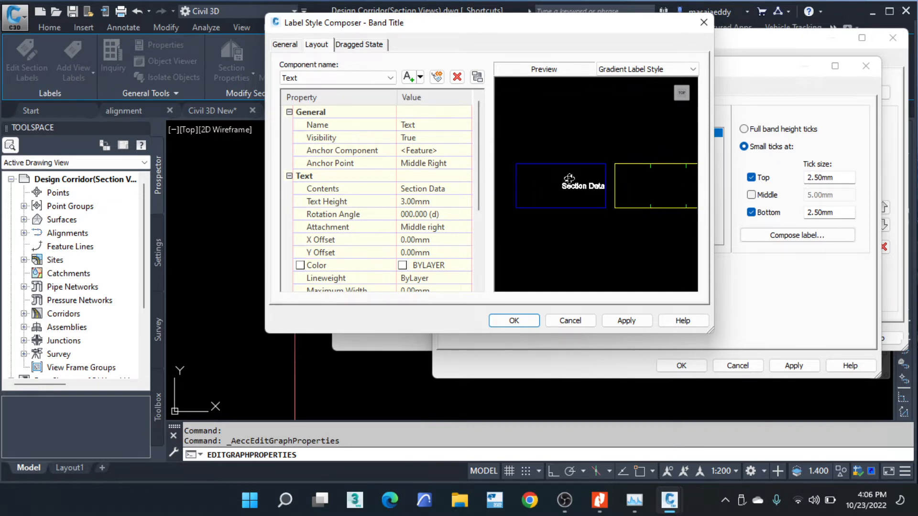
pyautogui.click(441, 191)
pyautogui.click(467, 189)
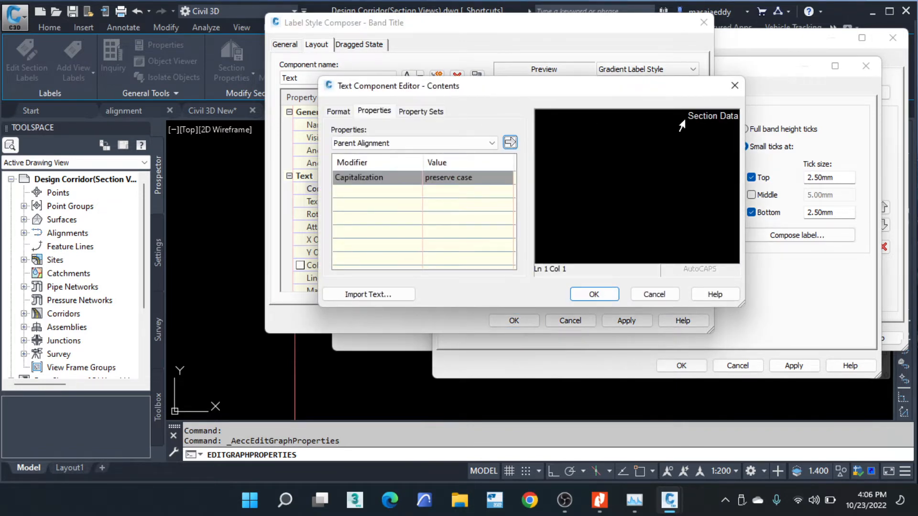
pyautogui.write('FOR')
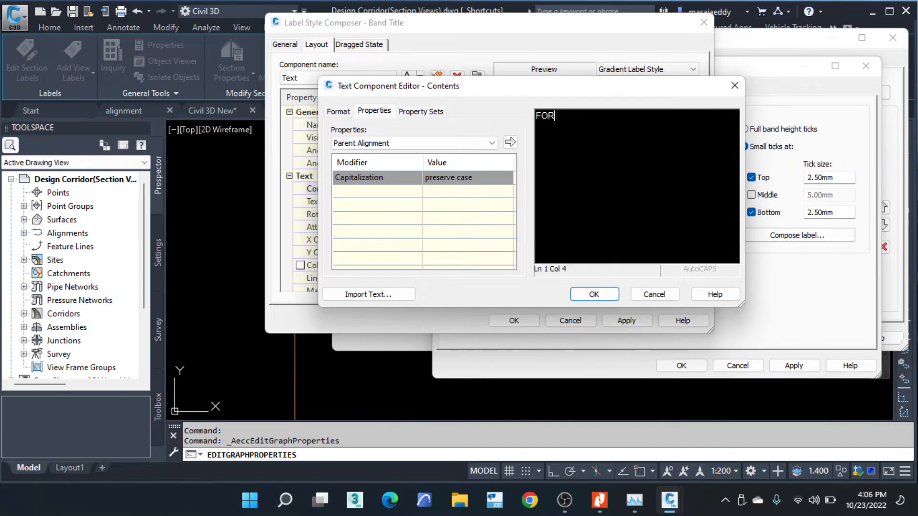
pyautogui.write('MATUIO')
pyautogui.press('BackSpace')
pyautogui.press('BackSpace')
pyautogui.press('BackSpace')
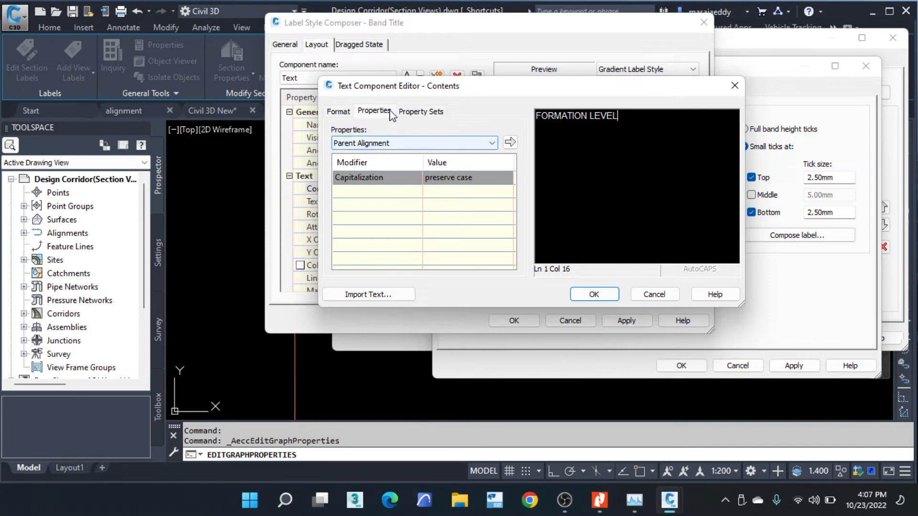
pyautogui.click(593, 295)
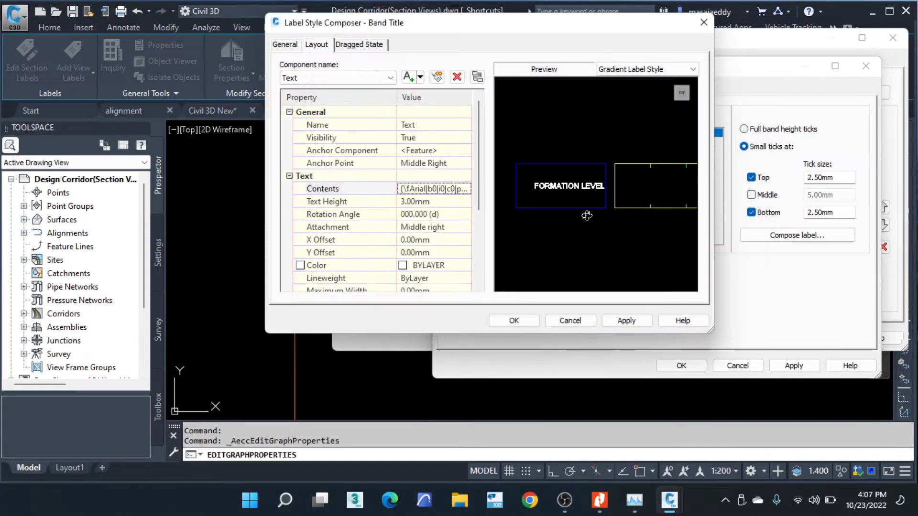
# Step: Centre the band title in its box with anchor point Middle Center and attachment Middle center
pyautogui.click(437, 165)
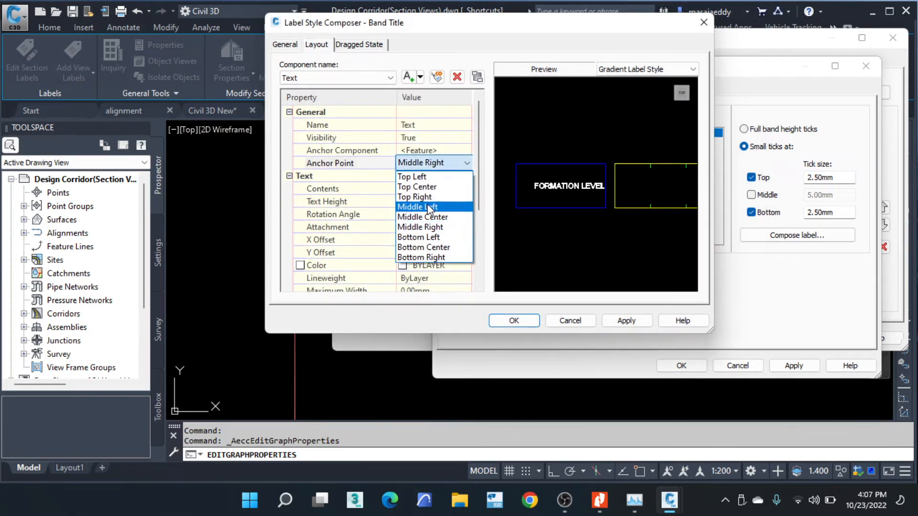
pyautogui.click(434, 207)
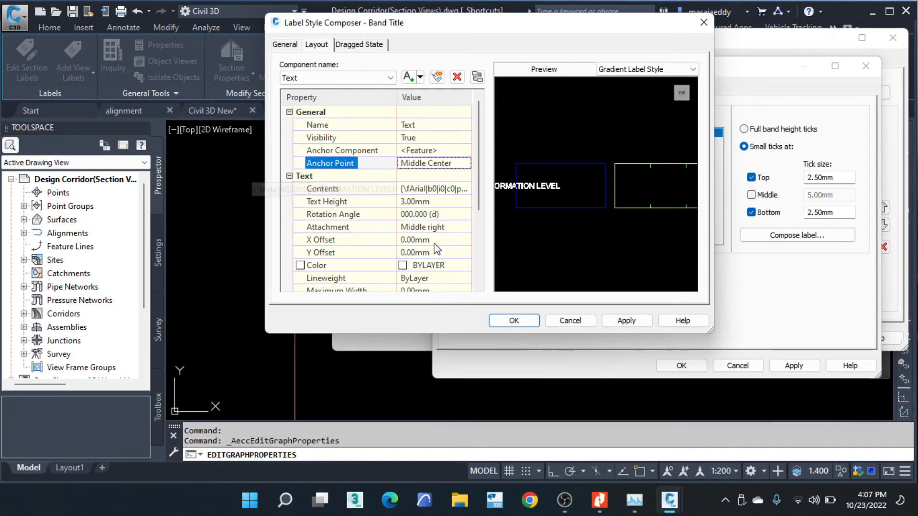
pyautogui.click(435, 227)
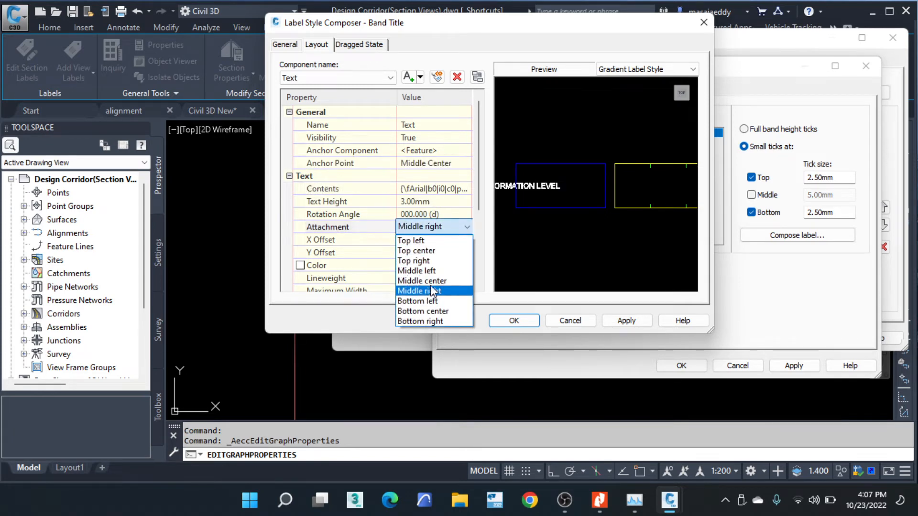
pyautogui.click(425, 281)
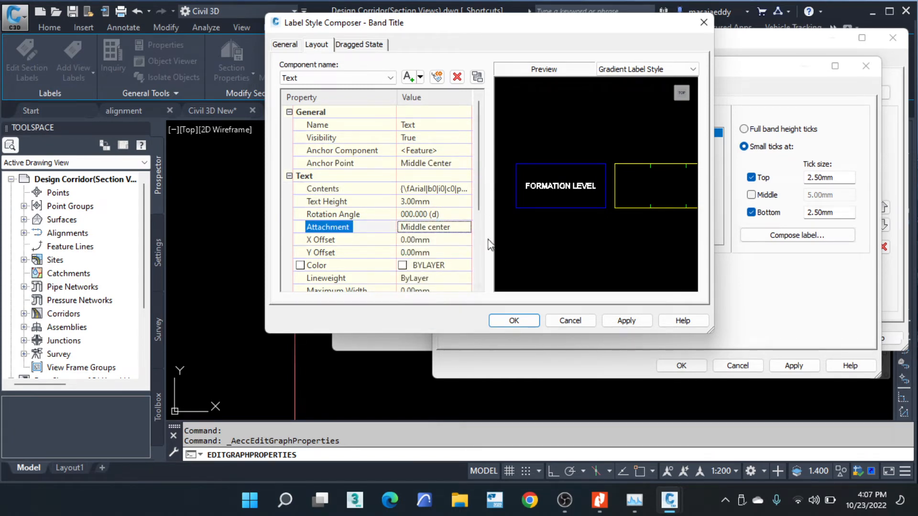
# Step: Check the band title's general and layout label settings and accept the composed title label
pyautogui.click(285, 45)
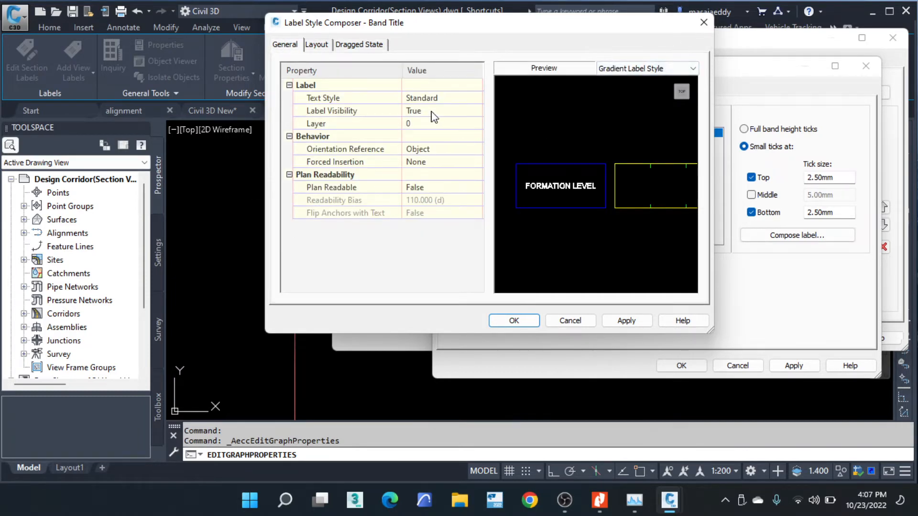
pyautogui.click(326, 46)
pyautogui.scroll(-1, 448, 207)
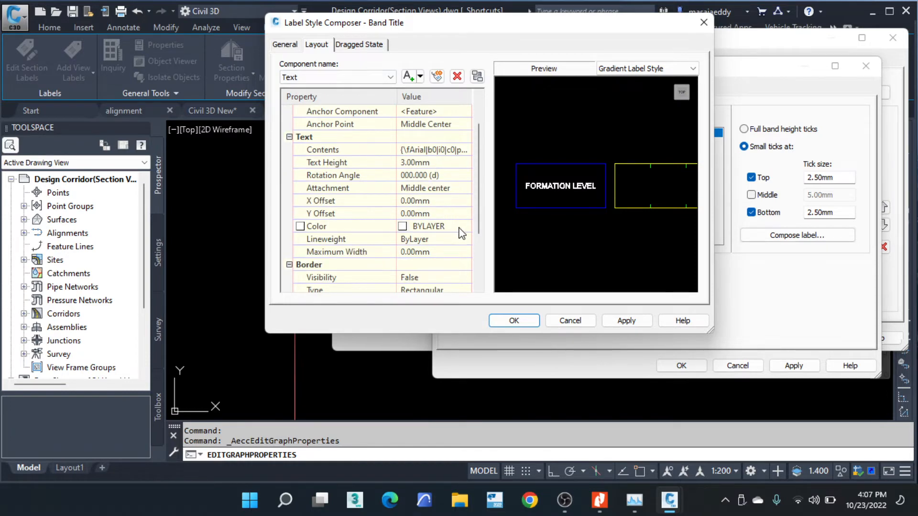
pyautogui.click(506, 321)
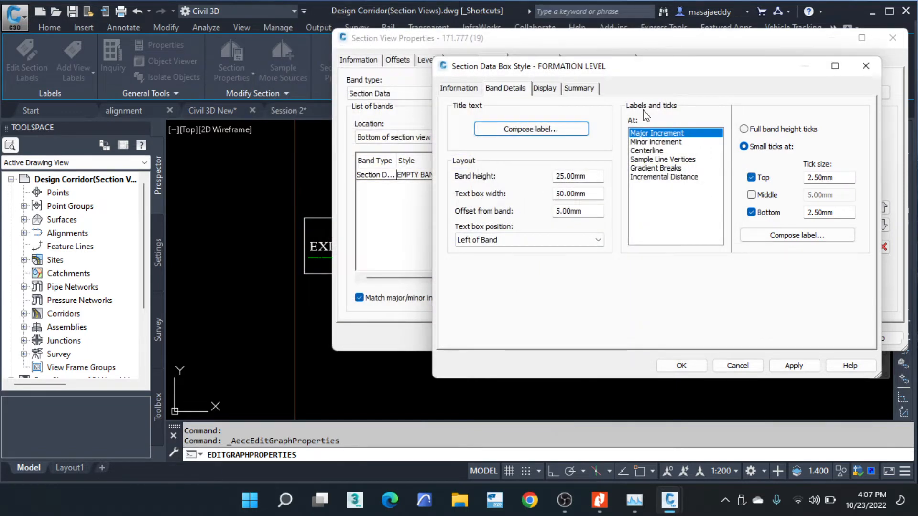
# Step: Show Labels at Gradient Breaks and hide Ticks at Major Increments in the FORMATION LEVEL style's display, and save the style
pyautogui.click(545, 89)
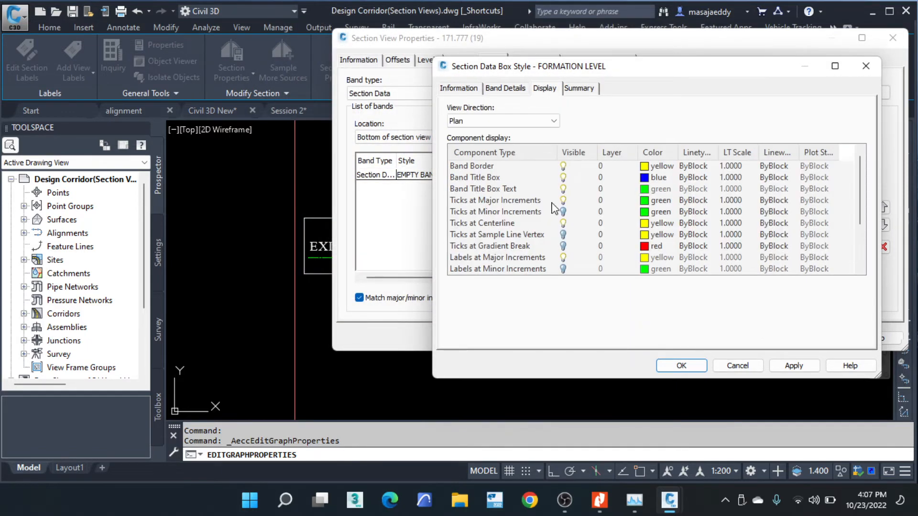
pyautogui.scroll(-2, 560, 215)
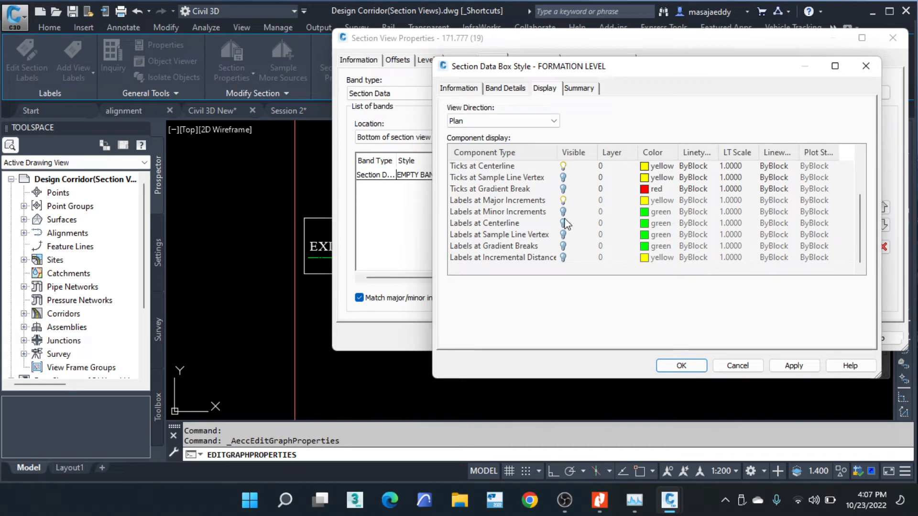
pyautogui.click(505, 246)
pyautogui.click(563, 246)
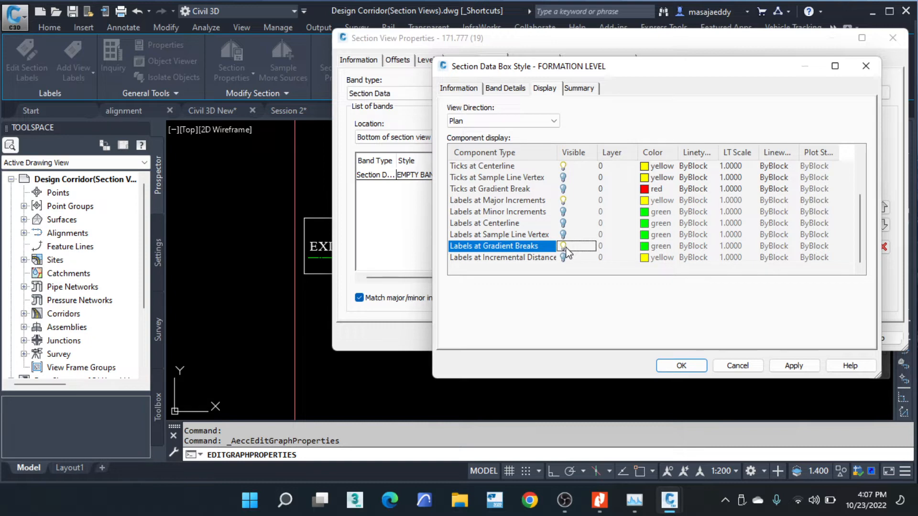
pyautogui.scroll(1, 574, 196)
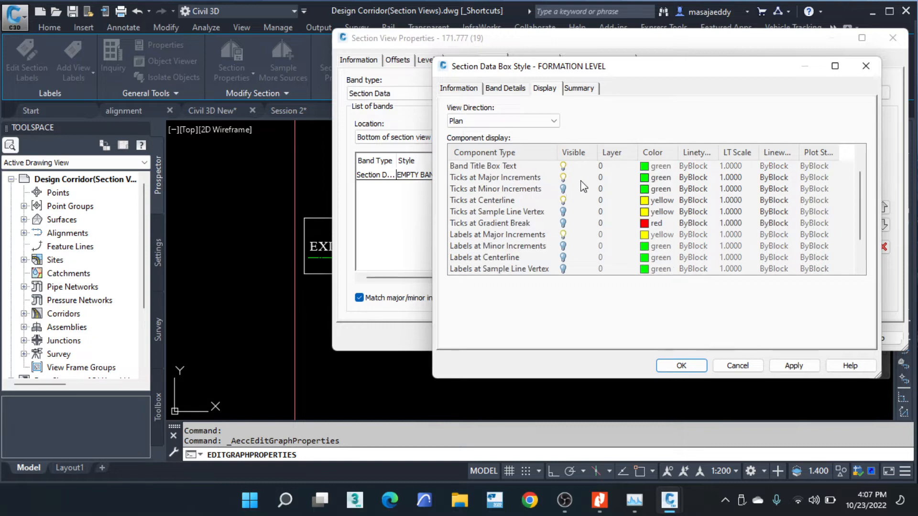
pyautogui.scroll(1, 567, 189)
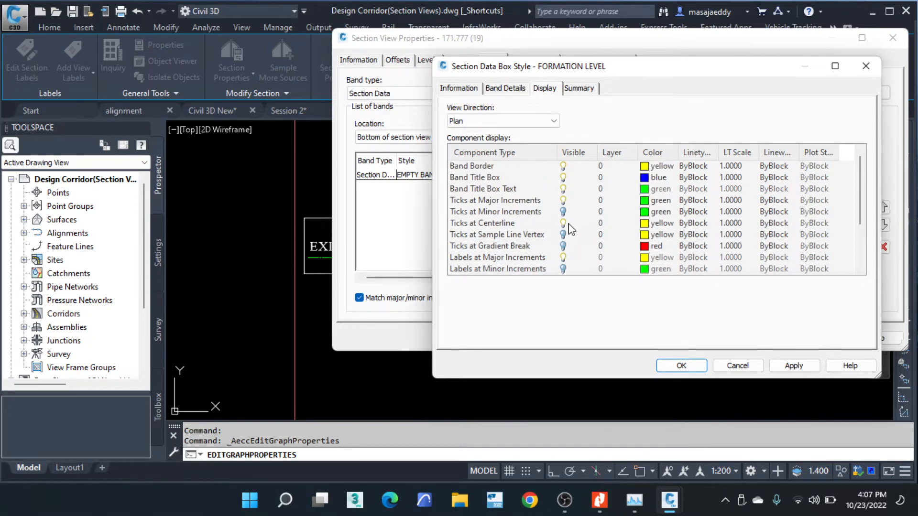
pyautogui.click(563, 201)
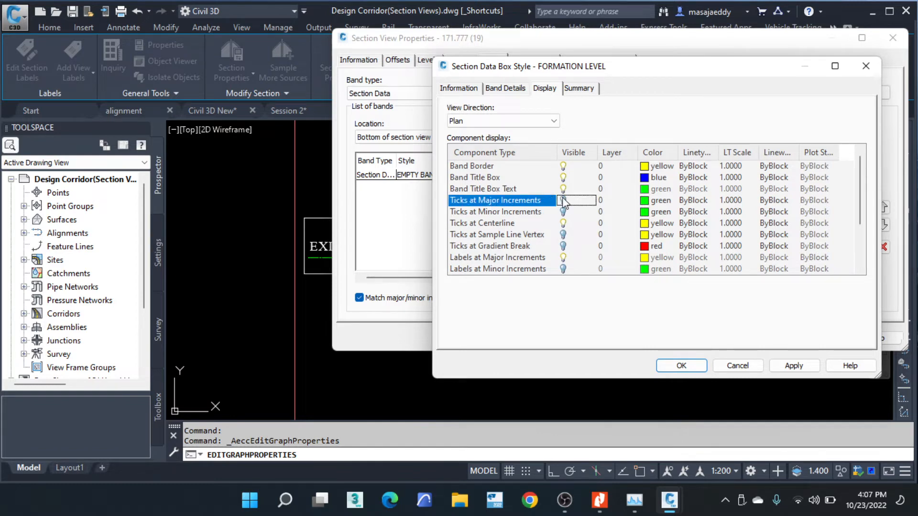
pyautogui.click(679, 366)
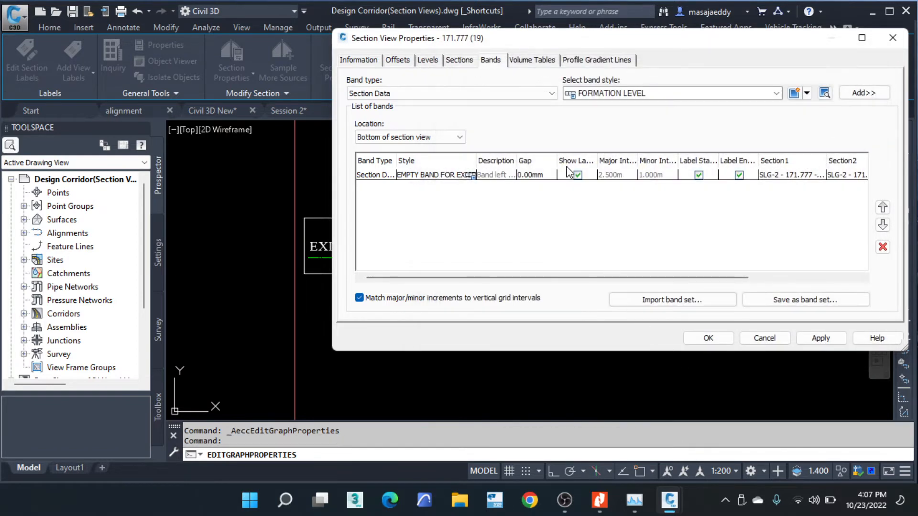
# Step: Add the FORMATION LEVEL band below the section view with a gap of 0 mm and apply it
pyautogui.click(852, 92)
pyautogui.click(542, 187)
pyautogui.click(545, 186)
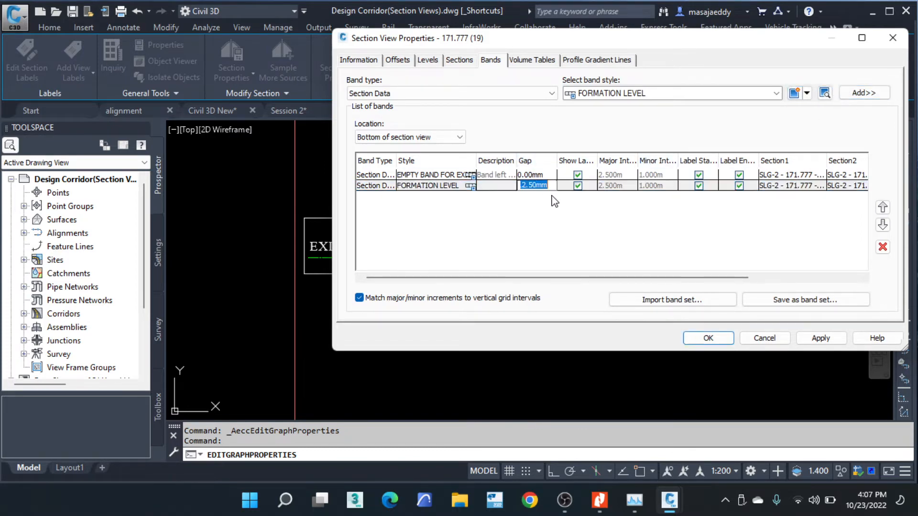
pyautogui.write('0')
pyautogui.click(708, 338)
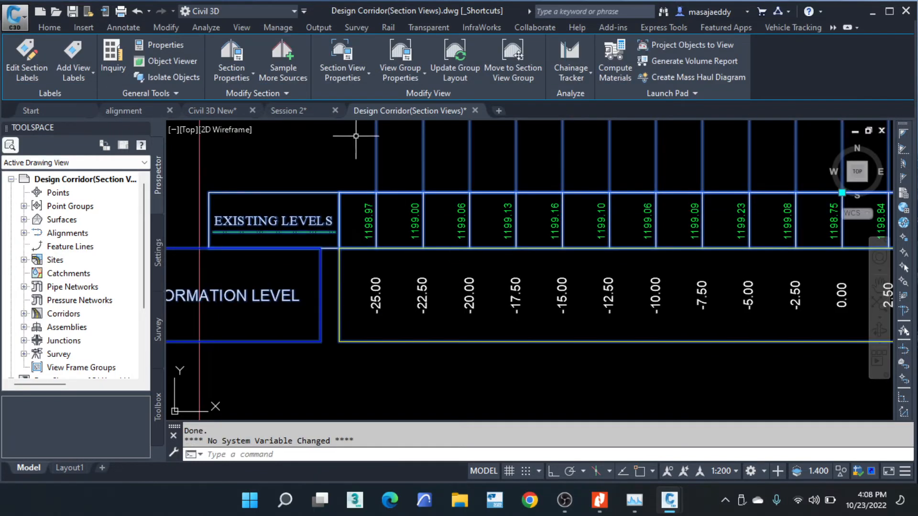
# Step: Reopen the section view's FORMATION LEVEL band style for editing and set its offset from band to 0 mm
pyautogui.click(344, 75)
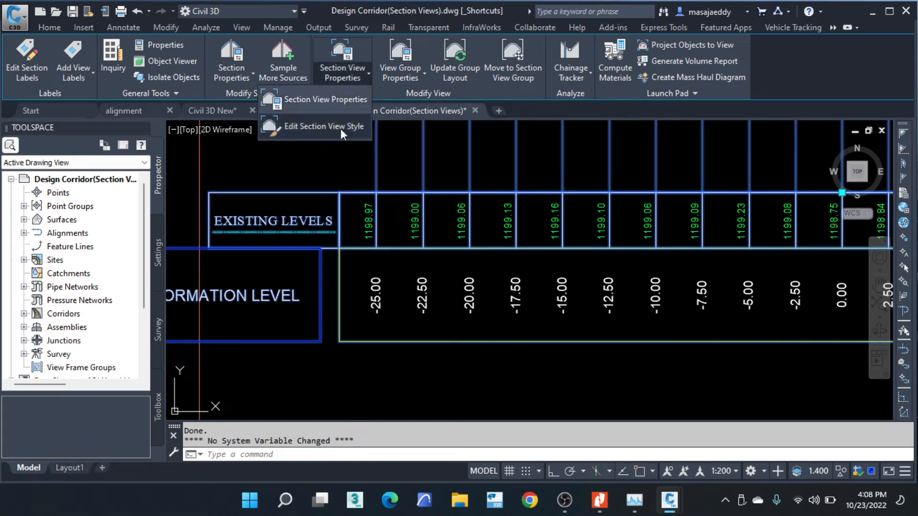
pyautogui.click(326, 100)
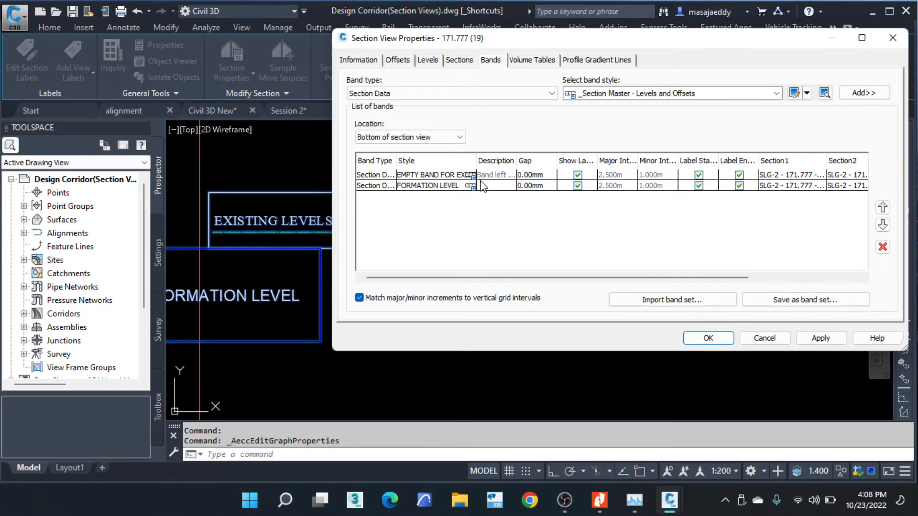
pyautogui.click(471, 187)
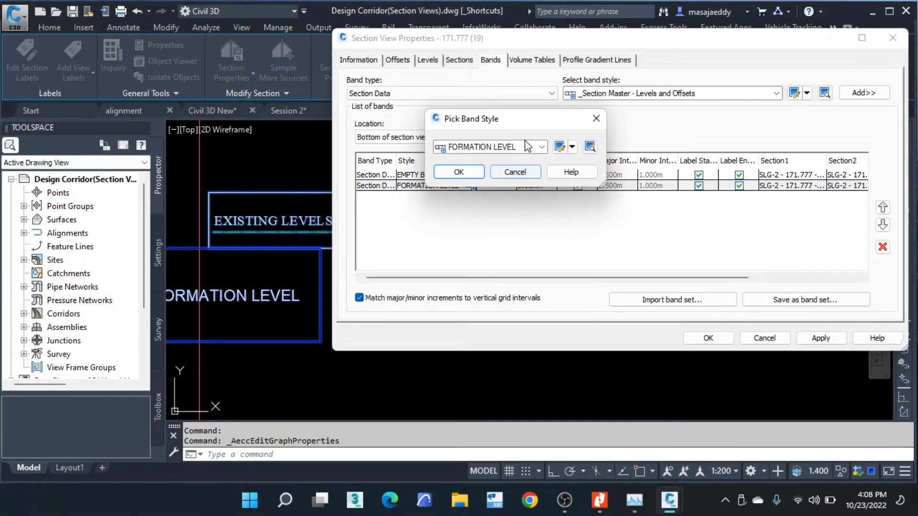
pyautogui.click(571, 147)
pyautogui.click(586, 190)
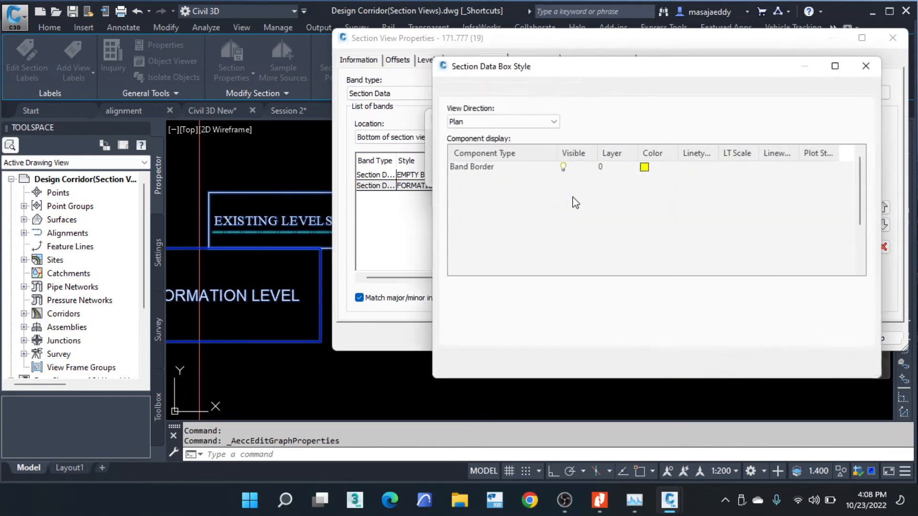
pyautogui.click(503, 89)
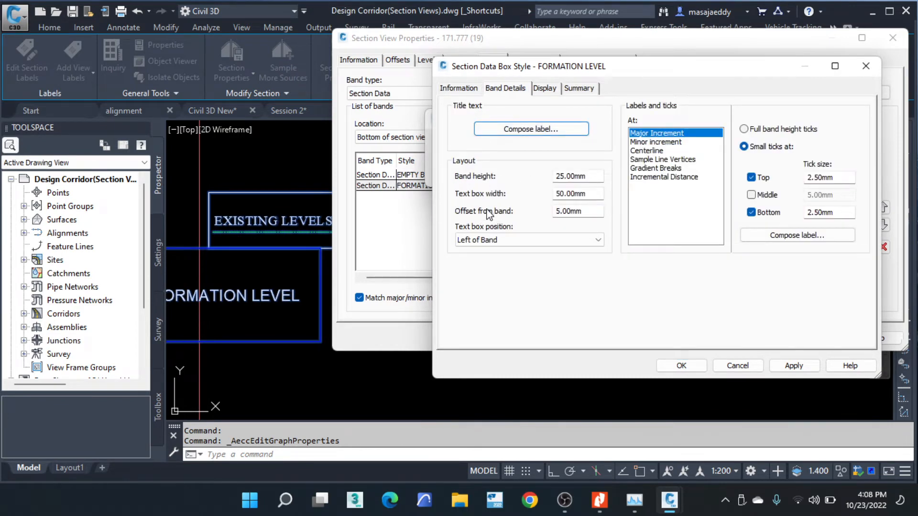
pyautogui.moveTo(582, 211); pyautogui.dragTo(539, 215)
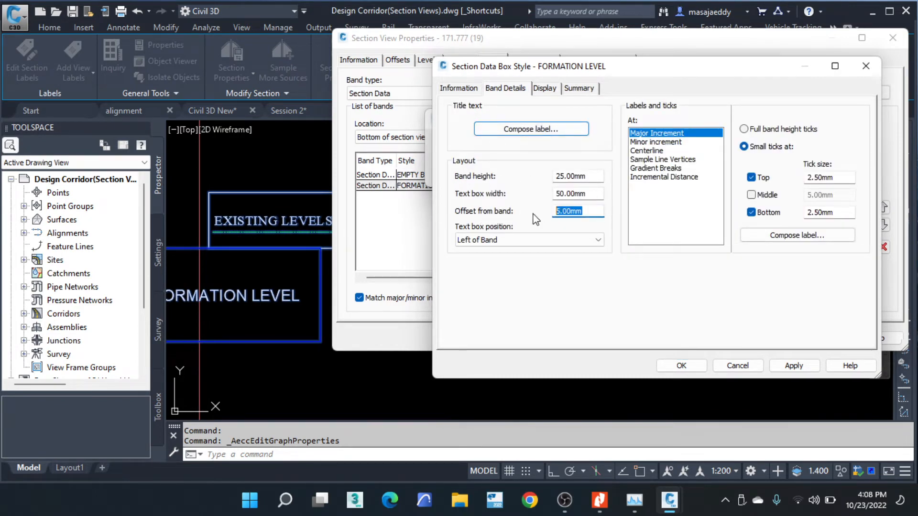
pyautogui.write('0')
pyautogui.moveTo(588, 72); pyautogui.dragTo(487, 44)
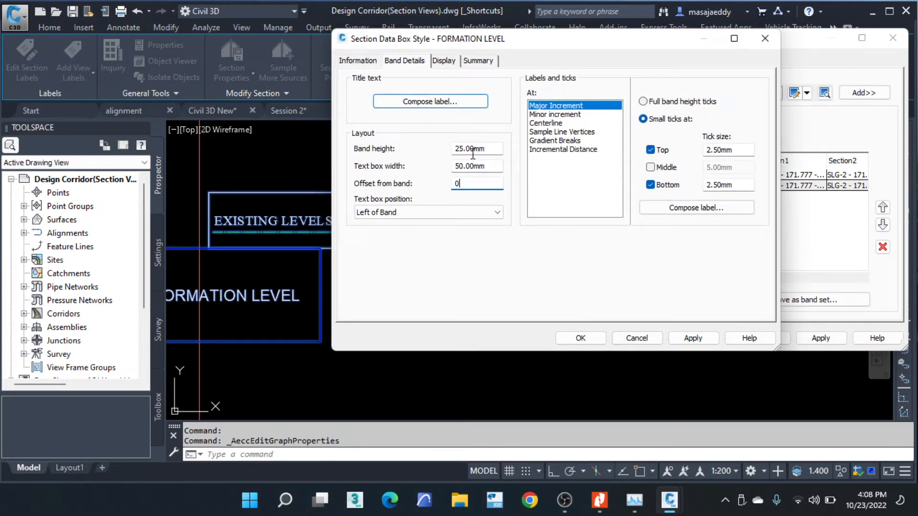
# Step: Set the FORMATION LEVEL band height to 10 mm and apply the style changes to the section view
pyautogui.moveTo(493, 148); pyautogui.dragTo(442, 150)
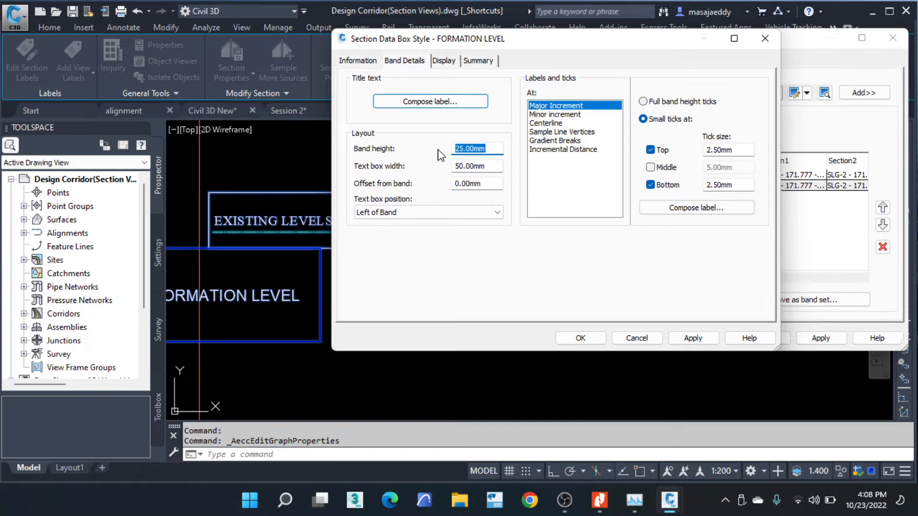
pyautogui.write('10')
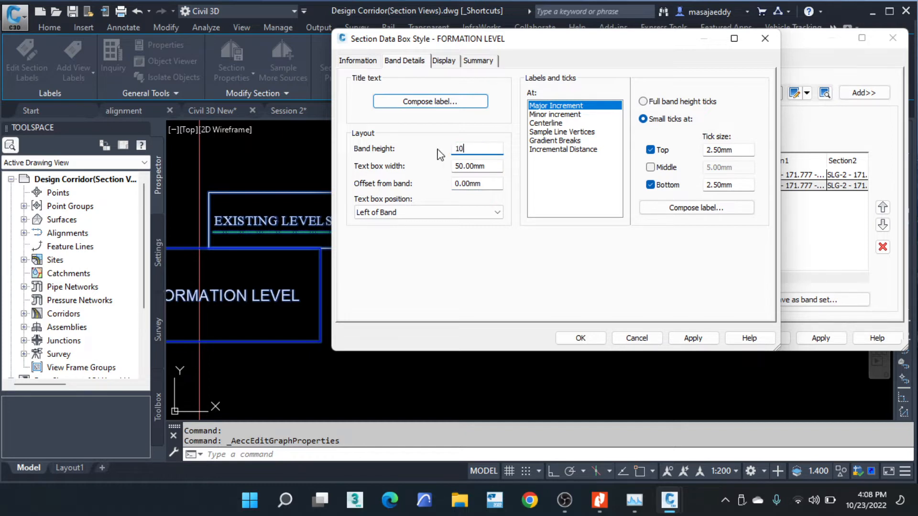
pyautogui.click(593, 340)
pyautogui.click(457, 172)
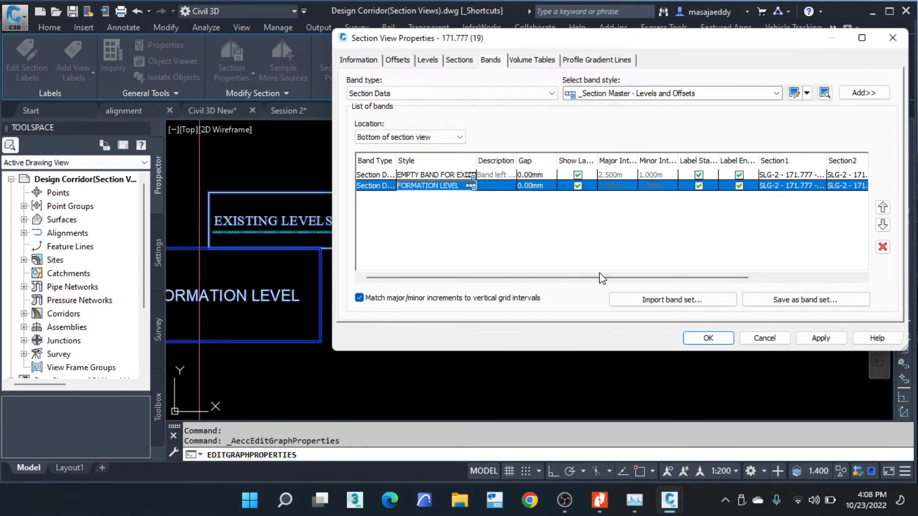
pyautogui.click(819, 338)
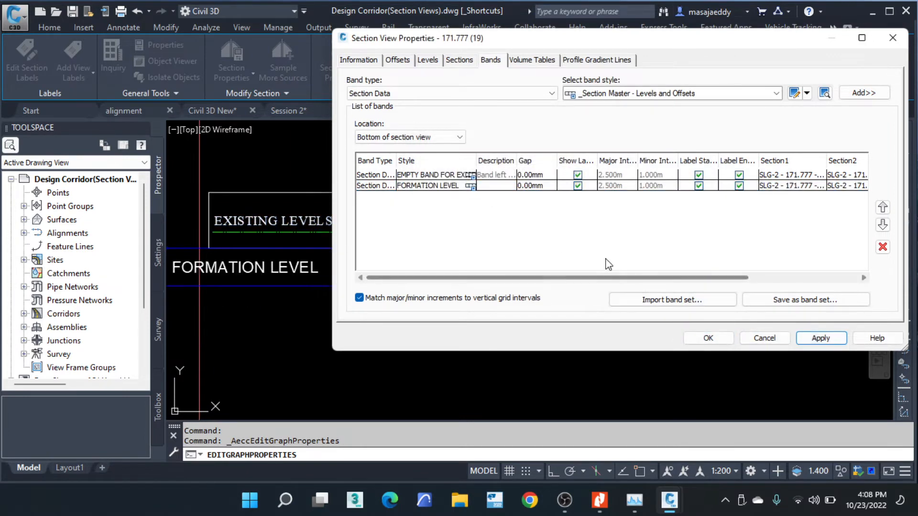
# Step: Set the FORMATION LEVEL band height to 25 mm and apply it to the section view
pyautogui.click(472, 188)
pyautogui.click(471, 186)
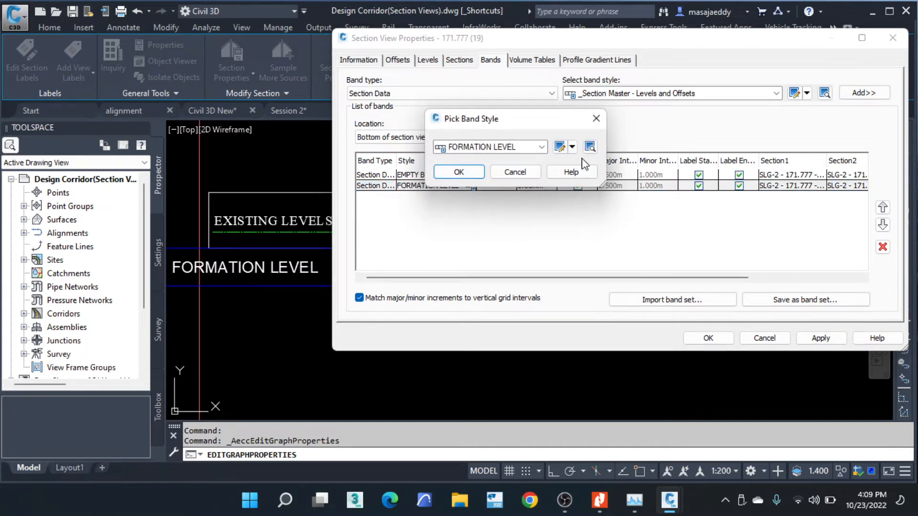
pyautogui.click(572, 147)
pyautogui.click(587, 192)
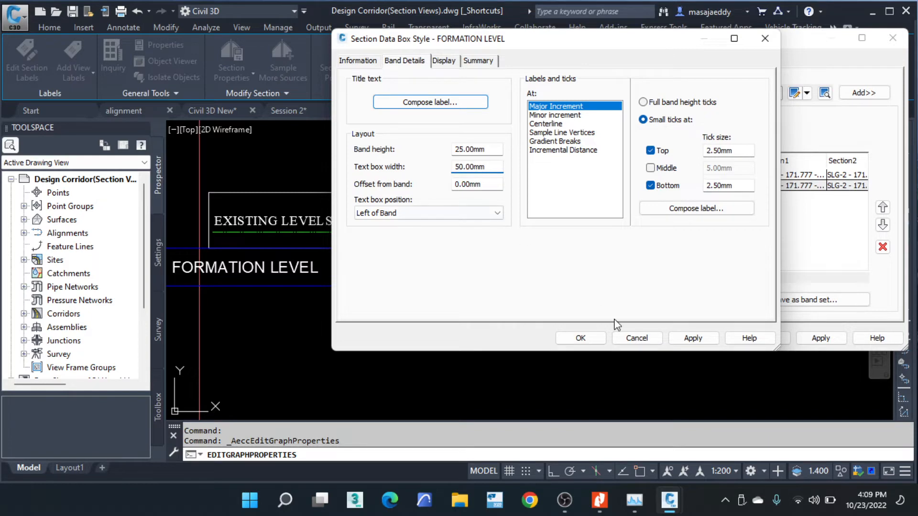
pyautogui.click(580, 338)
pyautogui.click(459, 173)
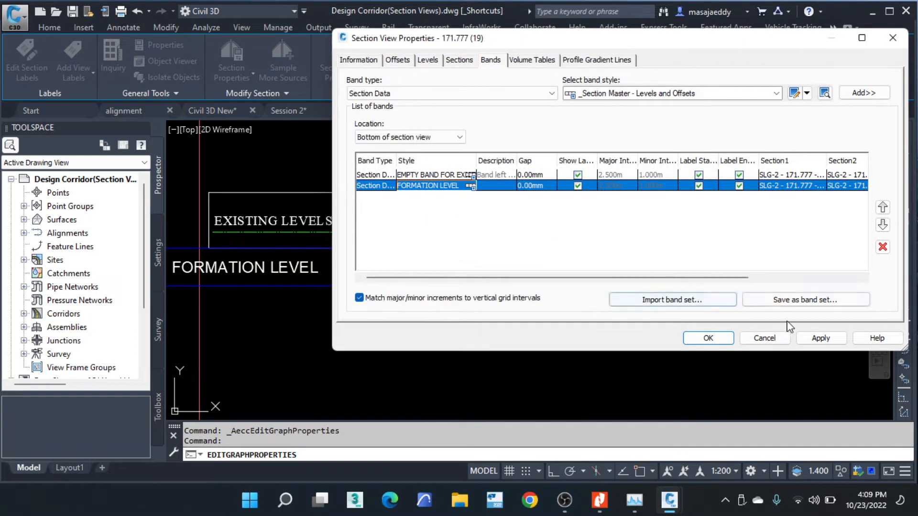
pyautogui.click(818, 338)
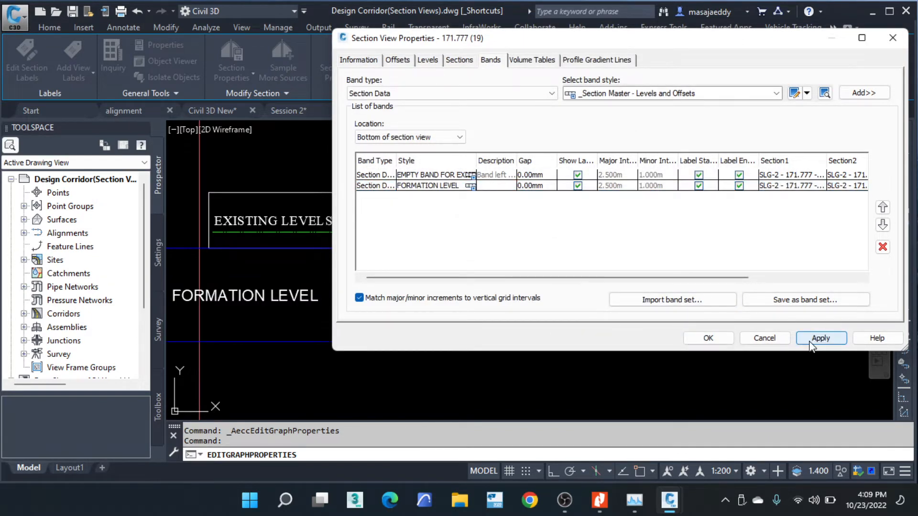
pyautogui.click(471, 176)
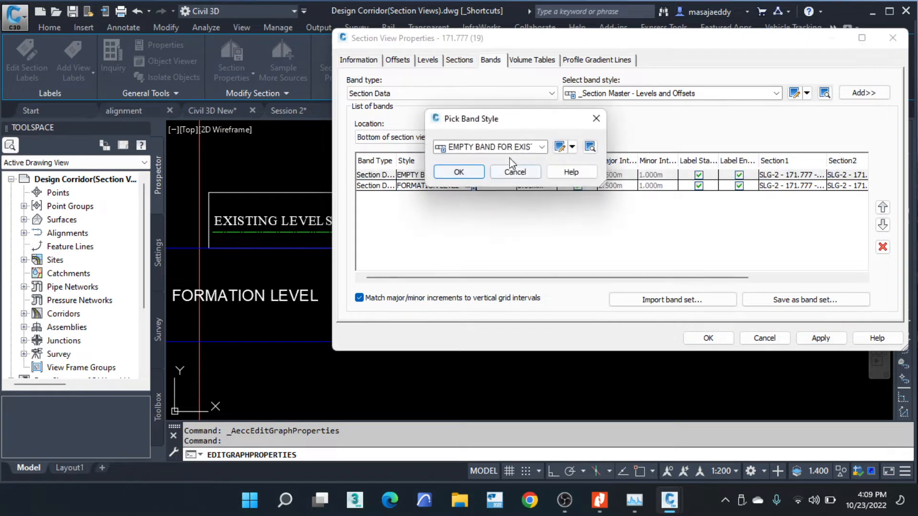
pyautogui.click(572, 147)
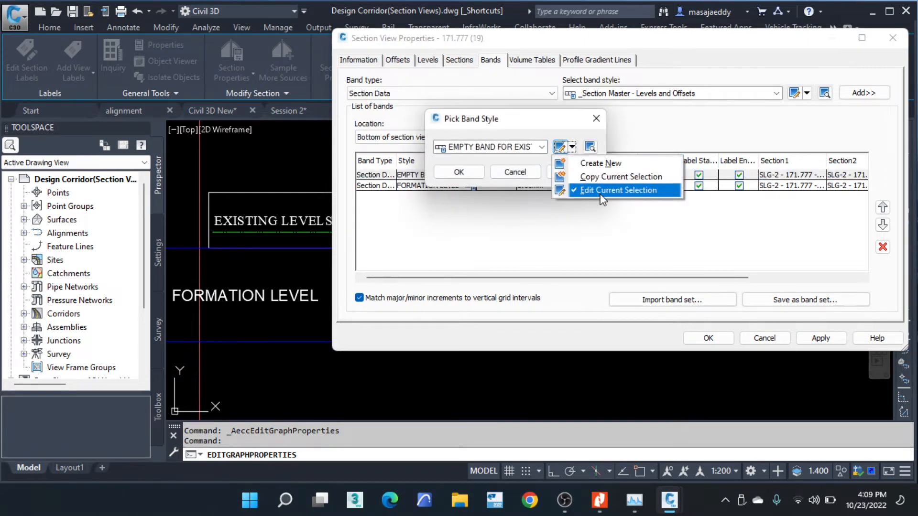
pyautogui.click(487, 241)
pyautogui.click(596, 119)
# Step: Set the FORMATION LEVEL band height to 20 mm and apply it to the section view
pyautogui.click(471, 186)
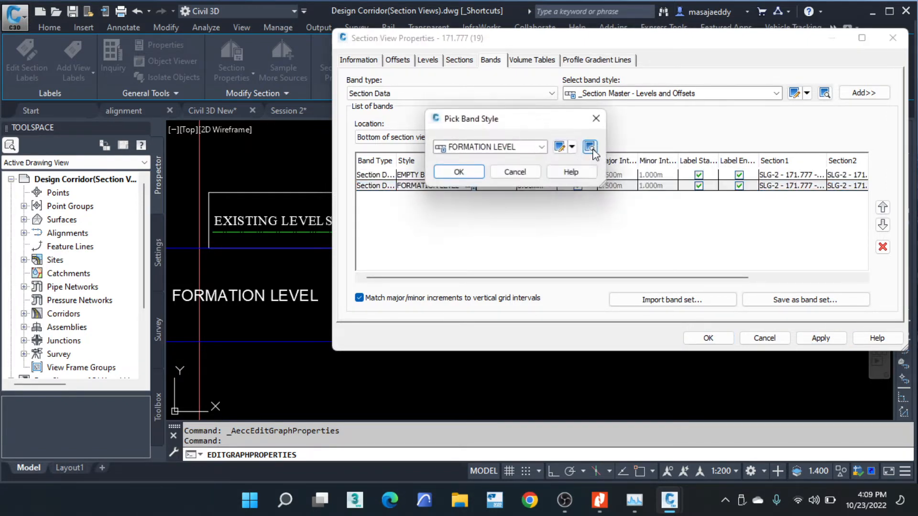
pyautogui.click(572, 147)
pyautogui.click(583, 190)
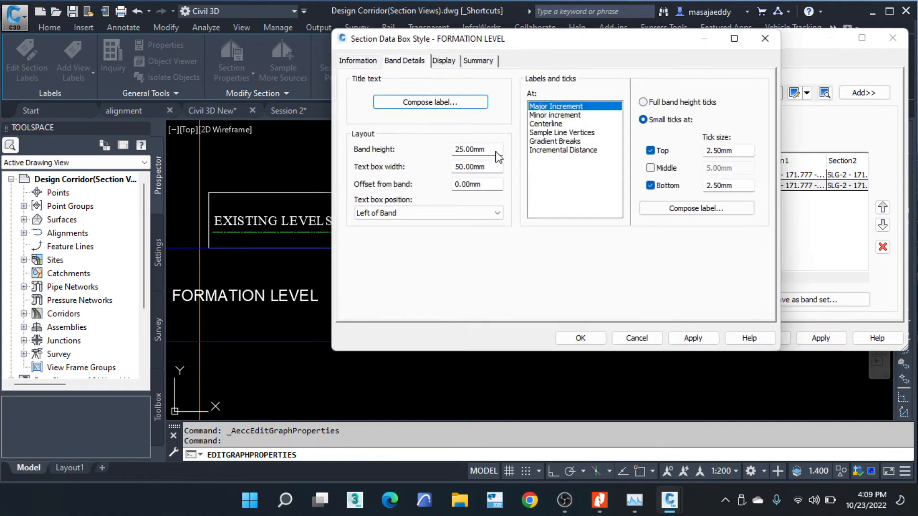
pyautogui.doubleClick(485, 150)
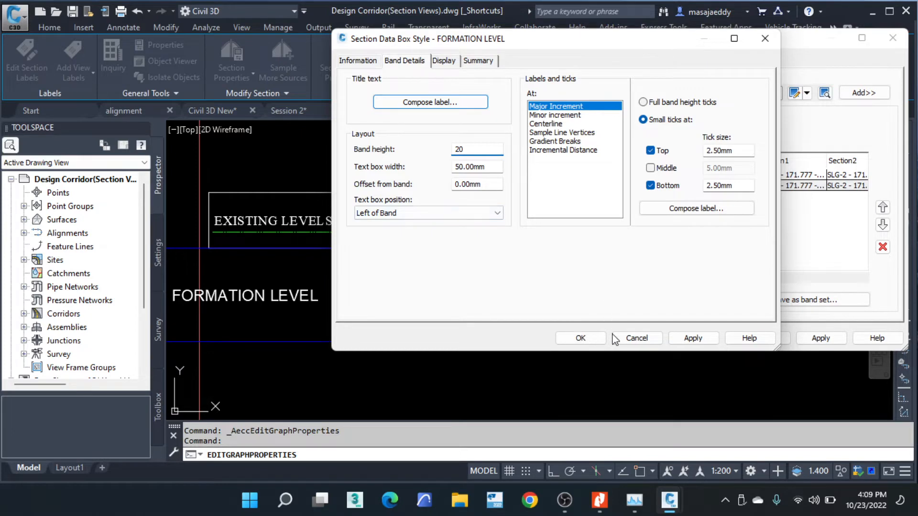
pyautogui.click(580, 338)
pyautogui.click(460, 173)
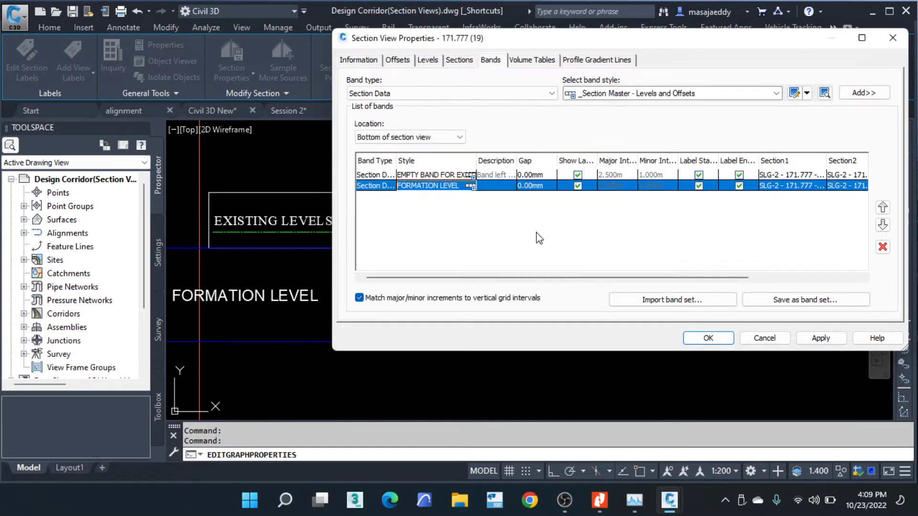
pyautogui.click(810, 340)
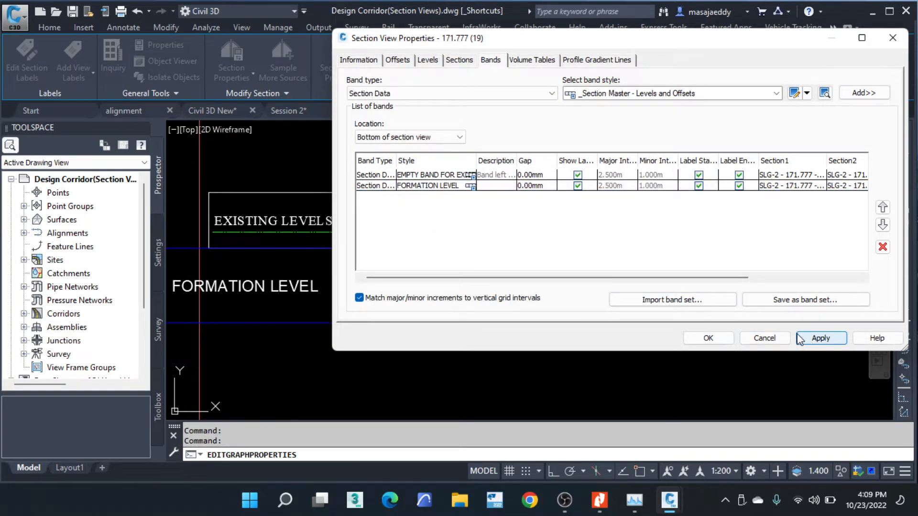
# Step: Check the band height and text box width in the EMPTY BAND FOR EXISTING LEVELS style
pyautogui.click(471, 175)
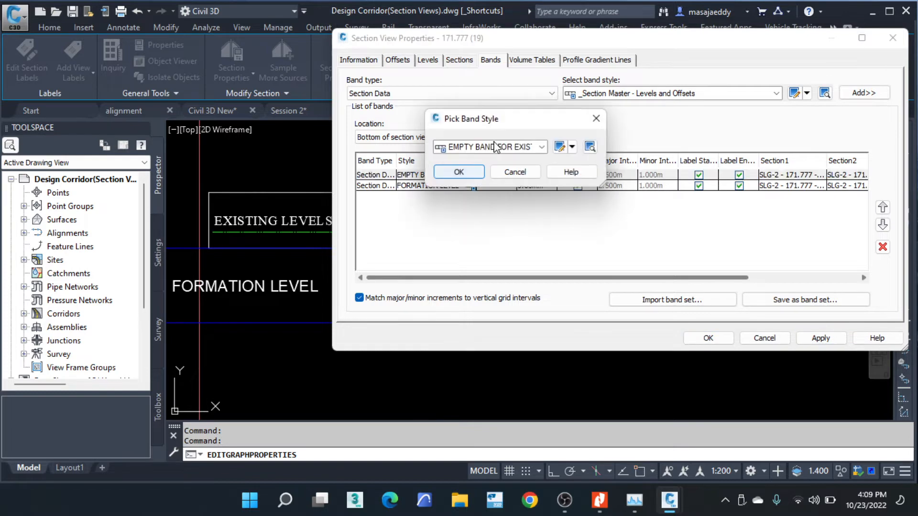
pyautogui.click(572, 146)
pyautogui.click(591, 190)
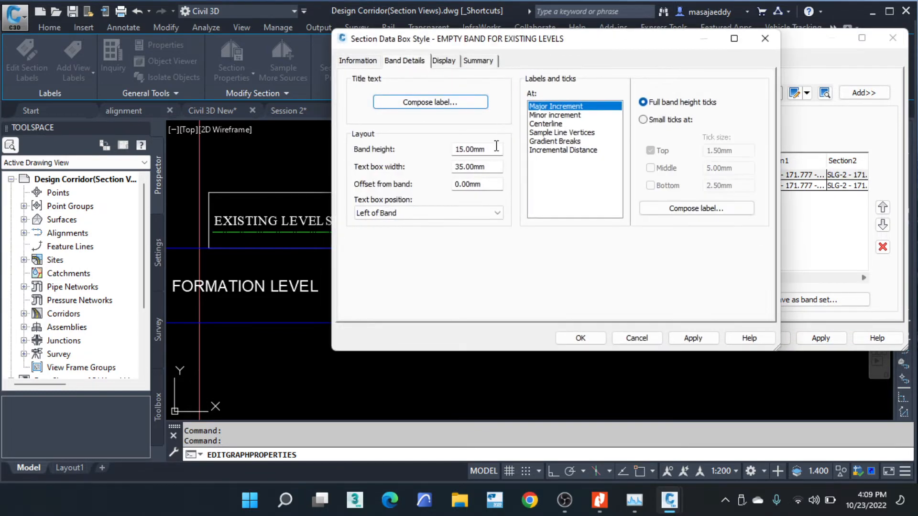
pyautogui.moveTo(486, 149); pyautogui.dragTo(433, 152)
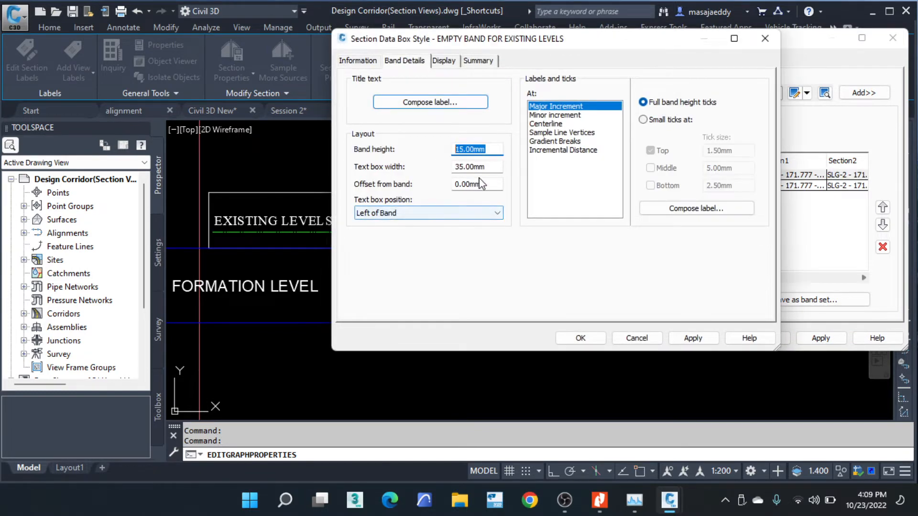
pyautogui.moveTo(487, 166); pyautogui.dragTo(434, 165)
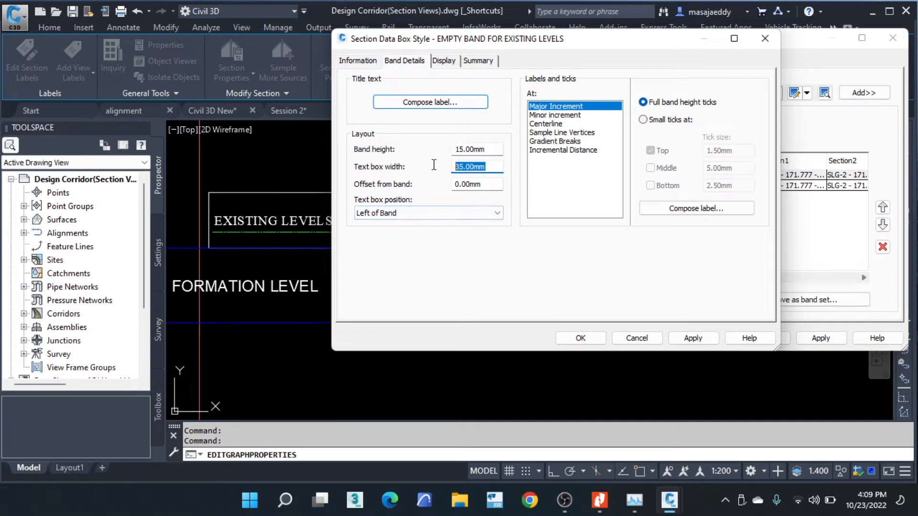
pyautogui.doubleClick(488, 149)
pyautogui.click(764, 38)
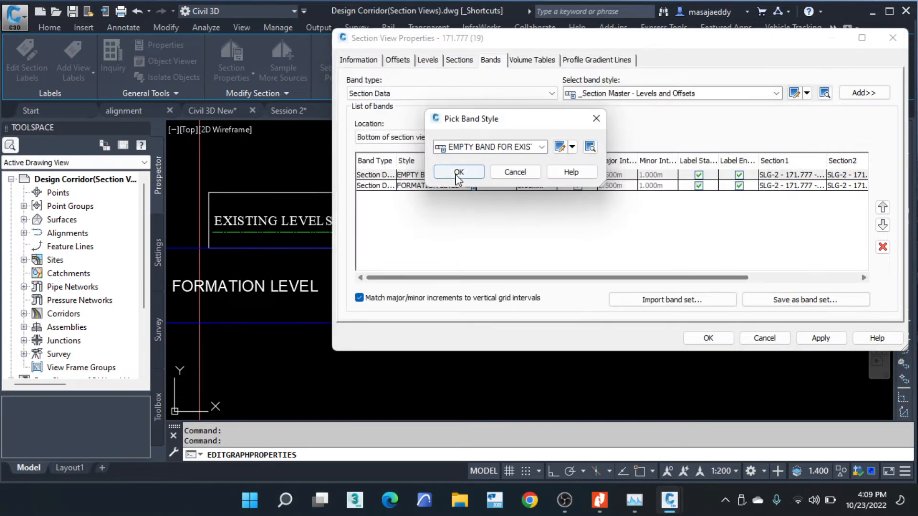
pyautogui.click(457, 172)
# Step: Set the FORMATION LEVEL band style's height to 15 mm and text box width to 35 mm, then check its title label composition
pyautogui.click(473, 186)
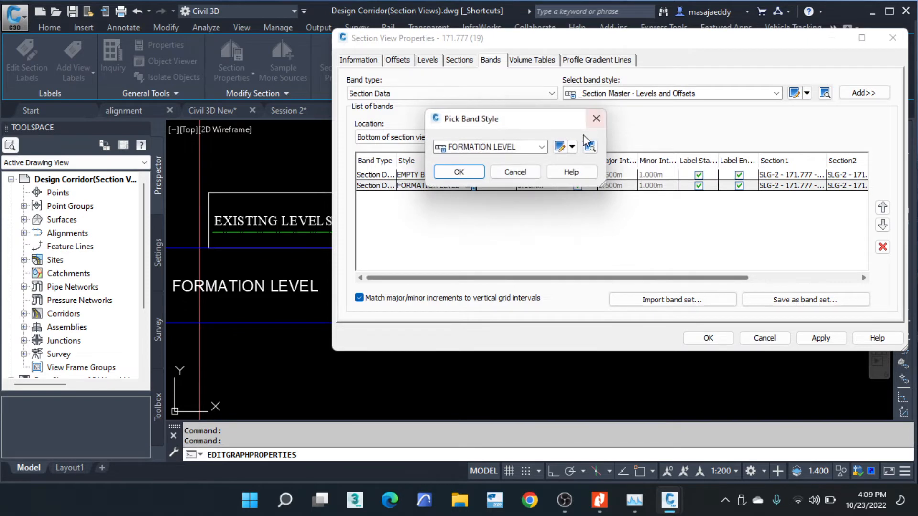
pyautogui.click(572, 147)
pyautogui.click(603, 201)
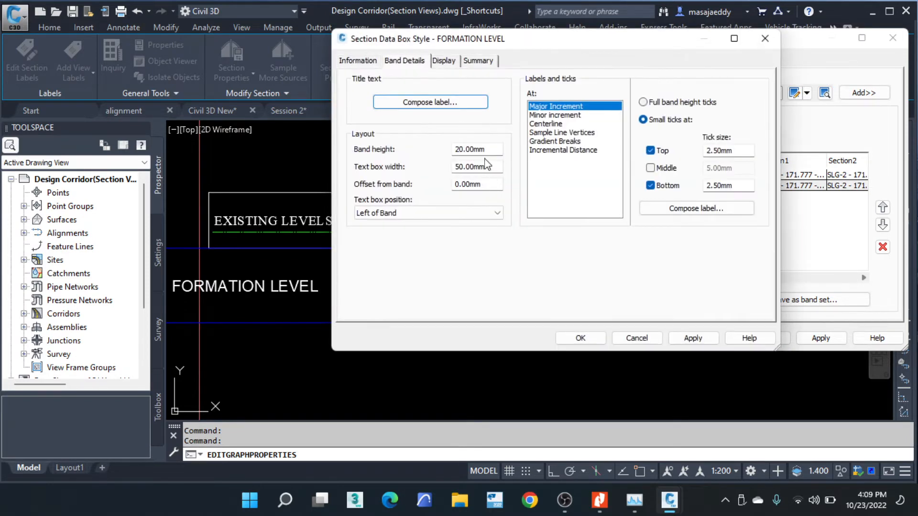
pyautogui.moveTo(488, 150); pyautogui.dragTo(419, 150)
pyautogui.moveTo(467, 171); pyautogui.dragTo(433, 175)
pyautogui.click(485, 101)
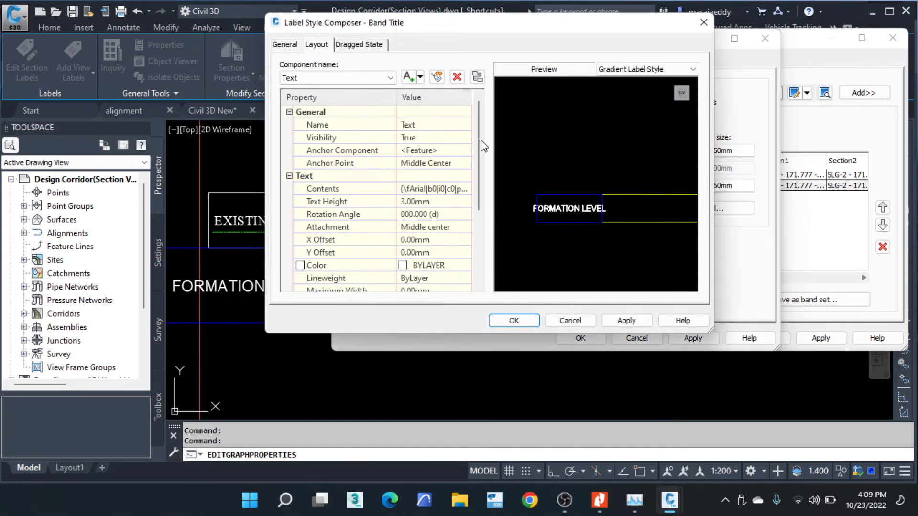
pyautogui.click(704, 22)
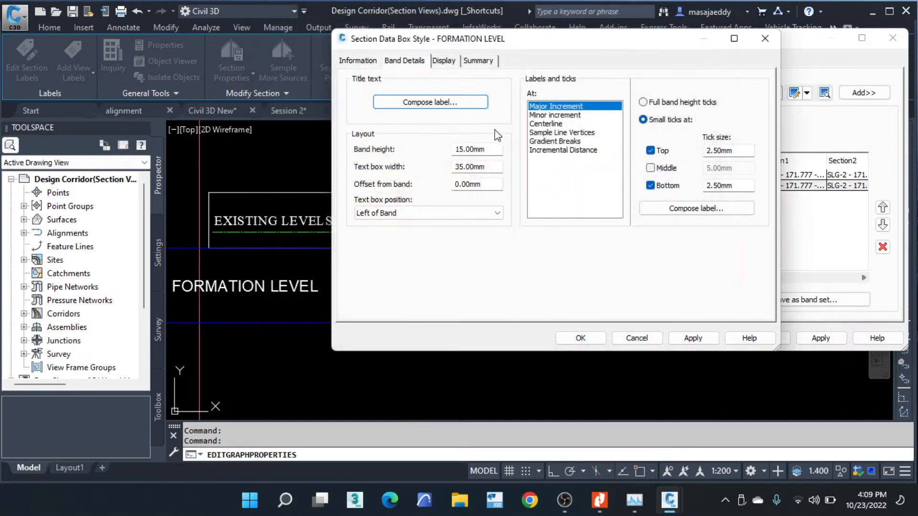
# Step: Set the FORMATION LEVEL text box width to 45 mm, select its Gradient Breaks labels, and apply the style to the section view
pyautogui.moveTo(488, 167); pyautogui.dragTo(424, 166)
pyautogui.click(556, 142)
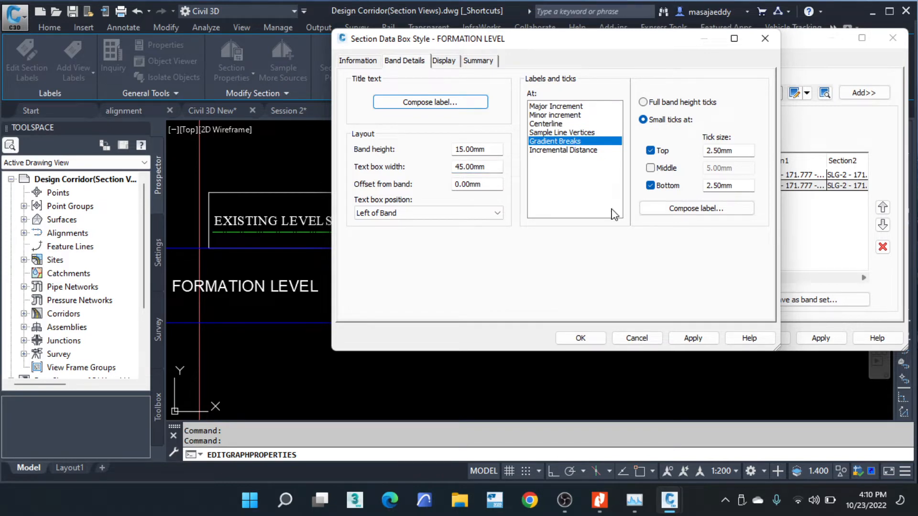
pyautogui.click(584, 338)
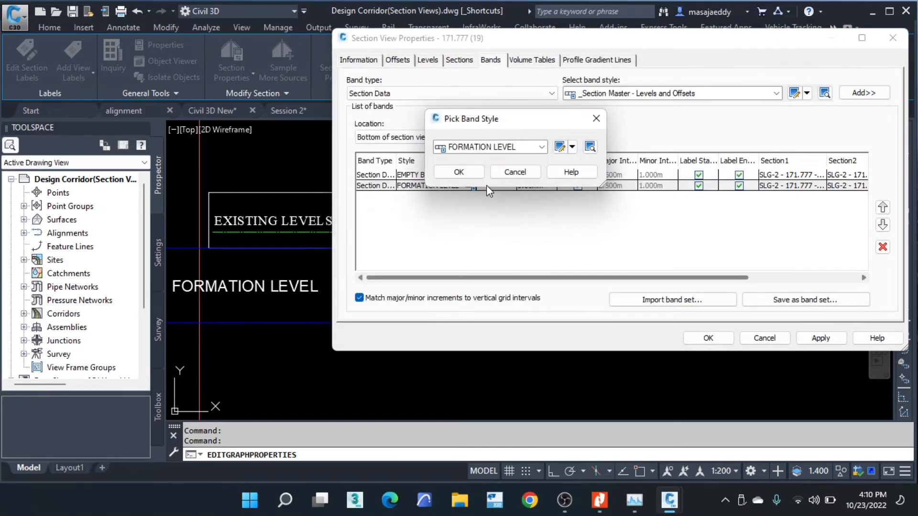
pyautogui.click(456, 172)
pyautogui.click(709, 338)
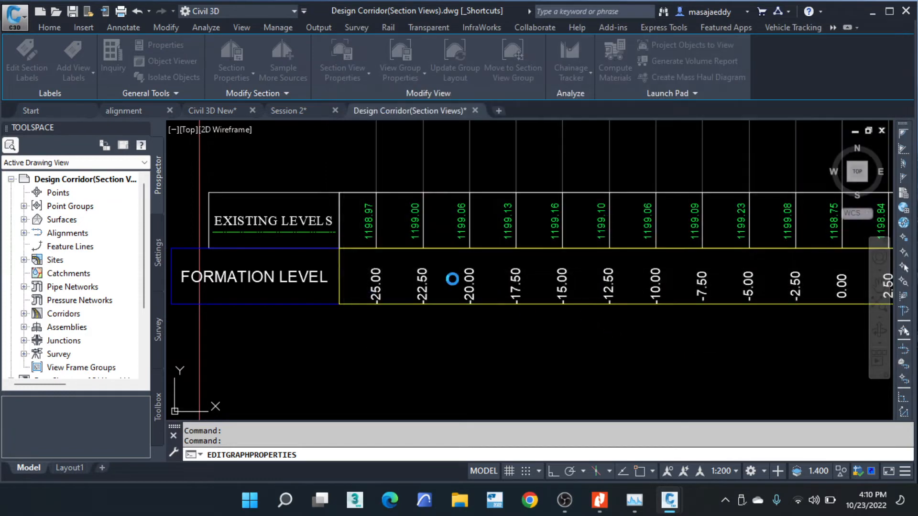
# Step: Examine the corridor section above the bands, from the side slope across the kerb to the carriageway
pyautogui.scroll(-5, 452, 278)
pyautogui.scroll(5, 466, 197)
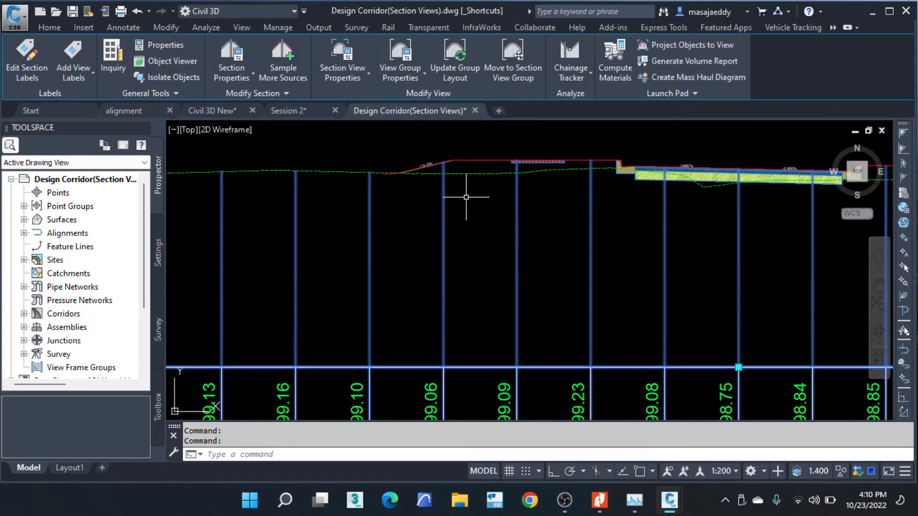
pyautogui.moveTo(413, 180); pyautogui.dragTo(369, 186, button='middle')
pyautogui.moveTo(520, 167); pyautogui.dragTo(505, 191, button='middle')
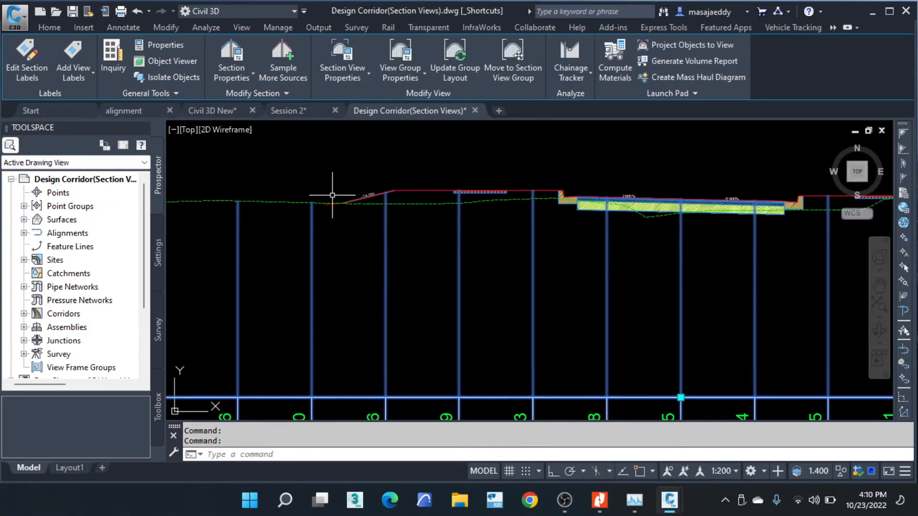
pyautogui.scroll(2, 332, 195)
pyautogui.moveTo(321, 211); pyautogui.dragTo(223, 209, button='middle')
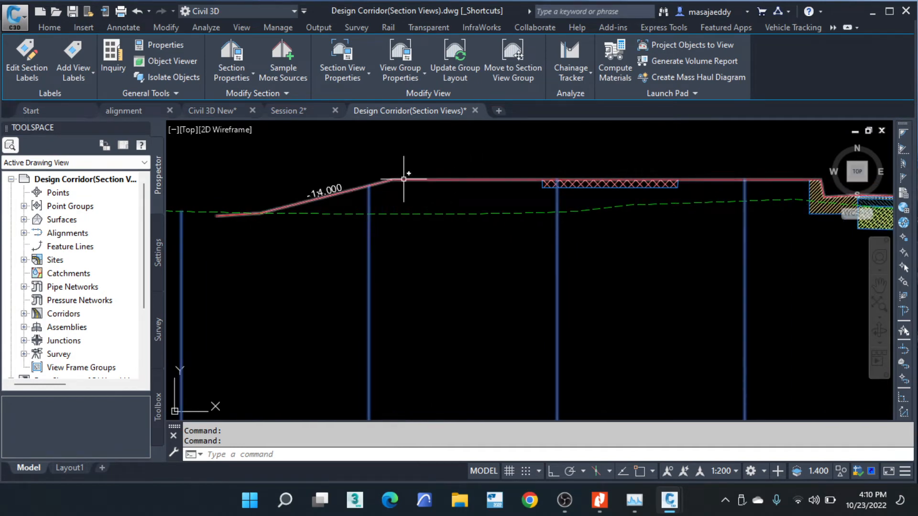
pyautogui.moveTo(221, 221); pyautogui.dragTo(273, 198, button='middle')
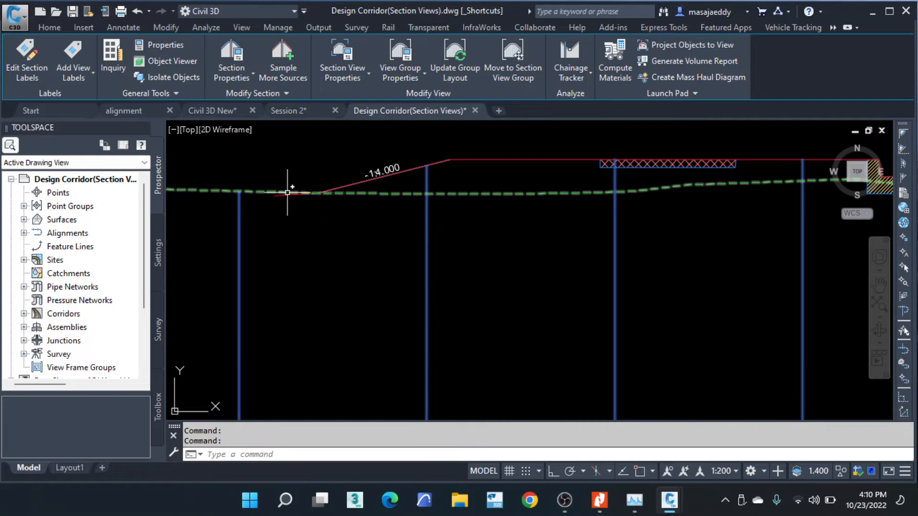
pyautogui.moveTo(605, 178); pyautogui.dragTo(429, 185, button='middle')
pyautogui.moveTo(654, 179); pyautogui.dragTo(328, 185, button='middle')
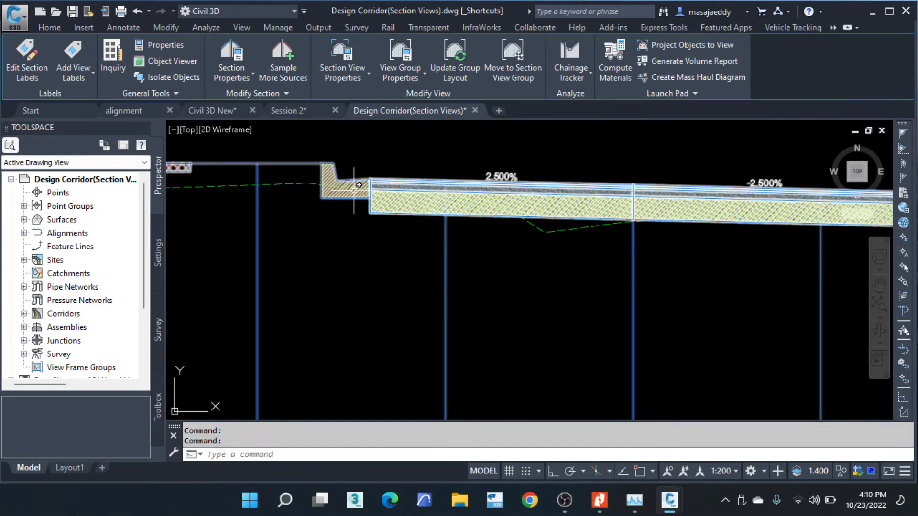
pyautogui.moveTo(354, 190); pyautogui.dragTo(458, 178, button='middle')
pyautogui.scroll(-3, 440, 167)
pyautogui.moveTo(361, 215); pyautogui.dragTo(437, 153, button='middle')
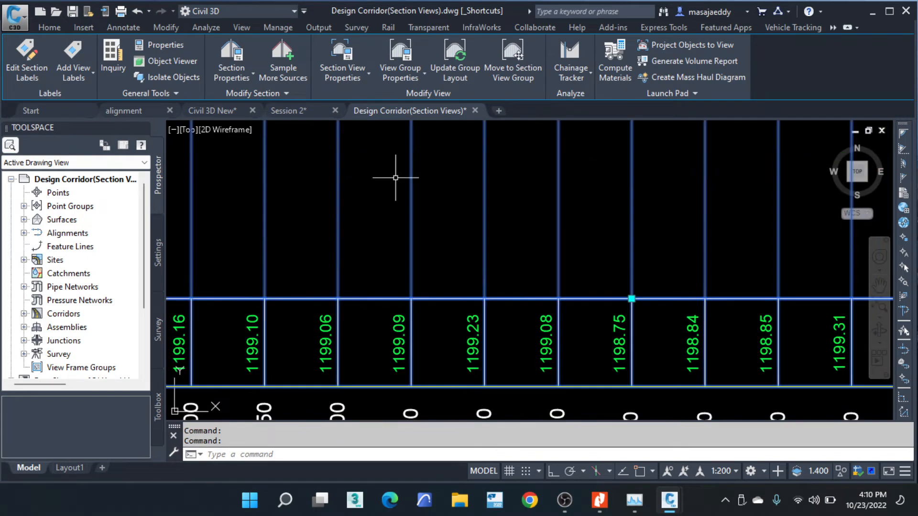
# Step: Examine how the Chainage 180.000 section view places its proposed levels and offsets at the design points
pyautogui.scroll(-5, 313, 181)
pyautogui.scroll(3, 481, 191)
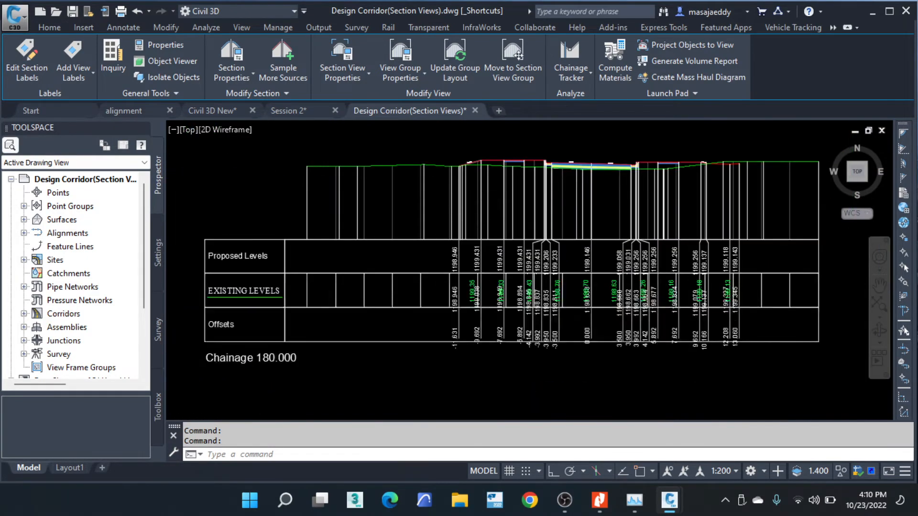
pyautogui.scroll(4, 457, 240)
pyautogui.scroll(-2, 452, 236)
pyautogui.moveTo(486, 252); pyautogui.dragTo(477, 288, button='middle')
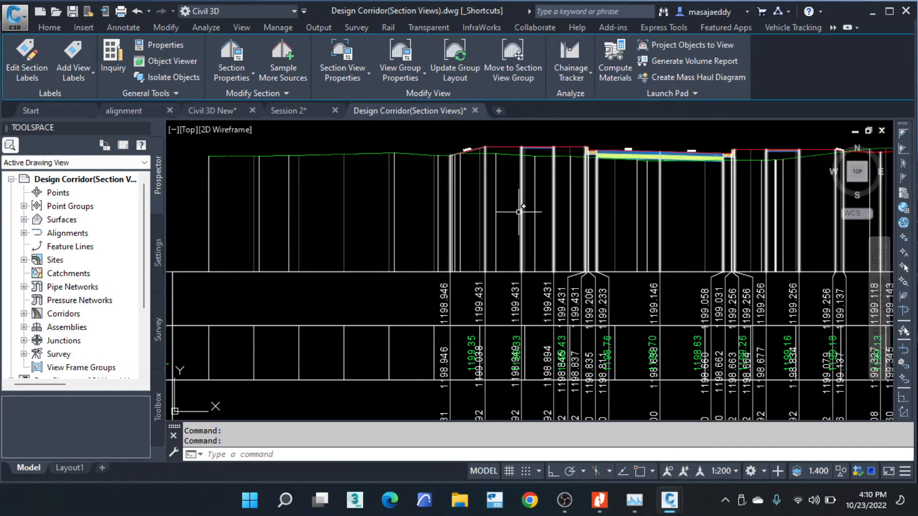
# Step: Examine the edited section view's band labels against its kerb and carriageway points, then clear the selection
pyautogui.scroll(-8, 520, 211)
pyautogui.click(358, 210)
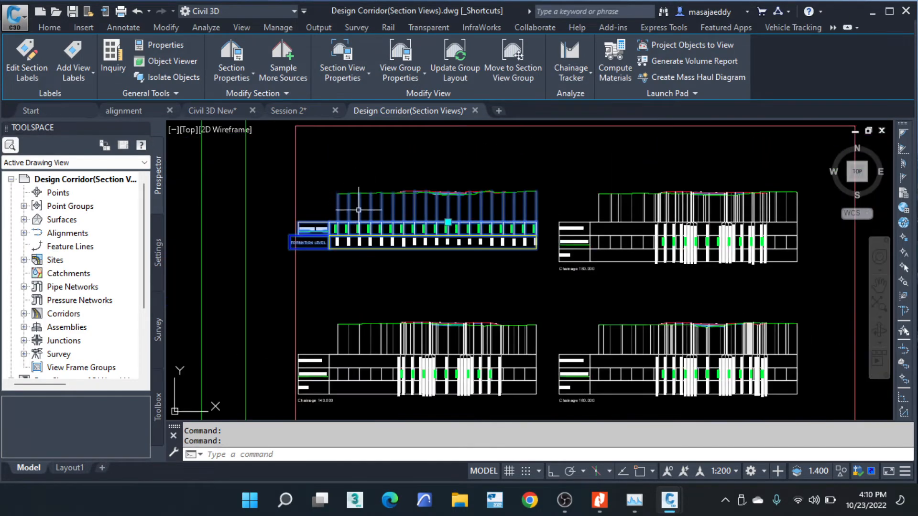
pyautogui.scroll(5, 358, 209)
pyautogui.scroll(1, 335, 203)
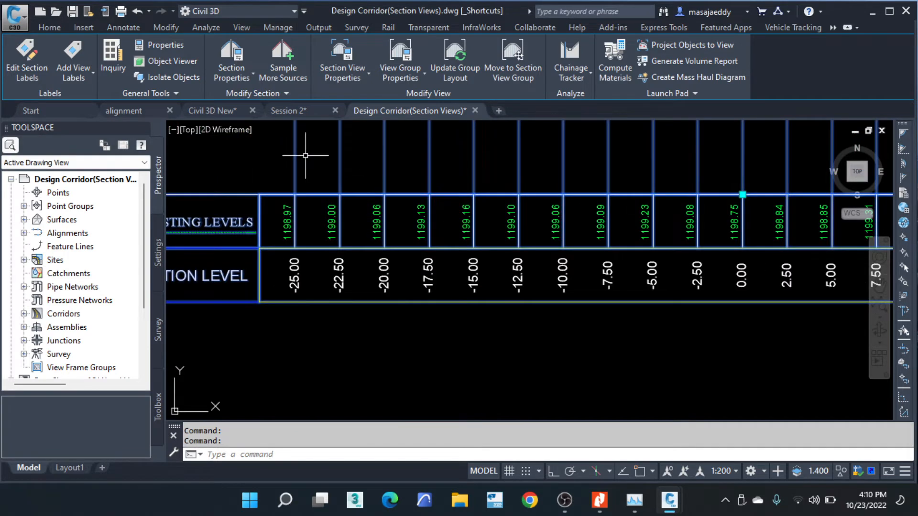
pyautogui.scroll(2, 277, 268)
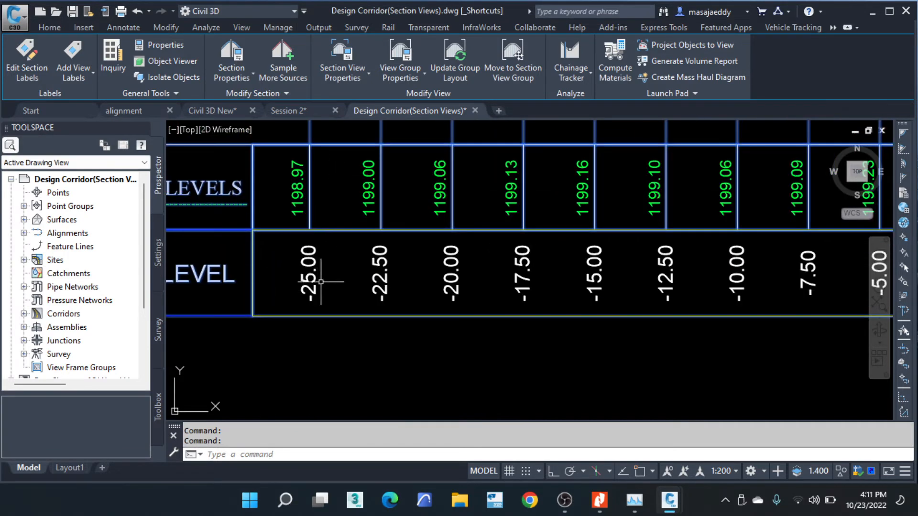
pyautogui.scroll(-3, 426, 292)
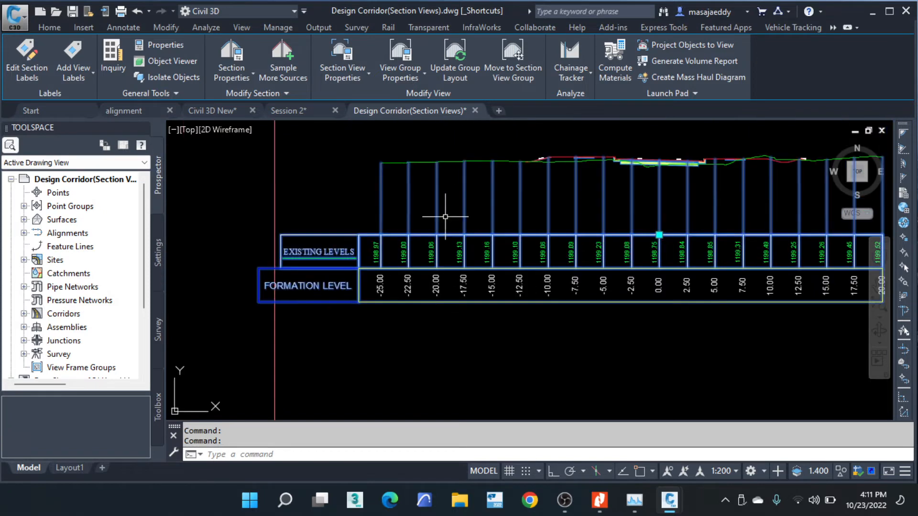
pyautogui.scroll(5, 561, 168)
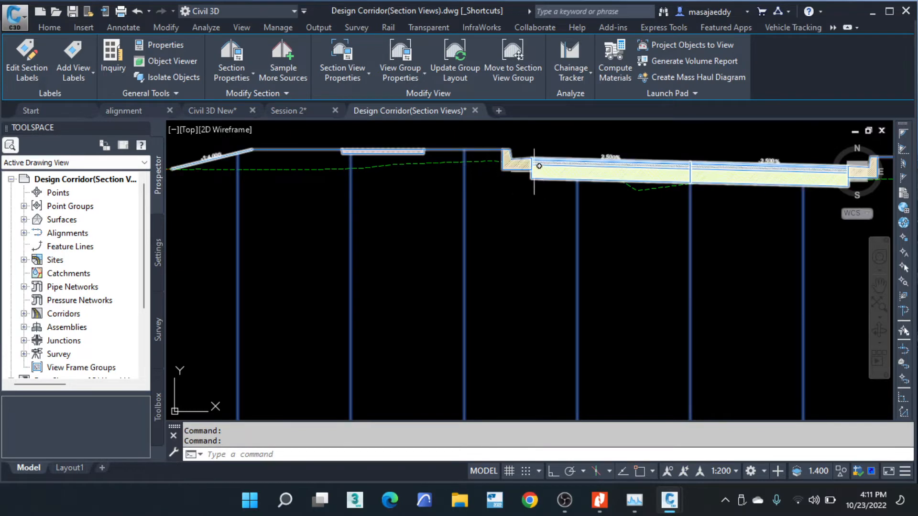
pyautogui.scroll(1, 530, 177)
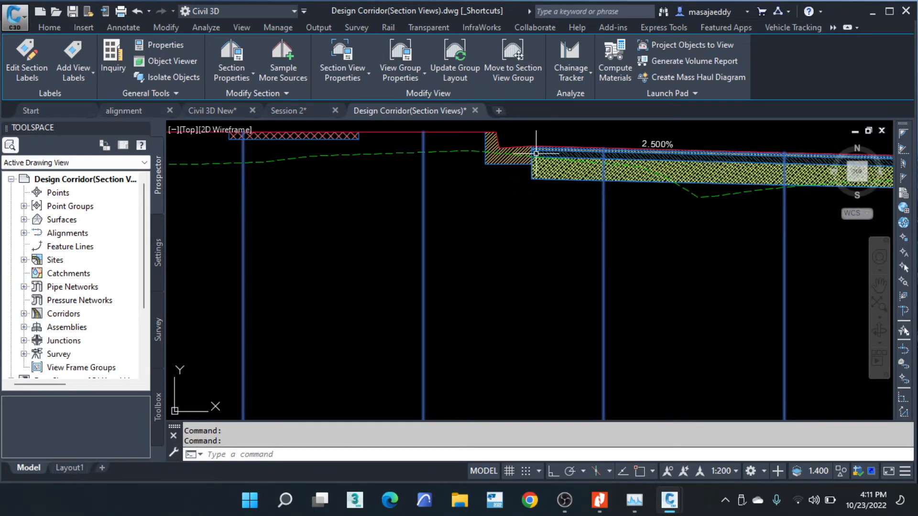
pyautogui.scroll(-1, 372, 186)
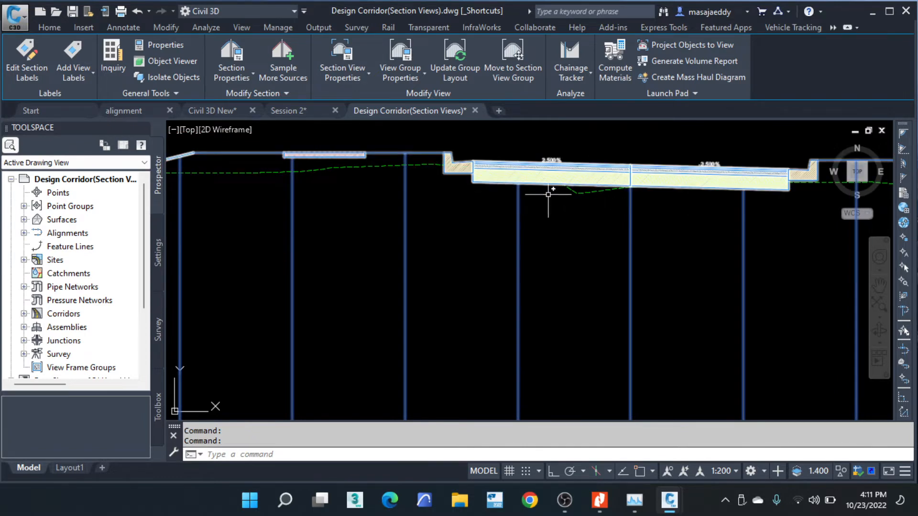
pyautogui.moveTo(626, 232)
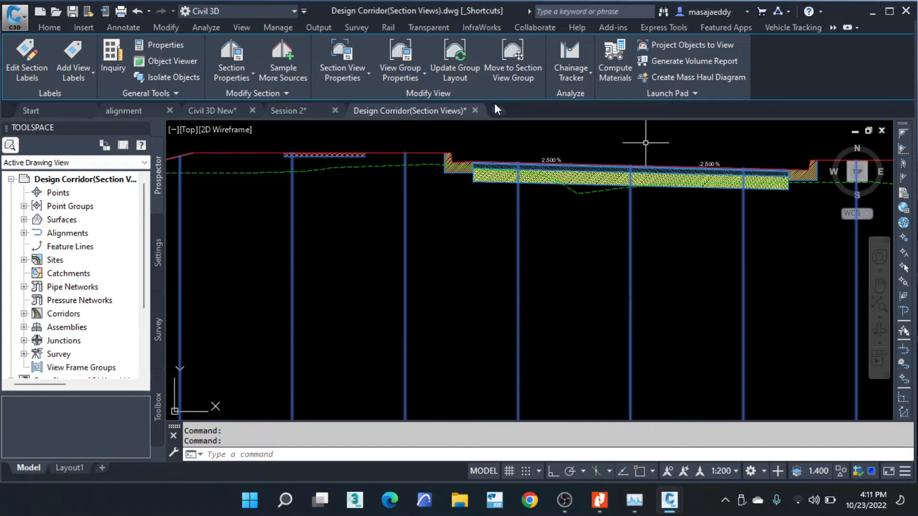
pyautogui.scroll(-2, 464, 178)
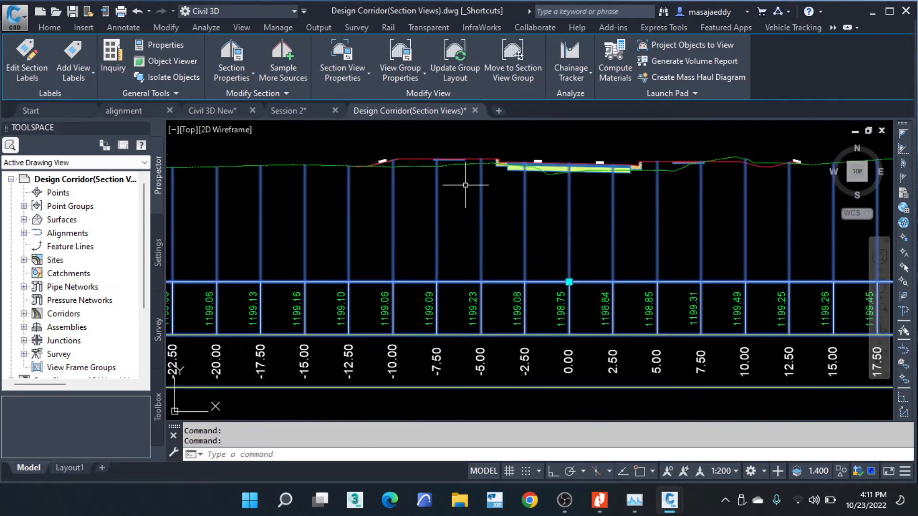
pyautogui.scroll(-2, 465, 185)
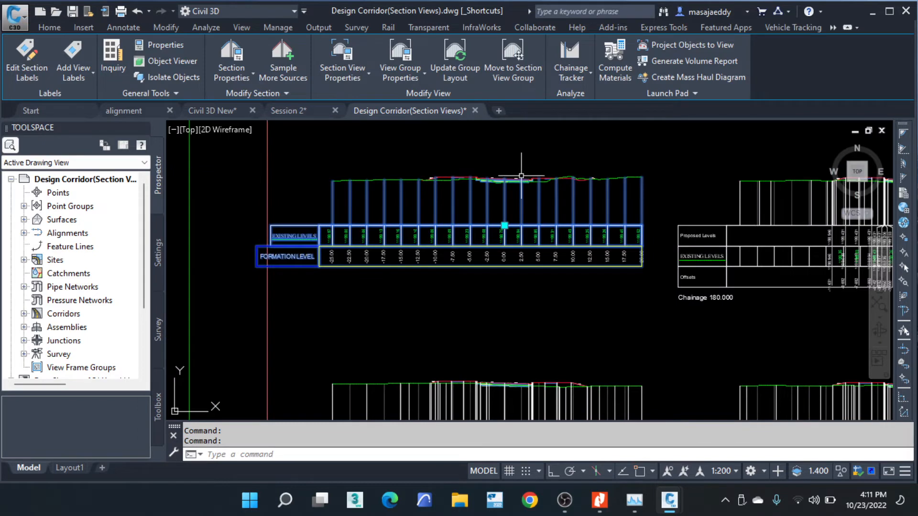
pyautogui.moveTo(521, 176)
pyautogui.press('Escape')
pyautogui.press('Escape')
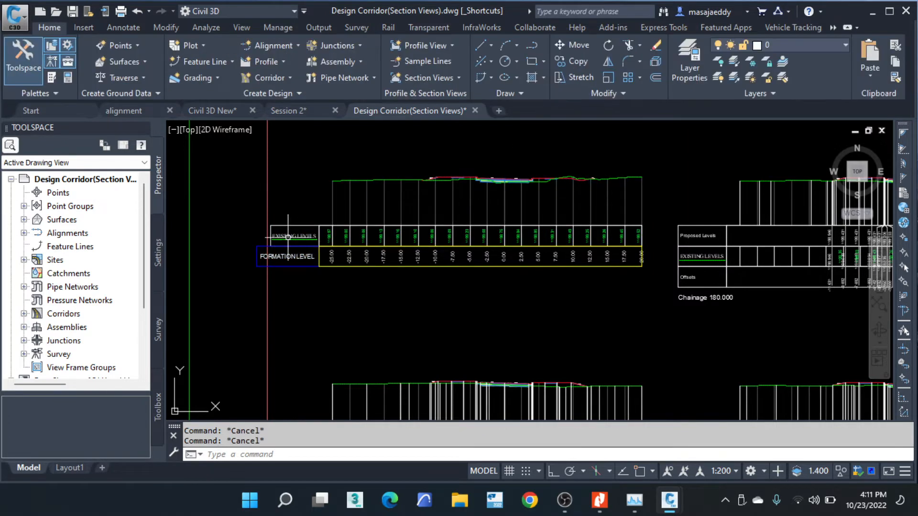
# Step: Open the FORMATION LEVEL band style of the 171.777 section view for editing, with its Gradient Breaks labels selected
pyautogui.scroll(2, 310, 246)
pyautogui.click(328, 237)
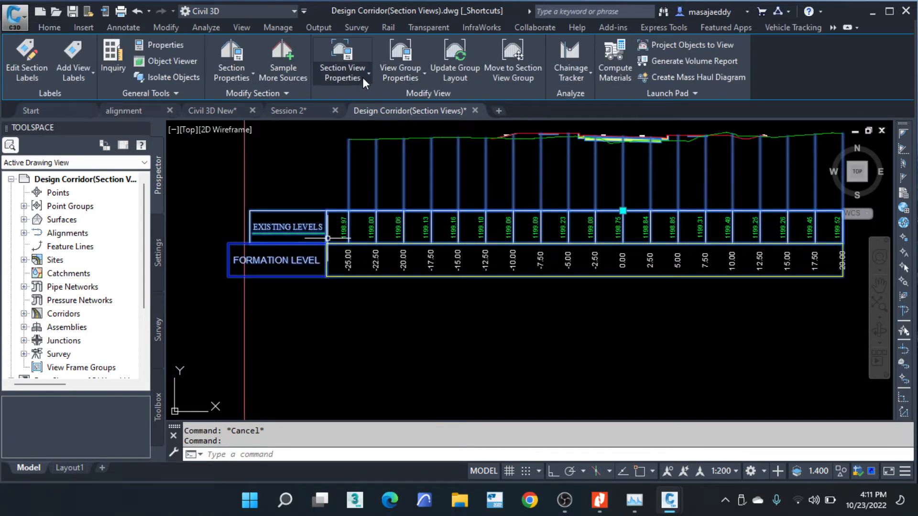
pyautogui.click(363, 77)
pyautogui.click(326, 102)
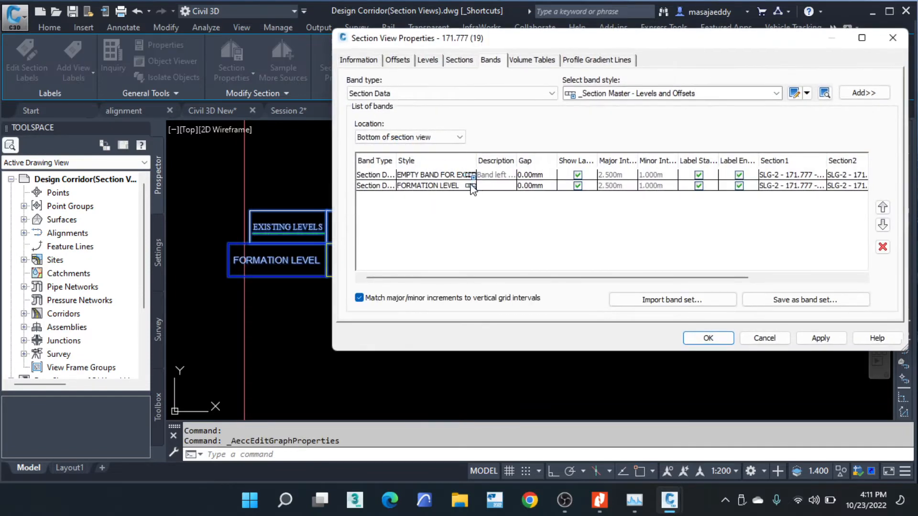
pyautogui.click(471, 187)
pyautogui.click(571, 147)
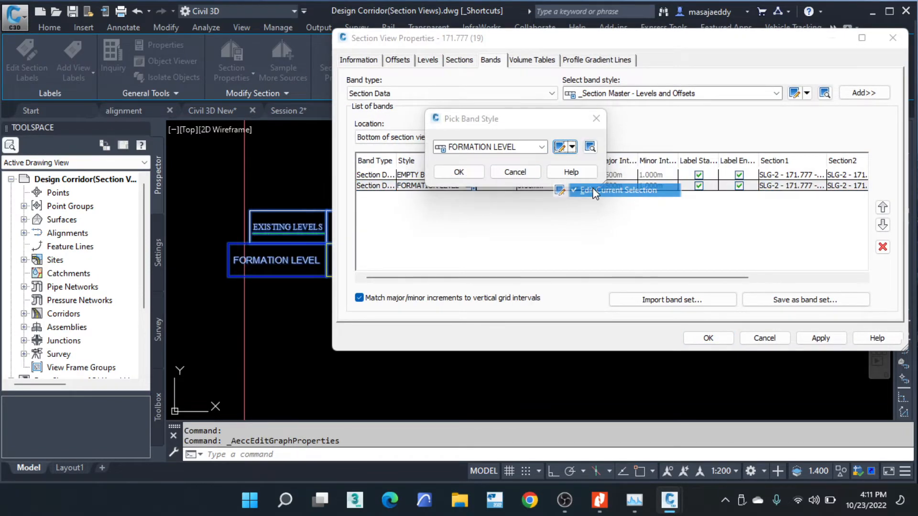
pyautogui.click(593, 191)
pyautogui.click(573, 142)
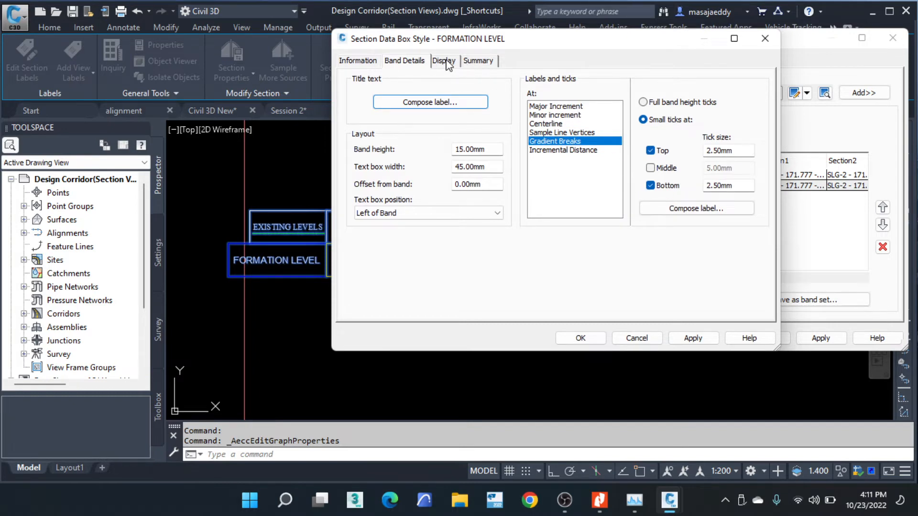
# Step: Turn off the visibility of Labels at Major Increments in the FORMATION LEVEL band style
pyautogui.moveTo(511, 44); pyautogui.dragTo(468, 49)
pyautogui.click(404, 65)
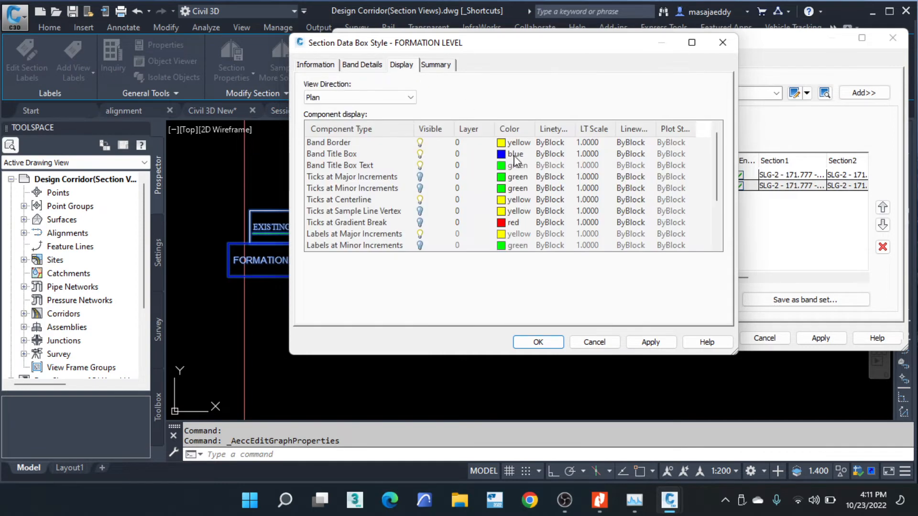
pyautogui.scroll(-2, 472, 207)
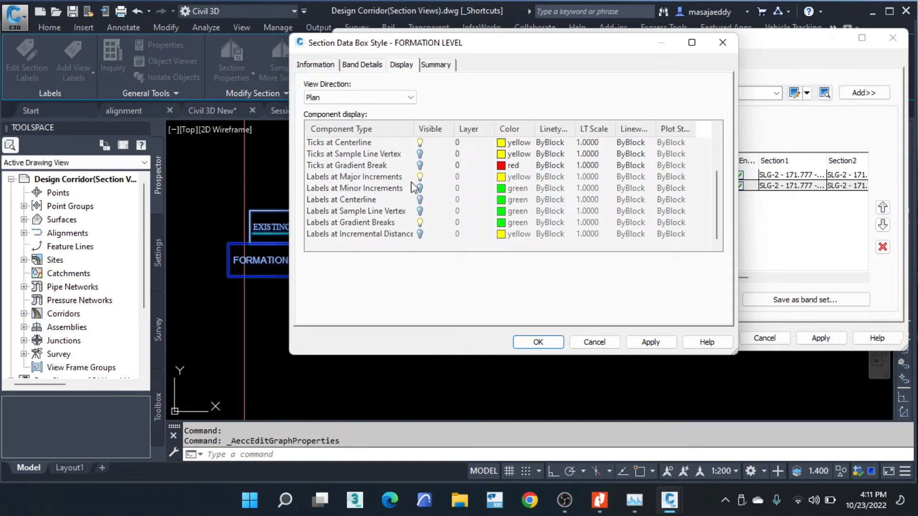
pyautogui.click(419, 177)
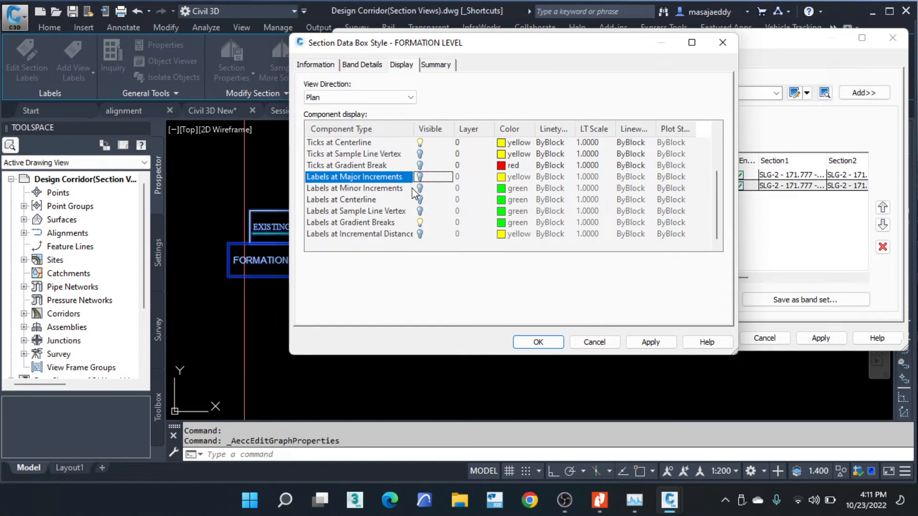
pyautogui.scroll(1, 414, 193)
pyautogui.scroll(-1, 423, 175)
# Step: Set the FORMATION LEVEL band's Gradient Breaks ticks to full band height
pyautogui.click(348, 67)
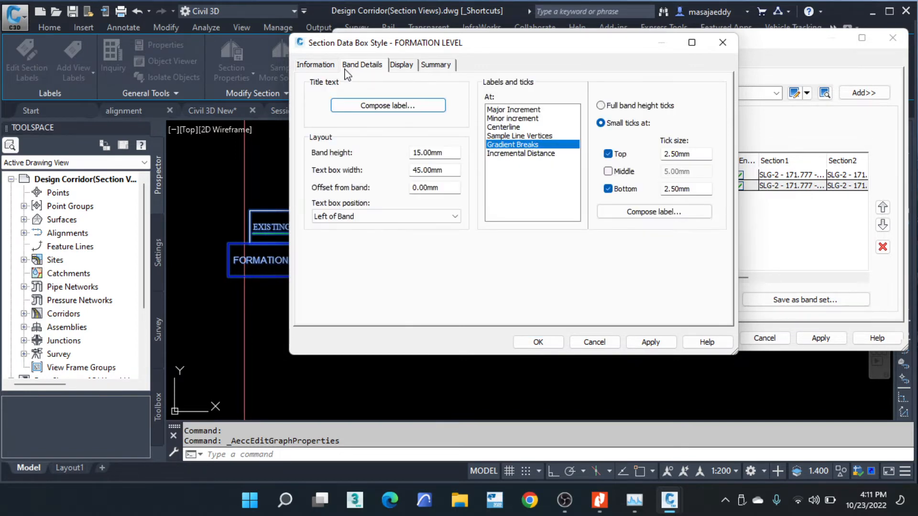
pyautogui.click(633, 211)
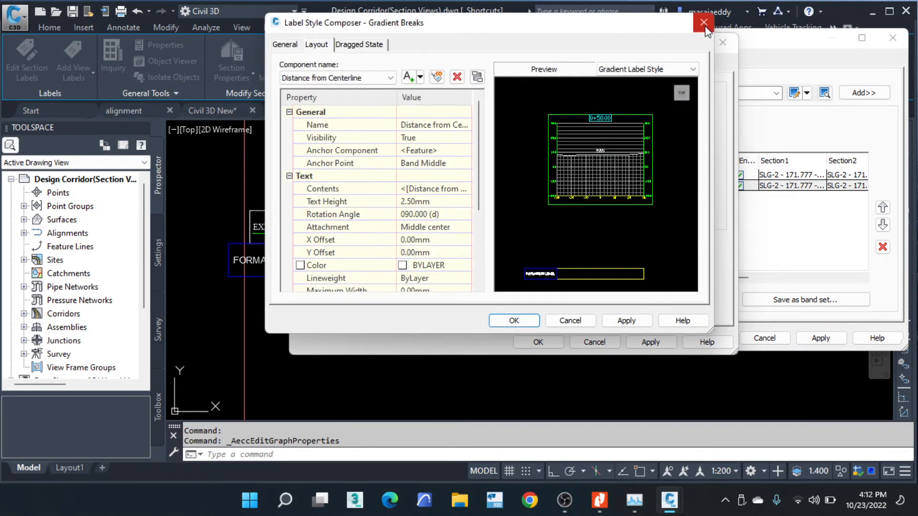
pyautogui.click(703, 25)
pyautogui.click(601, 106)
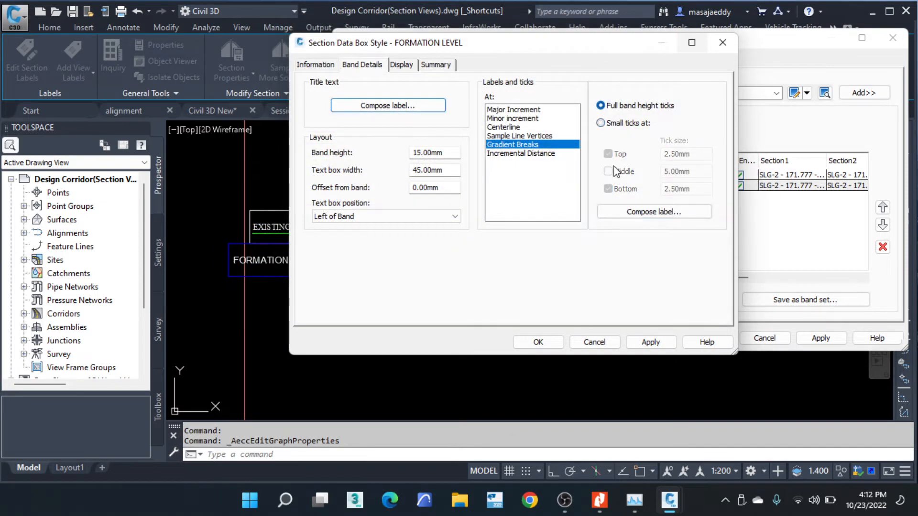
# Step: Replace the Gradient Breaks label contents with the Section1 Level property and accept the edited FORMATION LEVEL band style
pyautogui.click(625, 210)
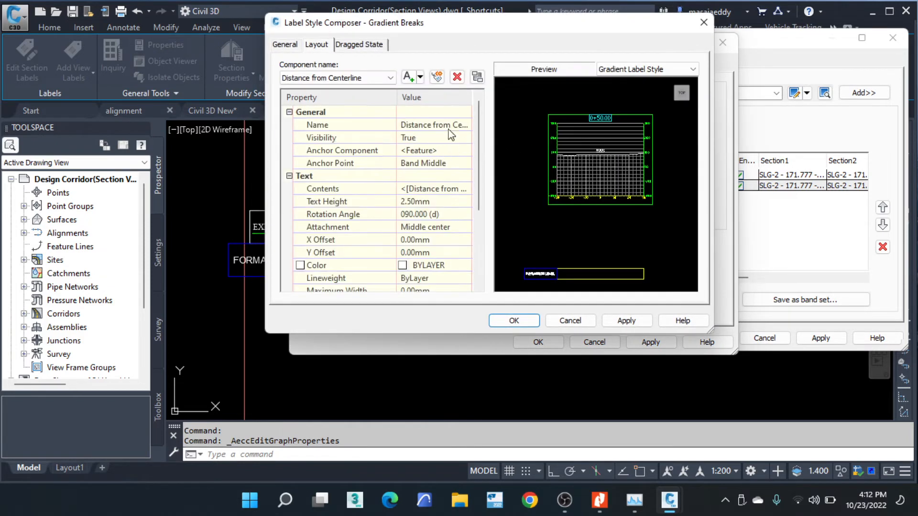
pyautogui.click(449, 127)
pyautogui.click(459, 188)
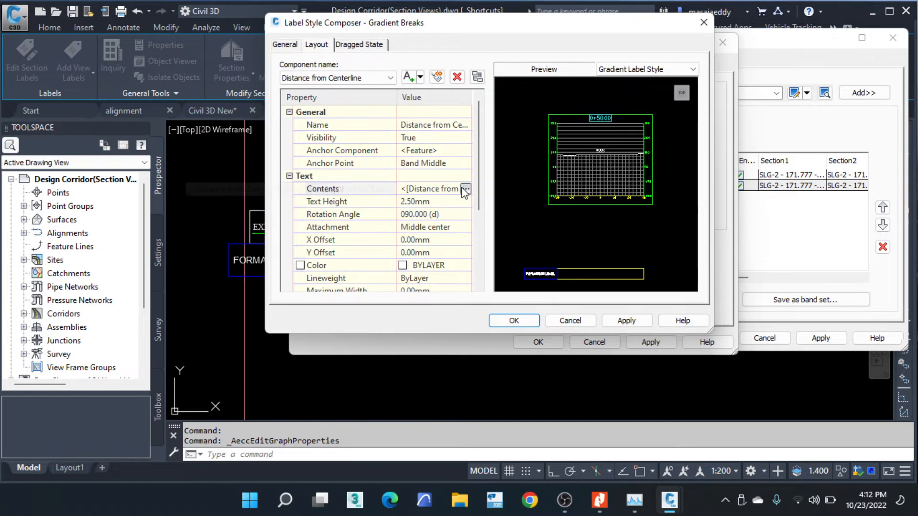
pyautogui.click(465, 189)
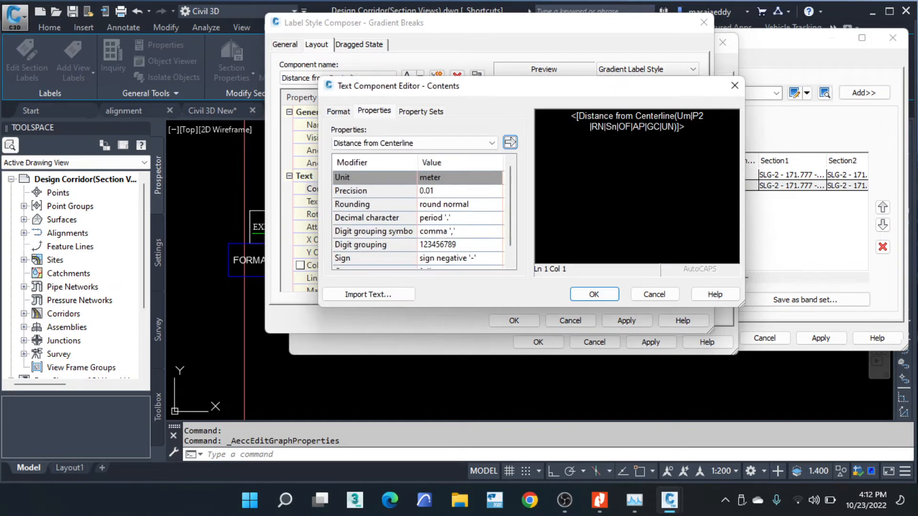
pyautogui.moveTo(693, 132); pyautogui.dragTo(540, 92)
pyautogui.click(458, 144)
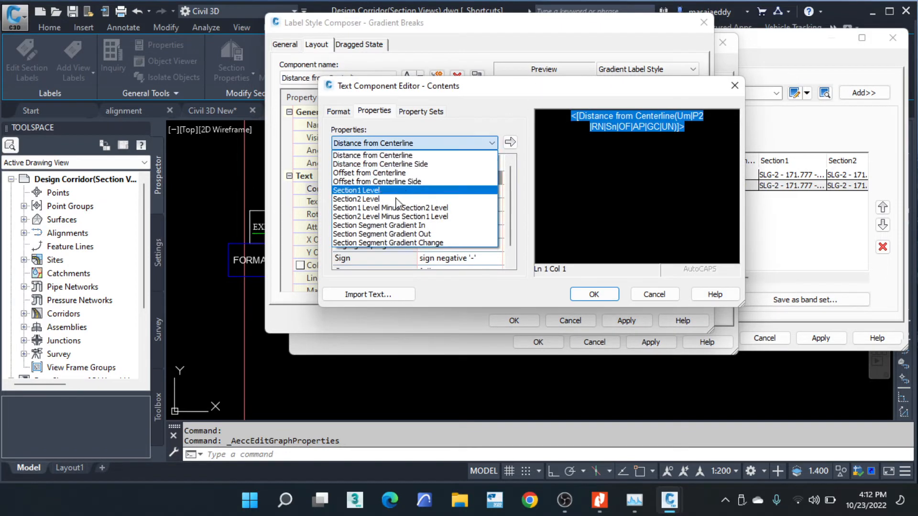
pyautogui.click(364, 192)
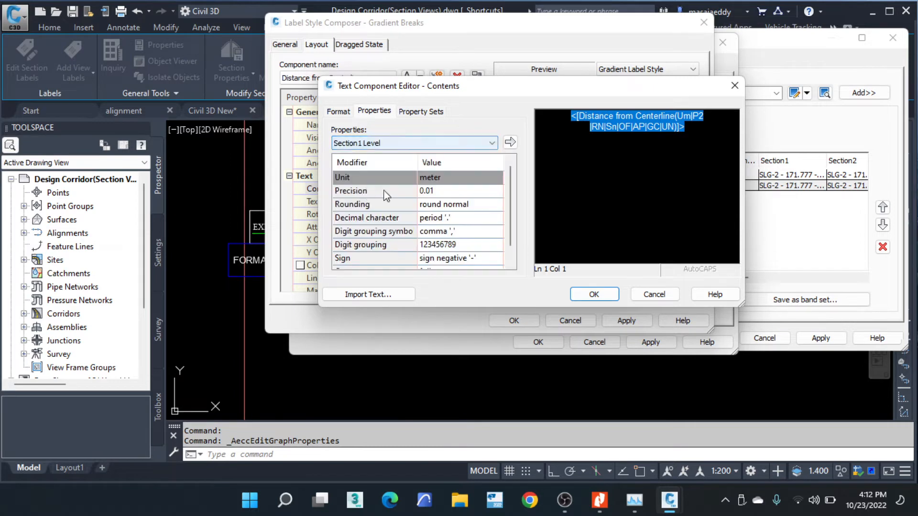
pyautogui.click(509, 143)
pyautogui.click(594, 293)
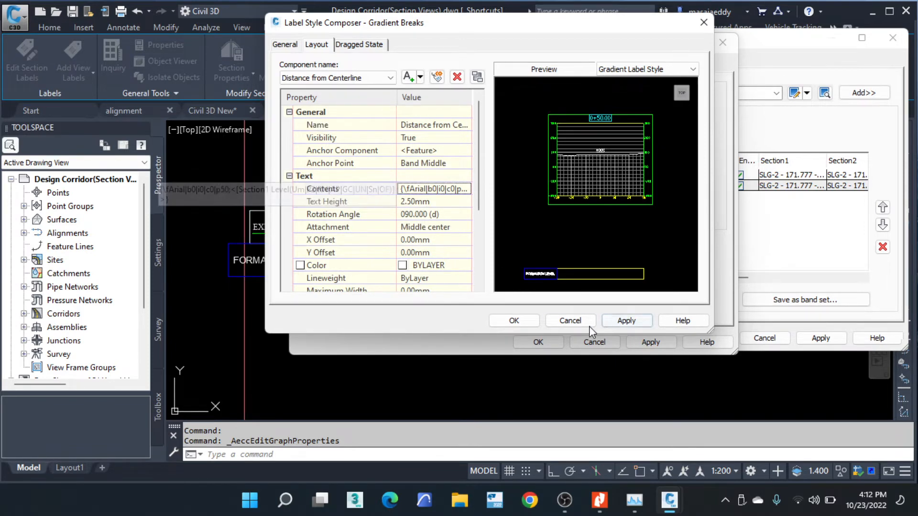
pyautogui.click(514, 320)
pyautogui.click(548, 342)
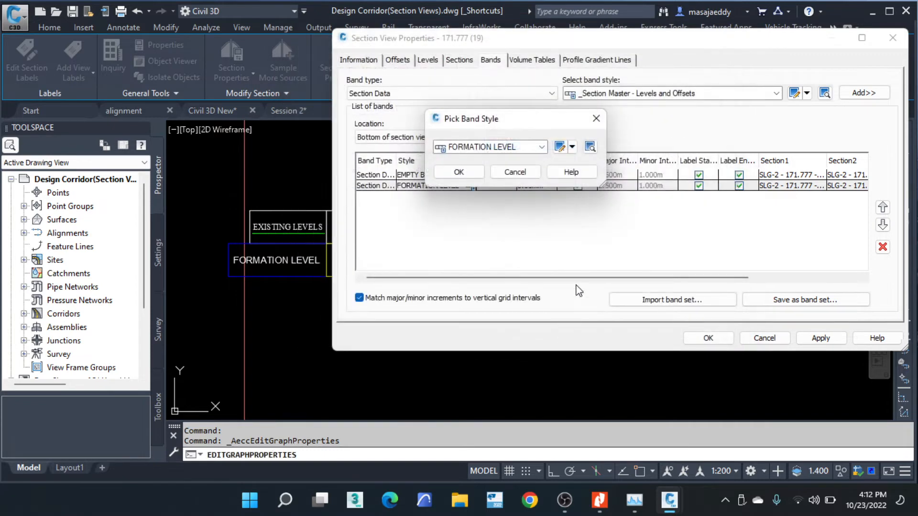
pyautogui.click(473, 175)
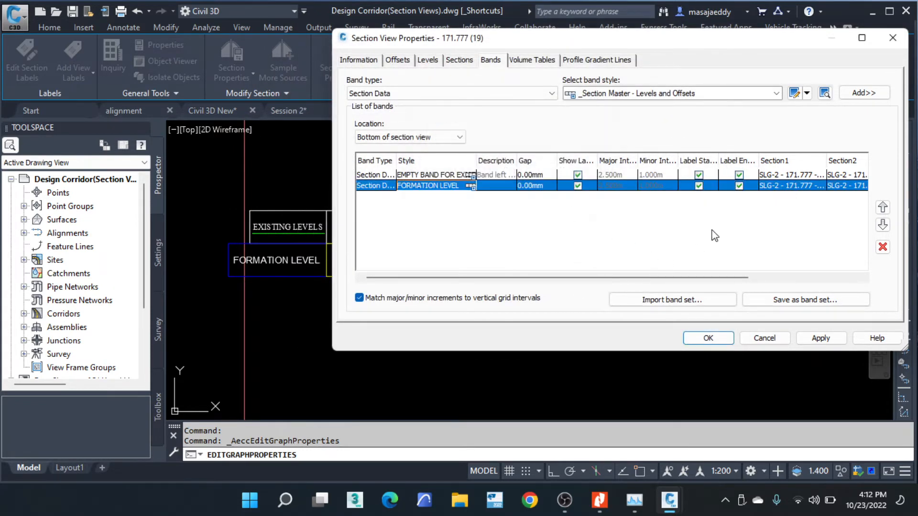
# Step: Set both Section1 and Section2 of the FORMATION LEVEL band to the corridor datum section and apply it to the view
pyautogui.moveTo(667, 283); pyautogui.dragTo(775, 282)
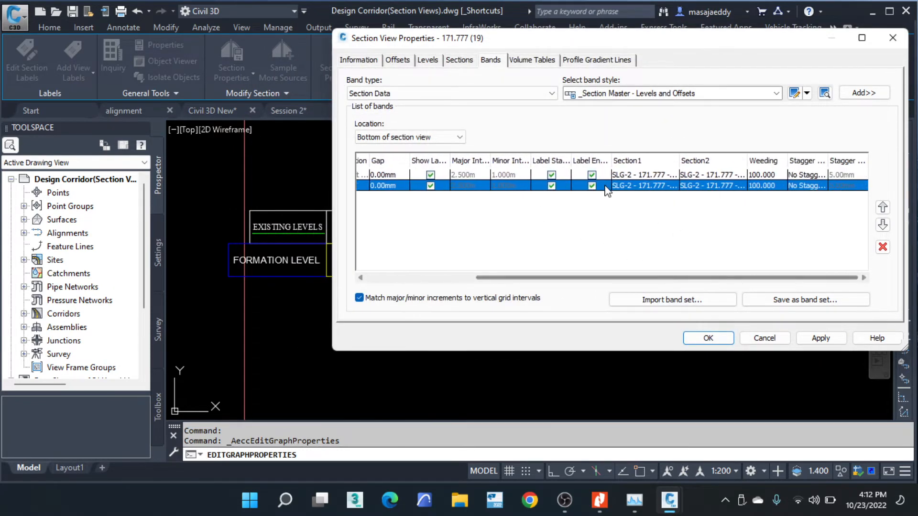
pyautogui.click(639, 189)
pyautogui.click(638, 187)
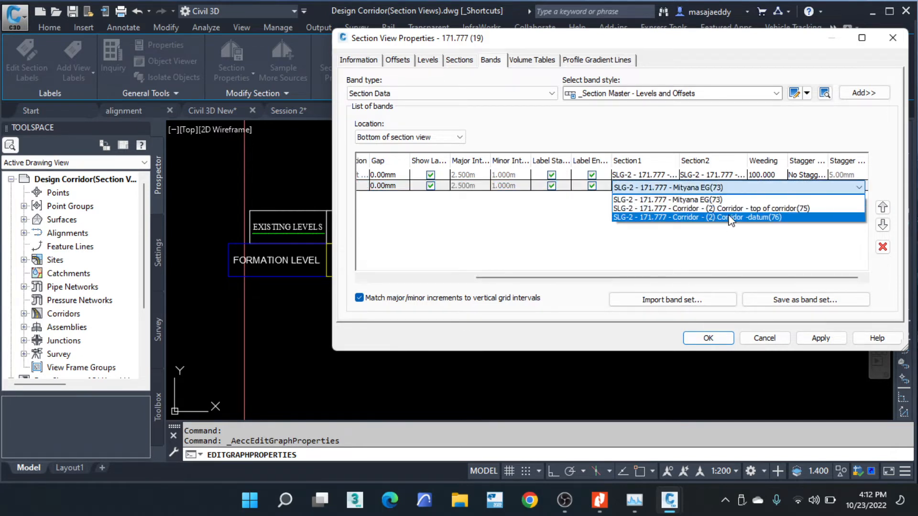
pyautogui.click(687, 217)
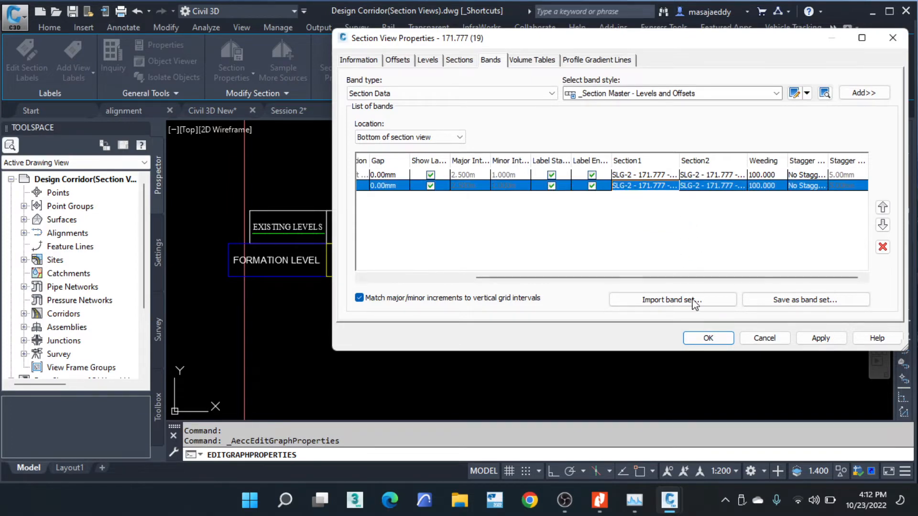
pyautogui.click(724, 189)
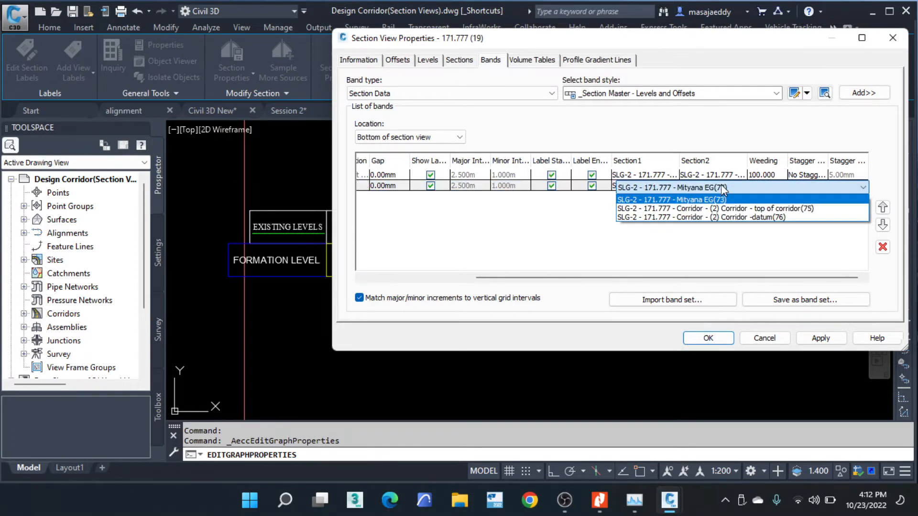
pyautogui.click(707, 216)
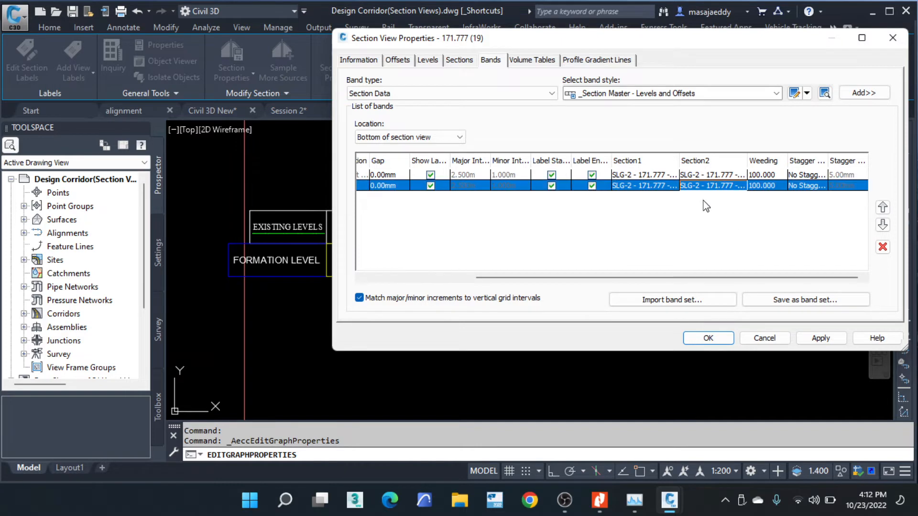
pyautogui.click(708, 338)
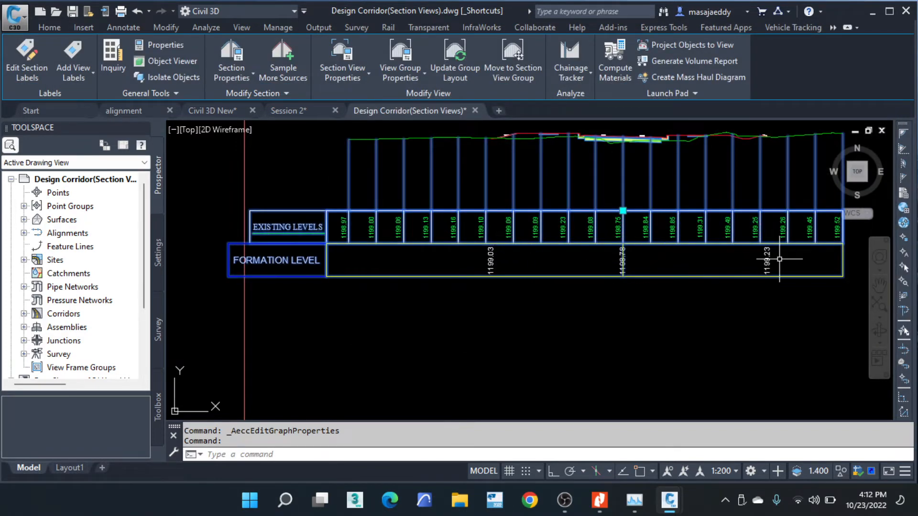
# Step: Examine the level spacing along the FORMATION LEVEL band, and reopen the section view's band properties to check the weeding settings
pyautogui.scroll(2, 351, 229)
pyautogui.scroll(-3, 351, 230)
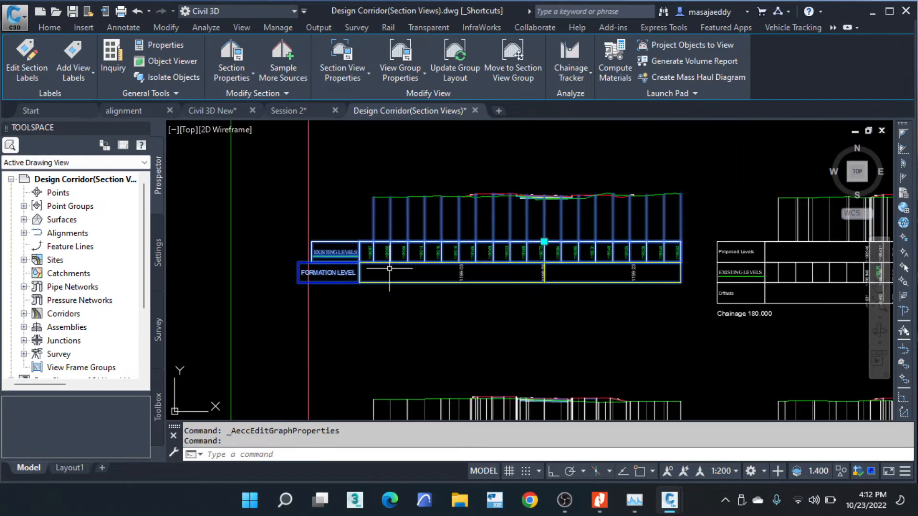
pyautogui.scroll(2, 531, 287)
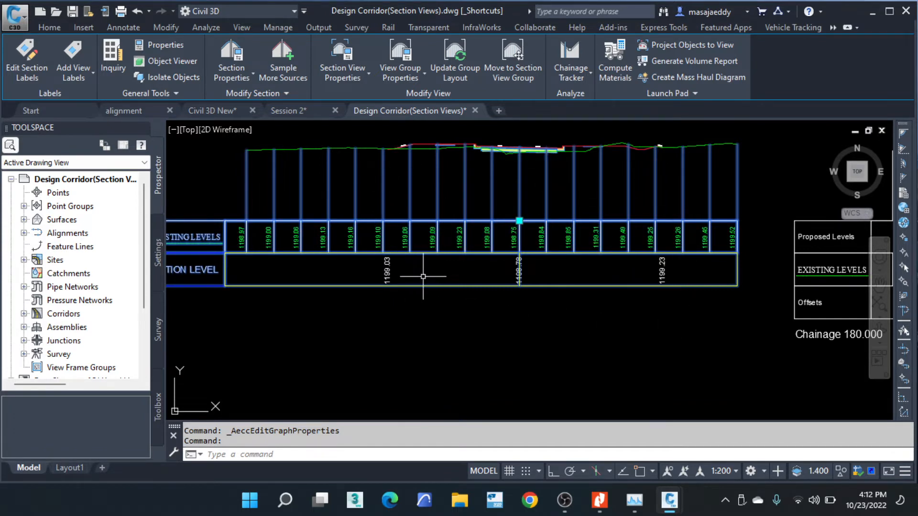
pyautogui.scroll(-2, 608, 257)
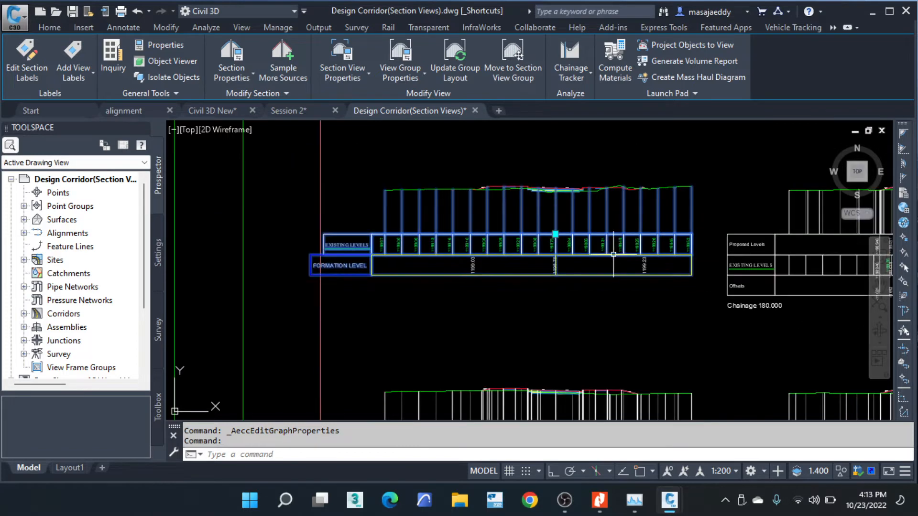
pyautogui.click(352, 76)
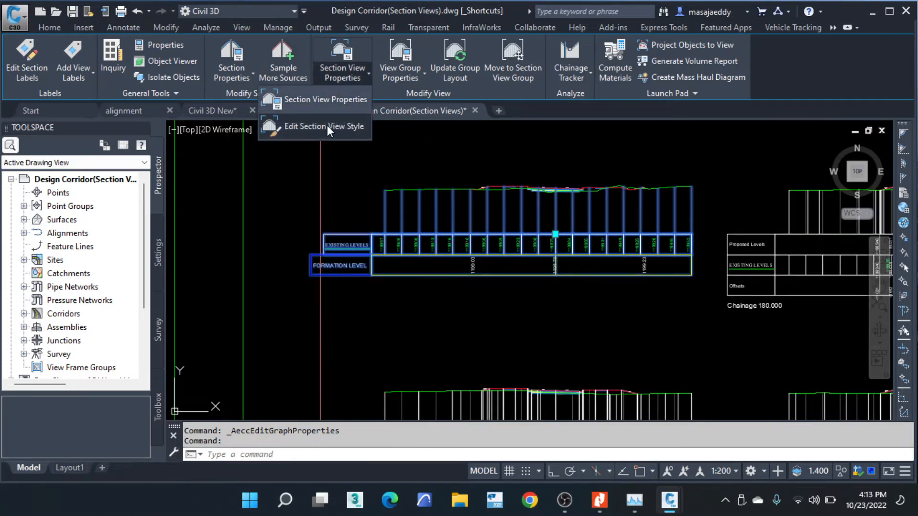
pyautogui.click(324, 102)
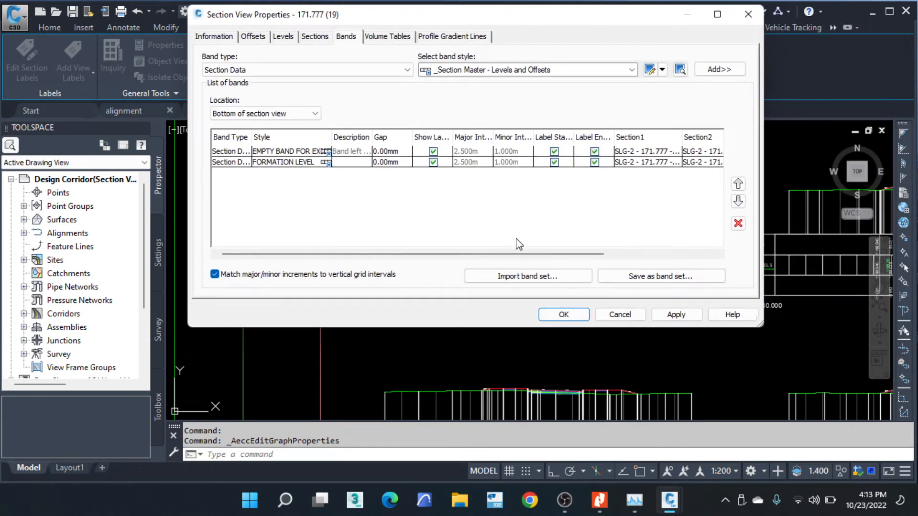
pyautogui.moveTo(520, 254); pyautogui.dragTo(658, 255)
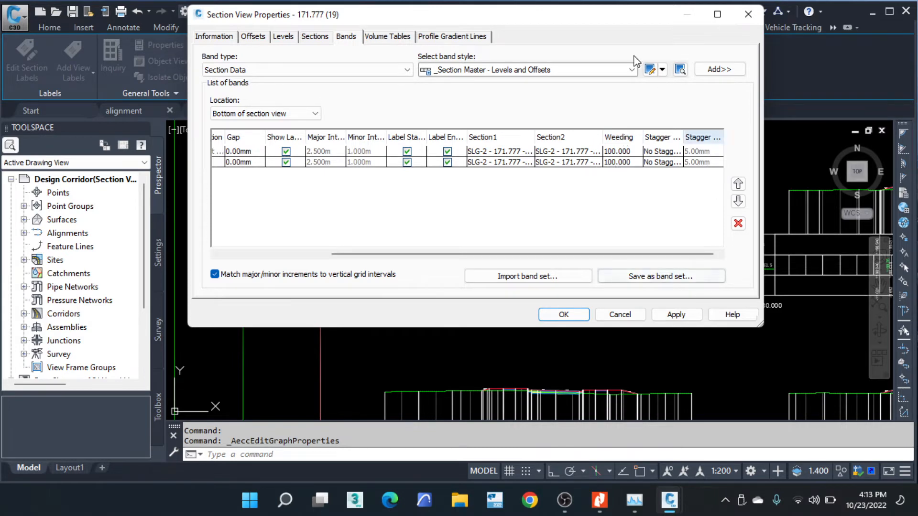
pyautogui.moveTo(578, 25)
pyautogui.mouseDown()
pyautogui.moveTo(545, 305)
pyautogui.moveTo(566, 326)
pyautogui.mouseUp()
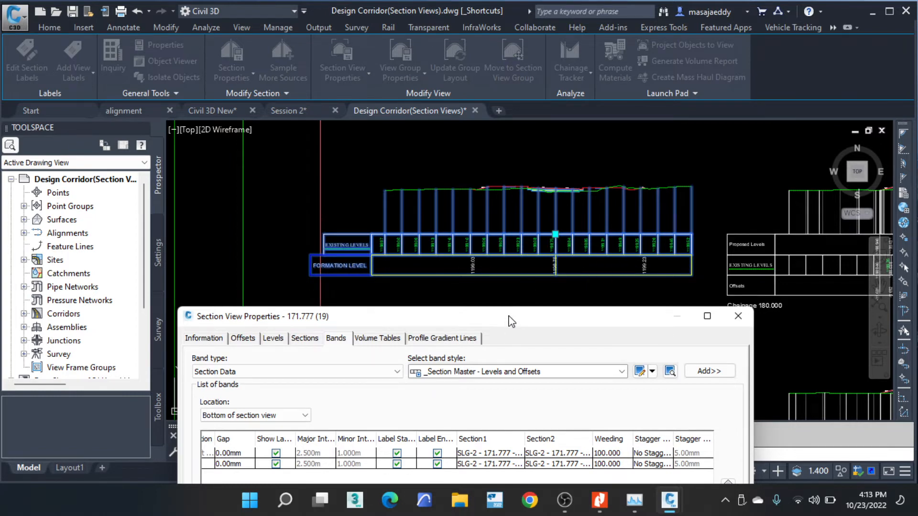
pyautogui.moveTo(510, 321); pyautogui.dragTo(472, 71)
# Step: Set the FORMATION LEVEL band's weeding to 2 and apply it to the section view
pyautogui.click(585, 213)
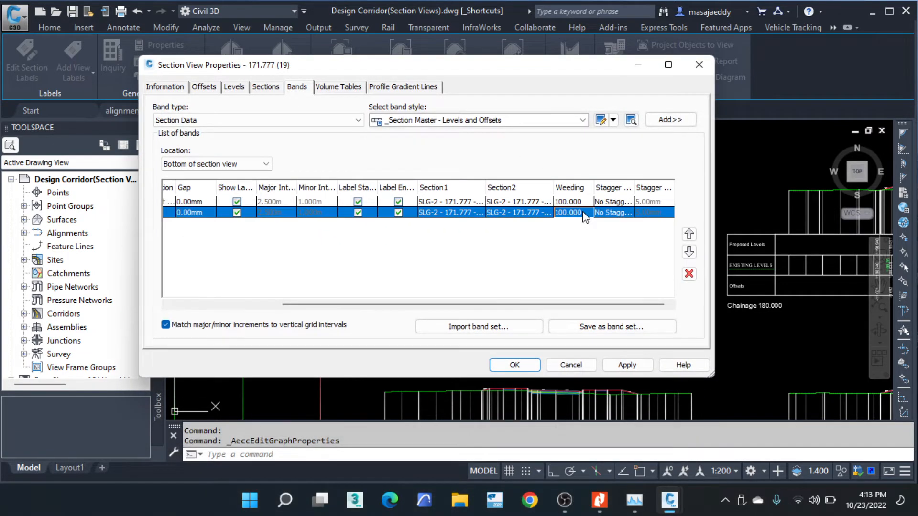
pyautogui.click(583, 213)
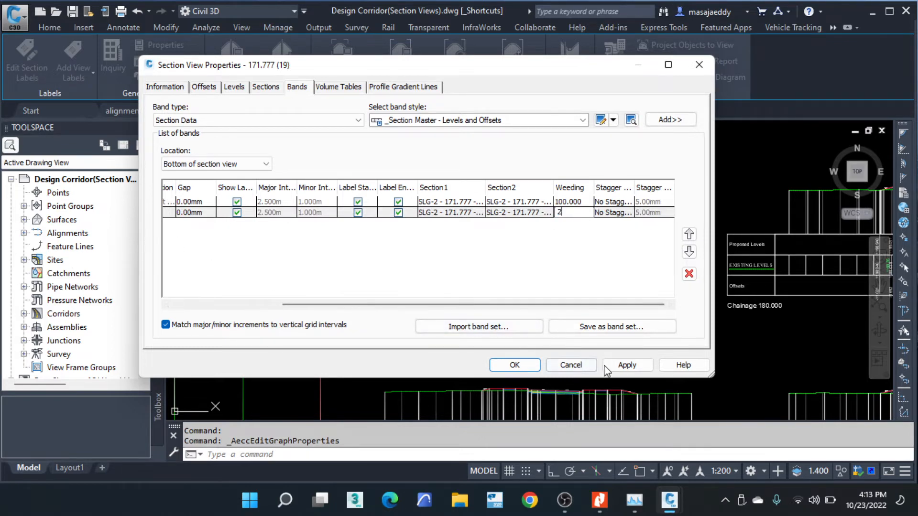
pyautogui.click(626, 364)
pyautogui.moveTo(495, 72)
pyautogui.mouseDown()
pyautogui.moveTo(433, 329)
pyautogui.moveTo(467, 322)
pyautogui.moveTo(529, 247)
pyautogui.moveTo(501, 274)
pyautogui.moveTo(489, 268)
pyautogui.moveTo(481, 94)
pyautogui.mouseUp()
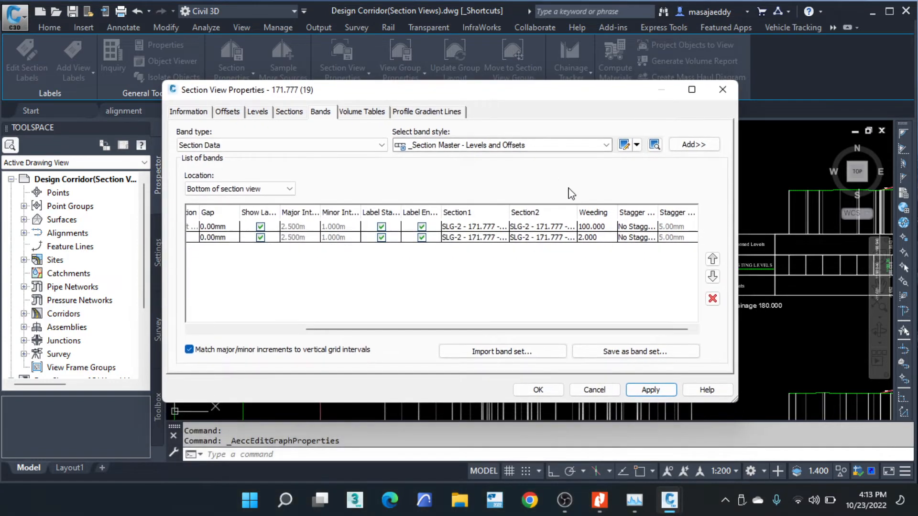
# Step: Set the FORMATION LEVEL band's weeding to 0.2, apply it to the section view, and check the level labels along the band
pyautogui.click(596, 239)
pyautogui.click(595, 237)
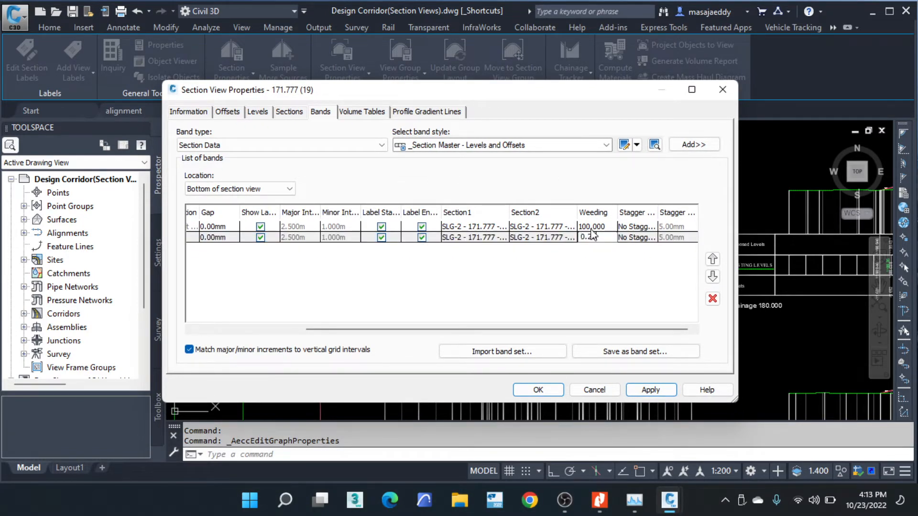
pyautogui.click(535, 389)
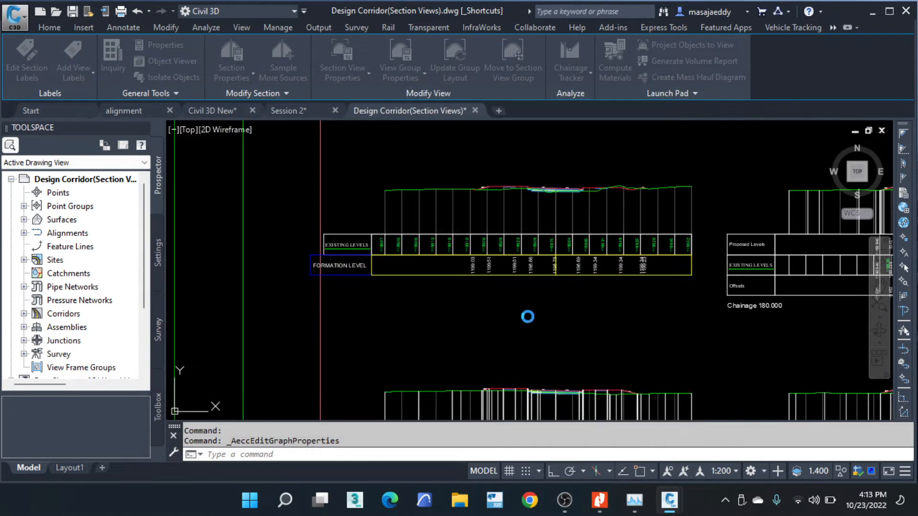
pyautogui.scroll(4, 475, 270)
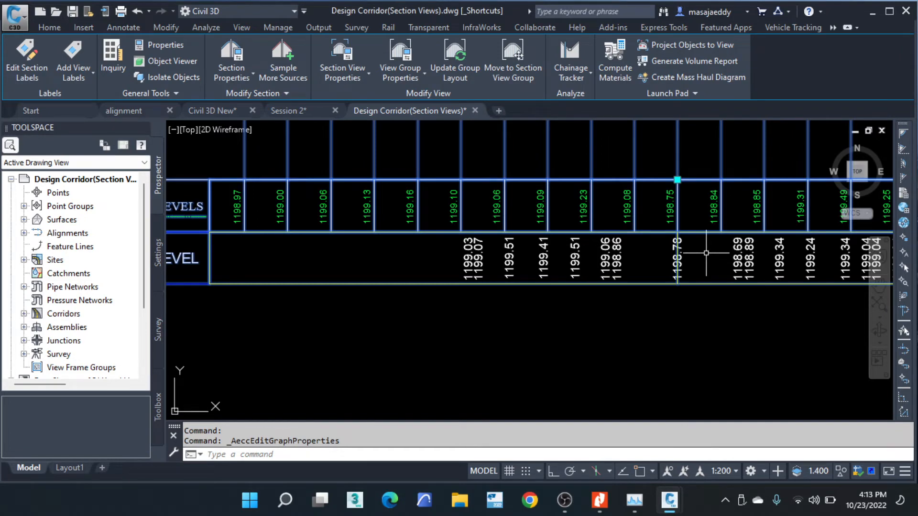
pyautogui.scroll(-2, 421, 280)
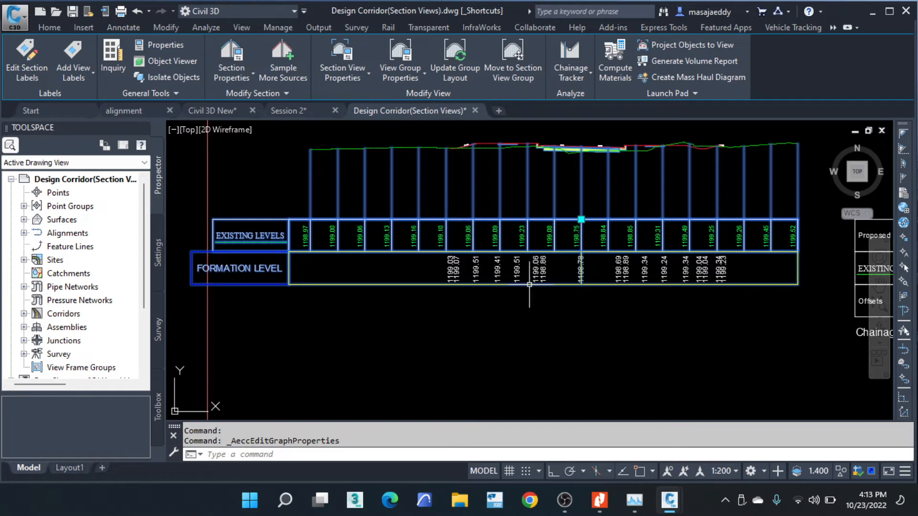
pyautogui.scroll(2, 460, 277)
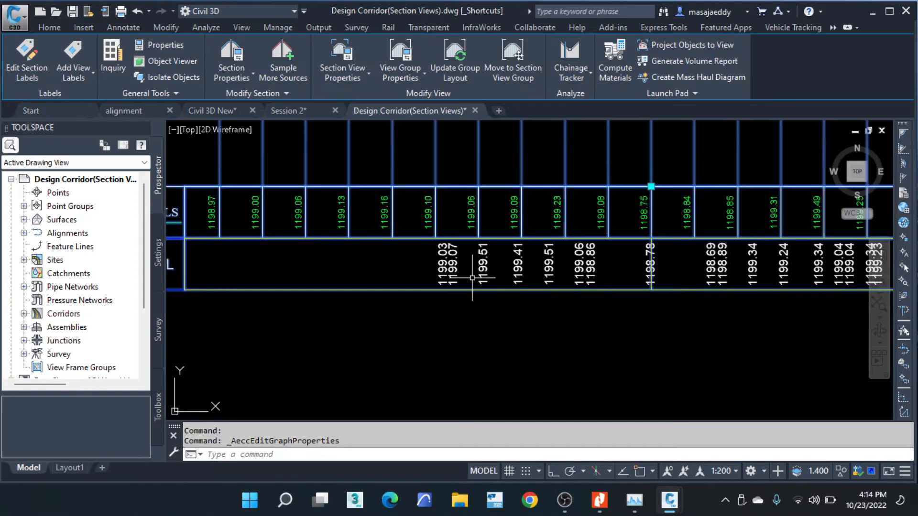
pyautogui.moveTo(462, 257); pyautogui.dragTo(357, 249, button='middle')
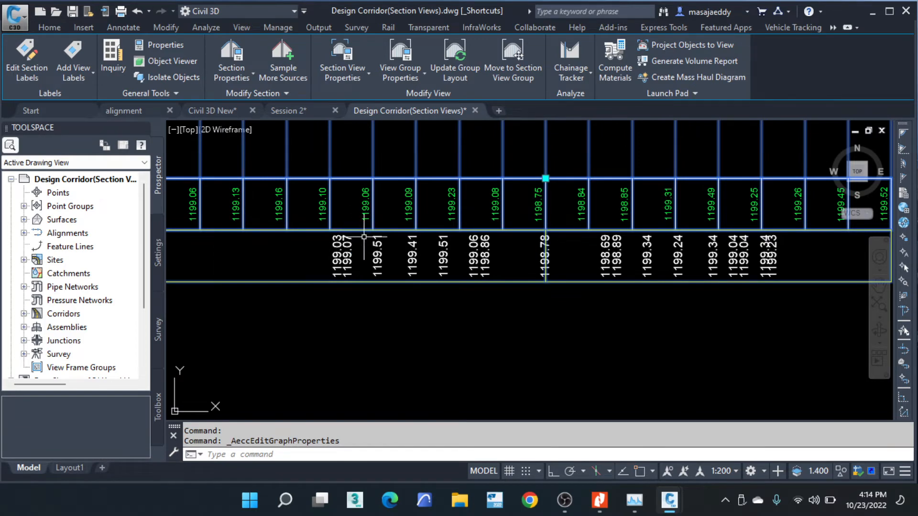
pyautogui.scroll(-2, 506, 268)
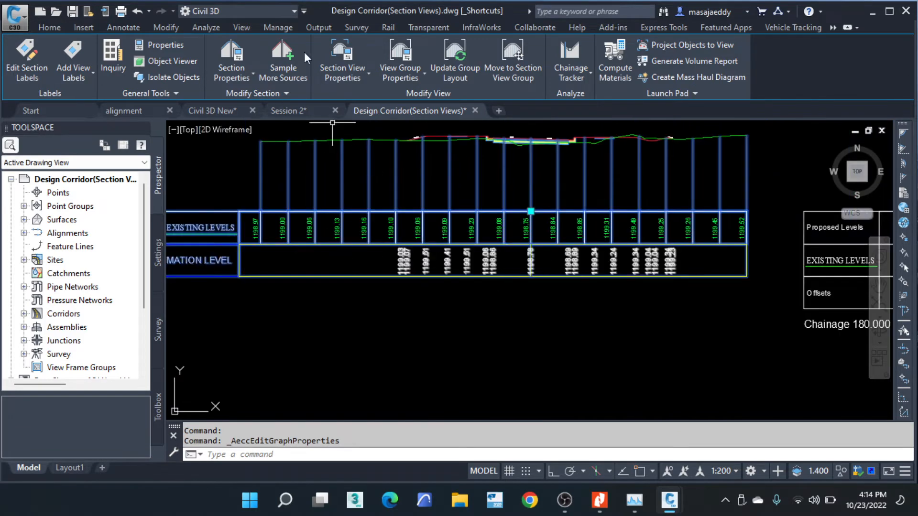
# Step: Open the FORMATION LEVEL band style for editing from the section view properties and review its Gradient Breaks label composition
pyautogui.click(347, 78)
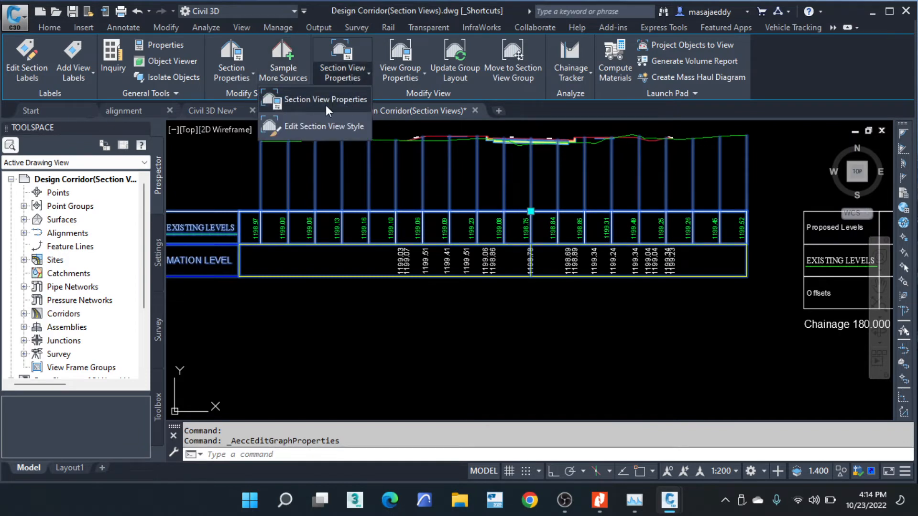
pyautogui.click(325, 100)
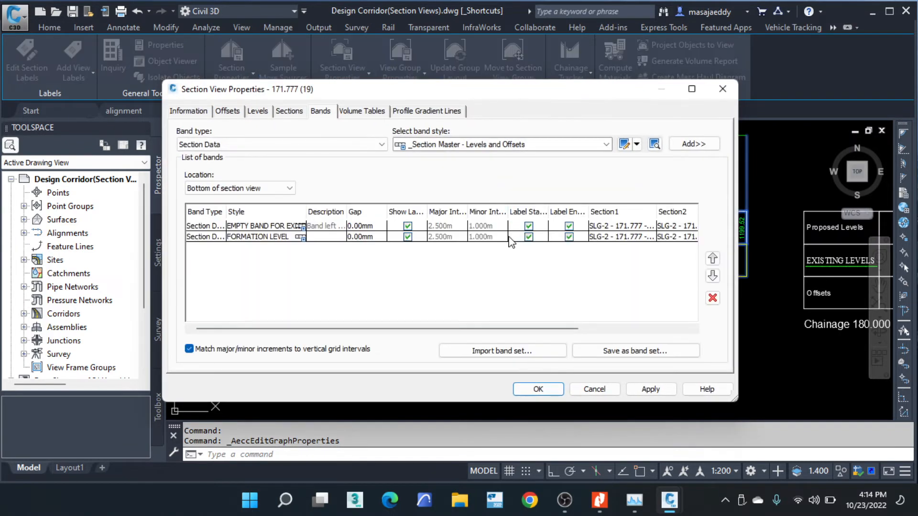
pyautogui.click(302, 237)
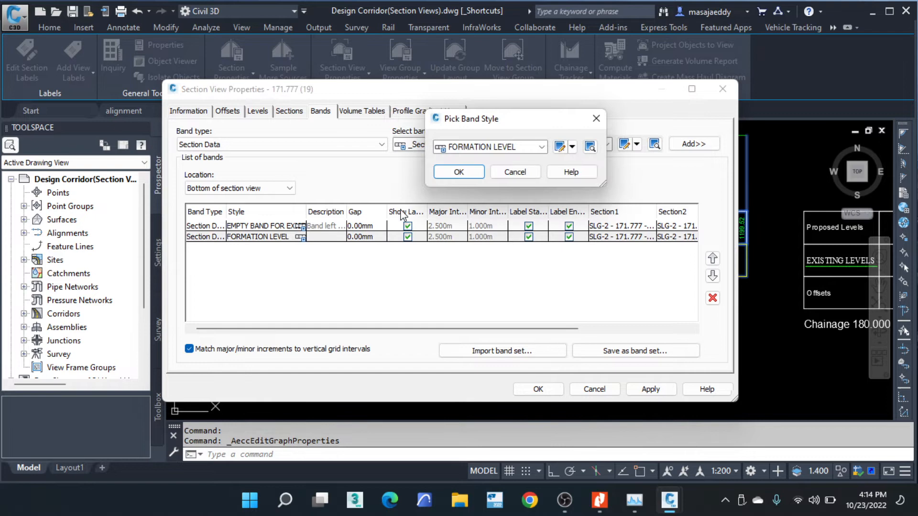
pyautogui.click(572, 147)
pyautogui.click(618, 190)
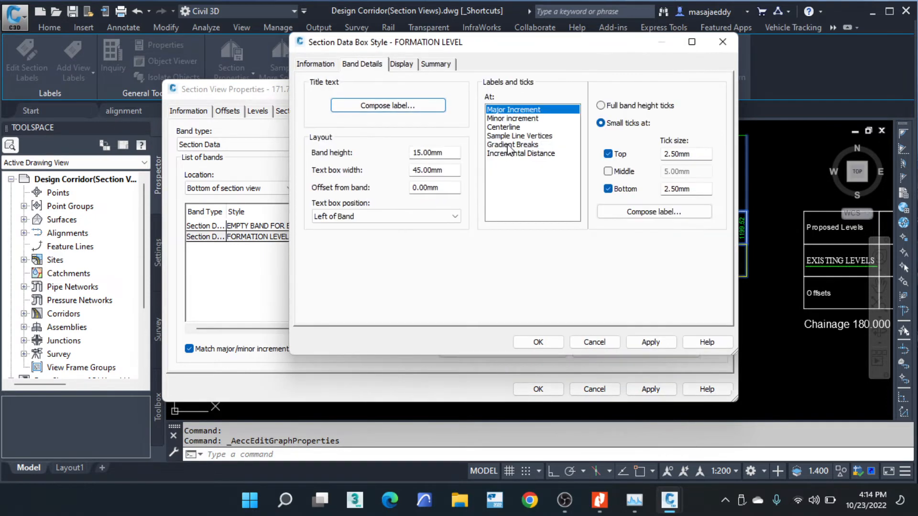
pyautogui.click(512, 144)
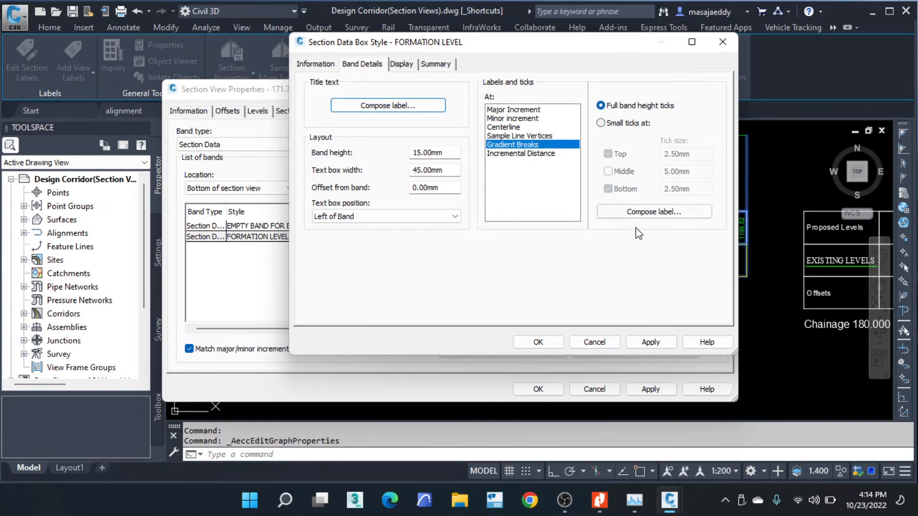
pyautogui.click(640, 211)
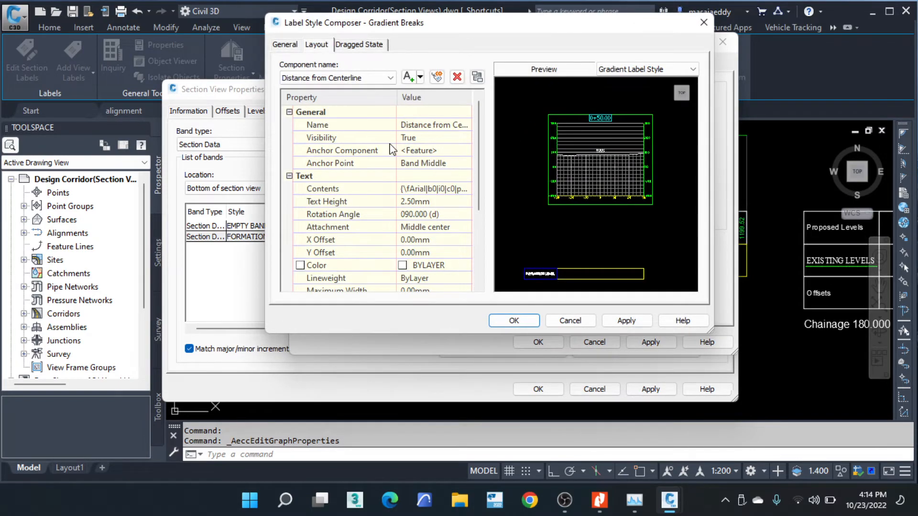
pyautogui.click(703, 22)
# Step: Turn on the visibility of Ticks at Gradient Break in the FORMATION LEVEL band style and apply it to the section view
pyautogui.click(401, 64)
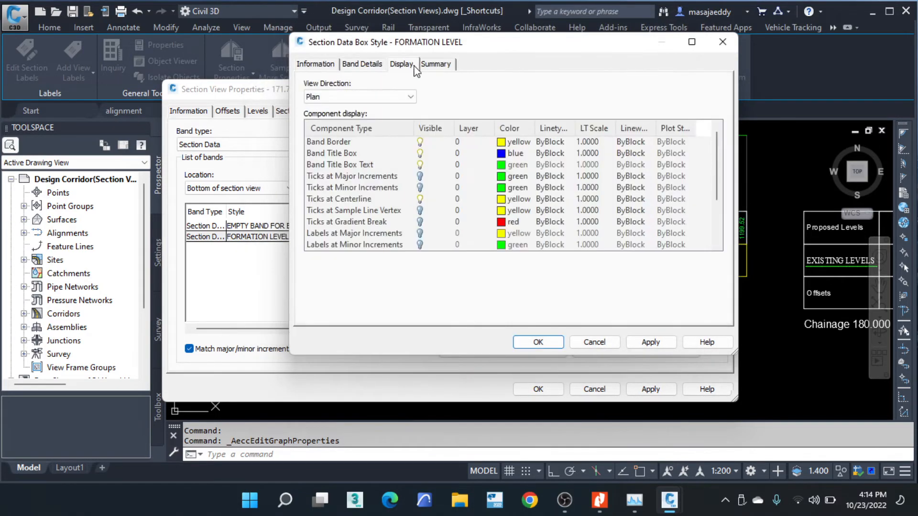
pyautogui.scroll(-2, 444, 138)
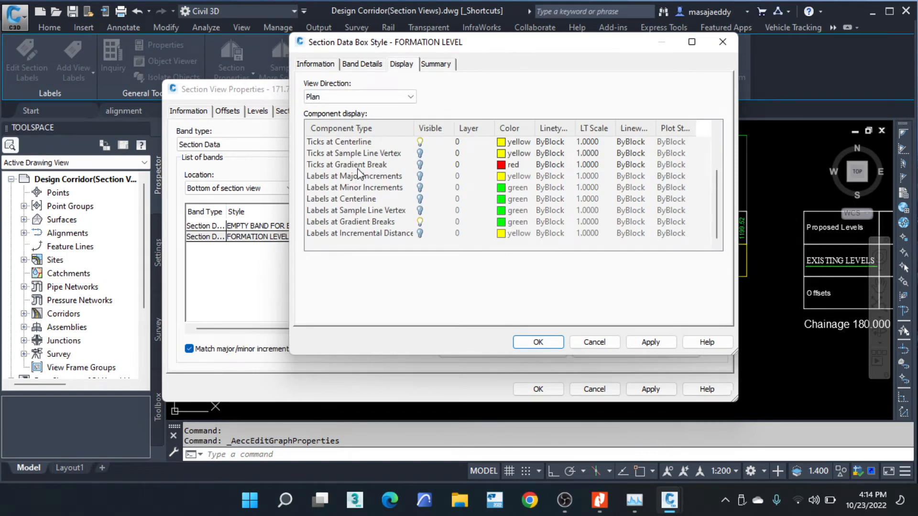
pyautogui.scroll(1, 349, 173)
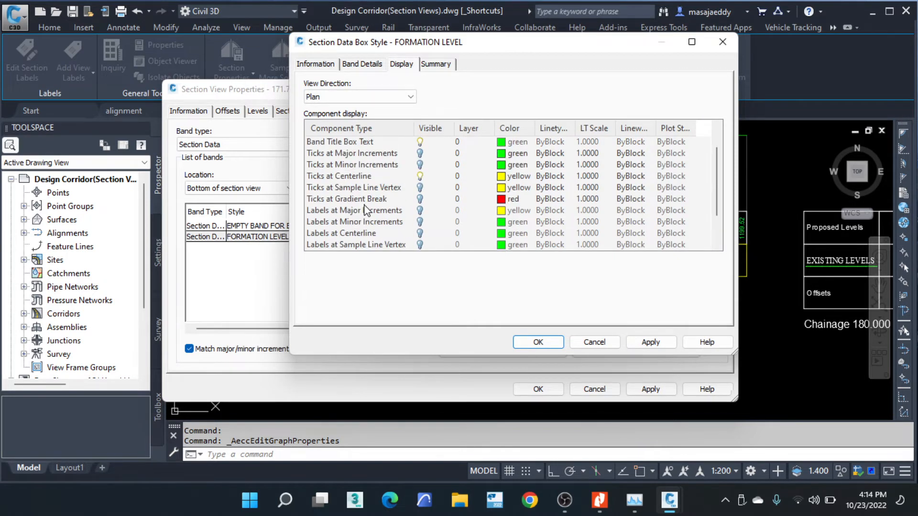
pyautogui.click(423, 202)
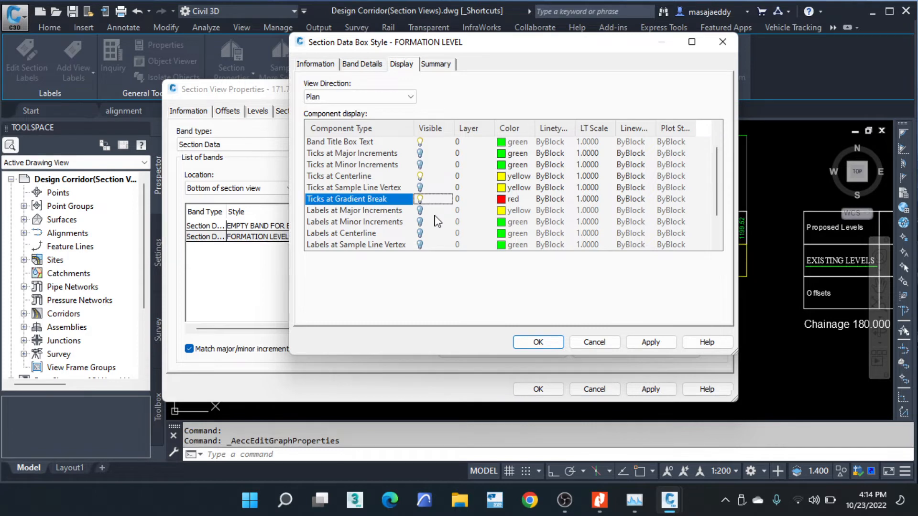
pyautogui.click(531, 342)
pyautogui.click(458, 172)
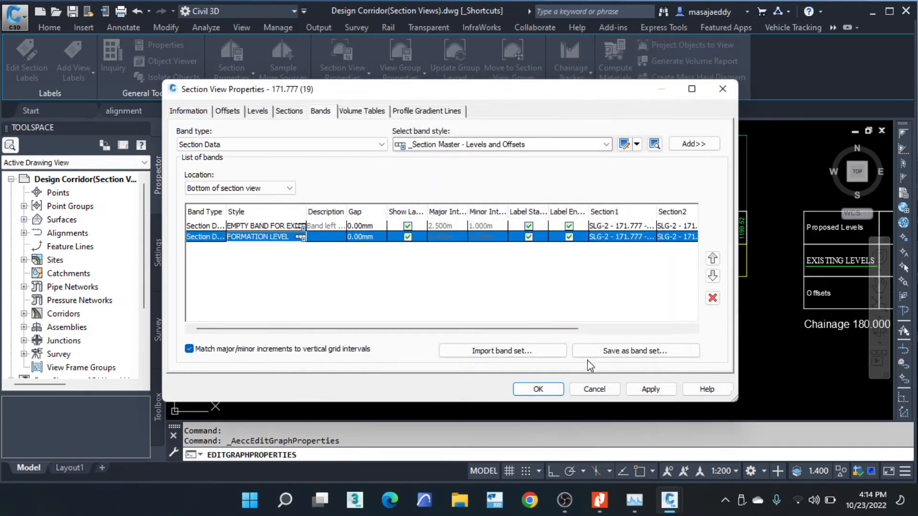
pyautogui.click(552, 390)
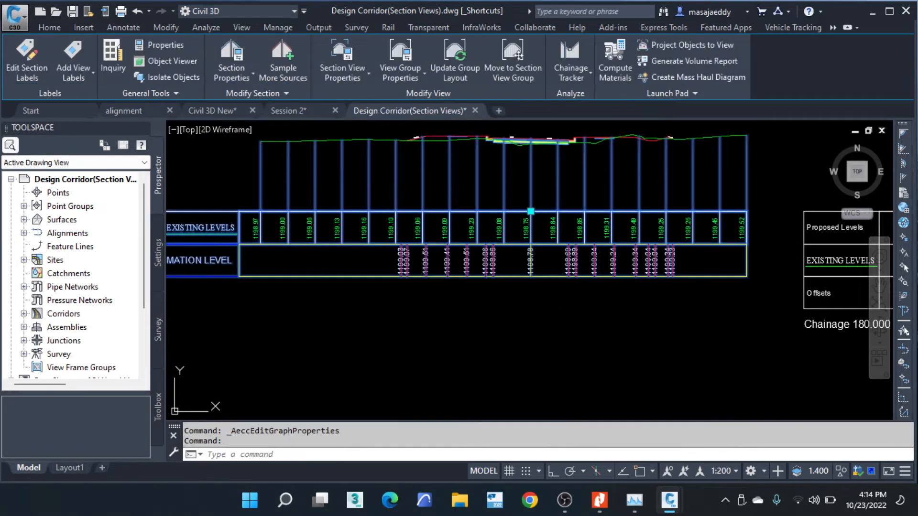
# Step: Check the gradient-break ticks against the formation level labels, and reopen the FORMATION LEVEL band style for editing
pyautogui.scroll(6, 435, 270)
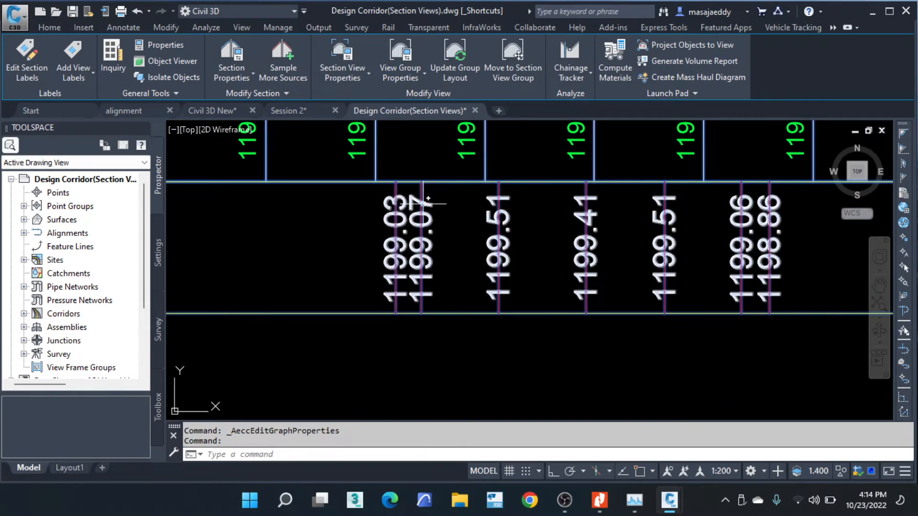
pyautogui.scroll(-3, 420, 219)
pyautogui.scroll(3, 413, 197)
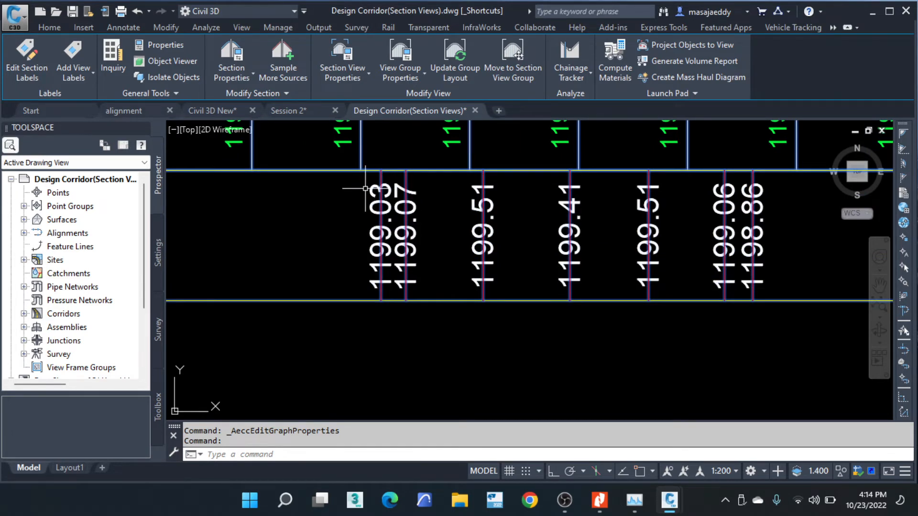
pyautogui.scroll(-3, 365, 188)
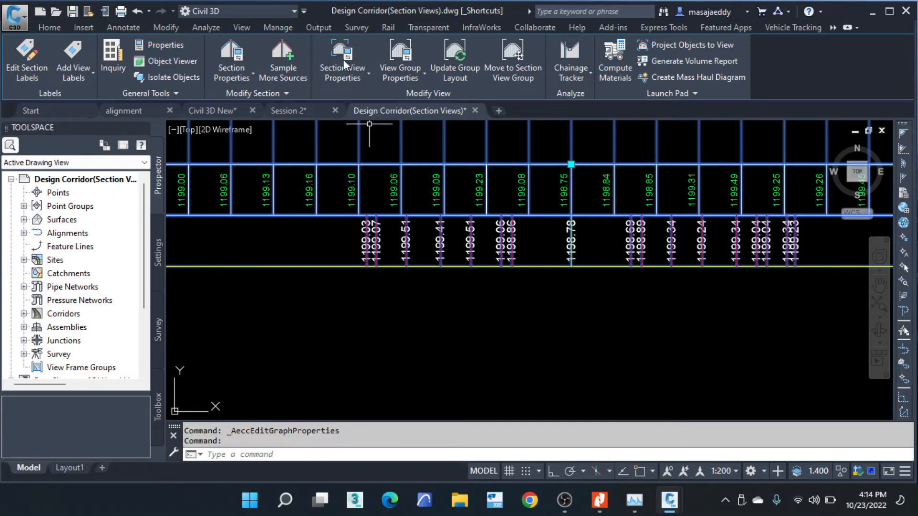
pyautogui.click(342, 75)
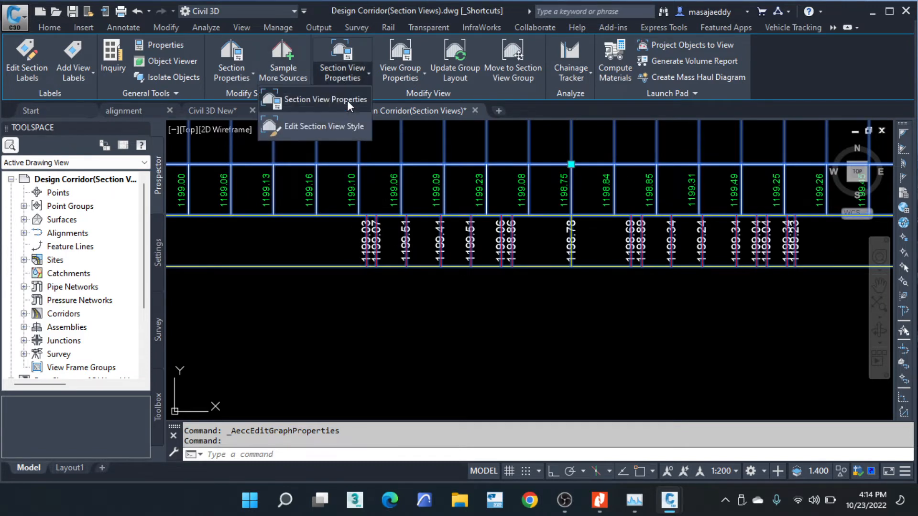
pyautogui.click(322, 101)
pyautogui.click(536, 165)
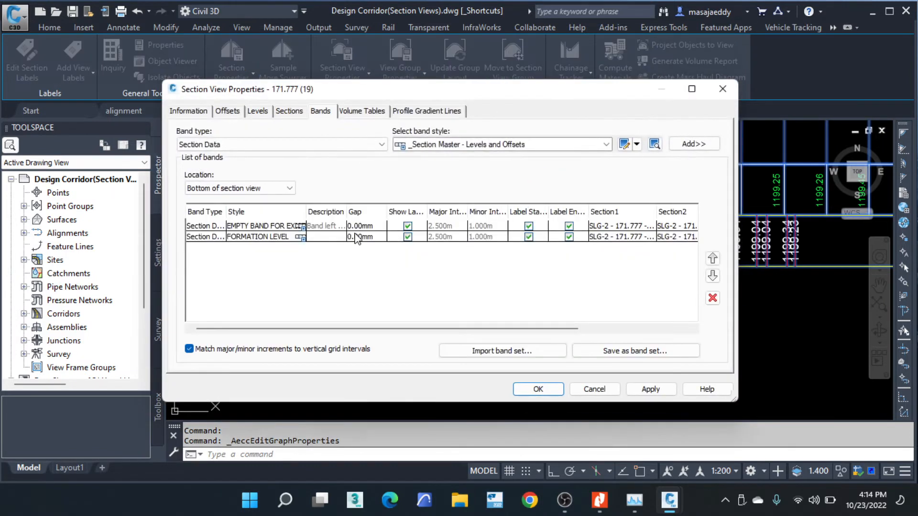
pyautogui.click(300, 237)
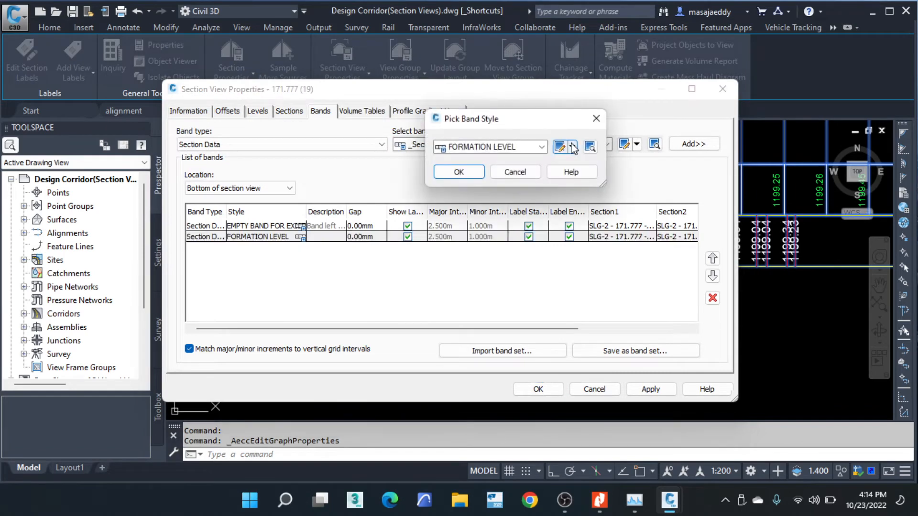
pyautogui.click(572, 147)
pyautogui.click(597, 190)
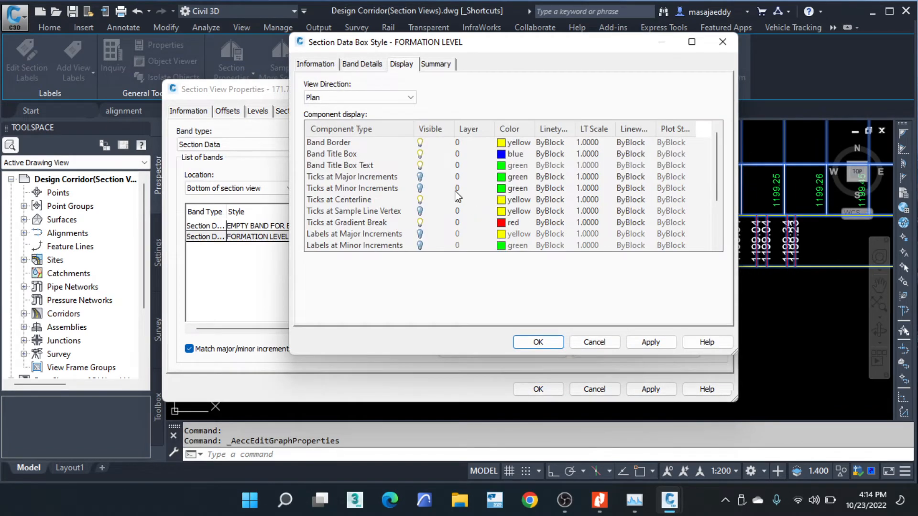
# Step: Set the Gradient Breaks label's X Offset to -2 mm, apply the band style to the section view, and check the label positions
pyautogui.click(358, 65)
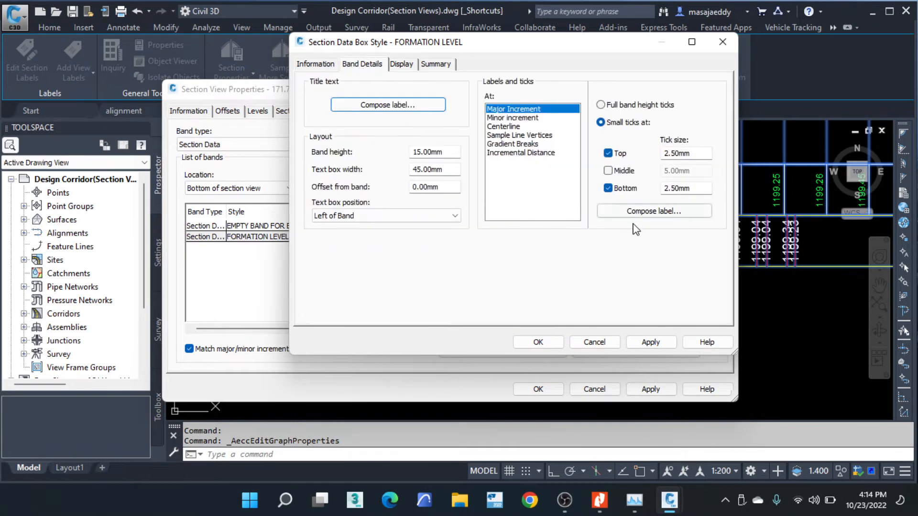
pyautogui.click(516, 144)
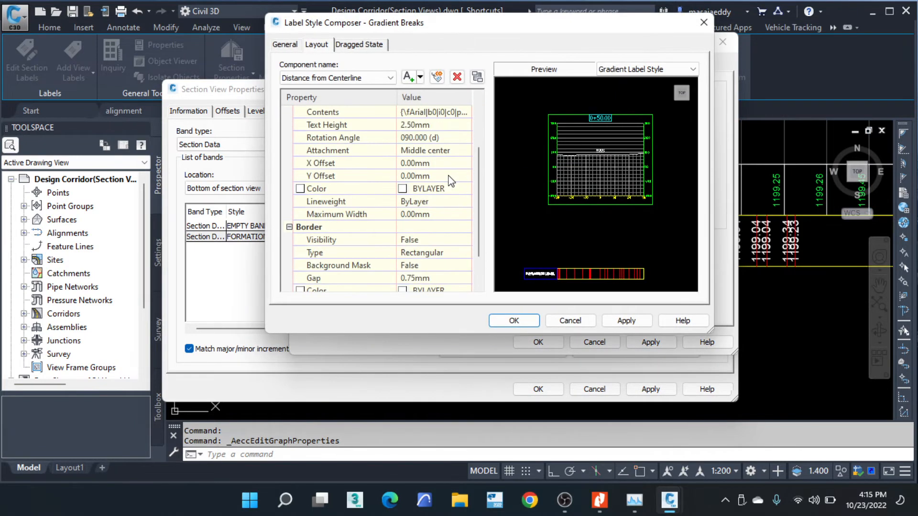
pyautogui.click(442, 164)
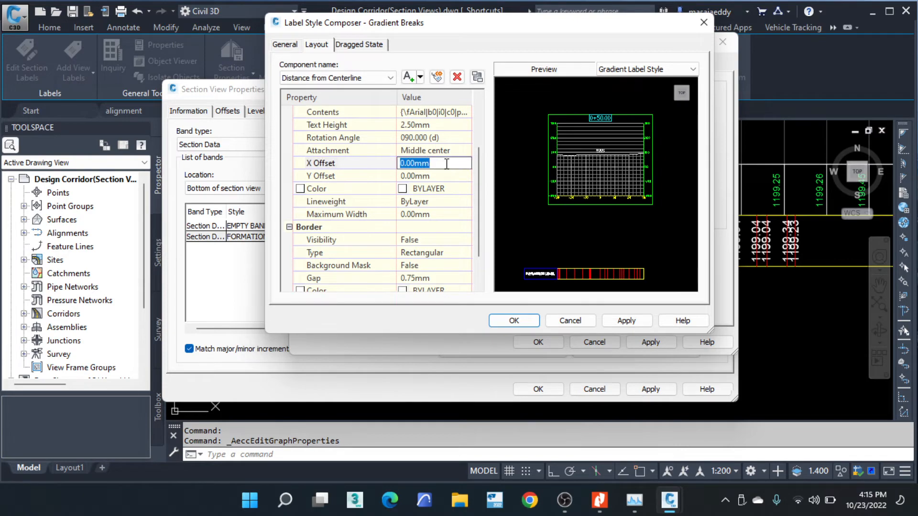
pyautogui.write('-2')
pyautogui.click(531, 322)
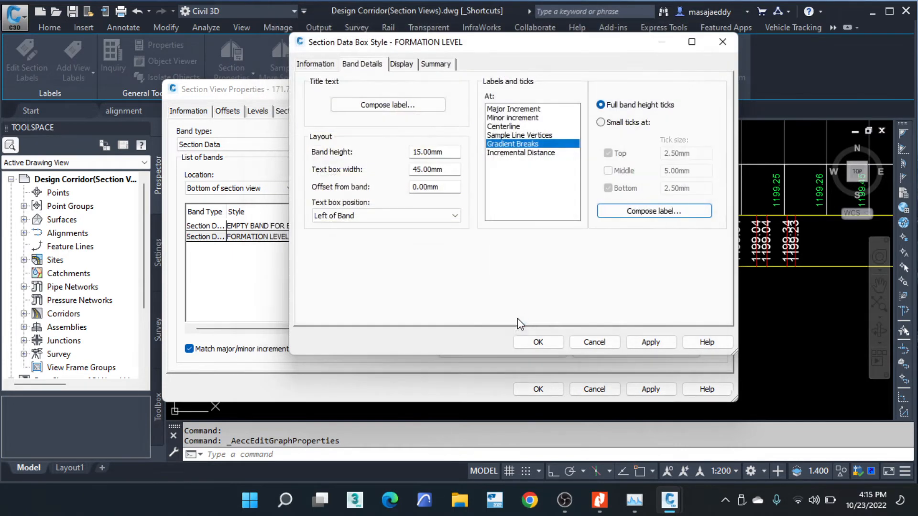
pyautogui.click(548, 344)
pyautogui.click(458, 173)
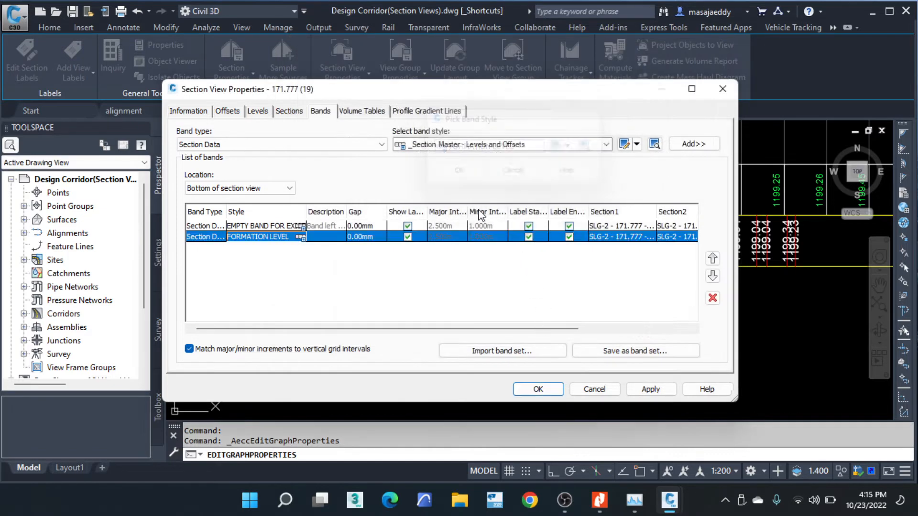
pyautogui.click(538, 388)
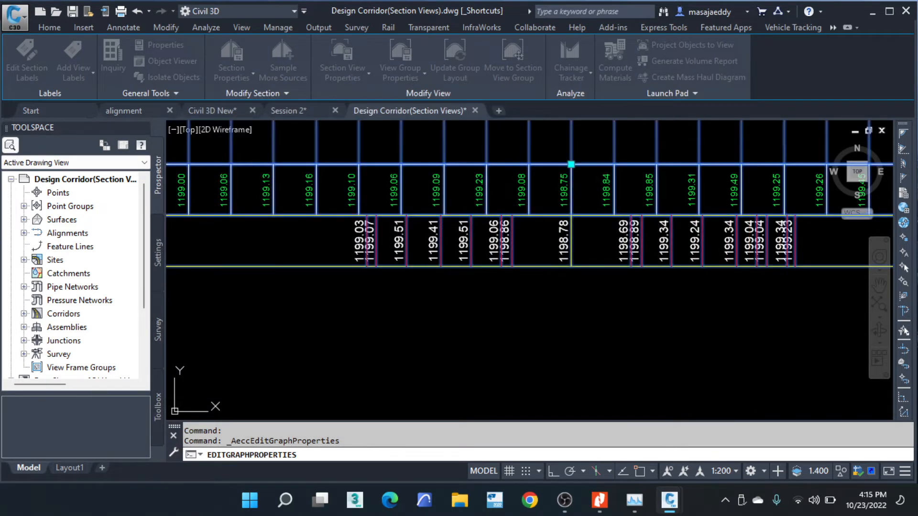
pyautogui.moveTo(663, 253)
pyautogui.mouseDown(button='middle')
pyautogui.moveTo(551, 260)
pyautogui.moveTo(648, 256)
pyautogui.mouseUp(button='middle')
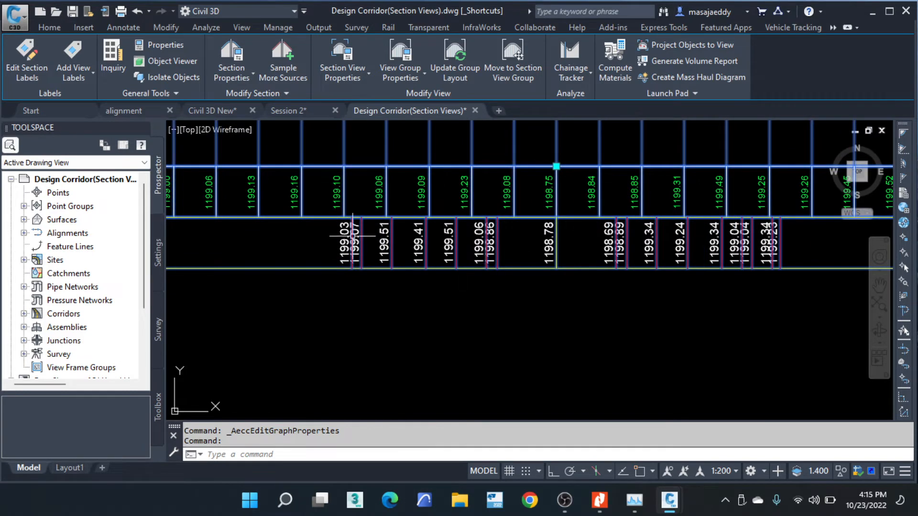
pyautogui.scroll(2, 339, 223)
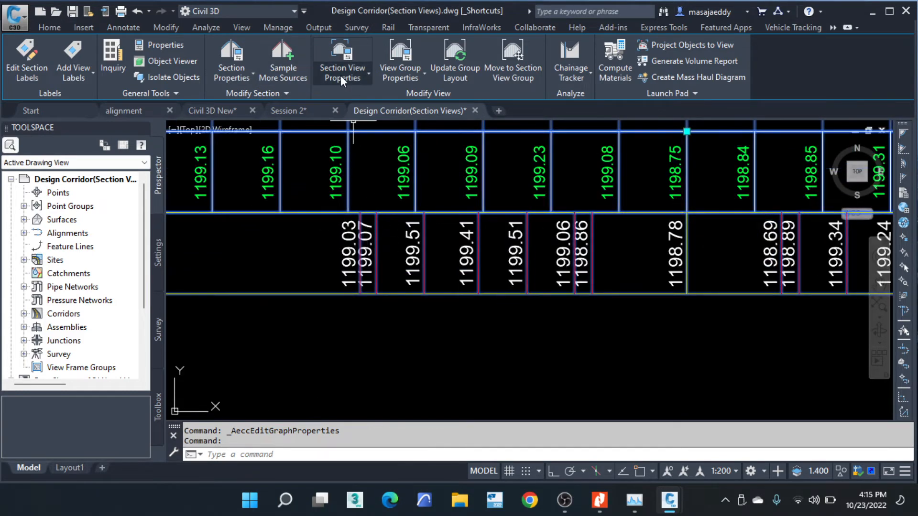
pyautogui.scroll(-6, 342, 215)
pyautogui.scroll(-1, 337, 206)
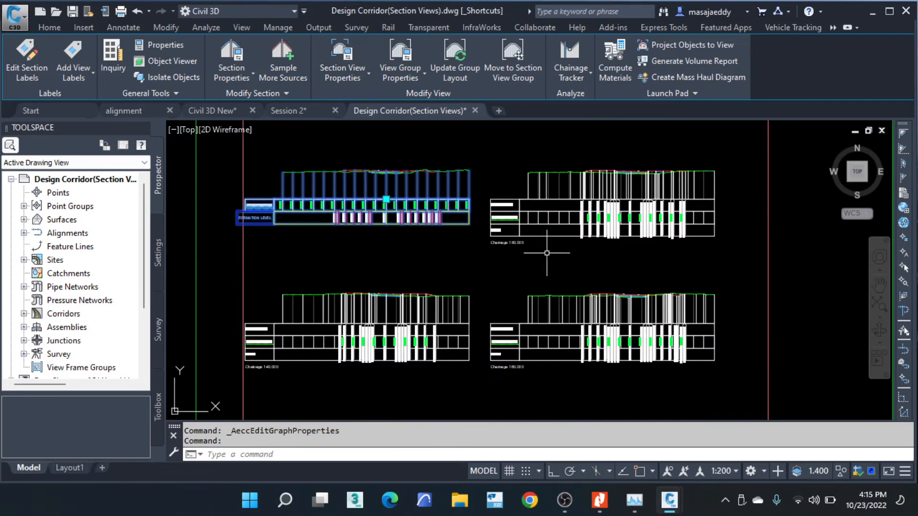
# Step: Compare the staggered level labels in the neighbouring section view with the FORMATION LEVEL band's labels in the selected section view
pyautogui.scroll(8, 377, 315)
pyautogui.moveTo(370, 302); pyautogui.dragTo(375, 228, button='middle')
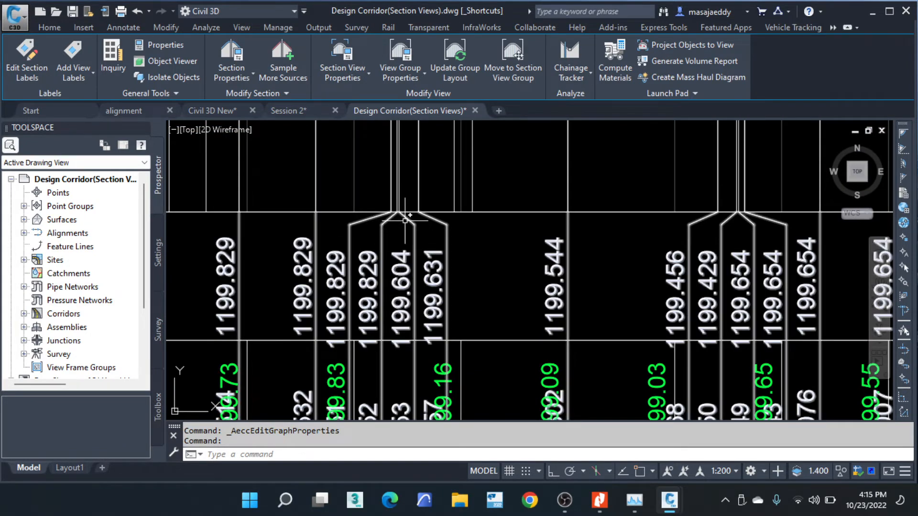
pyautogui.scroll(-1, 443, 273)
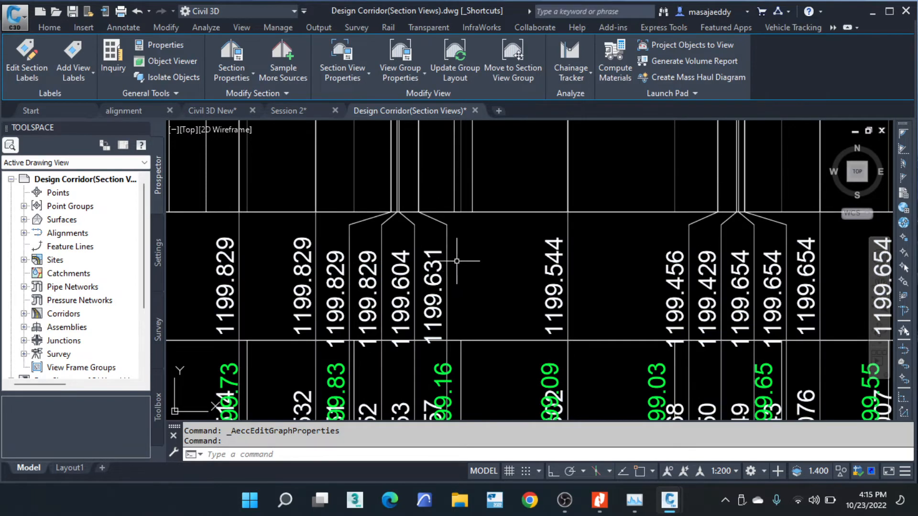
pyautogui.scroll(-1, 377, 241)
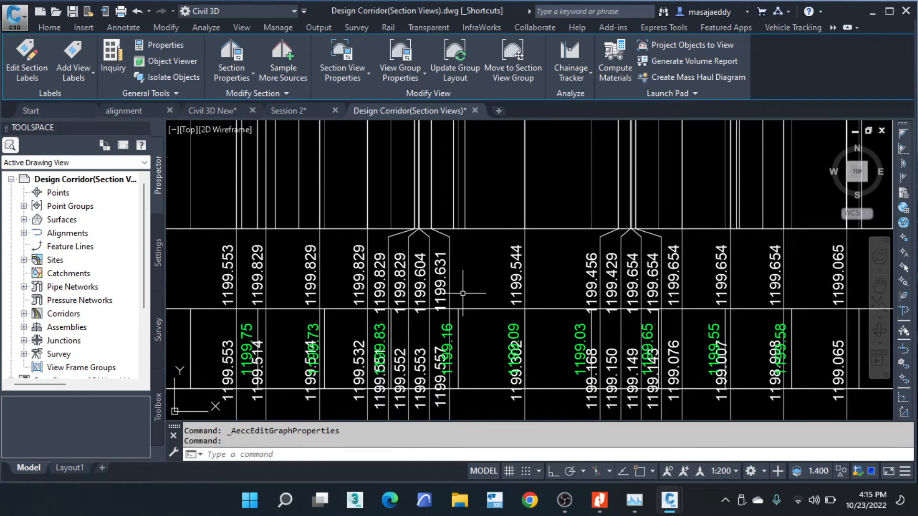
pyautogui.scroll(-1, 398, 275)
pyautogui.scroll(-1, 491, 264)
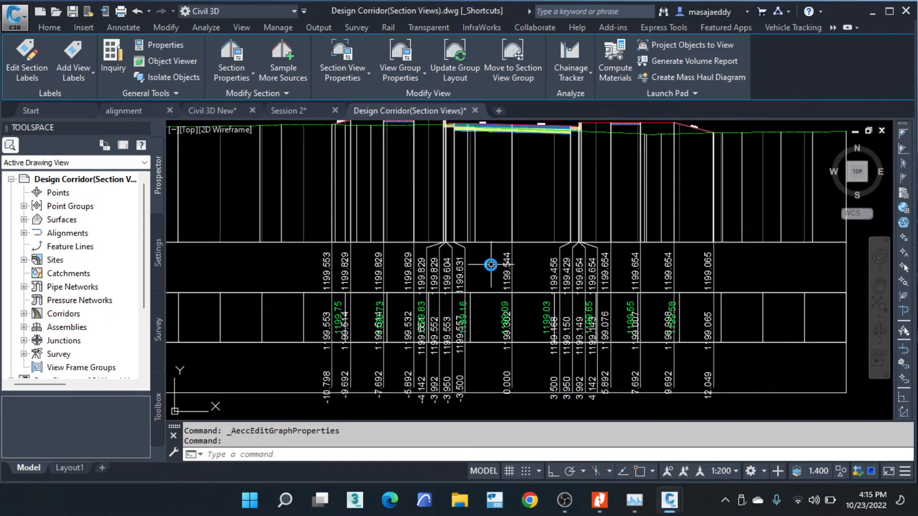
pyautogui.scroll(-6, 491, 264)
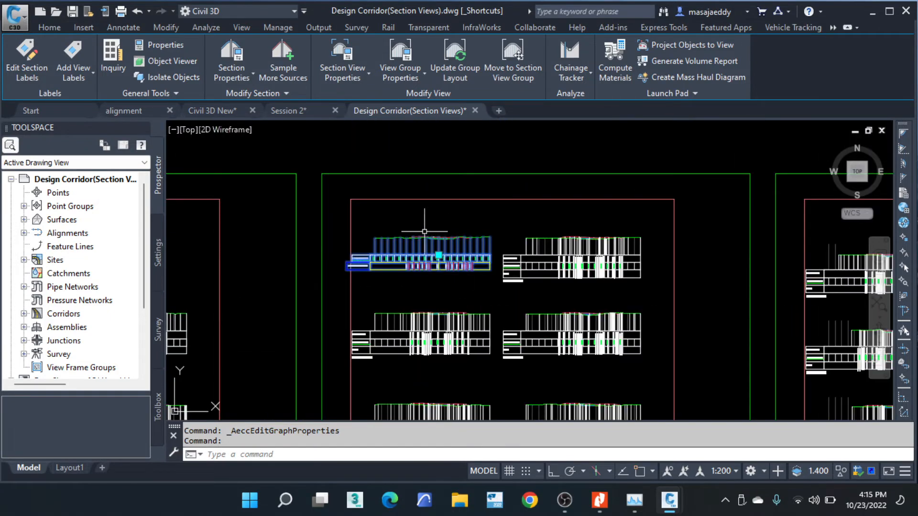
pyautogui.scroll(10, 424, 231)
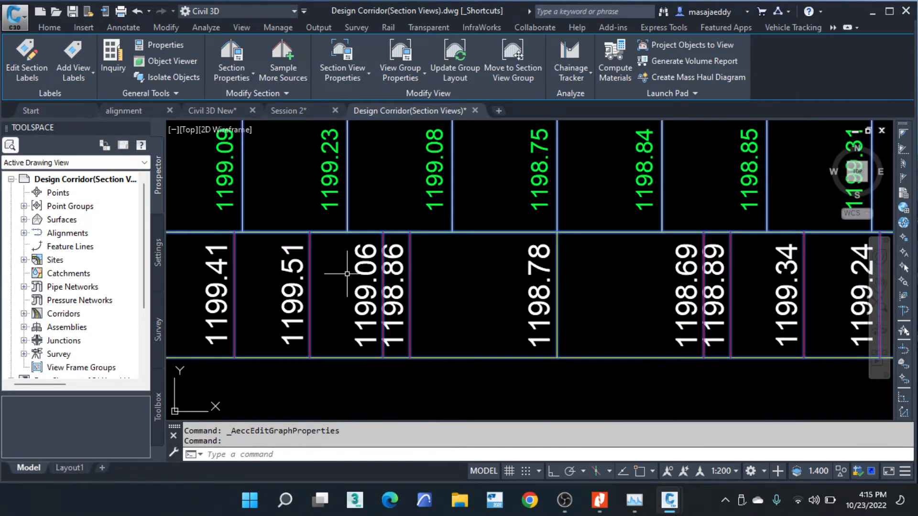
pyautogui.scroll(4, 383, 285)
pyautogui.scroll(-5, 388, 289)
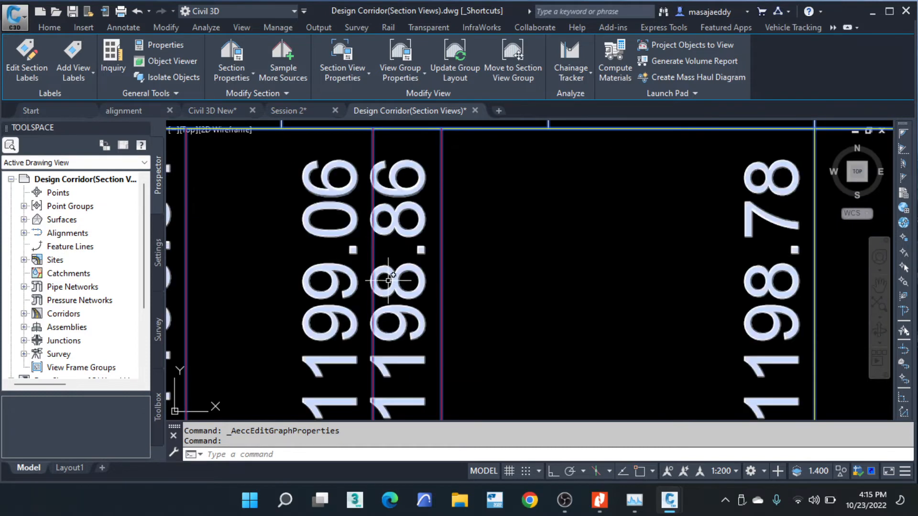
pyautogui.scroll(-4, 484, 229)
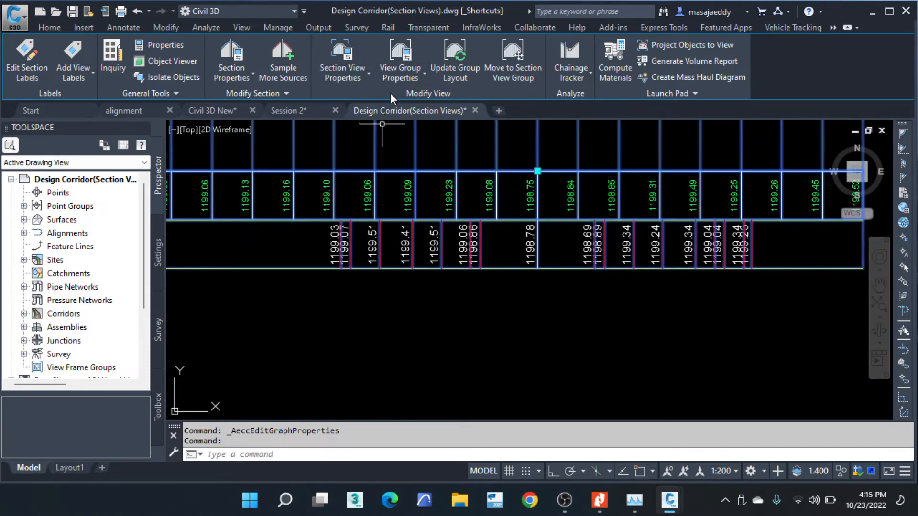
# Step: Set the FORMATION LEVEL band to Stagger both sides in the section view properties and check the resulting labels
pyautogui.click(359, 77)
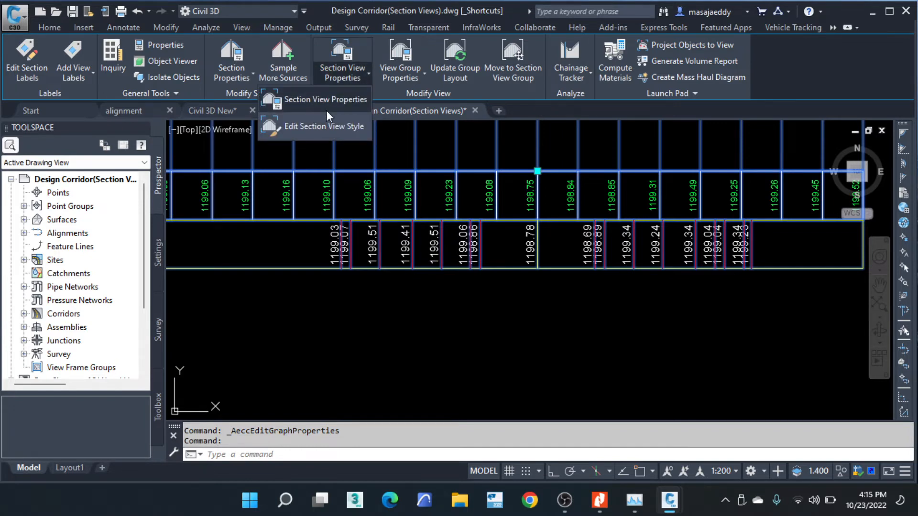
pyautogui.click(325, 108)
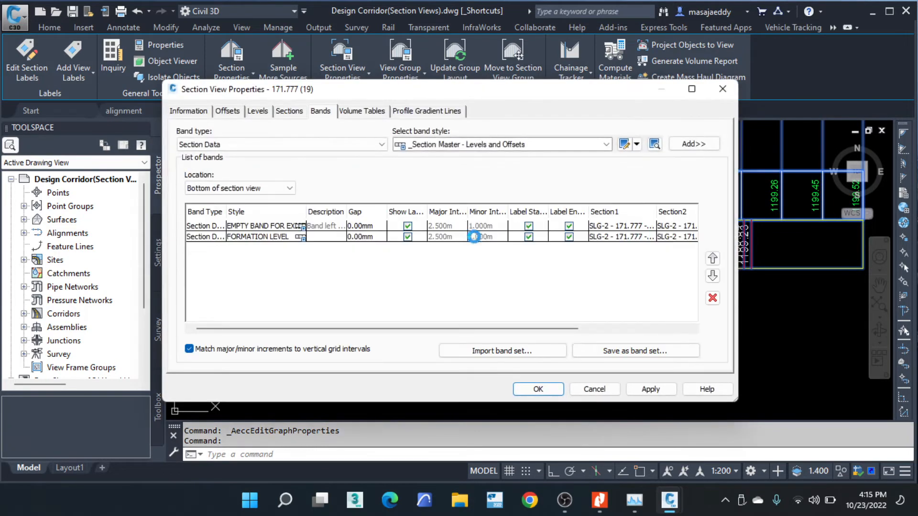
pyautogui.moveTo(475, 328); pyautogui.dragTo(652, 348)
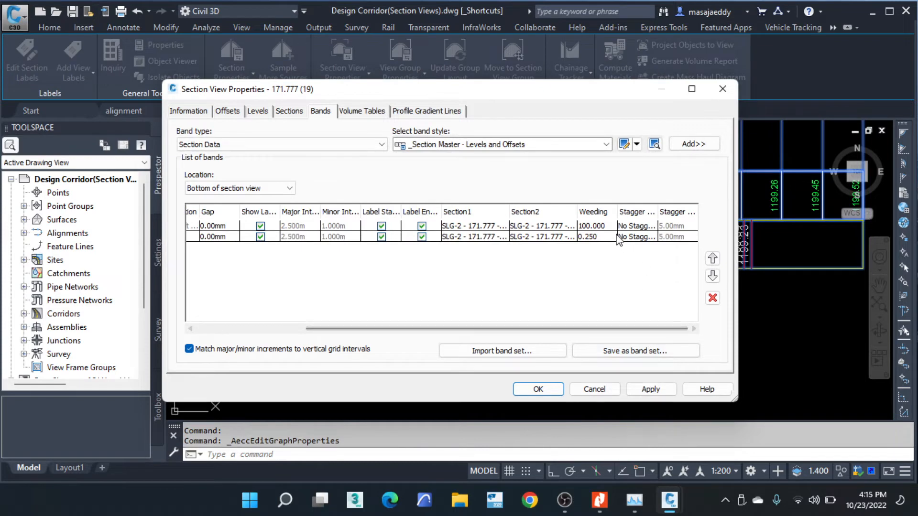
pyautogui.click(636, 239)
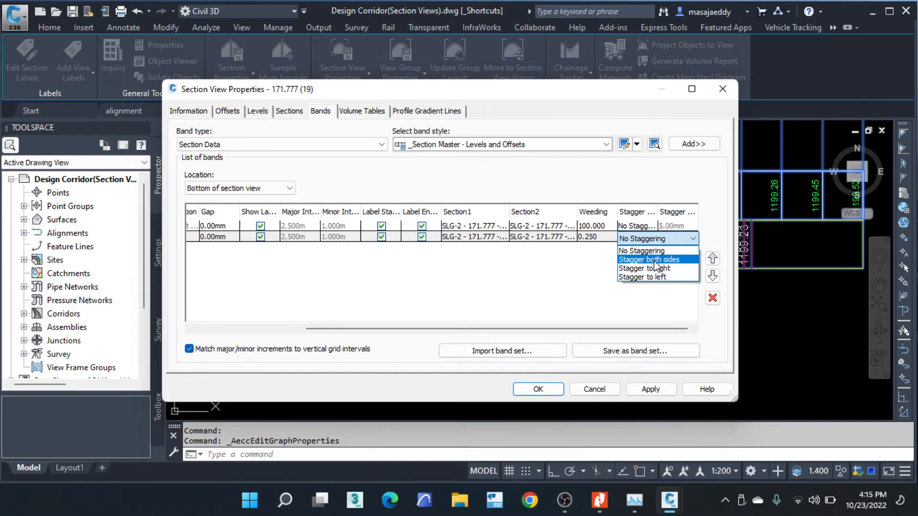
pyautogui.click(655, 259)
pyautogui.click(543, 390)
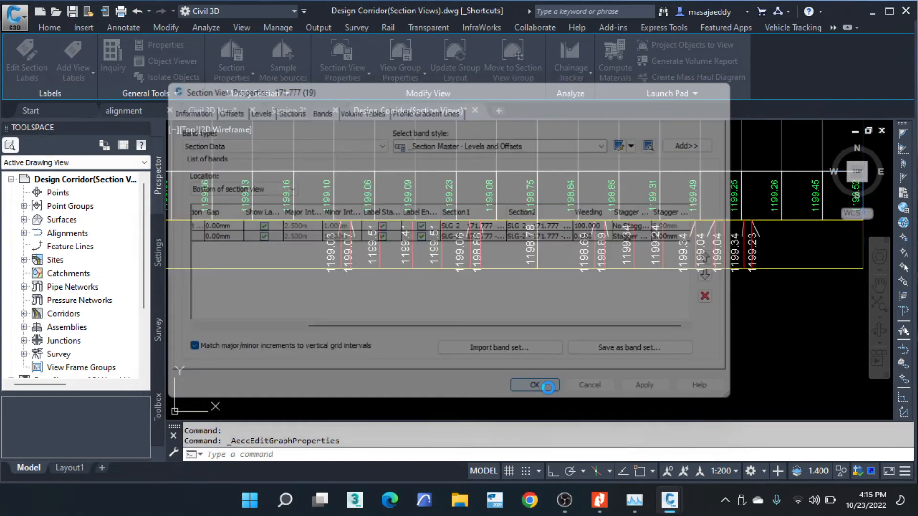
pyautogui.scroll(3, 369, 255)
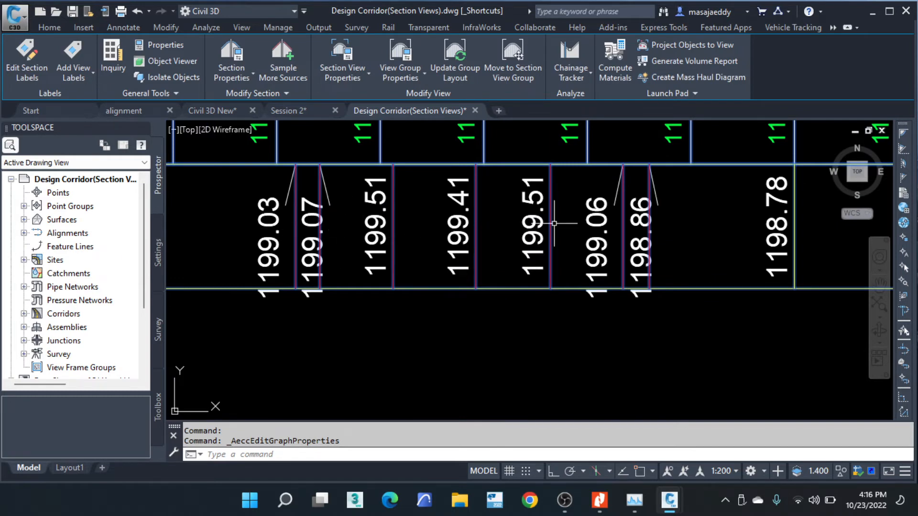
pyautogui.moveTo(601, 218); pyautogui.dragTo(441, 203, button='middle')
pyautogui.scroll(-3, 511, 201)
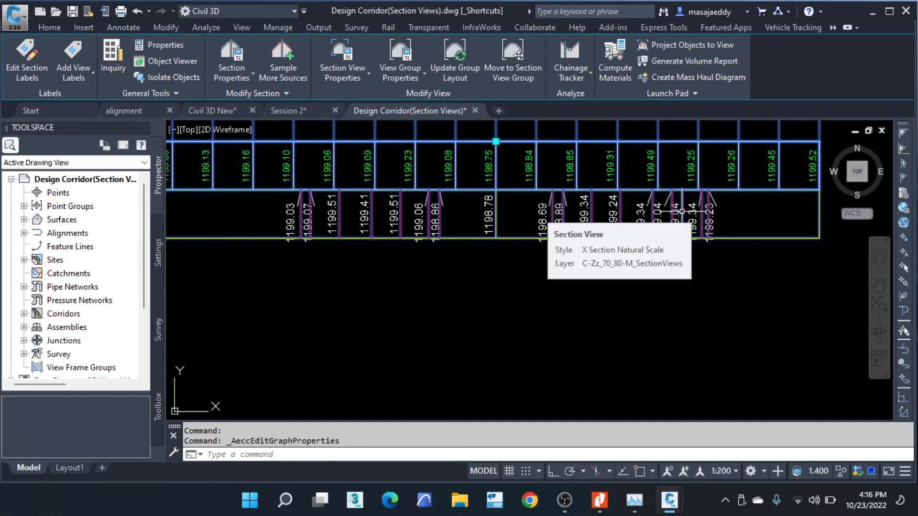
pyautogui.scroll(4, 305, 222)
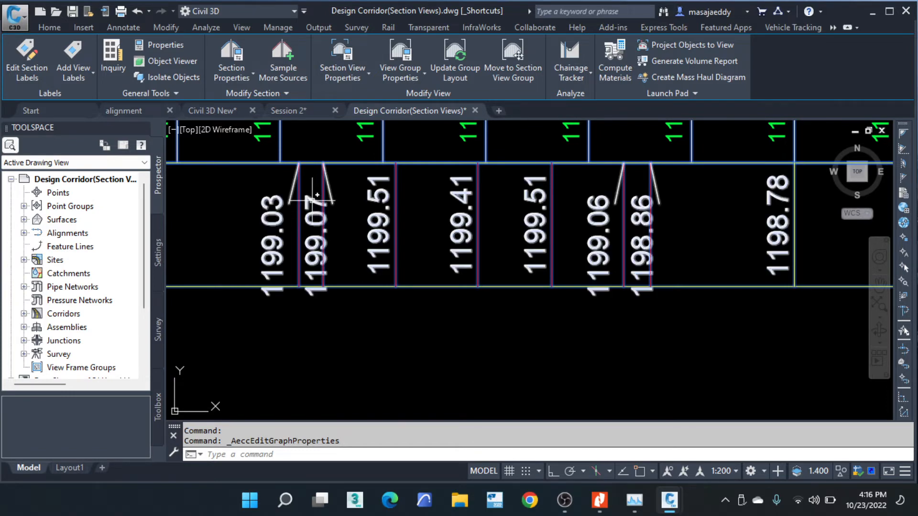
pyautogui.press('Escape')
pyautogui.scroll(-3, 357, 250)
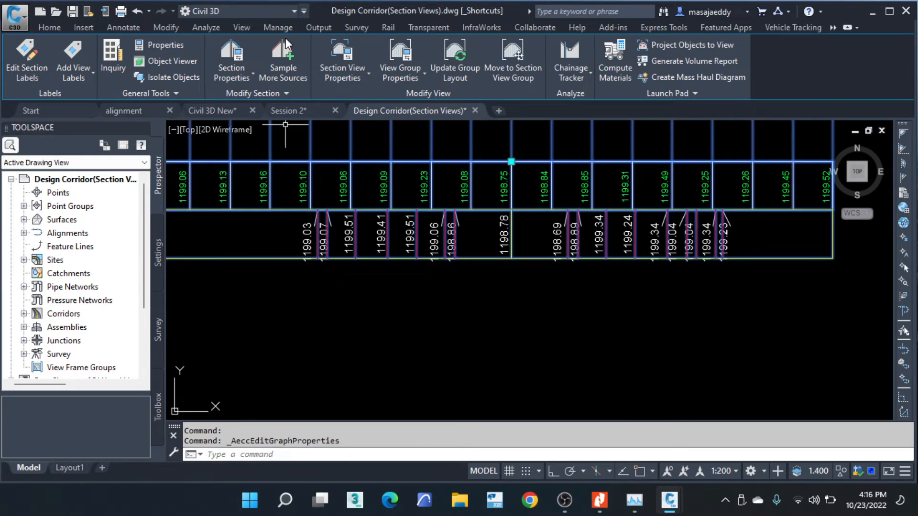
# Step: Turn off the visibility of Ticks at Gradient Break in the FORMATION LEVEL band style and apply it to the section view
pyautogui.click(362, 78)
pyautogui.click(322, 99)
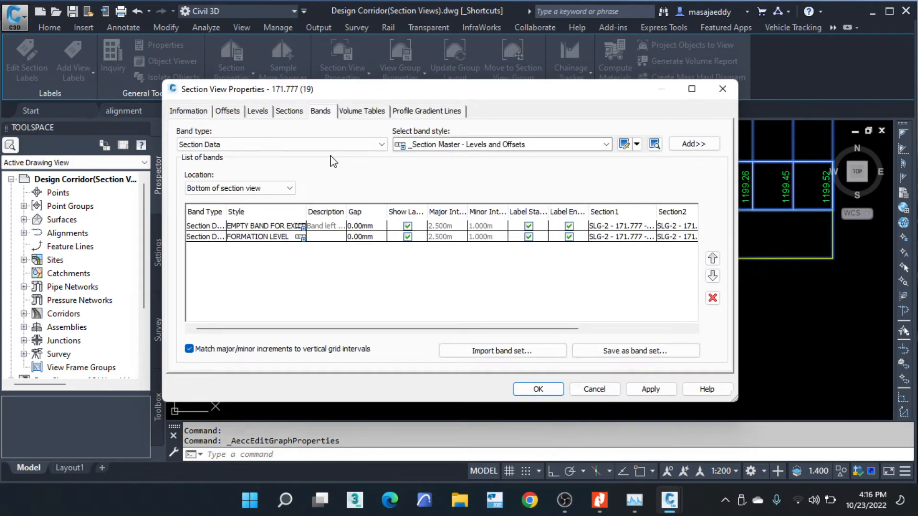
pyautogui.click(302, 237)
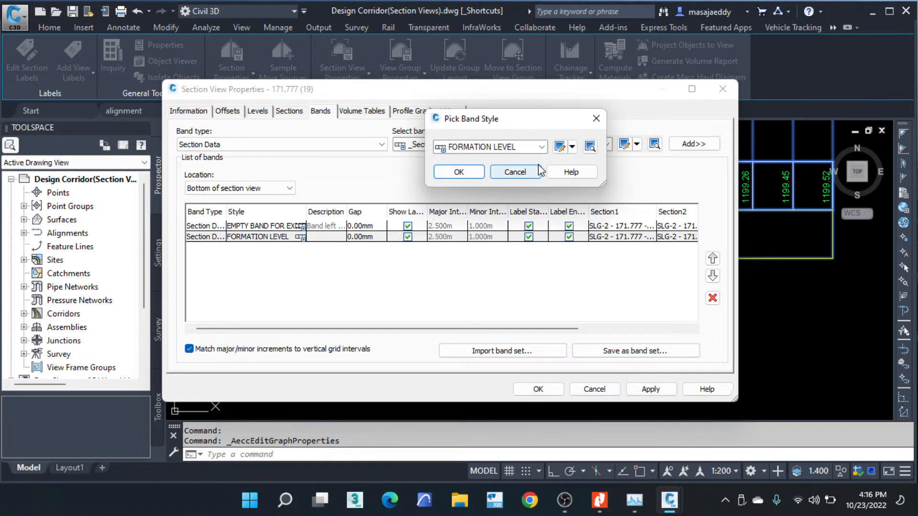
pyautogui.click(572, 147)
pyautogui.click(600, 191)
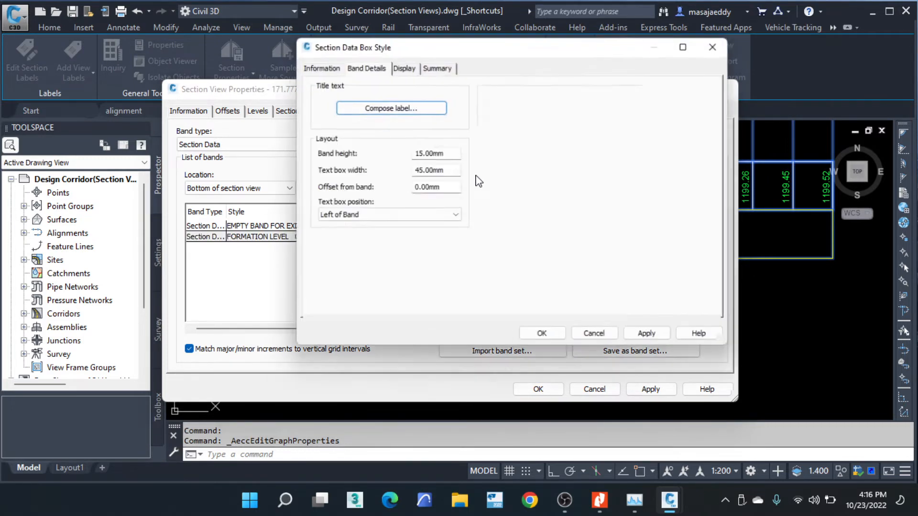
pyautogui.click(412, 71)
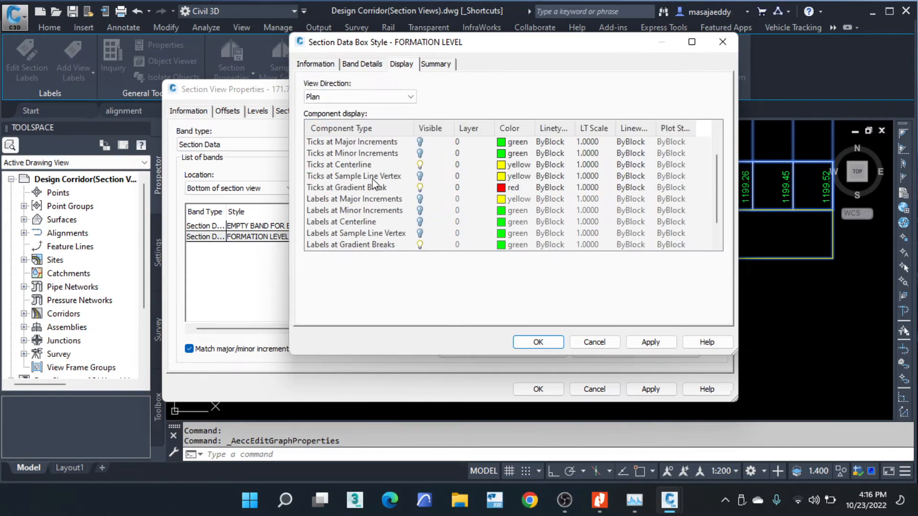
pyautogui.click(419, 188)
pyautogui.click(534, 343)
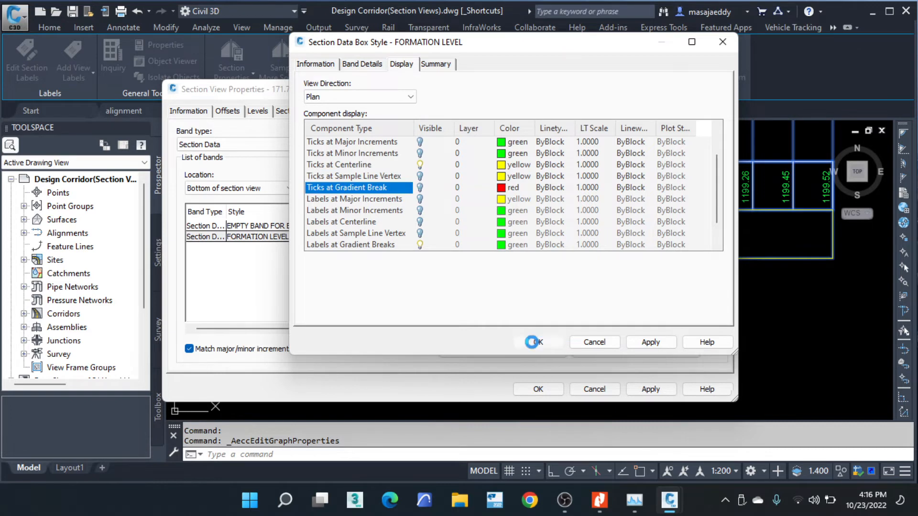
pyautogui.click(459, 177)
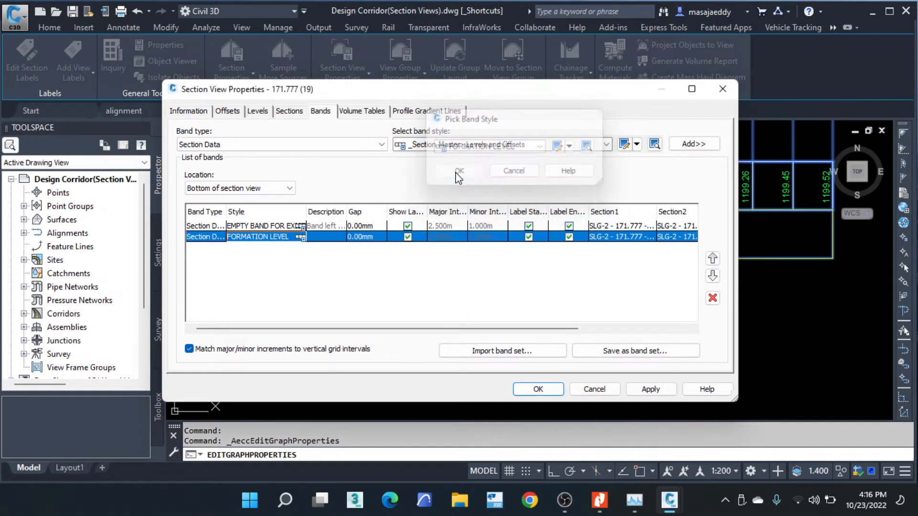
pyautogui.click(547, 393)
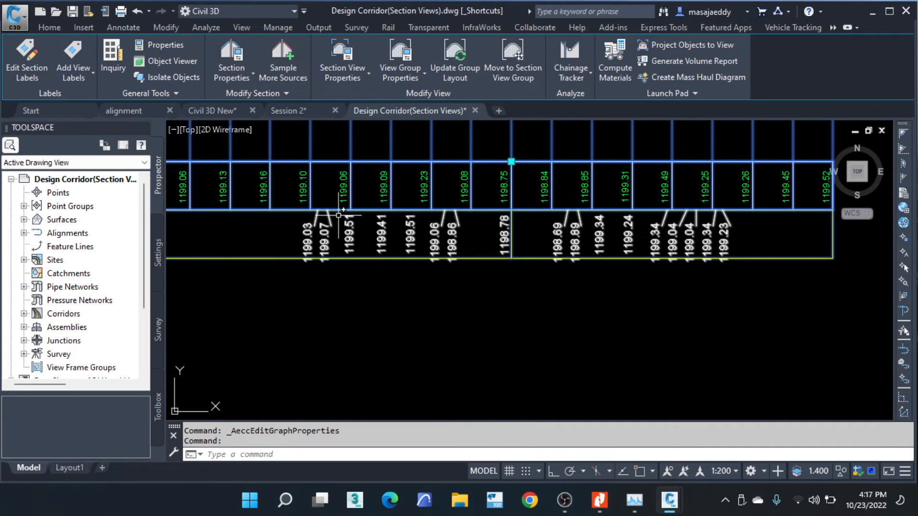
# Step: Set the FORMATION LEVEL band's stagger line height to 2 mm in the section view properties and apply it
pyautogui.click(354, 79)
pyautogui.click(325, 99)
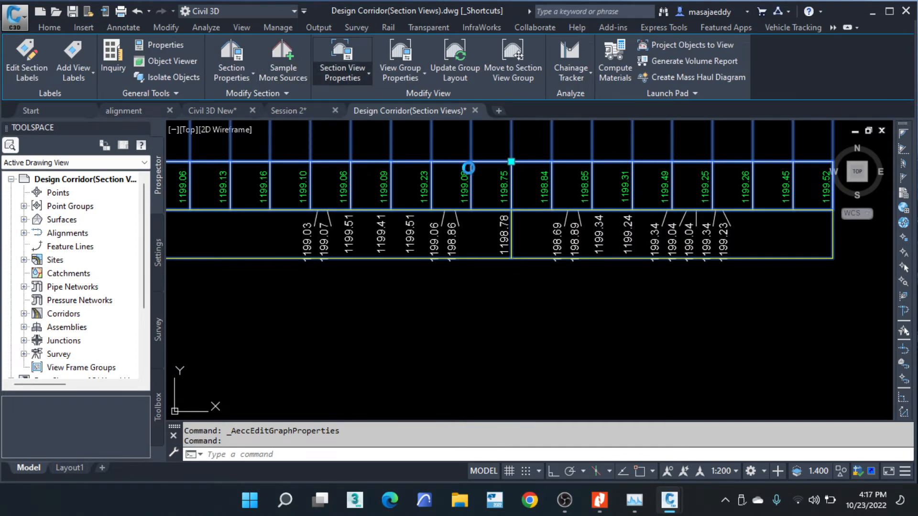
pyautogui.click(468, 168)
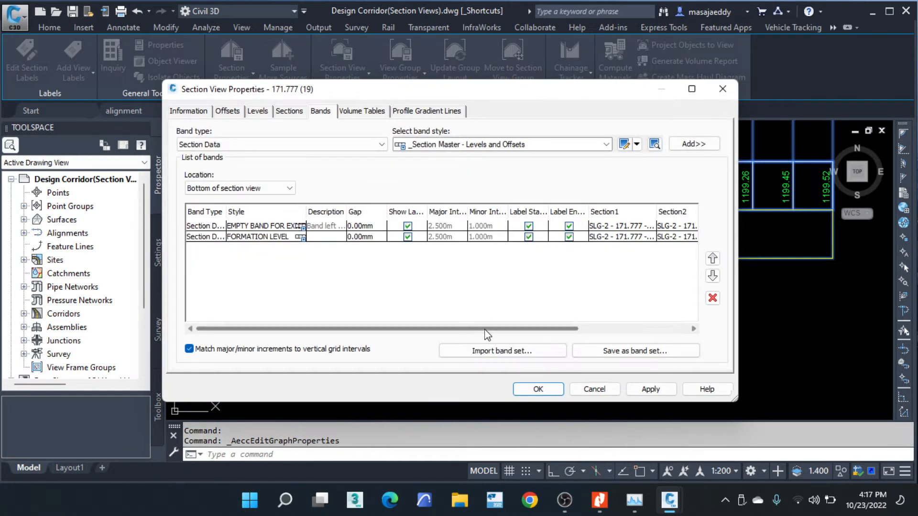
pyautogui.moveTo(533, 330); pyautogui.dragTo(637, 331)
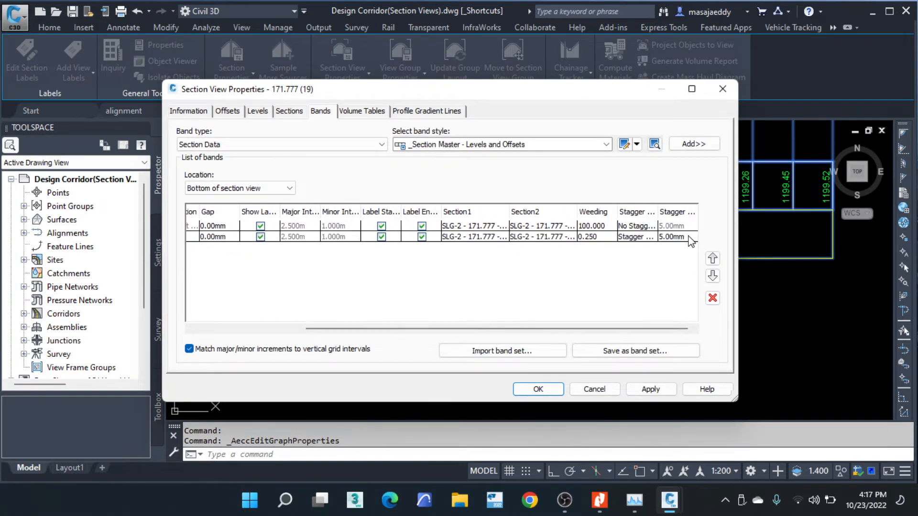
pyautogui.click(692, 242)
pyautogui.moveTo(626, 94); pyautogui.dragTo(339, 83)
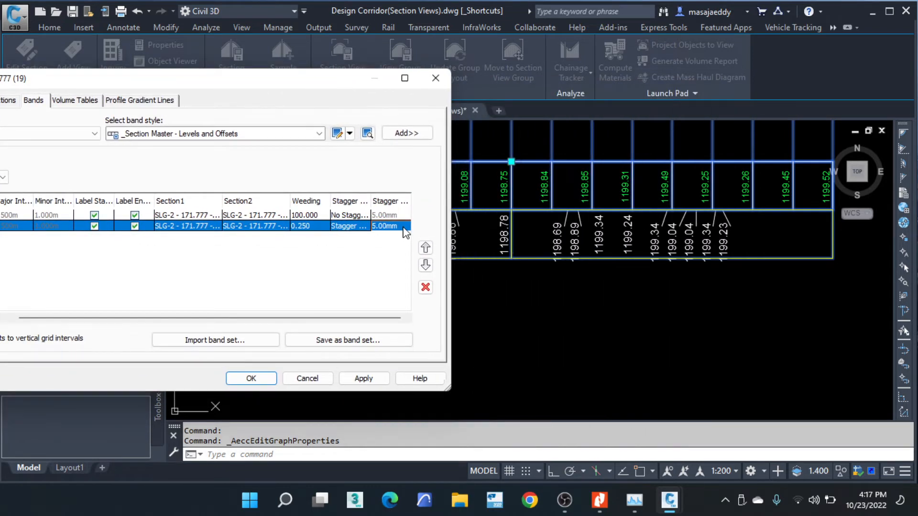
pyautogui.click(403, 227)
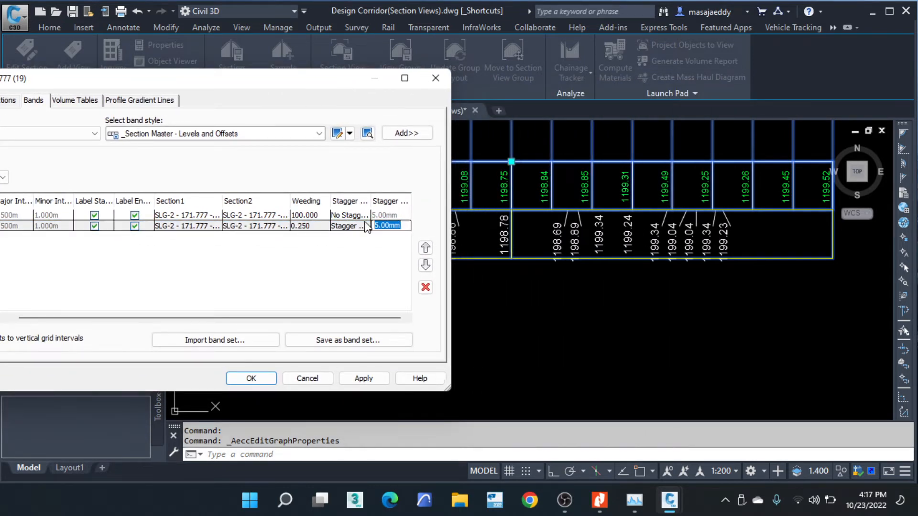
pyautogui.write('2')
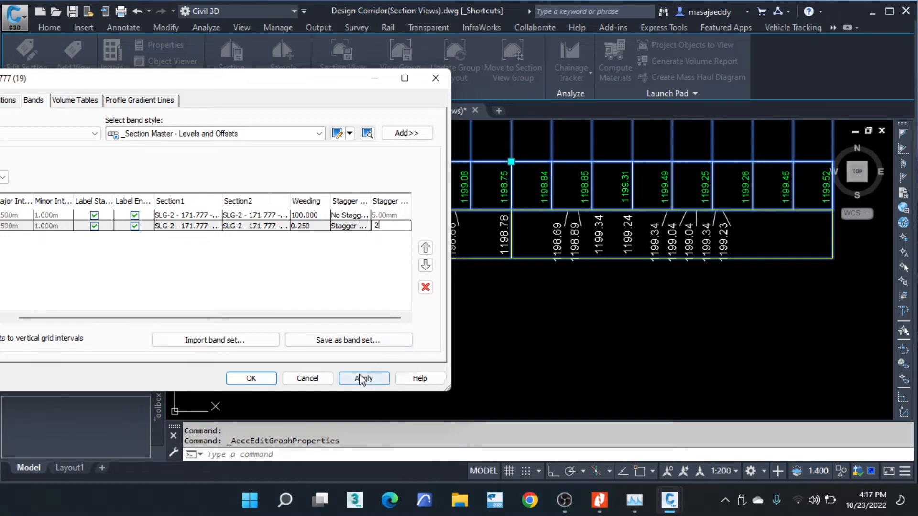
pyautogui.click(360, 379)
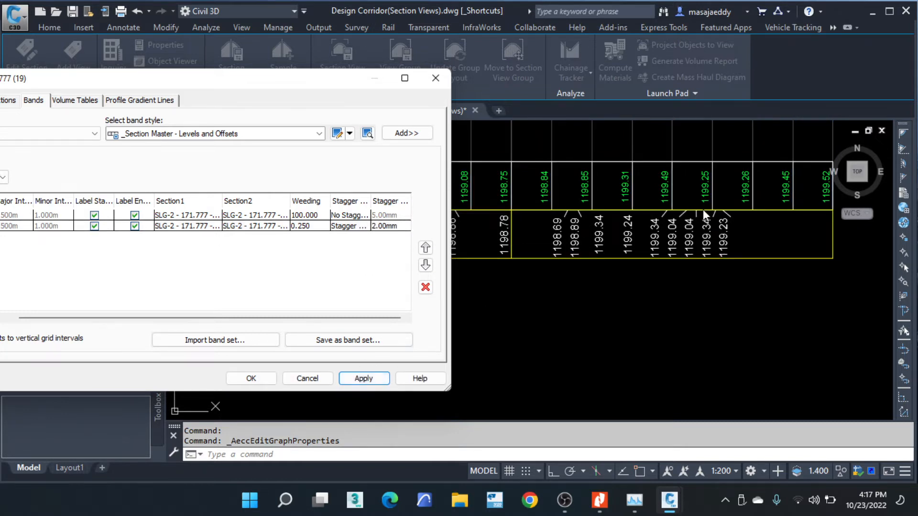
# Step: Reduce the FORMATION LEVEL band's stagger line height to 1 mm and apply it to the section view
pyautogui.click(399, 226)
pyautogui.click(403, 226)
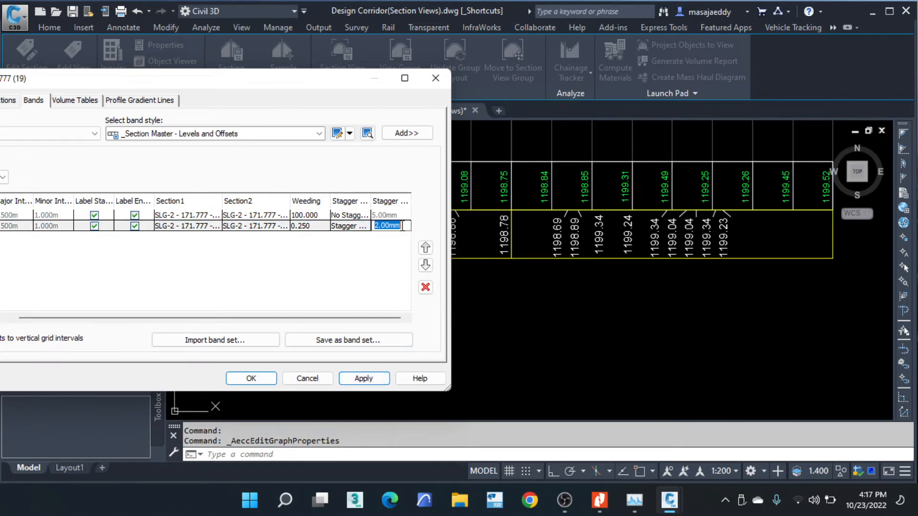
pyautogui.write('1')
pyautogui.click(363, 379)
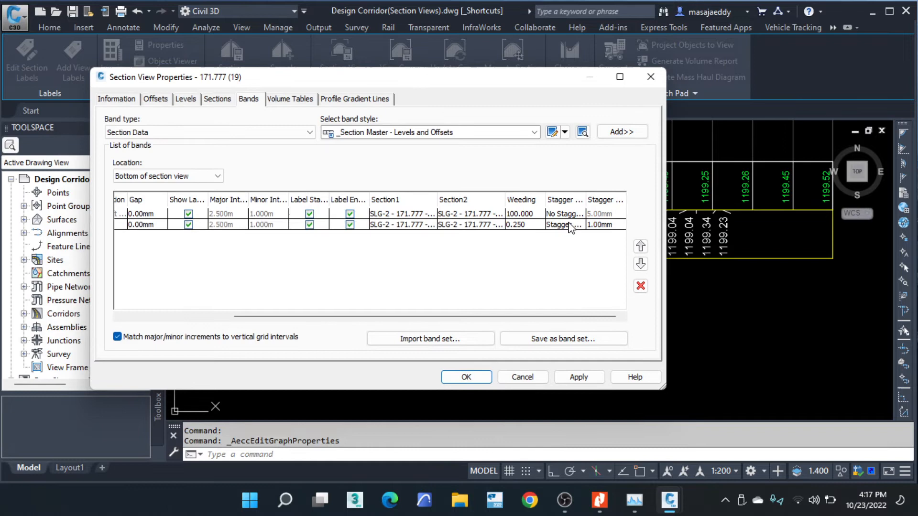
# Step: Set the FORMATION LEVEL band to Stagger to right and apply it to the section view to check the labels
pyautogui.click(564, 225)
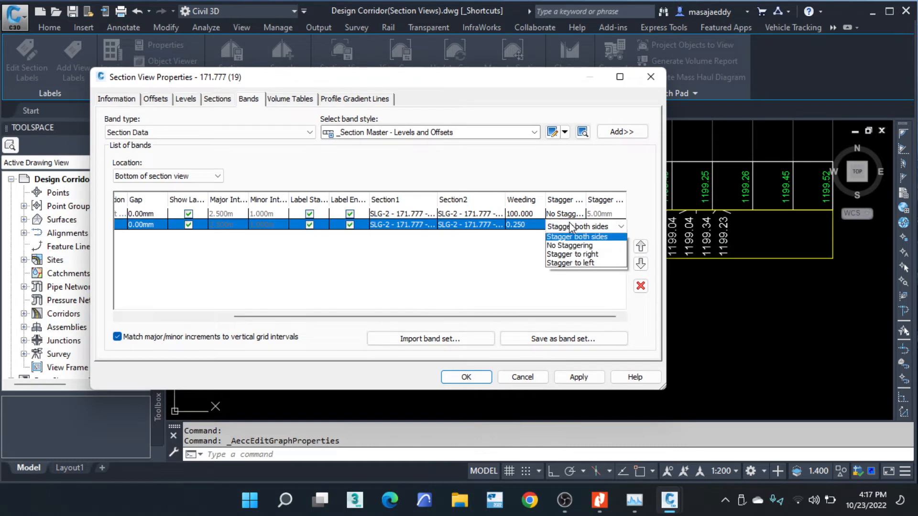
pyautogui.click(593, 256)
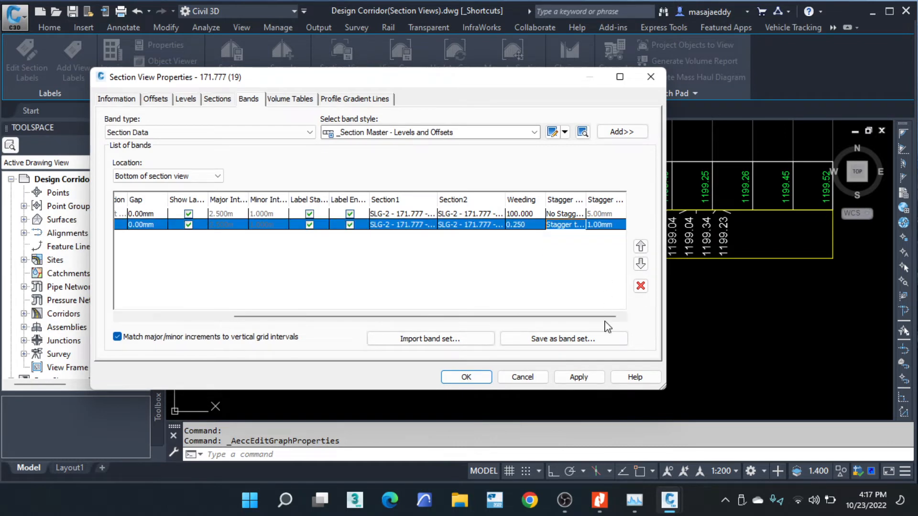
pyautogui.click(580, 378)
pyautogui.moveTo(503, 87)
pyautogui.mouseDown()
pyautogui.moveTo(127, 191)
pyautogui.moveTo(486, 67)
pyautogui.mouseUp()
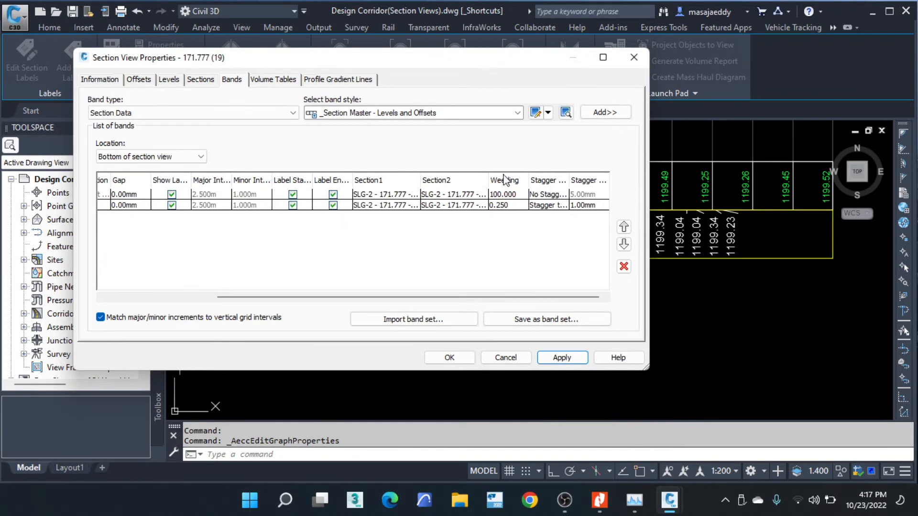
pyautogui.click(550, 207)
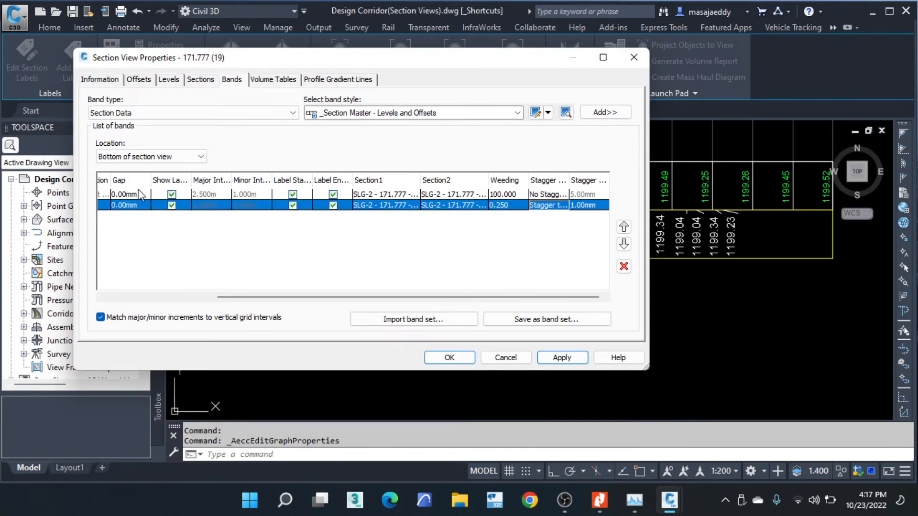
# Step: Edit the FORMATION LEVEL band style and open its Gradient Breaks label in the Label Style Composer
pyautogui.moveTo(309, 296); pyautogui.dragTo(199, 296)
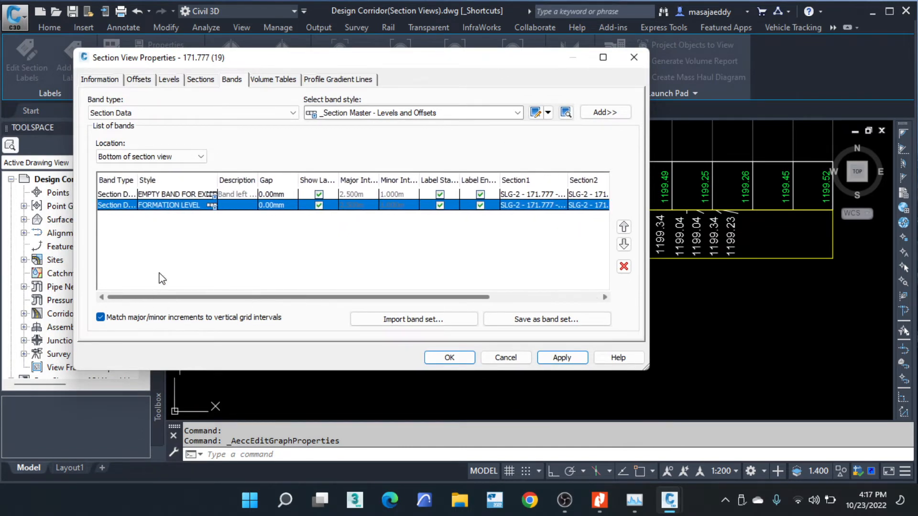
pyautogui.click(214, 205)
pyautogui.click(571, 146)
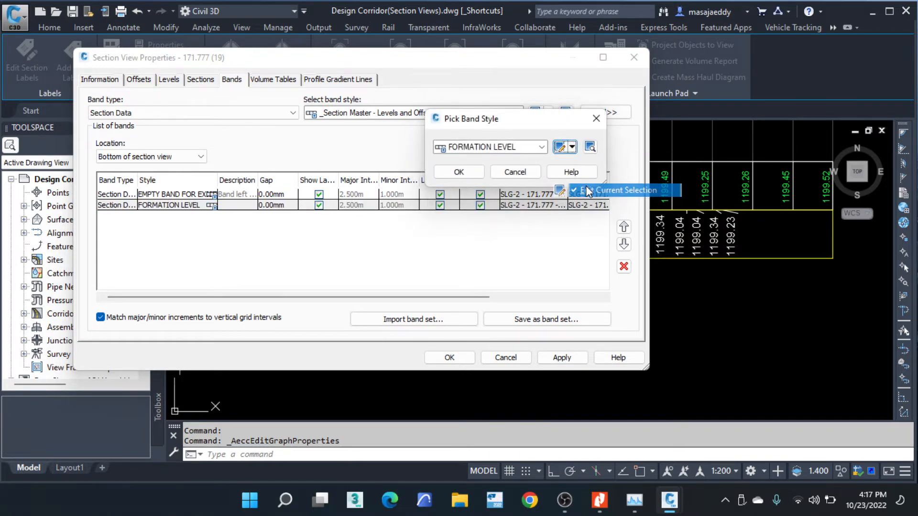
pyautogui.click(621, 190)
pyautogui.click(364, 66)
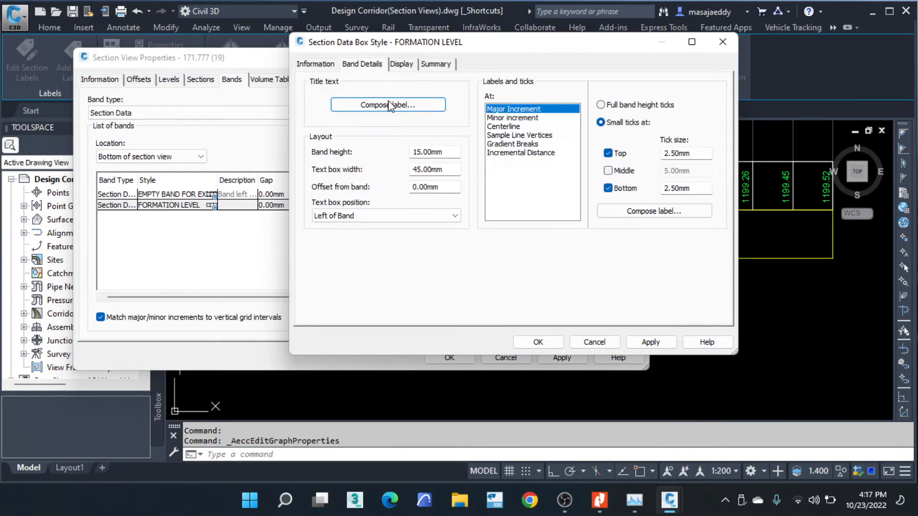
pyautogui.click(647, 212)
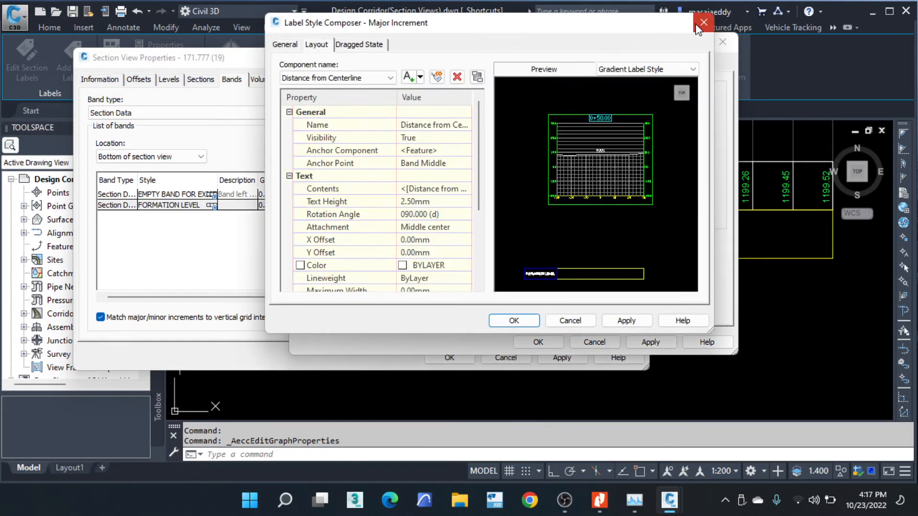
pyautogui.click(703, 20)
pyautogui.click(515, 145)
pyautogui.click(628, 206)
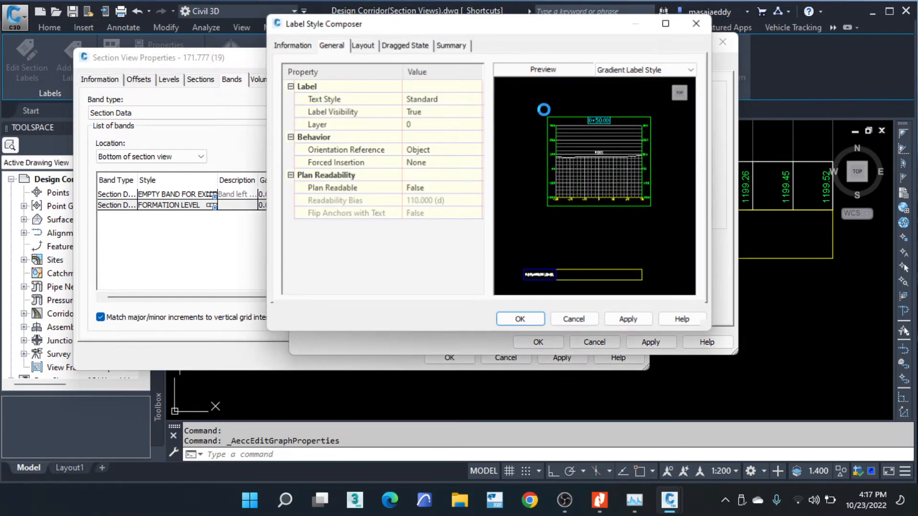
# Step: Add a line component to the Gradient Breaks label layout and set its angle to 90 degrees
pyautogui.click(316, 44)
pyautogui.click(420, 76)
pyautogui.click(431, 108)
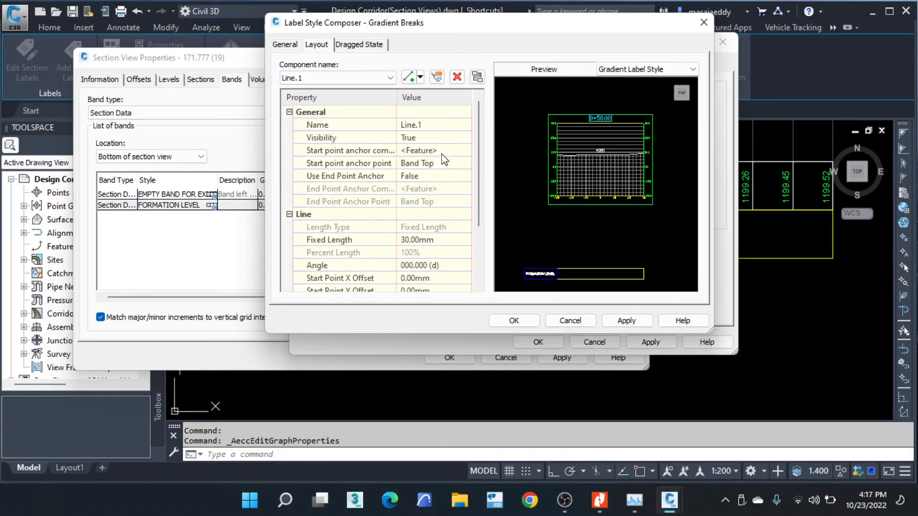
pyautogui.click(447, 266)
pyautogui.write('90')
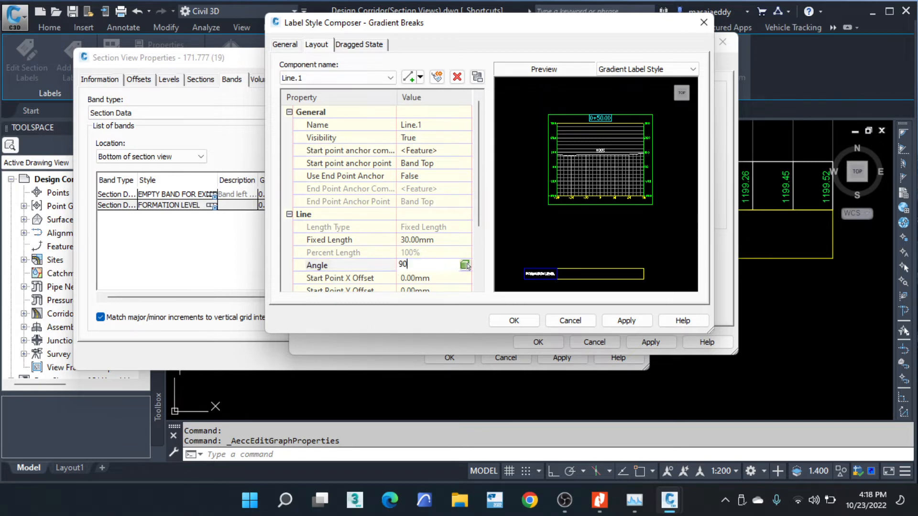
# Step: Open the start point anchor point choices for the new line component
pyautogui.click(434, 162)
pyautogui.click(434, 163)
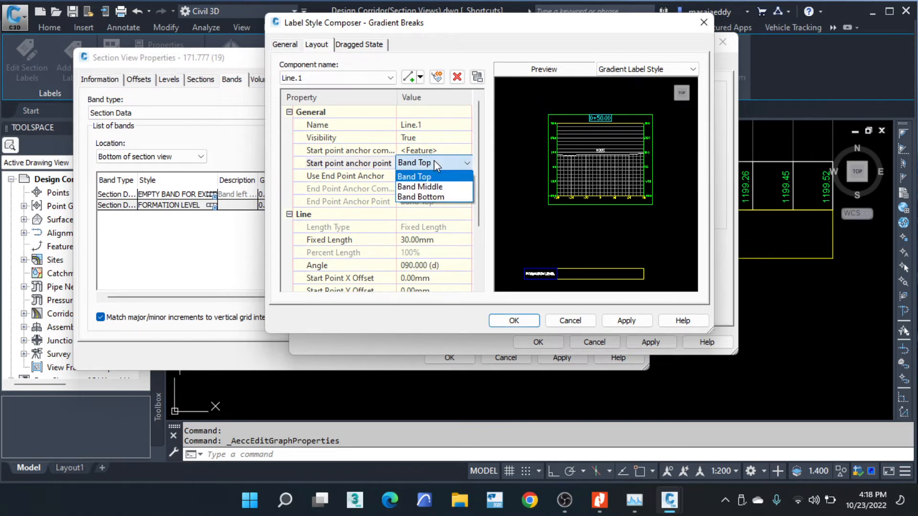
# Step: Enable the end point anchor for Line.1 in the gradient breaks label, anchor it from Band Top to Band Bottom, and apply the band style
pyautogui.click(429, 177)
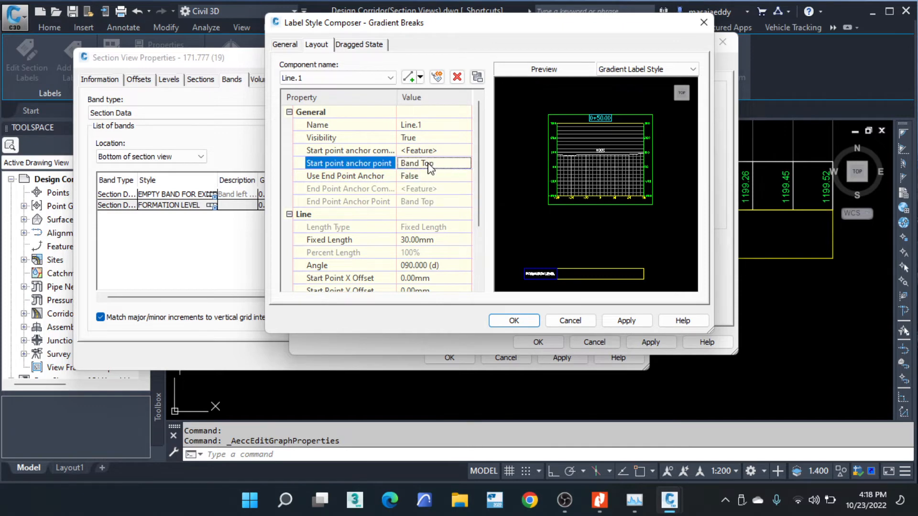
pyautogui.click(423, 176)
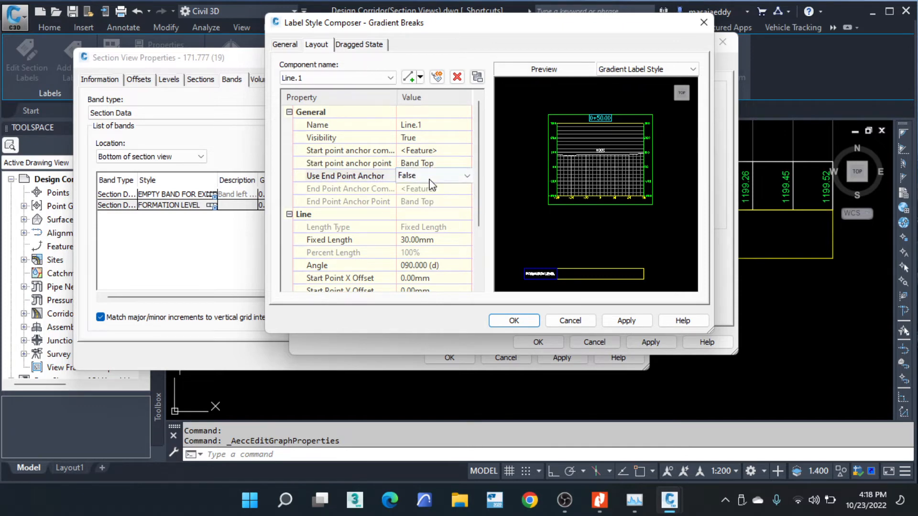
pyautogui.click(422, 177)
pyautogui.click(420, 190)
pyautogui.click(420, 201)
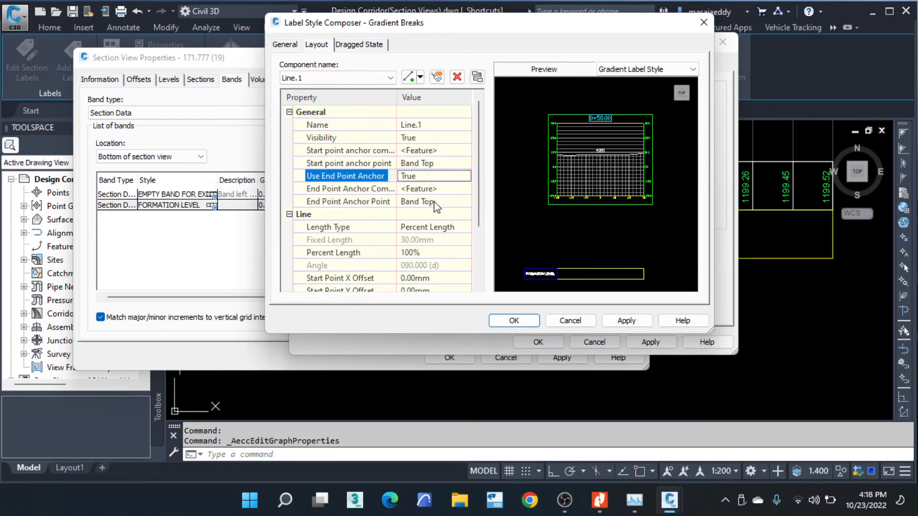
pyautogui.click(421, 202)
pyautogui.click(432, 235)
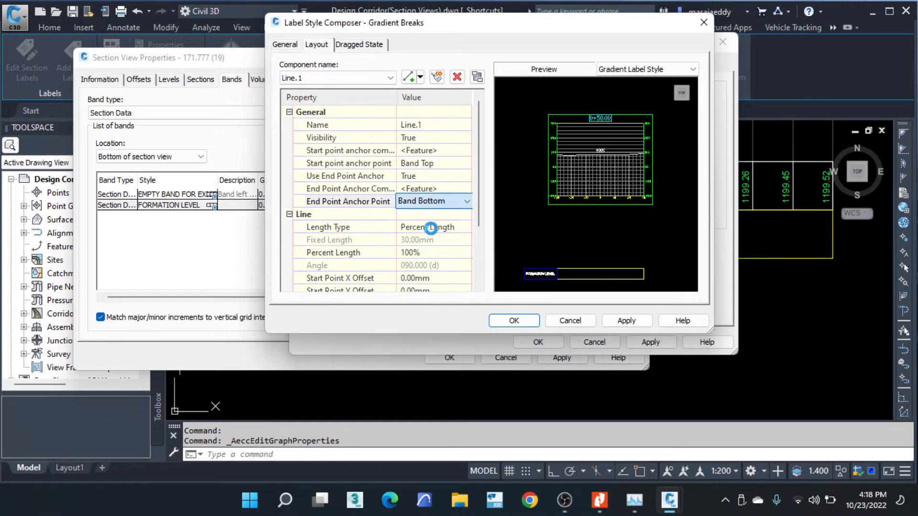
pyautogui.click(428, 164)
pyautogui.click(428, 163)
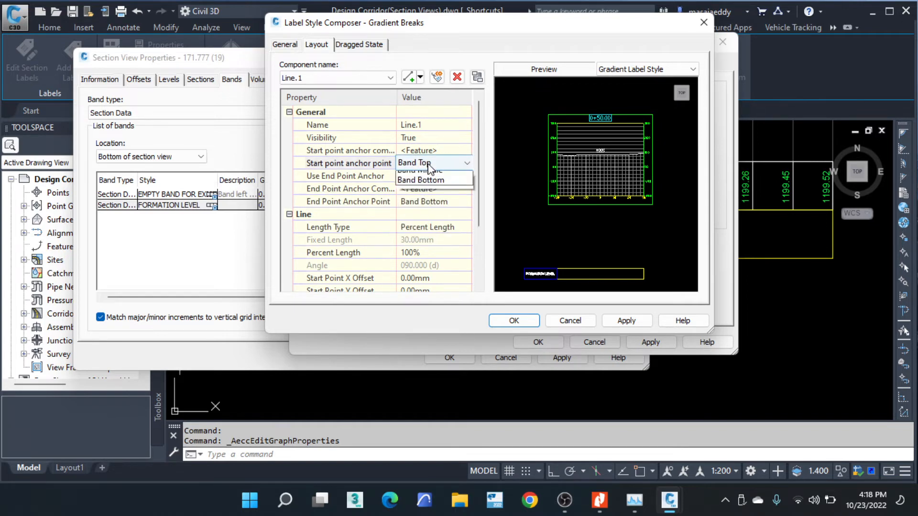
pyautogui.click(437, 213)
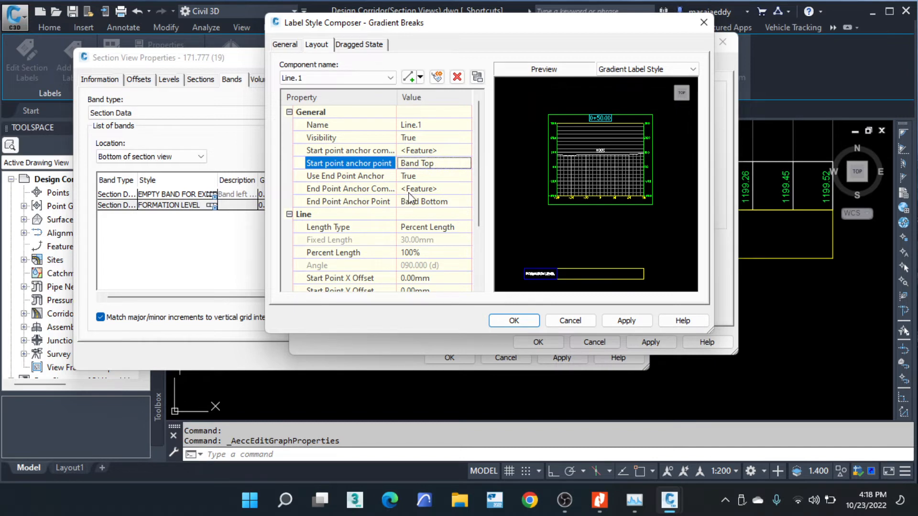
pyautogui.click(507, 319)
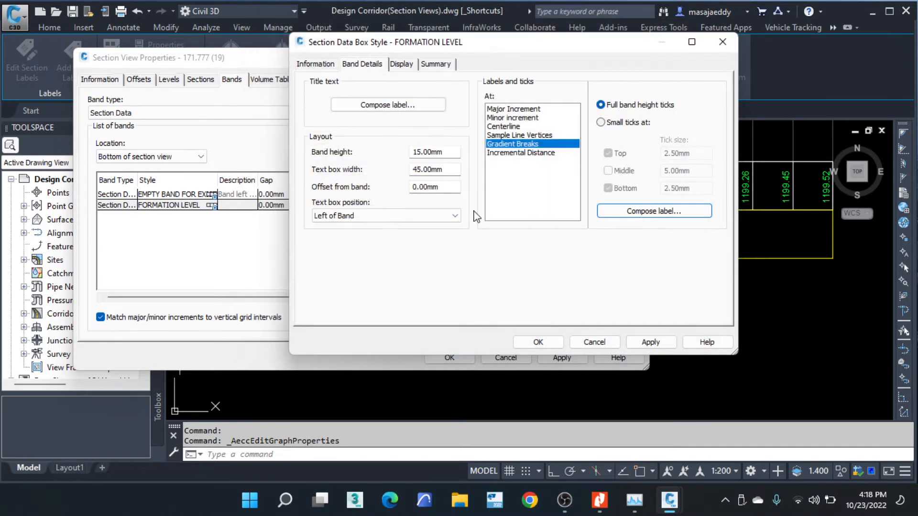
pyautogui.click(547, 342)
pyautogui.click(456, 171)
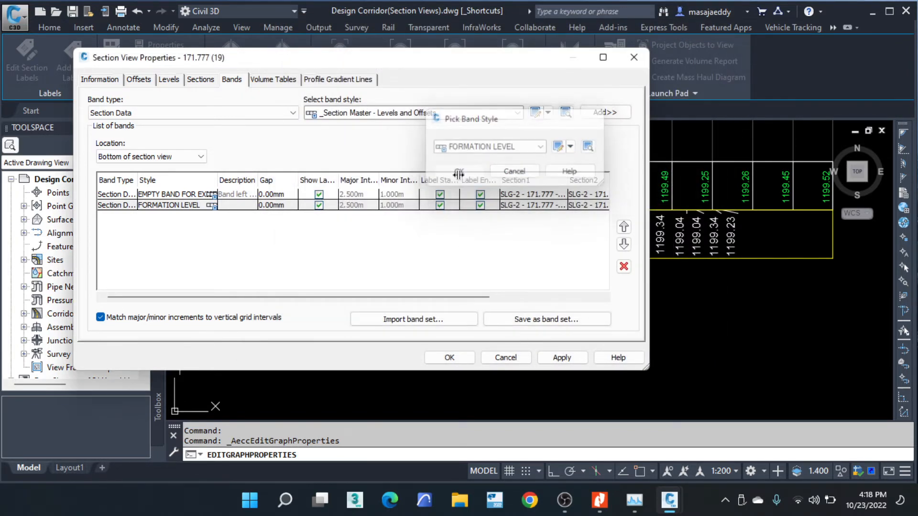
pyautogui.click(449, 358)
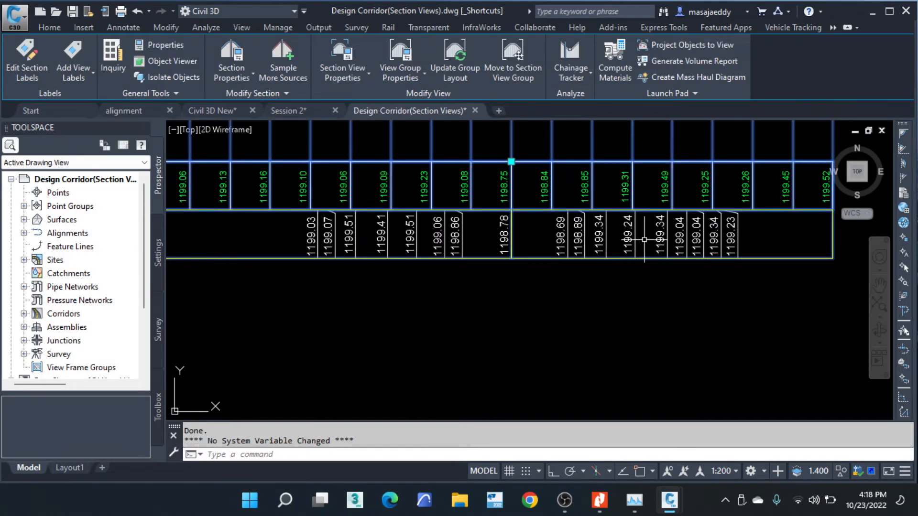
# Step: Examine the formation level band under the section view and compare it with the band rows in the Civil 3D New drawing
pyautogui.scroll(-3, 612, 236)
pyautogui.scroll(3, 278, 227)
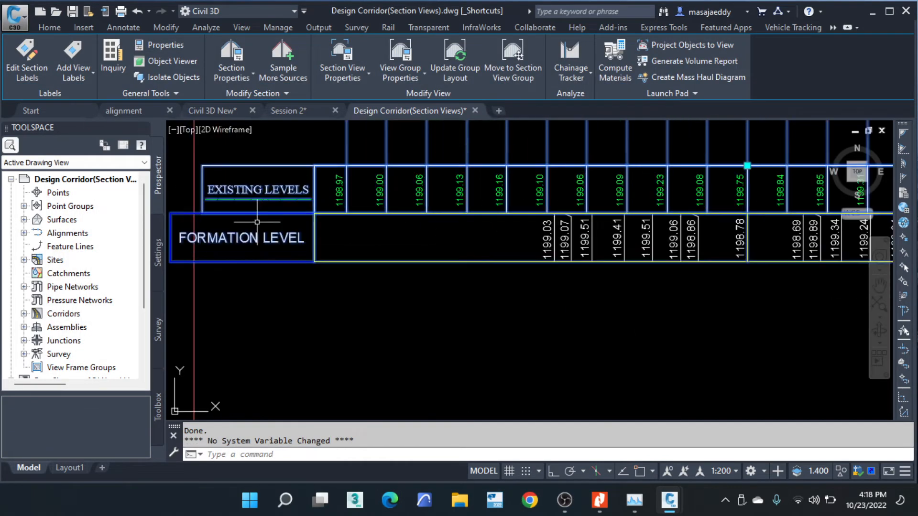
pyautogui.scroll(-2, 278, 226)
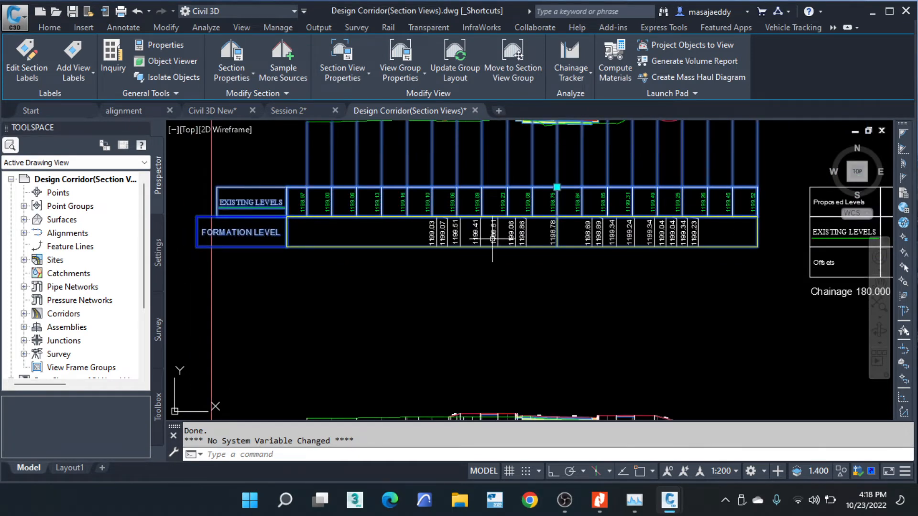
pyautogui.scroll(-2, 441, 233)
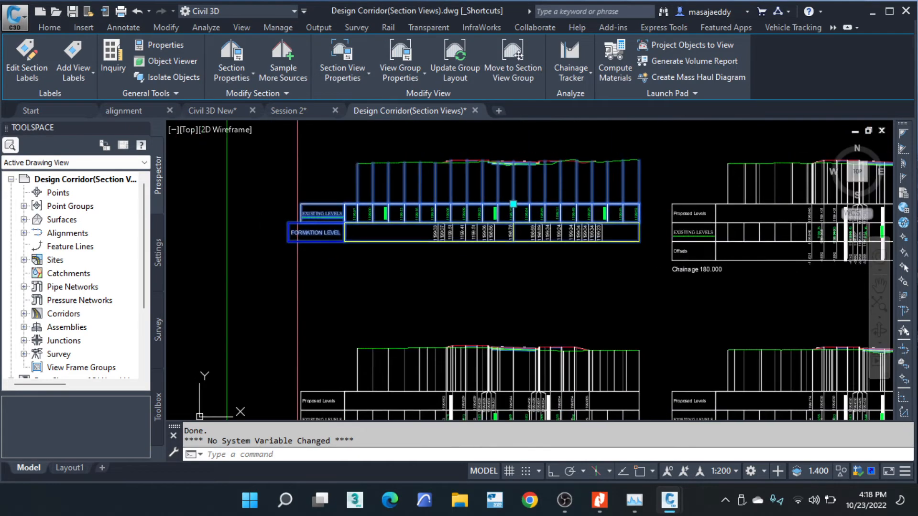
pyautogui.press('Escape')
pyautogui.press('Escape')
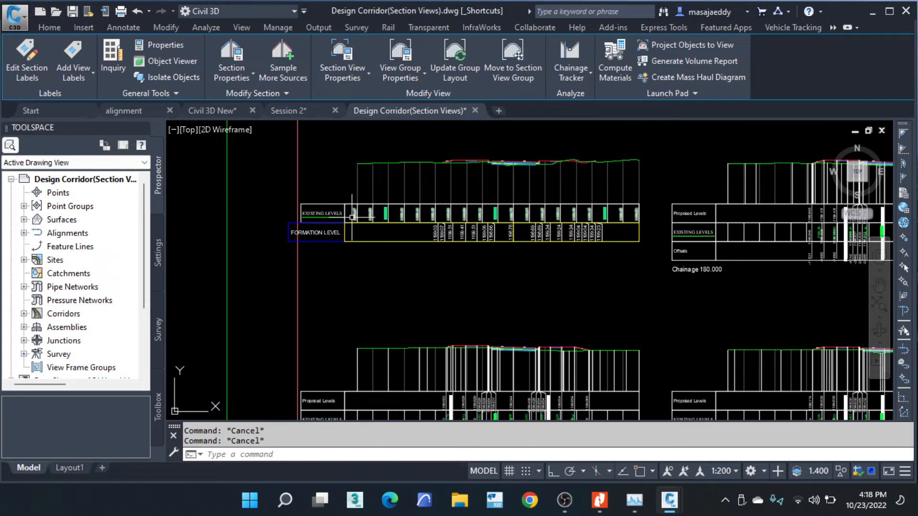
pyautogui.scroll(2, 447, 192)
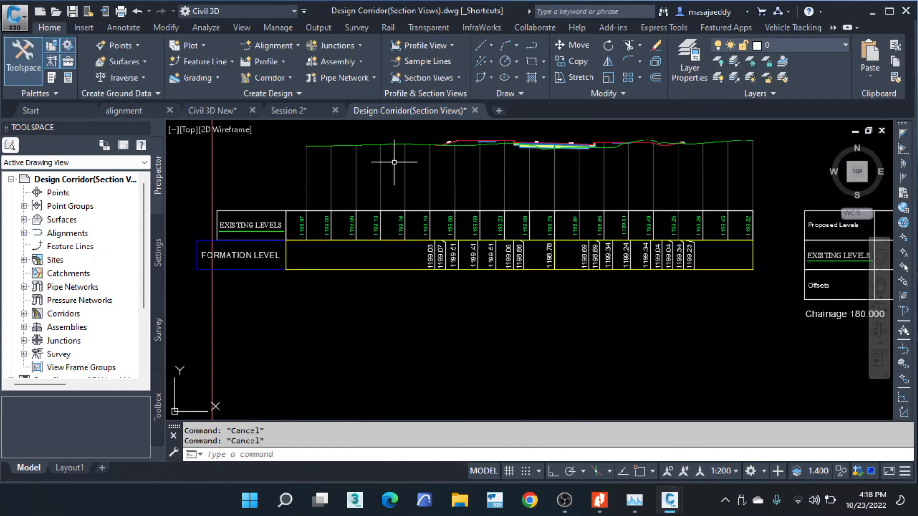
pyautogui.scroll(2, 295, 174)
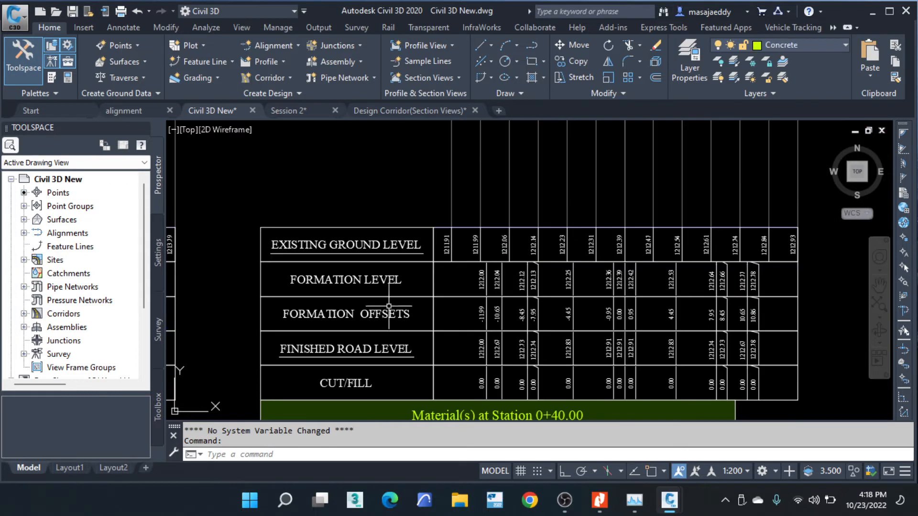
pyautogui.click(400, 317)
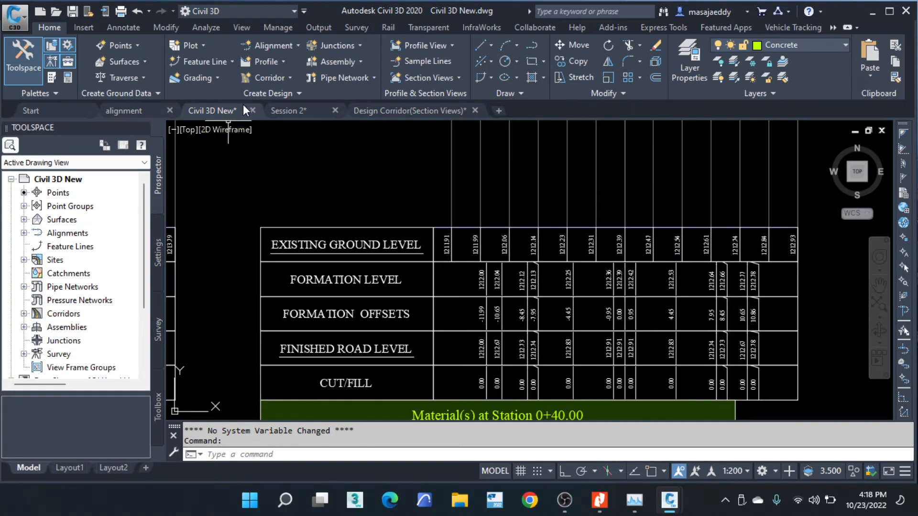
pyautogui.click(423, 111)
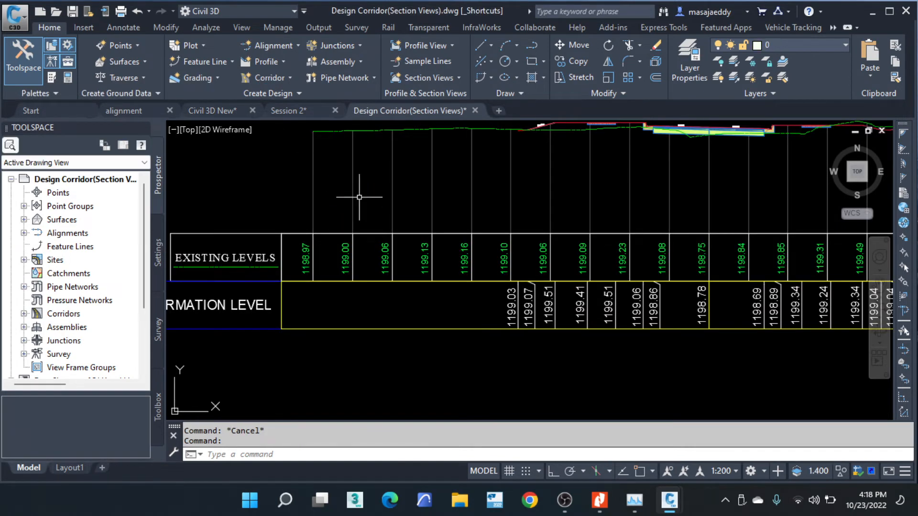
# Step: Copy the FORMATION LEVEL section data band style in the section view's properties and name the copy FORMATION LEVEL OFFSET
pyautogui.click(324, 201)
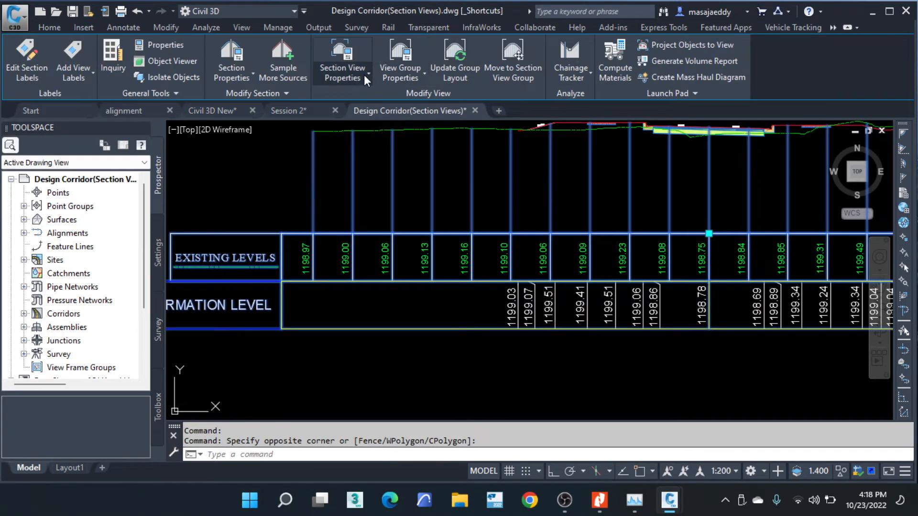
pyautogui.click(364, 75)
pyautogui.click(321, 101)
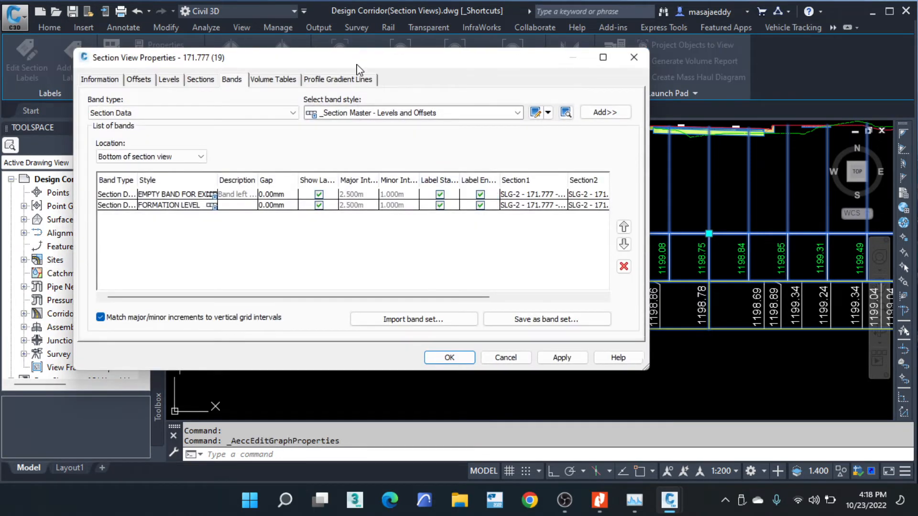
pyautogui.moveTo(363, 66); pyautogui.dragTo(484, 46)
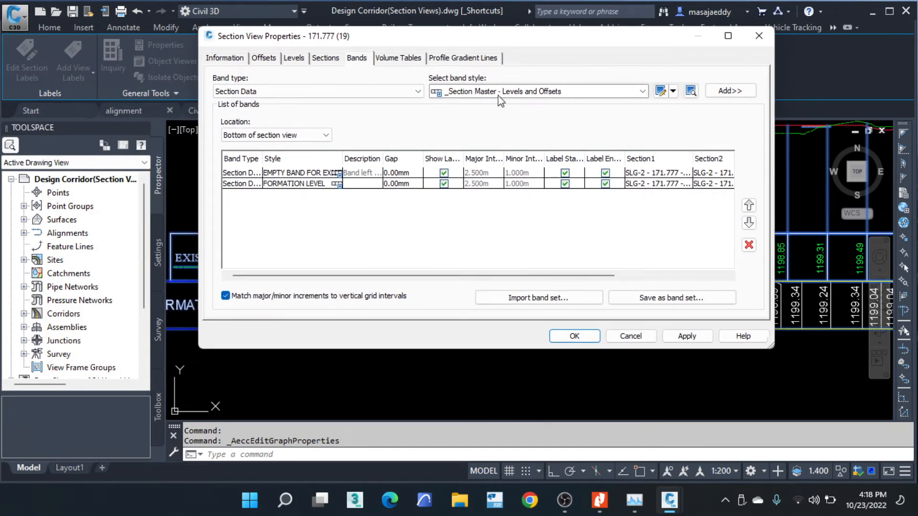
pyautogui.click(631, 93)
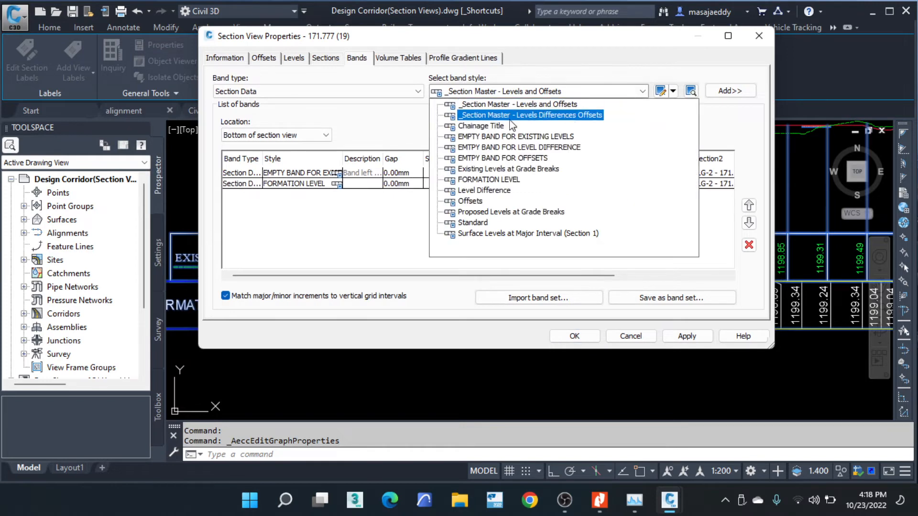
pyautogui.click(478, 180)
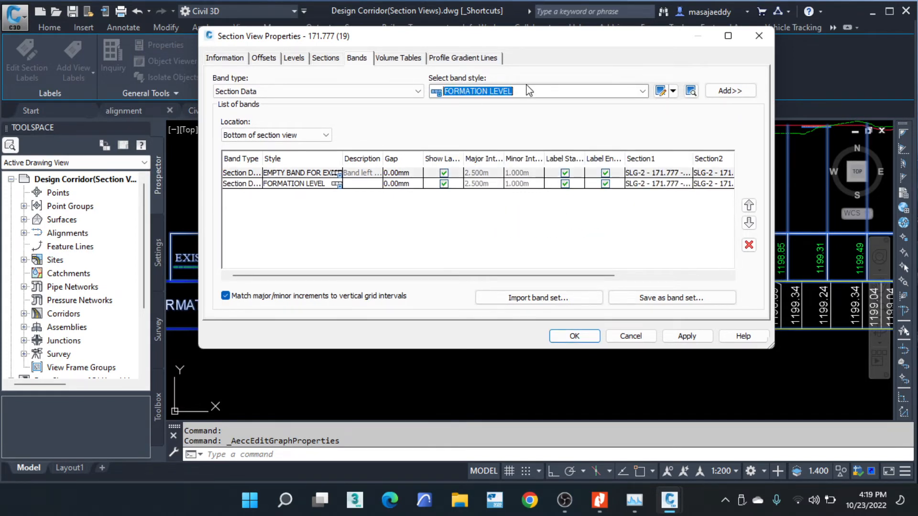
pyautogui.click(672, 91)
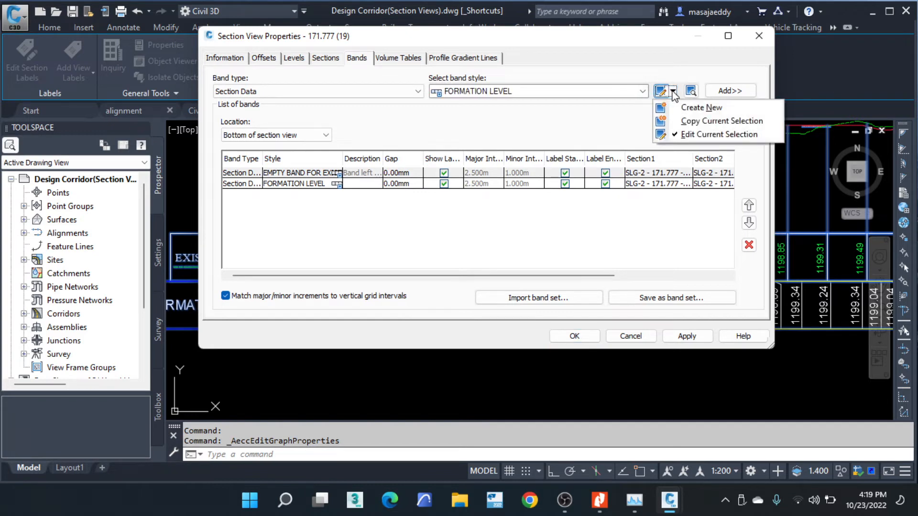
pyautogui.click(702, 122)
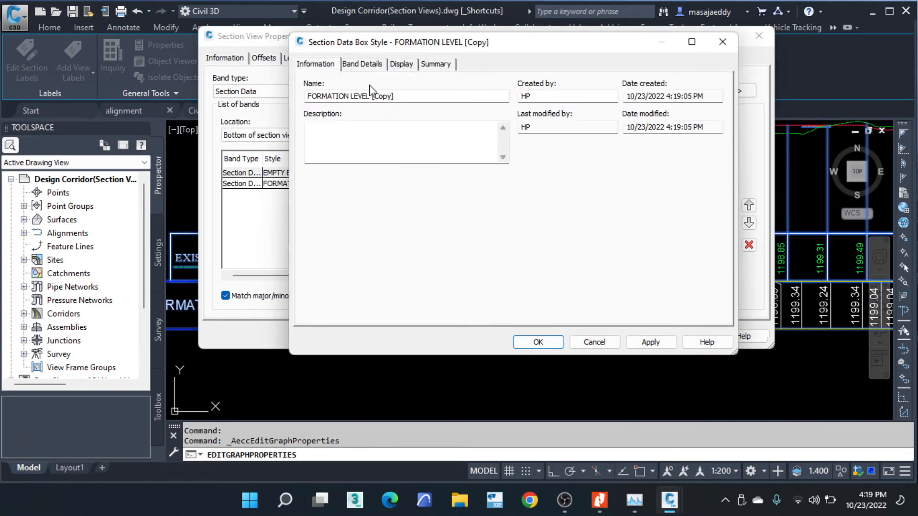
pyautogui.moveTo(409, 98); pyautogui.dragTo(339, 96)
pyautogui.press('BackSpace')
# Step: Change the copied band's title text to FORMATION L. OFFSET and set its text box width to 50 mm
pyautogui.click(354, 63)
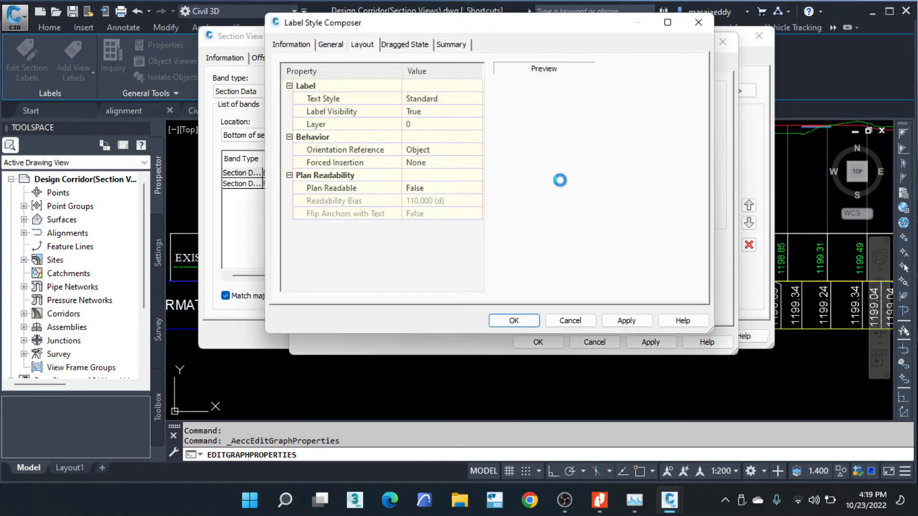
pyautogui.click(445, 190)
pyautogui.click(466, 188)
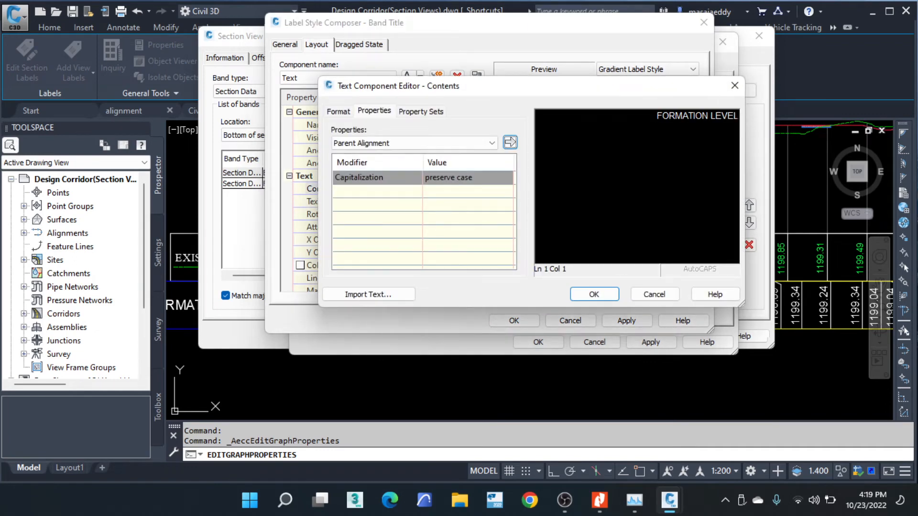
pyautogui.moveTo(738, 116); pyautogui.dragTo(721, 115)
pyautogui.write('. OFF')
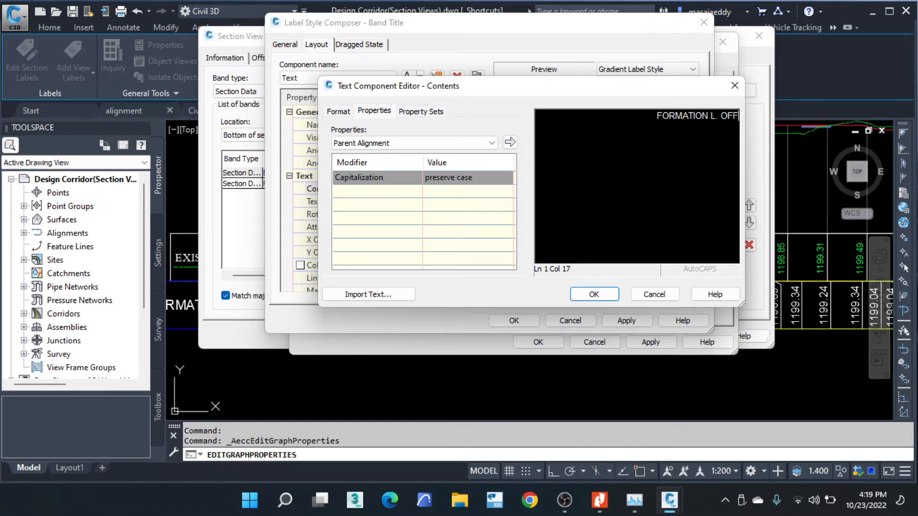
pyautogui.write('SET')
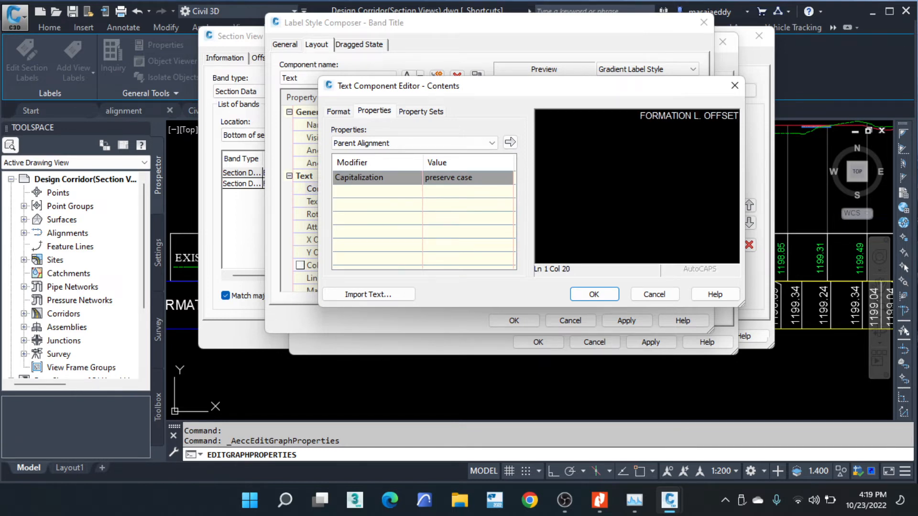
pyautogui.click(592, 293)
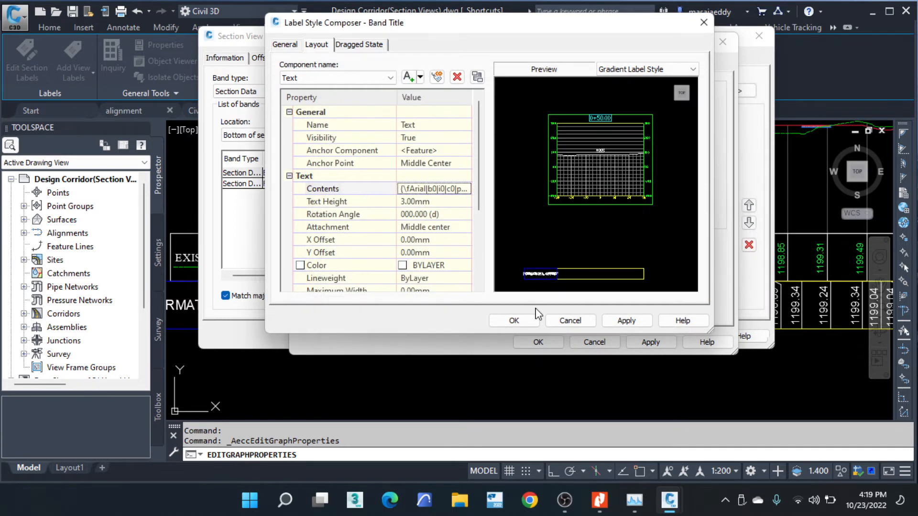
pyautogui.click(515, 321)
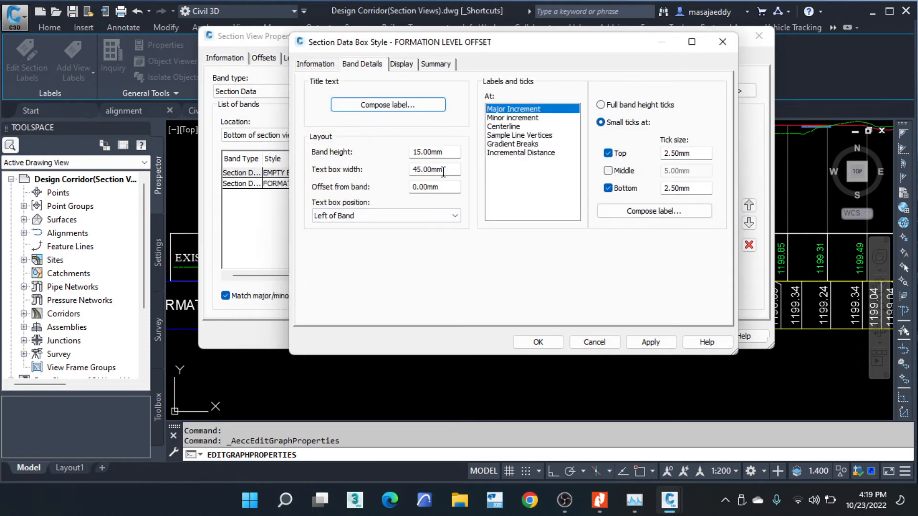
pyautogui.doubleClick(444, 170)
pyautogui.write('50')
# Step: Delete the Section1 Level expression from the text contents of the Gradient Breaks label's Distance from Centerline component
pyautogui.click(512, 144)
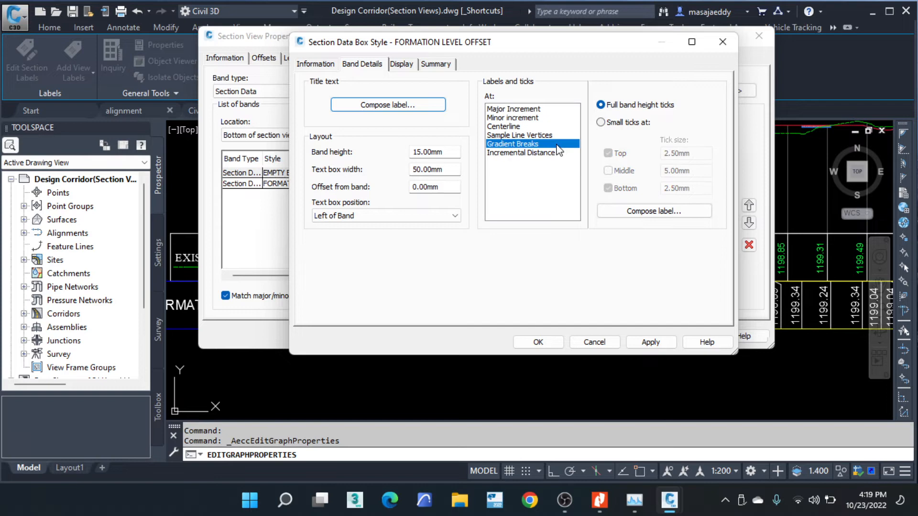
pyautogui.click(646, 212)
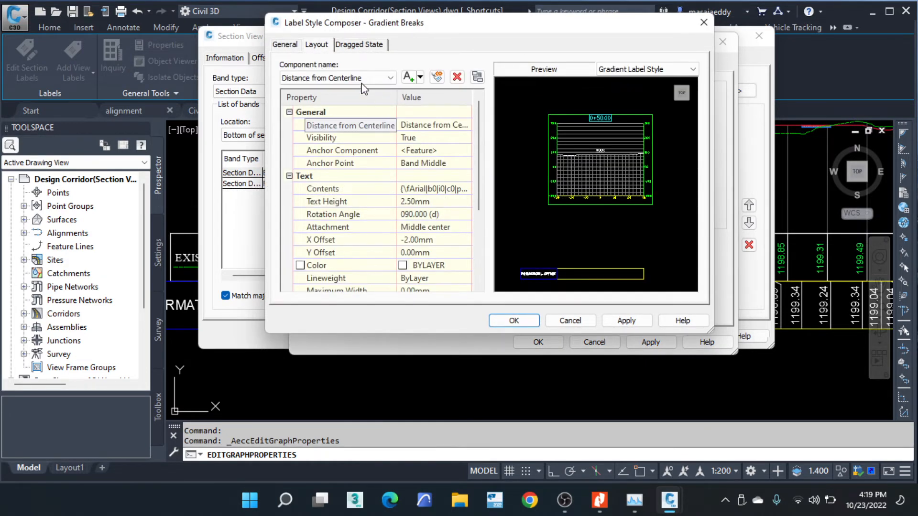
pyautogui.click(326, 78)
pyautogui.click(320, 91)
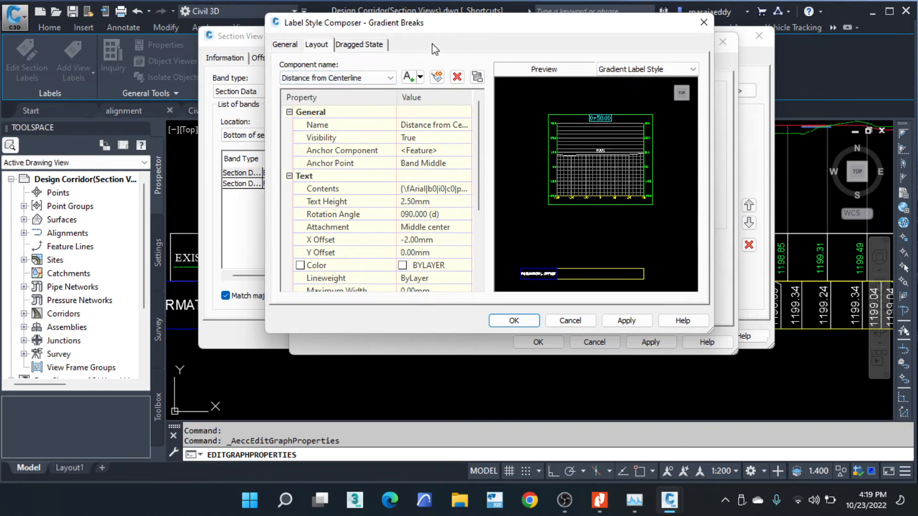
pyautogui.click(433, 188)
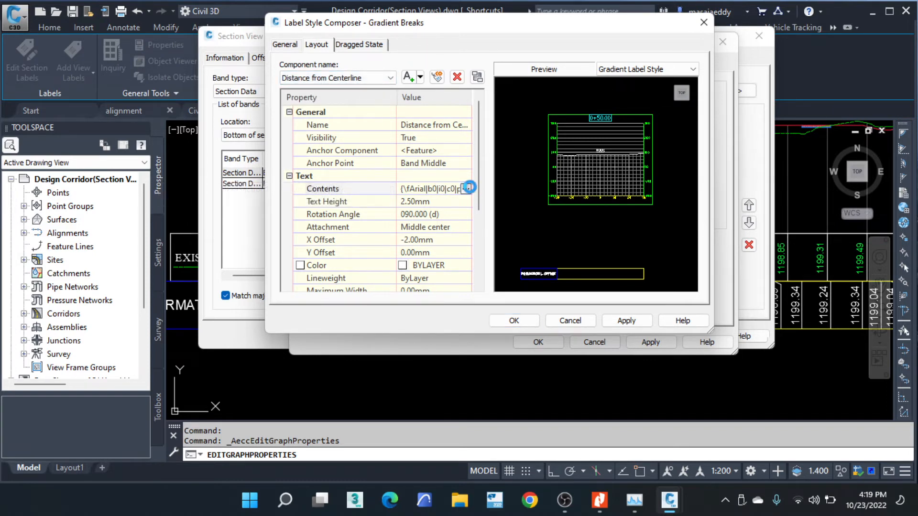
pyautogui.click(467, 188)
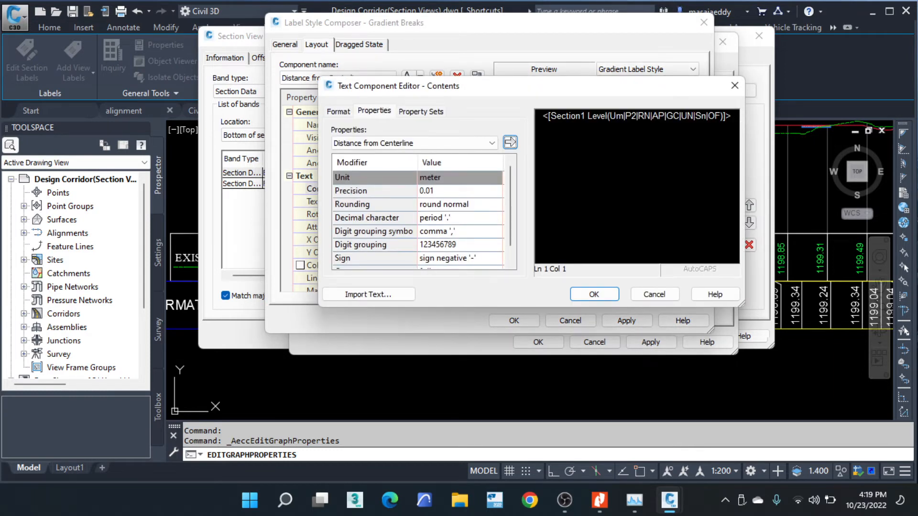
pyautogui.moveTo(732, 118); pyautogui.dragTo(505, 121)
pyautogui.press('Delete')
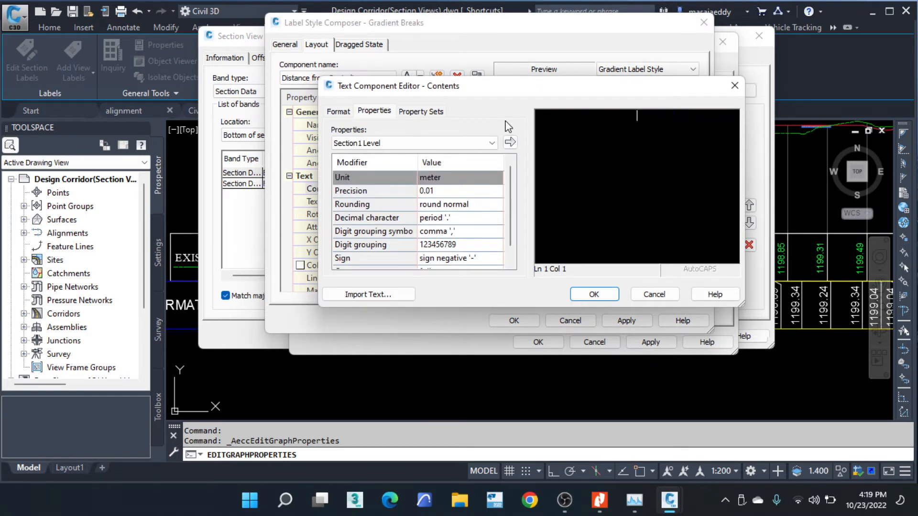
# Step: Insert the Offset from Centerline property as the Gradient Breaks label's text contents and accept the label changes
pyautogui.click(430, 143)
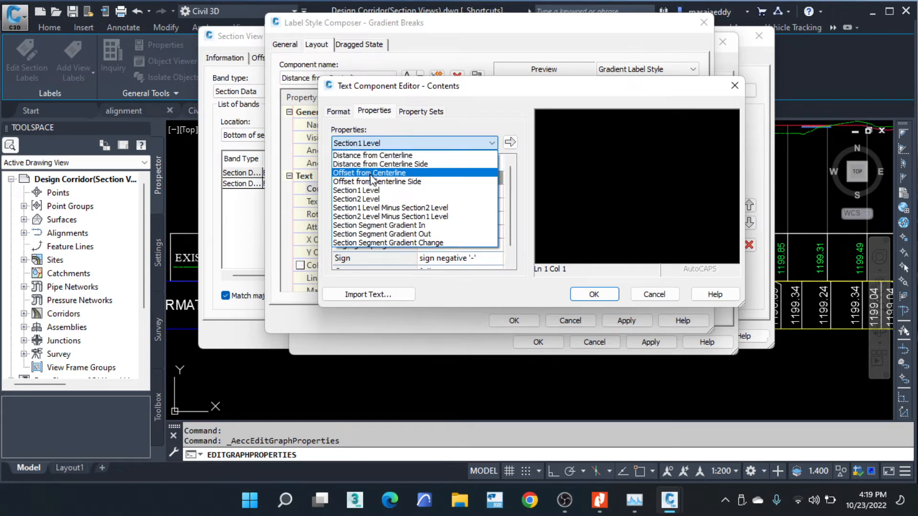
pyautogui.click(379, 173)
pyautogui.click(435, 147)
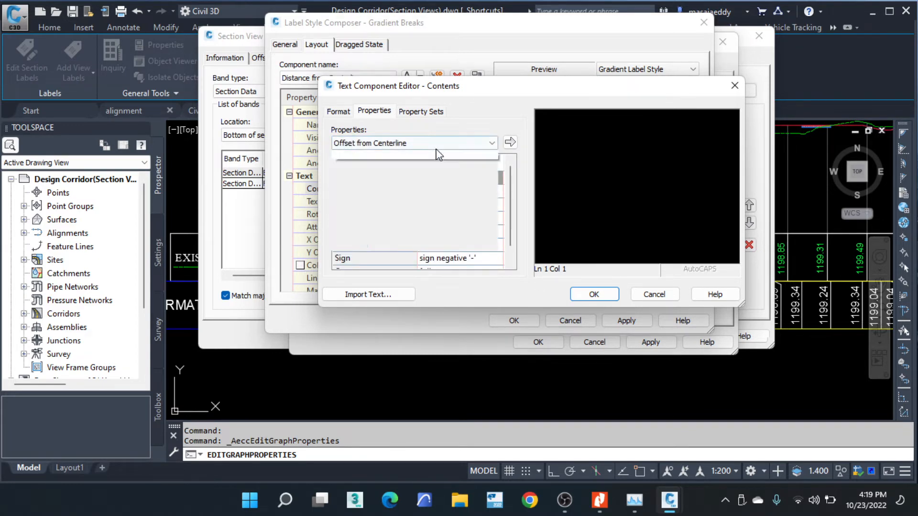
pyautogui.click(596, 294)
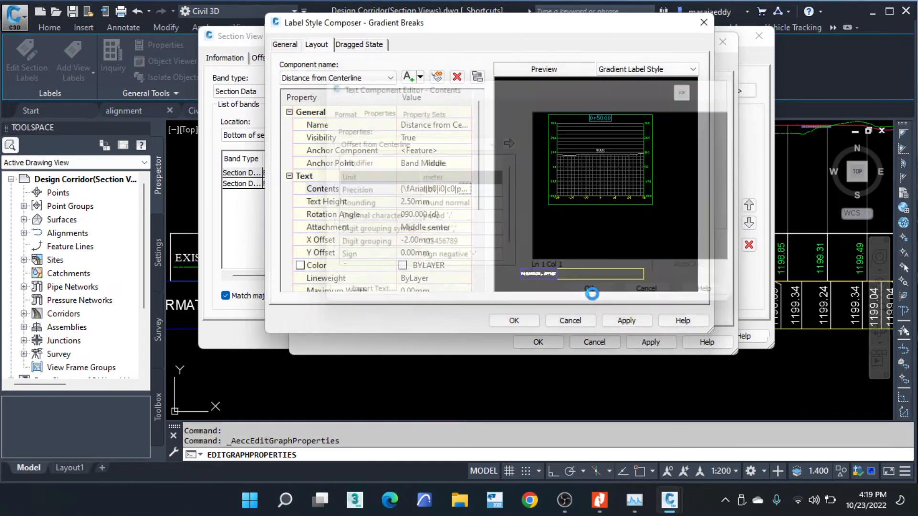
pyautogui.click(460, 191)
pyautogui.click(465, 189)
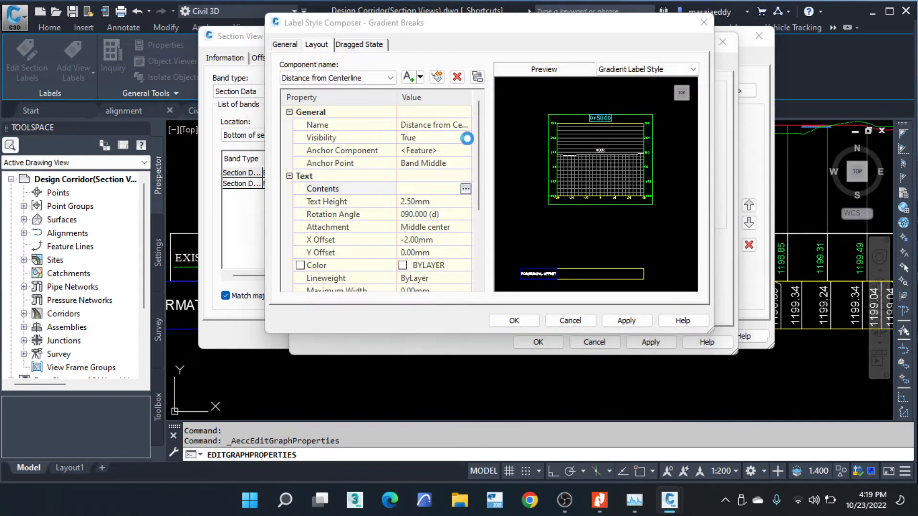
pyautogui.click(436, 144)
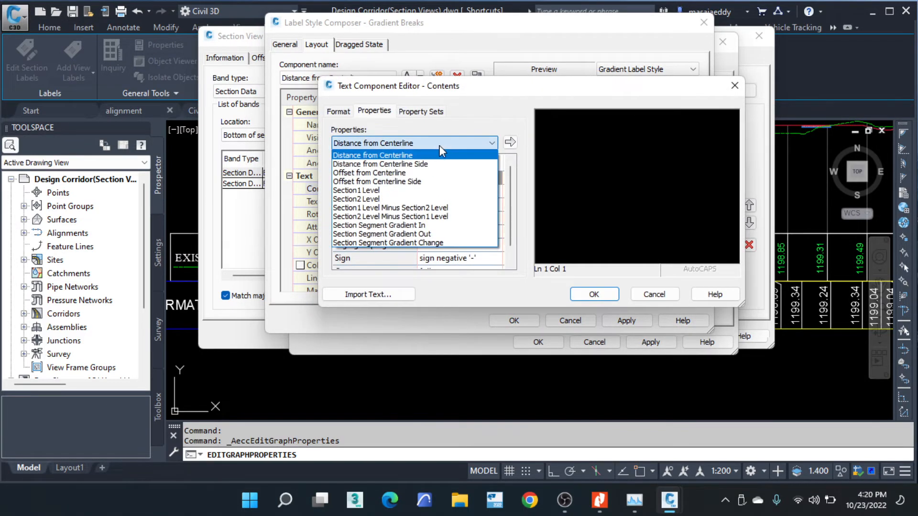
pyautogui.click(509, 143)
pyautogui.click(594, 294)
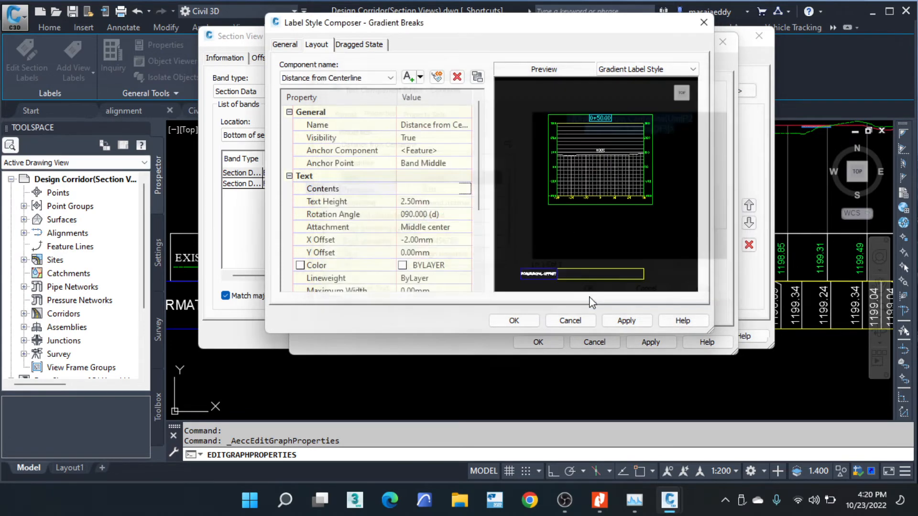
pyautogui.click(530, 323)
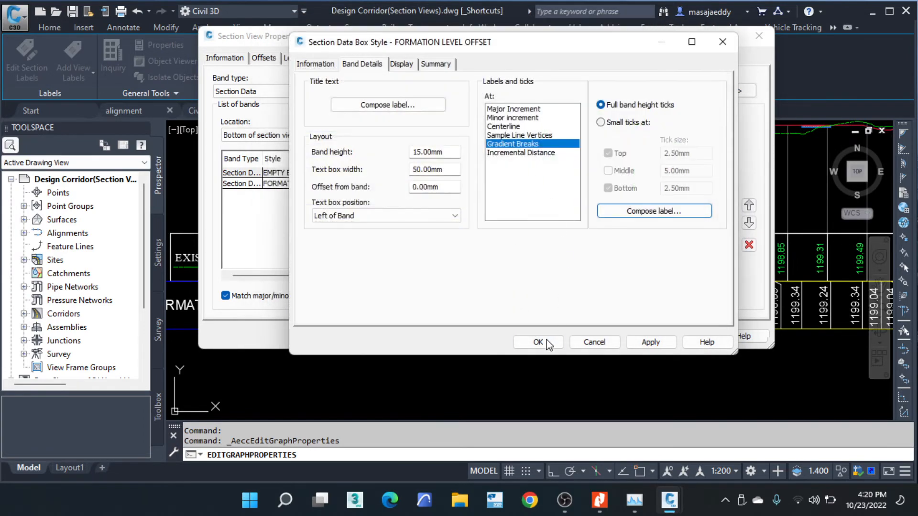
# Step: Accept the FORMATION LEVEL OFFSET band style and add it to the bands at the bottom of the section view
pyautogui.click(538, 342)
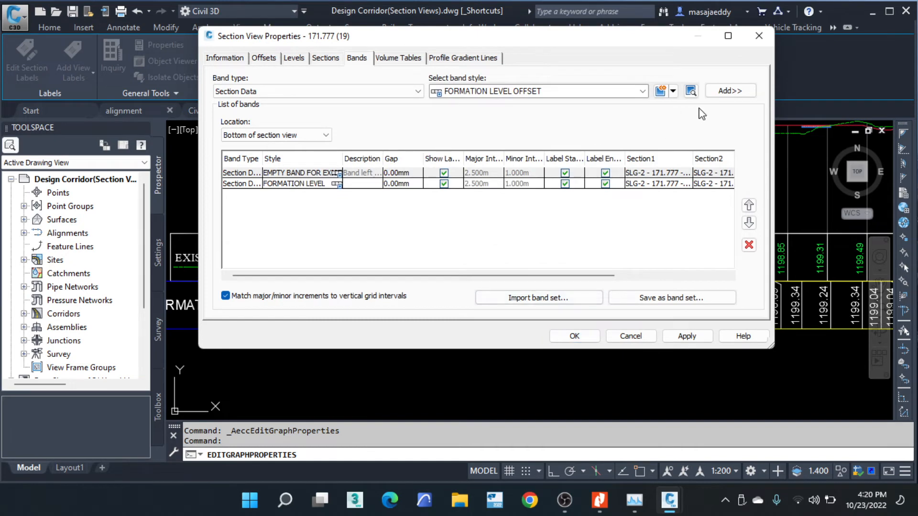
pyautogui.click(725, 91)
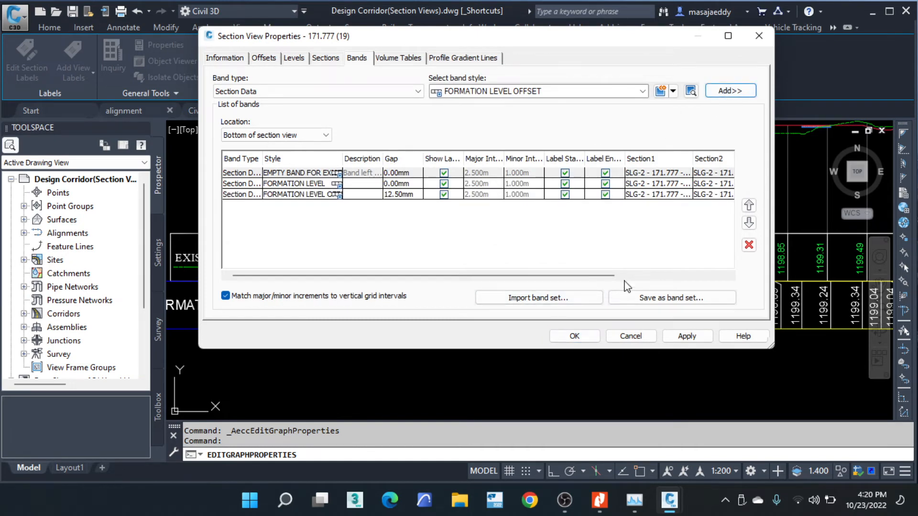
pyautogui.click(574, 336)
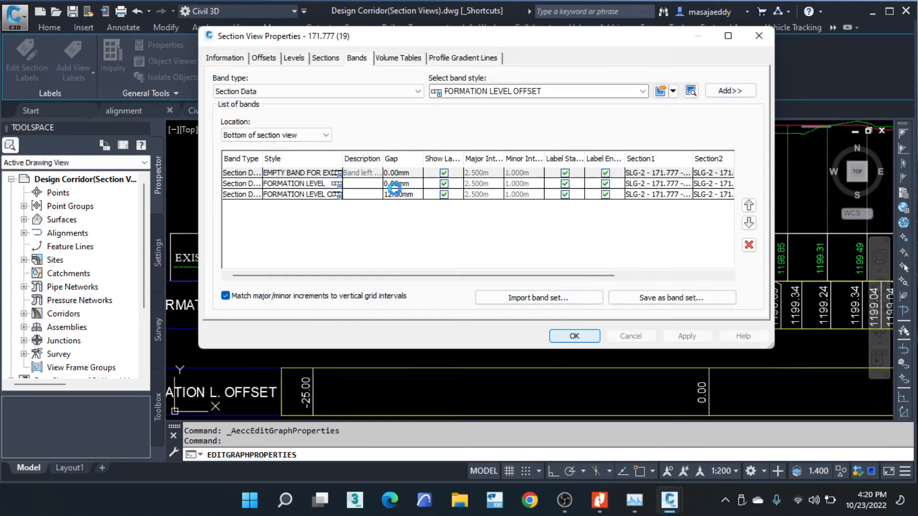
pyautogui.scroll(-4, 428, 270)
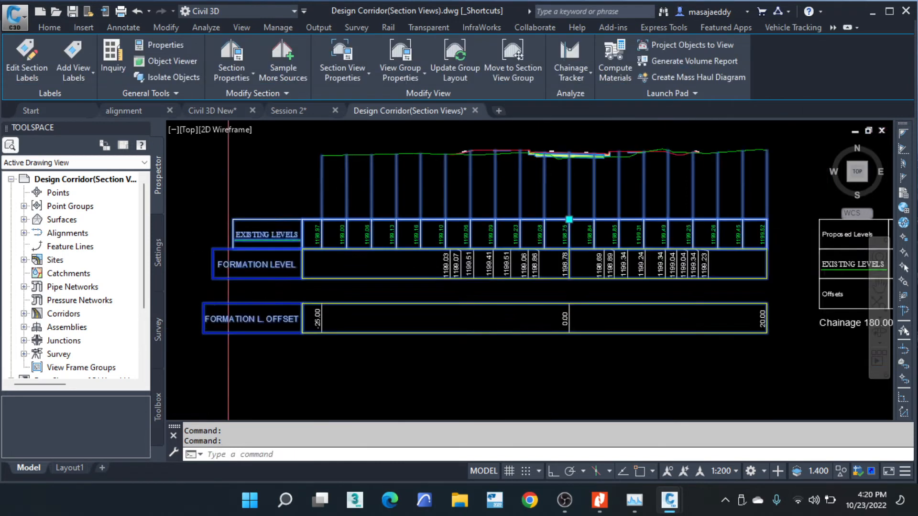
pyautogui.scroll(4, 390, 209)
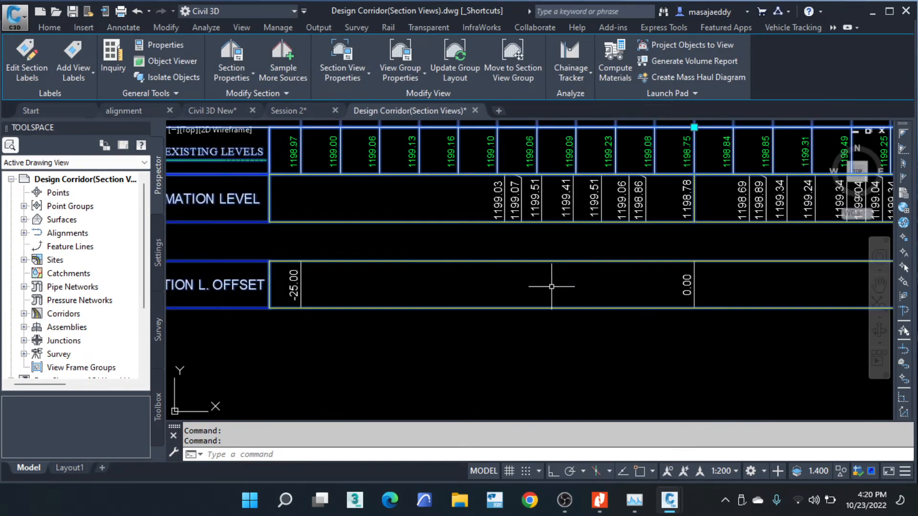
# Step: Set the gap of the FORMATION LEVEL OFFSET band to 0 mm in the section view's properties
pyautogui.click(351, 77)
pyautogui.click(323, 101)
pyautogui.click(458, 185)
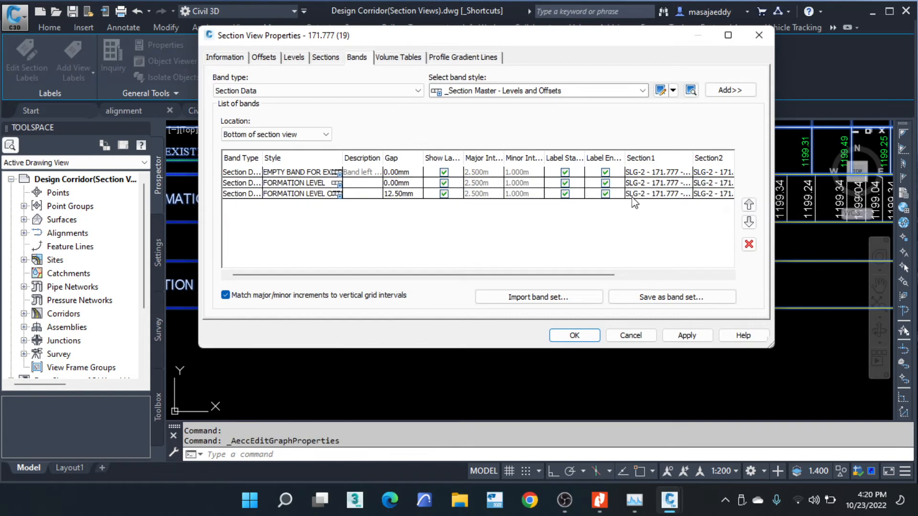
pyautogui.moveTo(547, 275); pyautogui.dragTo(434, 228)
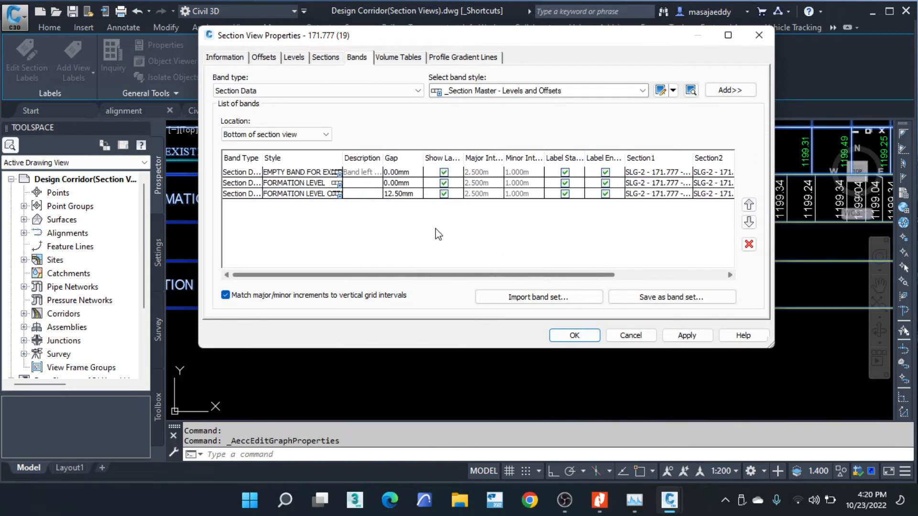
pyautogui.click(411, 198)
pyautogui.write('0')
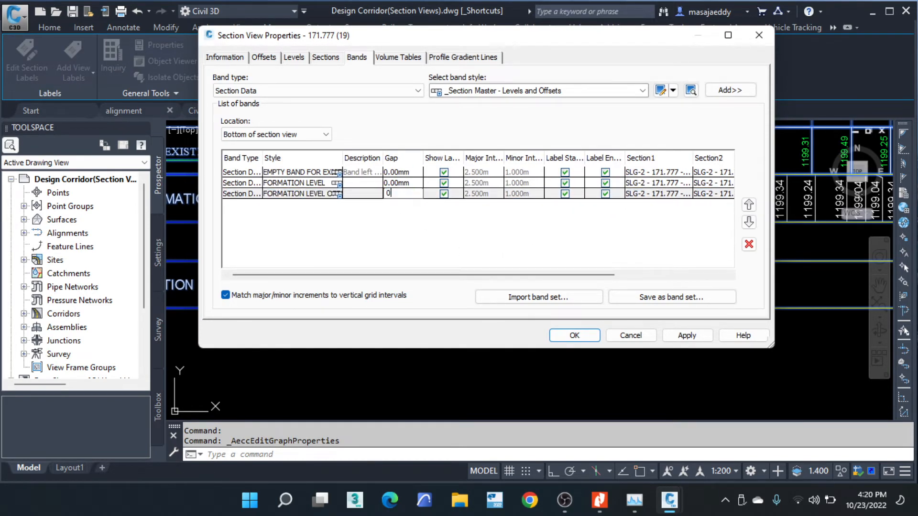
# Step: Set the FORMATION LEVEL OFFSET band's weeding to 0.25 and apply the band changes
pyautogui.moveTo(492, 276); pyautogui.dragTo(652, 278)
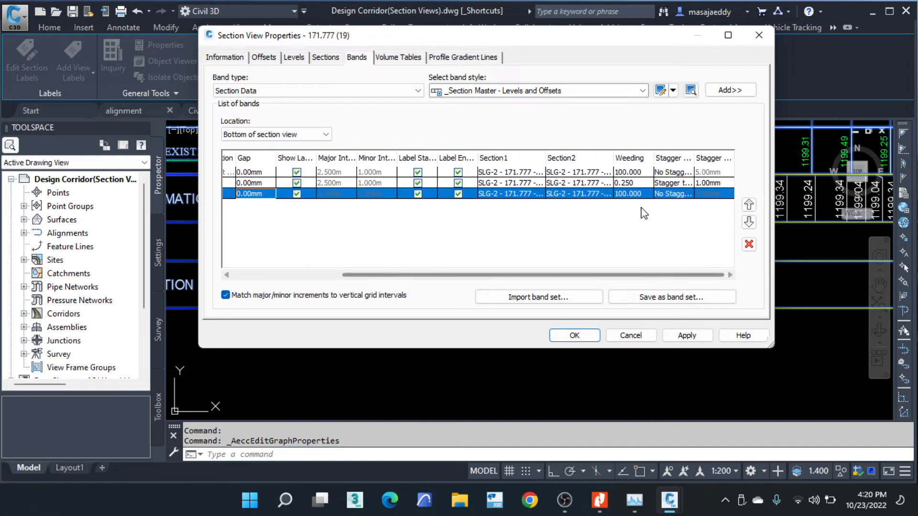
pyautogui.click(639, 194)
pyautogui.click(638, 193)
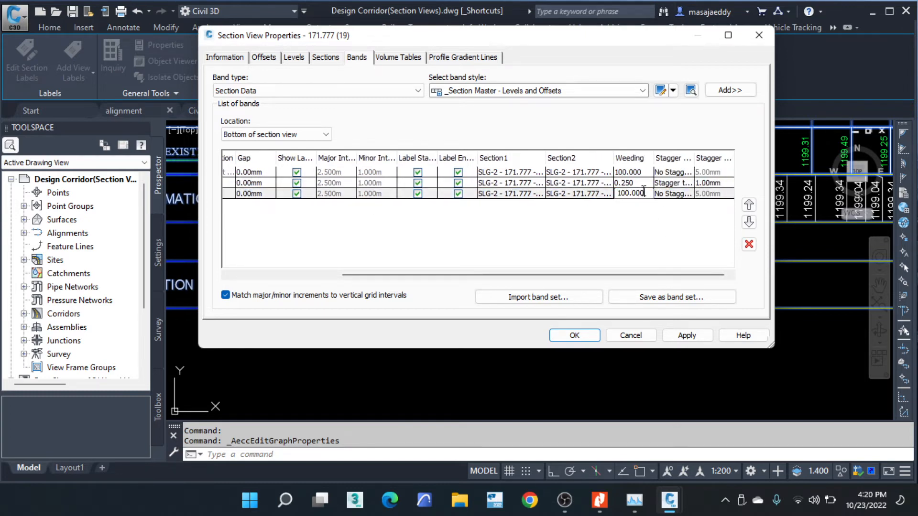
pyautogui.doubleClick(644, 192)
pyautogui.write('0.25')
pyautogui.click(687, 335)
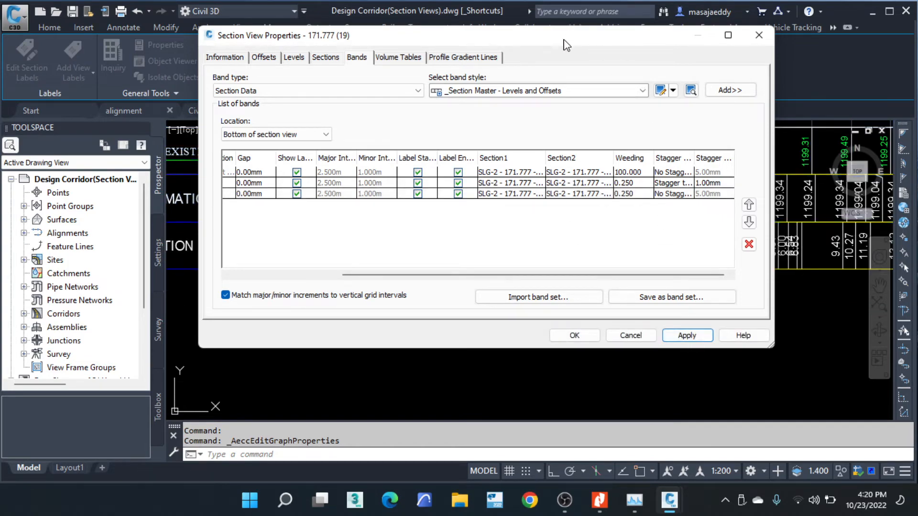
pyautogui.moveTo(566, 46); pyautogui.dragTo(600, 76)
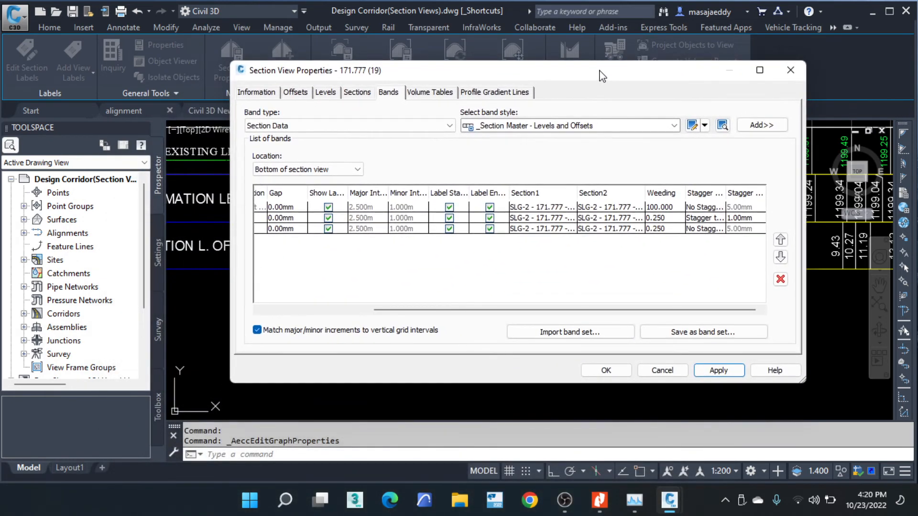
pyautogui.click(706, 229)
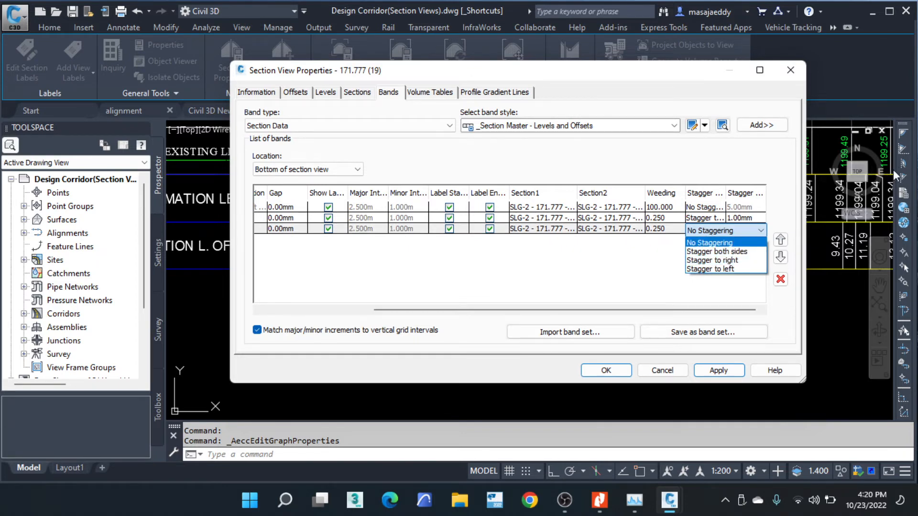
pyautogui.click(714, 260)
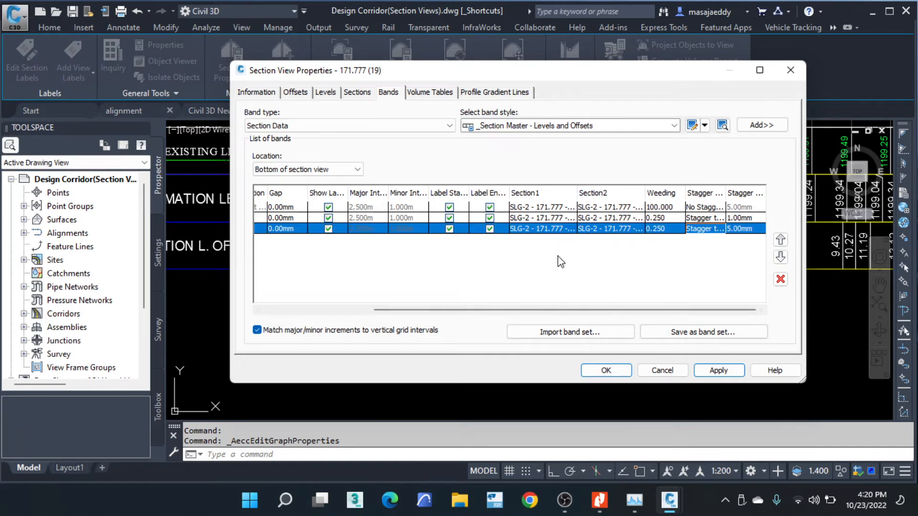
pyautogui.click(541, 230)
pyautogui.click(550, 230)
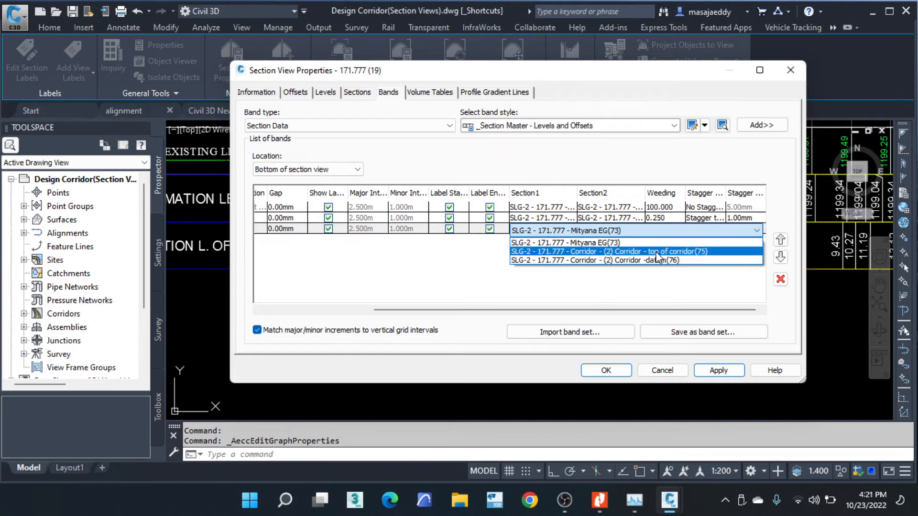
pyautogui.click(631, 261)
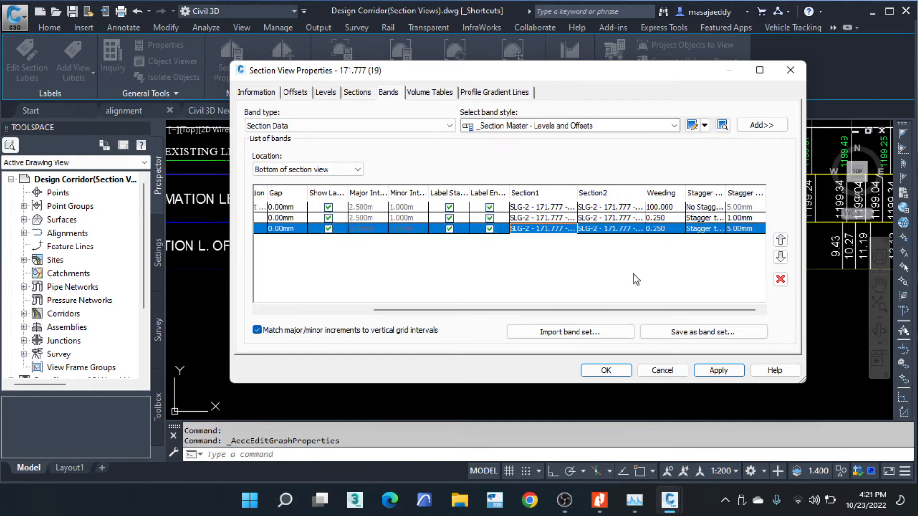
pyautogui.click(662, 371)
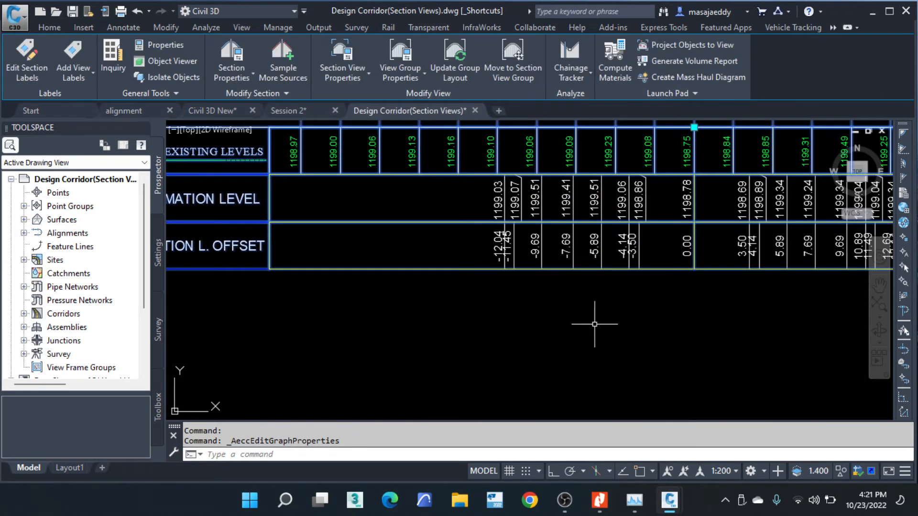
# Step: Set the FORMATION LEVEL OFFSET band's staggering to Stagger to right in the section view's properties and apply it
pyautogui.scroll(5, 621, 249)
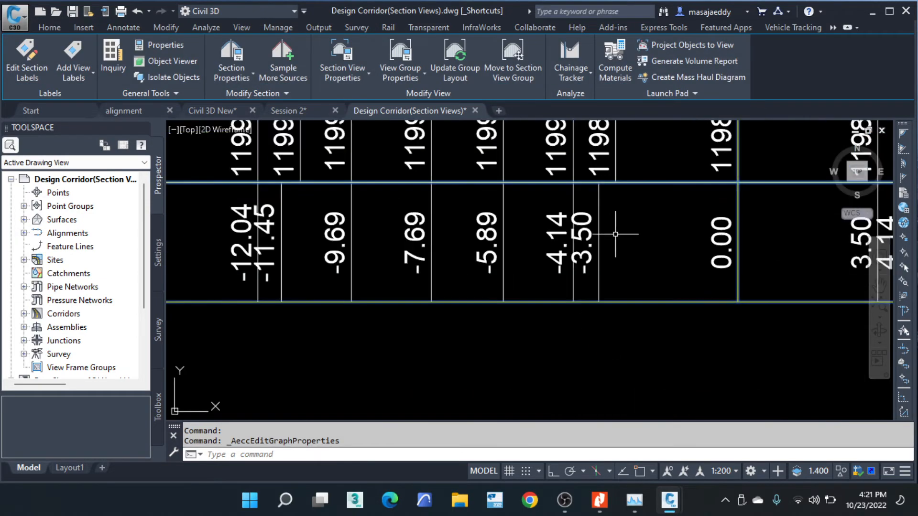
pyautogui.scroll(-3, 612, 225)
pyautogui.scroll(-5, 410, 229)
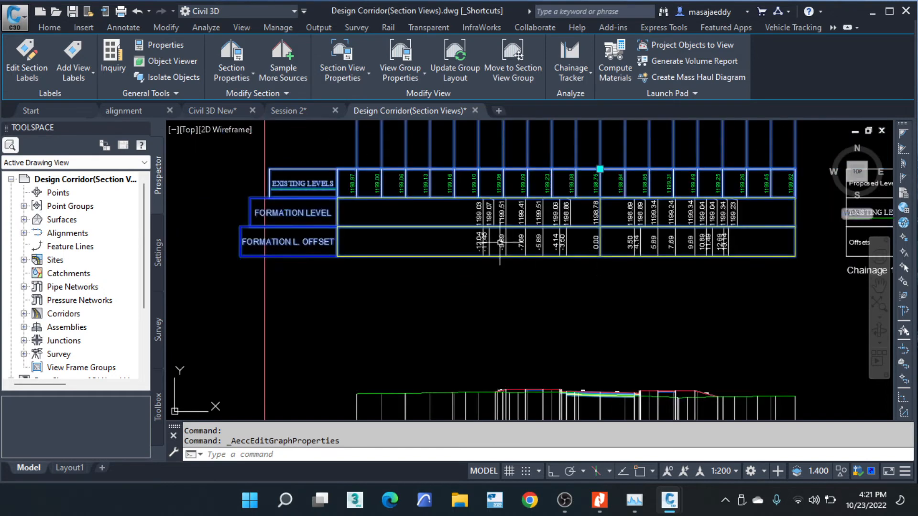
pyautogui.scroll(7, 353, 225)
pyautogui.scroll(-7, 622, 246)
pyautogui.scroll(4, 376, 232)
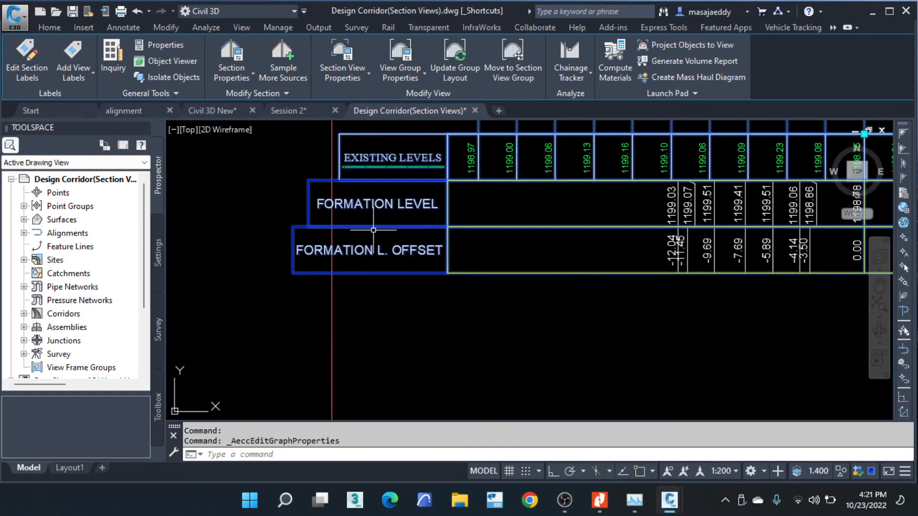
pyautogui.click(351, 74)
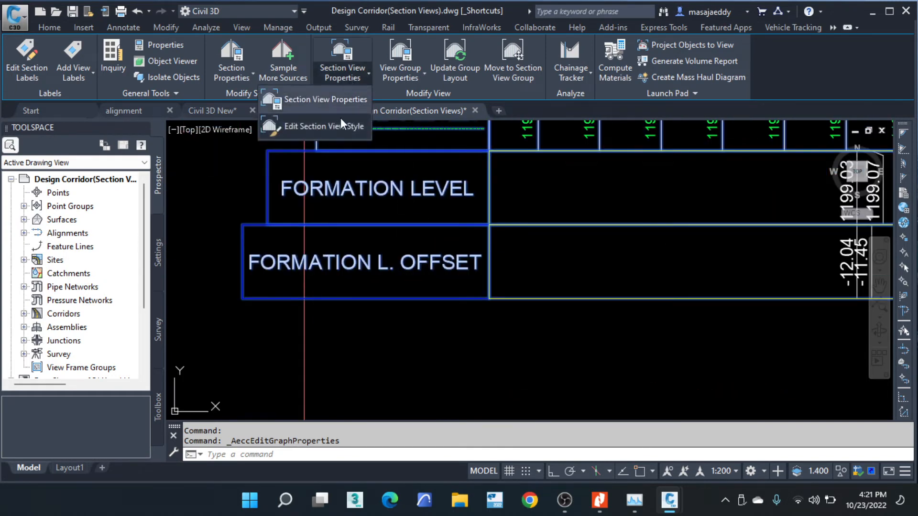
pyautogui.click(489, 164)
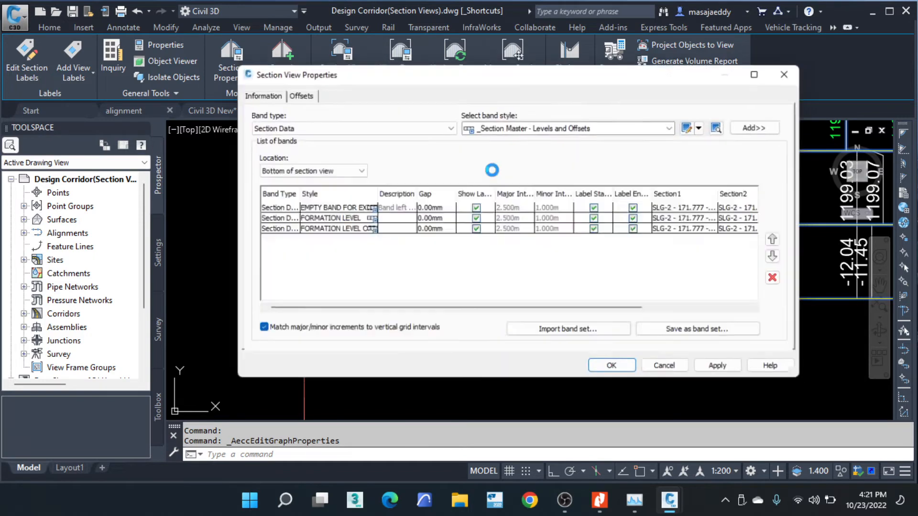
pyautogui.moveTo(589, 315); pyautogui.dragTo(699, 315)
pyautogui.click(704, 231)
pyautogui.click(705, 230)
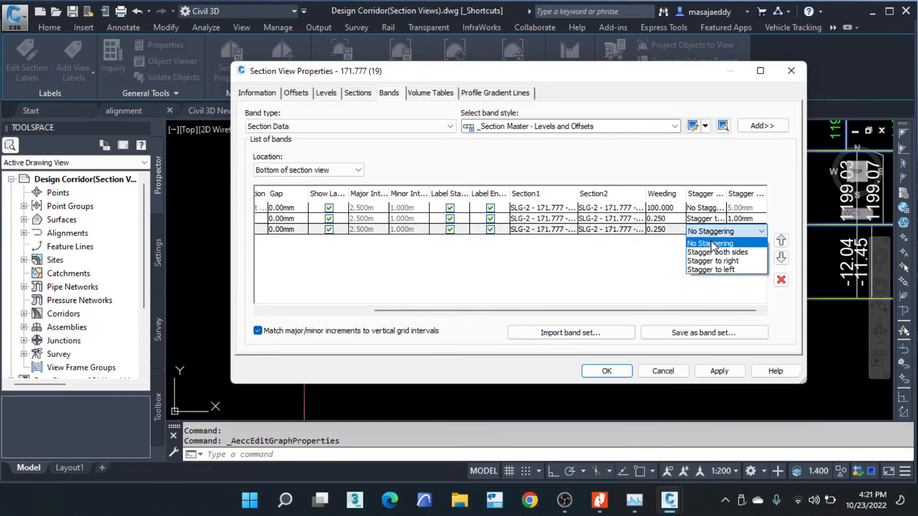
pyautogui.click(707, 260)
pyautogui.click(716, 372)
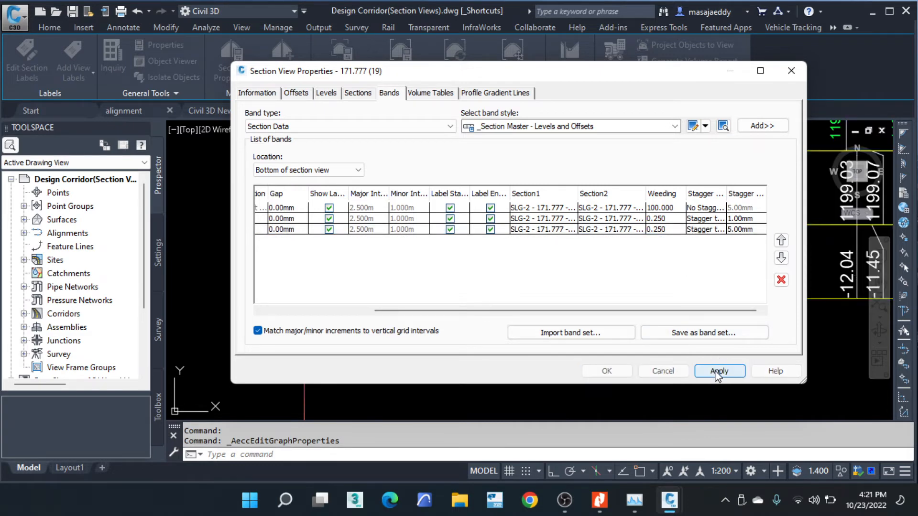
# Step: Set the FORMATION LEVEL OFFSET band's stagger line height to 1 mm and accept the section view properties
pyautogui.click(752, 230)
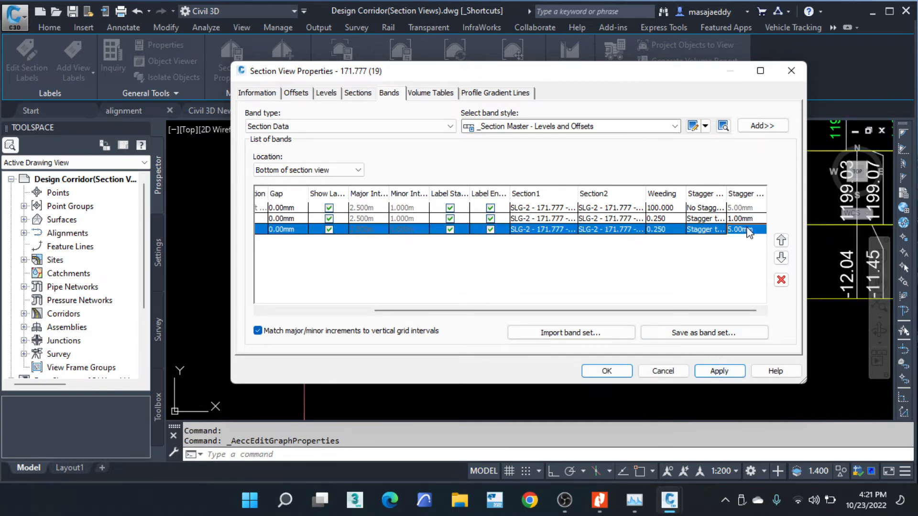
pyautogui.click(758, 230)
pyautogui.write('1')
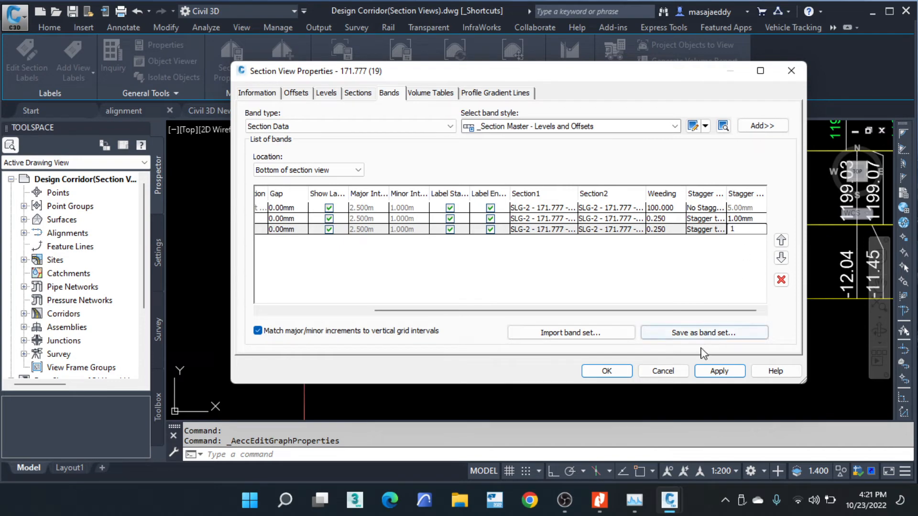
pyautogui.click(719, 372)
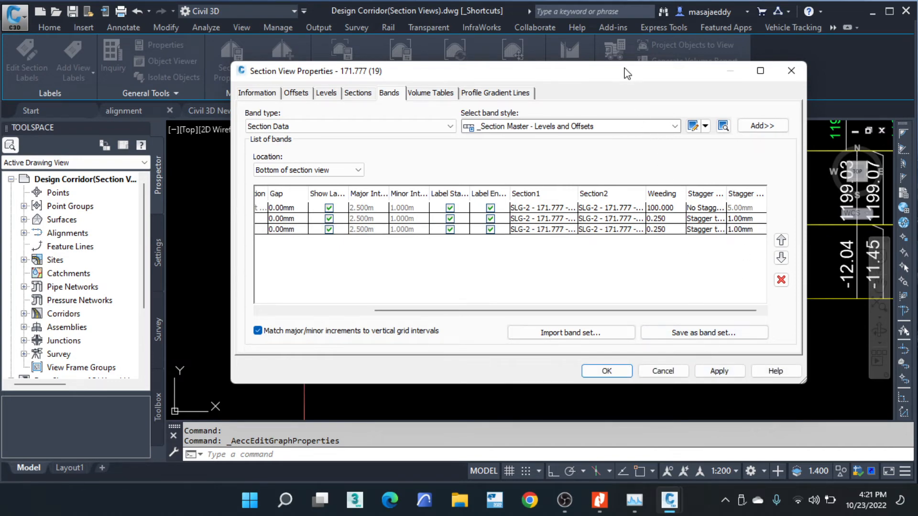
pyautogui.moveTo(626, 73); pyautogui.dragTo(485, 100)
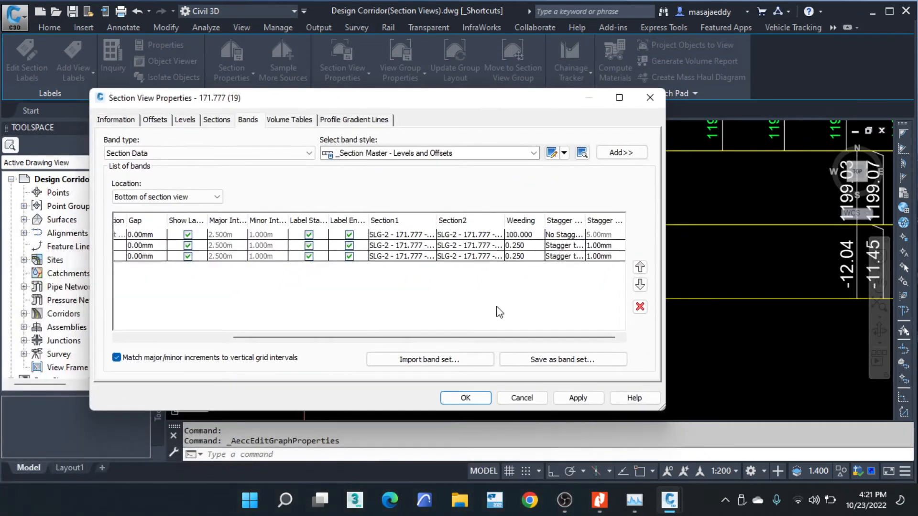
pyautogui.click(465, 398)
# Step: Inspect the staggered offset labels and compare the bands with the reference band table in the Civil 3D New drawing
pyautogui.scroll(-3, 332, 246)
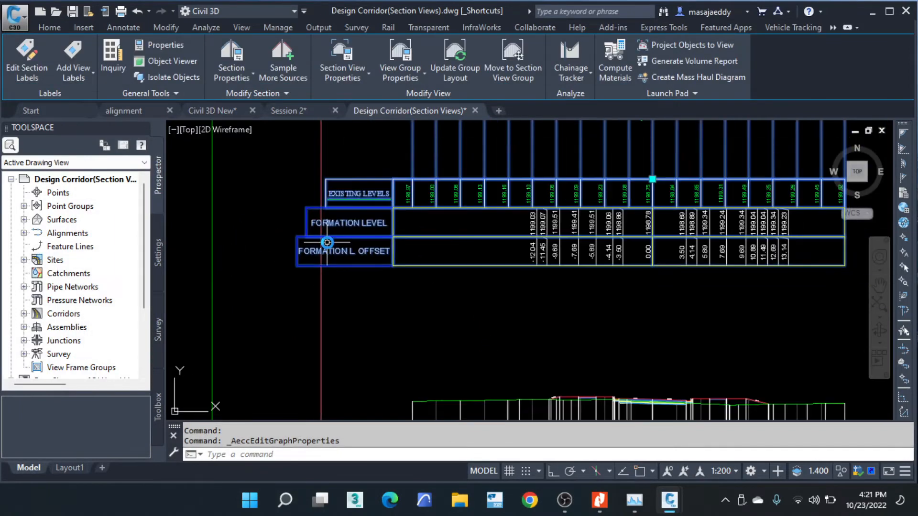
pyautogui.scroll(4, 672, 264)
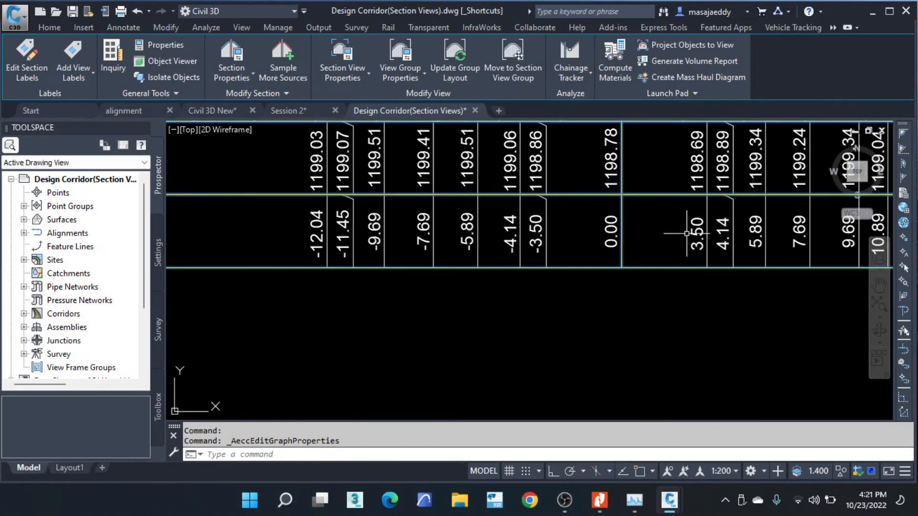
pyautogui.scroll(-3, 686, 233)
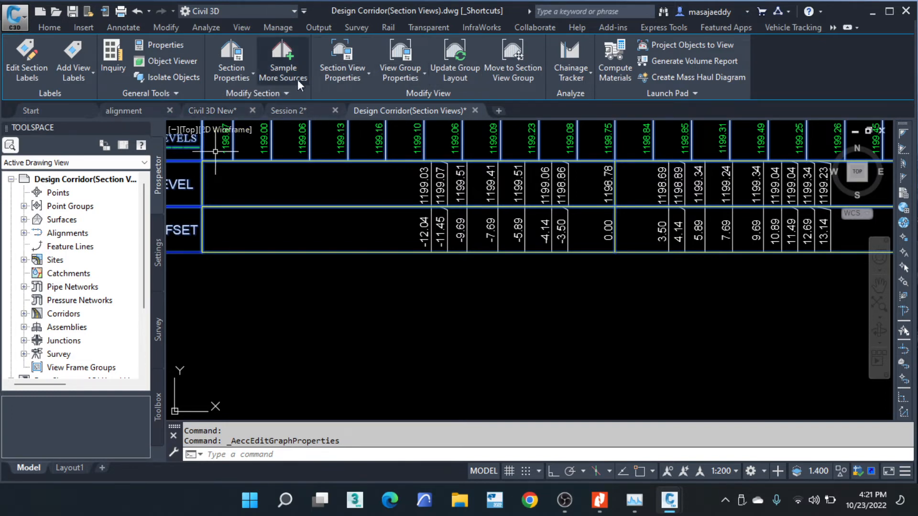
pyautogui.click(219, 110)
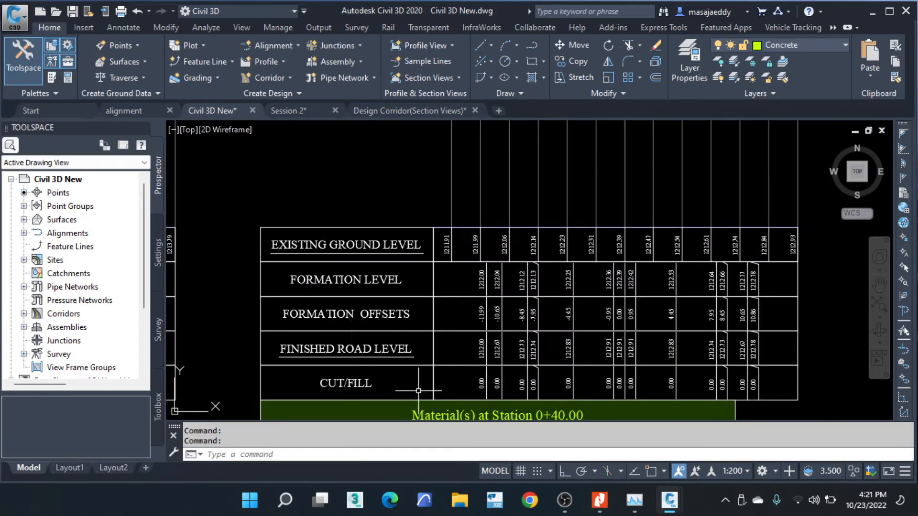
pyautogui.click(403, 114)
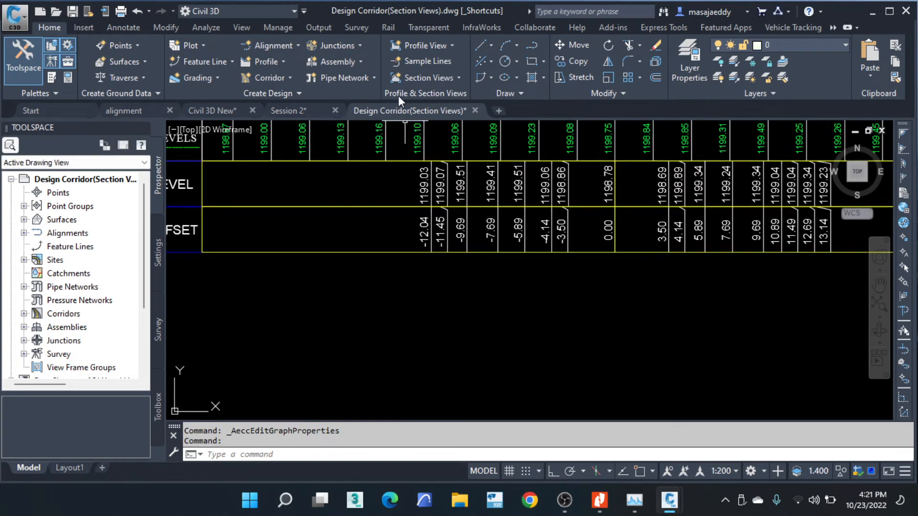
# Step: Reopen the section view's band properties, widen the Style column and create a copy of the FORMATION LEVEL band style
pyautogui.click(407, 162)
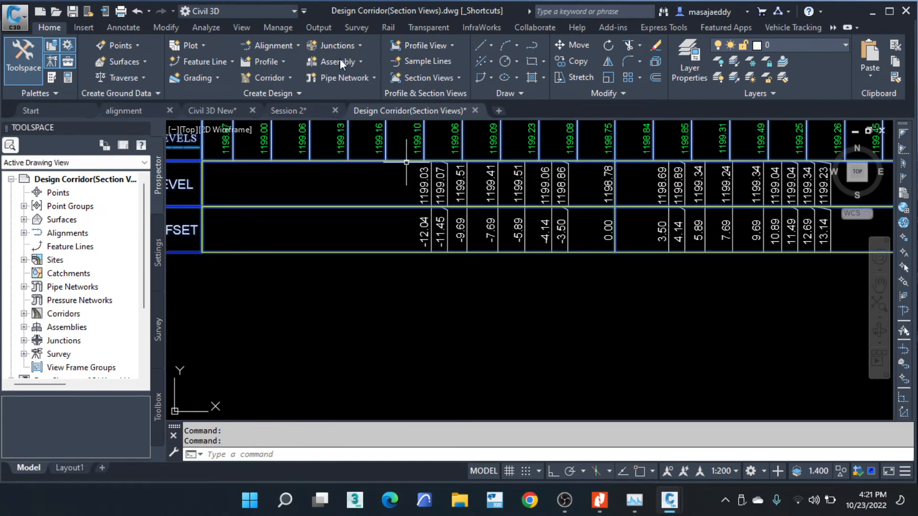
pyautogui.click(400, 73)
pyautogui.click(350, 76)
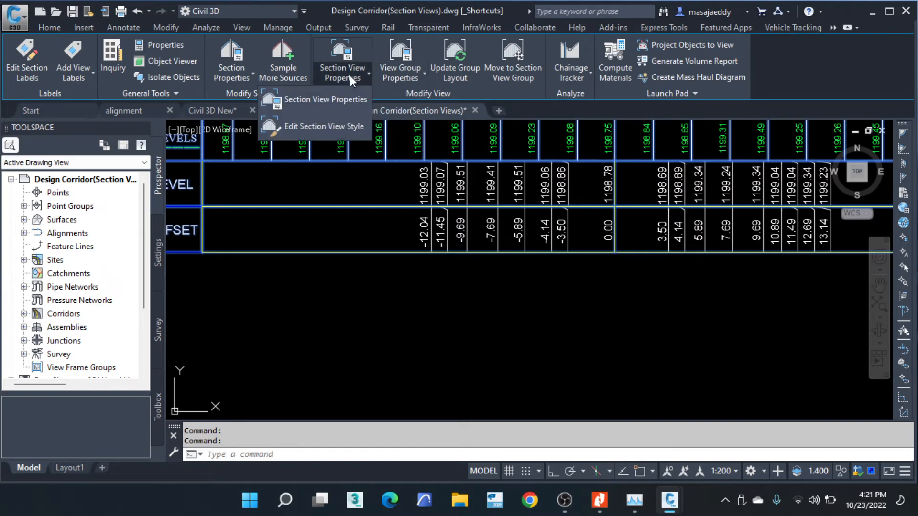
pyautogui.click(328, 99)
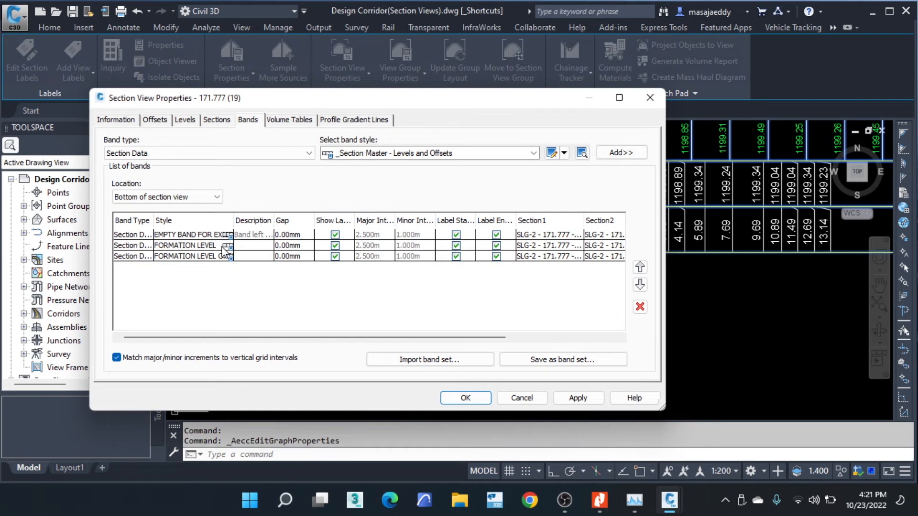
pyautogui.moveTo(233, 221); pyautogui.dragTo(272, 221)
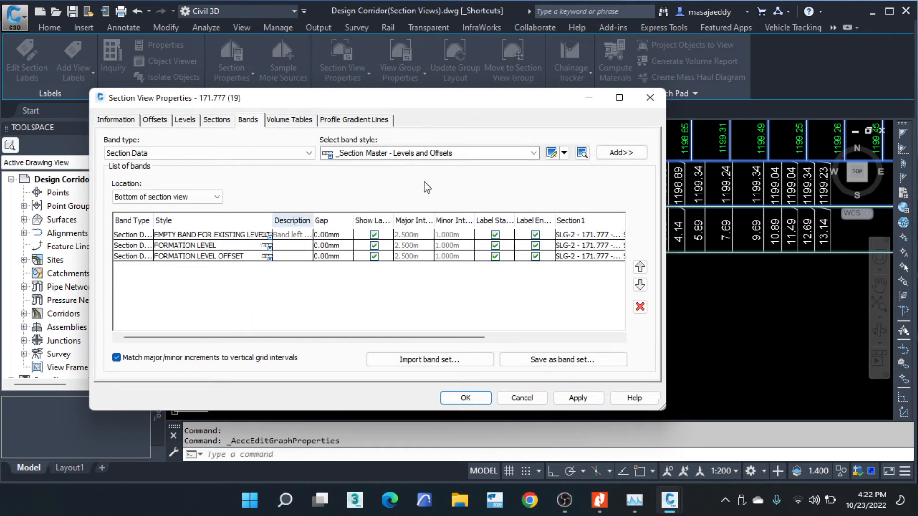
pyautogui.click(533, 153)
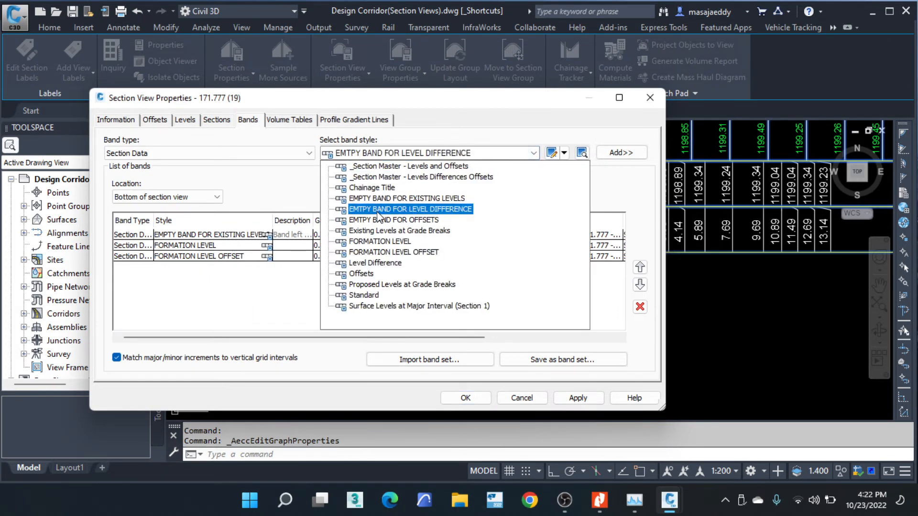
pyautogui.click(391, 241)
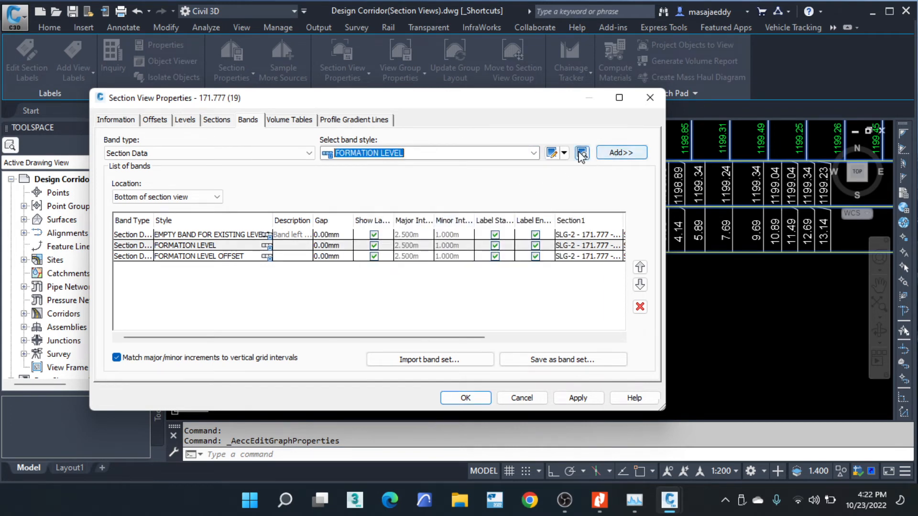
pyautogui.click(564, 153)
pyautogui.click(607, 183)
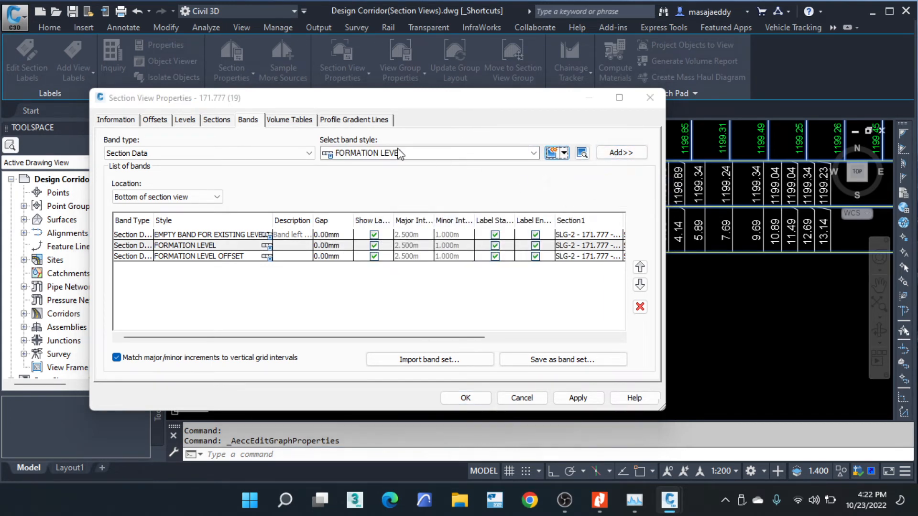
# Step: Name the copied band style FINISDHED LEVEL
pyautogui.click(324, 67)
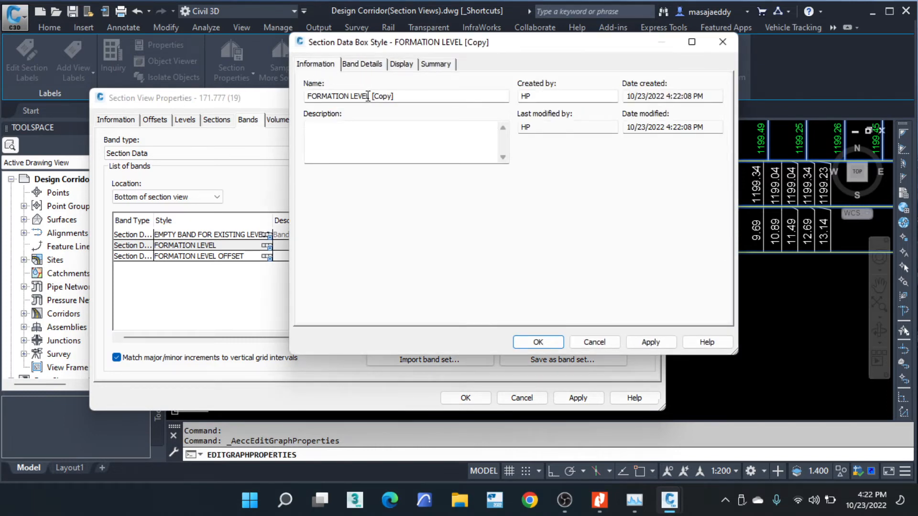
pyautogui.moveTo(350, 96); pyautogui.dragTo(294, 95)
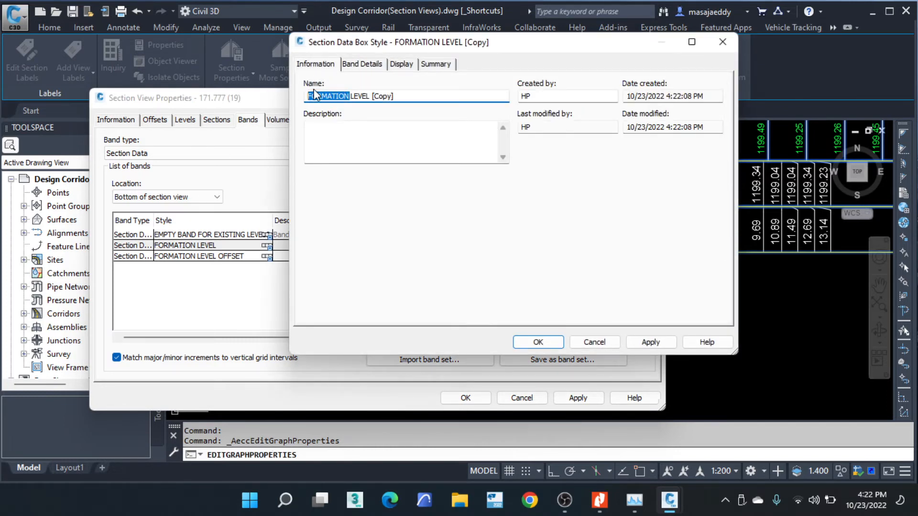
pyautogui.press('BackSpace')
pyautogui.write('FINISDHED')
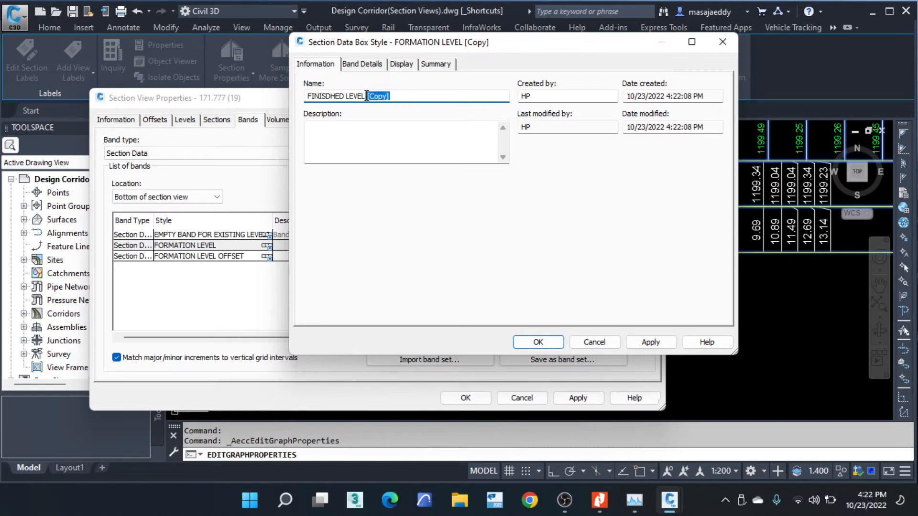
pyautogui.press('BackSpace')
# Step: Change the new band style's title text to FINISHED LEVEL and accept the title label
pyautogui.click(367, 64)
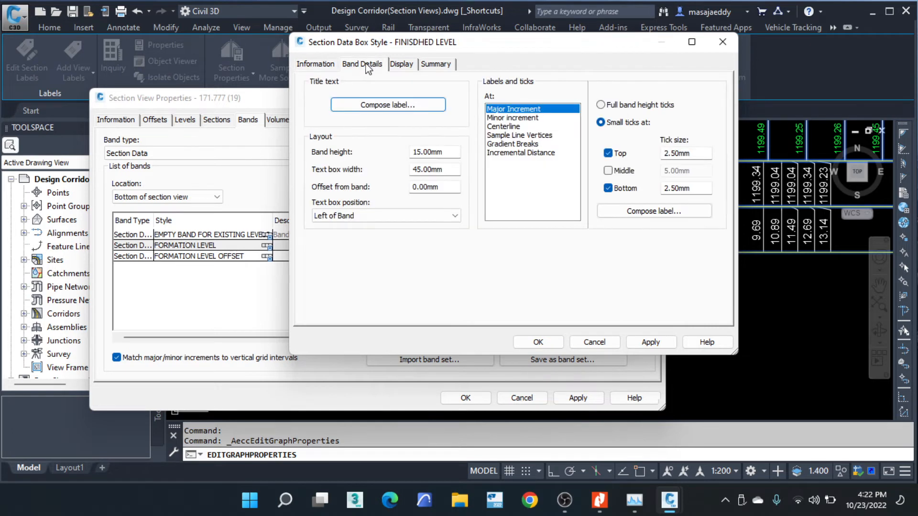
pyautogui.click(397, 106)
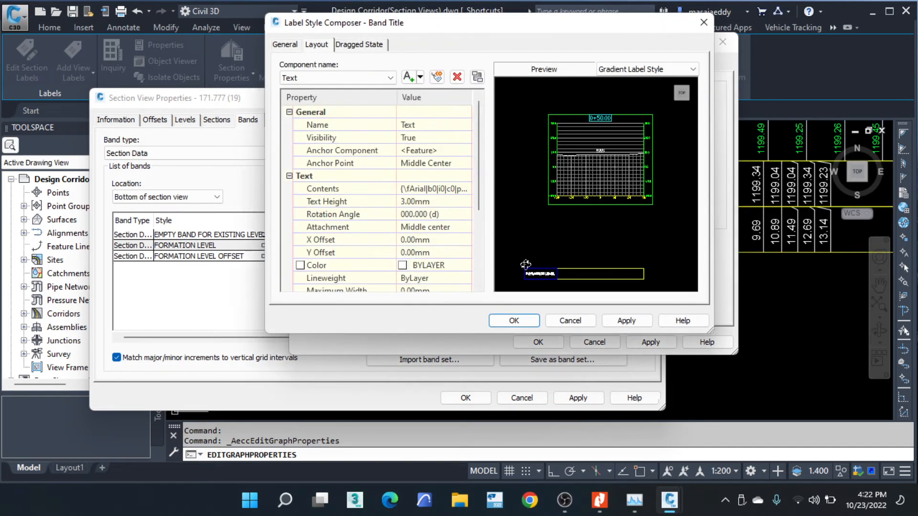
pyautogui.moveTo(528, 285); pyautogui.dragTo(665, 143, button='middle')
pyautogui.scroll(5, 531, 223)
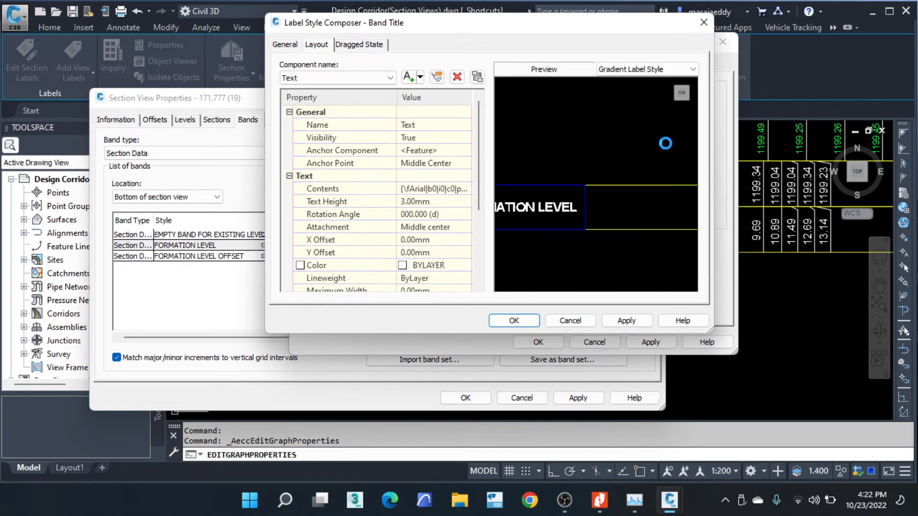
pyautogui.click(449, 189)
pyautogui.click(465, 189)
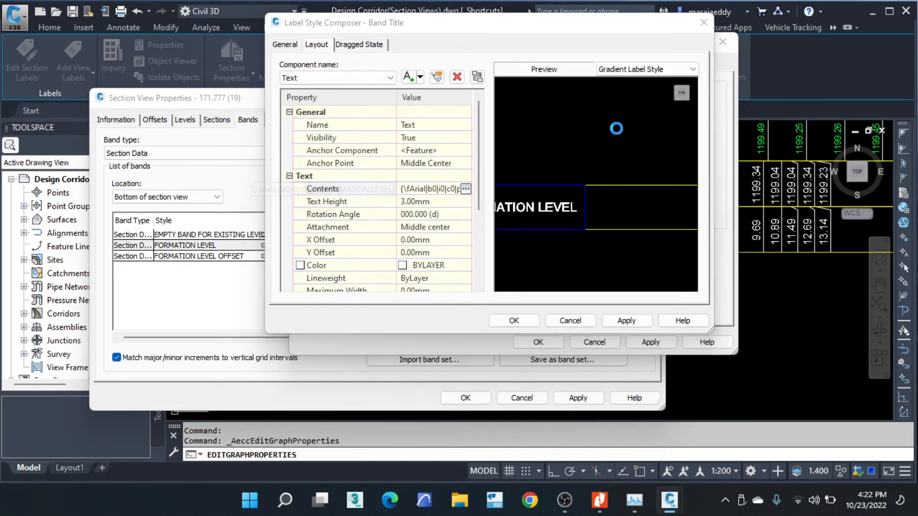
pyautogui.moveTo(708, 115); pyautogui.dragTo(607, 115)
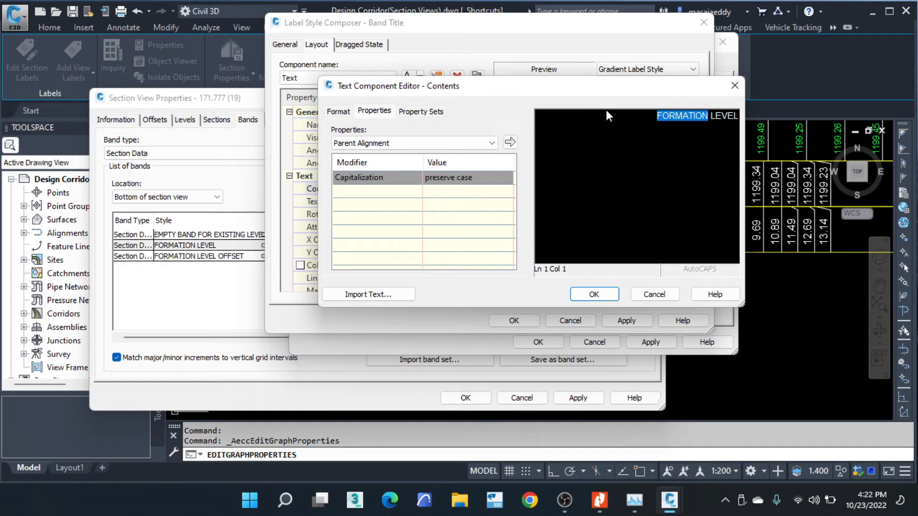
pyautogui.write('FINI')
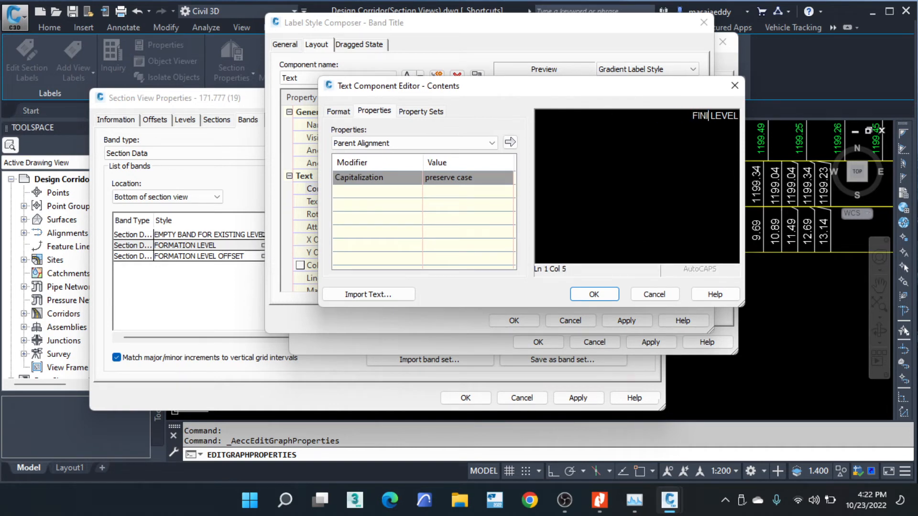
pyautogui.write('SHED')
pyautogui.click(593, 293)
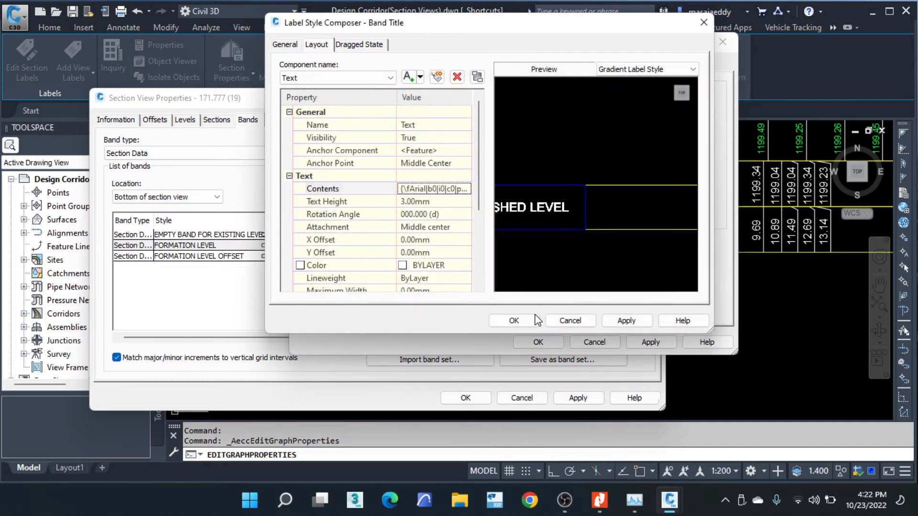
pyautogui.click(514, 320)
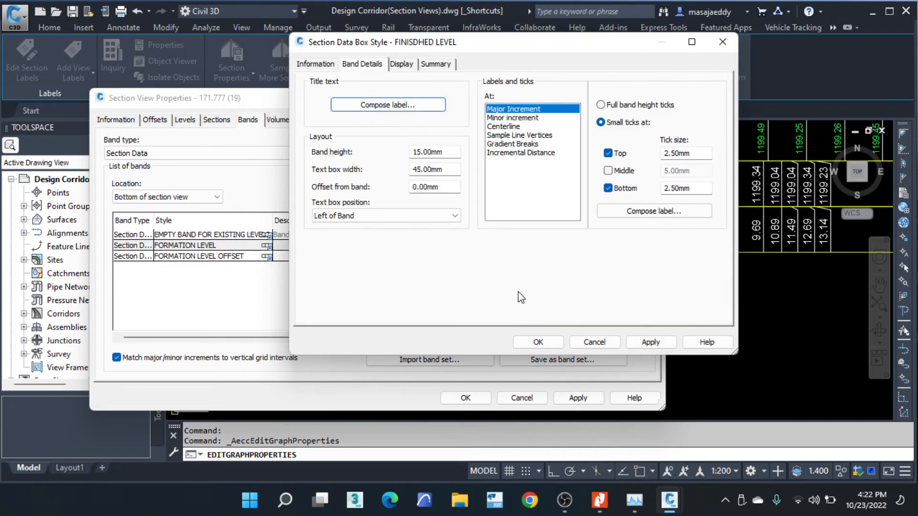
# Step: Accept the FINISDHED LEVEL band style, add the band at the bottom of the section view and set its gap to 0 mm
pyautogui.click(518, 144)
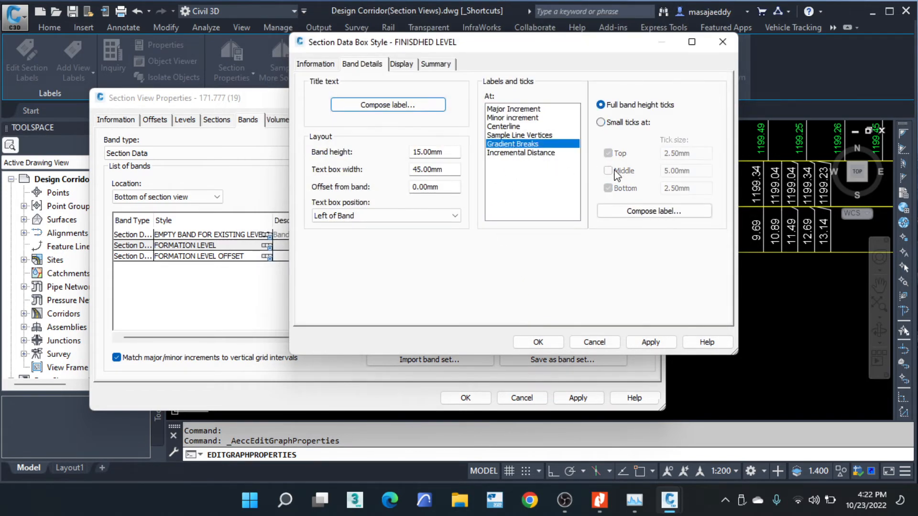
pyautogui.click(538, 342)
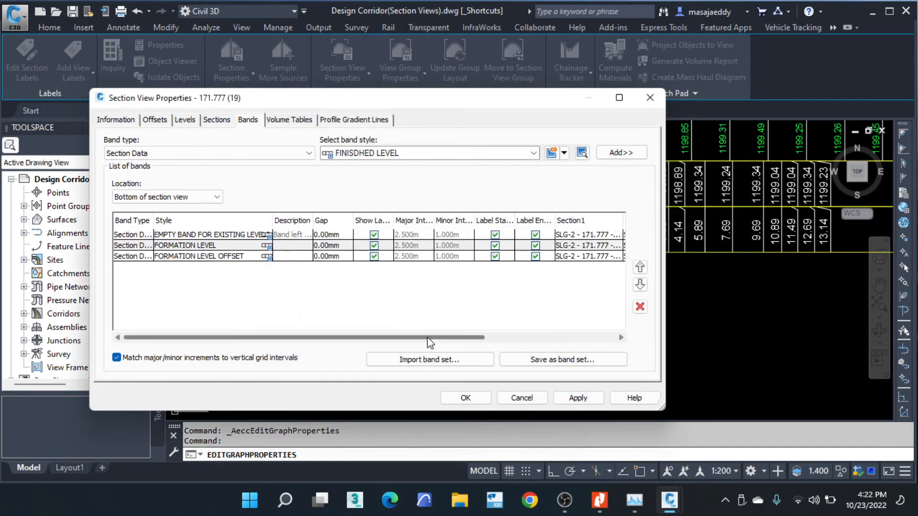
pyautogui.moveTo(430, 342); pyautogui.dragTo(587, 345)
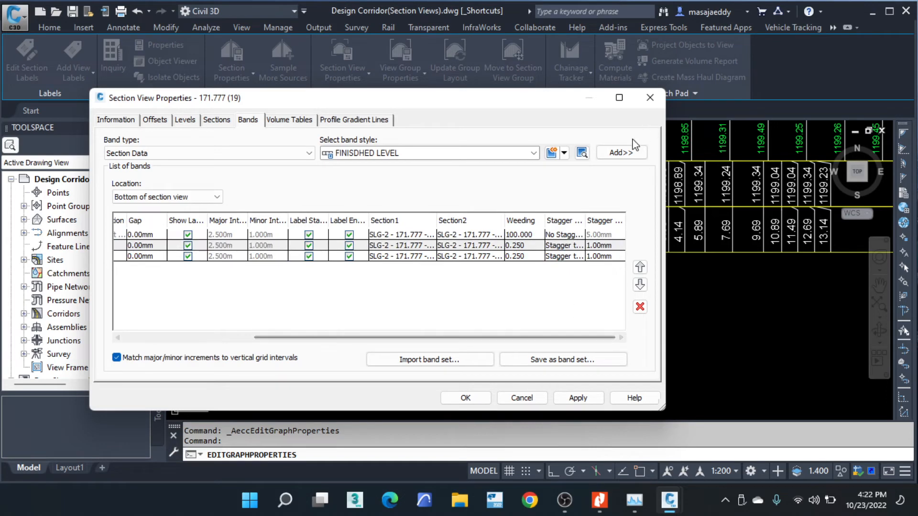
pyautogui.click(623, 152)
pyautogui.moveTo(306, 339); pyautogui.dragTo(219, 338)
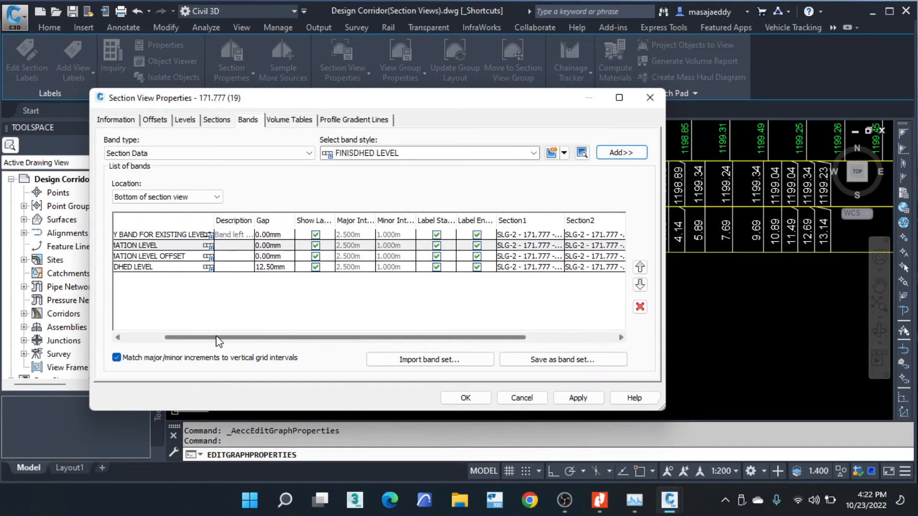
pyautogui.click(286, 266)
pyautogui.click(287, 266)
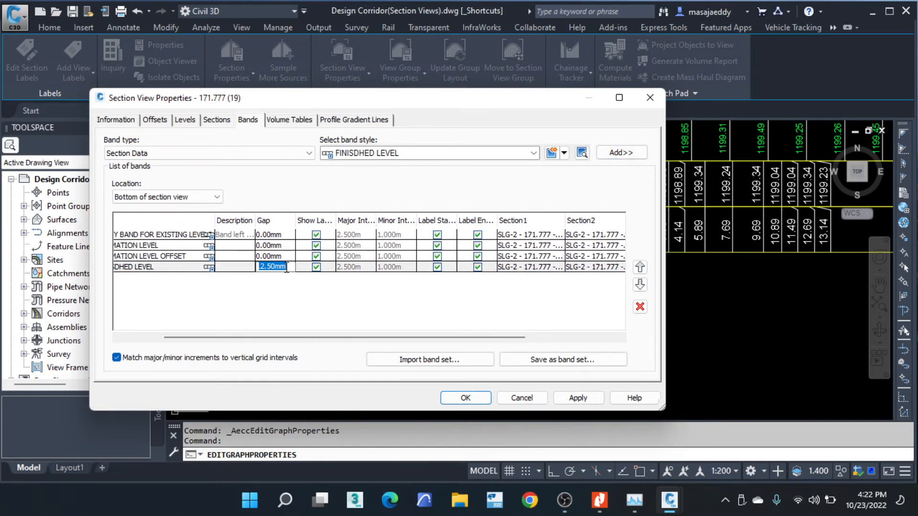
pyautogui.write('0')
# Step: Set the new band's staggering to Stagger to right, its stagger height to 1 mm and its weeding to 0.25
pyautogui.moveTo(381, 338); pyautogui.dragTo(503, 342)
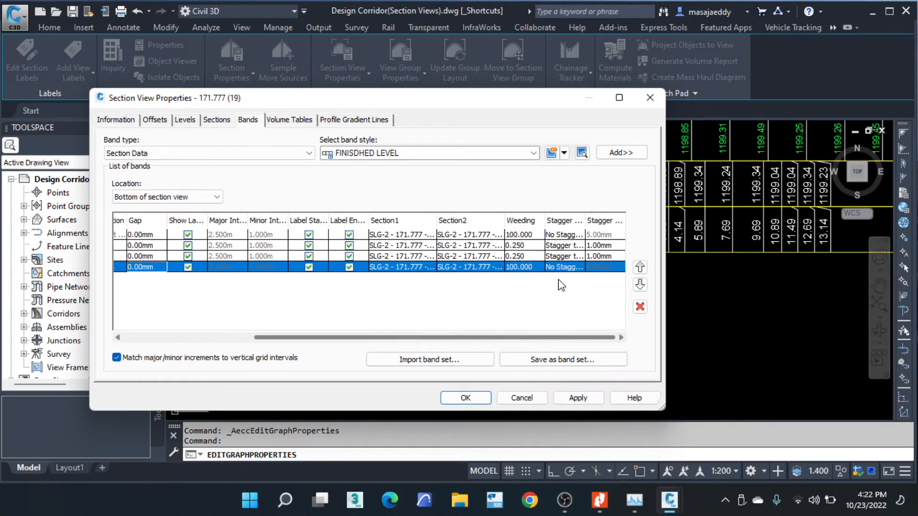
pyautogui.click(569, 267)
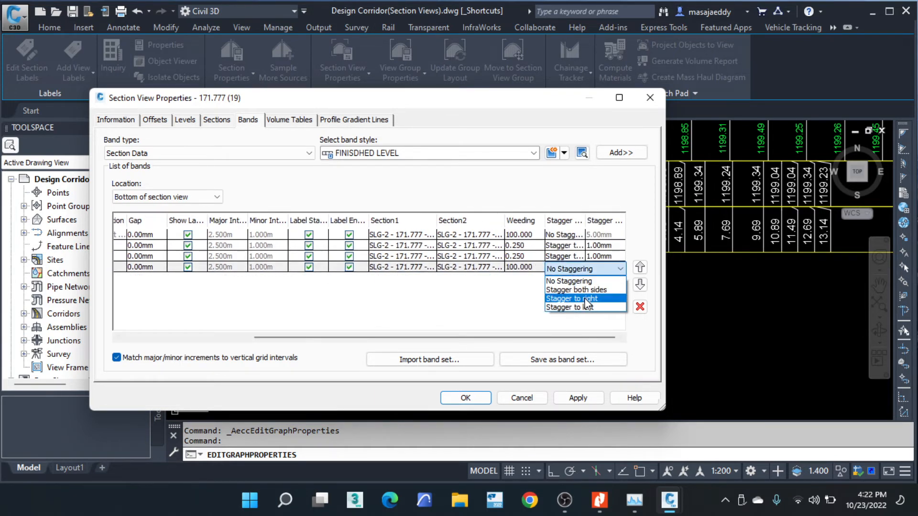
pyautogui.click(585, 299)
pyautogui.click(608, 268)
pyautogui.write('1')
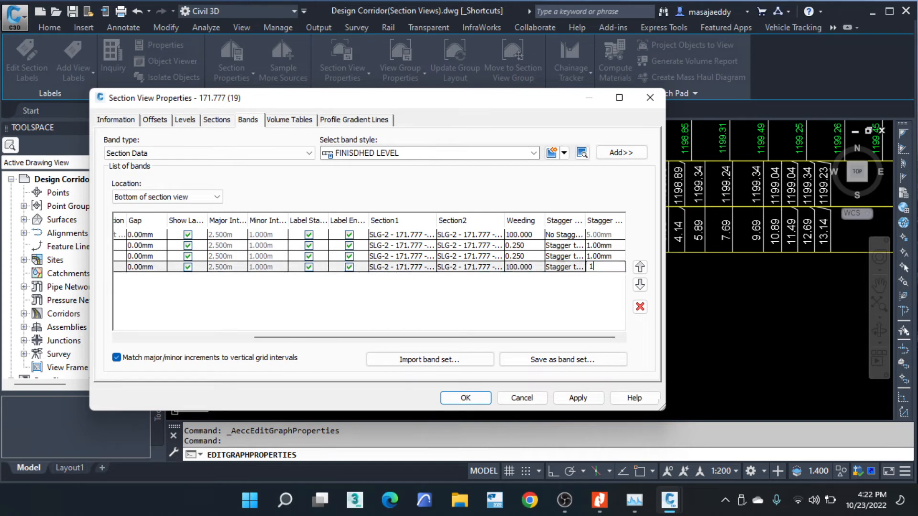
pyautogui.click(522, 267)
pyautogui.click(523, 266)
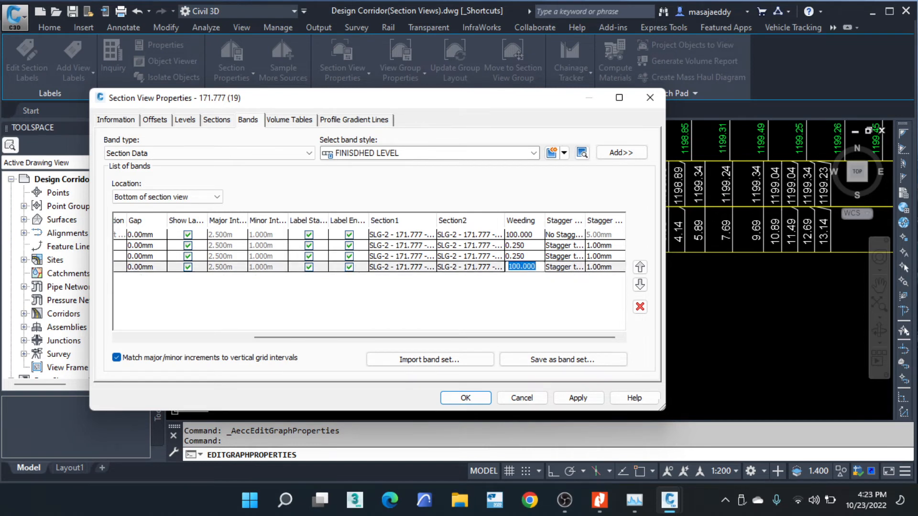
pyautogui.write('0.25')
# Step: Assign the top of corridor section as Section1 and Section2 of the finished level band and apply the band changes
pyautogui.click(405, 268)
pyautogui.click(405, 266)
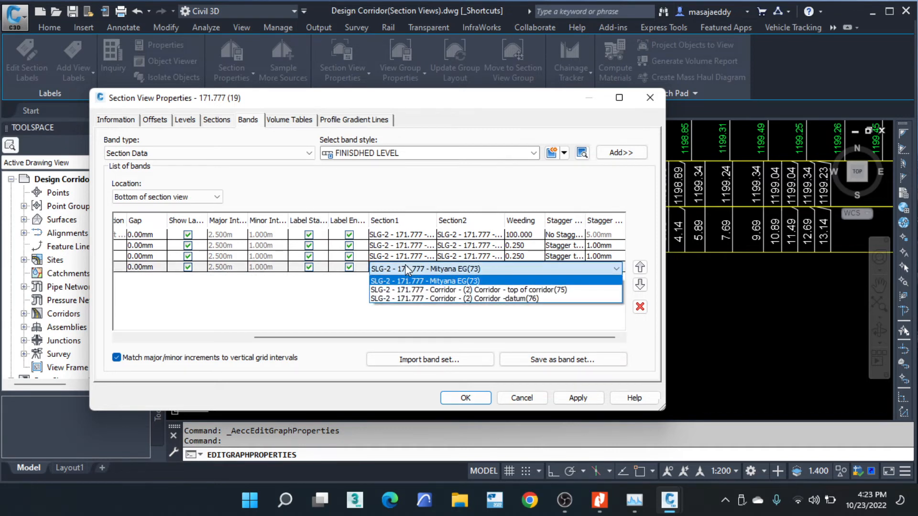
pyautogui.click(535, 295)
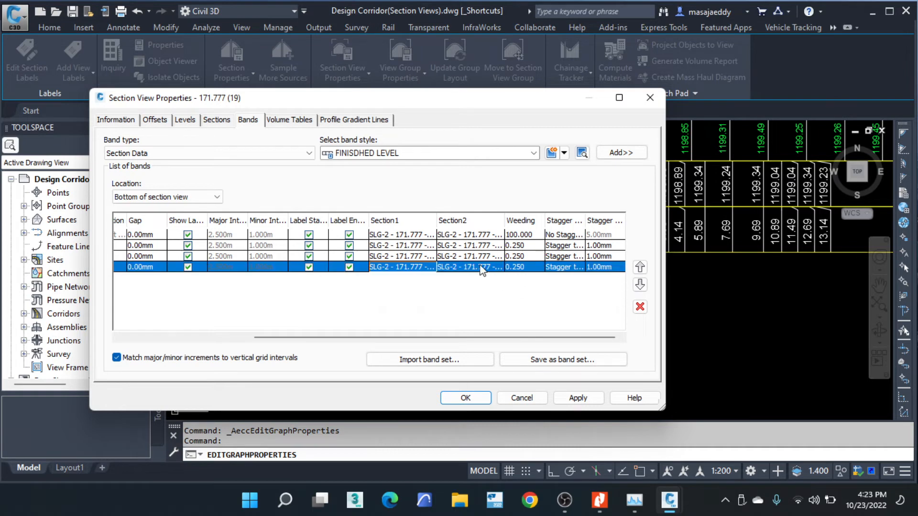
pyautogui.click(482, 269)
pyautogui.click(498, 289)
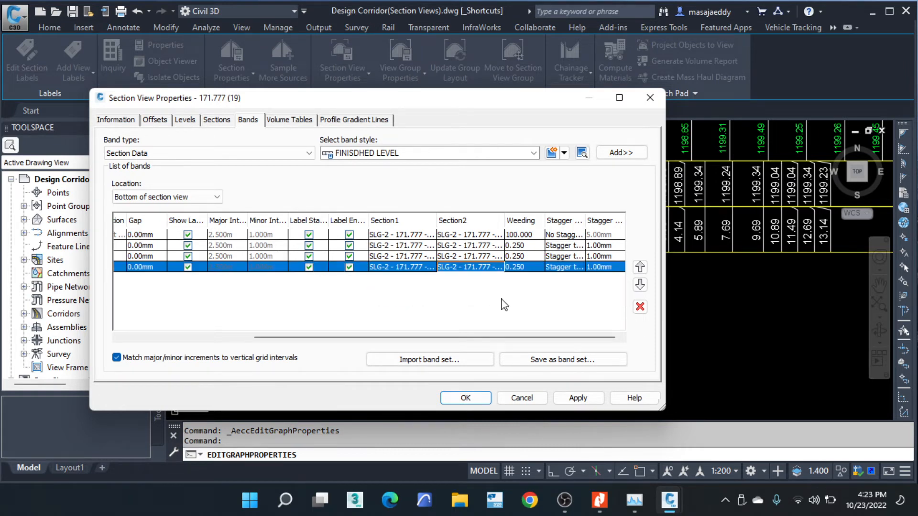
pyautogui.click(465, 398)
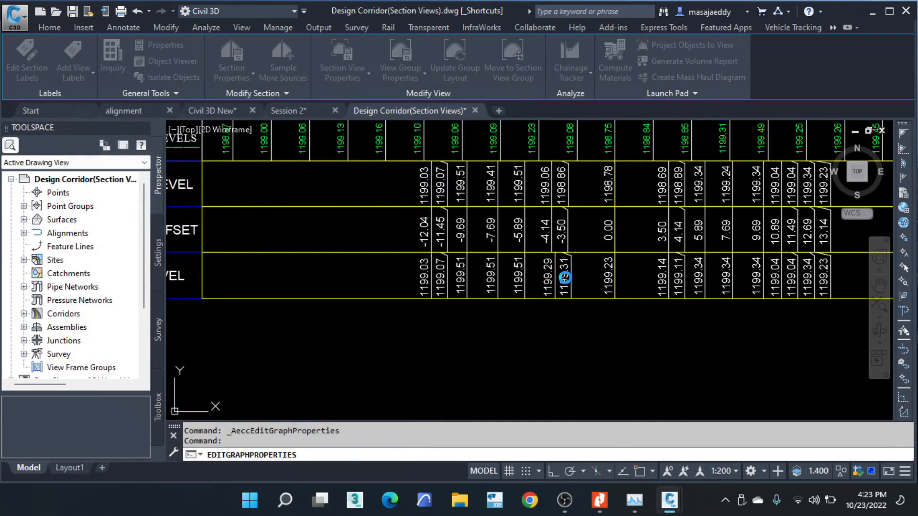
# Step: Review all the section view's bands and compare them with the reference table in the Civil 3D New drawing
pyautogui.scroll(-2, 578, 264)
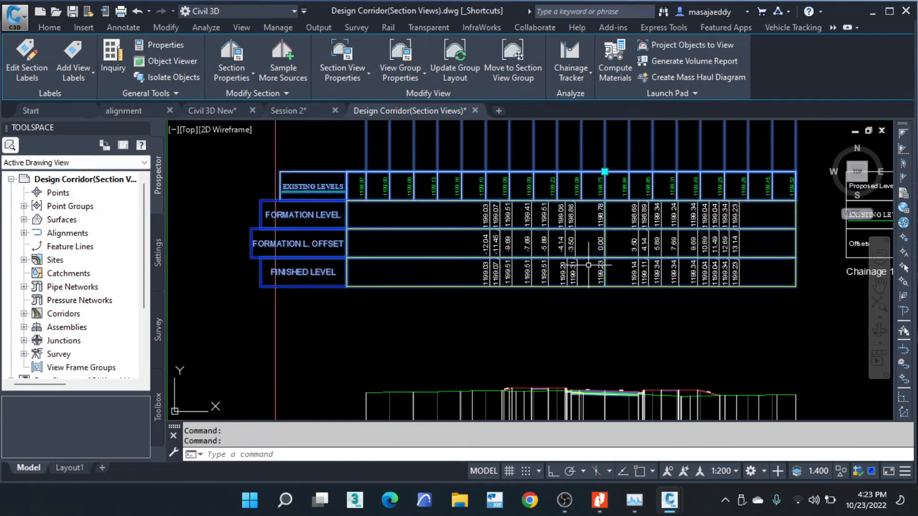
pyautogui.click(213, 110)
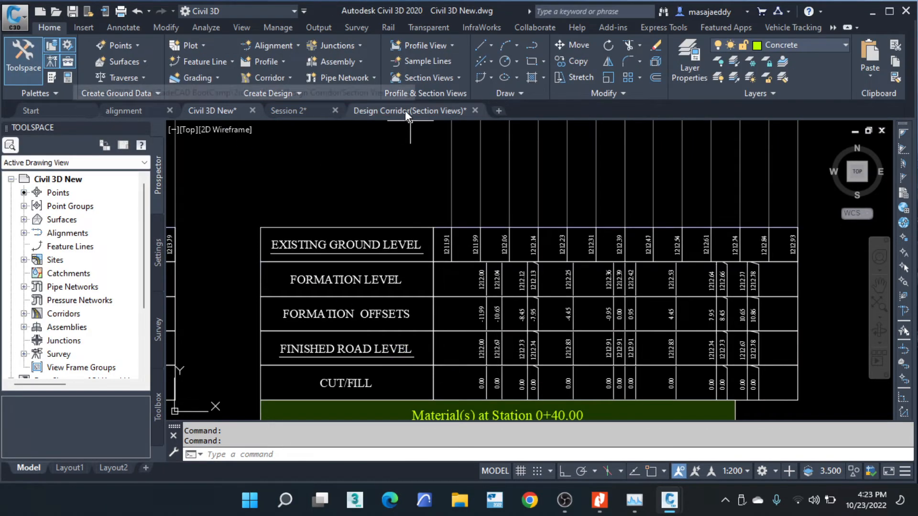
pyautogui.moveTo(405, 110)
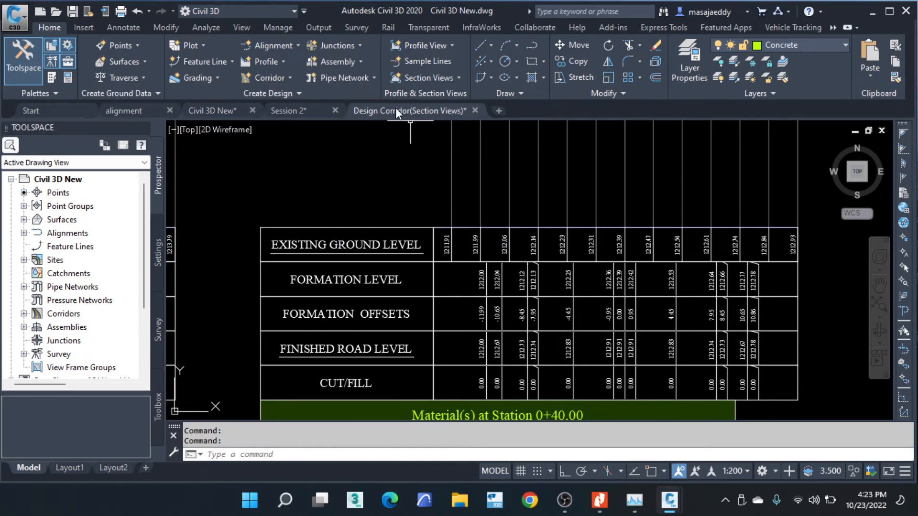
pyautogui.click(395, 110)
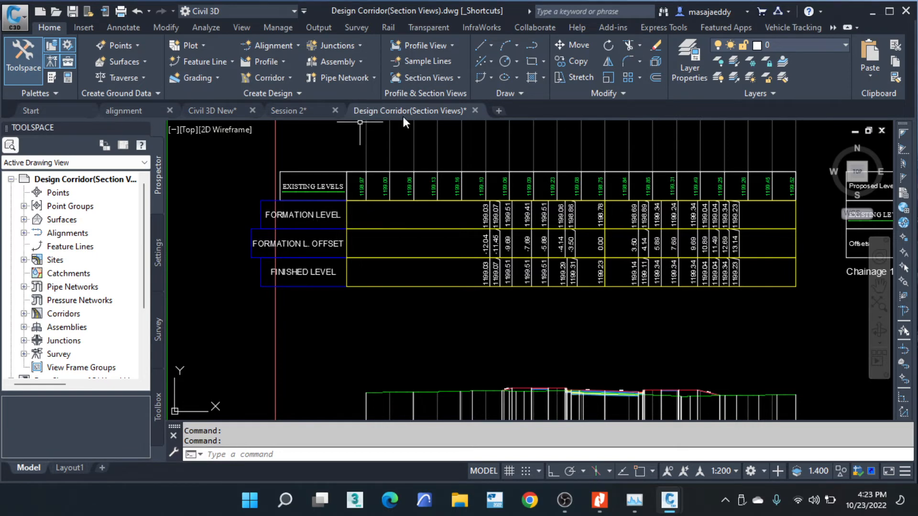
# Step: Reopen the section view's band properties and create another copy of the FORMATION LEVEL band style
pyautogui.click(405, 221)
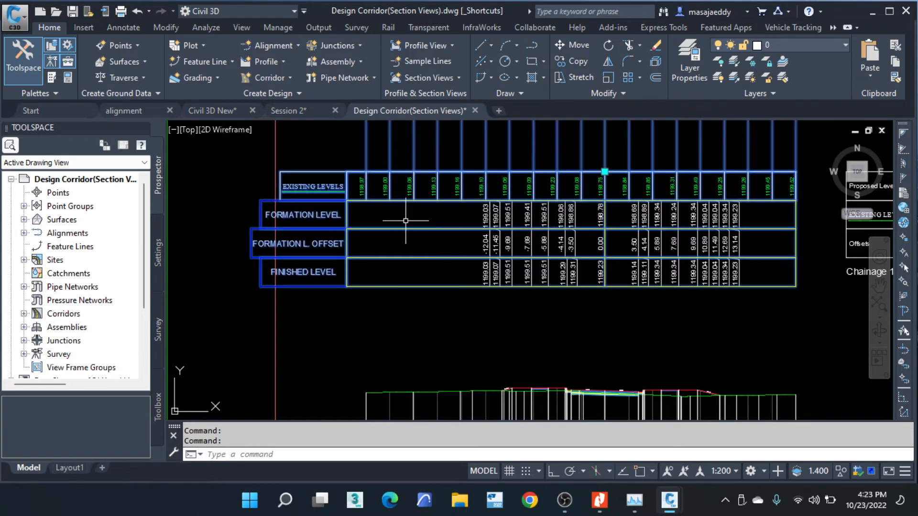
pyautogui.click(348, 76)
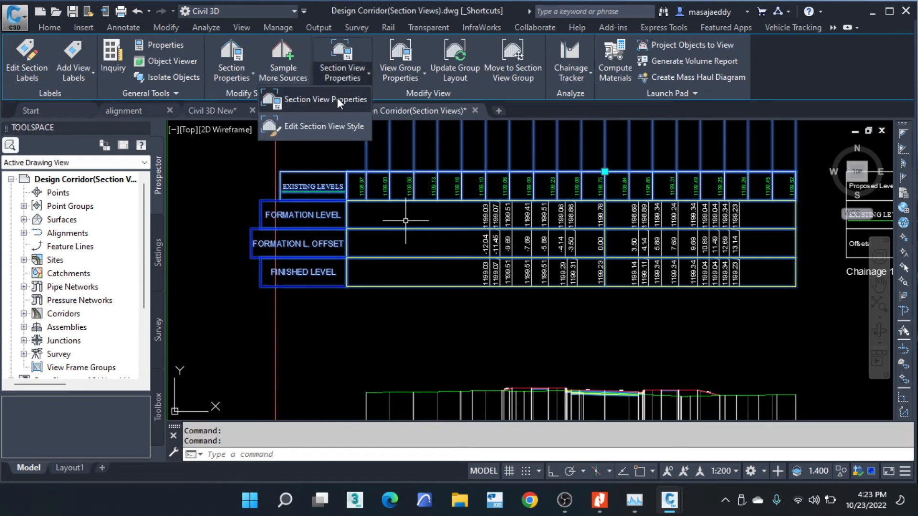
pyautogui.click(358, 110)
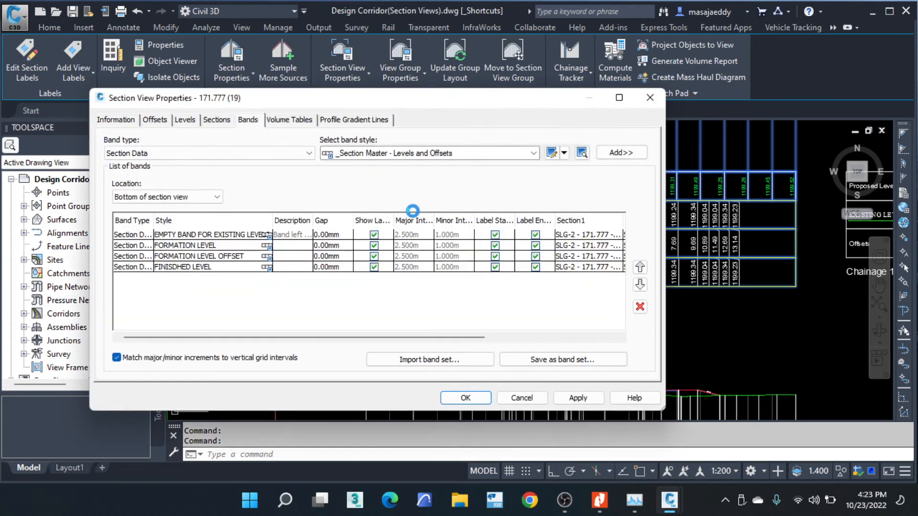
pyautogui.click(514, 154)
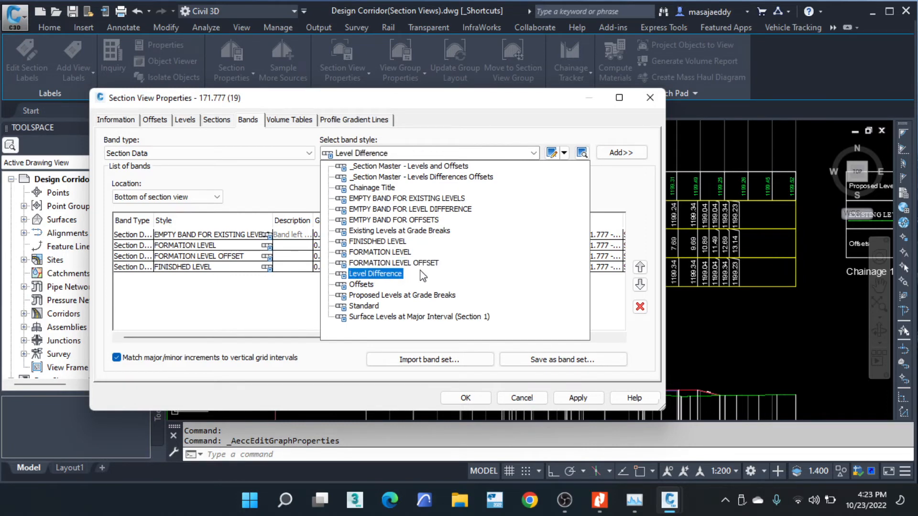
pyautogui.click(382, 252)
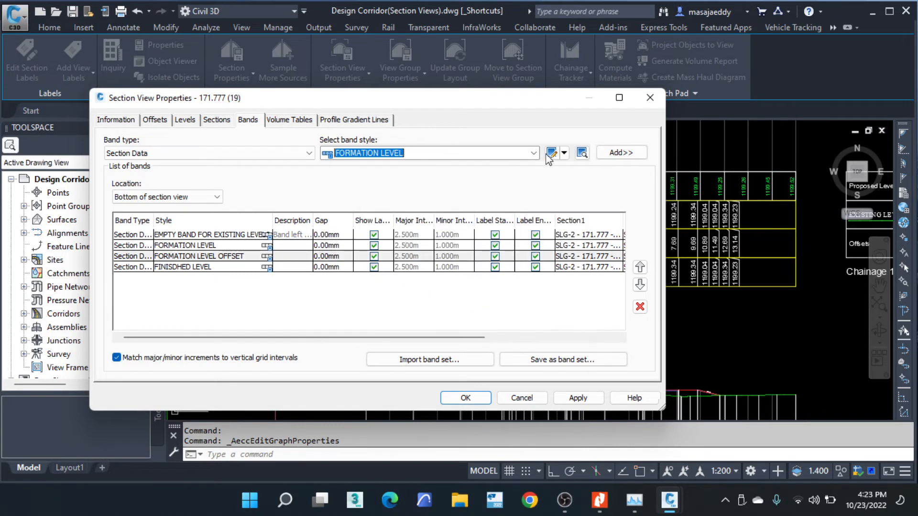
pyautogui.click(564, 153)
pyautogui.click(610, 181)
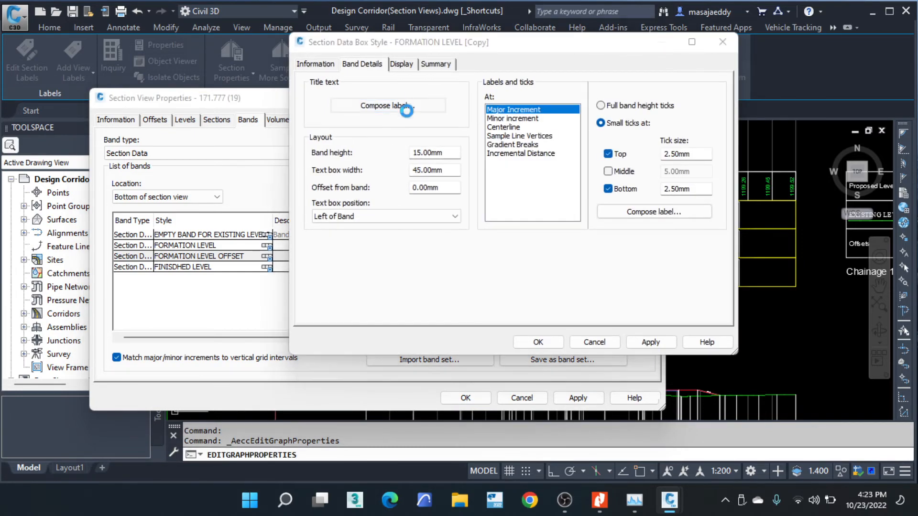
# Step: Change the copied band style's title text to CUT/FILL and accept the title label
pyautogui.click(406, 111)
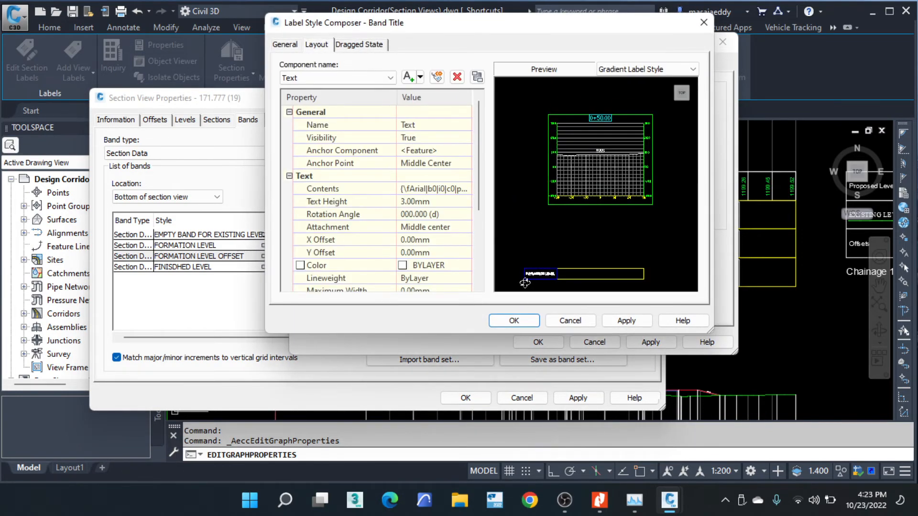
pyautogui.moveTo(525, 283); pyautogui.dragTo(536, 228)
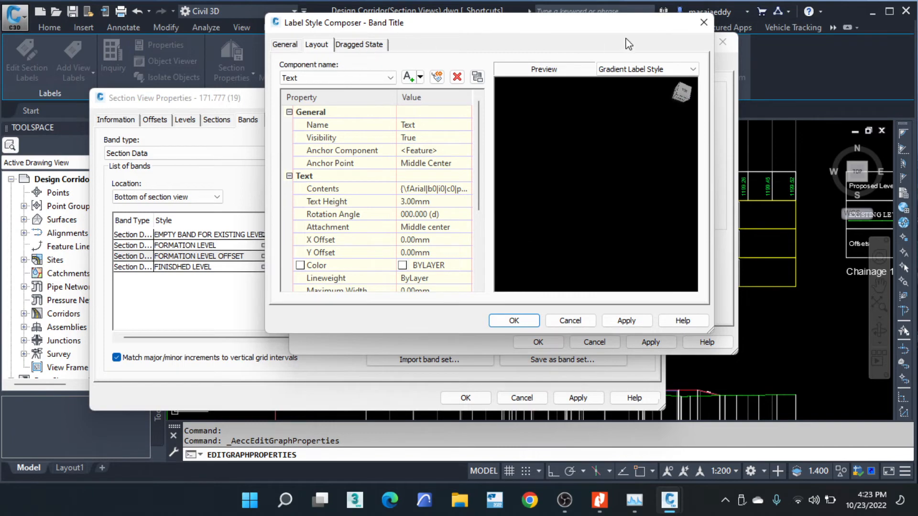
pyautogui.click(703, 23)
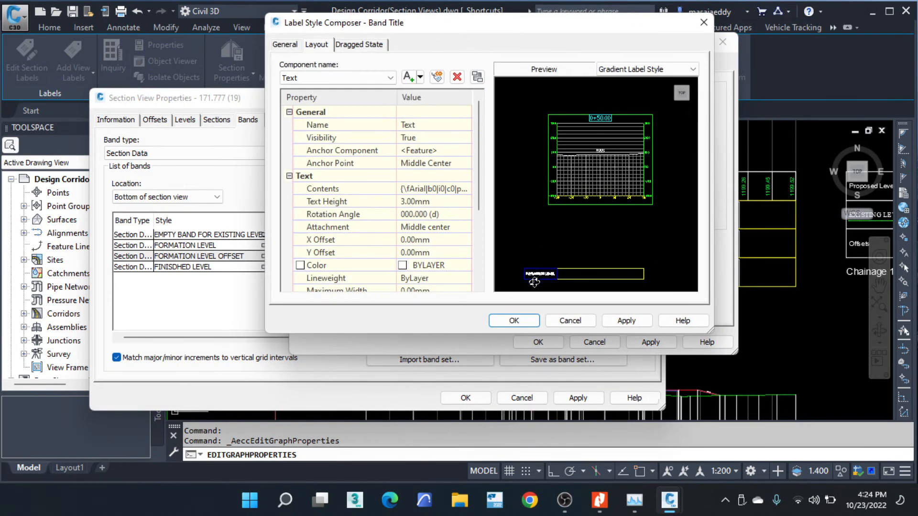
pyautogui.click(457, 189)
pyautogui.click(467, 189)
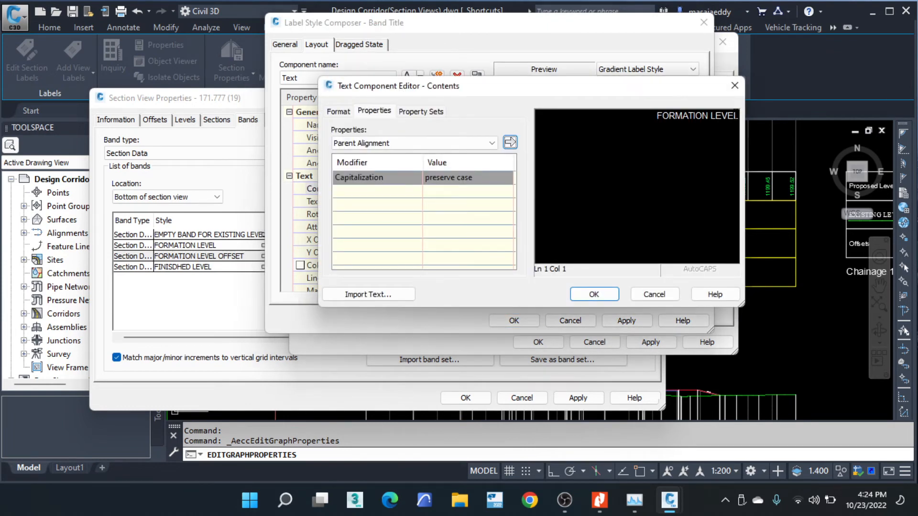
pyautogui.moveTo(738, 116); pyautogui.dragTo(622, 118)
pyautogui.write('C')
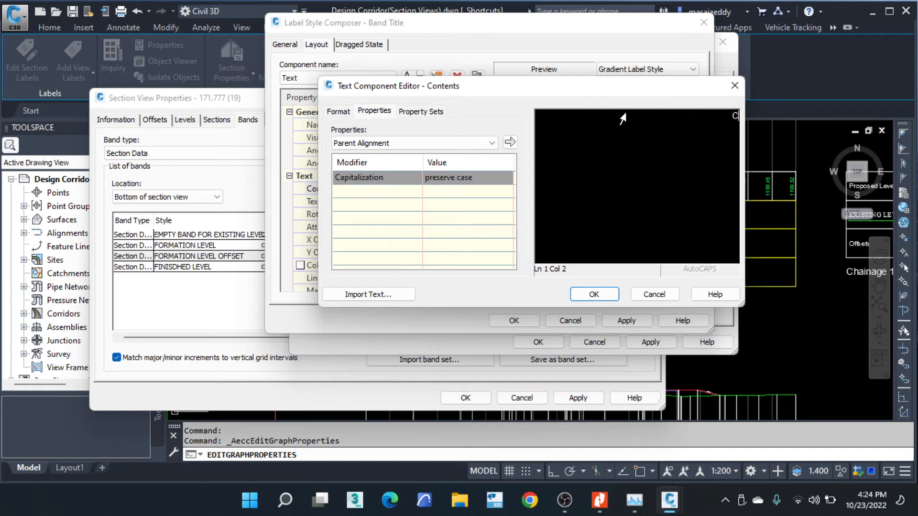
pyautogui.write('UT/FILL')
pyautogui.click(603, 293)
pyautogui.click(293, 46)
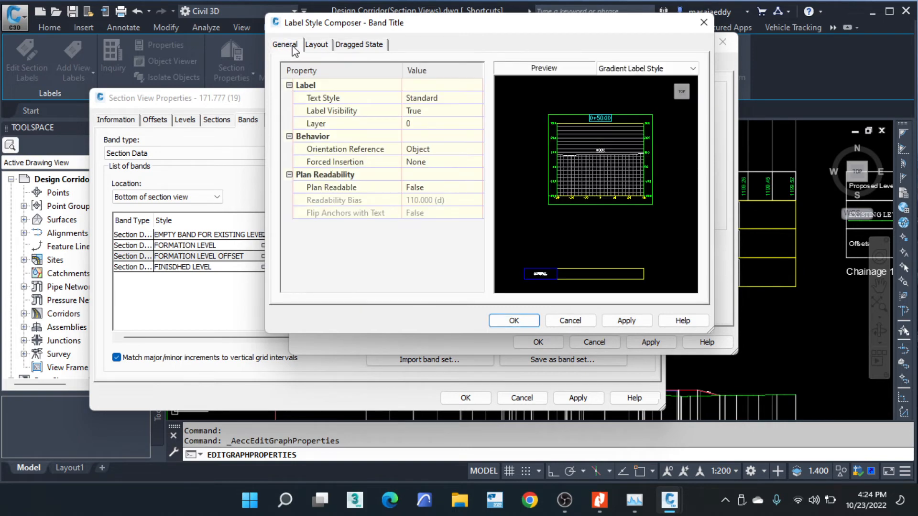
pyautogui.click(517, 320)
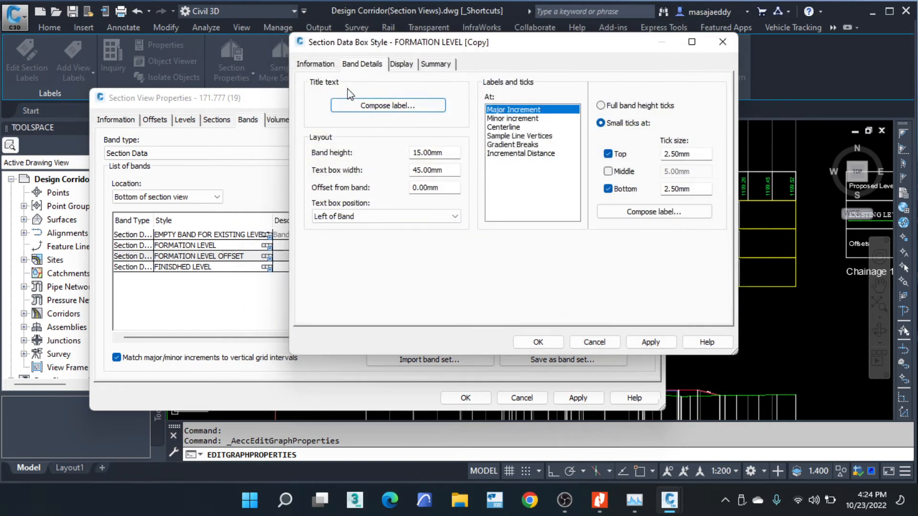
# Step: Name the copied band style CUT-FILL
pyautogui.click(320, 69)
pyautogui.moveTo(407, 96); pyautogui.dragTo(262, 101)
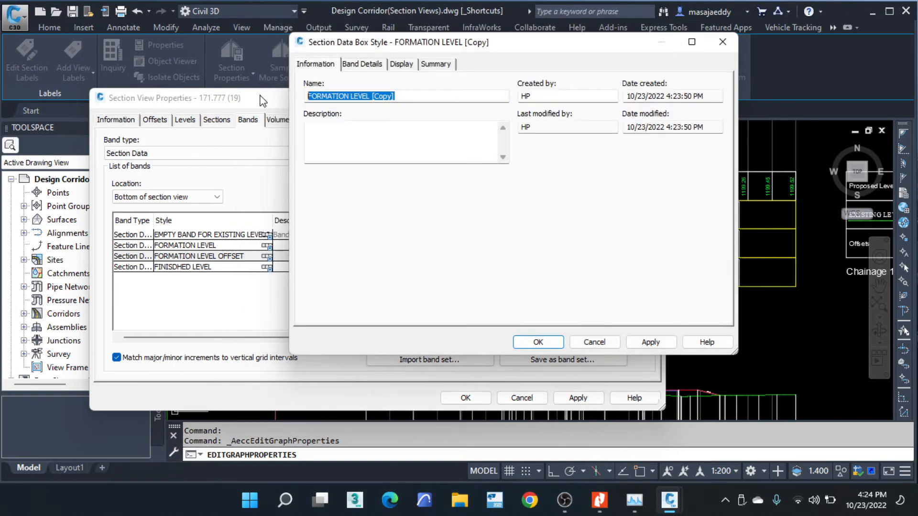
pyautogui.write('CUT-FILL')
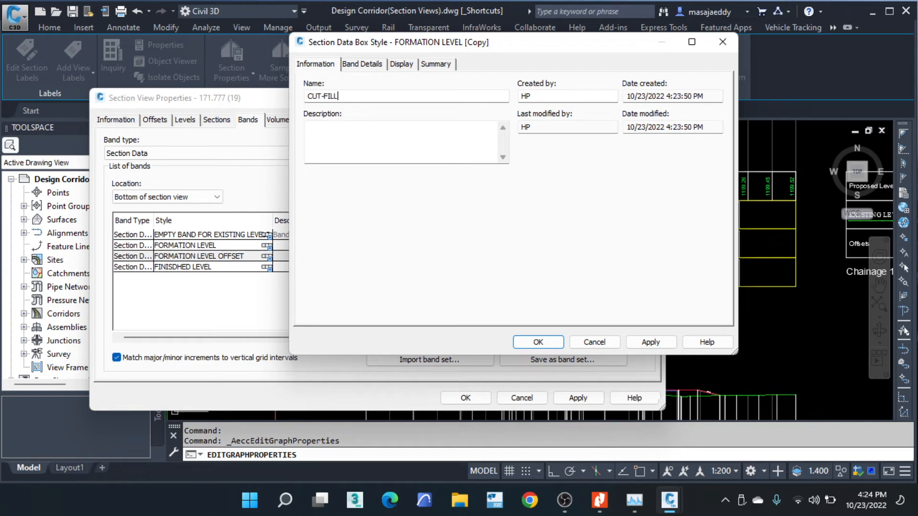
# Step: Replace the contents of the CUT-FILL style's Gradient Breaks label with the Section1 Level Minus Section2 Level property and accept the style
pyautogui.click(361, 65)
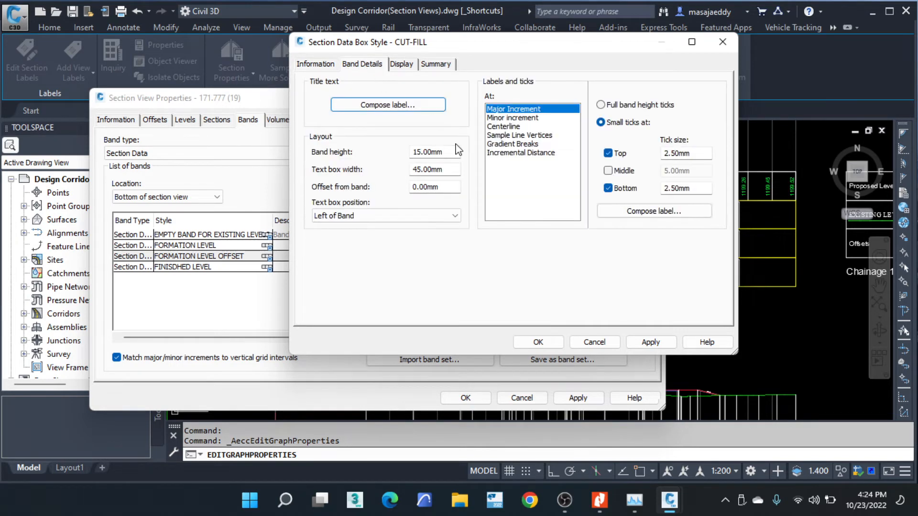
pyautogui.click(512, 143)
pyautogui.click(653, 211)
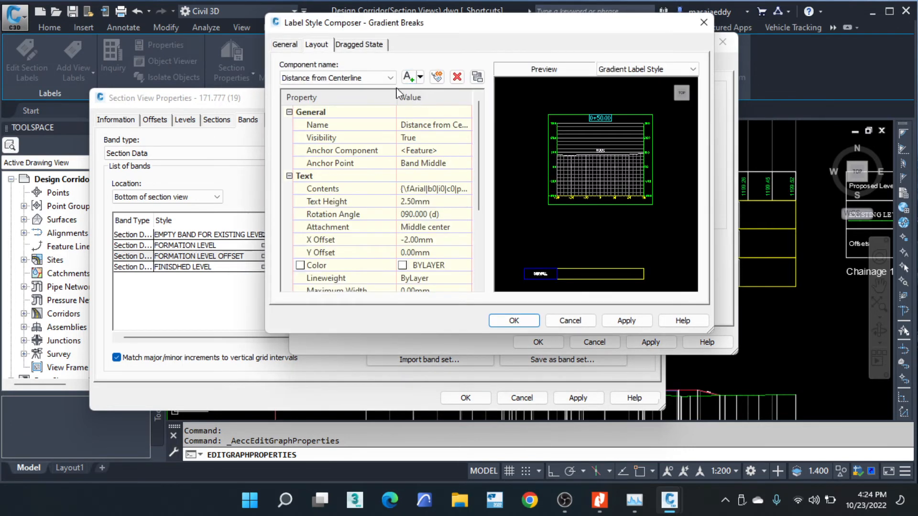
pyautogui.click(455, 189)
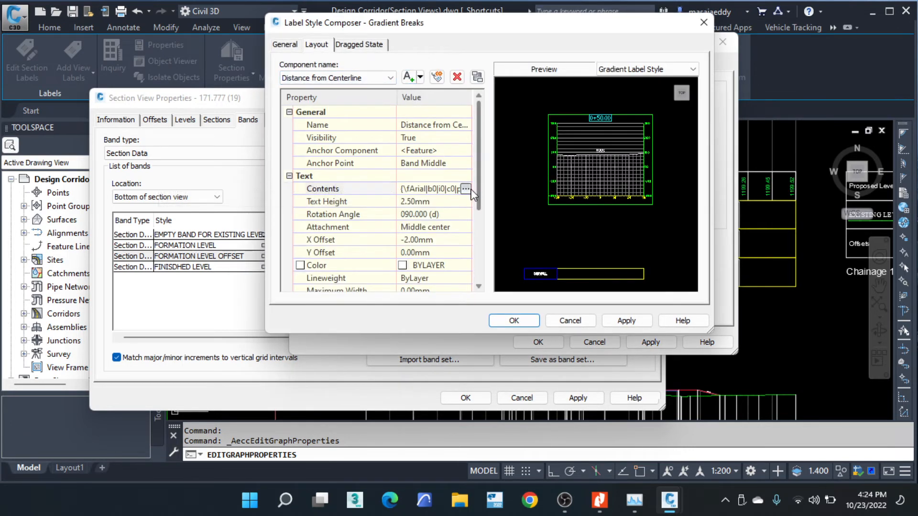
pyautogui.click(465, 189)
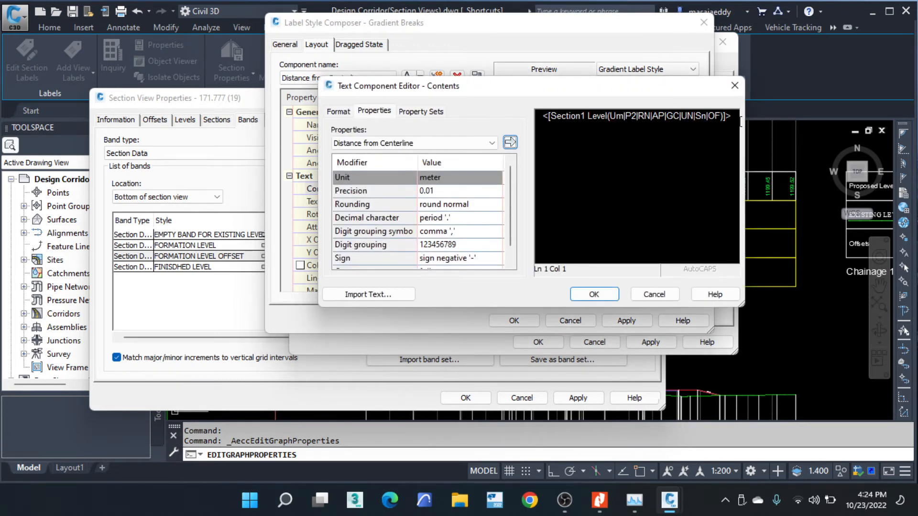
pyautogui.moveTo(736, 116); pyautogui.dragTo(541, 116)
pyautogui.click(491, 143)
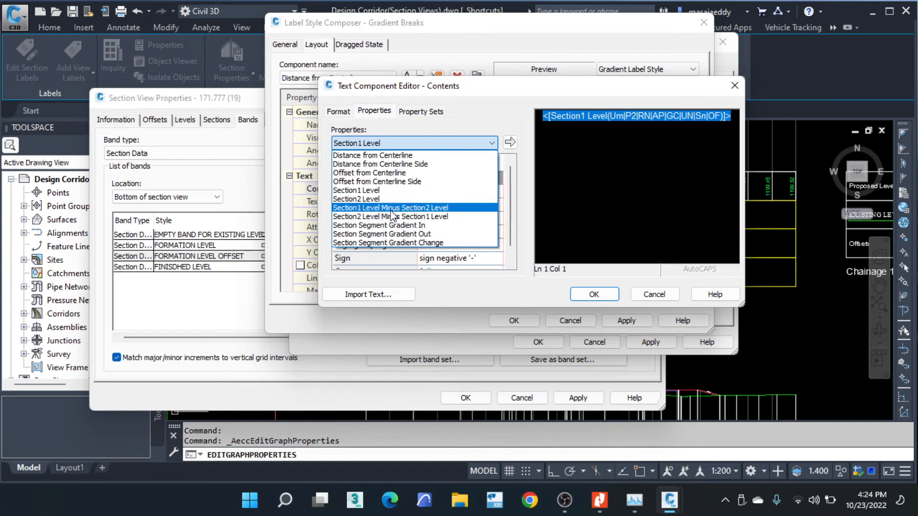
pyautogui.click(391, 210)
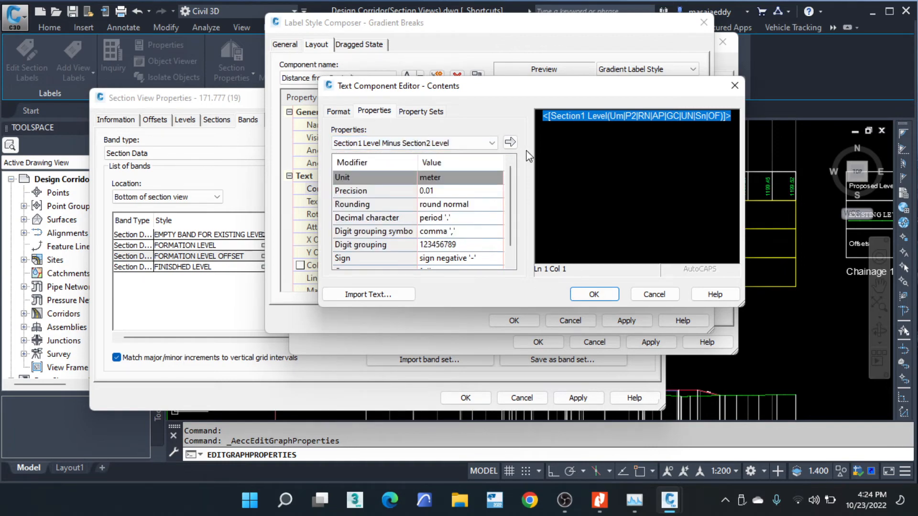
pyautogui.click(510, 142)
pyautogui.click(593, 294)
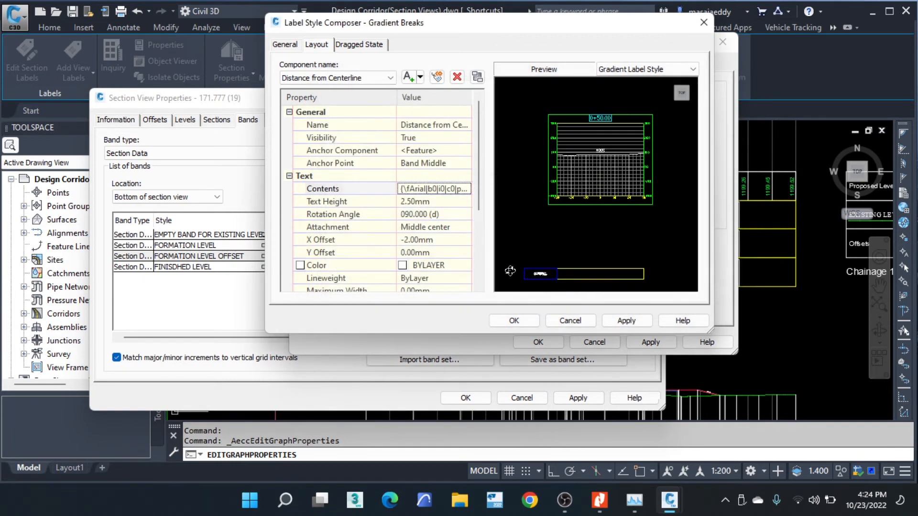
pyautogui.click(514, 320)
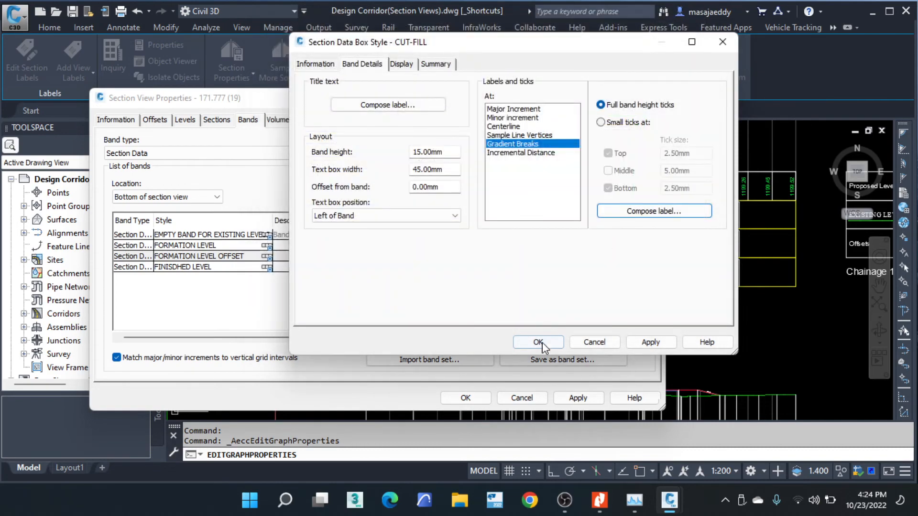
pyautogui.click(539, 341)
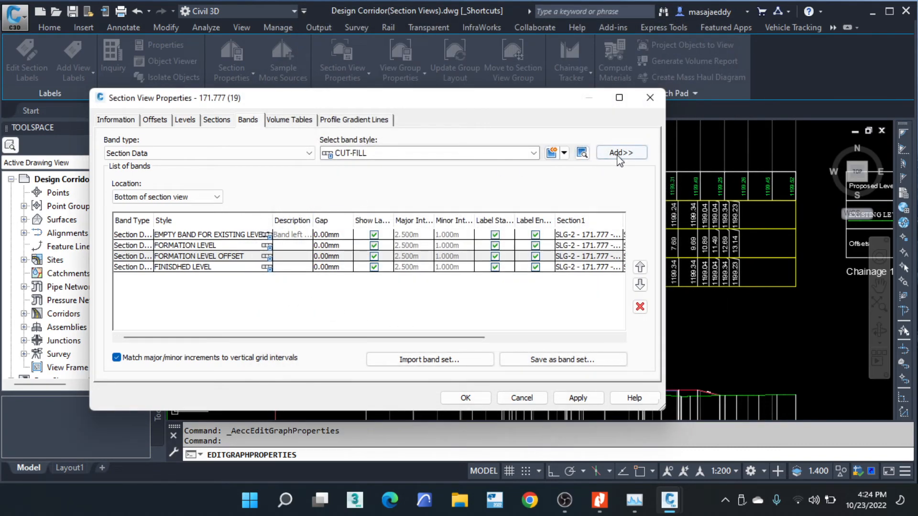
# Step: Add the CUT-FILL band to the section view's band list with a gap of 0 mm
pyautogui.click(619, 153)
pyautogui.doubleClick(343, 277)
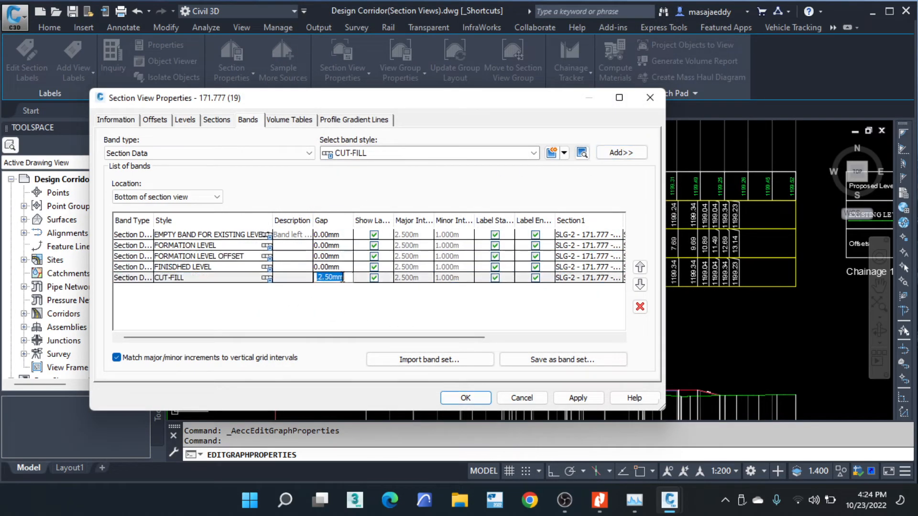
pyautogui.write('0')
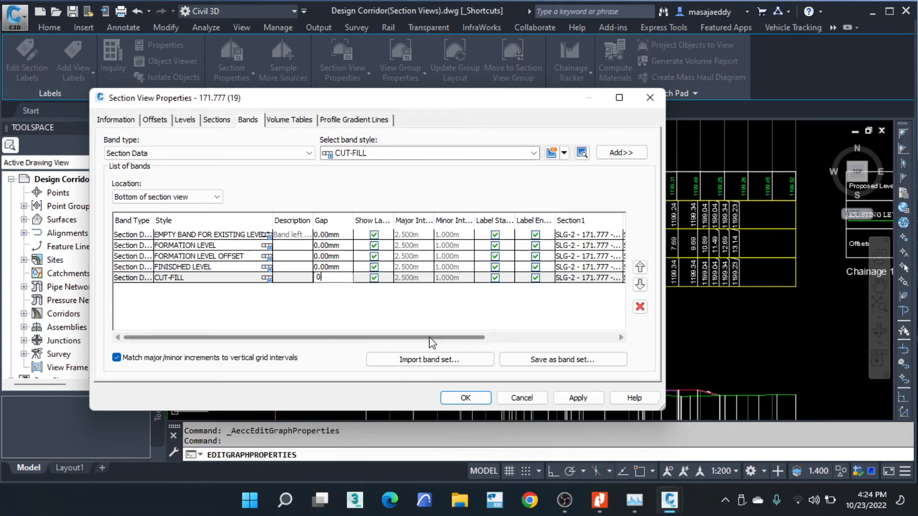
# Step: Set the CUT-FILL band's labels to Stagger to right and its weeding to 0.25
pyautogui.moveTo(430, 338); pyautogui.dragTo(584, 345)
pyautogui.click(561, 269)
pyautogui.click(563, 279)
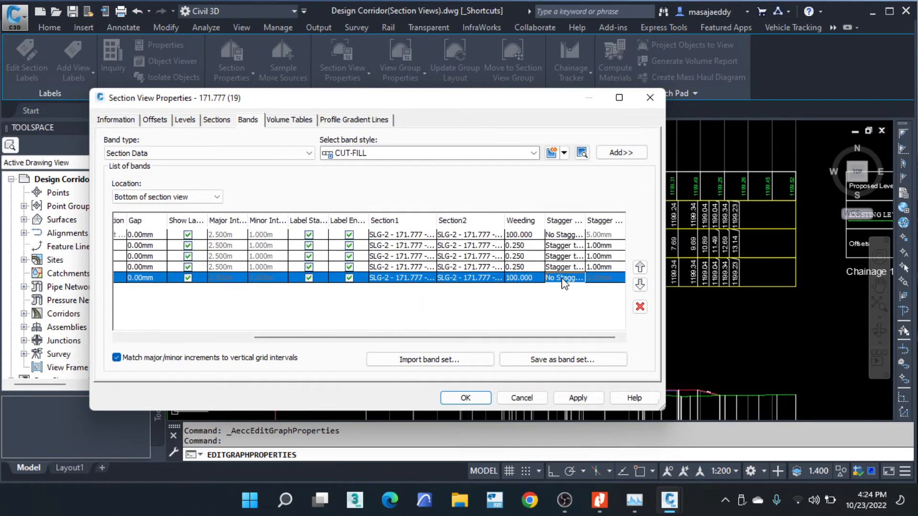
pyautogui.click(563, 279)
pyautogui.click(579, 309)
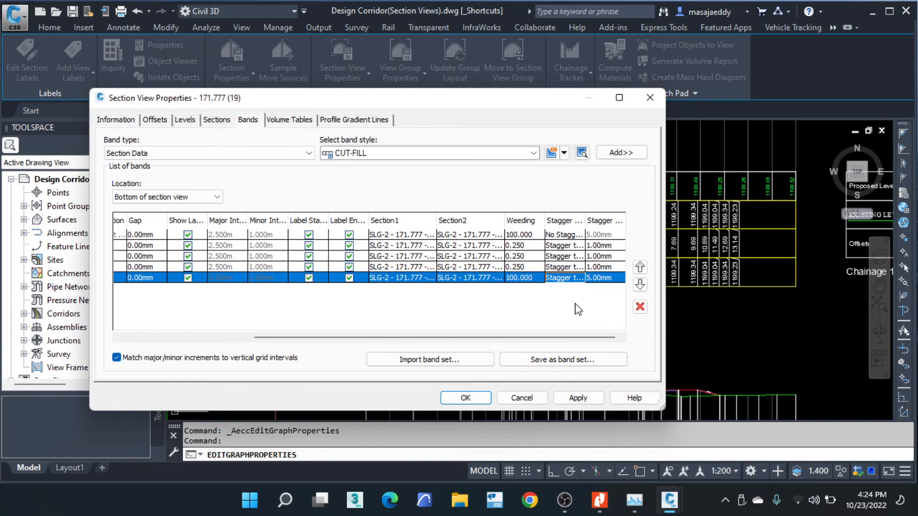
pyautogui.doubleClick(539, 278)
pyautogui.write('0.25')
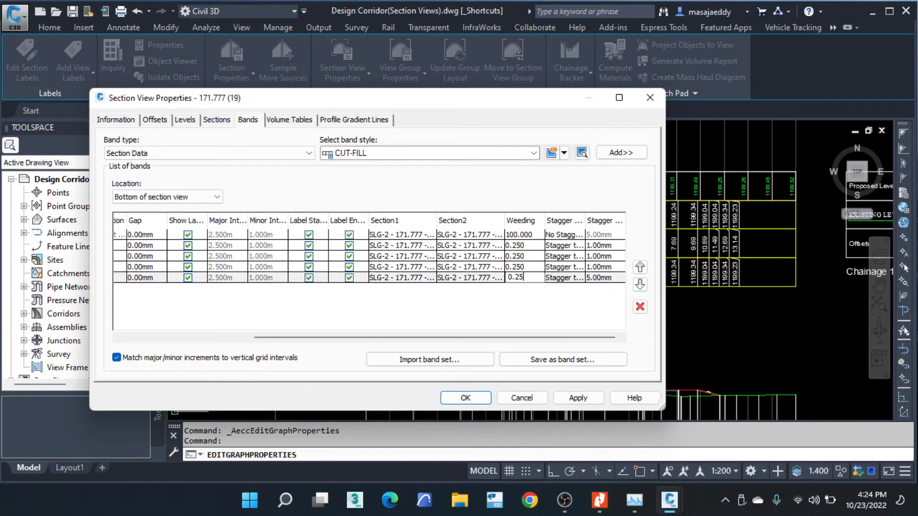
# Step: Assign Mityana EG(73) as Section1 and Corridor -datum(76) as Section2 of the CUT-FILL band, and accept the properties
pyautogui.click(406, 278)
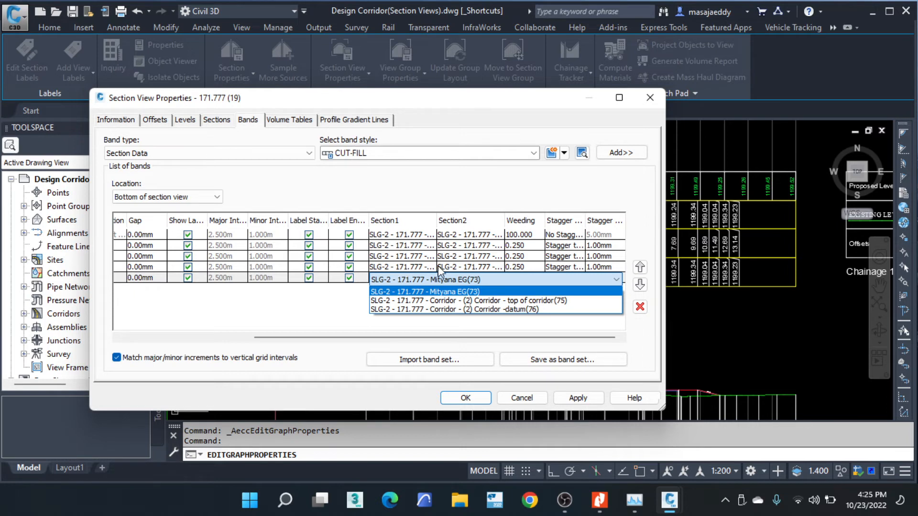
pyautogui.click(452, 292)
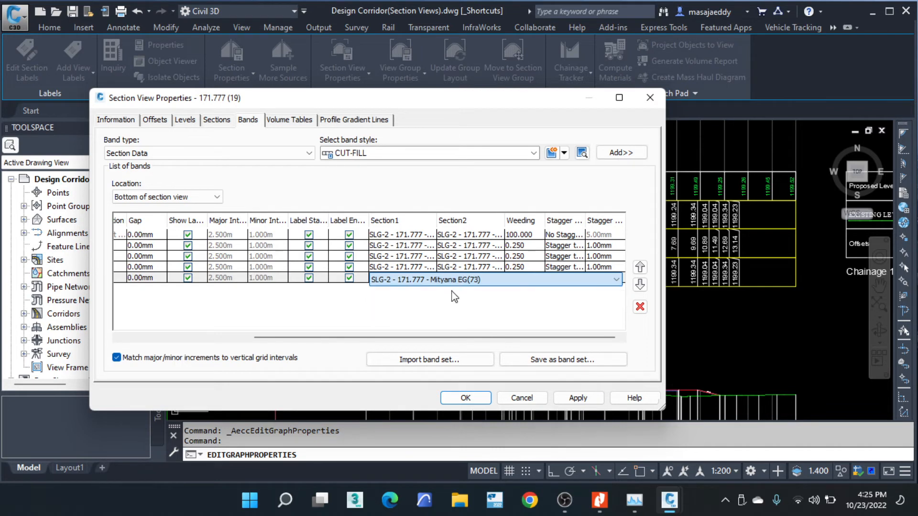
pyautogui.click(482, 281)
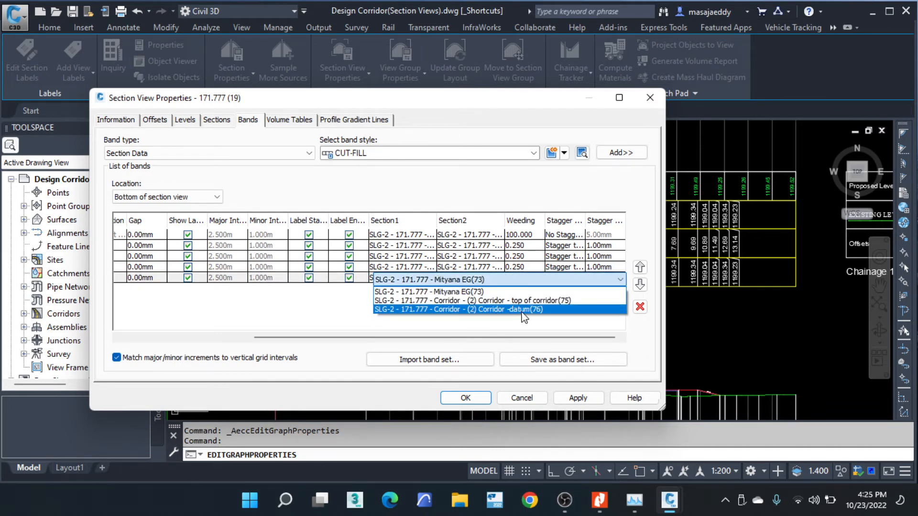
pyautogui.click(525, 309)
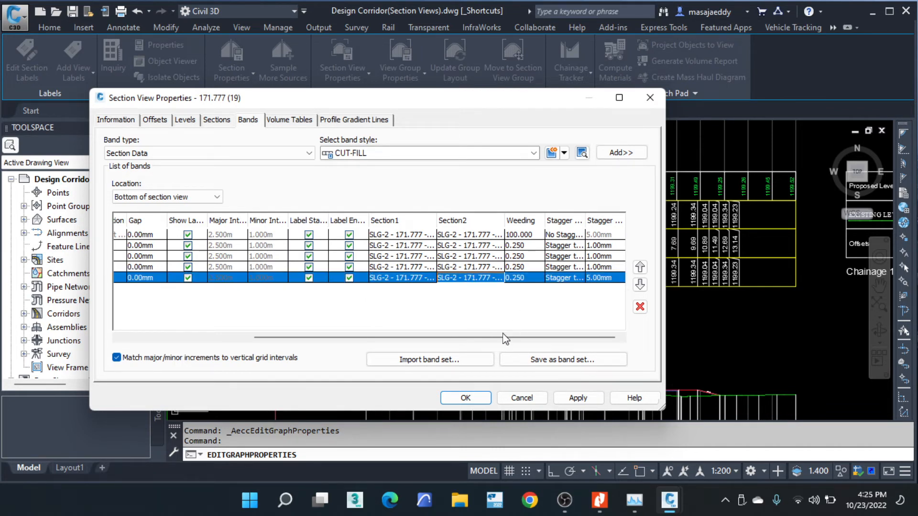
pyautogui.click(465, 397)
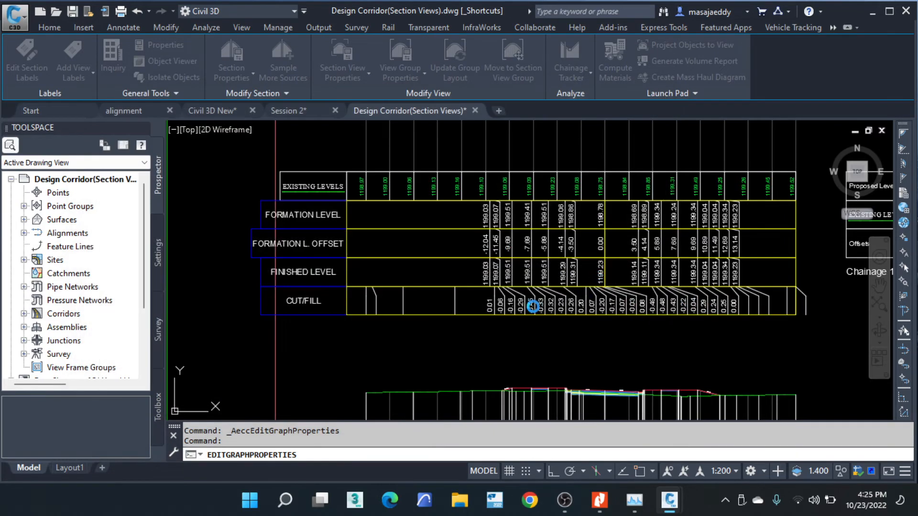
# Step: Reopen the section view's band properties and bring the CUT-FILL band's stagger settings into view
pyautogui.click(577, 299)
pyautogui.click(574, 275)
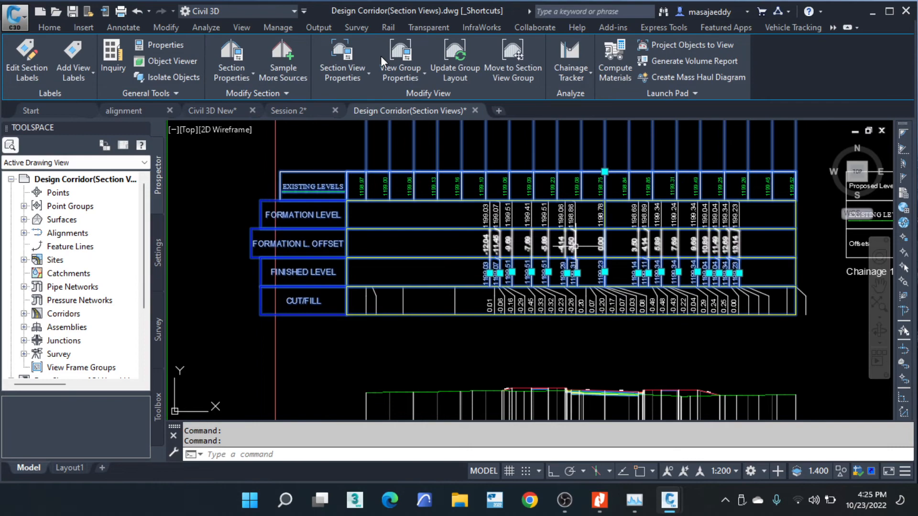
pyautogui.click(348, 76)
pyautogui.click(335, 125)
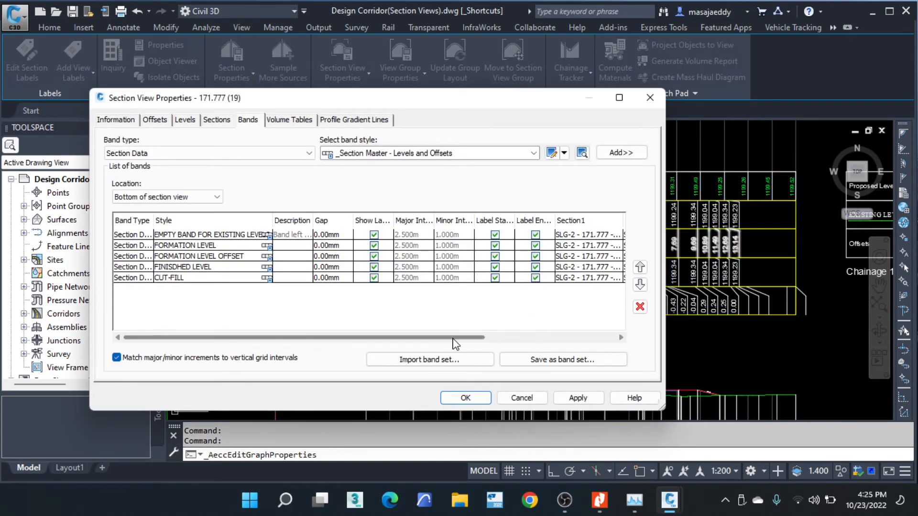
pyautogui.moveTo(452, 338); pyautogui.dragTo(585, 356)
# Step: Set the CUT-FILL band's stagger line height to 0 mm, leaving its stagger direction as Stagger to right
pyautogui.click(616, 278)
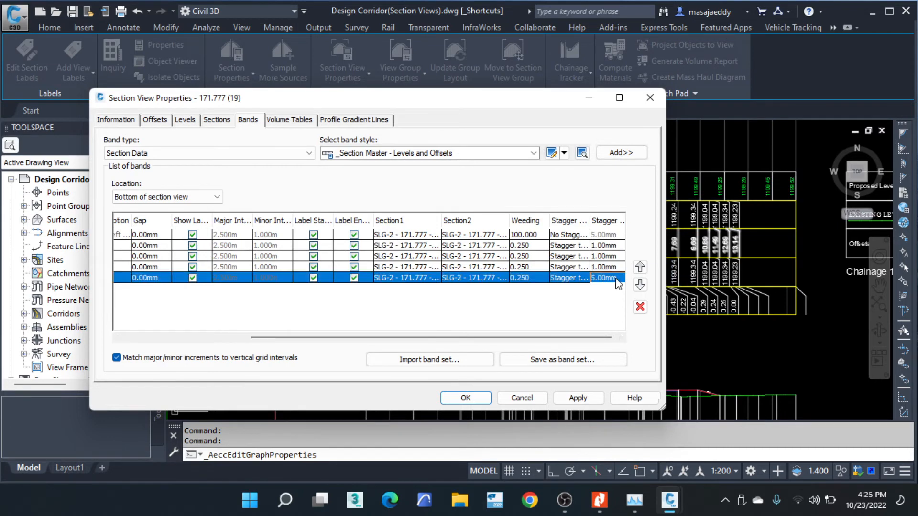
pyautogui.click(616, 277)
pyautogui.write('0')
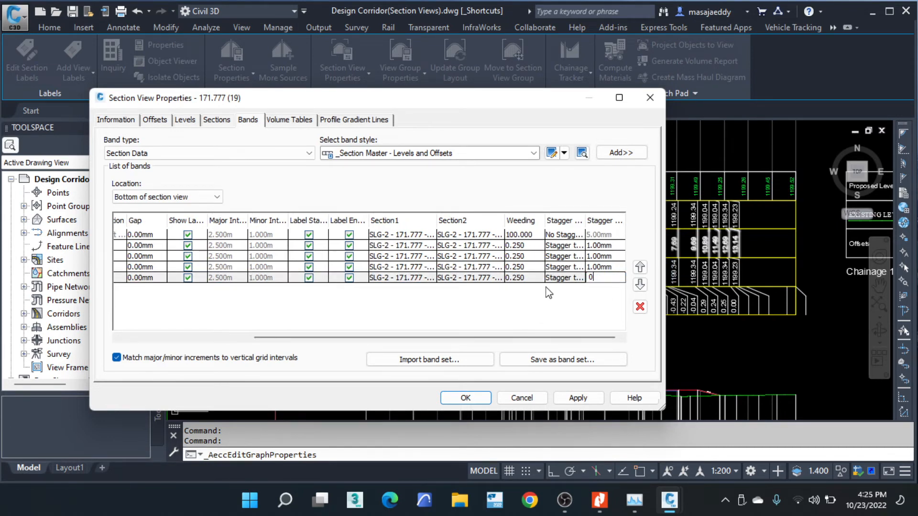
pyautogui.click(564, 279)
pyautogui.click(564, 279)
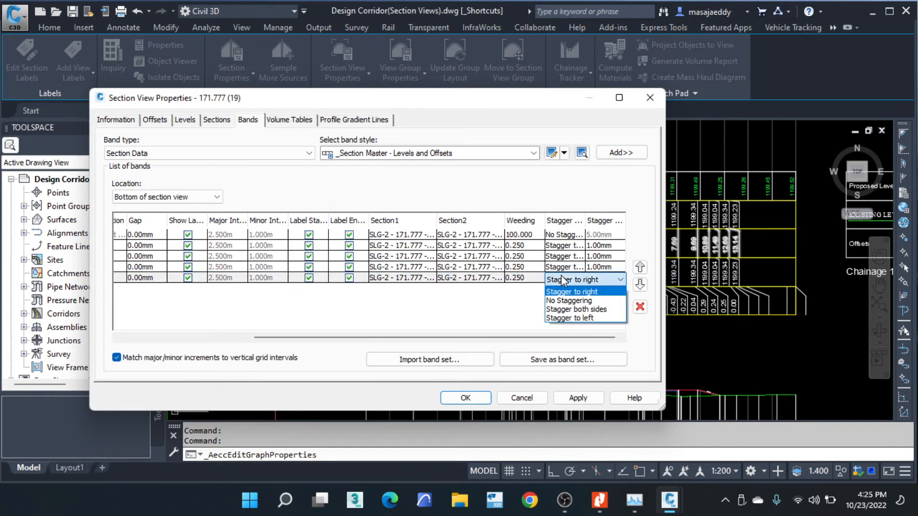
pyautogui.click(621, 261)
# Step: Set the CUT-FILL band's stagger line height to 1.00 mm and accept the section view properties
pyautogui.click(616, 281)
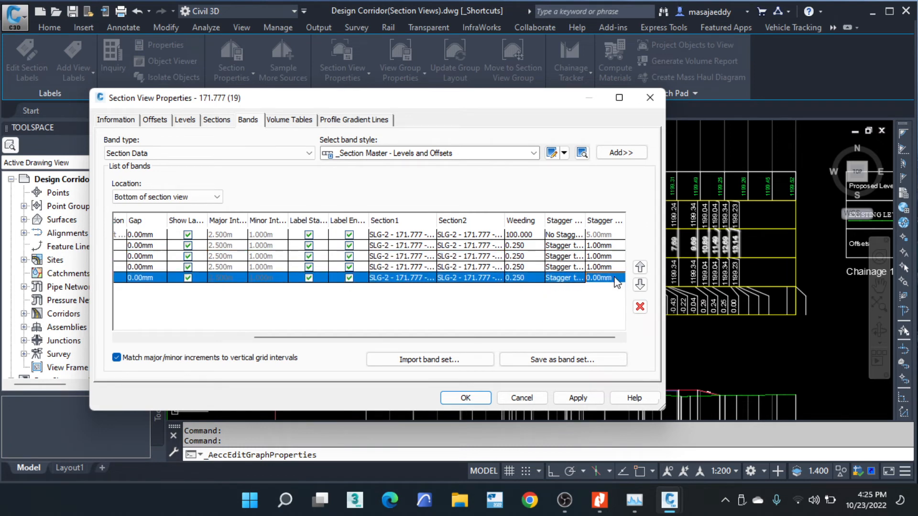
pyautogui.click(617, 279)
pyautogui.write('0')
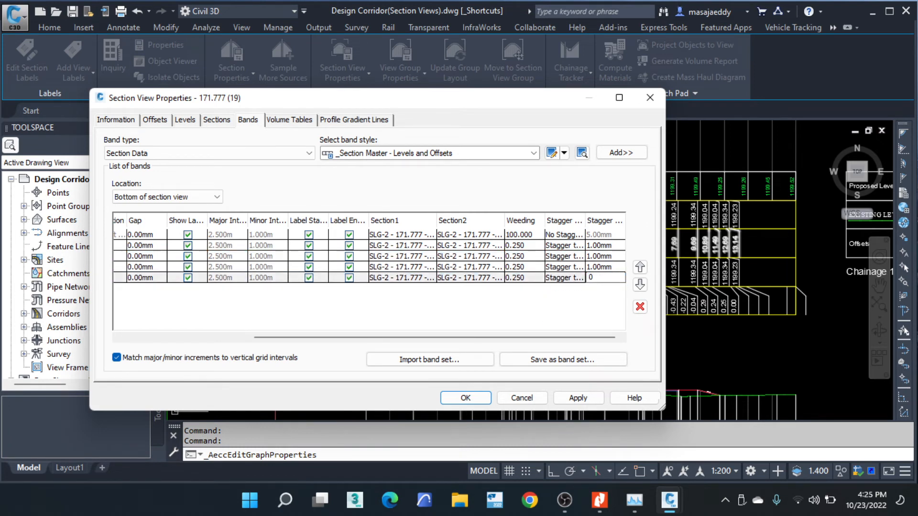
pyautogui.click(560, 277)
pyautogui.click(475, 300)
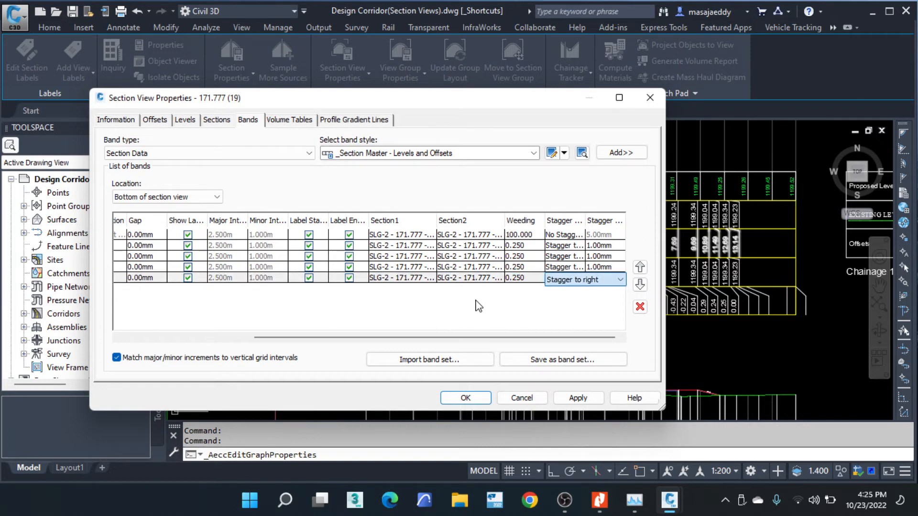
pyautogui.click(476, 301)
pyautogui.click(468, 402)
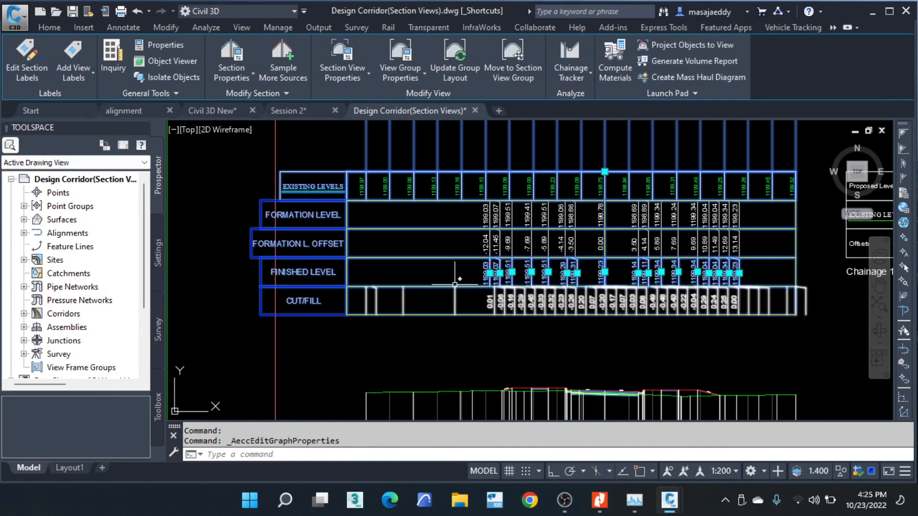
# Step: Reopen the section view's band properties and compare the CUT-FILL band's settings and drawn values with the bands above it
pyautogui.scroll(2, 534, 309)
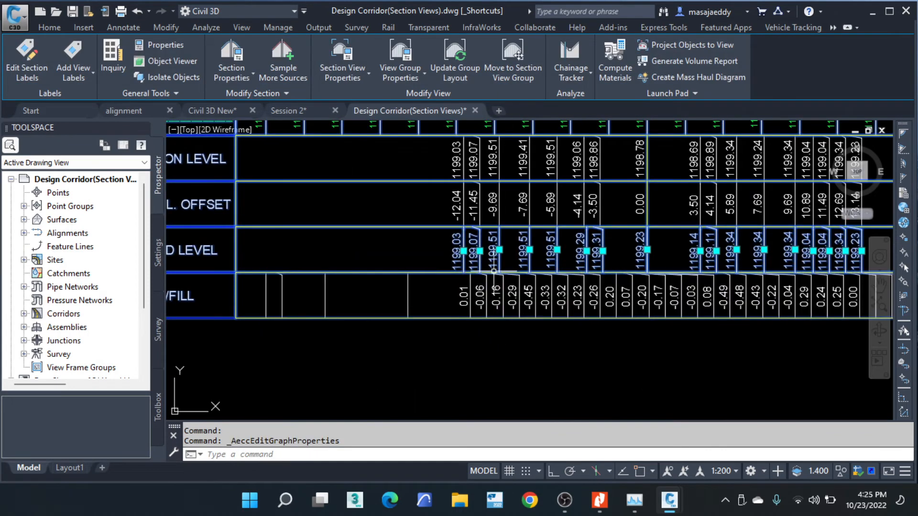
pyautogui.click(338, 75)
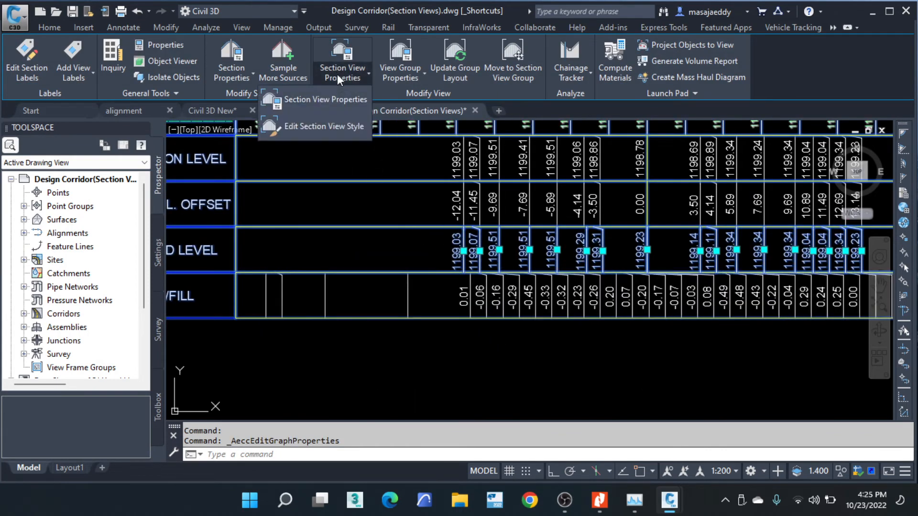
pyautogui.click(323, 94)
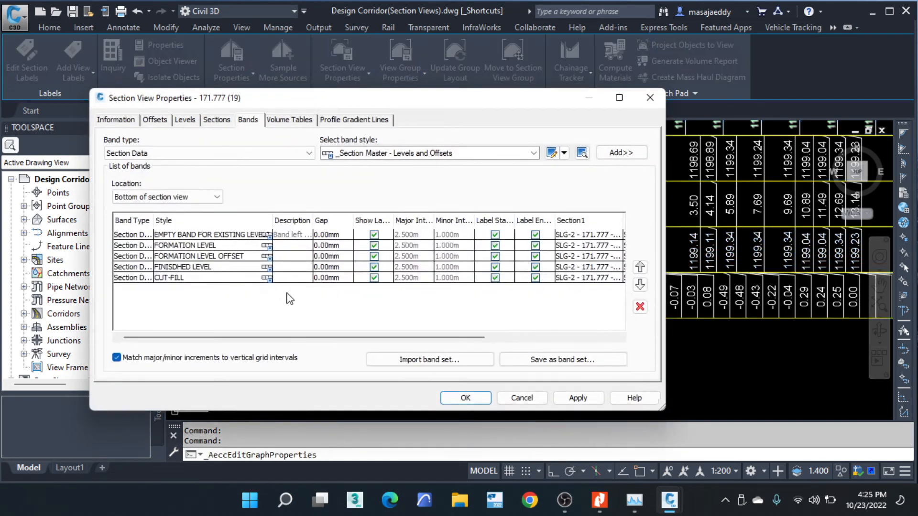
pyautogui.moveTo(447, 337); pyautogui.dragTo(571, 329)
pyautogui.moveTo(543, 105)
pyautogui.mouseDown()
pyautogui.moveTo(499, 106)
pyautogui.moveTo(283, 223)
pyautogui.moveTo(258, 353)
pyautogui.mouseUp()
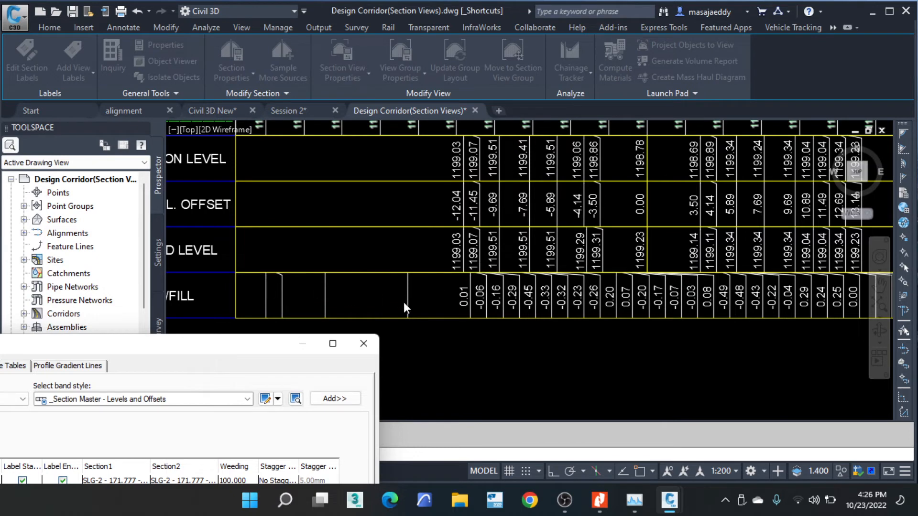
pyautogui.moveTo(269, 348); pyautogui.dragTo(386, 368)
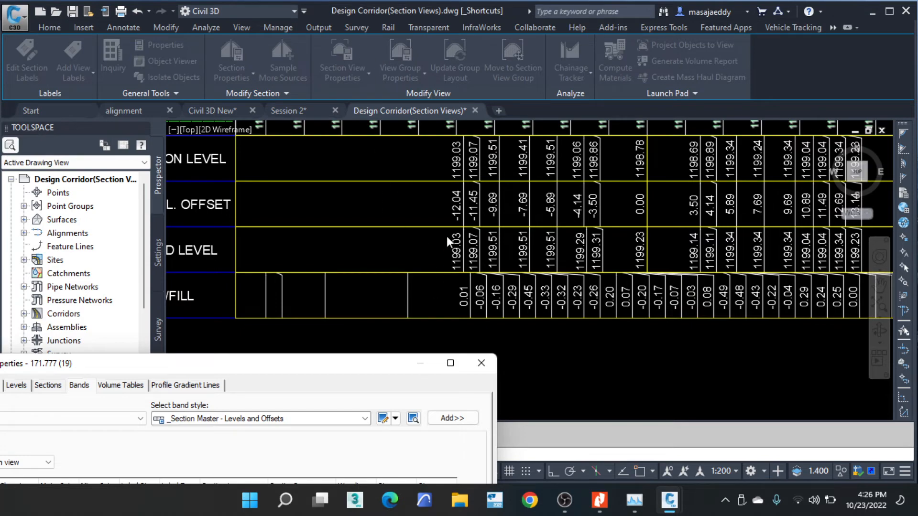
pyautogui.moveTo(381, 364); pyautogui.dragTo(521, 123)
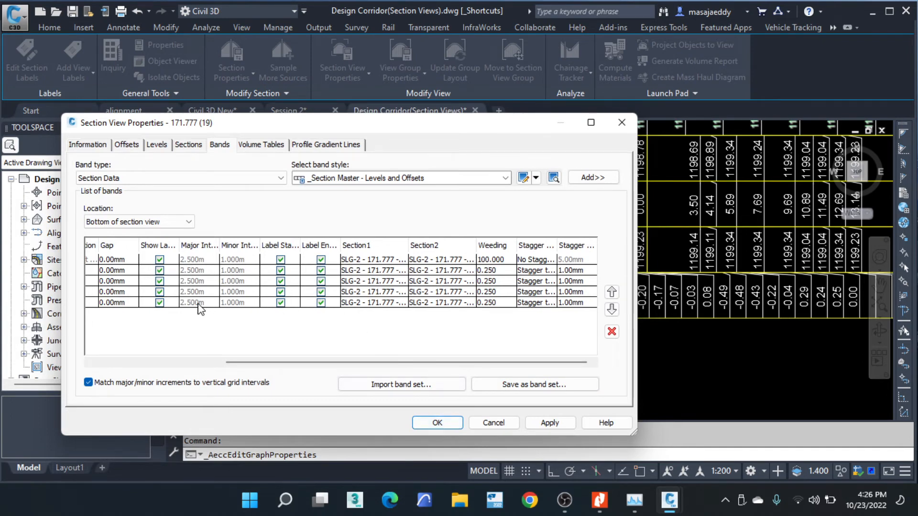
pyautogui.click(181, 362)
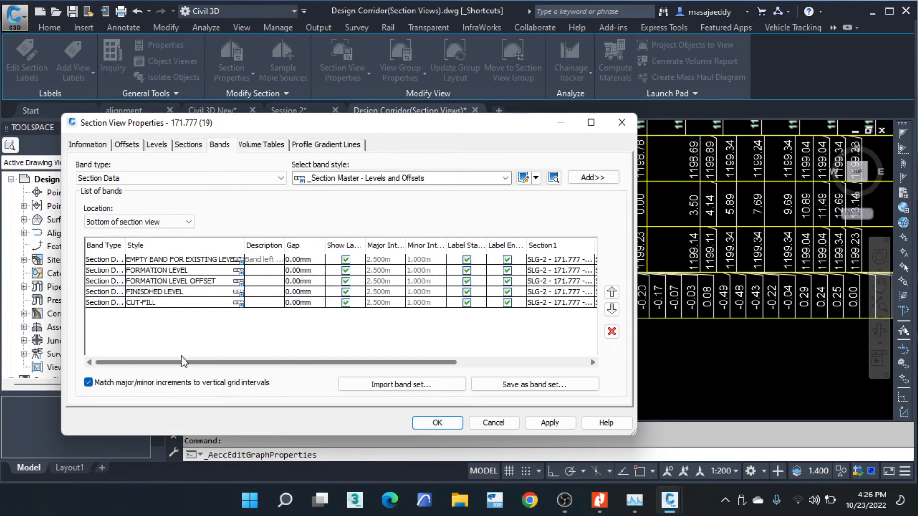
# Step: Check the text contents of the CUT-FILL band style's Gradient Breaks label, leaving them unchanged, and close the section view properties
pyautogui.click(239, 304)
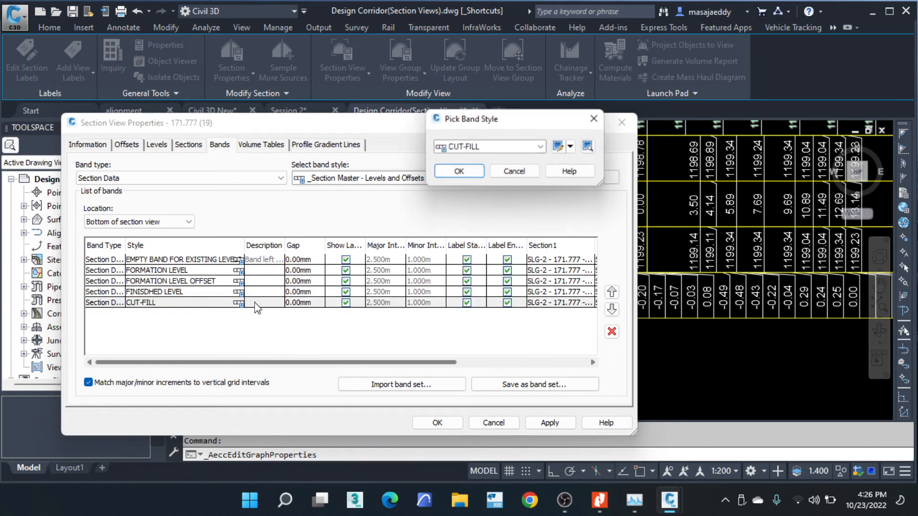
pyautogui.click(572, 147)
pyautogui.click(576, 189)
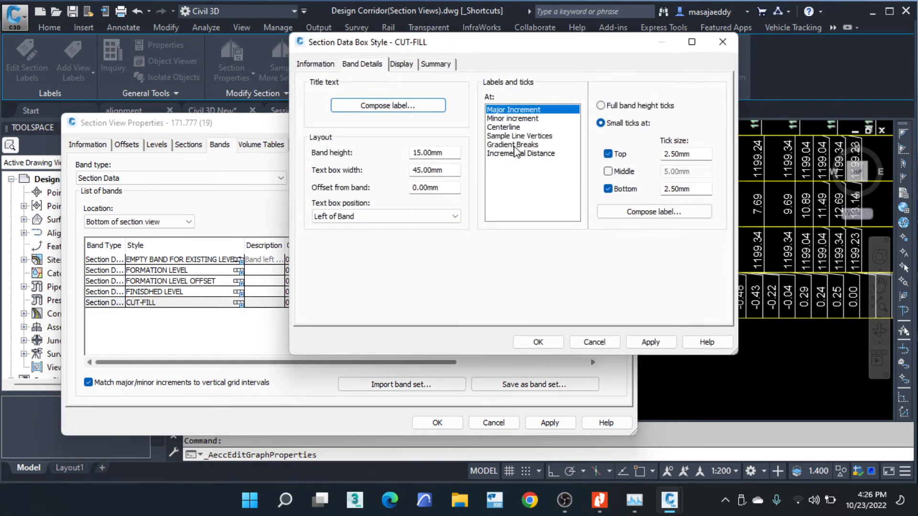
pyautogui.click(514, 145)
pyautogui.click(629, 212)
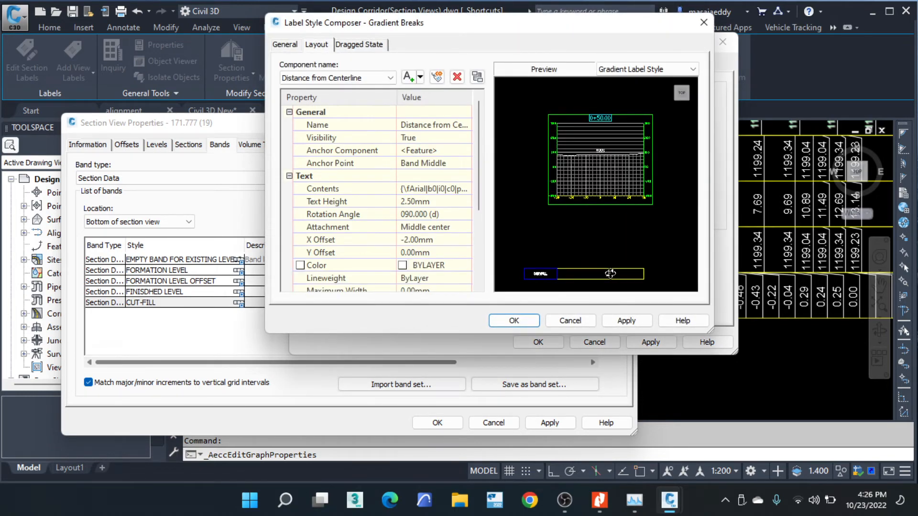
pyautogui.click(444, 188)
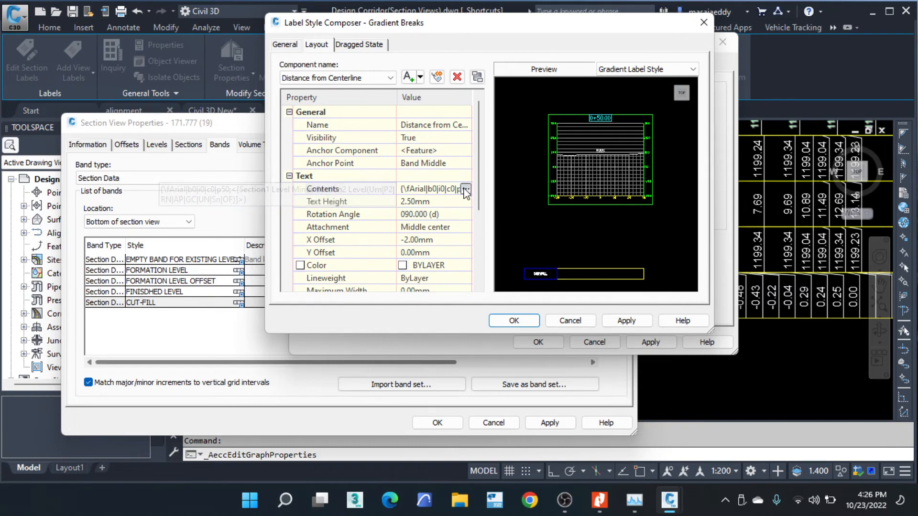
pyautogui.click(465, 189)
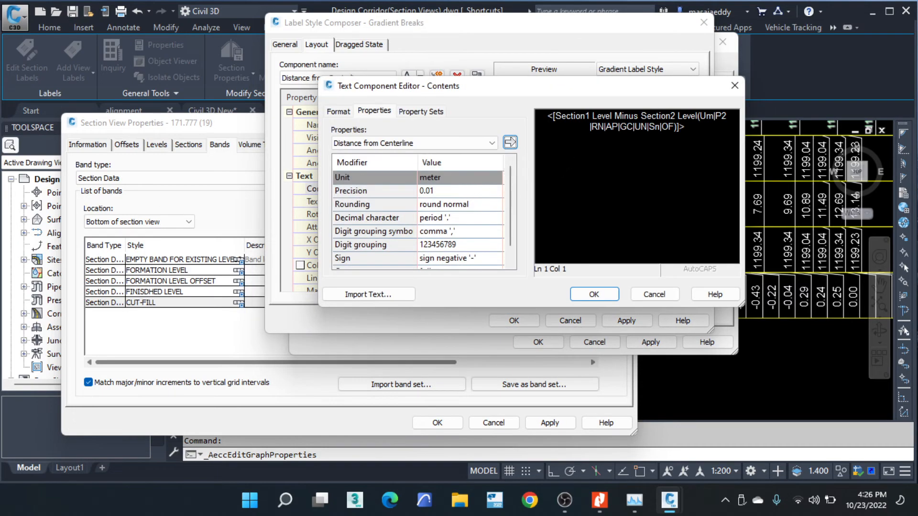
pyautogui.click(594, 294)
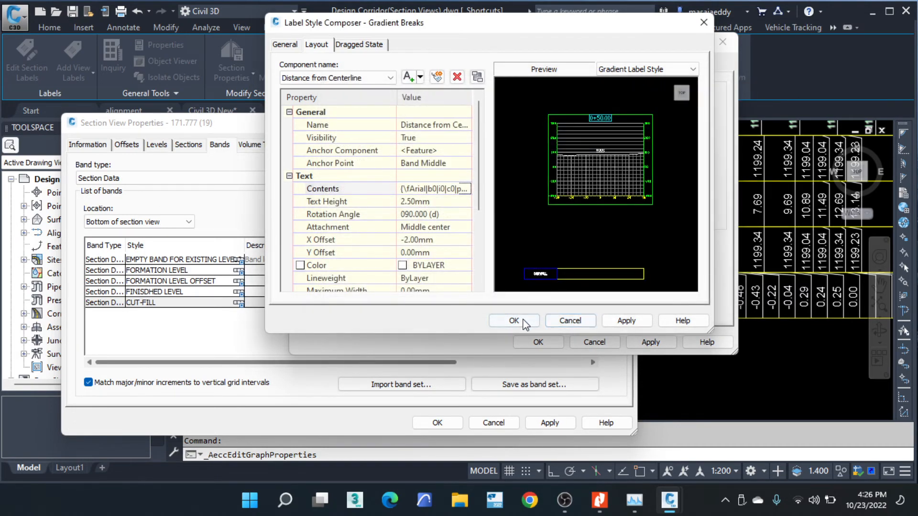
pyautogui.click(517, 321)
pyautogui.click(723, 44)
pyautogui.click(472, 171)
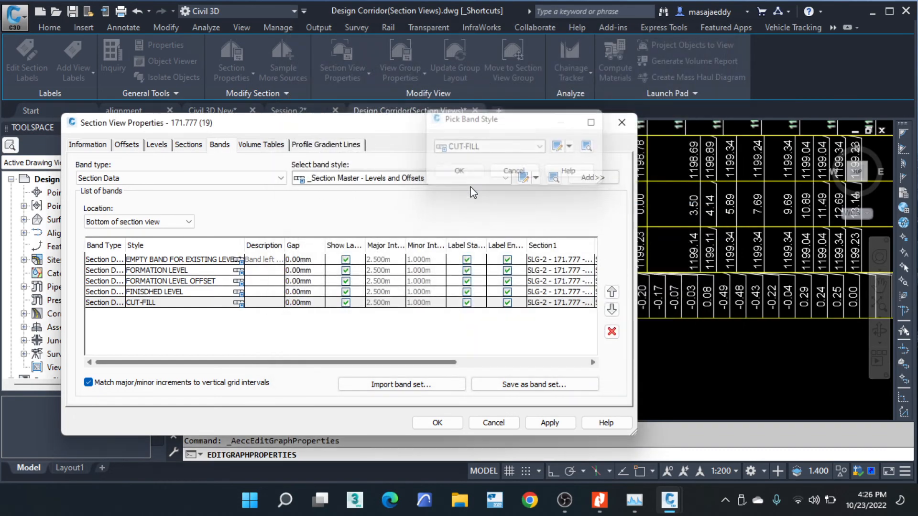
pyautogui.click(437, 422)
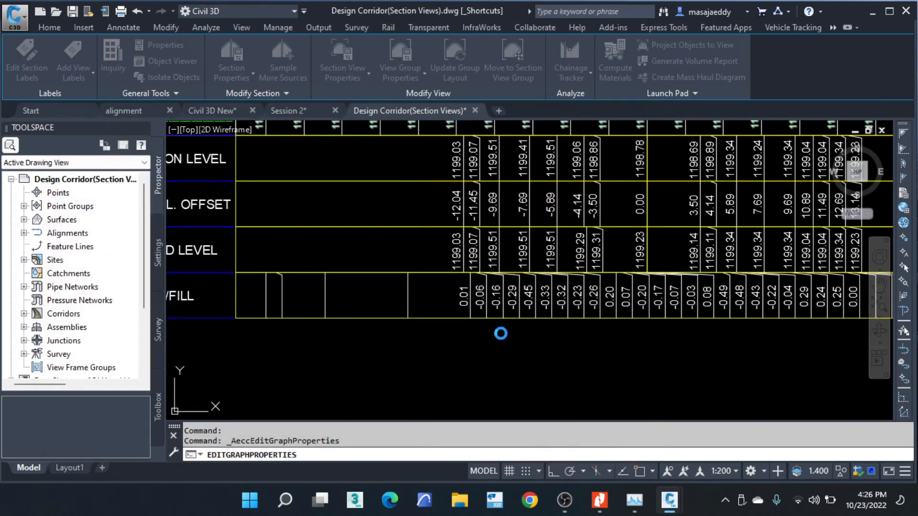
# Step: Deselect the section view and inspect the drawn CUT/FILL band against the formation and finished level bands
pyautogui.scroll(-5, 306, 262)
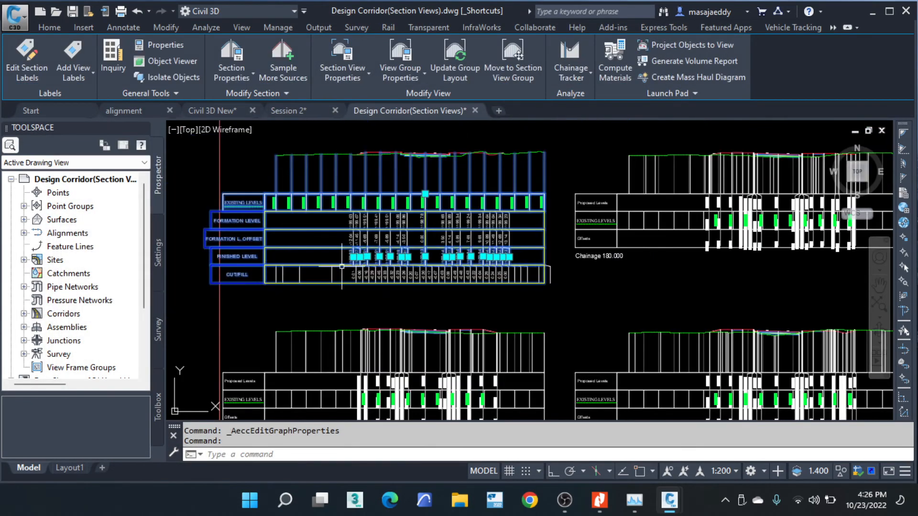
pyautogui.press('Escape')
pyautogui.press('Escape')
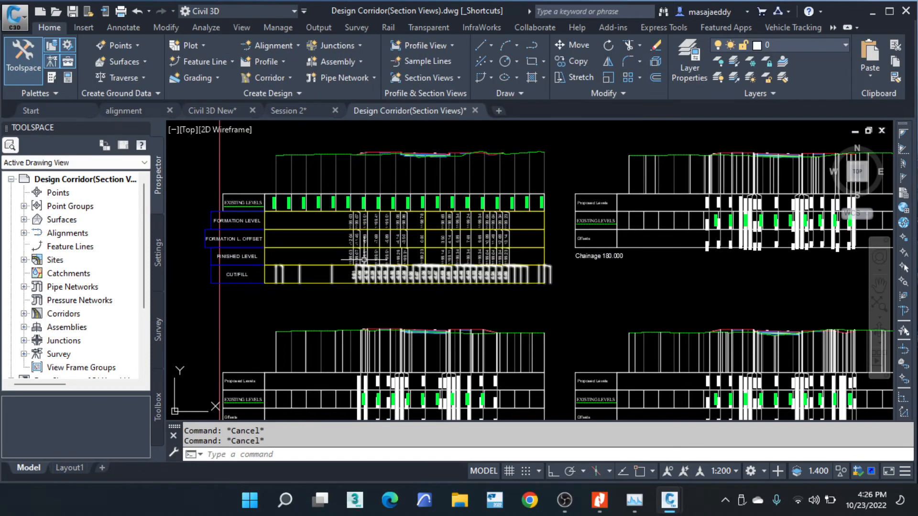
pyautogui.scroll(1, 328, 273)
pyautogui.scroll(-2, 443, 279)
pyautogui.scroll(3, 440, 270)
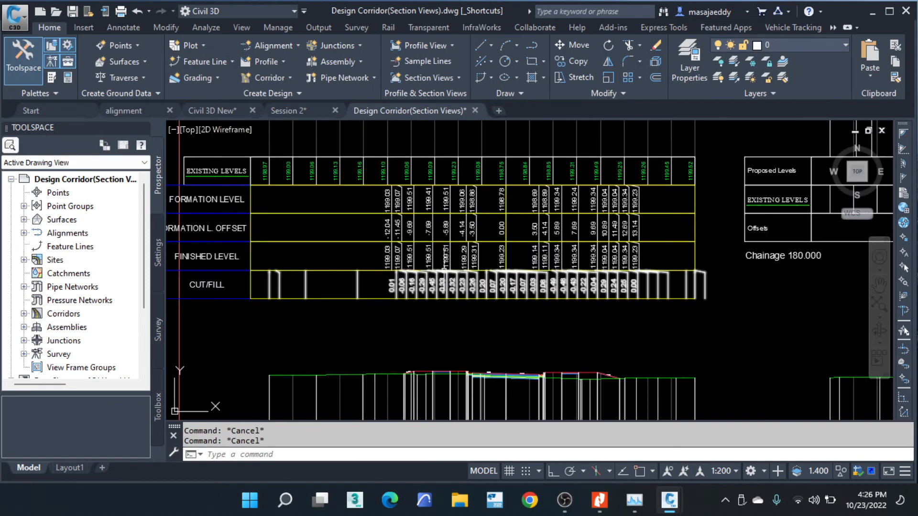
pyautogui.scroll(1, 408, 287)
pyautogui.scroll(1, 348, 261)
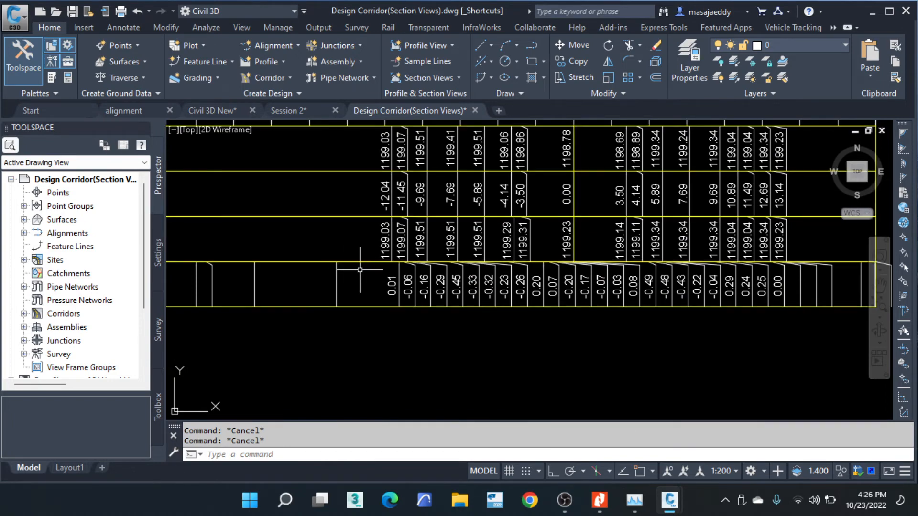
pyautogui.click(350, 263)
pyautogui.scroll(4, 399, 262)
pyautogui.scroll(-7, 419, 251)
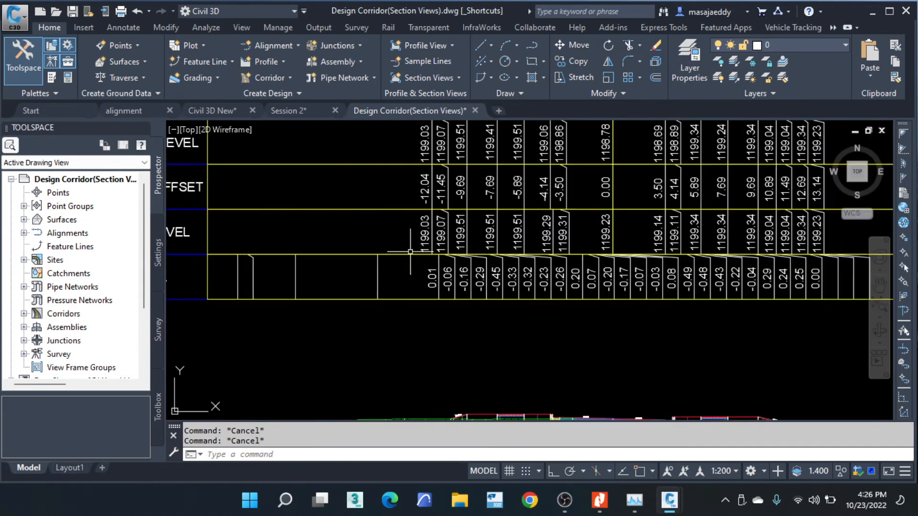
pyautogui.scroll(-2, 406, 255)
pyautogui.scroll(2, 349, 249)
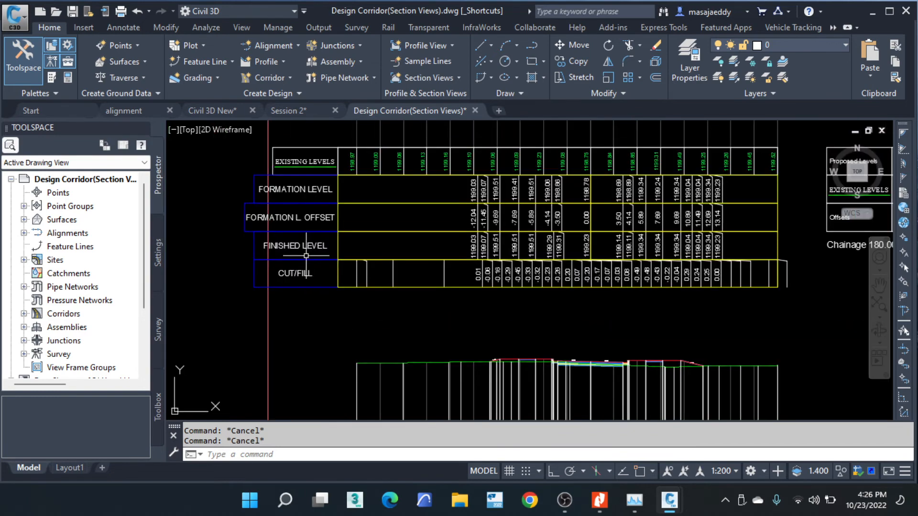
pyautogui.click(336, 244)
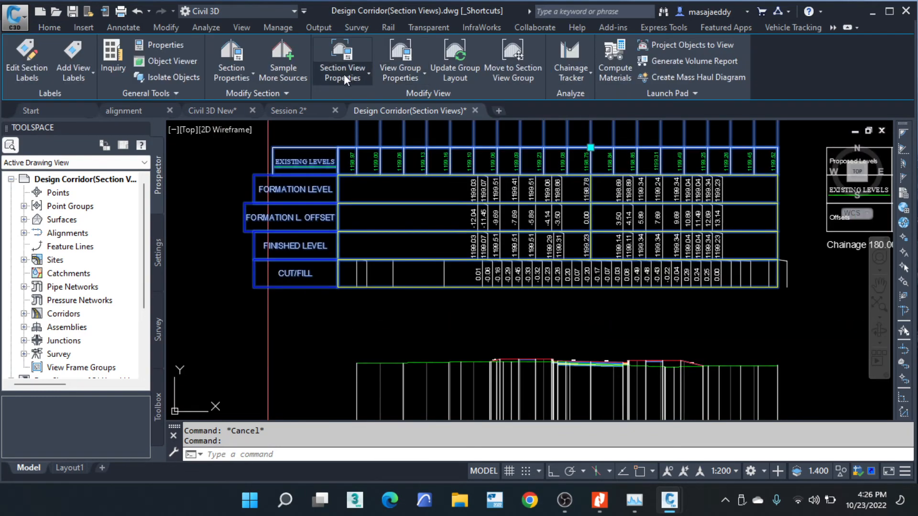
pyautogui.click(342, 78)
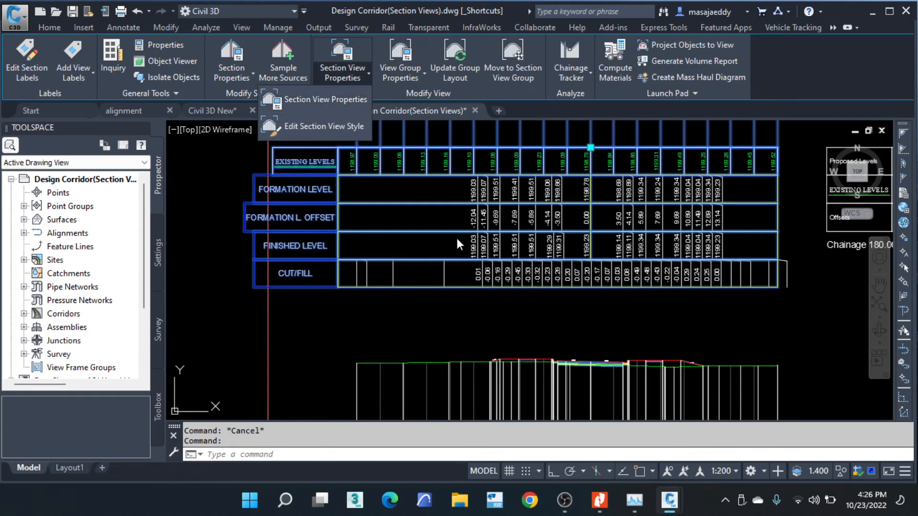
pyautogui.click(451, 224)
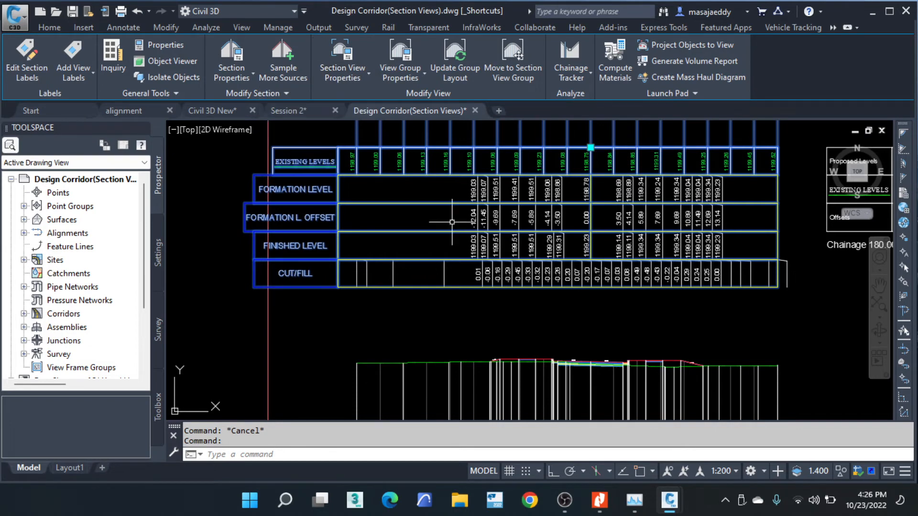
pyautogui.press('Escape')
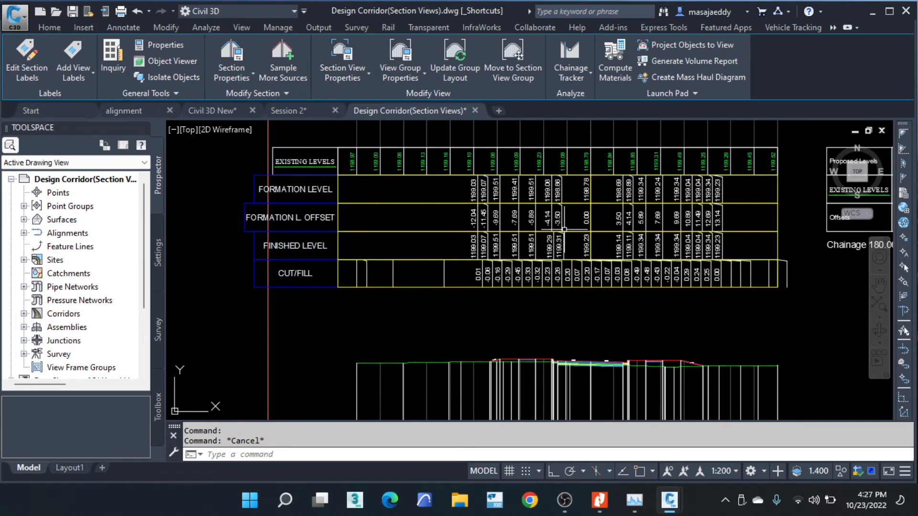
pyautogui.press('Escape')
pyautogui.scroll(-2, 495, 315)
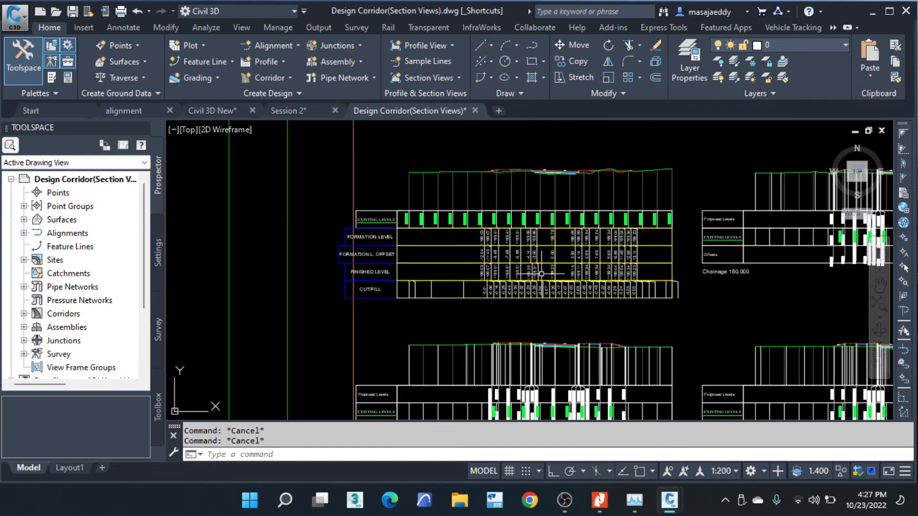
pyautogui.scroll(2, 431, 184)
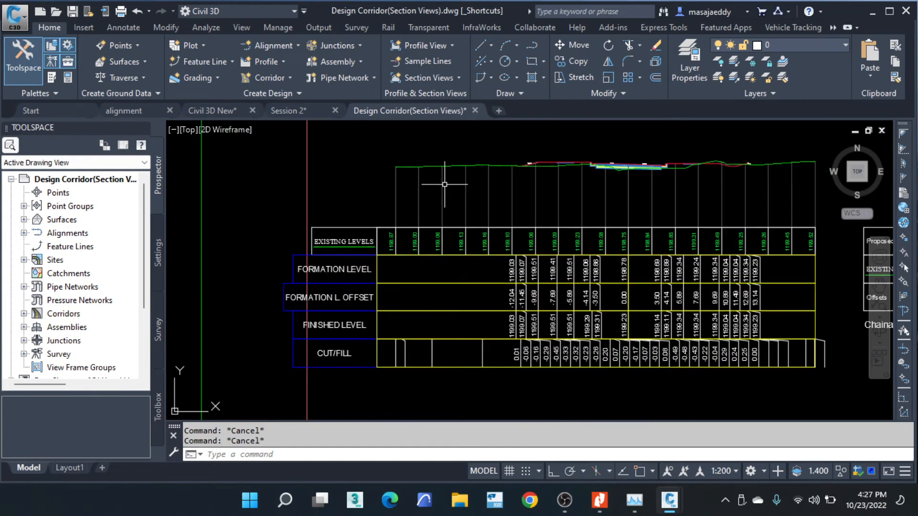
# Step: Select the section view with the new bands and look over its view group's properties
pyautogui.click(434, 186)
pyautogui.click(423, 191)
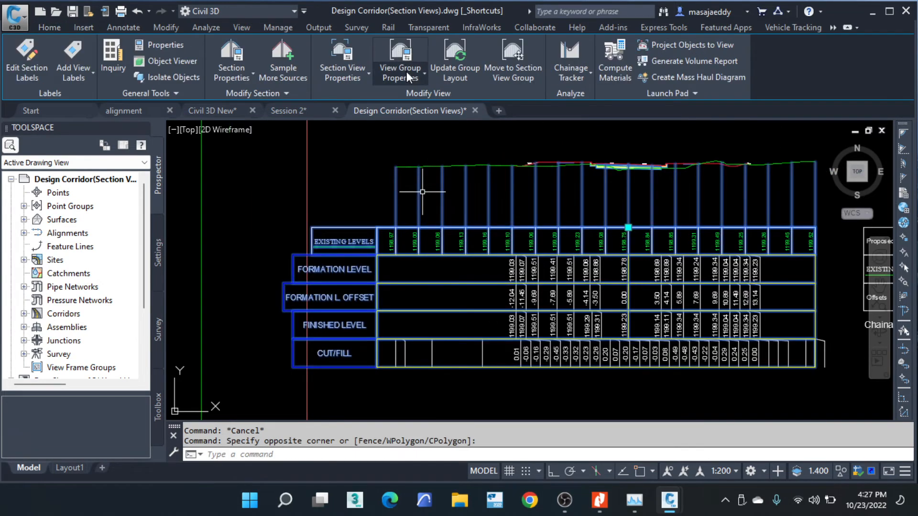
pyautogui.click(403, 77)
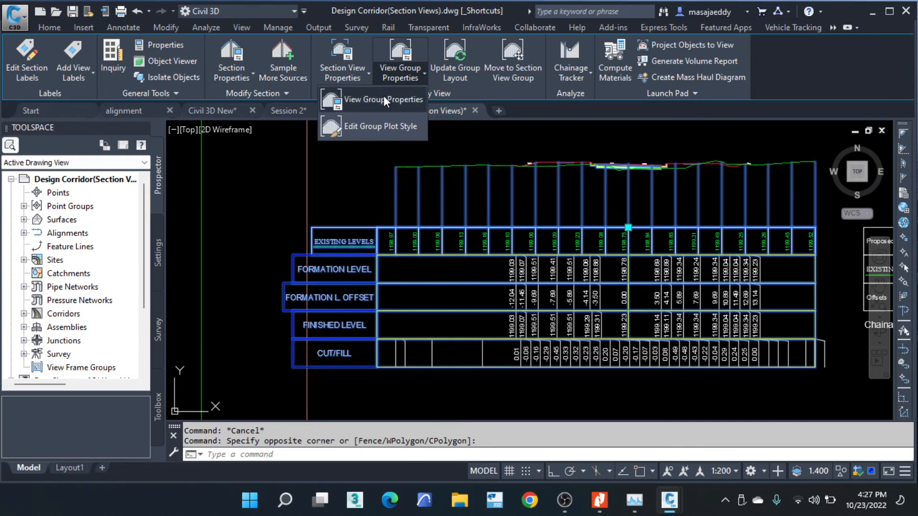
pyautogui.click(383, 99)
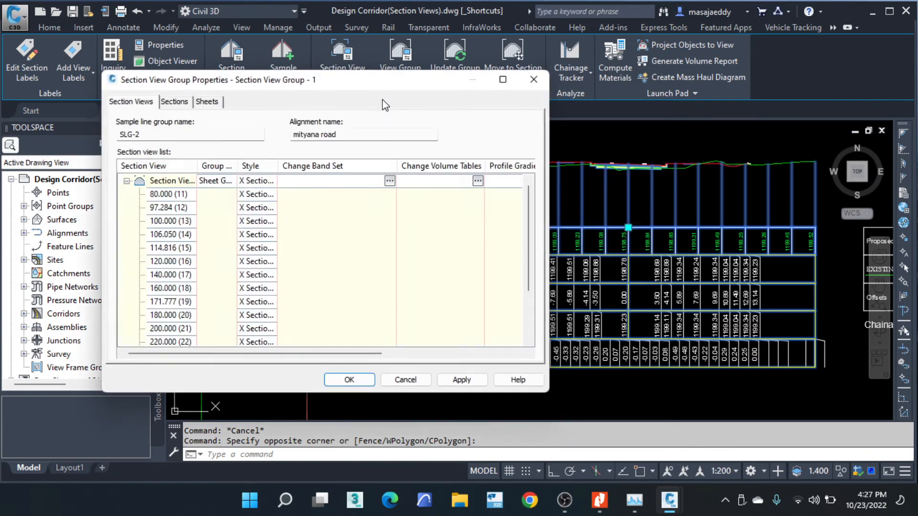
pyautogui.click(532, 80)
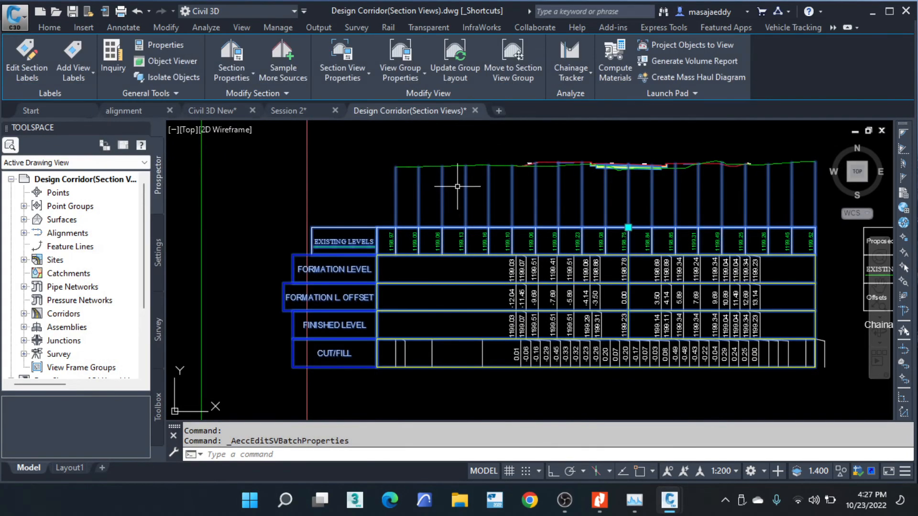
# Step: Save the section view's bands as a new band set named ZADECAD and accept the section view properties
pyautogui.click(352, 80)
pyautogui.click(327, 99)
pyautogui.click(525, 163)
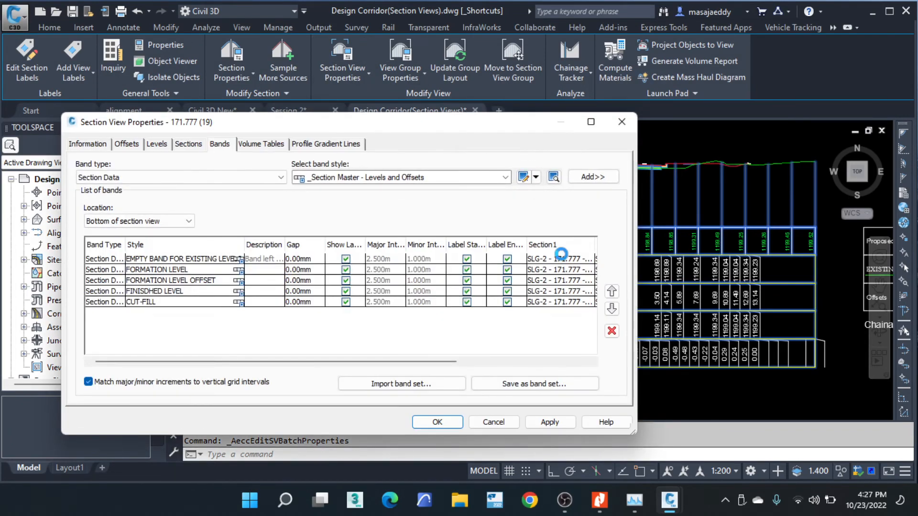
pyautogui.click(529, 384)
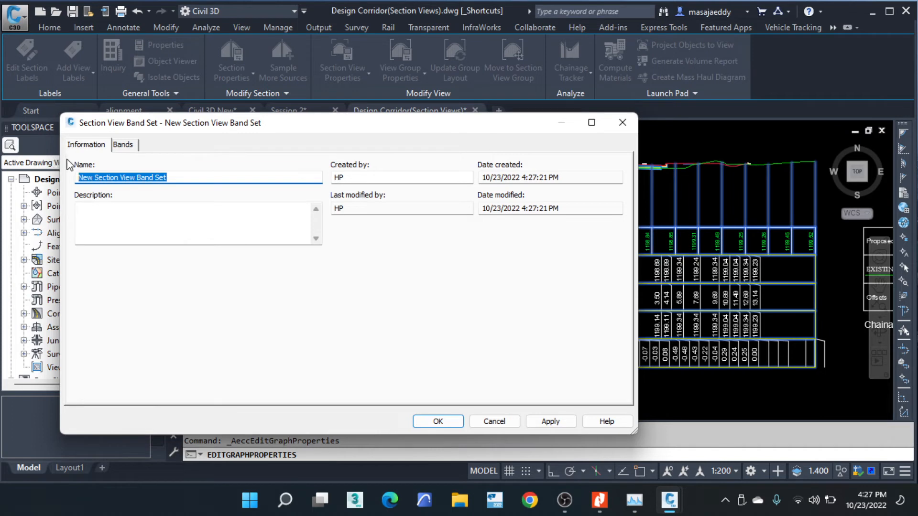
pyautogui.write('ZADECAD')
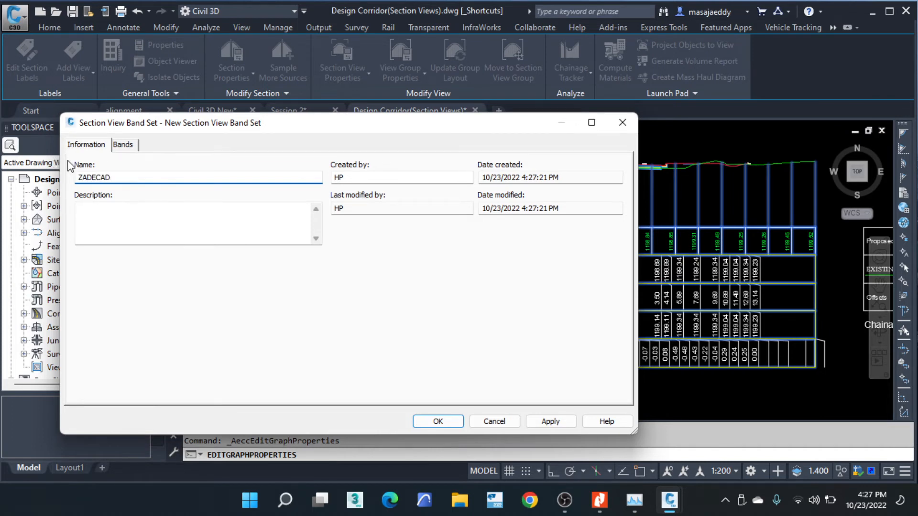
pyautogui.click(125, 144)
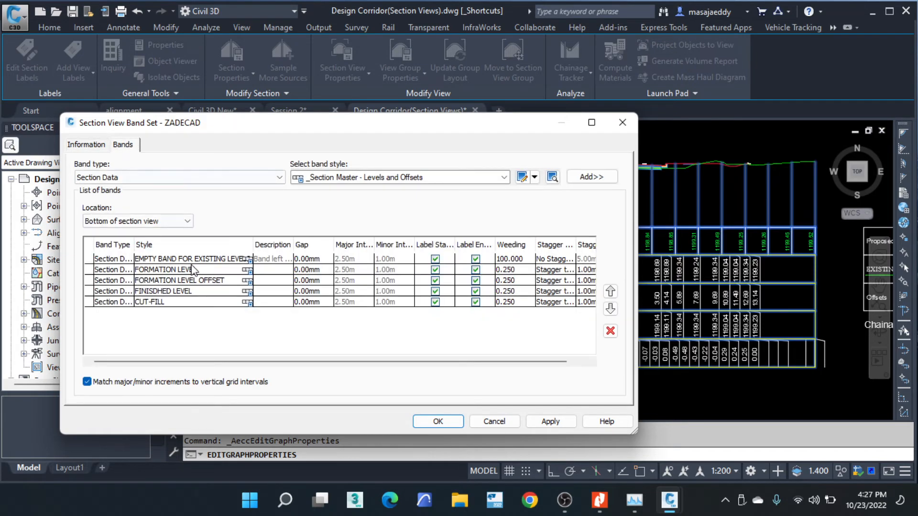
pyautogui.click(445, 424)
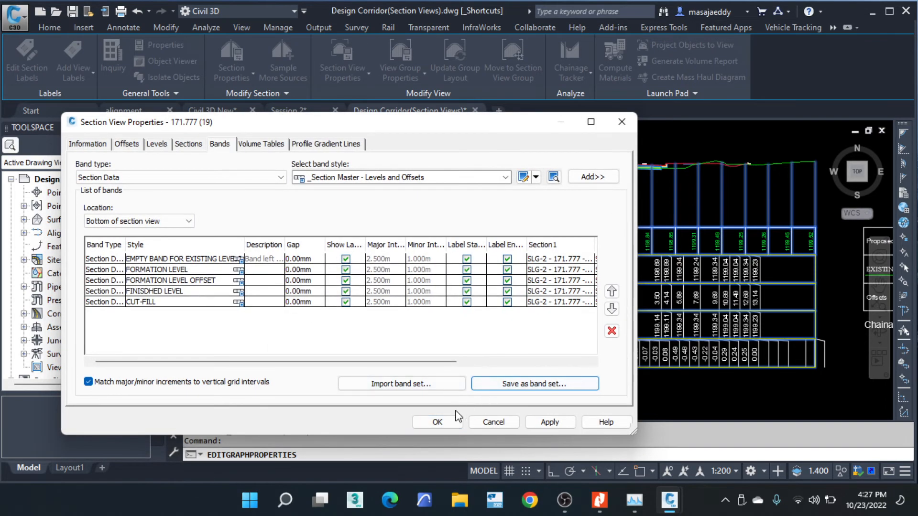
pyautogui.click(437, 419)
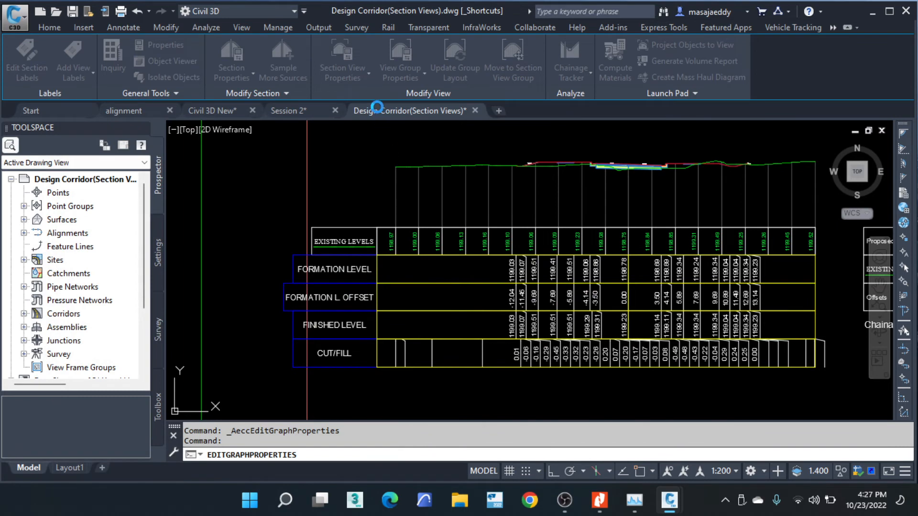
# Step: Remove all existing bands from the bottom-of-section-view band list of Section View Group - 1
pyautogui.click(407, 75)
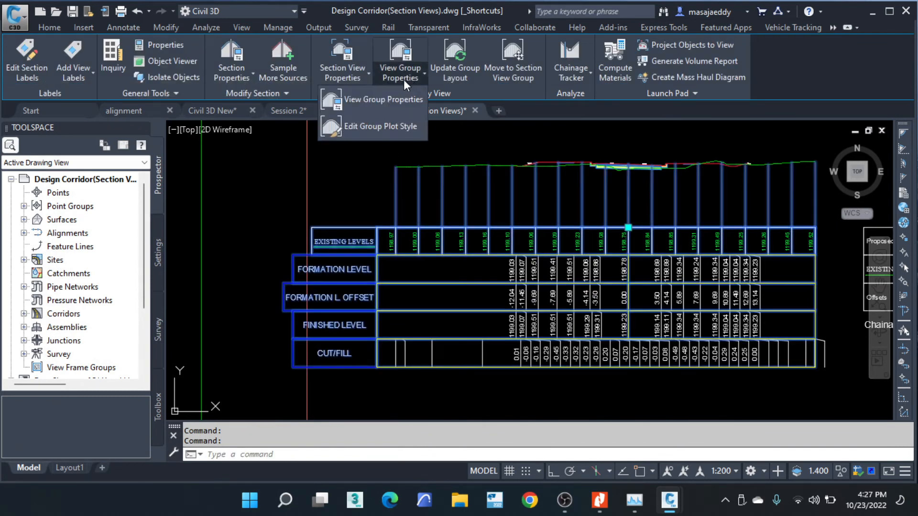
pyautogui.click(377, 97)
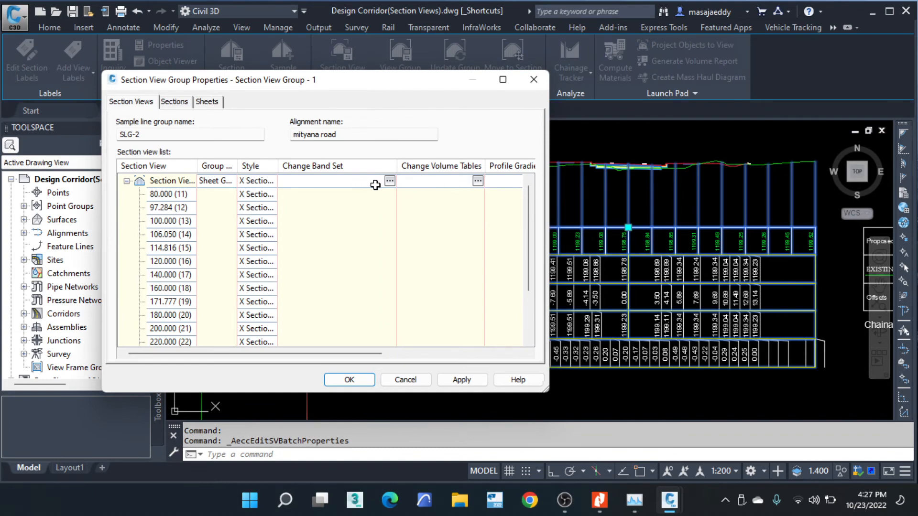
pyautogui.click(390, 181)
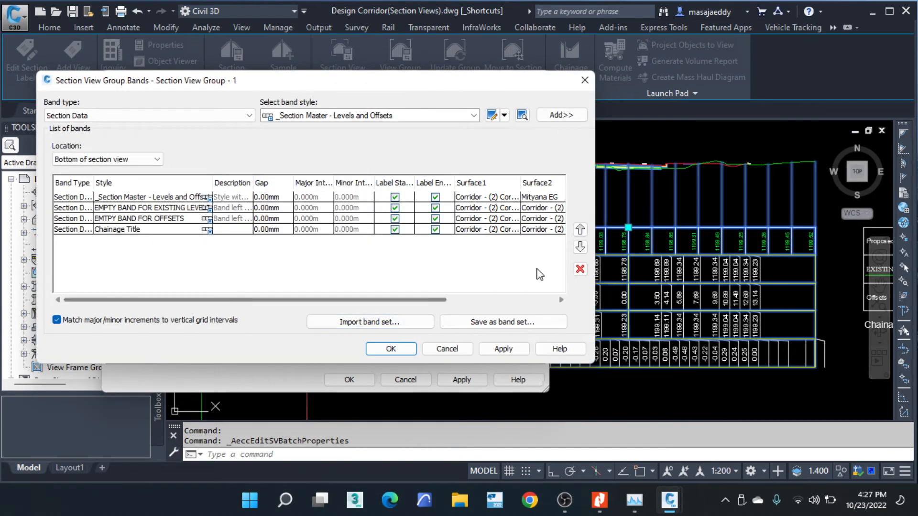
pyautogui.click(152, 198)
pyautogui.click(580, 269)
pyautogui.click(579, 269)
pyautogui.click(580, 269)
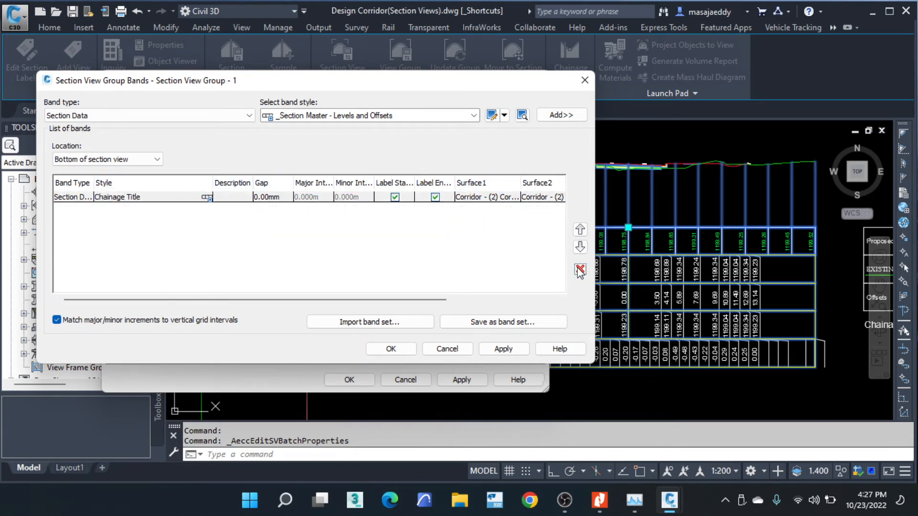
pyautogui.click(580, 269)
# Step: Import the ZADECAD band set into Section View Group - 1 and accept the group properties
pyautogui.click(395, 322)
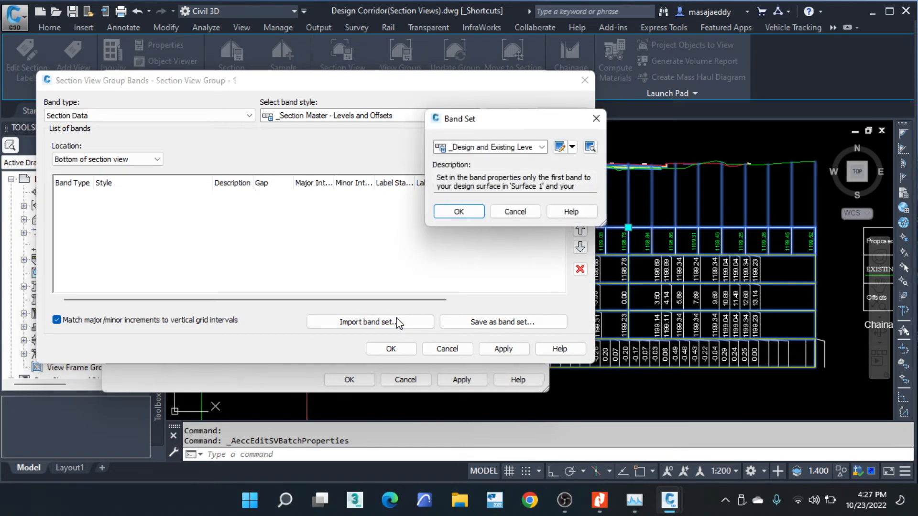
pyautogui.click(541, 147)
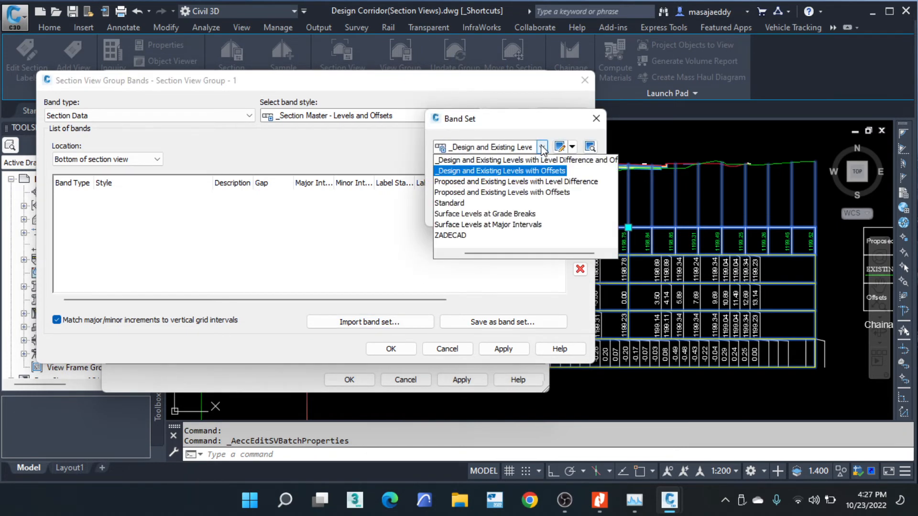
pyautogui.click(449, 236)
pyautogui.click(447, 235)
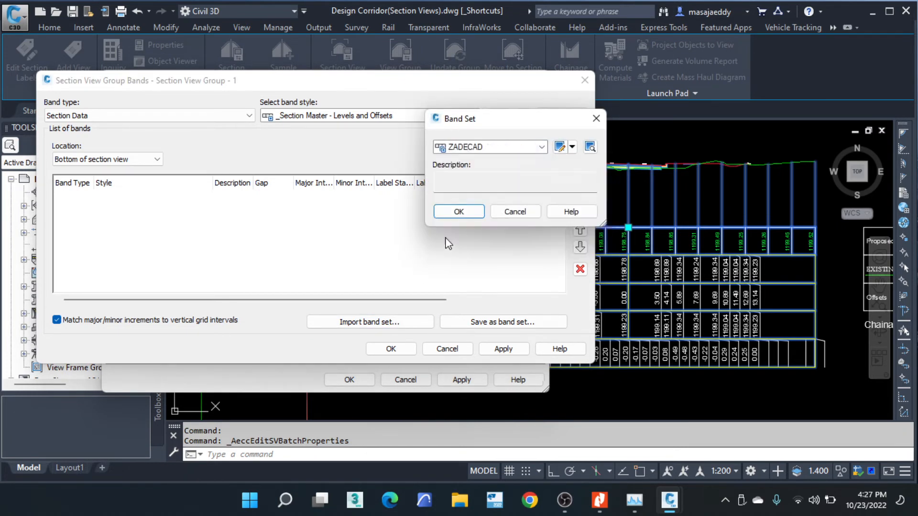
pyautogui.click(470, 222)
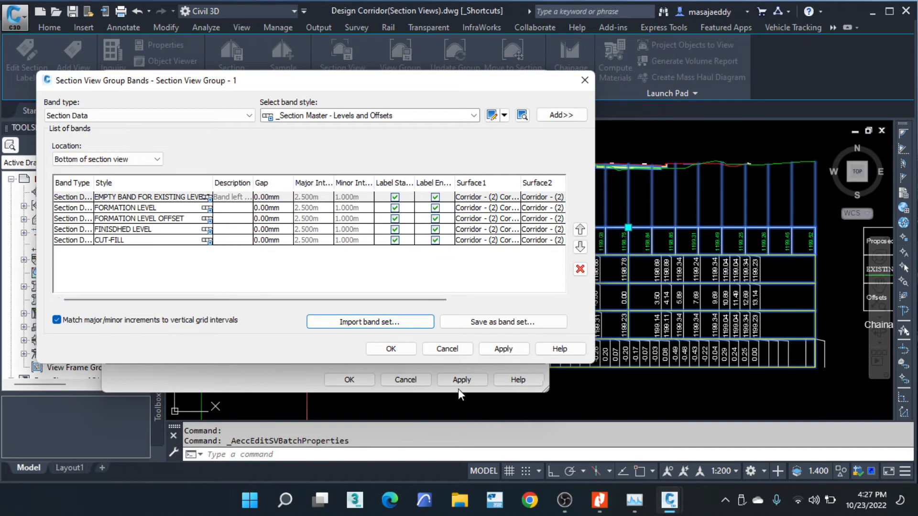
pyautogui.click(389, 349)
pyautogui.click(360, 379)
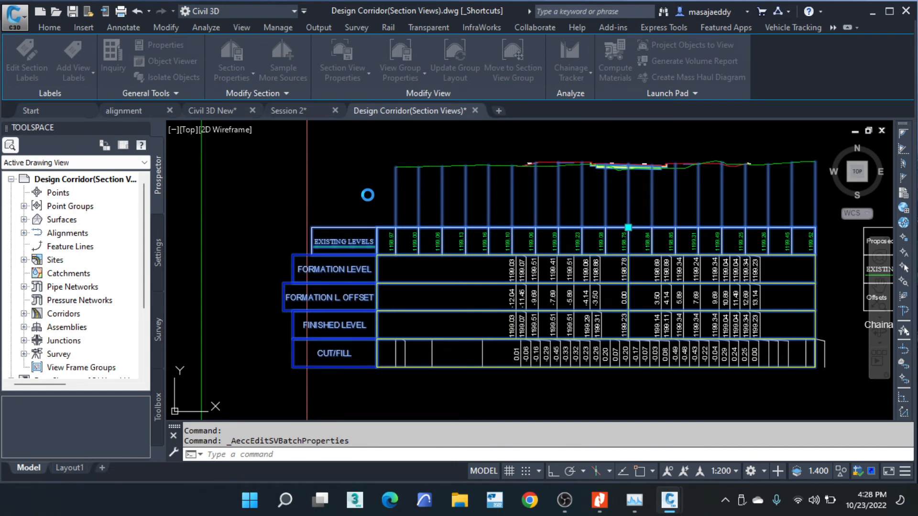
# Step: Inspect the imported bands on the section views across the sheets and clear the selection
pyautogui.scroll(-4, 367, 195)
pyautogui.scroll(-5, 369, 195)
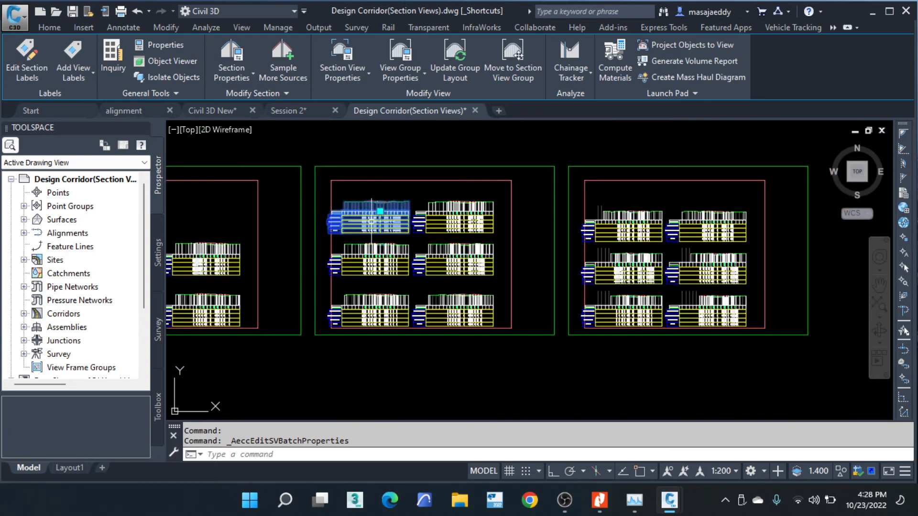
pyautogui.scroll(8, 665, 229)
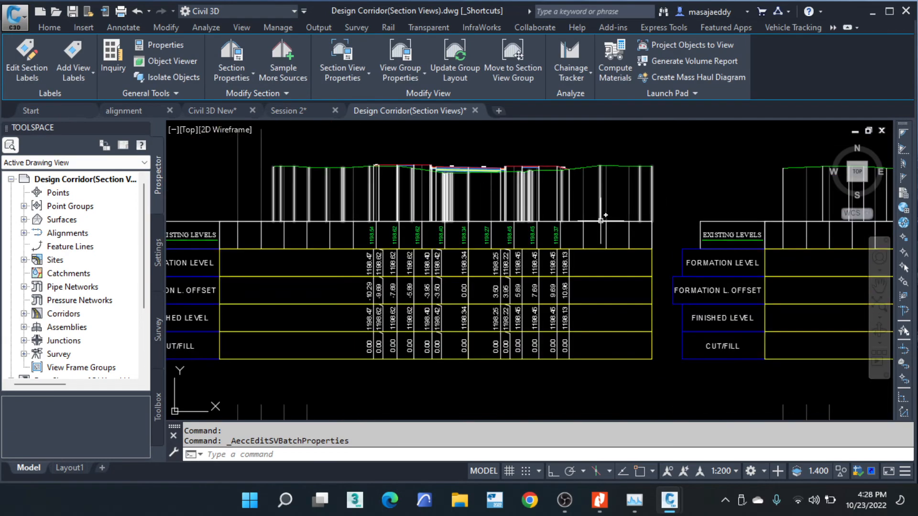
pyautogui.scroll(-8, 603, 218)
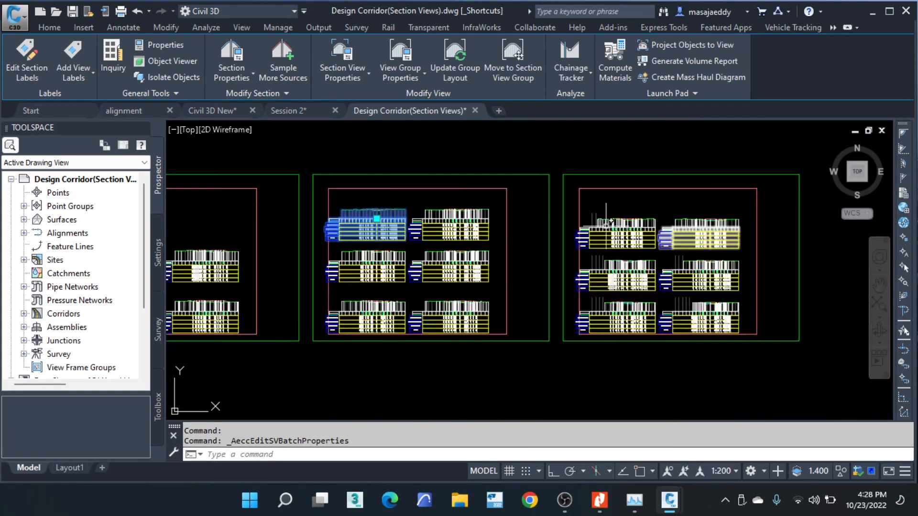
pyautogui.scroll(6, 345, 221)
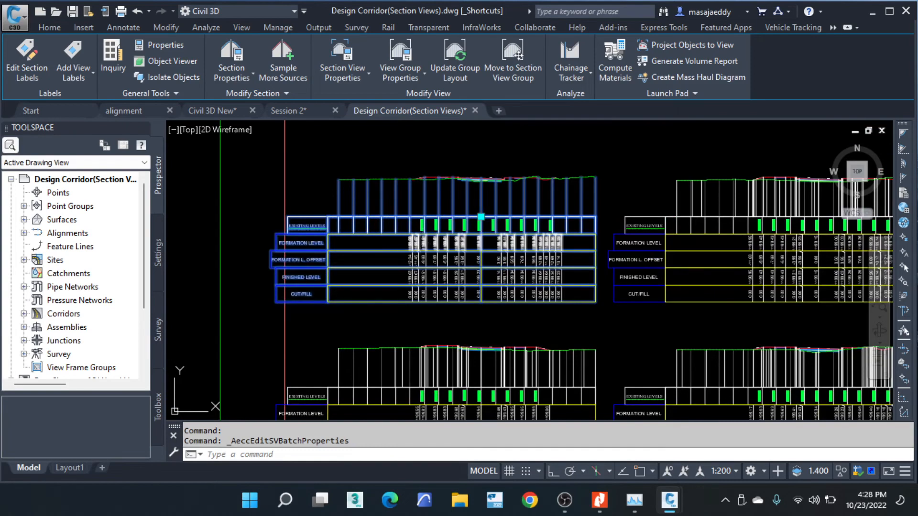
pyautogui.press('Escape')
pyautogui.press('Escape')
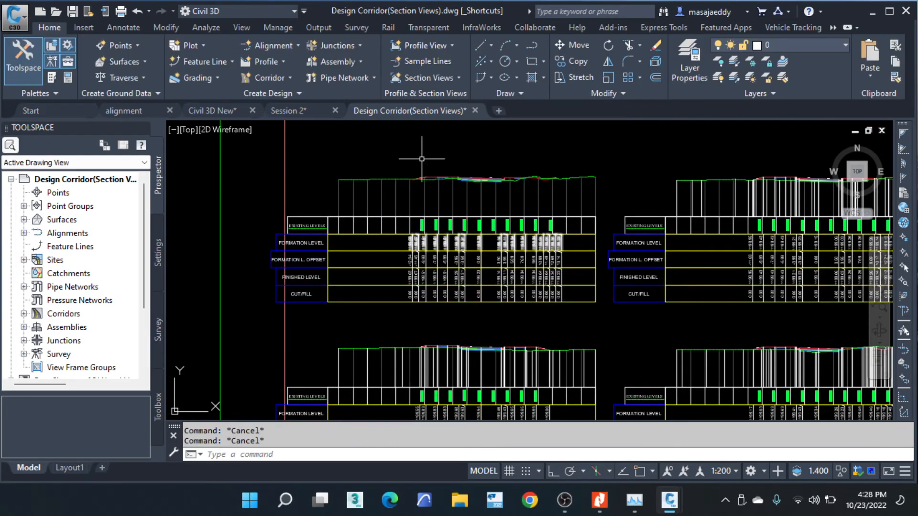
# Step: Undo the band set import on the section view group
pyautogui.click(137, 7)
pyautogui.click(137, 8)
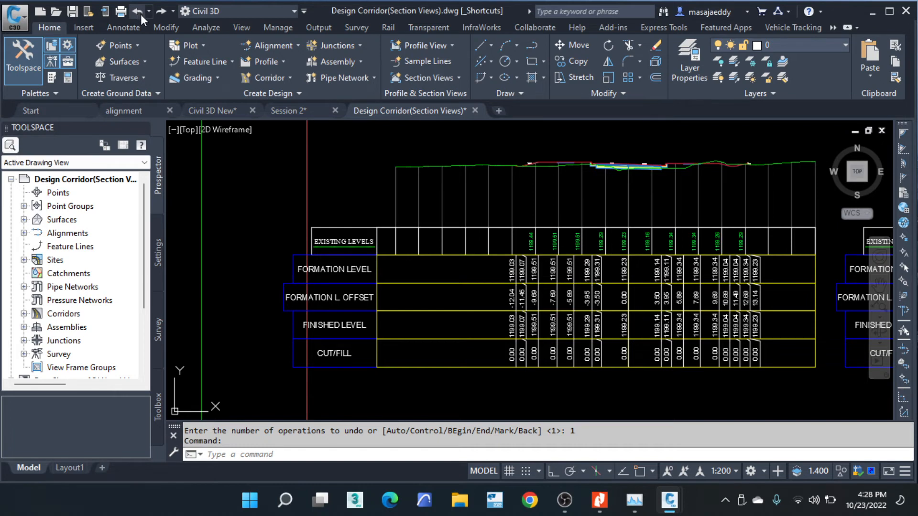
pyautogui.click(139, 12)
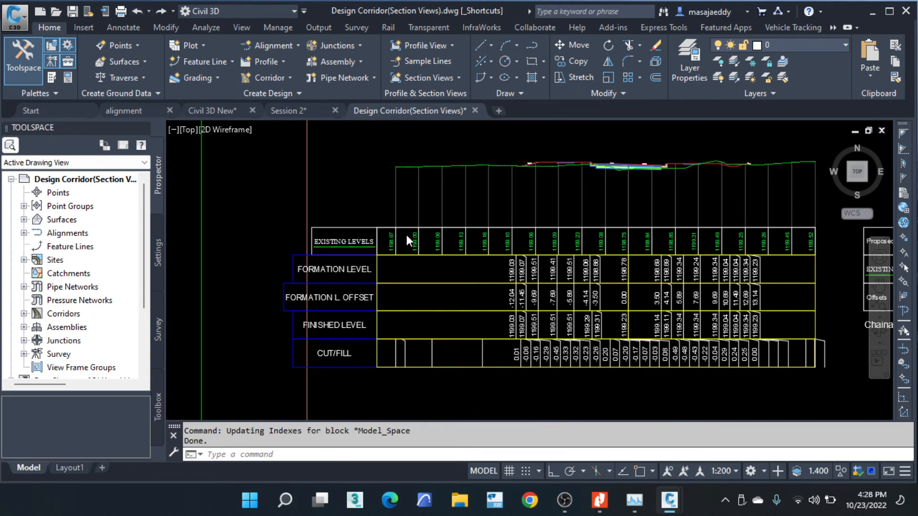
# Step: Save the bands of the section view with the custom bands as band set ZADECAD 2 and accept its properties
pyautogui.scroll(-8, 409, 235)
pyautogui.scroll(5, 446, 239)
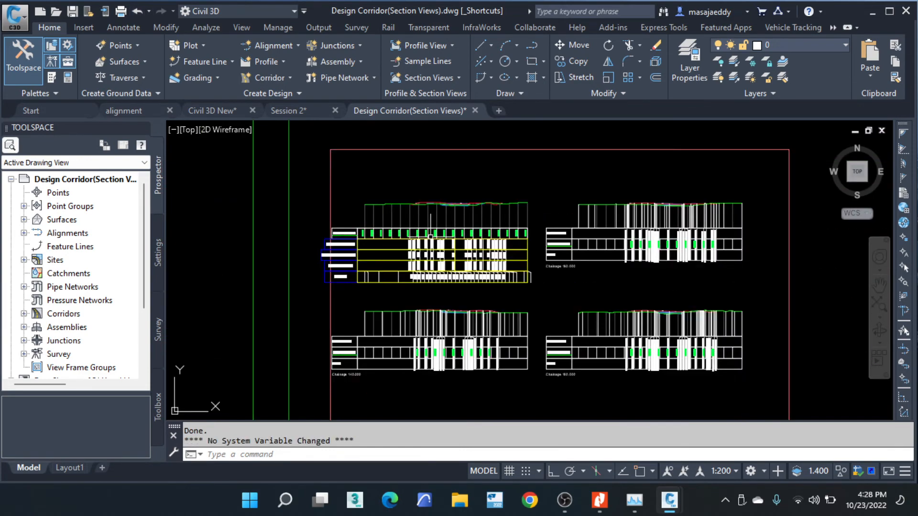
pyautogui.scroll(4, 378, 230)
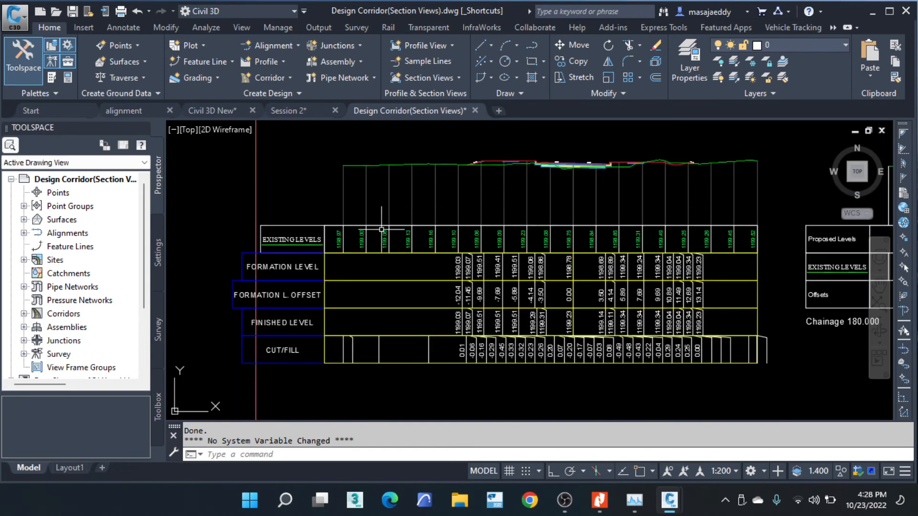
pyautogui.click(333, 198)
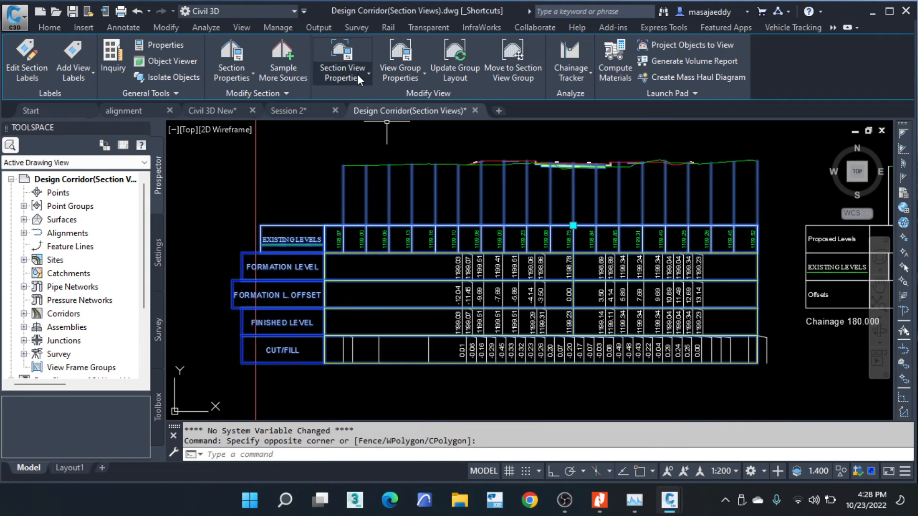
pyautogui.click(341, 77)
pyautogui.click(325, 101)
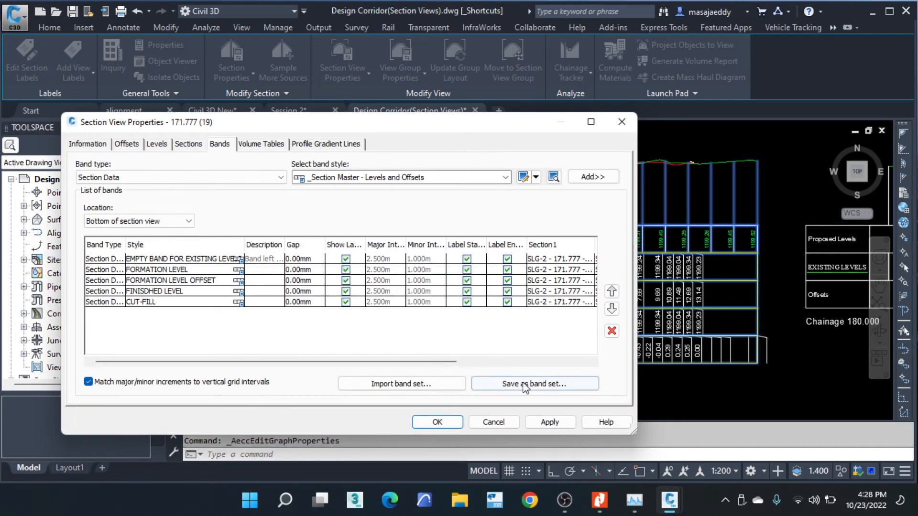
pyautogui.click(531, 384)
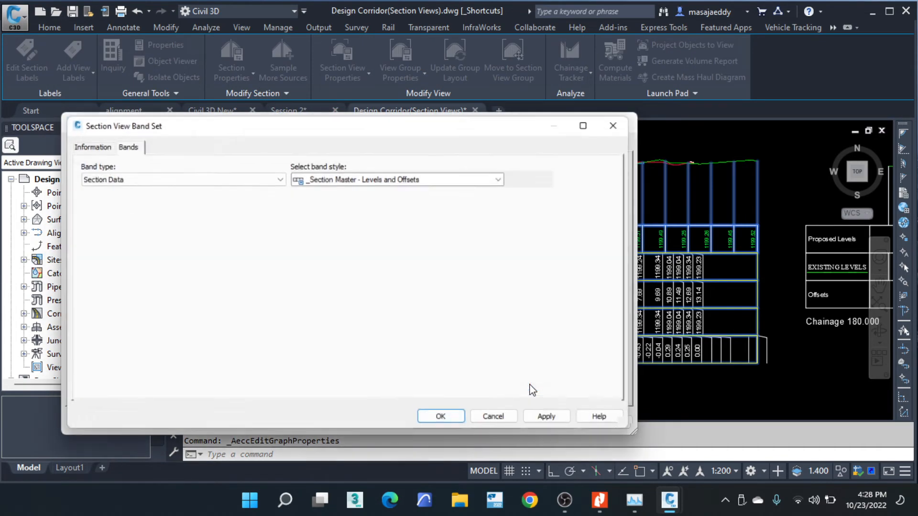
pyautogui.click(107, 145)
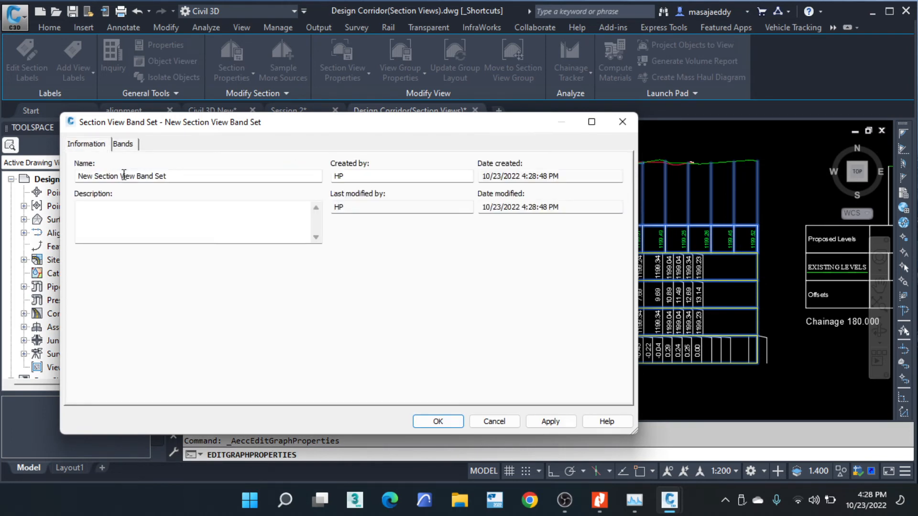
pyautogui.moveTo(162, 178); pyautogui.dragTo(57, 173)
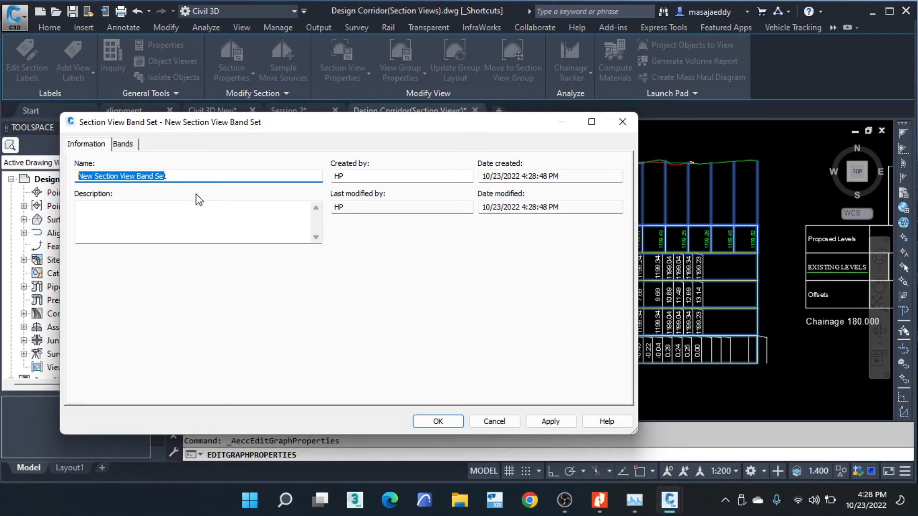
pyautogui.write('t')
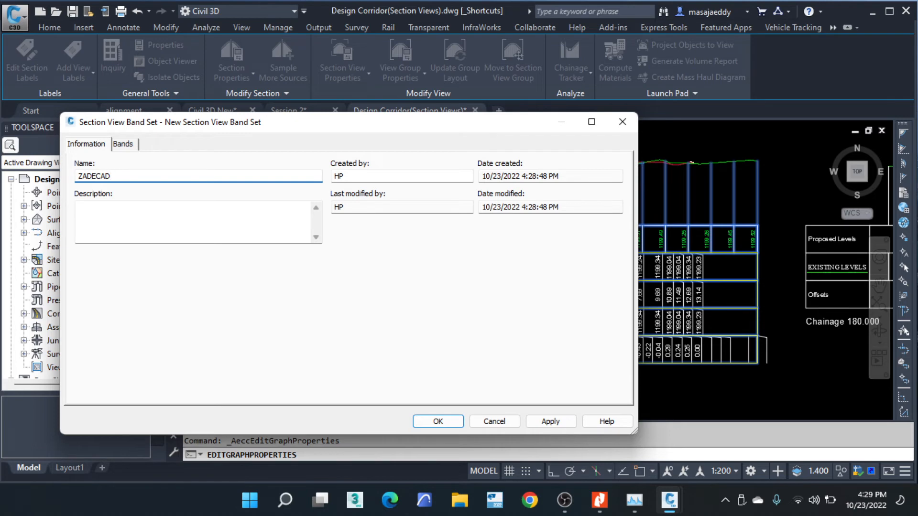
pyautogui.click(451, 423)
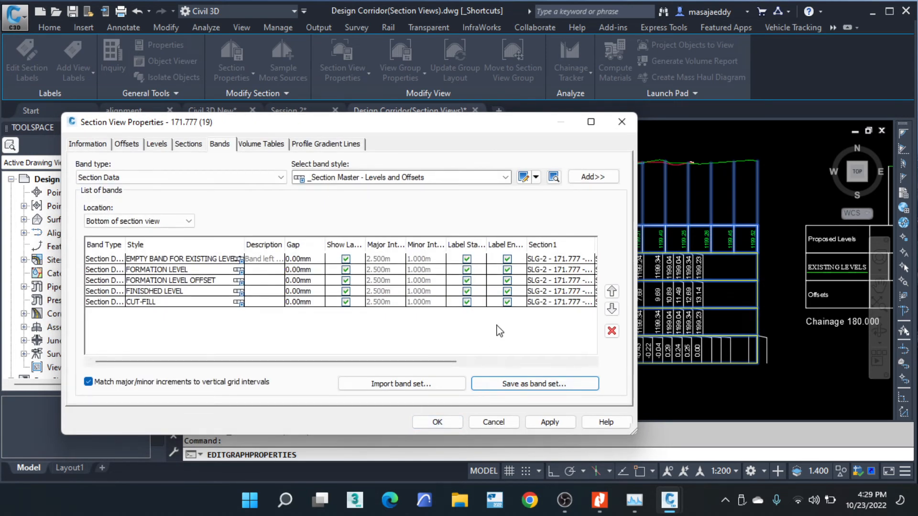
pyautogui.click(437, 421)
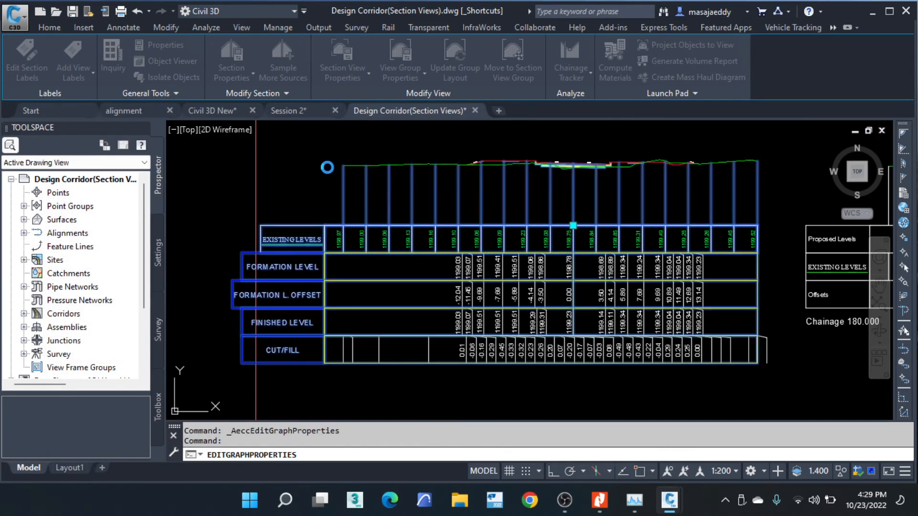
# Step: Select the chainage 180.000 section view and open the band settings of its whole section view group
pyautogui.scroll(-3, 418, 210)
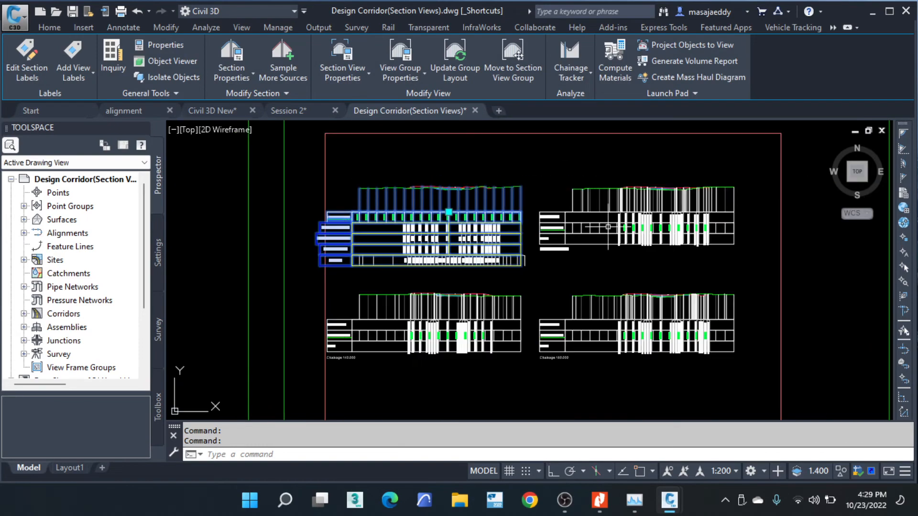
pyautogui.scroll(5, 617, 215)
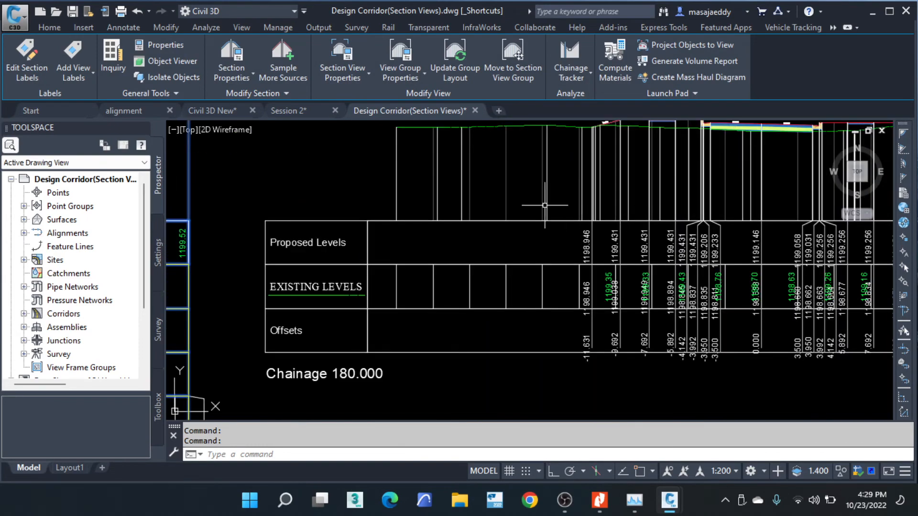
pyautogui.click(506, 221)
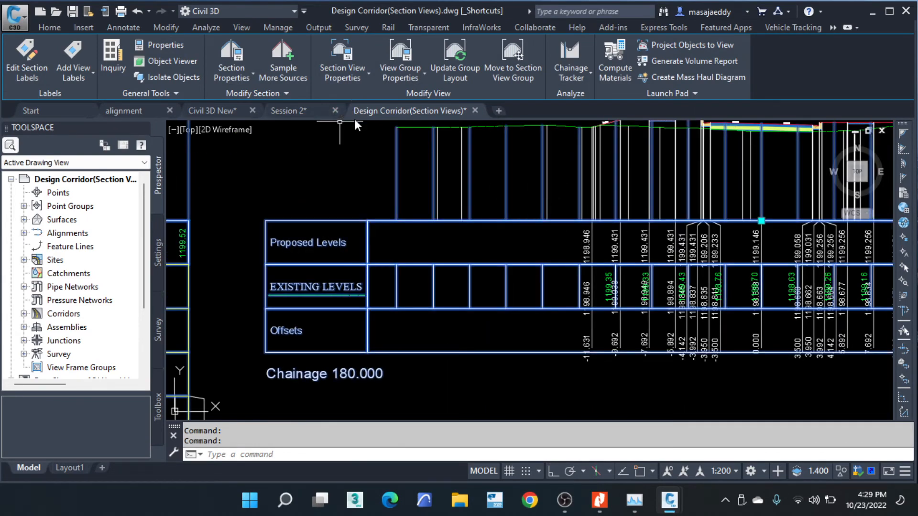
pyautogui.click(407, 73)
pyautogui.click(374, 99)
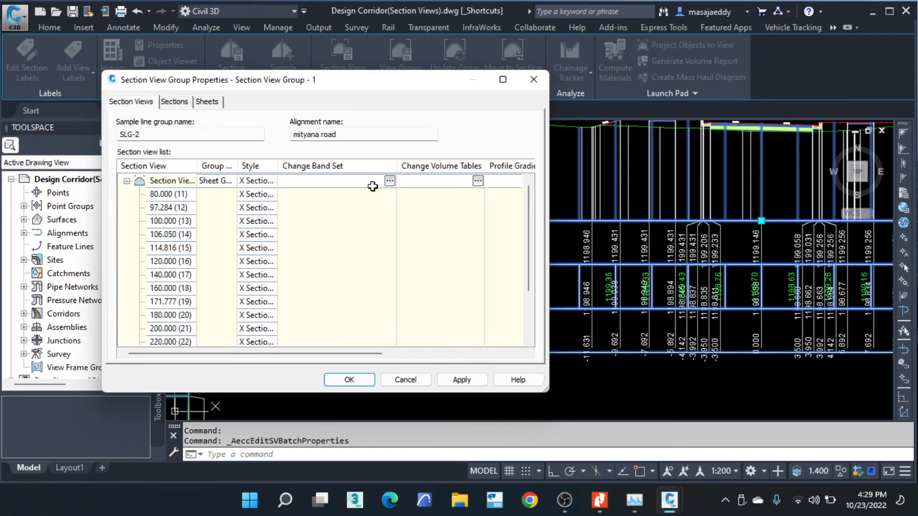
pyautogui.click(391, 182)
pyautogui.click(391, 181)
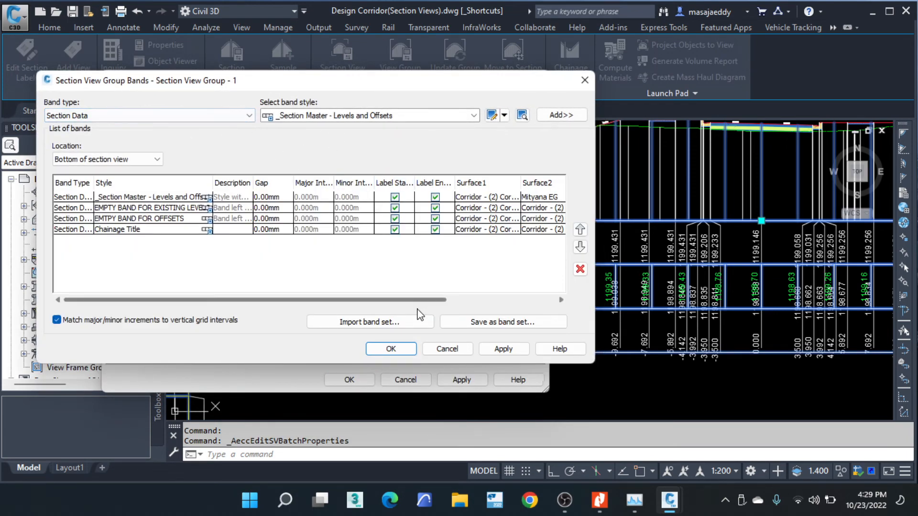
pyautogui.click(383, 323)
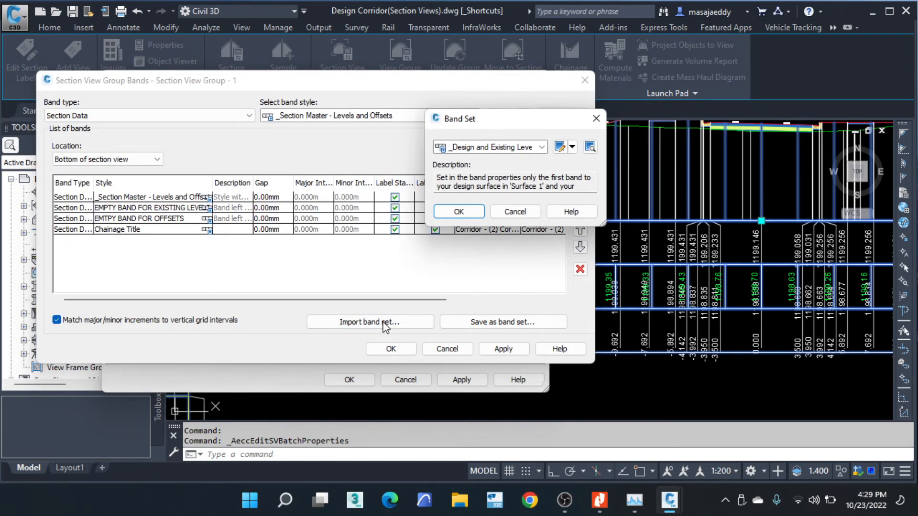
pyautogui.click(541, 148)
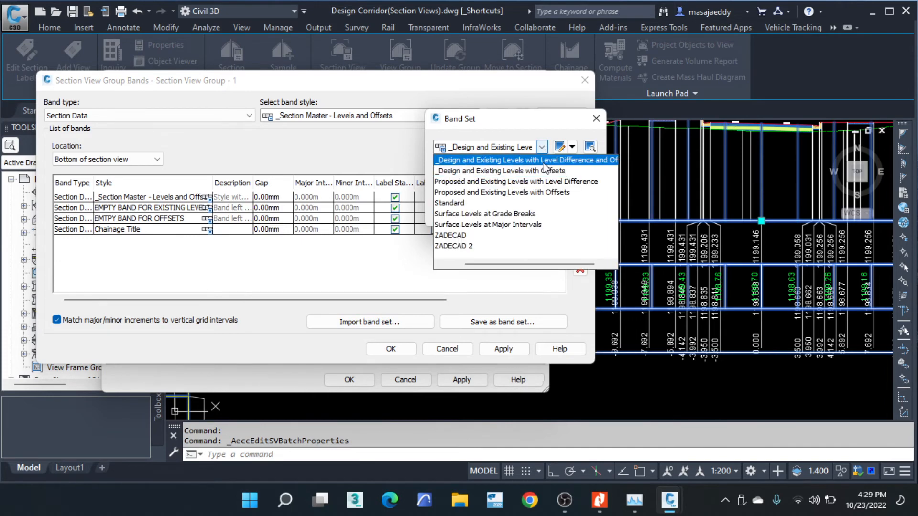
pyautogui.click(454, 246)
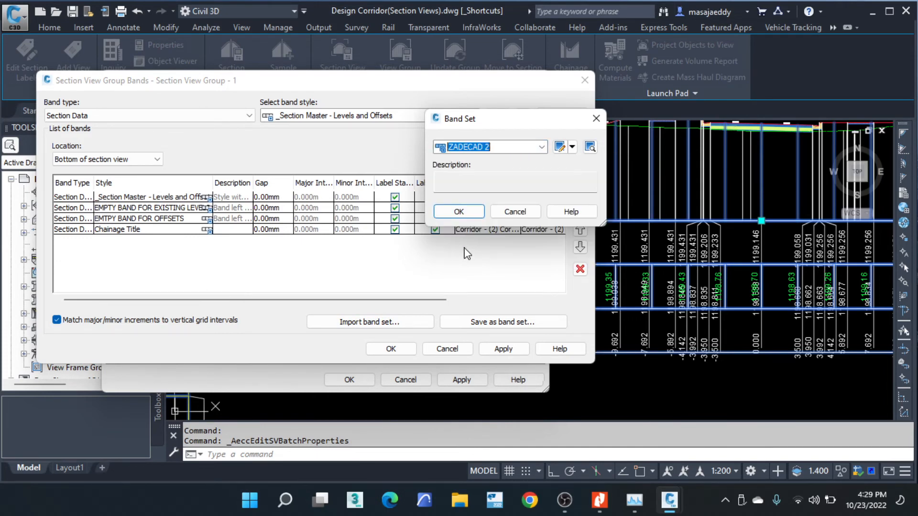
pyautogui.click(602, 123)
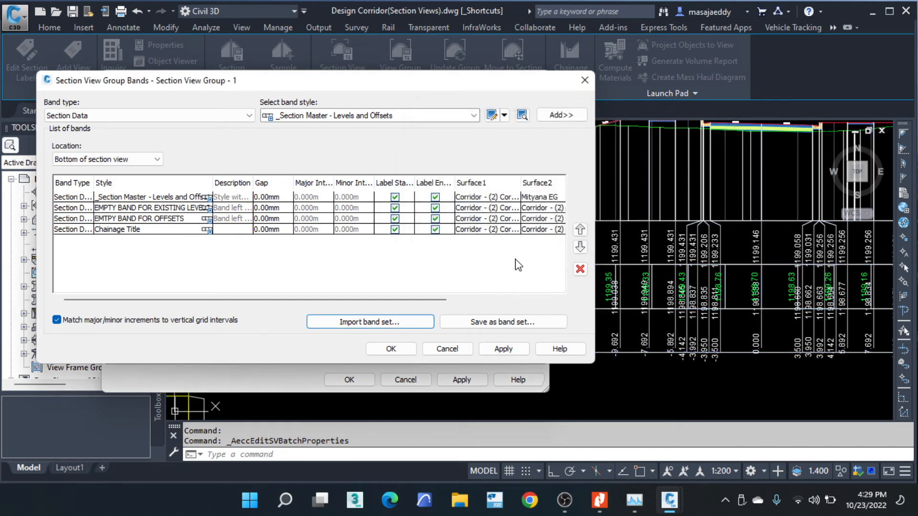
# Step: Remove all four existing bands from the bottom-of-section-view list of Section View Group - 1
pyautogui.click(415, 197)
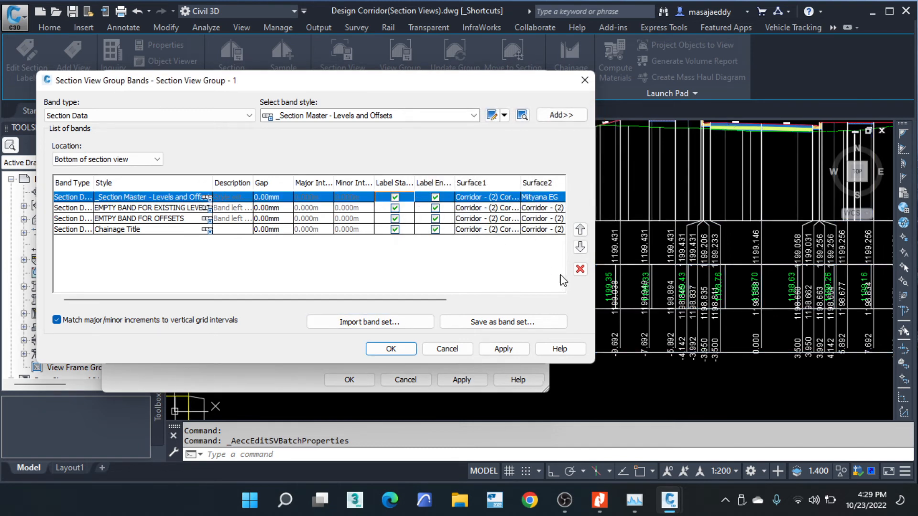
pyautogui.click(580, 269)
pyautogui.click(580, 270)
pyautogui.click(579, 269)
pyautogui.click(580, 269)
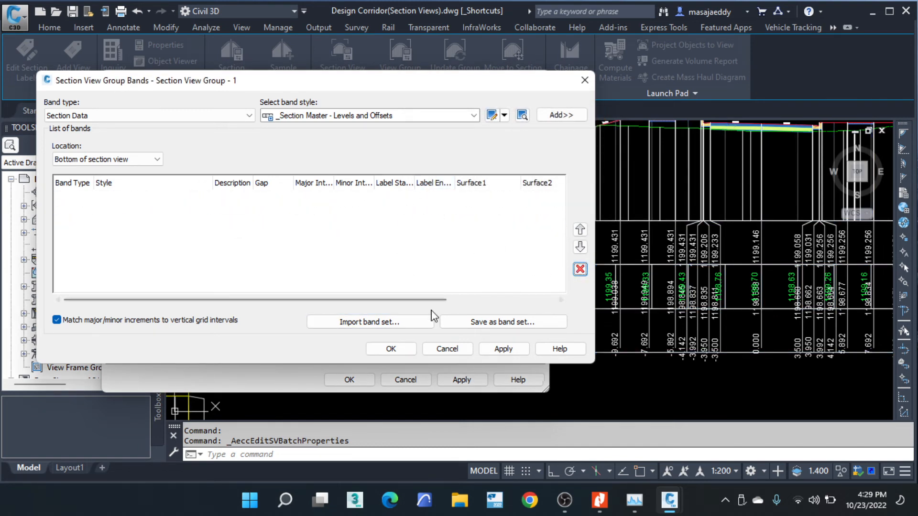
# Step: Import band set ZADECAD 2 into Section View Group - 1 and accept the band and group properties
pyautogui.click(369, 322)
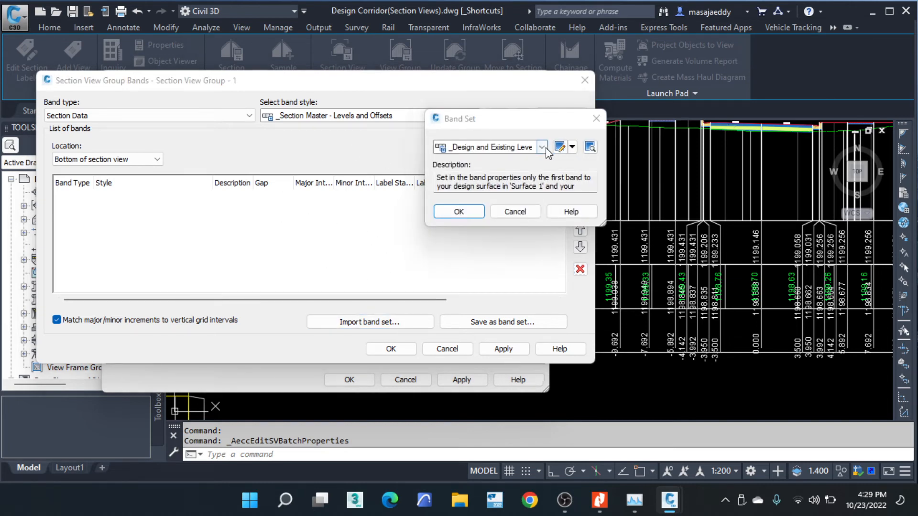
pyautogui.click(514, 146)
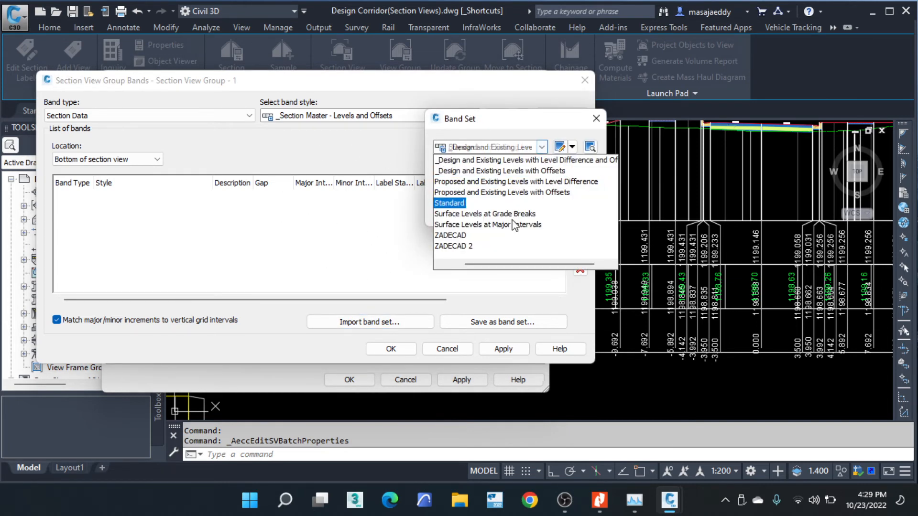
pyautogui.click(452, 246)
pyautogui.click(456, 210)
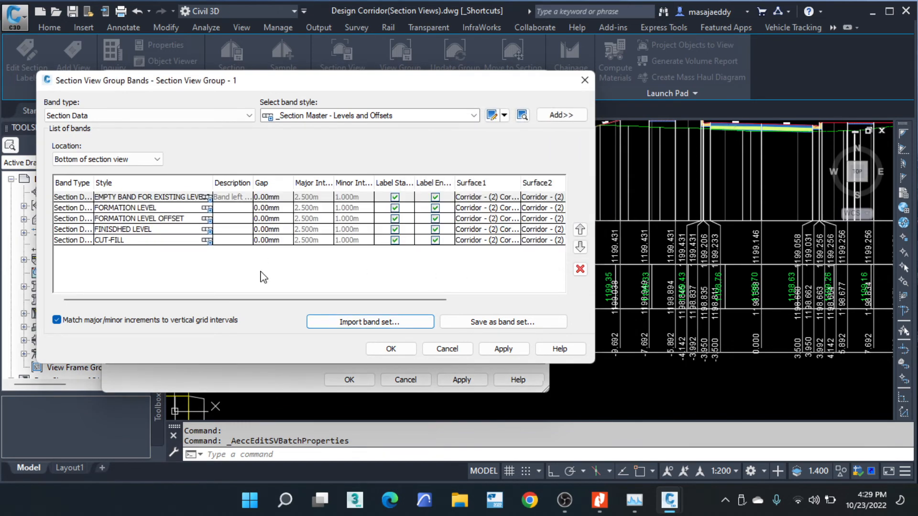
pyautogui.click(388, 347)
pyautogui.click(353, 379)
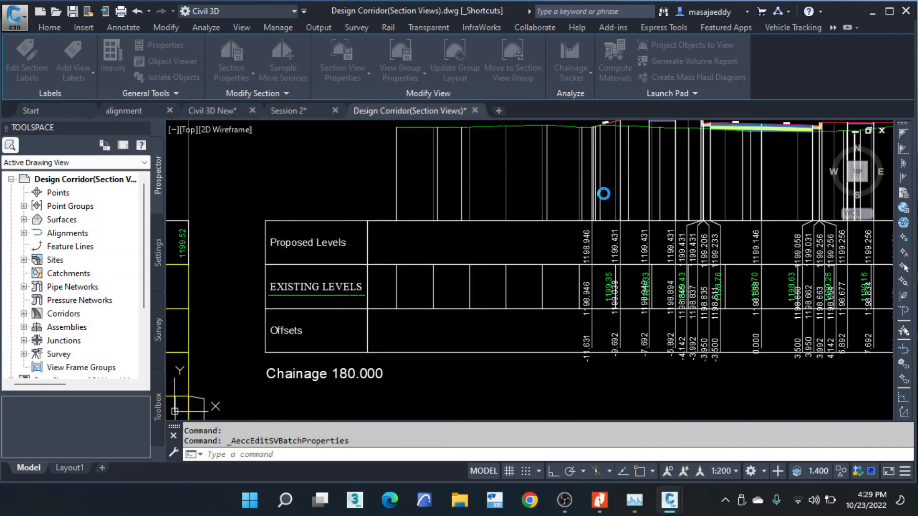
# Step: Clear the selection and examine the imported bands beneath the section views across the sheets
pyautogui.scroll(-6, 552, 195)
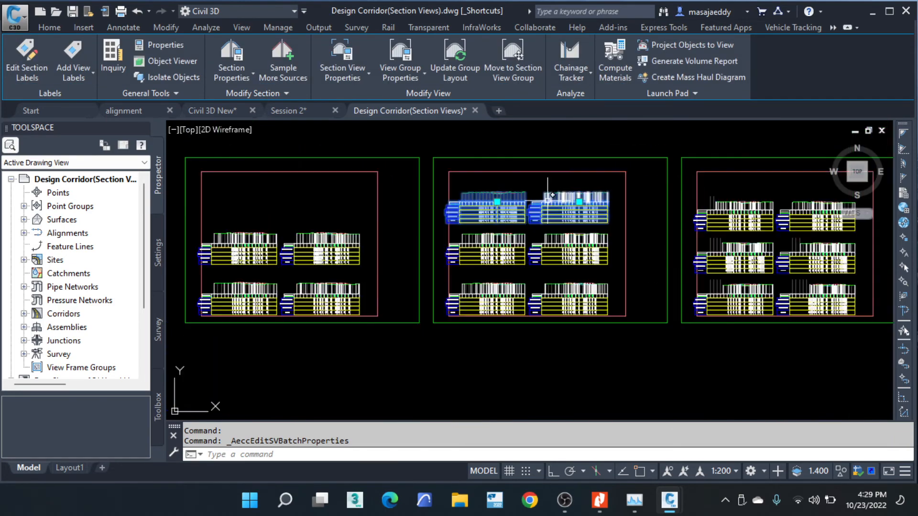
pyautogui.press('Escape')
pyautogui.press('Escape')
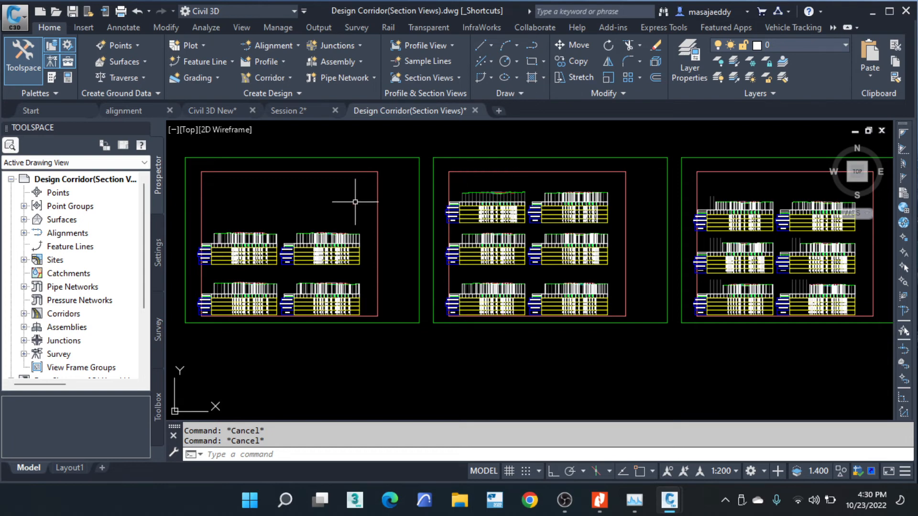
pyautogui.moveTo(282, 250); pyautogui.dragTo(416, 232, button='middle')
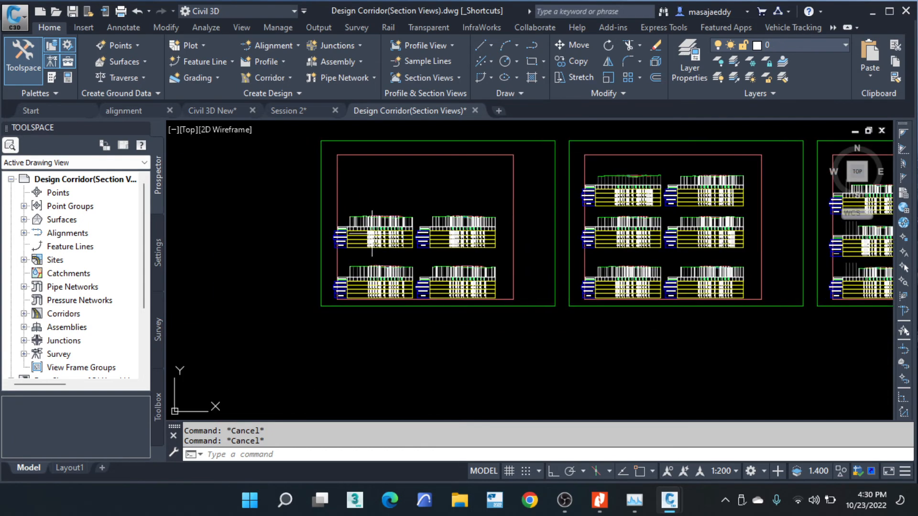
pyautogui.scroll(6, 365, 233)
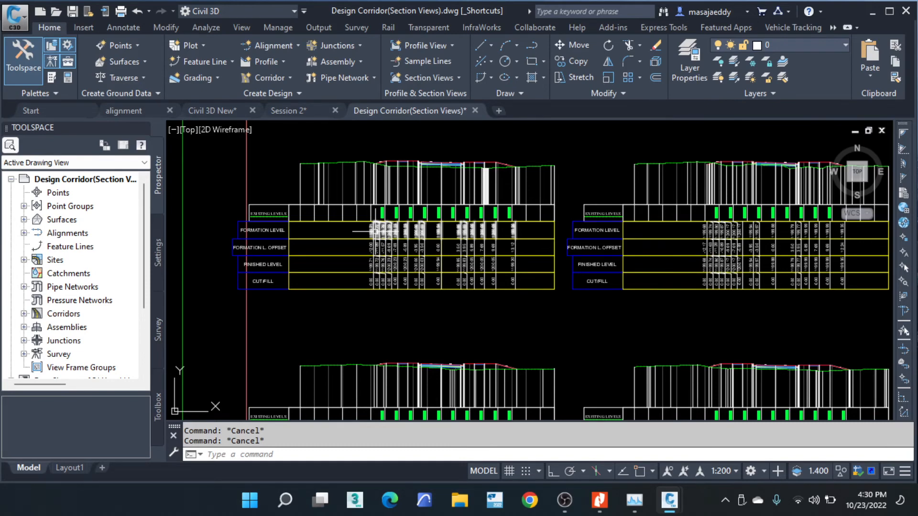
pyautogui.scroll(-4, 401, 277)
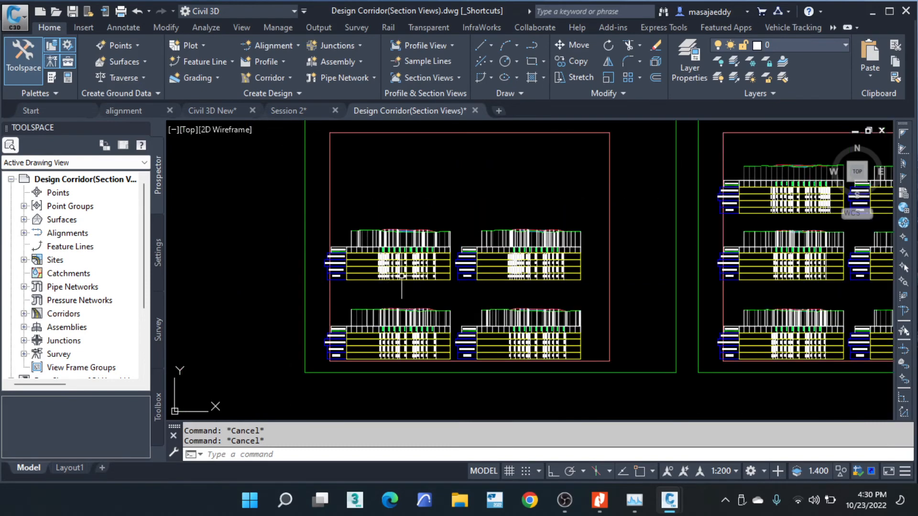
pyautogui.moveTo(412, 247)
pyautogui.mouseDown(button='middle')
pyautogui.moveTo(381, 255)
pyautogui.moveTo(403, 282)
pyautogui.mouseUp(button='middle')
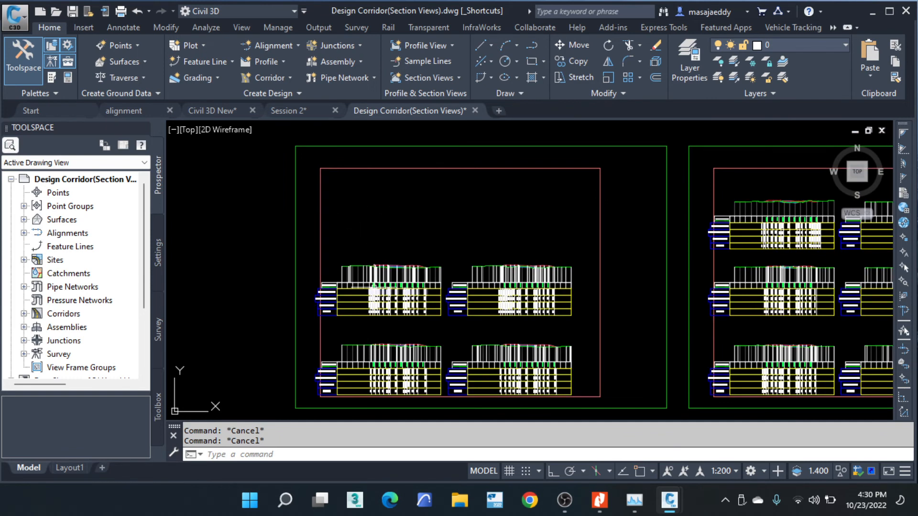
pyautogui.scroll(5, 360, 279)
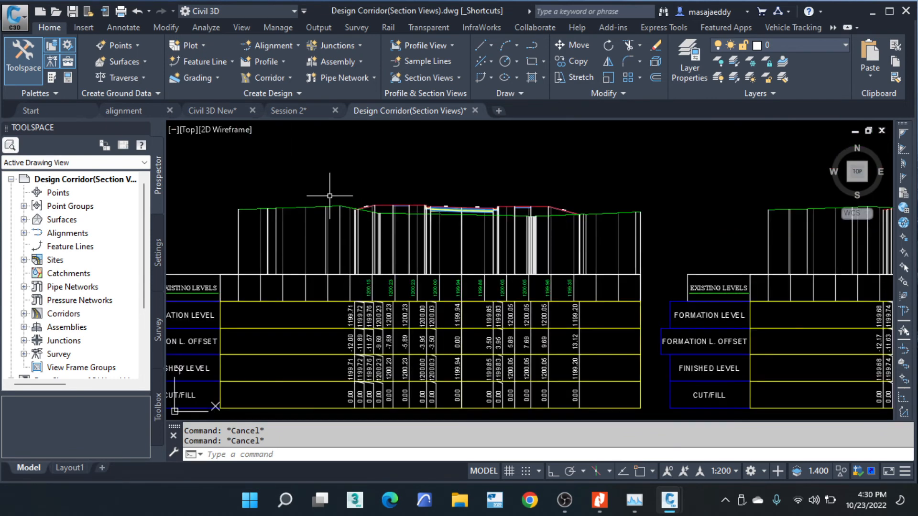
# Step: Browse the drawing's settings tree to Quantity Takeoff and expand its Quantity Takeoff Criteria collection
pyautogui.scroll(-3, 92, 229)
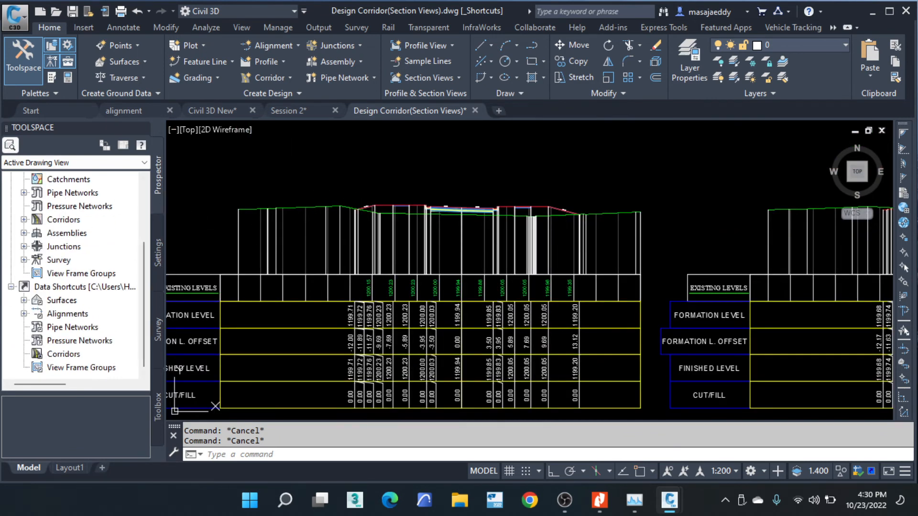
pyautogui.click(154, 255)
pyautogui.scroll(-3, 94, 232)
pyautogui.scroll(-4, 94, 232)
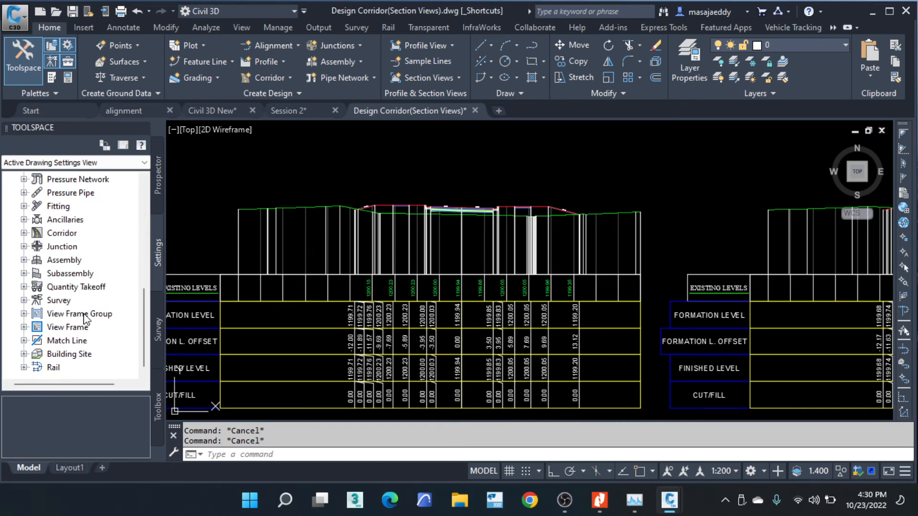
pyautogui.click(24, 287)
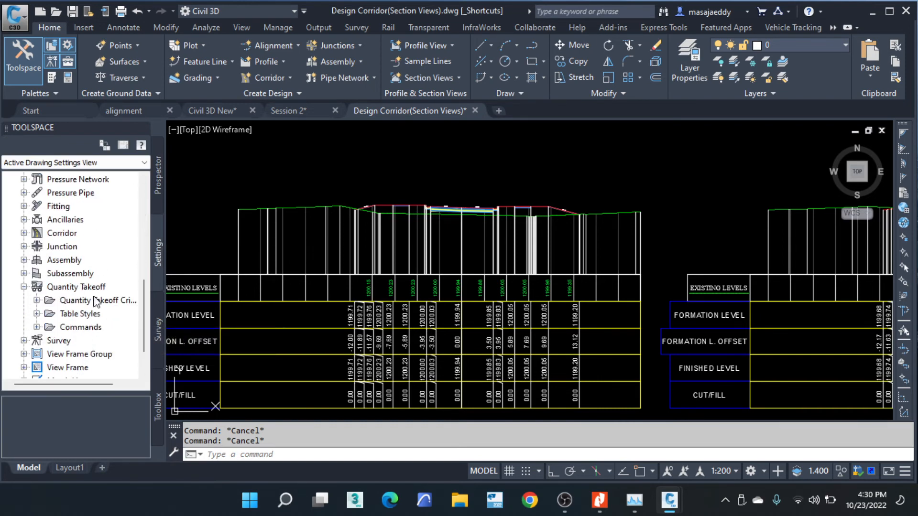
pyautogui.click(36, 300)
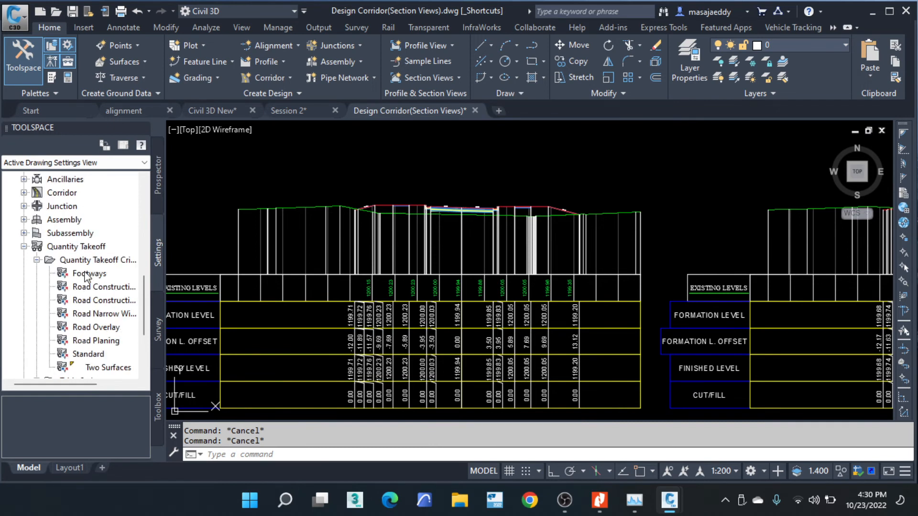
pyautogui.scroll(-3, 90, 287)
pyautogui.scroll(1, 103, 282)
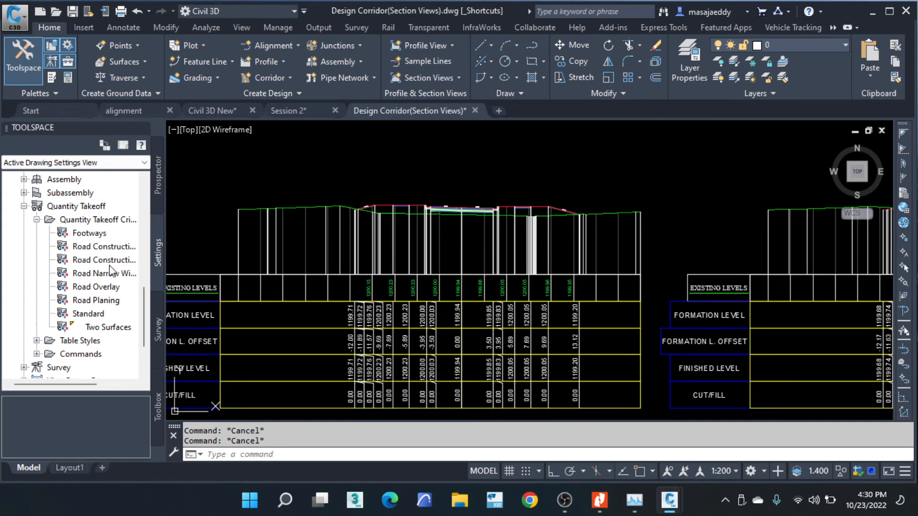
pyautogui.scroll(-1, 102, 258)
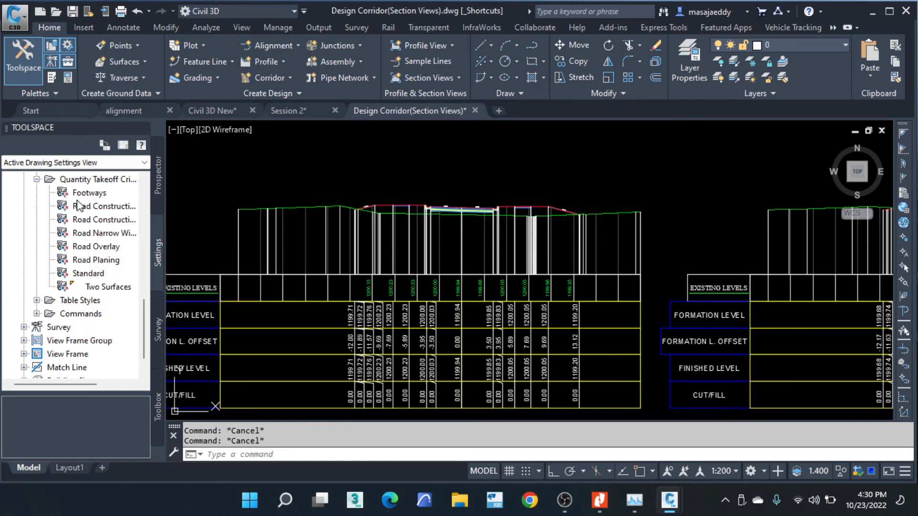
pyautogui.scroll(1, 106, 234)
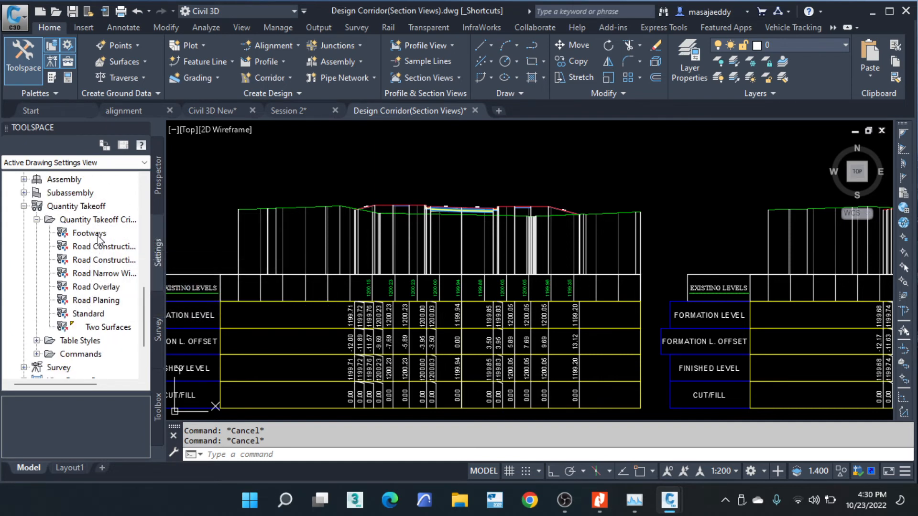
# Step: Create a new quantity takeoff criteria and name it "cut & Fill"
pyautogui.click(95, 221)
pyautogui.rightClick(98, 221)
pyautogui.click(142, 229)
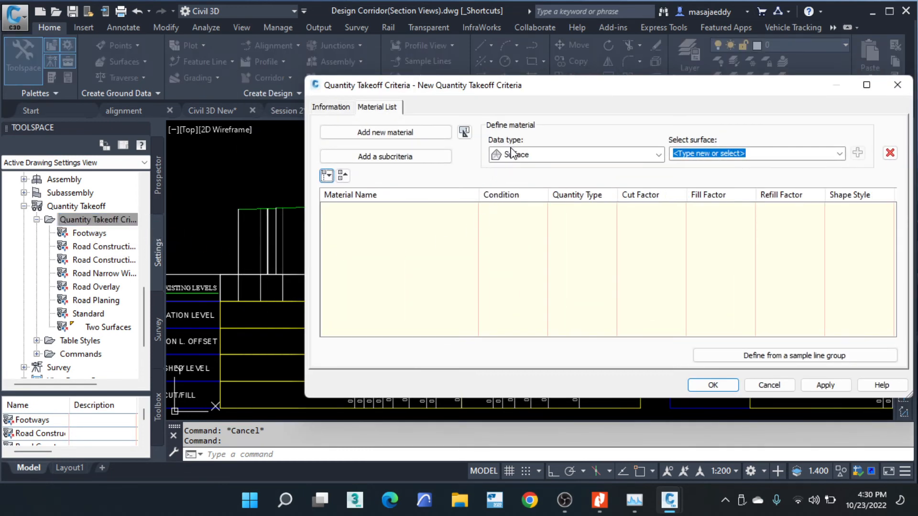
pyautogui.click(345, 107)
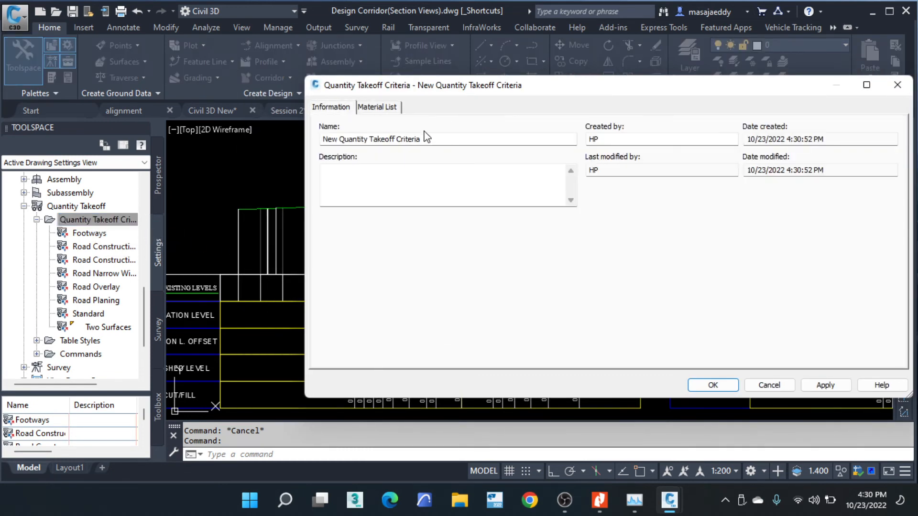
pyautogui.moveTo(432, 140); pyautogui.dragTo(290, 135)
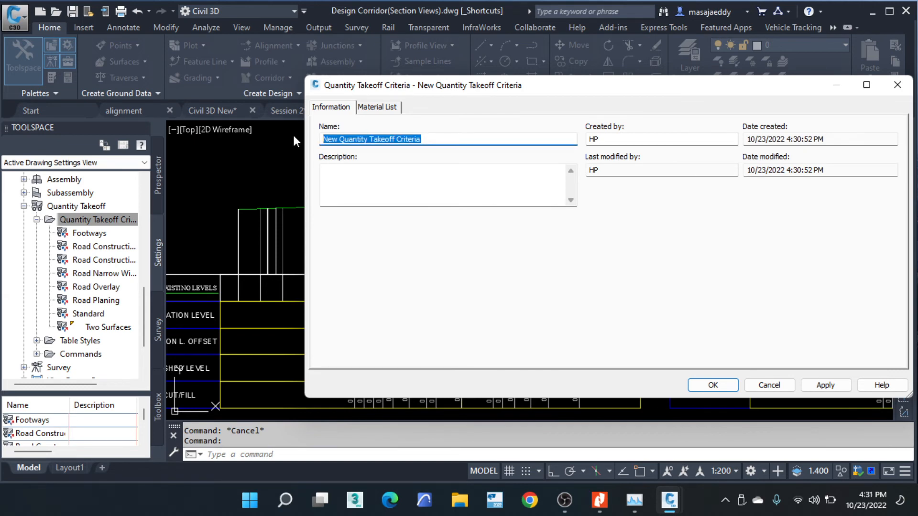
pyautogui.write('c')
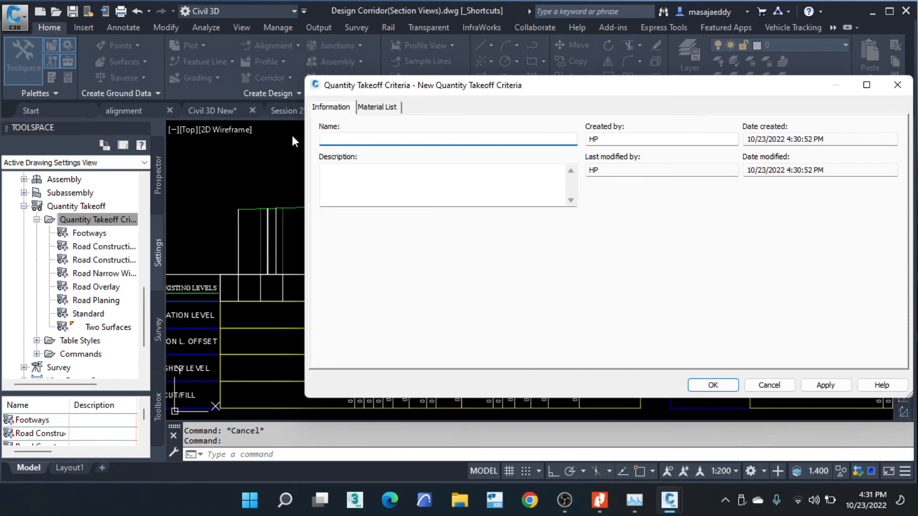
pyautogui.write('cut & Fill')
# Step: Add a material named GROUND CUT to the material list of the cut & Fill criteria
pyautogui.click(382, 109)
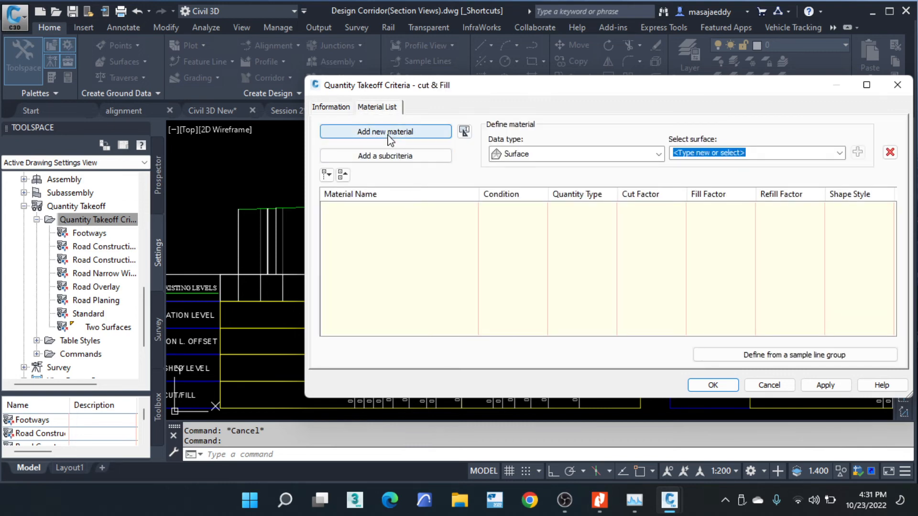
pyautogui.click(388, 131)
pyautogui.click(407, 208)
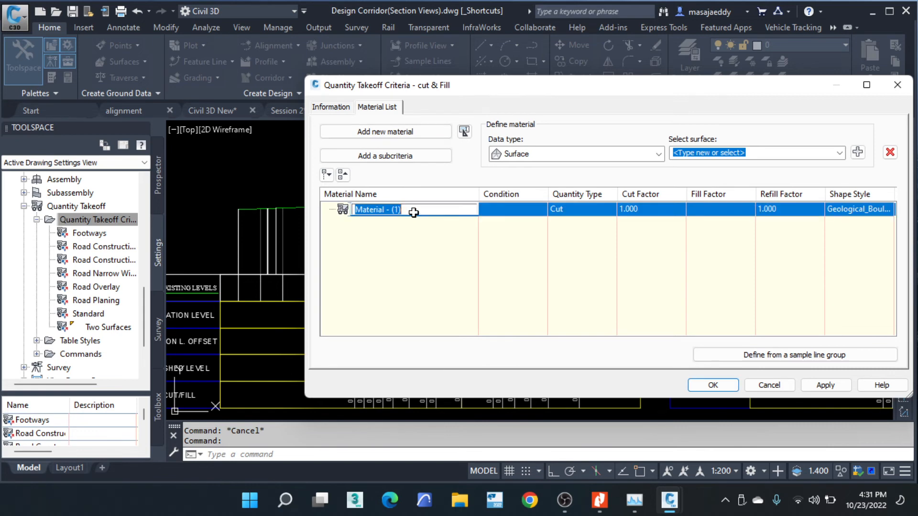
pyautogui.write('G')
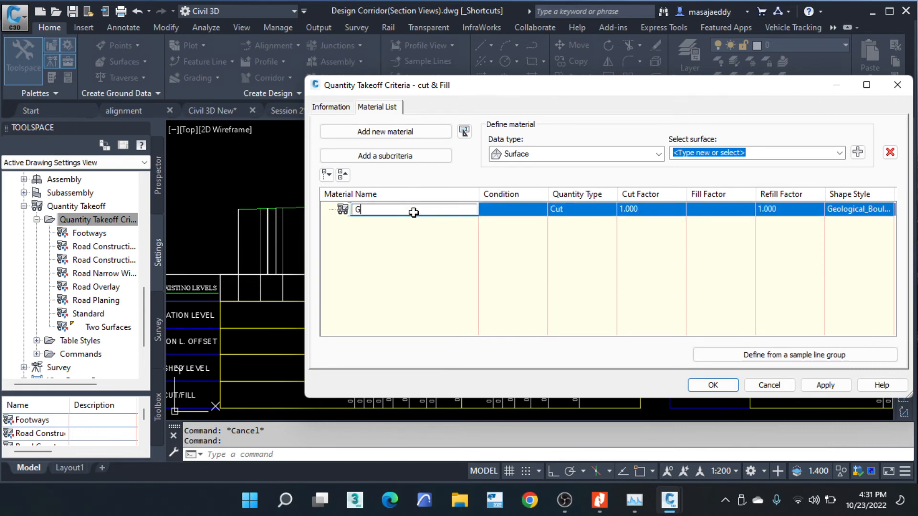
pyautogui.write('ROUND CUT')
pyautogui.press('Return')
# Step: Add a second material named GROUND FILL to the criteria's material list
pyautogui.click(384, 131)
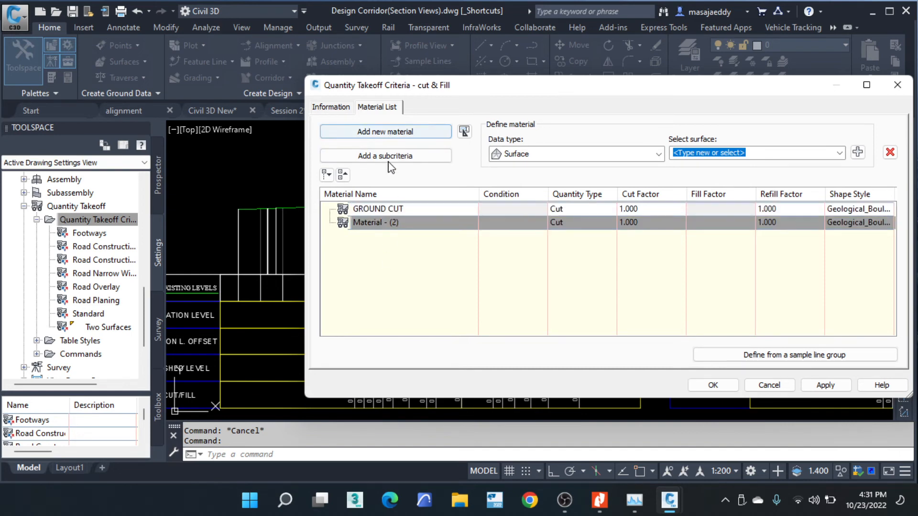
pyautogui.click(387, 223)
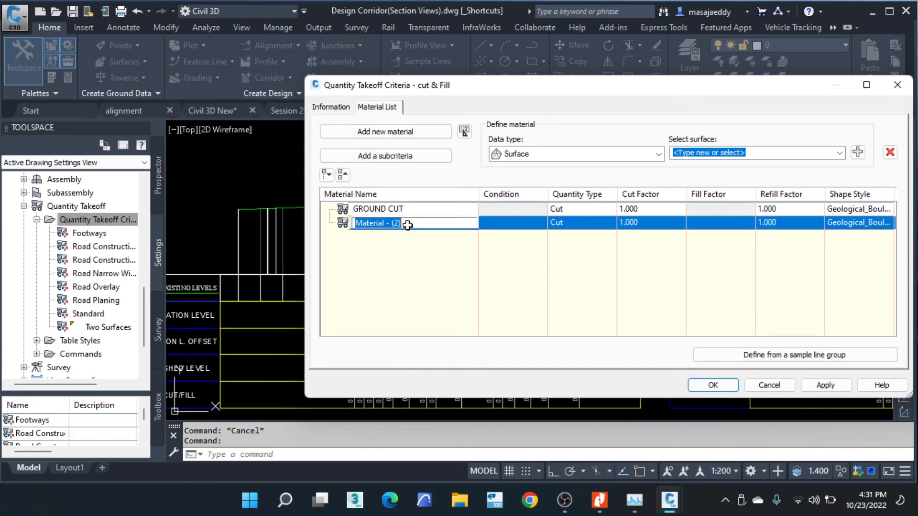
pyautogui.write('G')
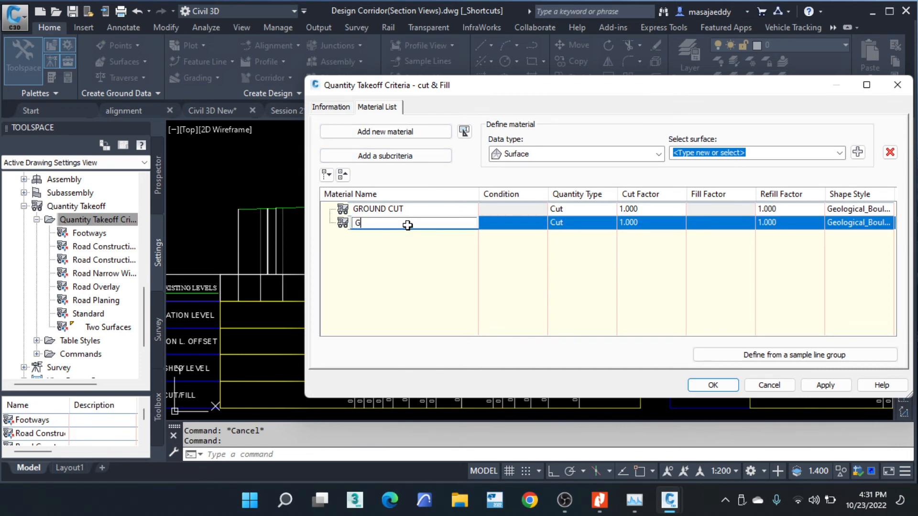
pyautogui.write('ROUND FILL')
pyautogui.click(447, 257)
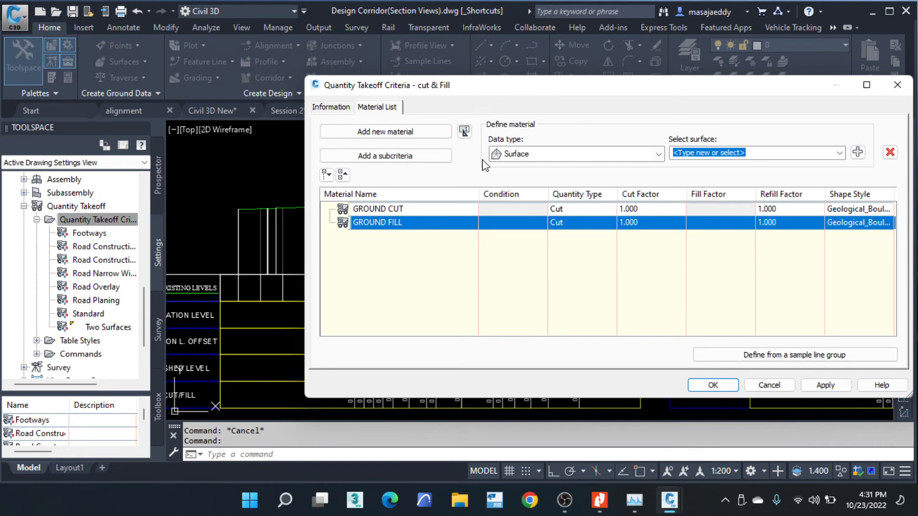
# Step: Add the surfaces Mityana EG and Corridor -datum to the GROUND CUT material
pyautogui.click(404, 209)
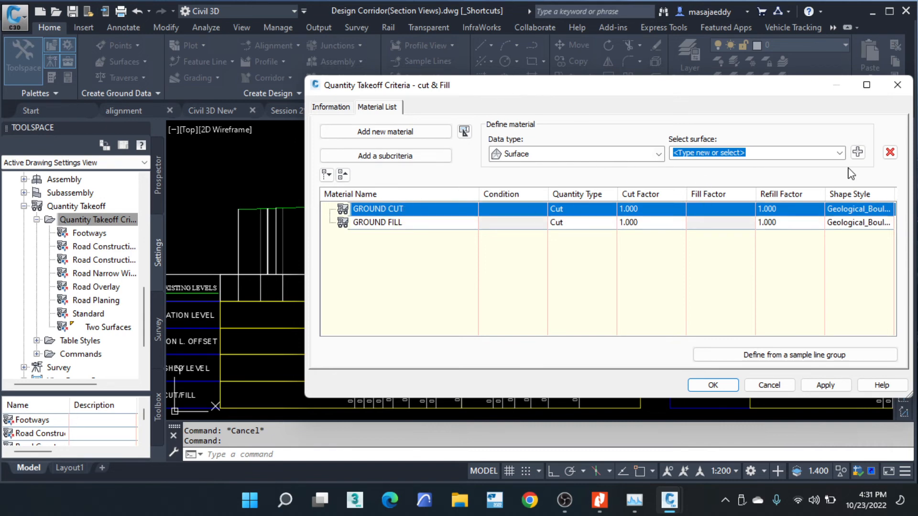
pyautogui.click(858, 155)
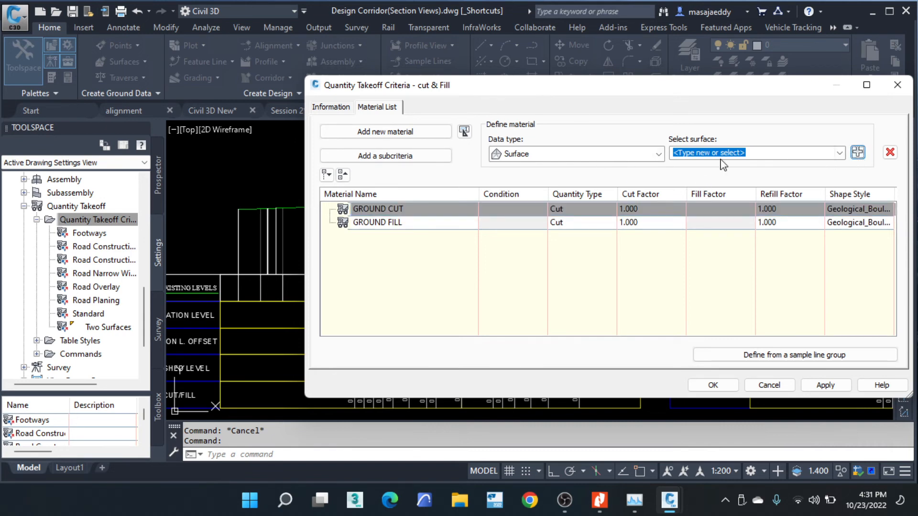
pyautogui.click(839, 153)
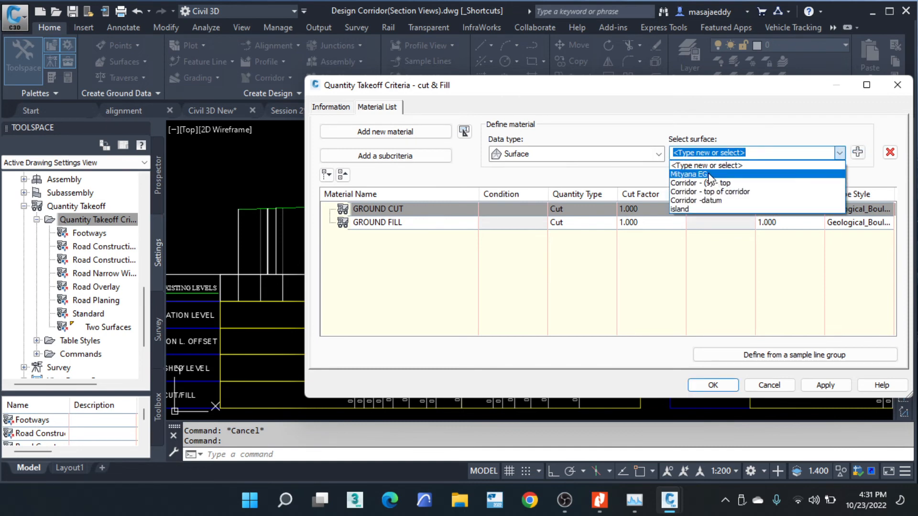
pyautogui.click(710, 174)
pyautogui.click(858, 153)
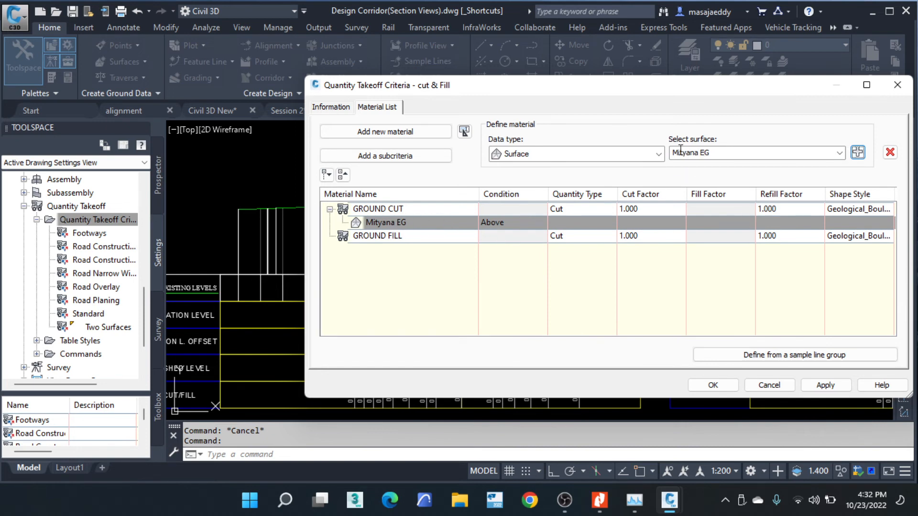
pyautogui.click(839, 153)
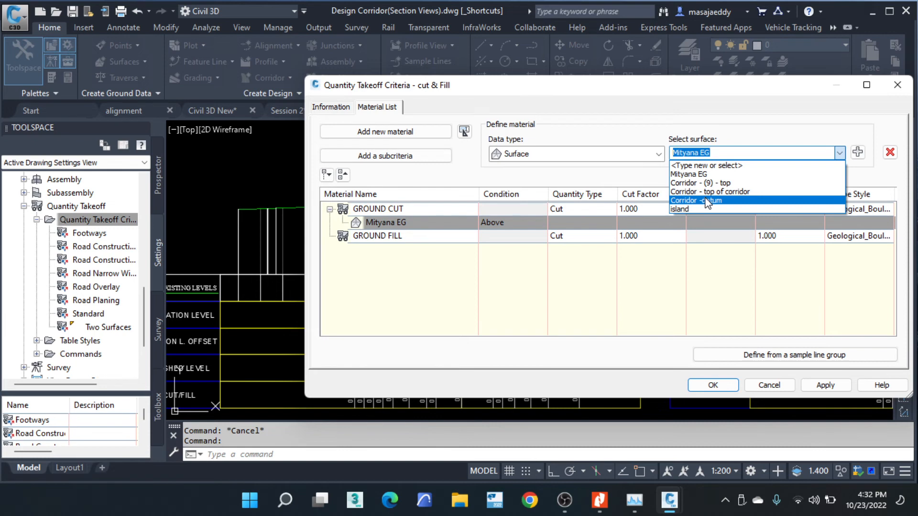
pyautogui.click(706, 201)
pyautogui.click(857, 152)
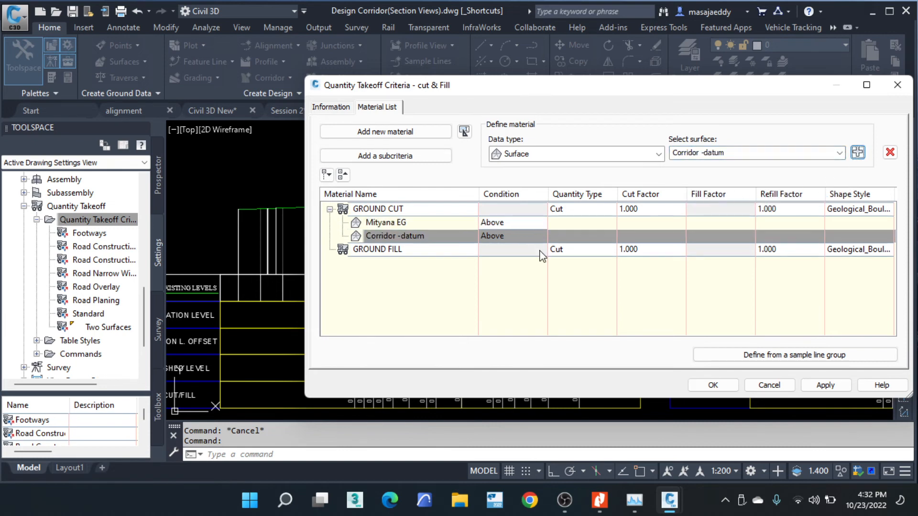
# Step: Set the condition of the Corridor -datum surface under GROUND CUT to Below
pyautogui.click(505, 236)
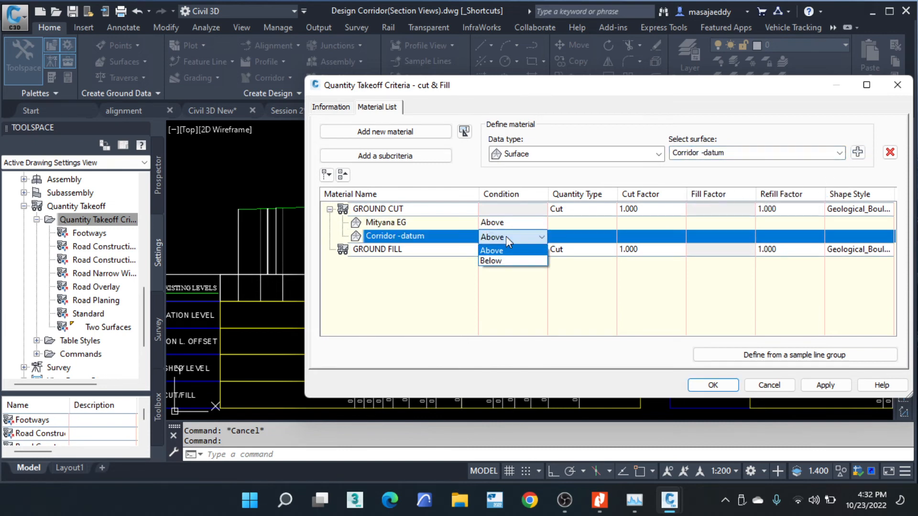
pyautogui.click(499, 261)
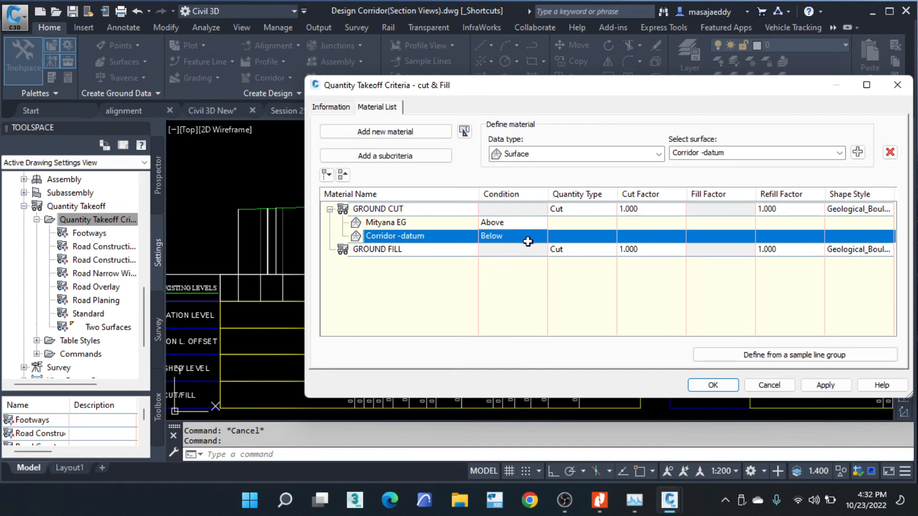
# Step: Add the surfaces Mityana EG and Corridor -datum to the GROUND FILL material
pyautogui.click(385, 251)
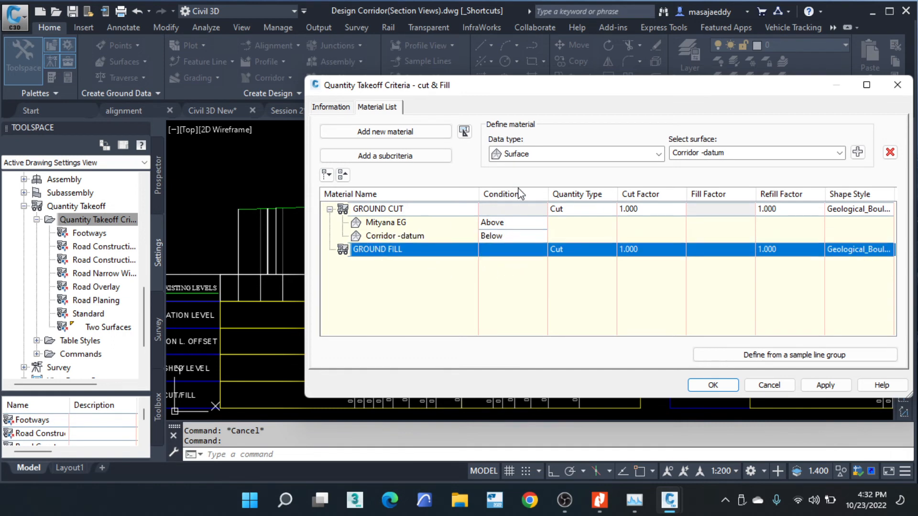
pyautogui.click(630, 157)
pyautogui.click(531, 168)
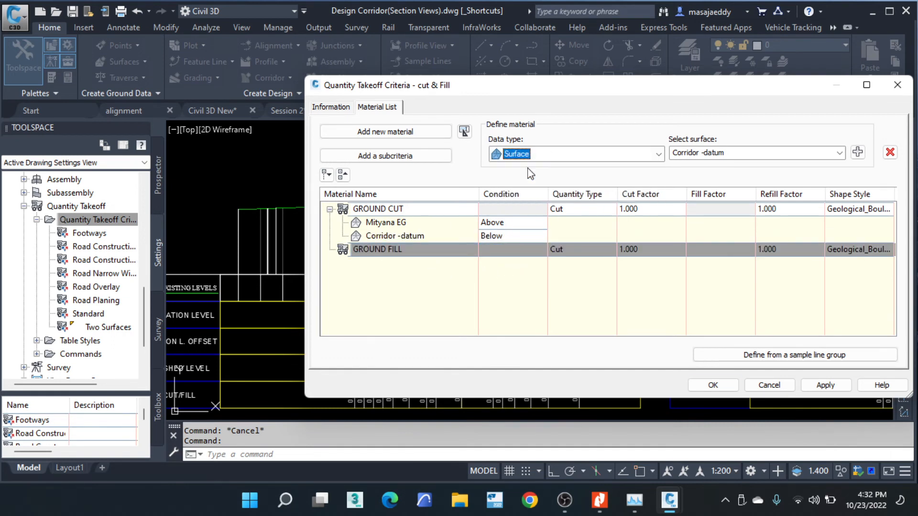
pyautogui.click(767, 153)
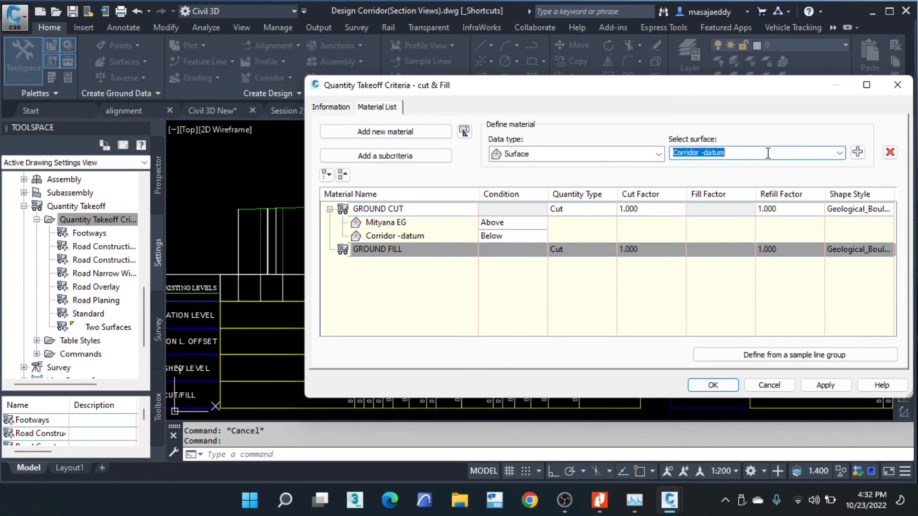
pyautogui.click(839, 152)
pyautogui.click(690, 174)
pyautogui.click(856, 152)
pyautogui.click(734, 156)
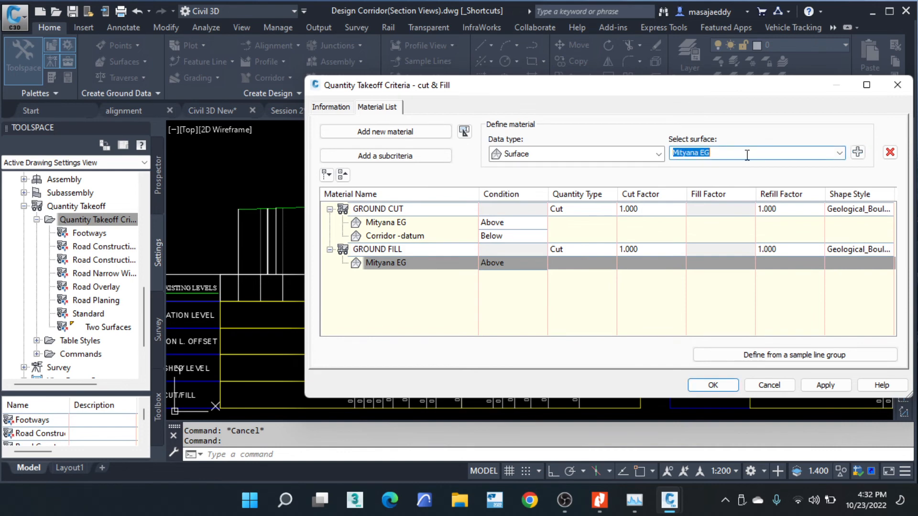
pyautogui.click(839, 153)
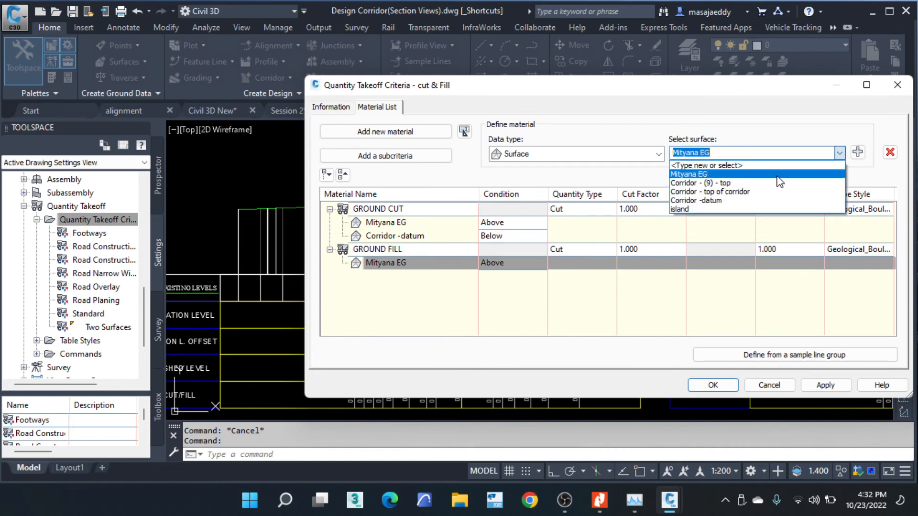
pyautogui.click(717, 201)
pyautogui.click(857, 152)
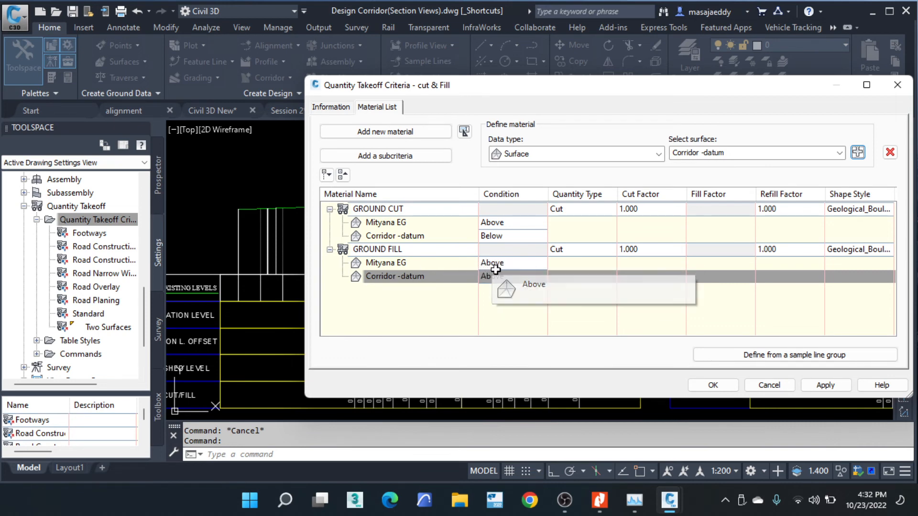
# Step: Set the condition of the Mityana EG surface under GROUND FILL to Below and save the cut & Fill criteria
pyautogui.click(518, 267)
pyautogui.click(523, 265)
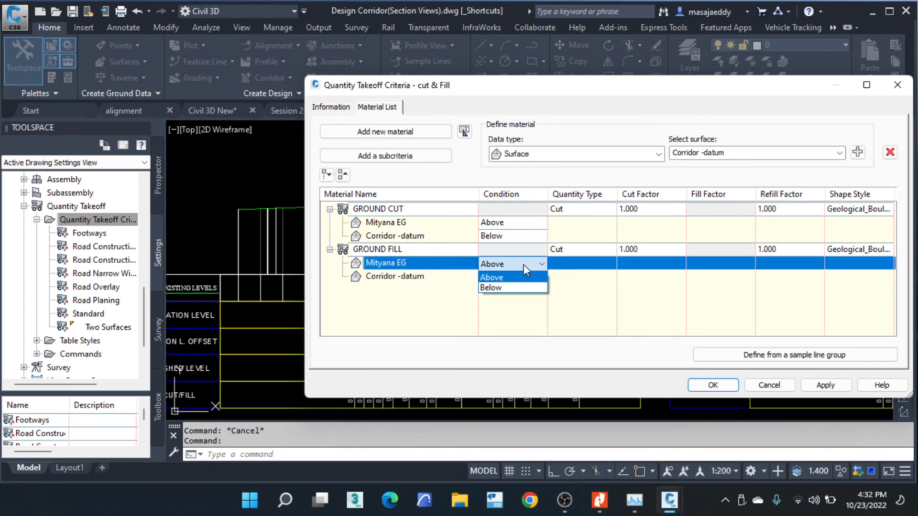
pyautogui.click(500, 288)
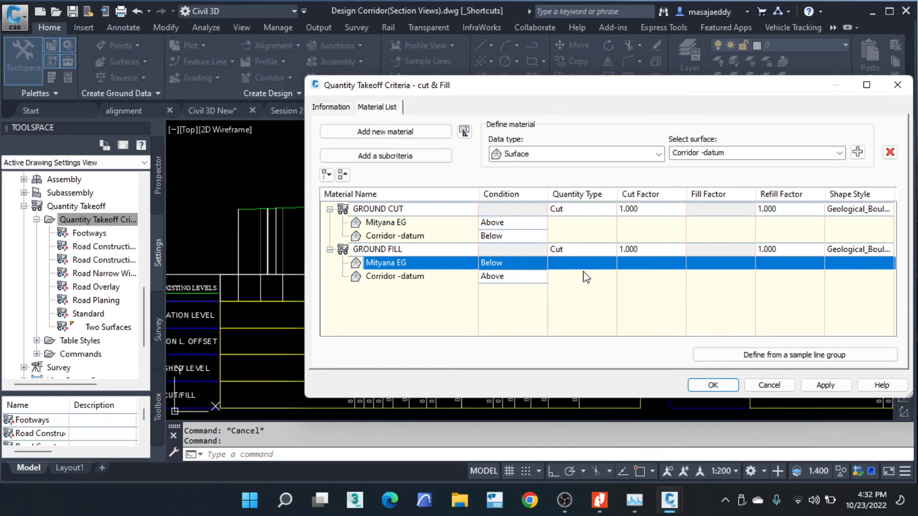
pyautogui.click(712, 385)
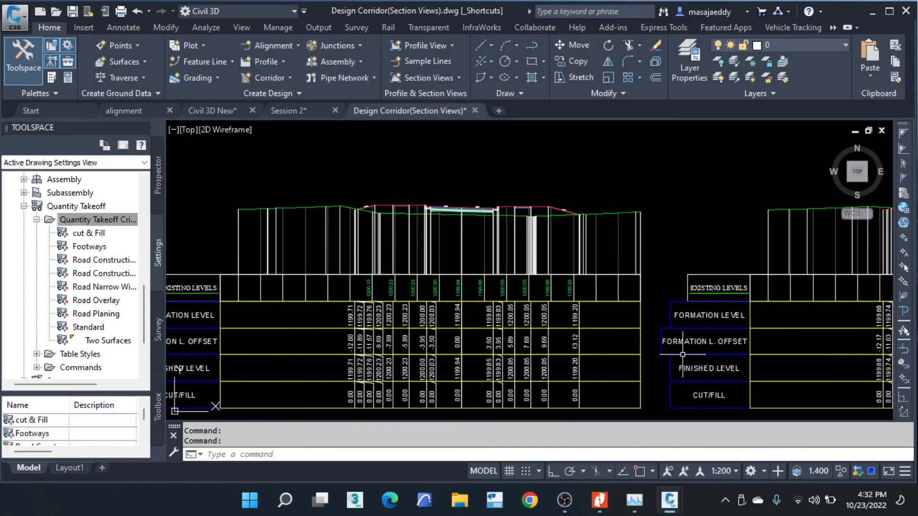
pyautogui.click(100, 234)
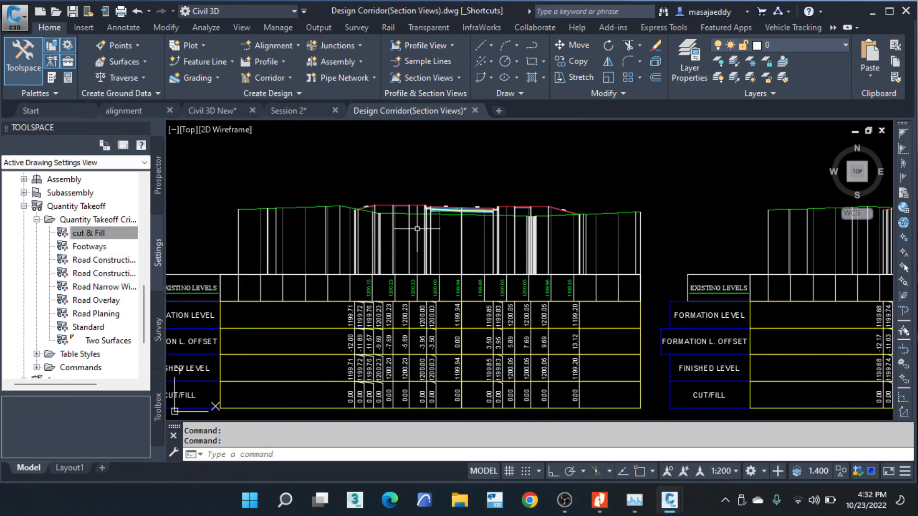
pyautogui.scroll(-2, 519, 265)
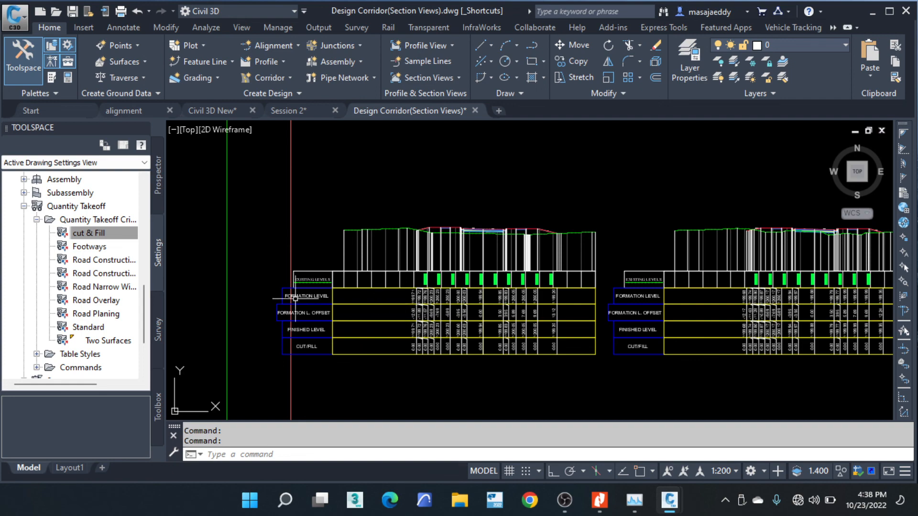
pyautogui.moveTo(557, 505)
pyautogui.click(587, 471)
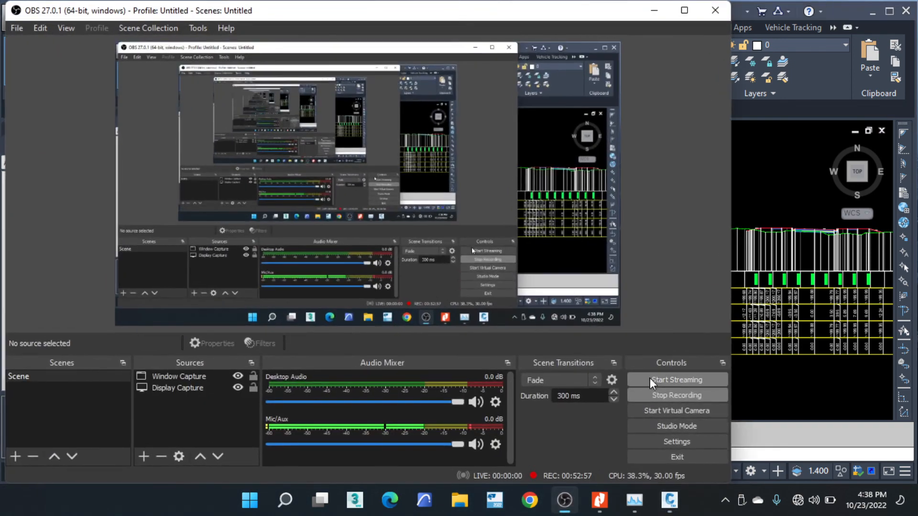